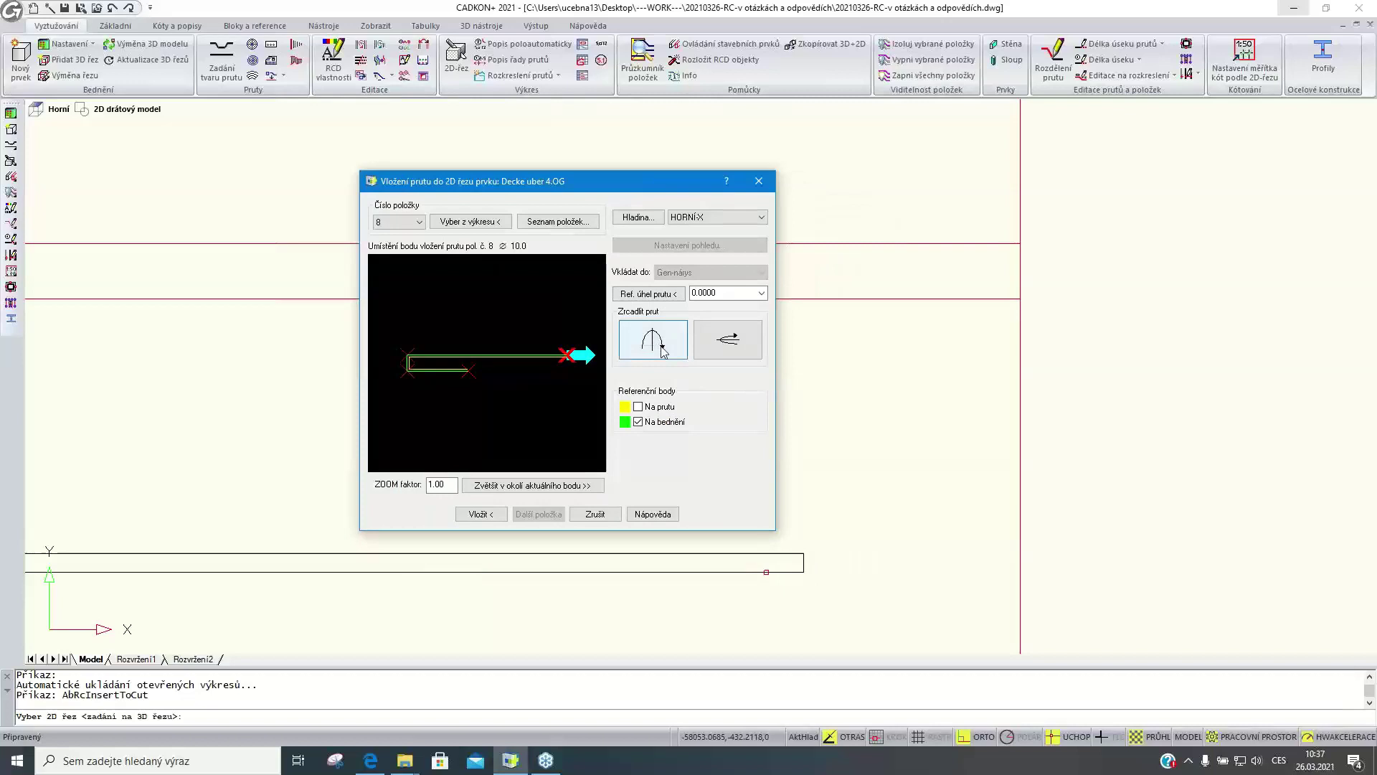
Insert bar item 8, mirrored and unrotated, at the lower corner of the slab section's right end, using its lower hook corner as insertion point
left_click(664, 351)
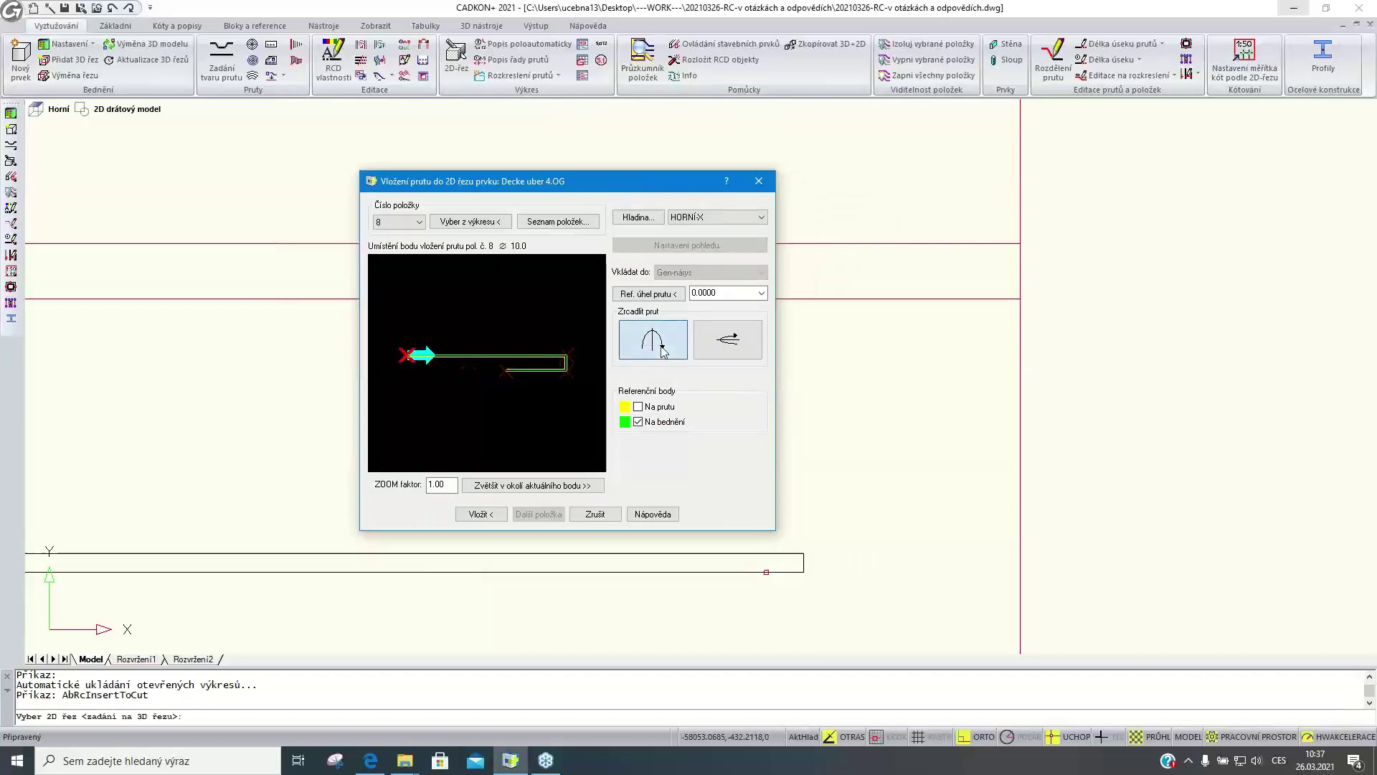
left_click(566, 373)
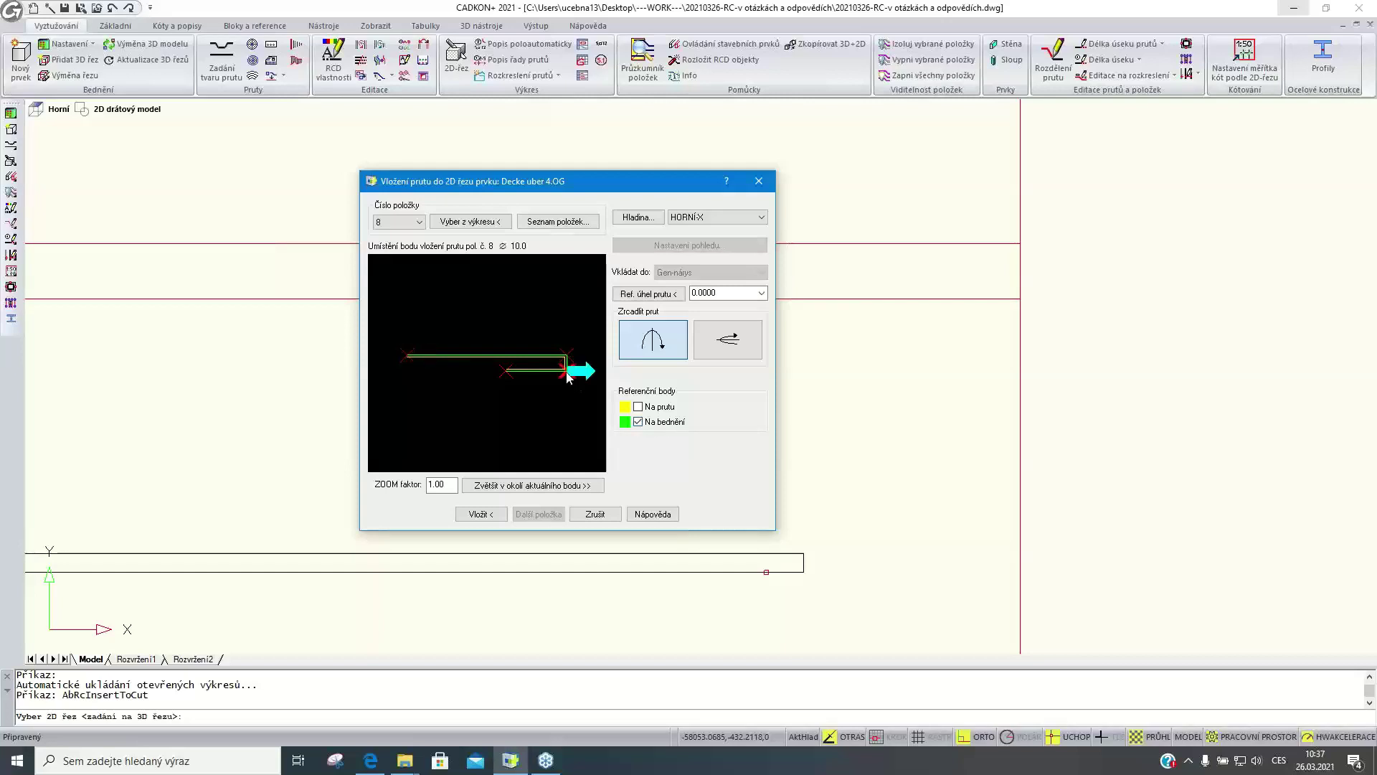
left_click(481, 514)
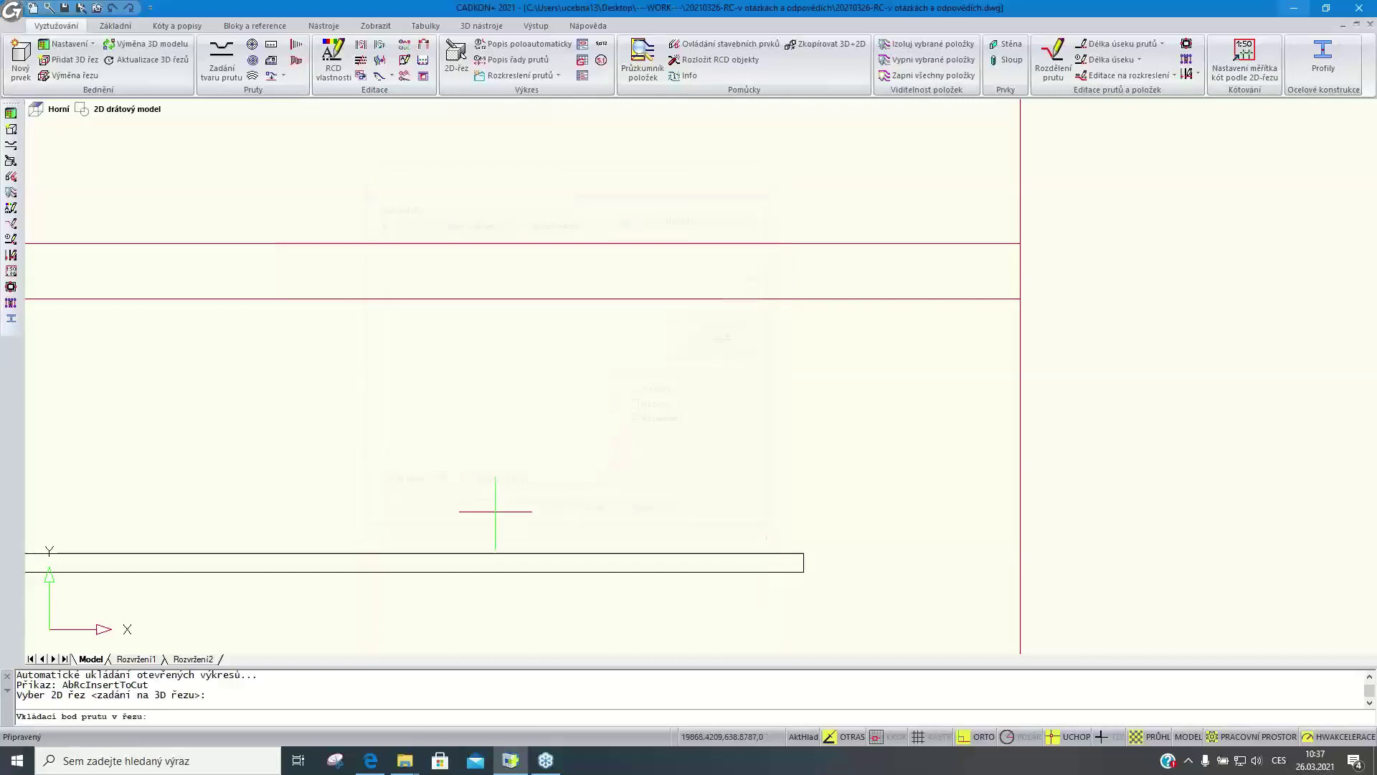
left_click(803, 571)
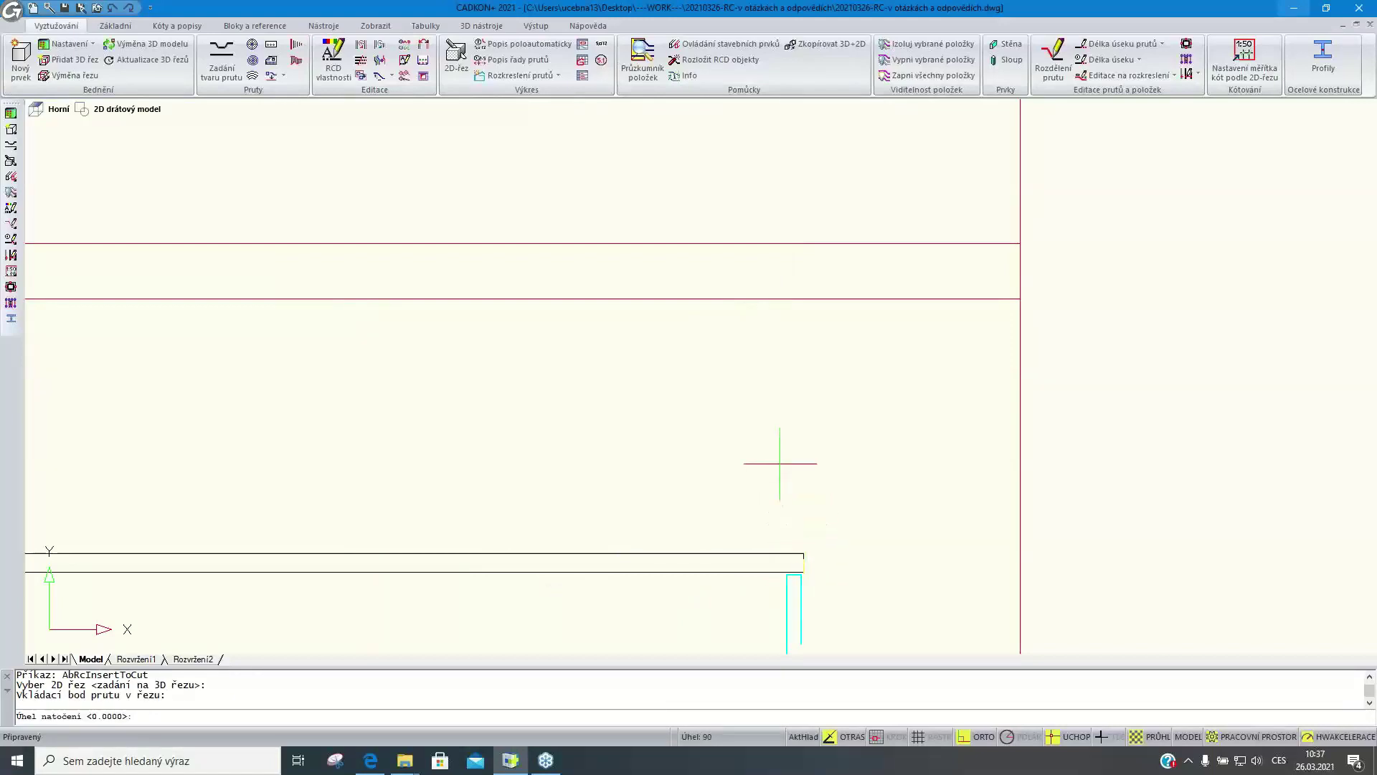
left_click(890, 531)
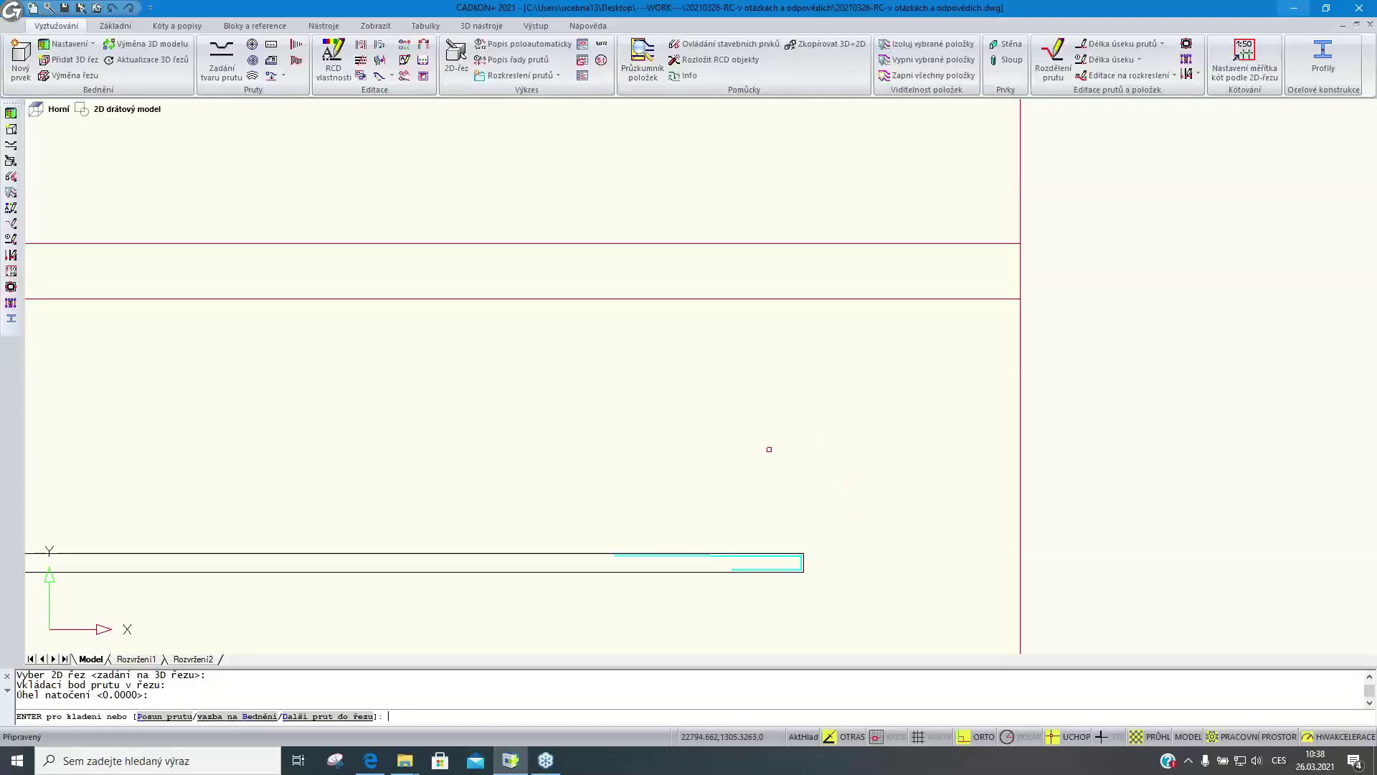
Proceed to laying the bar and choose the slab's plan view at the slanted wall as the target 2D section
key("Return")
scroll(799, 376, "down", 2)
scroll(798, 376, "down", 2)
middle_click_drag(799, 298, 821, 471)
scroll(722, 378, "down", 3)
middle_click_drag(708, 252, 680, 397)
scroll(680, 402, "up", 2)
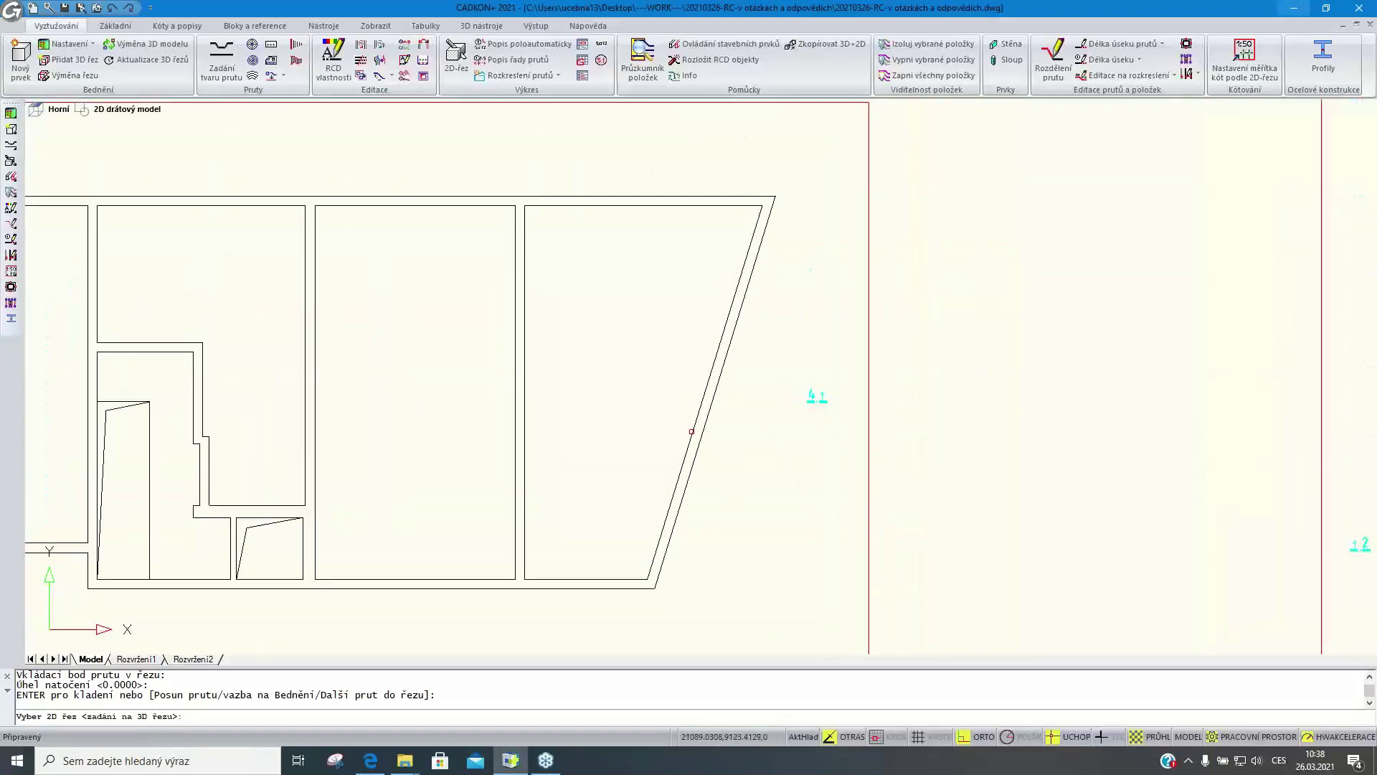
left_click(691, 431)
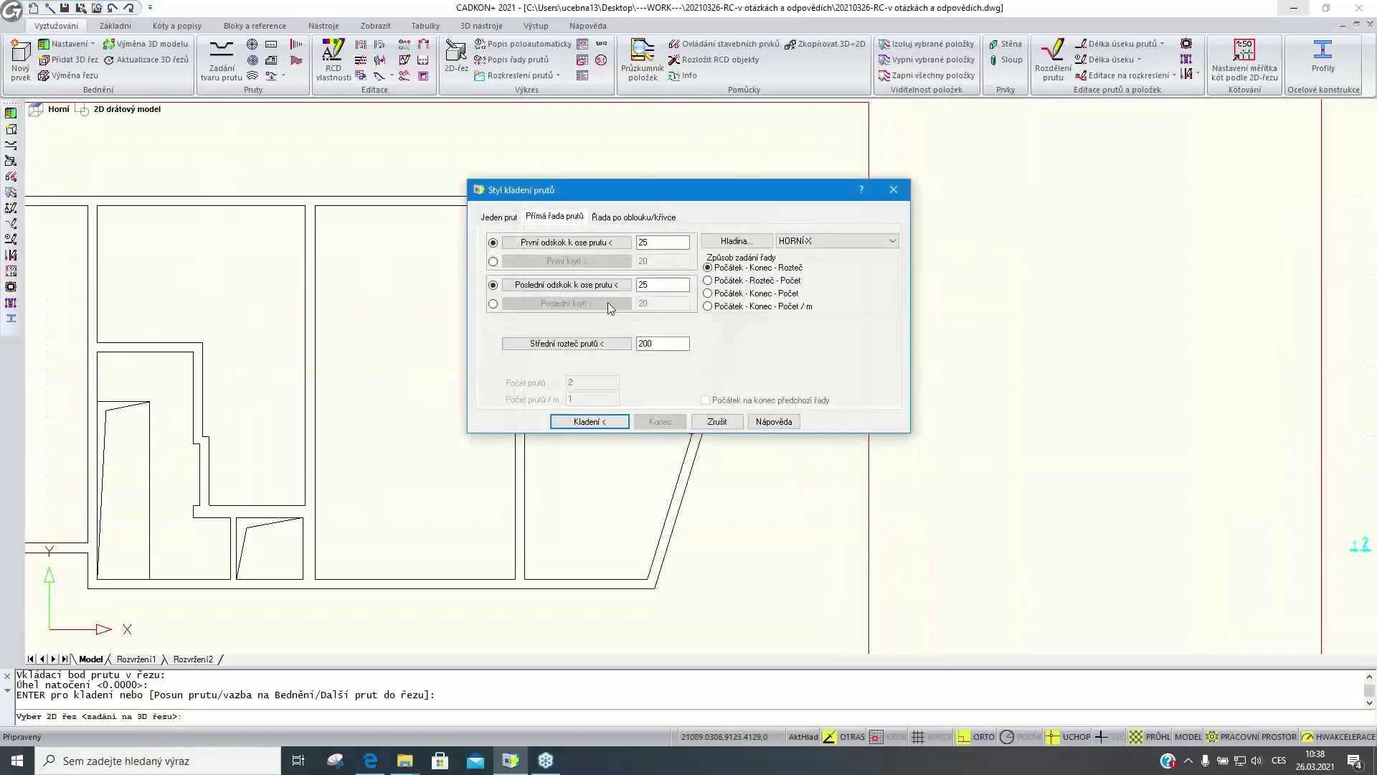
Set the laying style to a row along an arc/curve with a bar angle of 180° in the laying plane
left_click(631, 219)
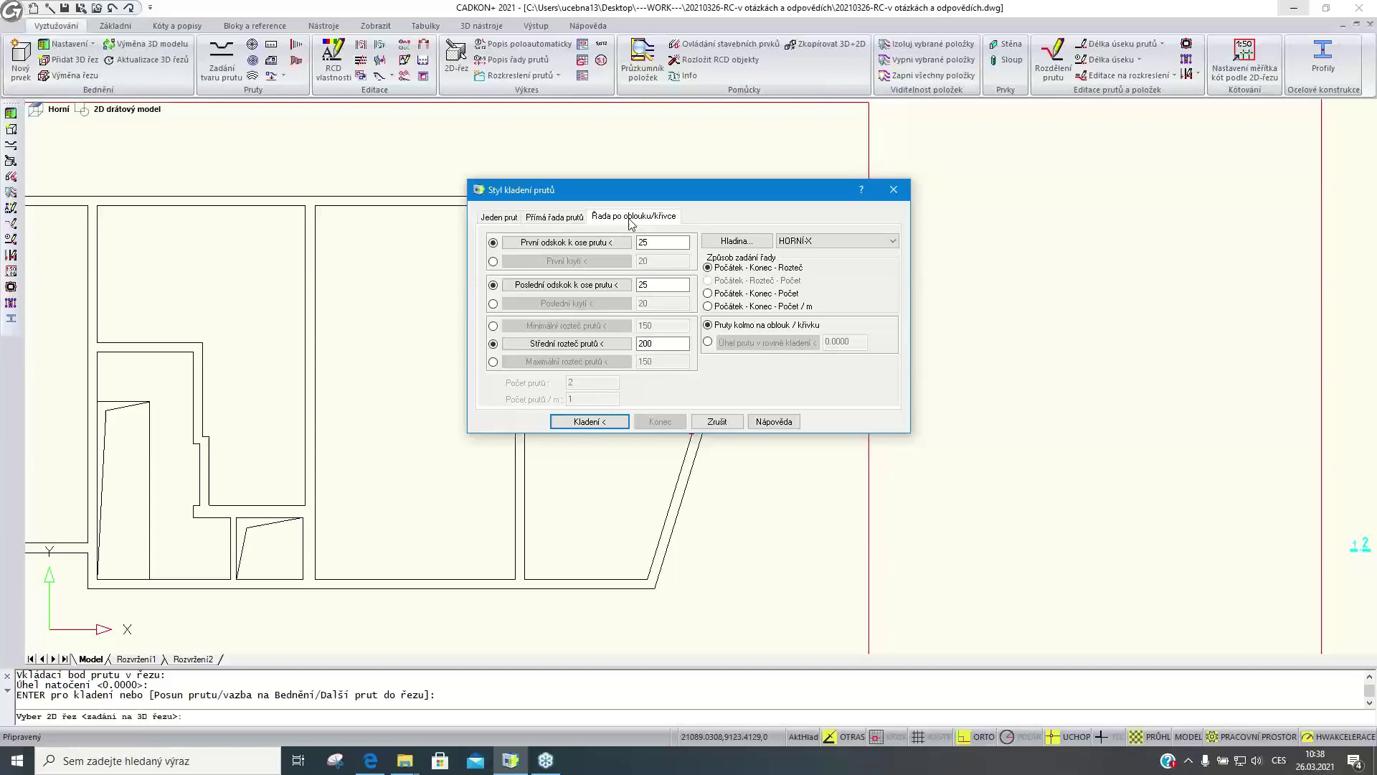
left_click(709, 343)
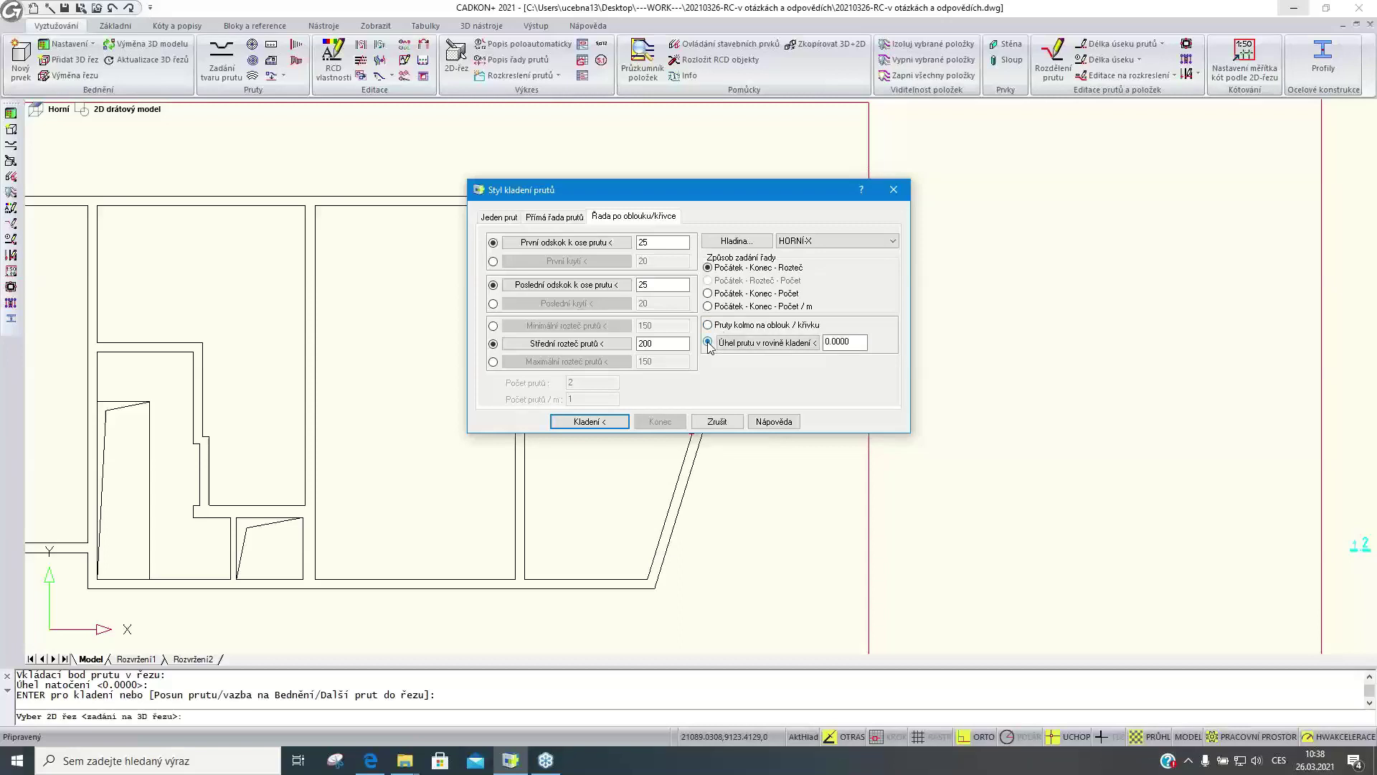
left_click(764, 343)
left_click(793, 366)
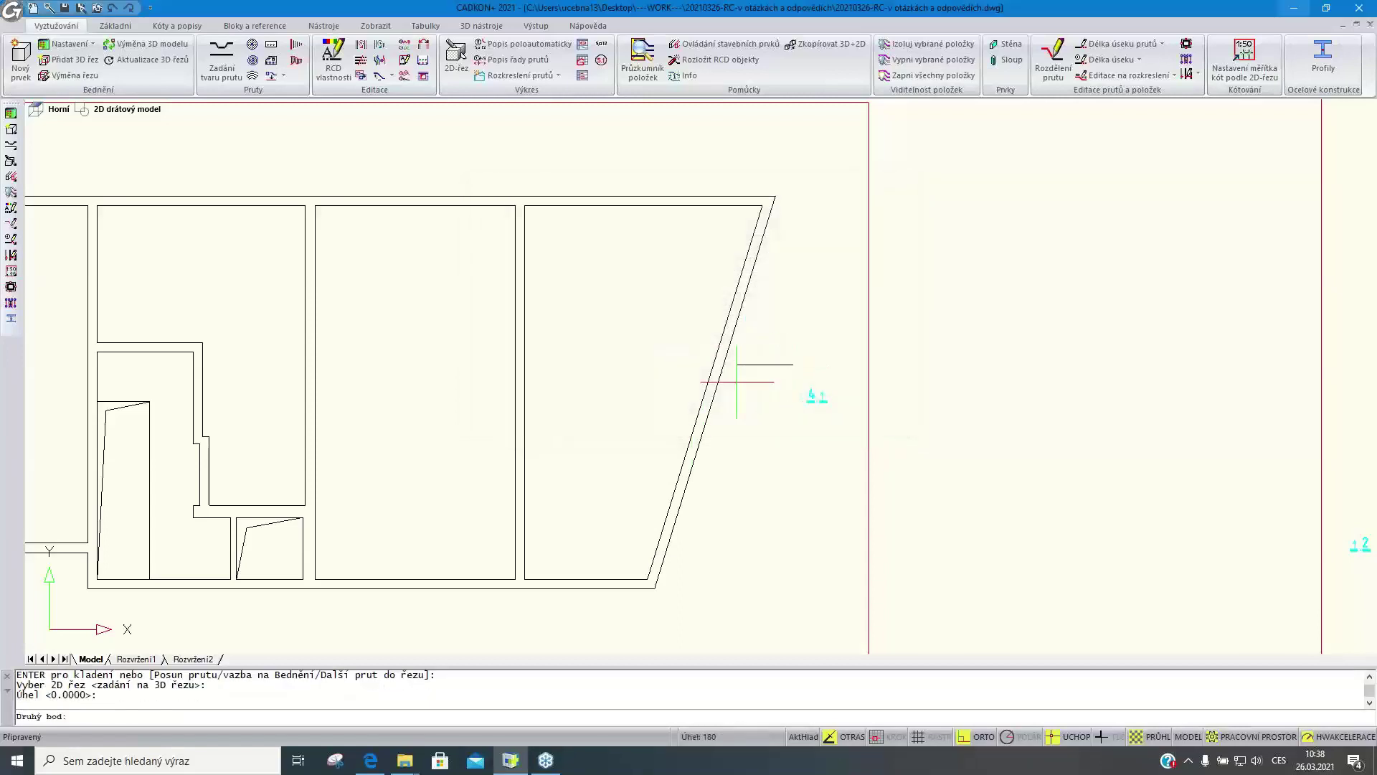
left_click(782, 381)
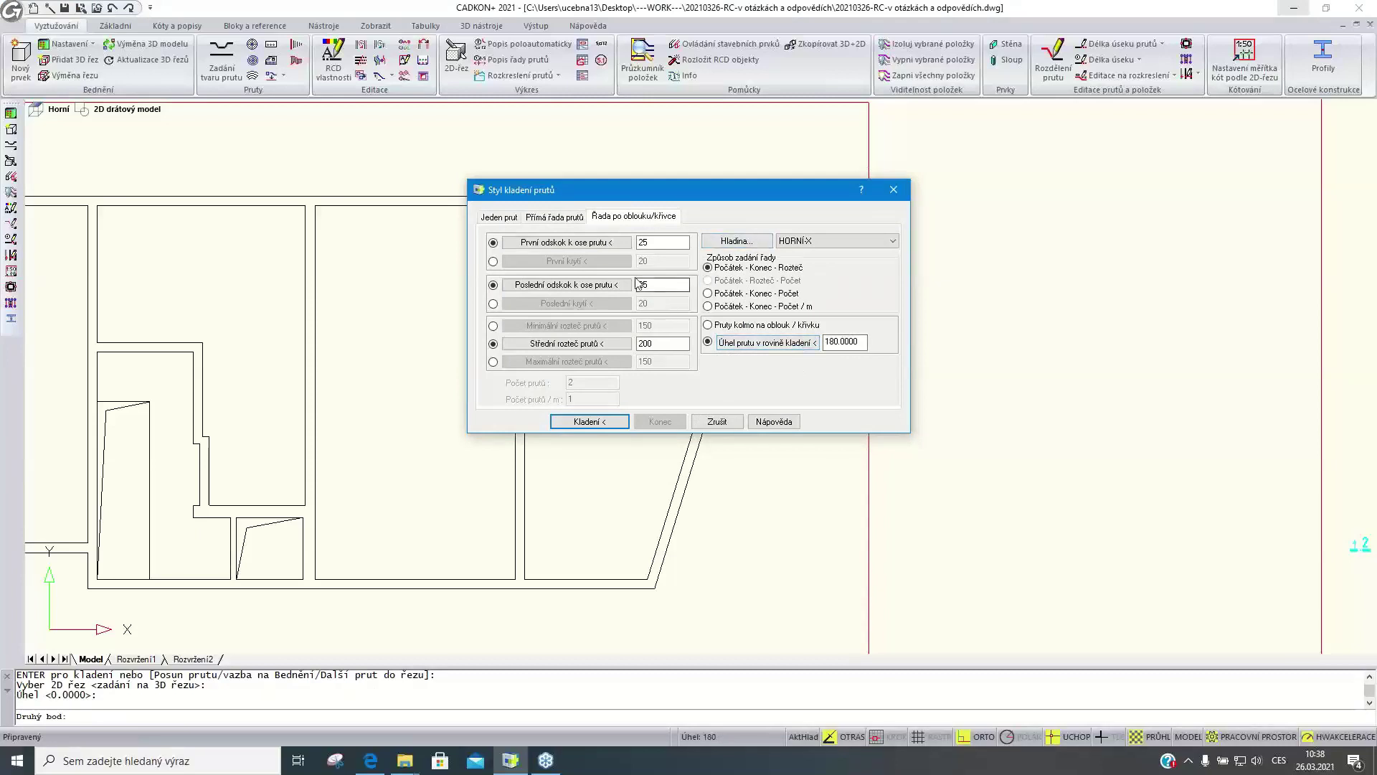
Define the laying curve along the slanted outer edge from its lower corner to its upper corner, with ortho mode off
left_click(606, 421)
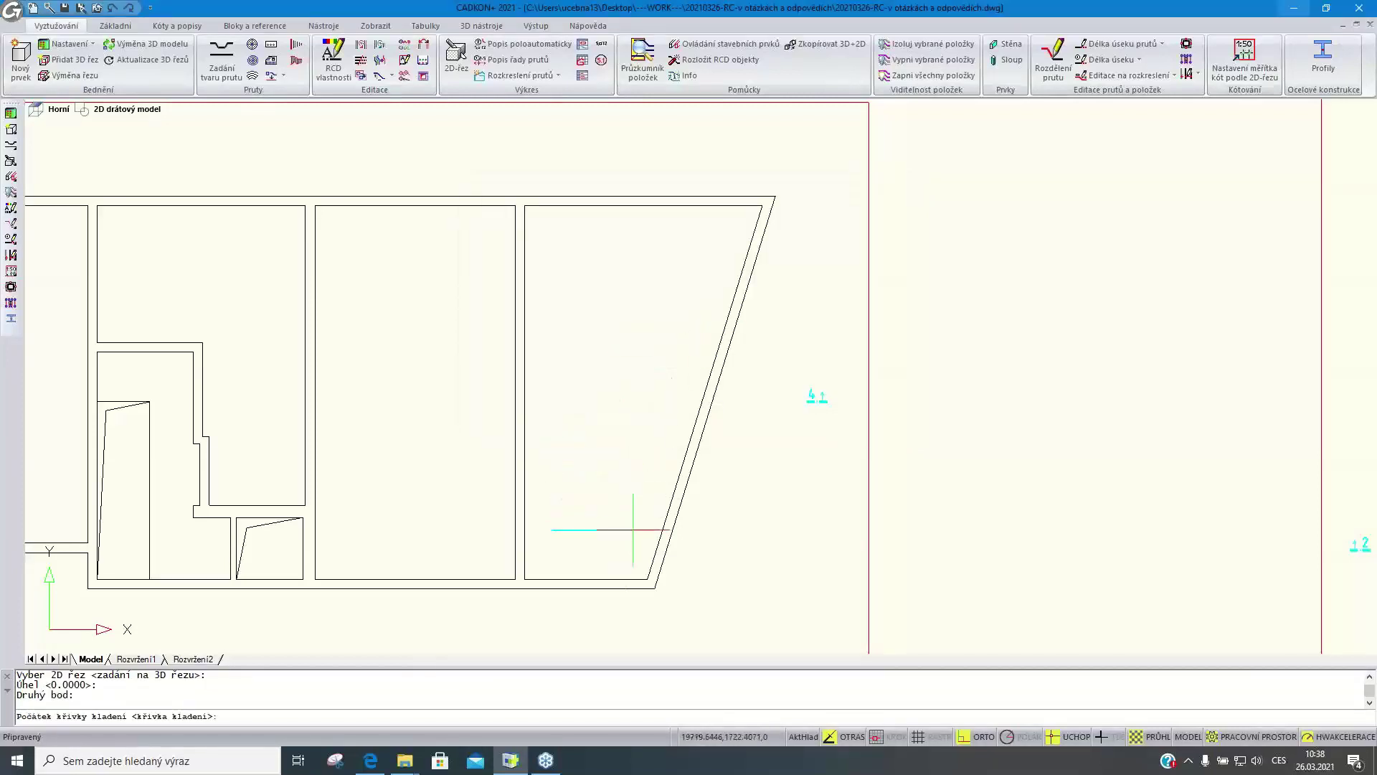
left_click(654, 589)
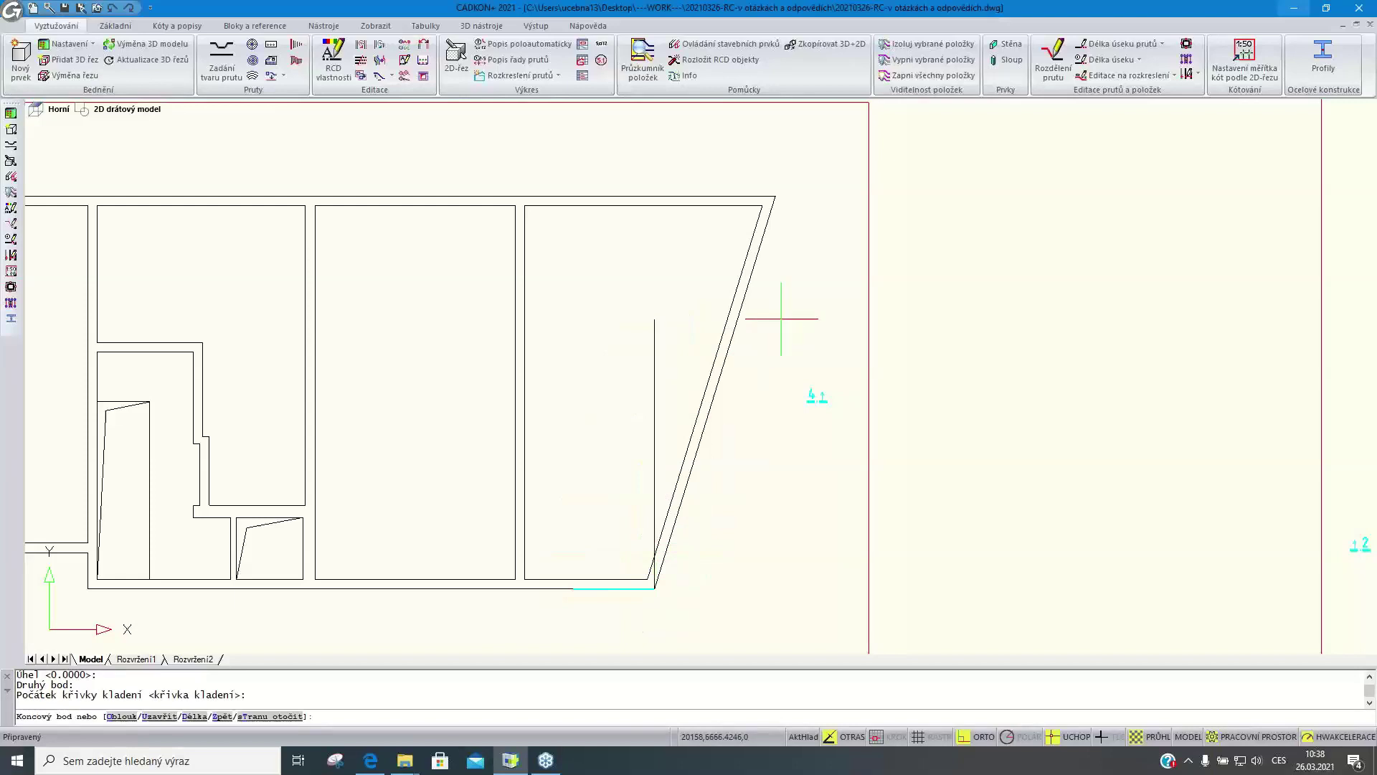
key("F8")
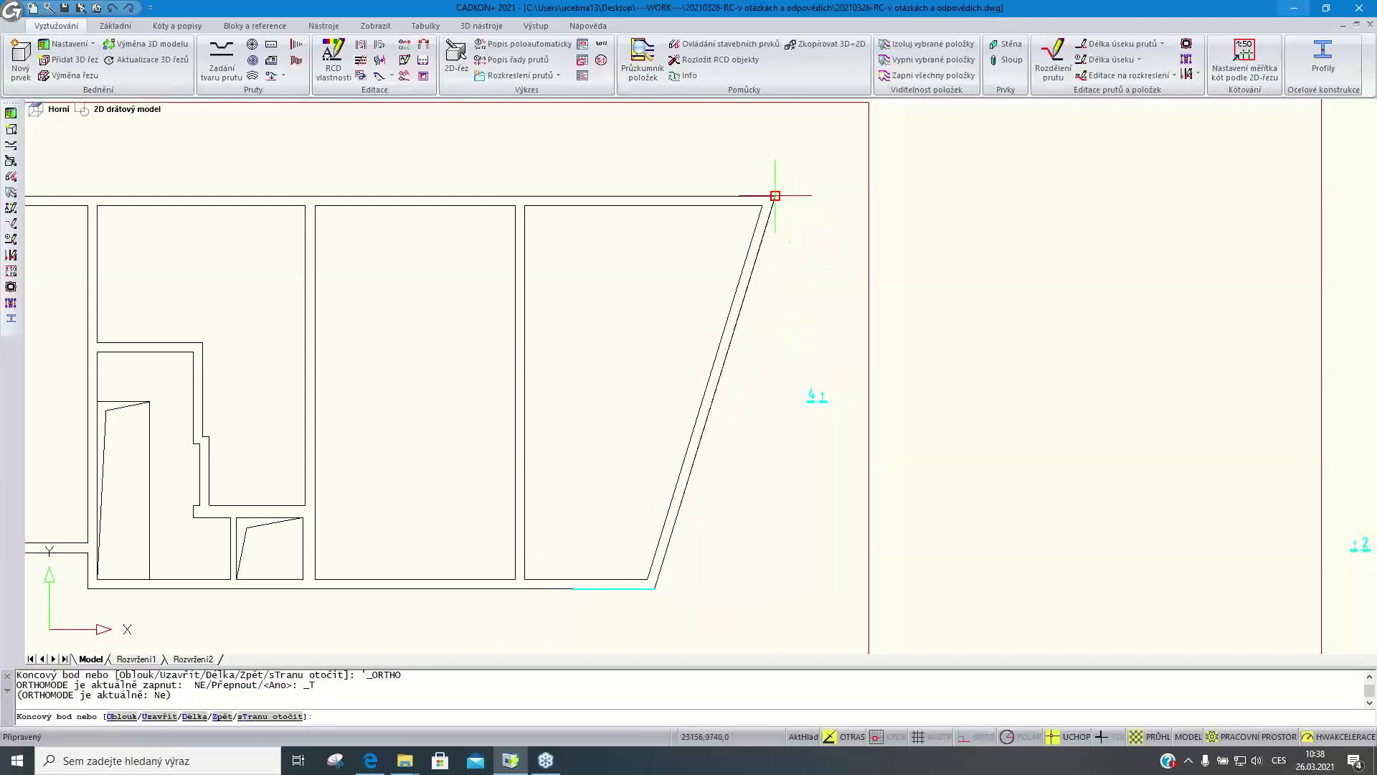
left_click(774, 195)
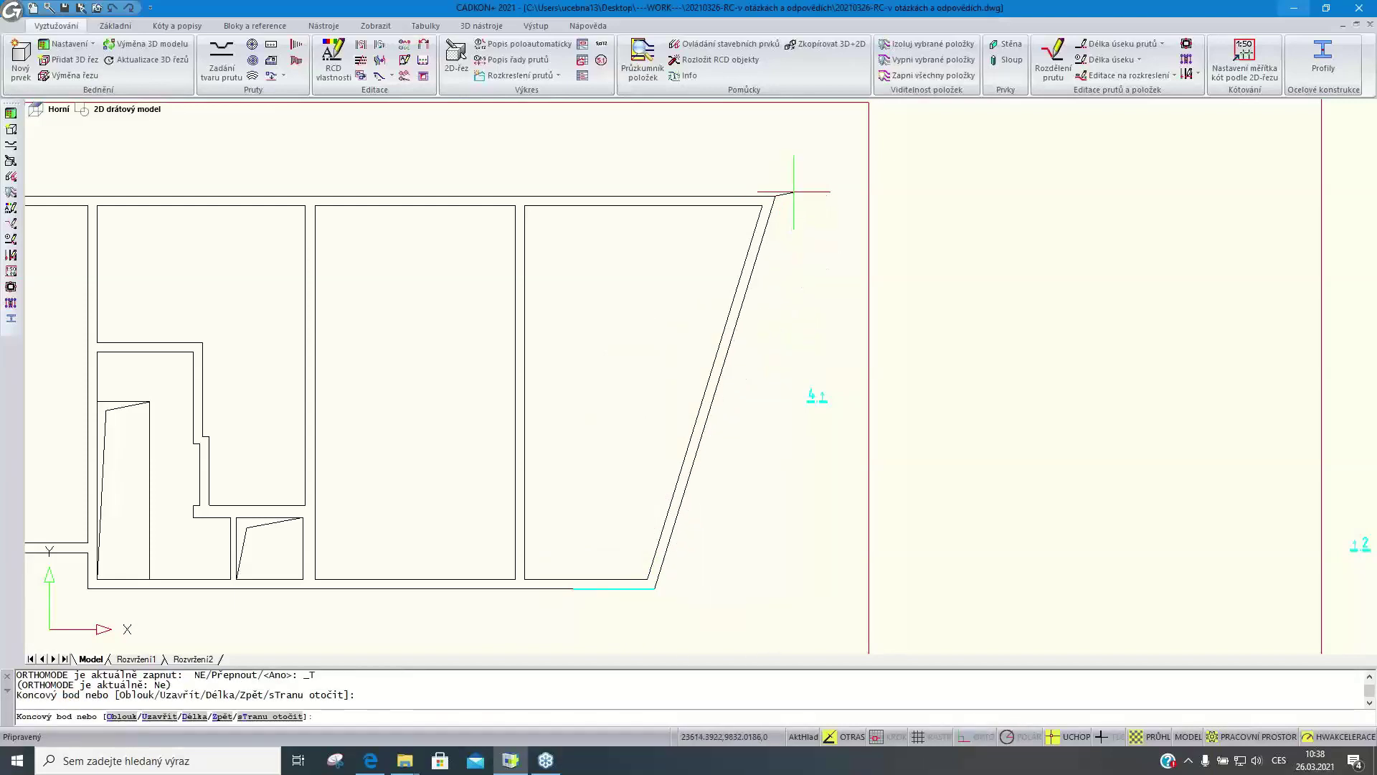
key("Return")
Correct the bar row to measure spacing perpendicular to the bar plane and use equal first and last offsets
mouse_move(823, 187)
left_mouse_down()
mouse_move(459, 164)
mouse_move(311, 123)
mouse_move(306, 153)
left_mouse_up()
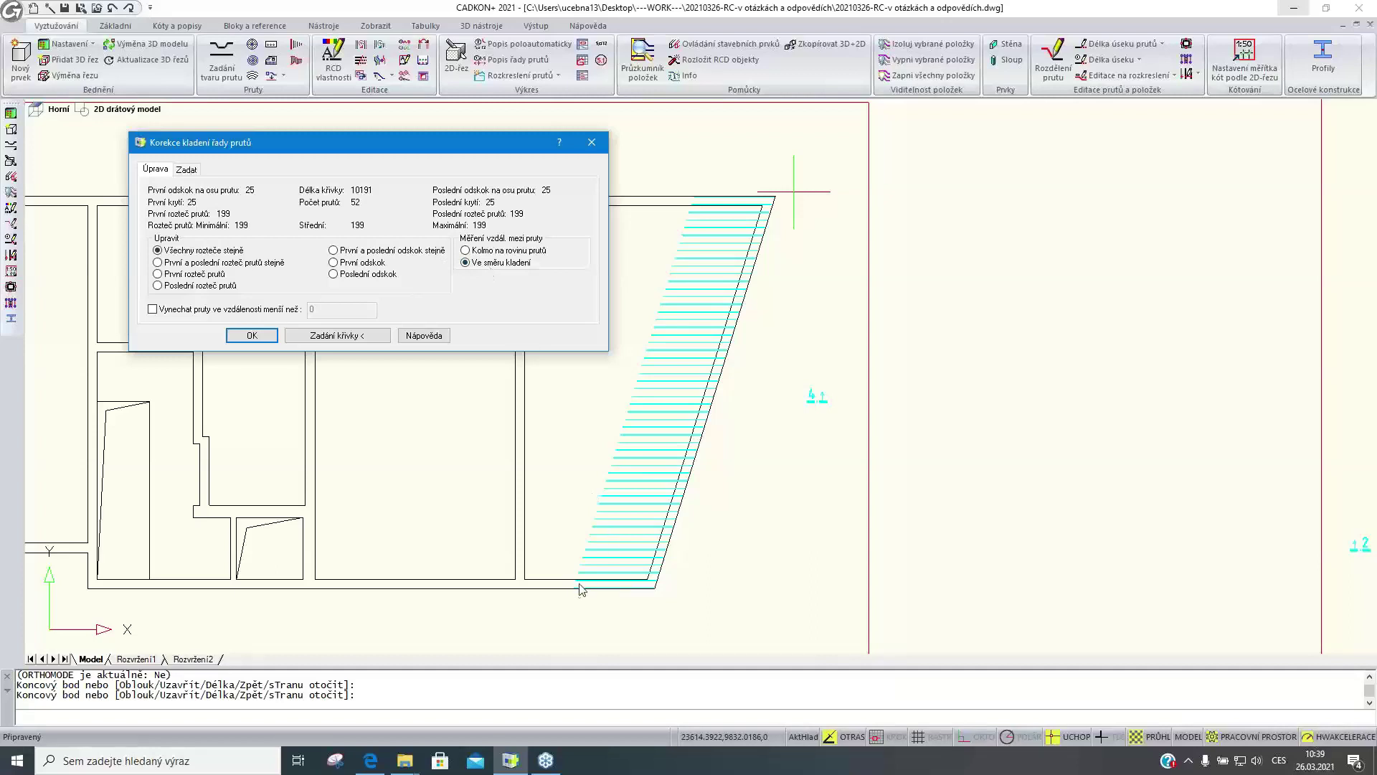
left_click(465, 250)
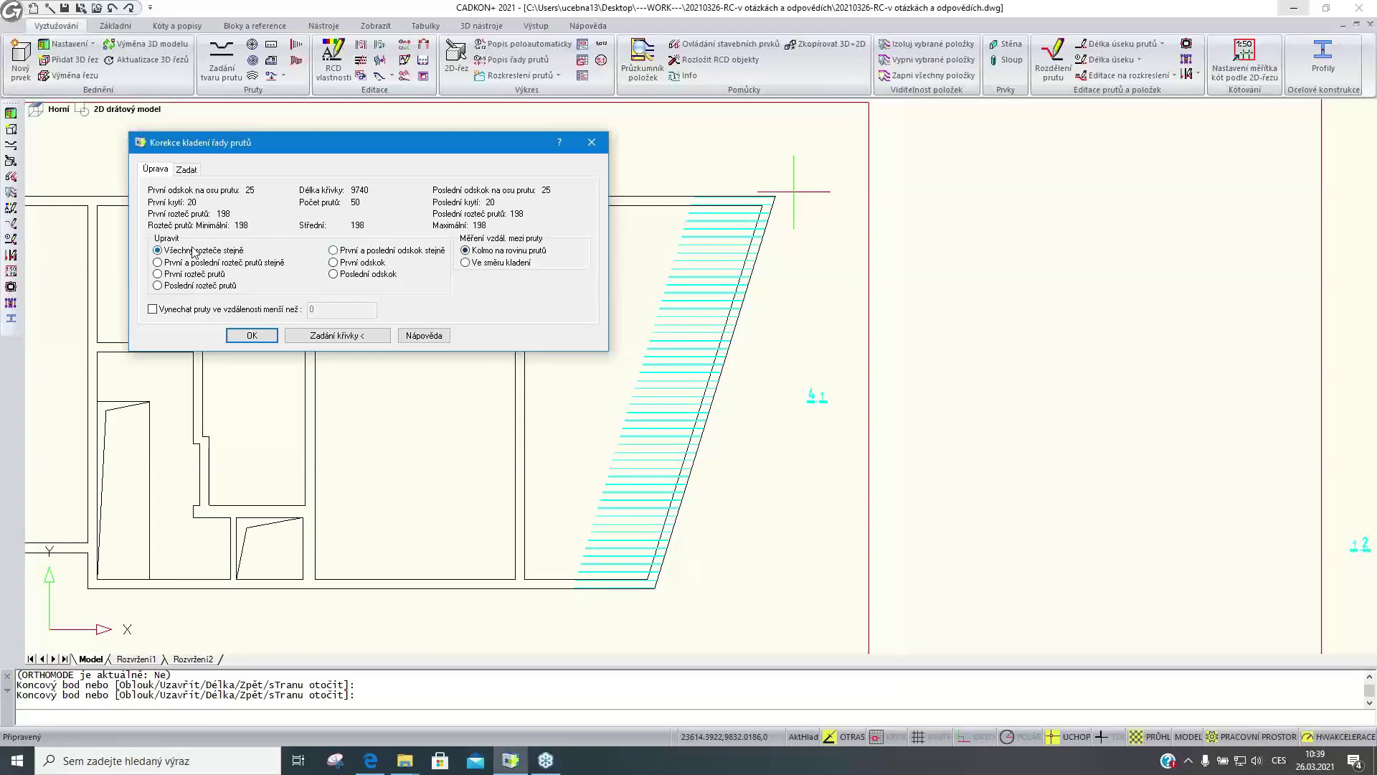
left_click(333, 251)
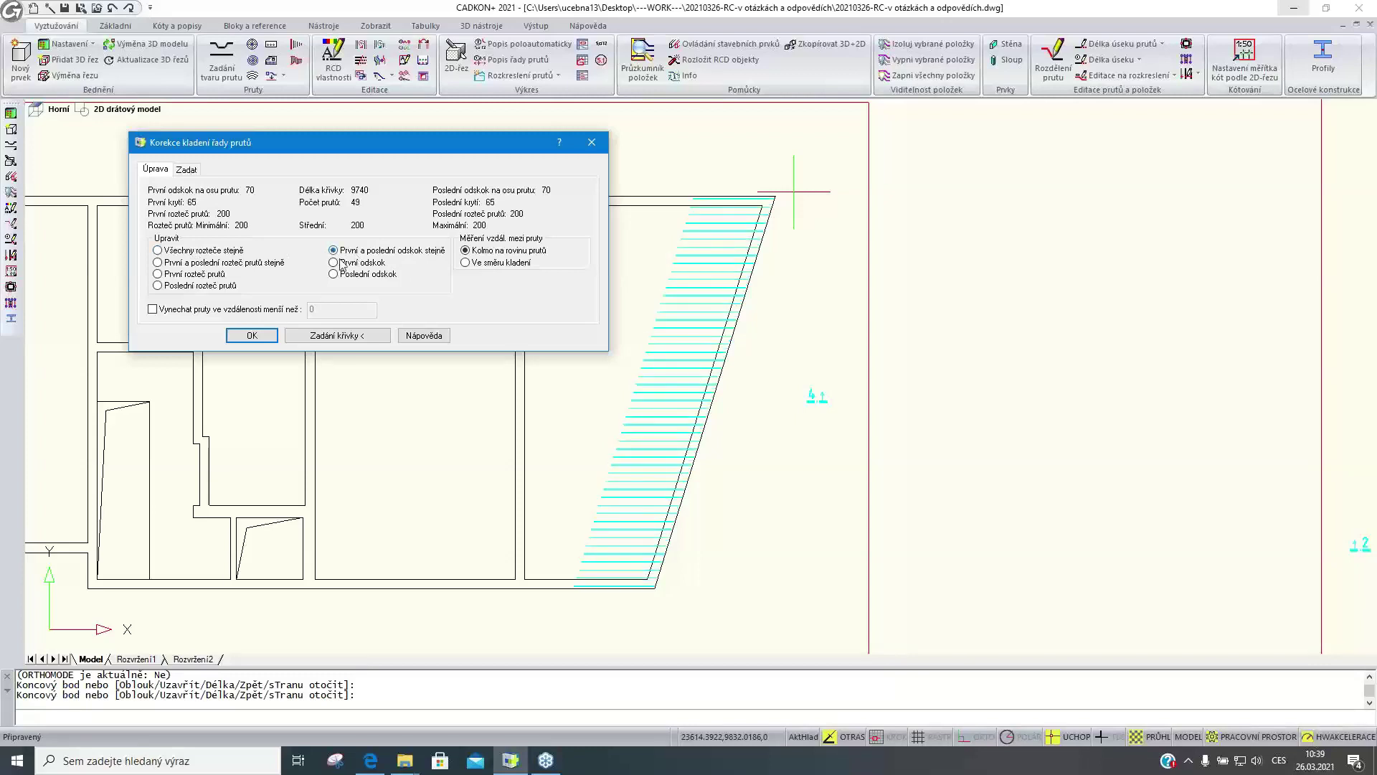
left_click(252, 336)
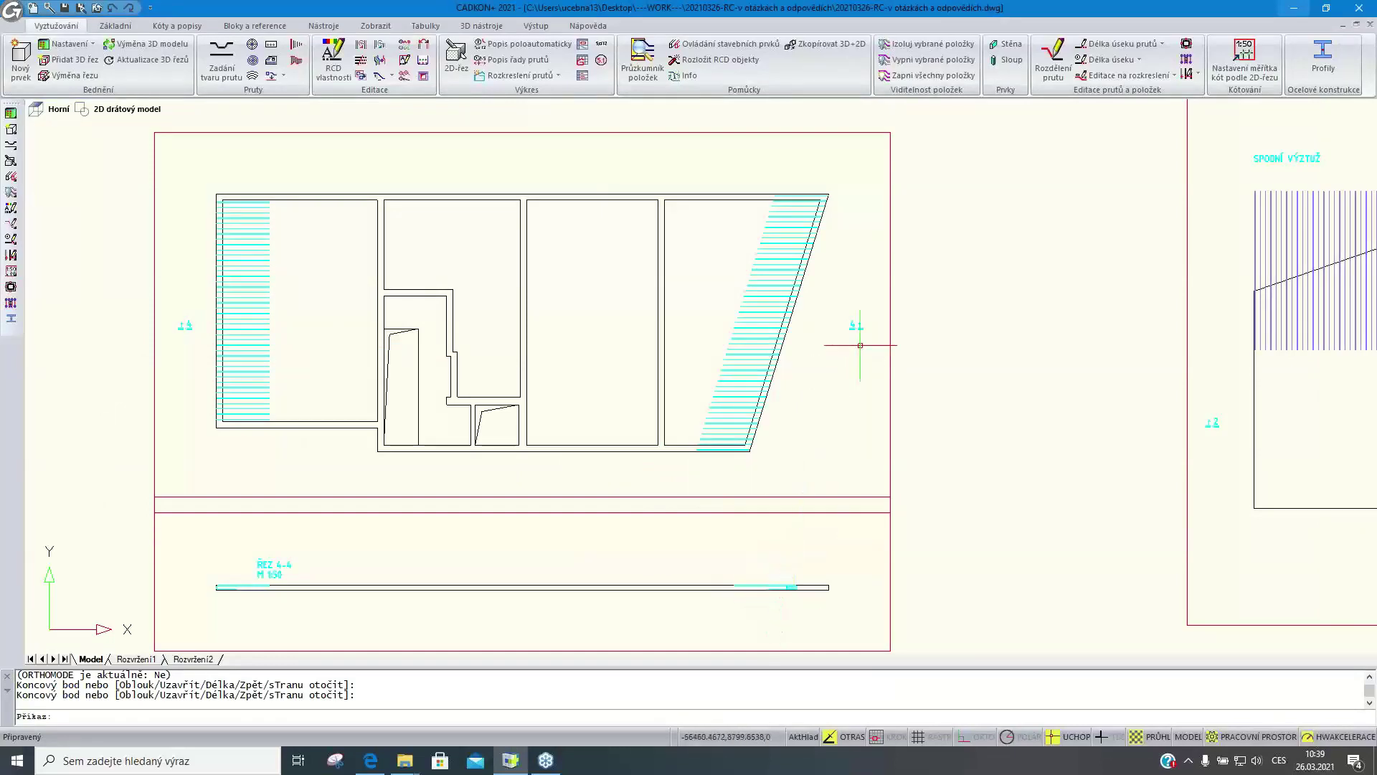
Examine the bars laid along the slanted edge in the plan and in section 4-4
scroll(854, 337, "up", 3)
scroll(804, 337, "down", 3)
scroll(738, 516, "up", 5)
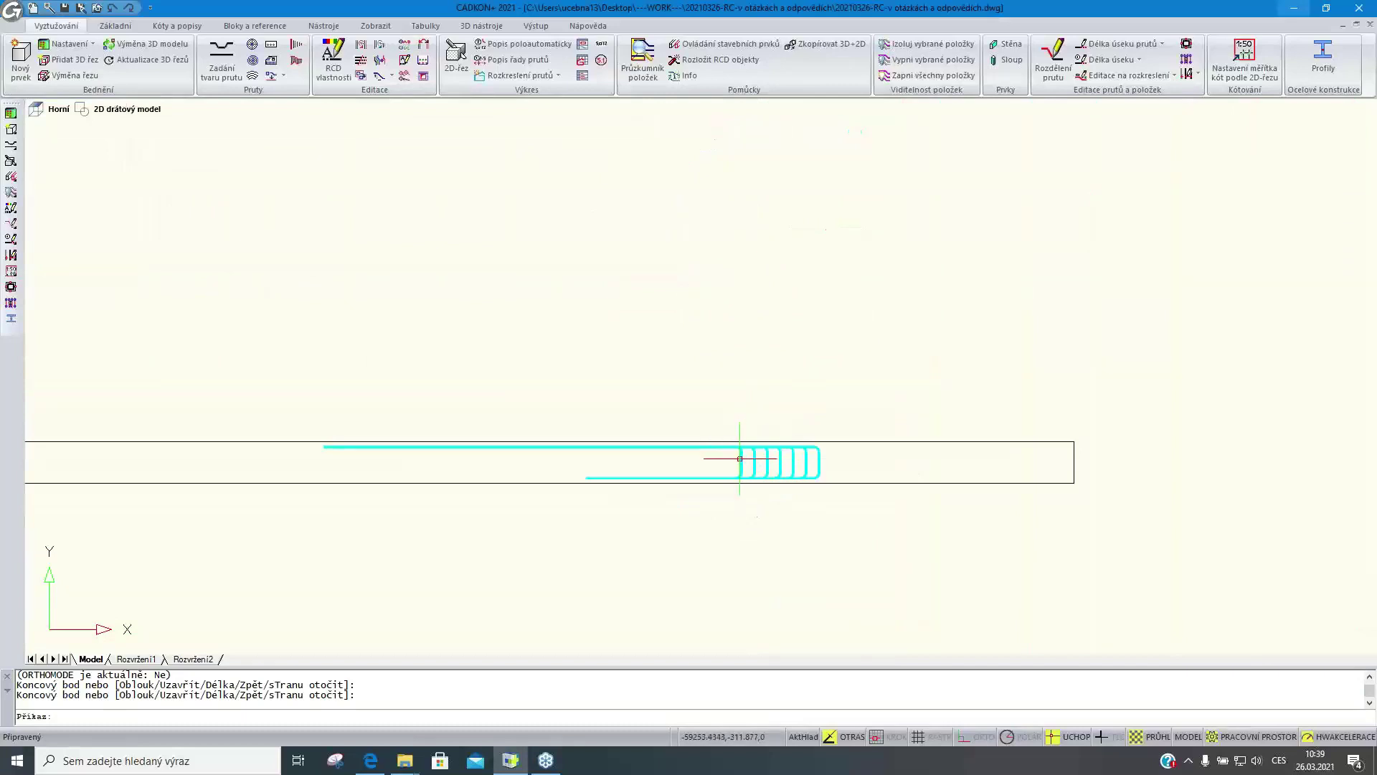
scroll(740, 458, "down", 4)
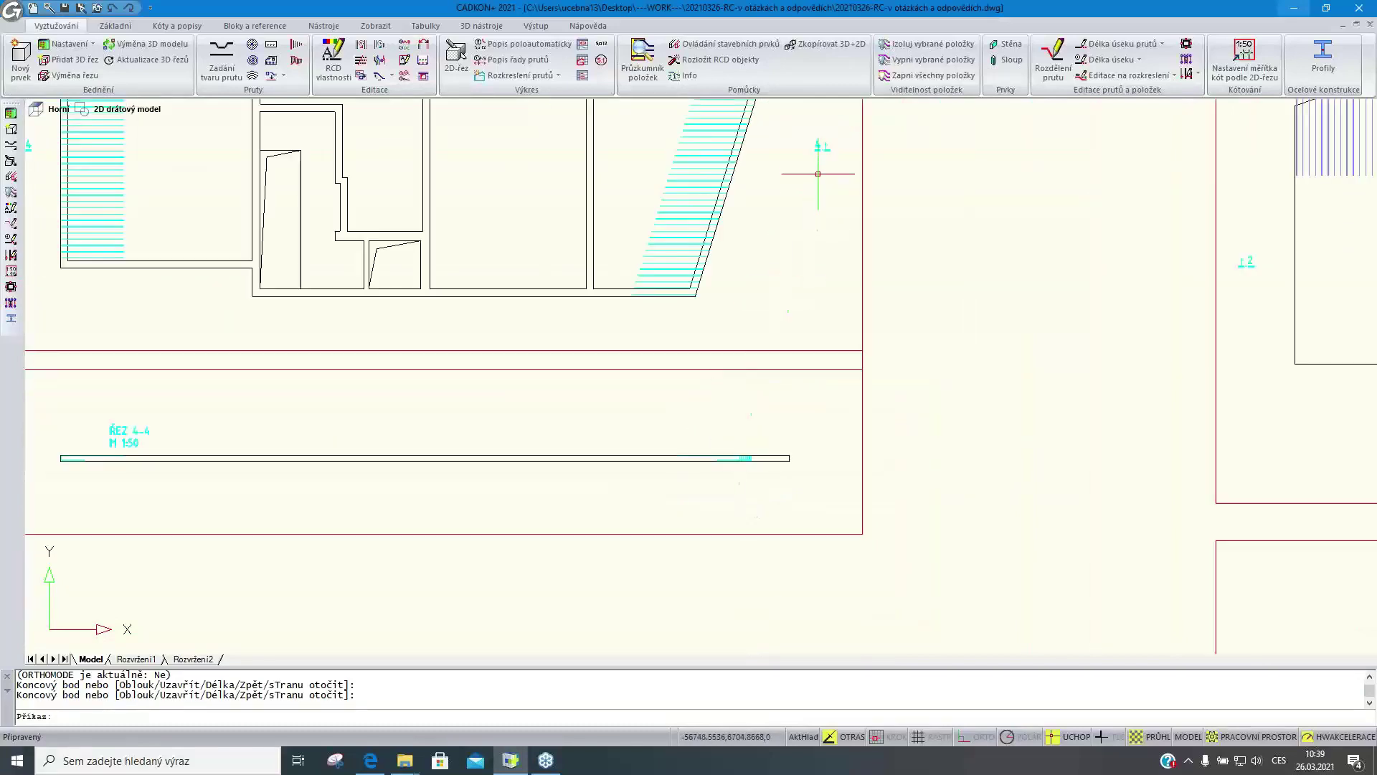
mouse_move(799, 175)
middle_mouse_down()
mouse_move(799, 225)
mouse_move(867, 237)
middle_mouse_up()
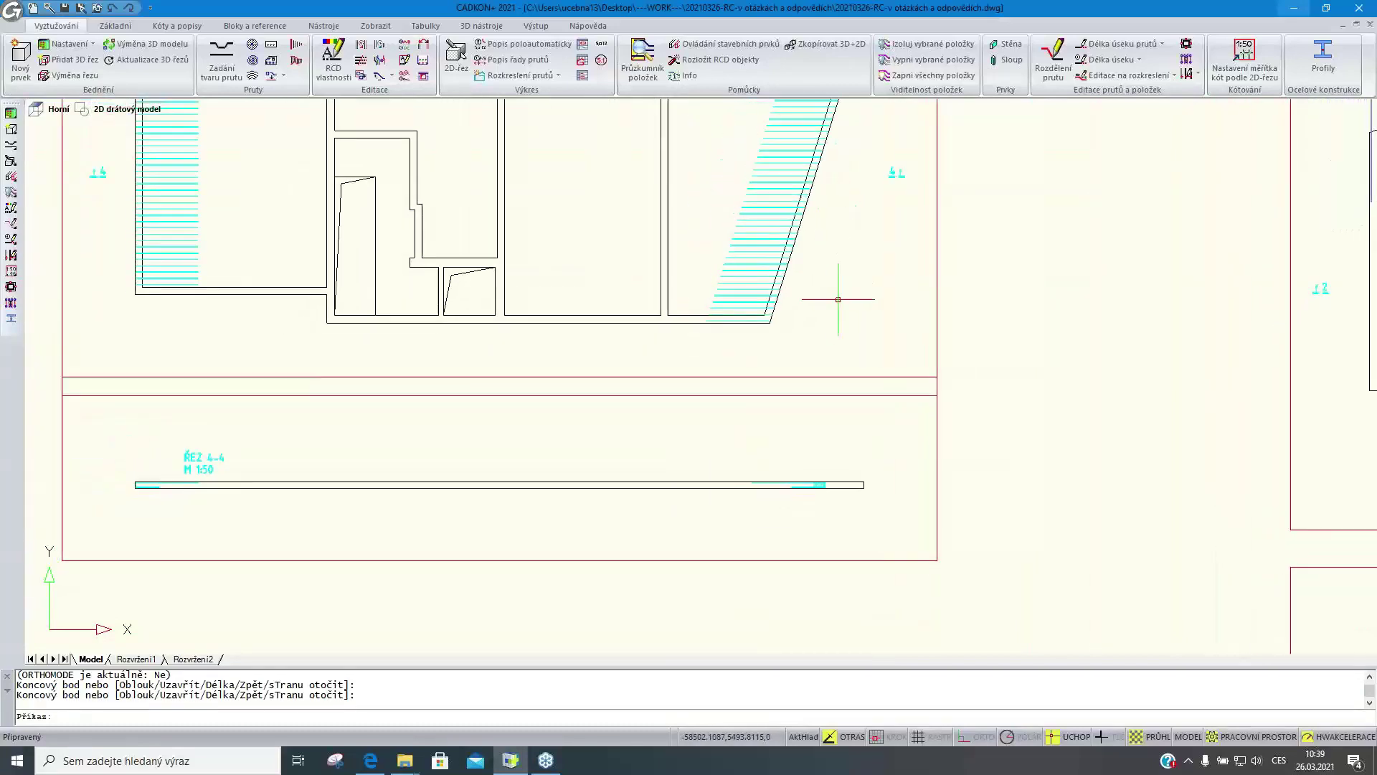
scroll(838, 299, "down", 3)
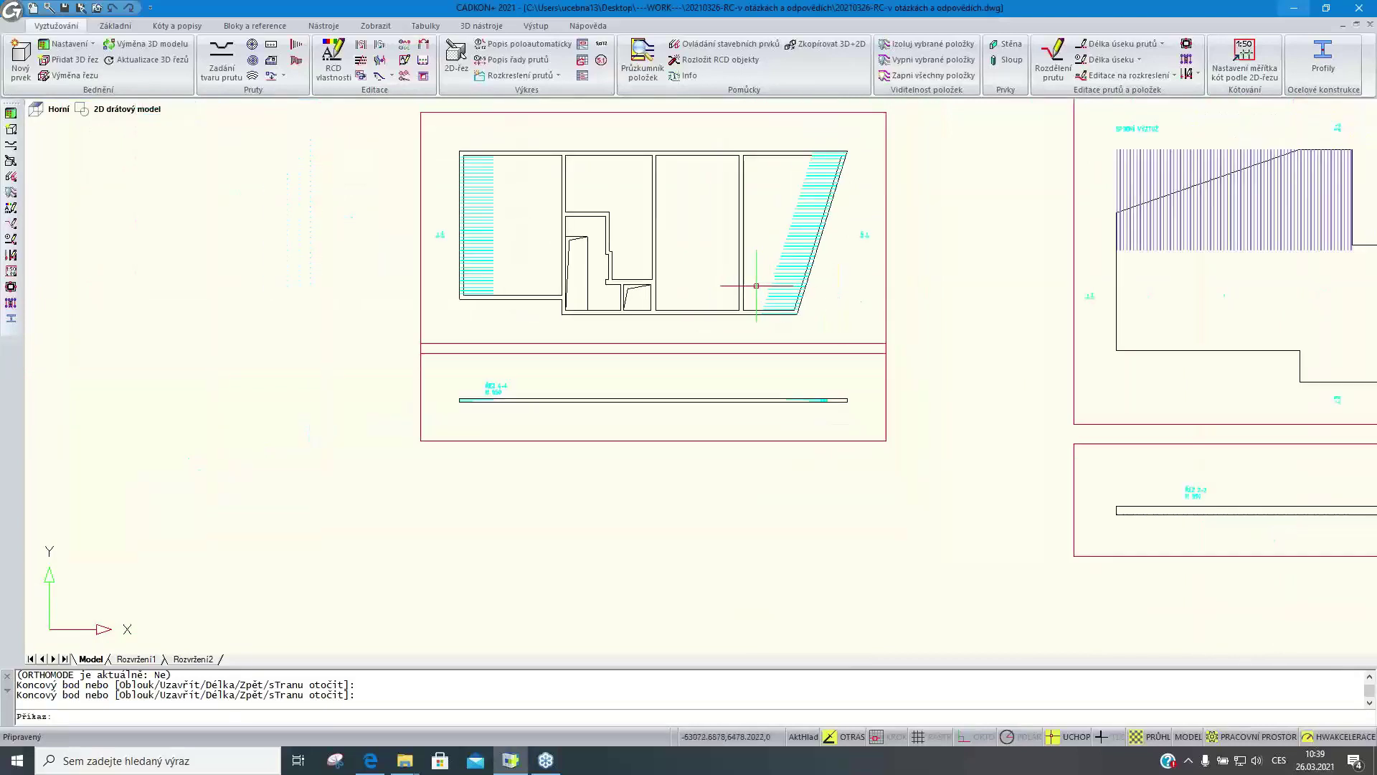
mouse_move(710, 272)
middle_mouse_down()
mouse_move(736, 314)
mouse_move(871, 313)
middle_mouse_up()
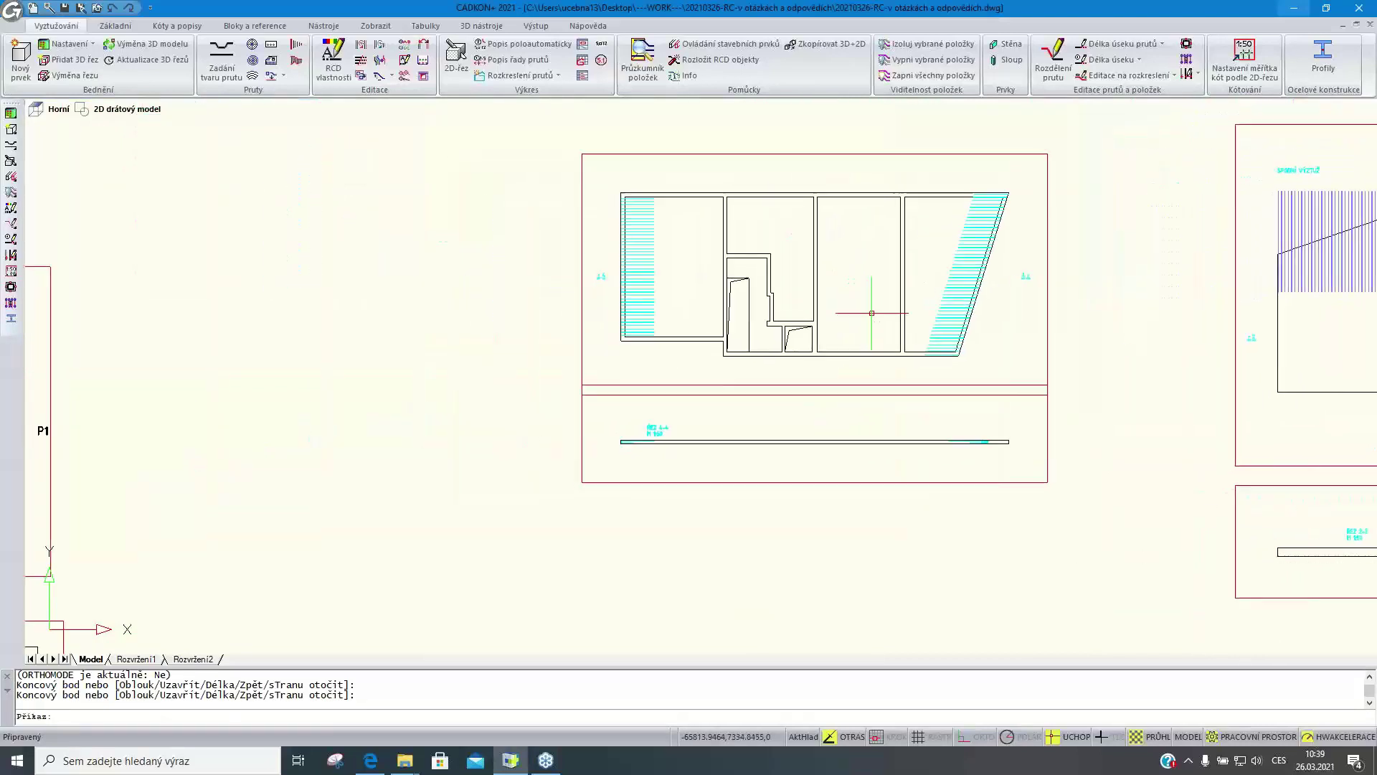
Start inserting a bar into the 2D section below the circular plan and make Prvek1 the current element
scroll(871, 312, "down", 3)
scroll(338, 352, "up", 3)
middle_click_drag(335, 348, 485, 303)
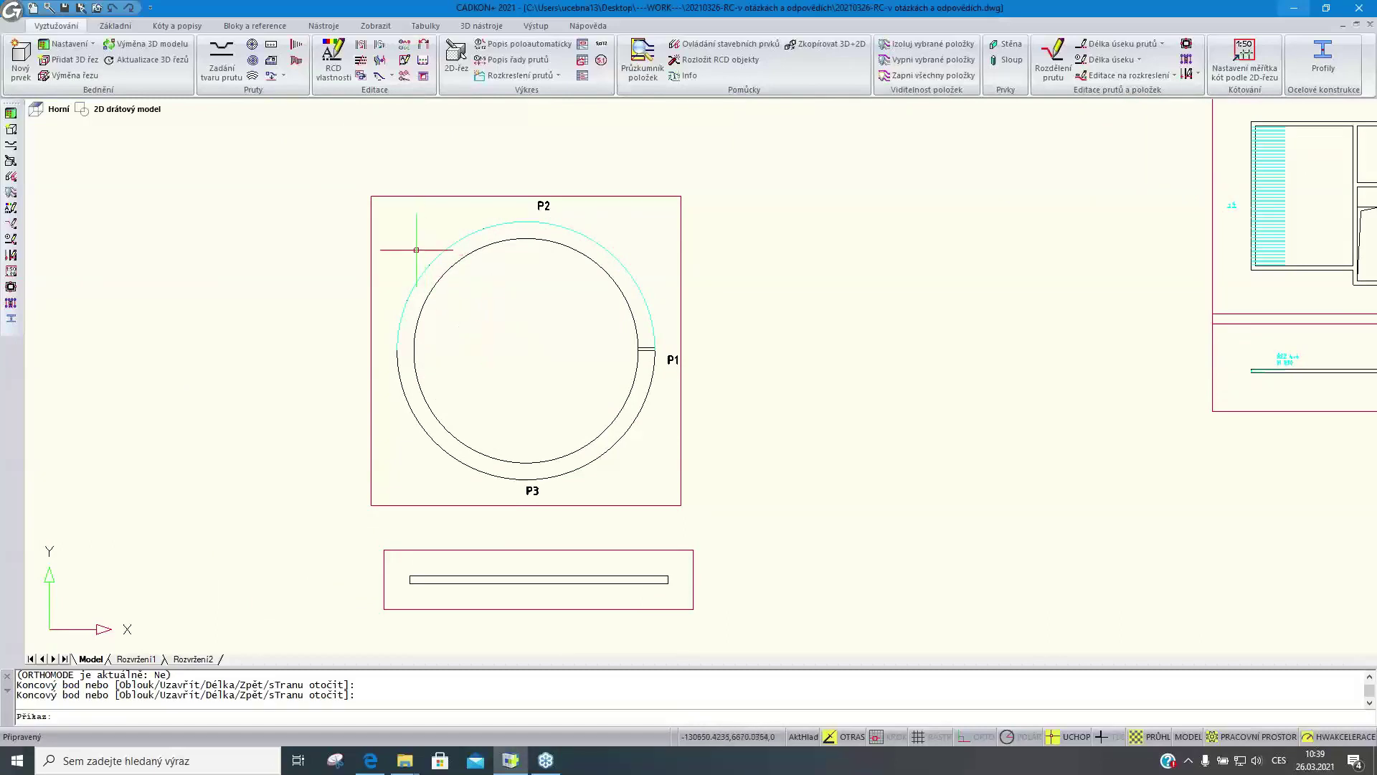
left_click(271, 47)
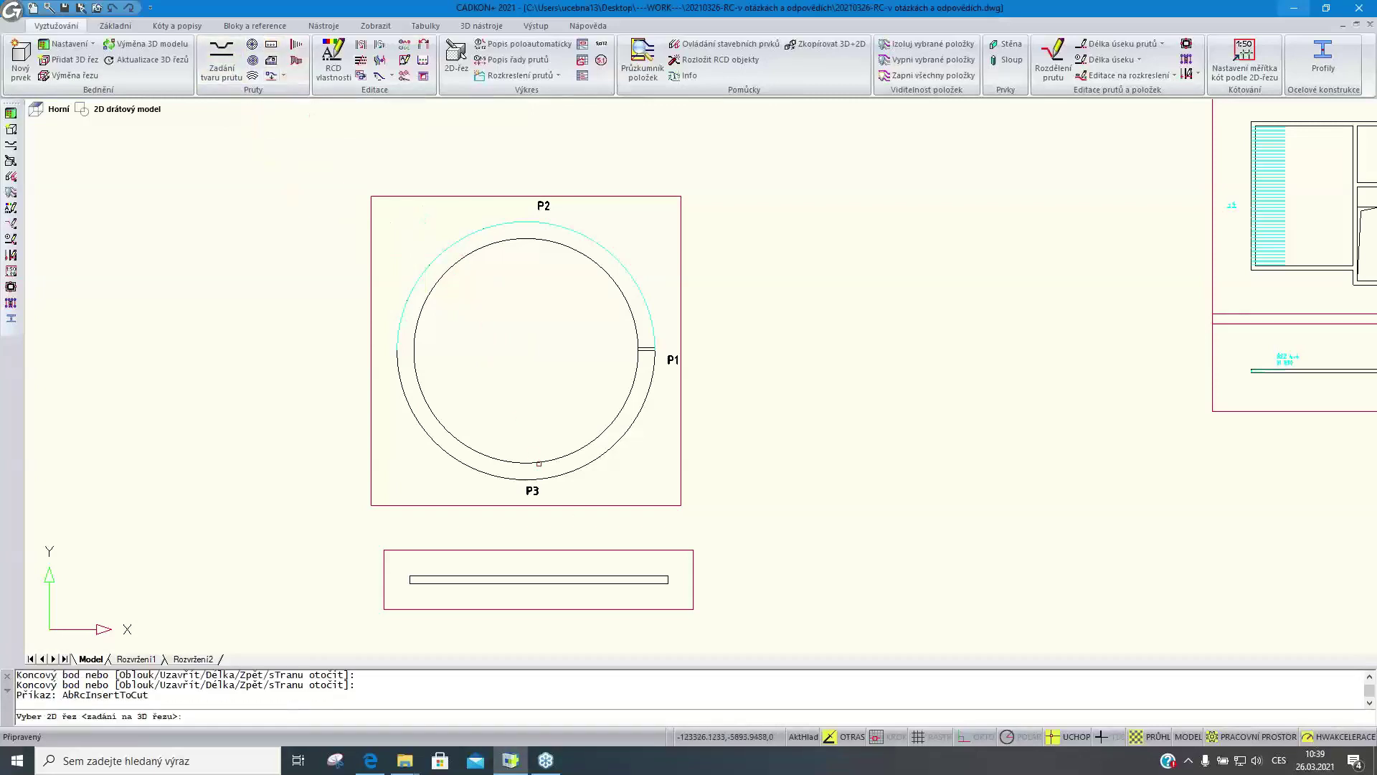
left_click(648, 583)
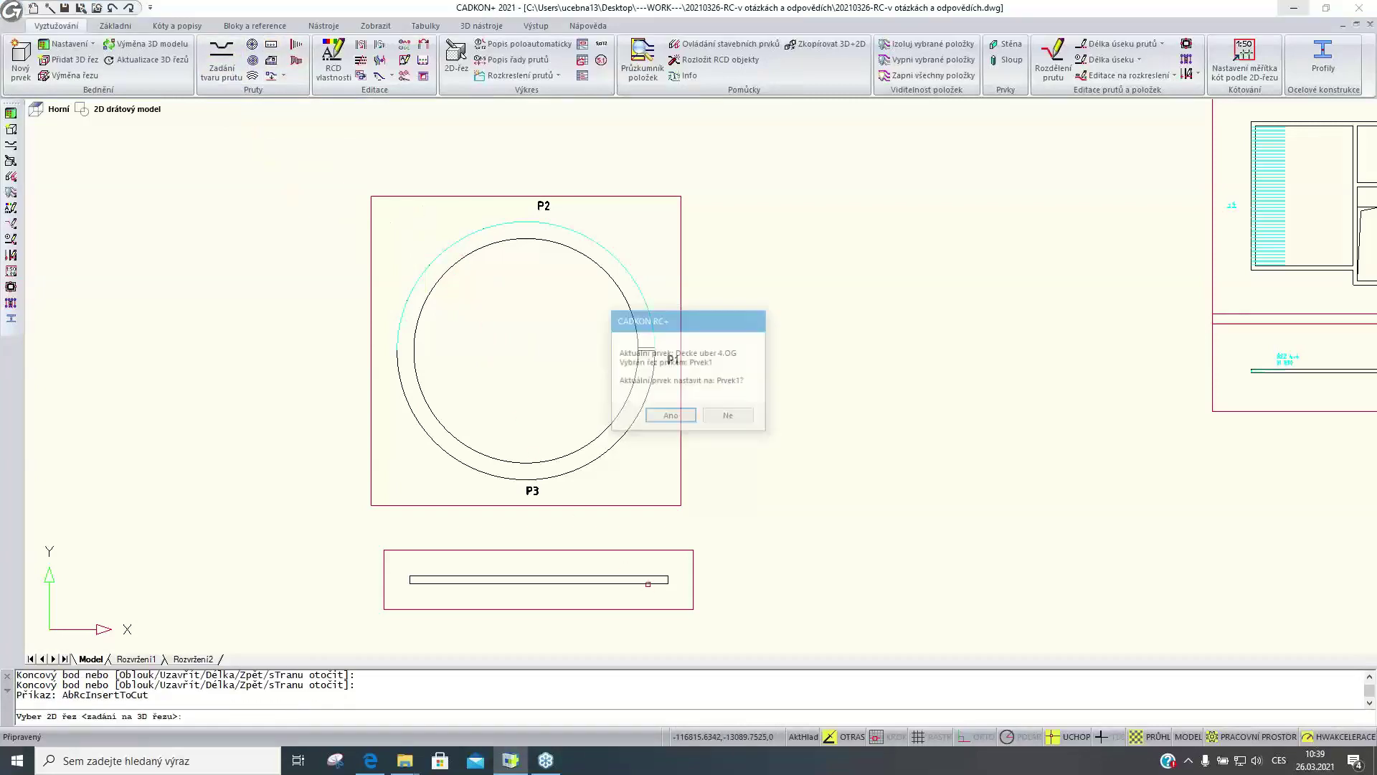
left_click(670, 417)
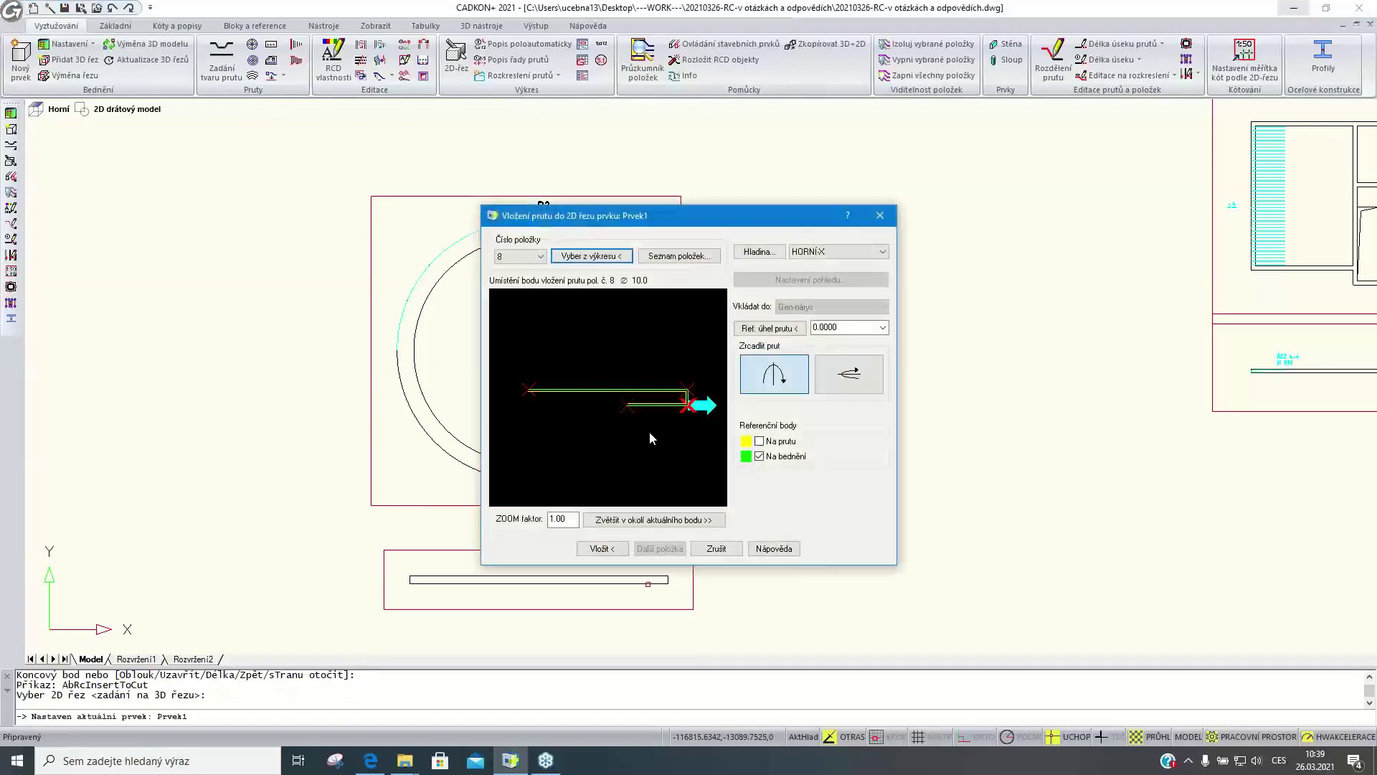
Insert bar item 1, mirrored with 0° rotation, at the lower right corner of the circular element's section
left_click(536, 257)
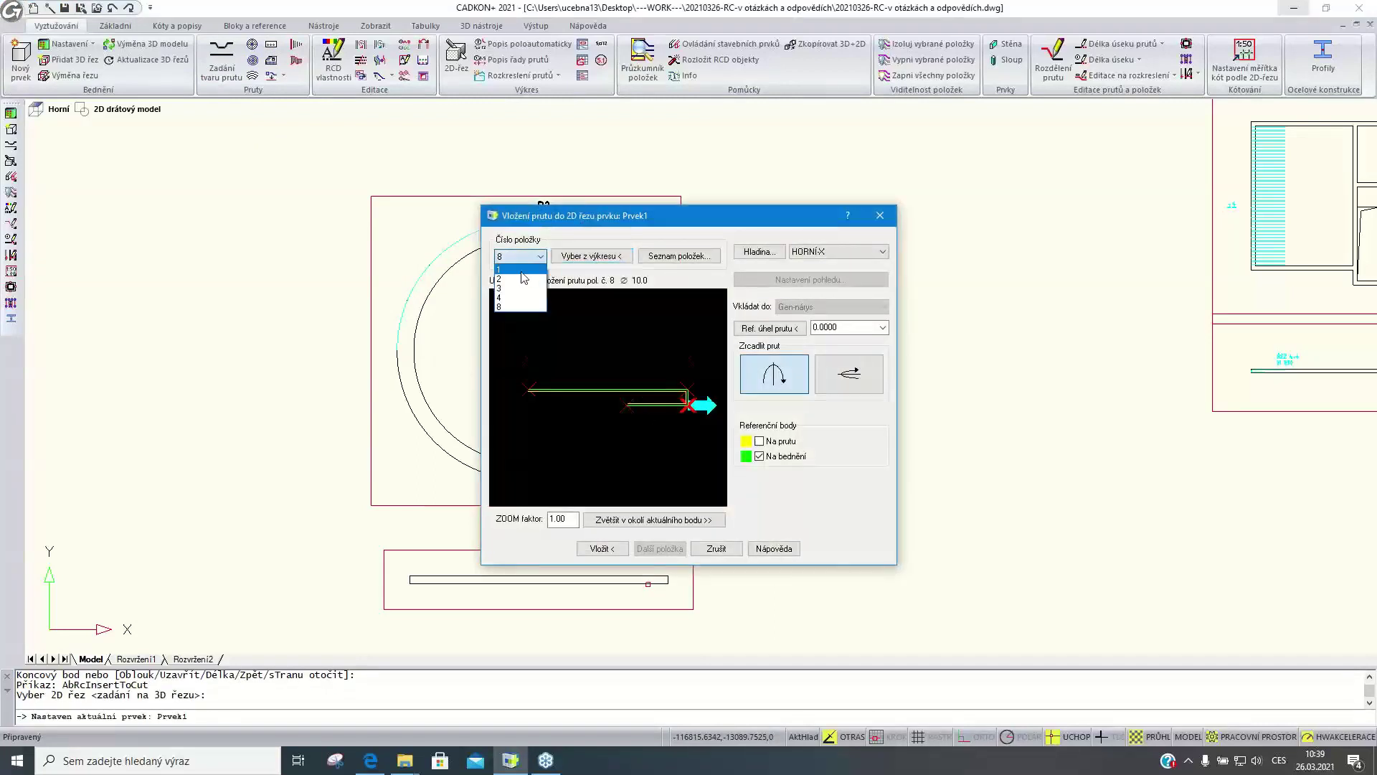
left_click(529, 271)
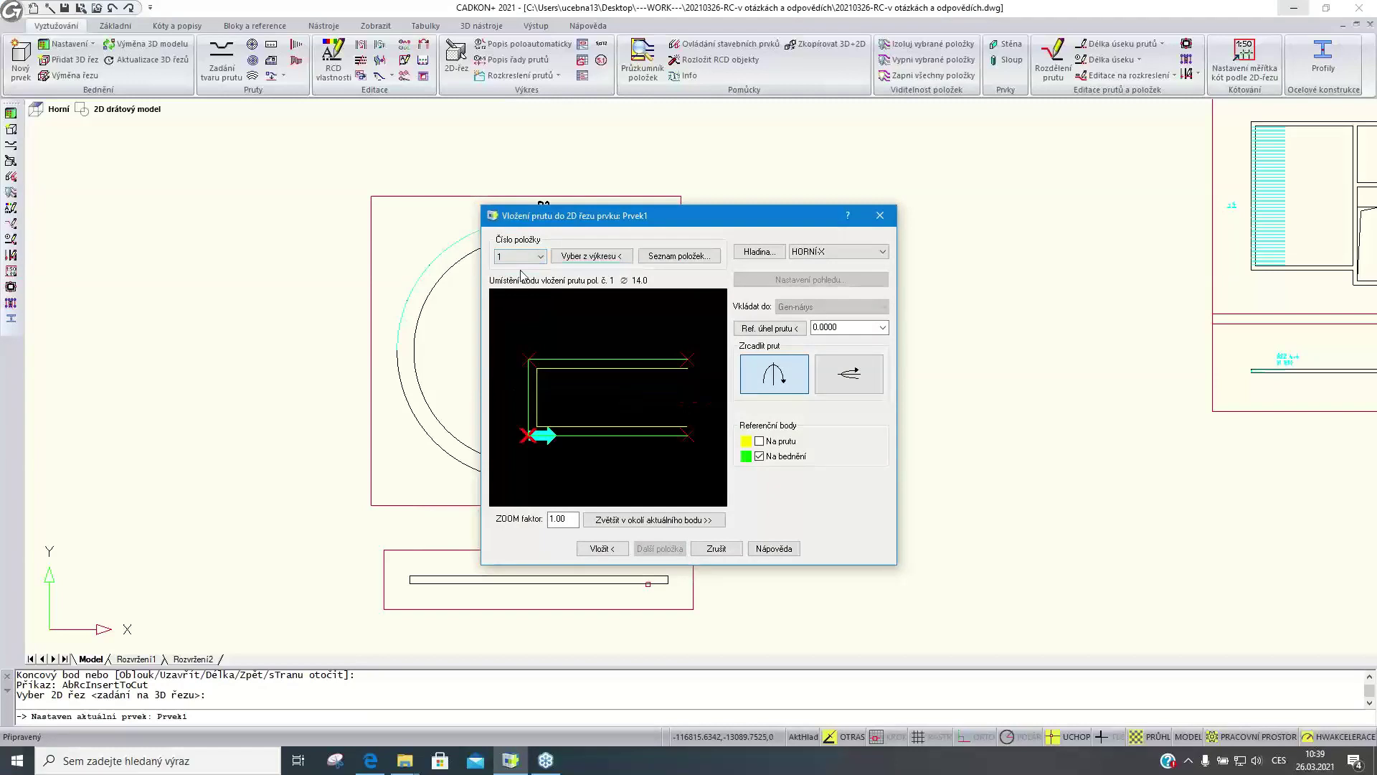
left_click(787, 381)
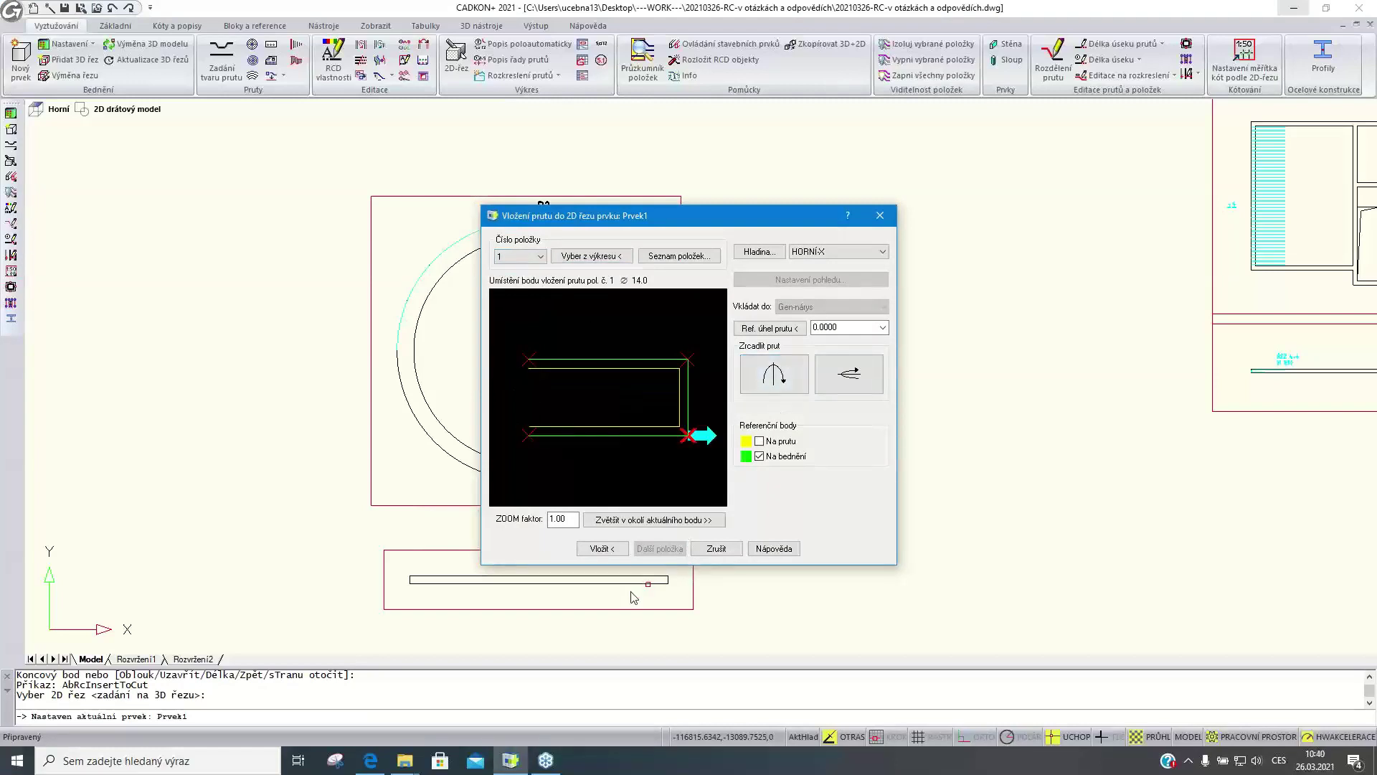
left_click(601, 549)
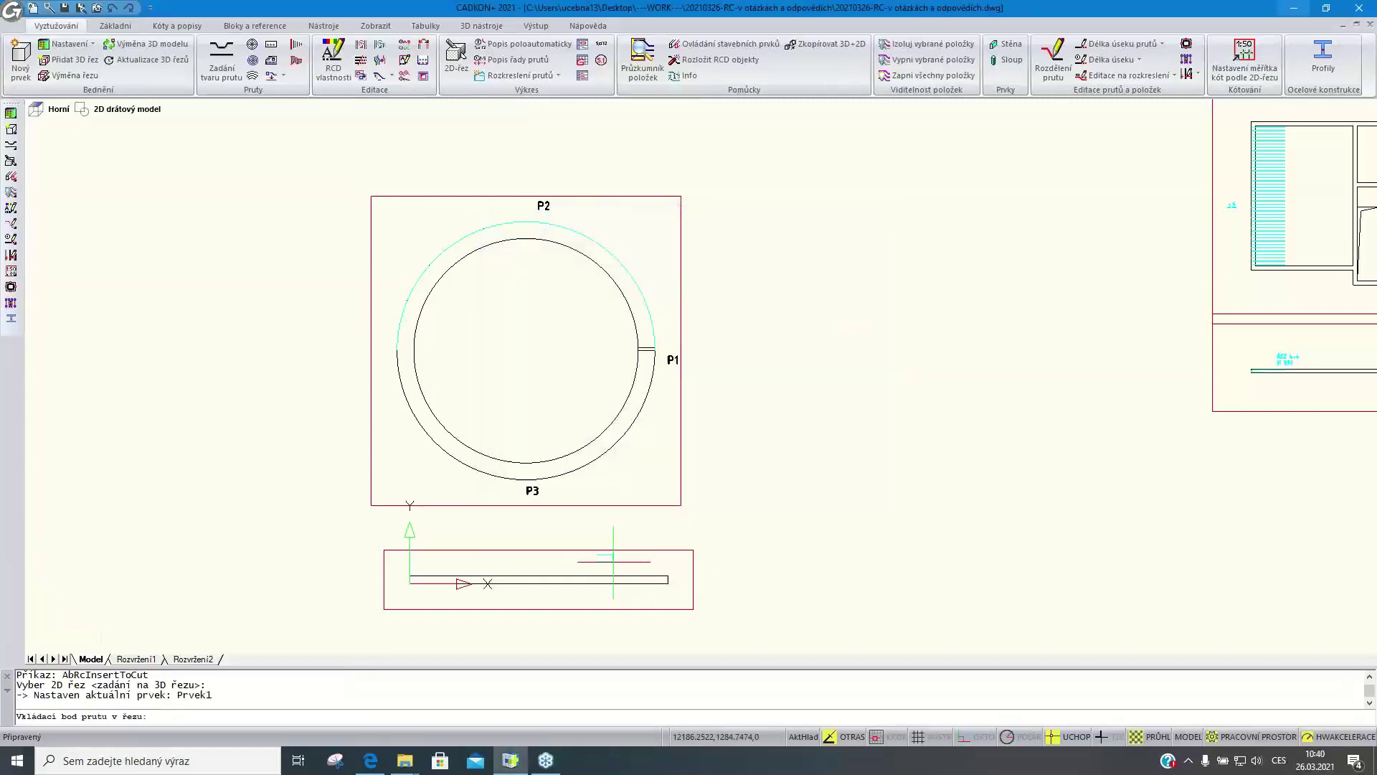
left_click(668, 584)
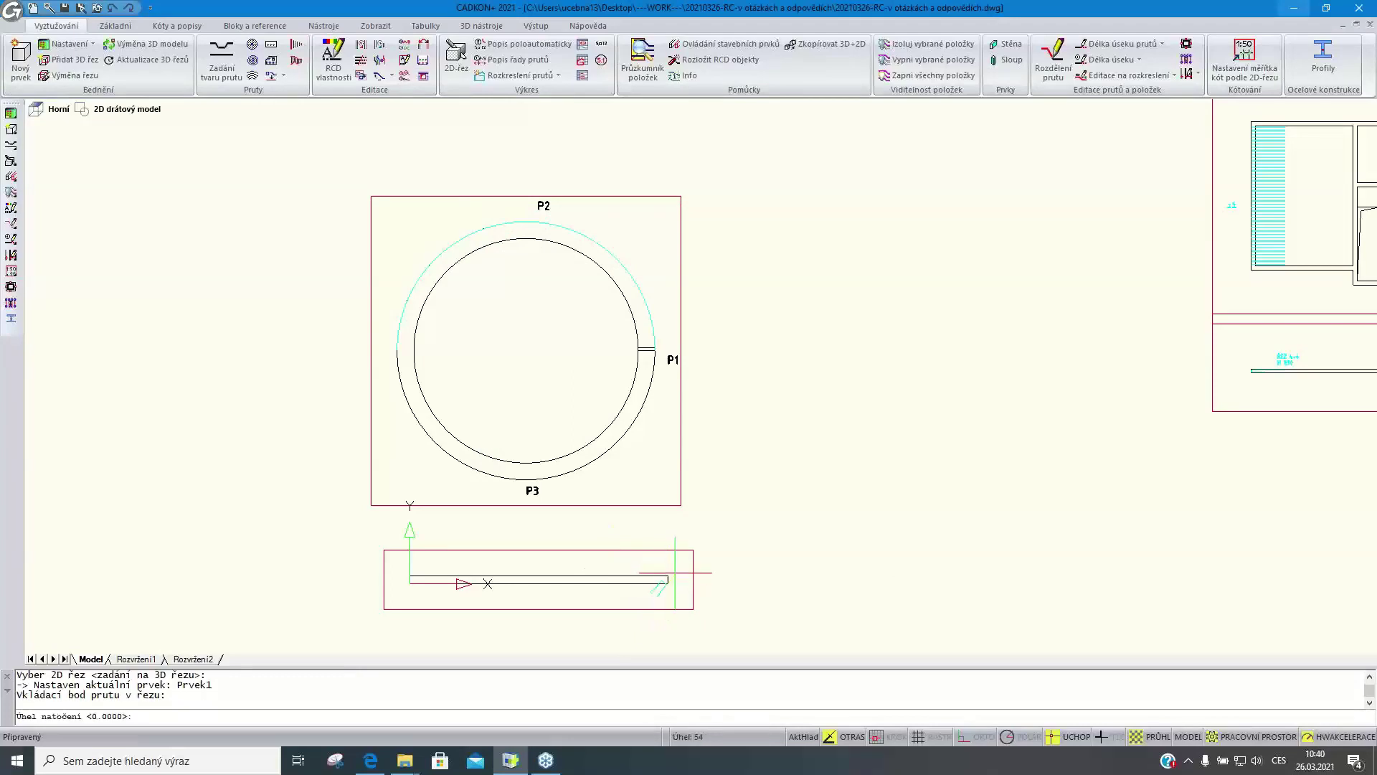
key("Return")
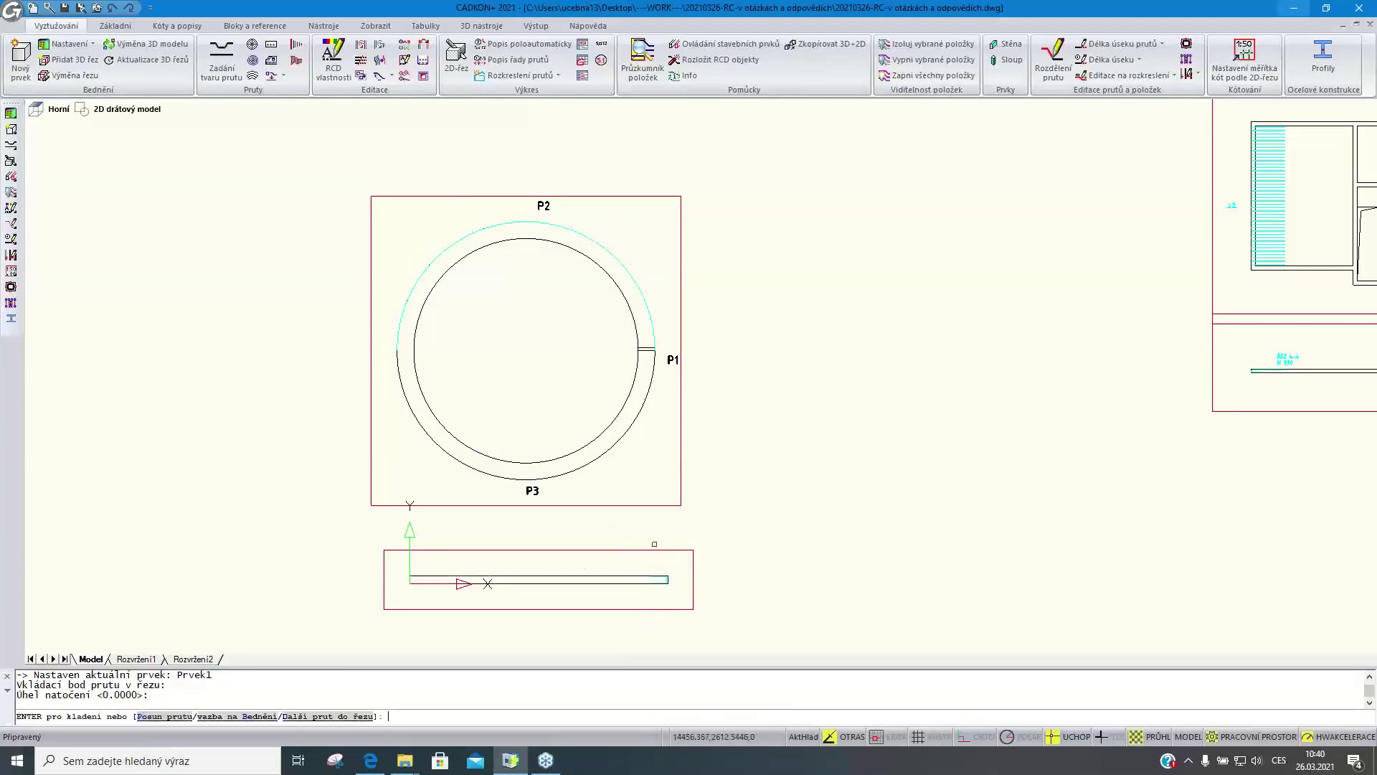
Configure an arc/curve row for the circular plan with bars perpendicular to the curve and a maximum spacing of 200, and begin laying
key("Return")
left_click(624, 433)
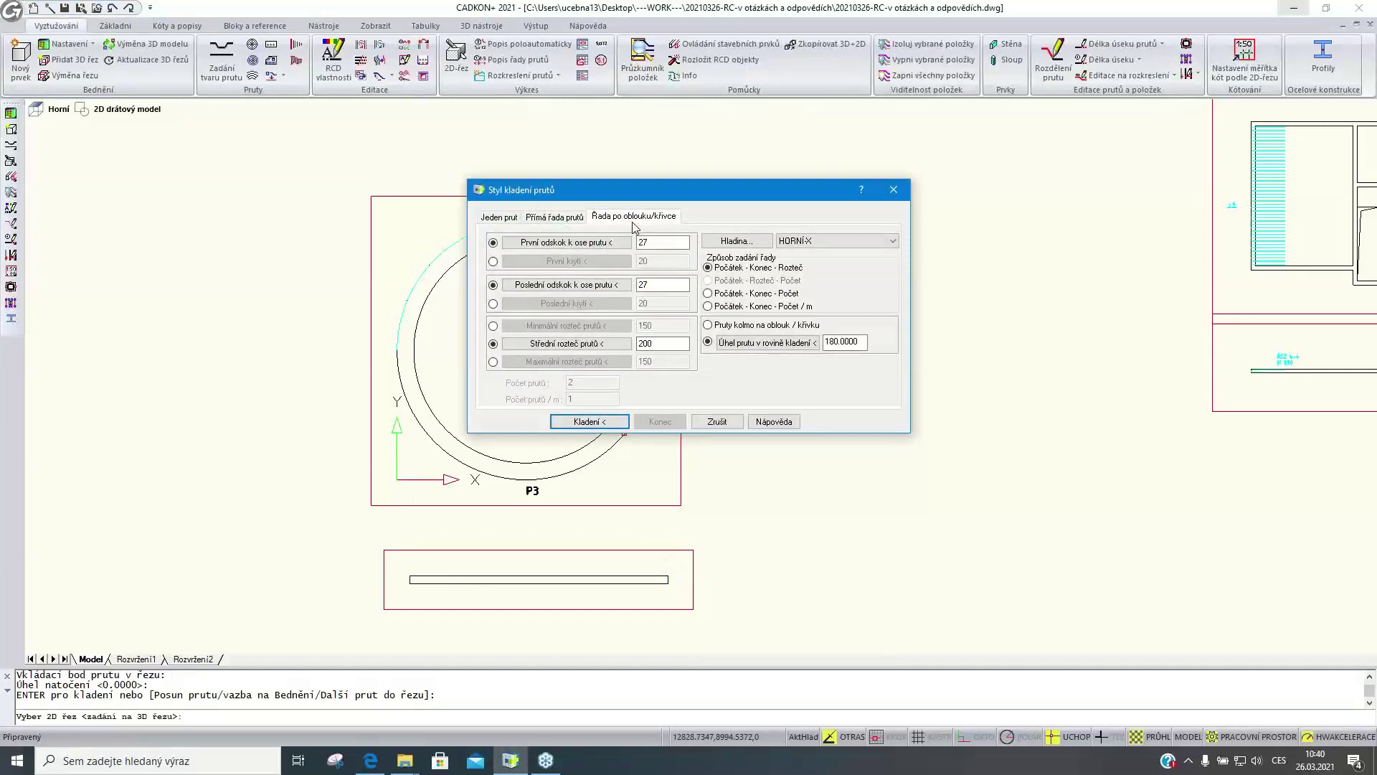
left_click(708, 325)
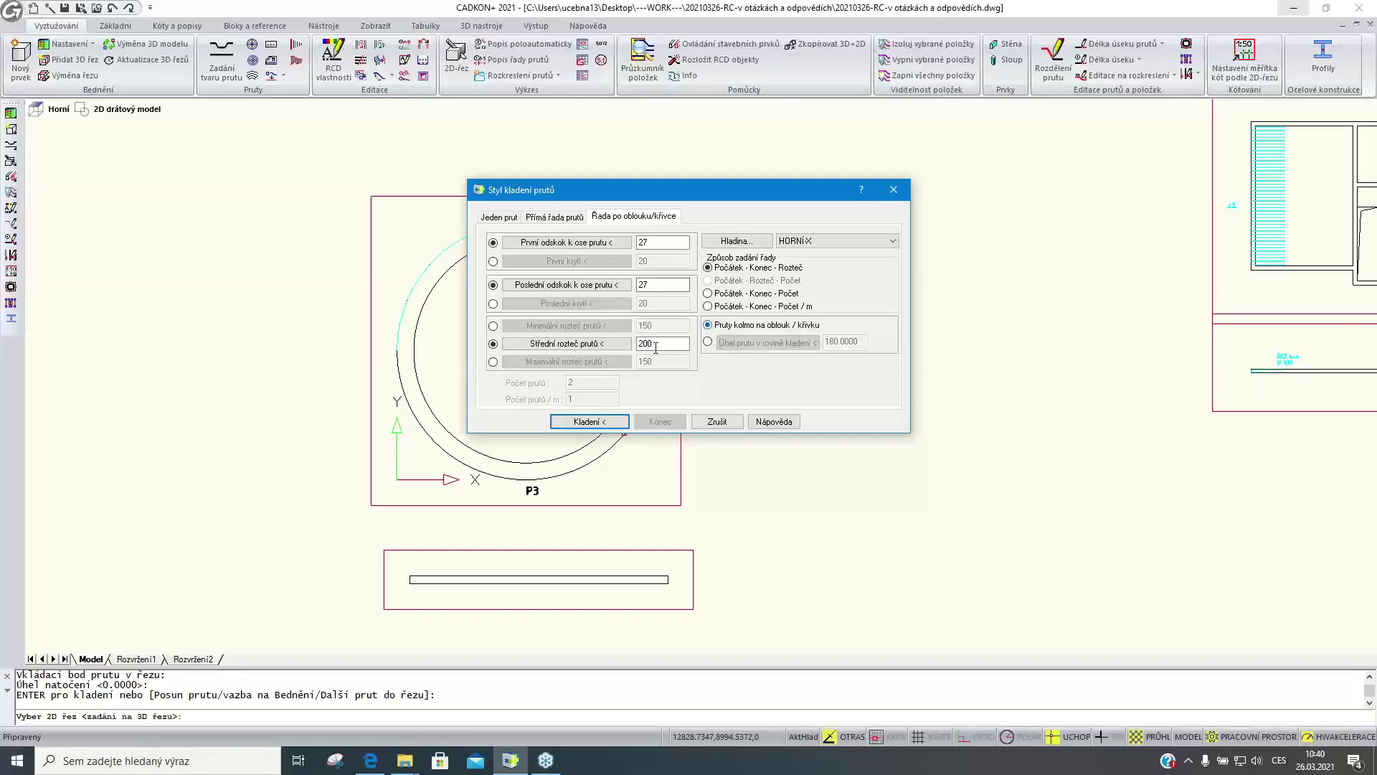
left_click(493, 363)
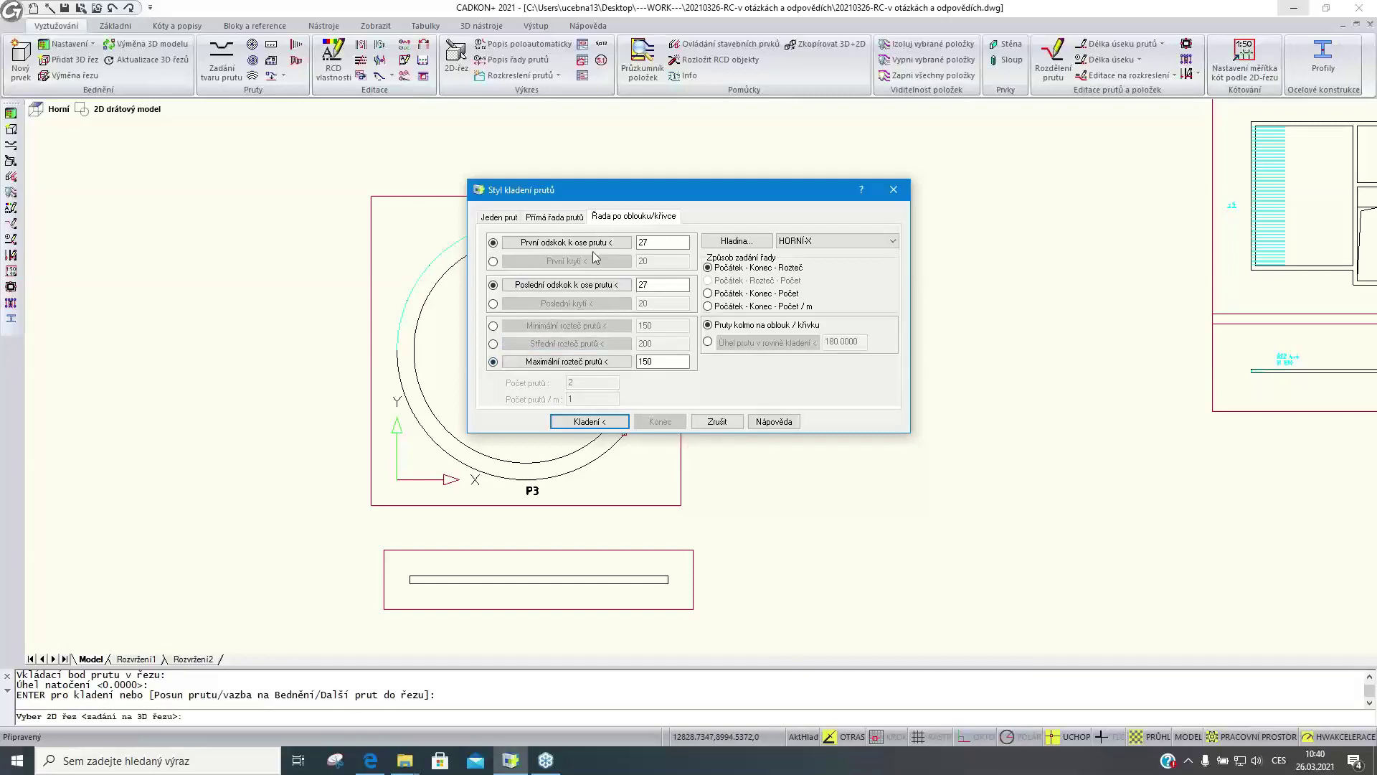
left_click_drag(631, 194, 574, 256)
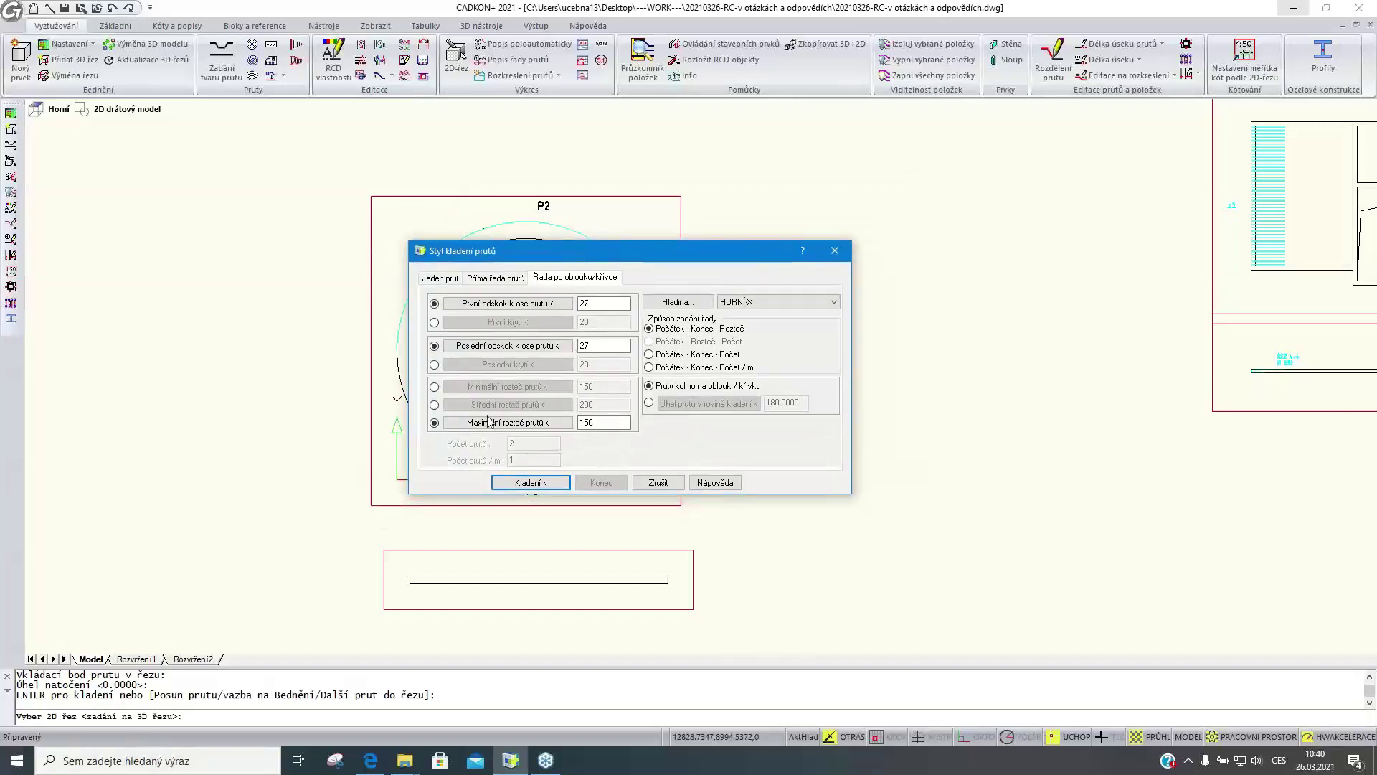
double_click(604, 423)
left_click(531, 483)
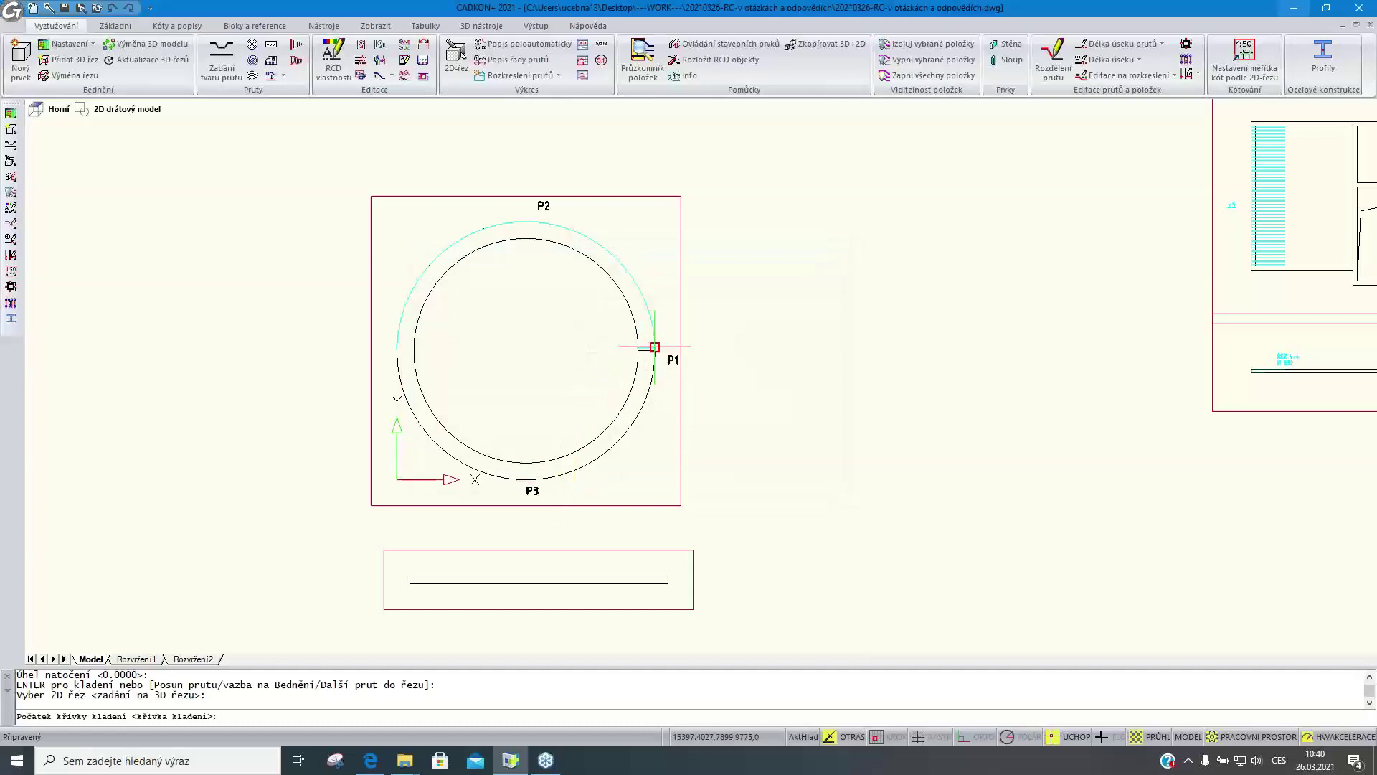
Define the laying curve on the outer circle as an arc from P1 through P2 to P3, close it, and accept equal first and last offsets
scroll(654, 347, "up", 1)
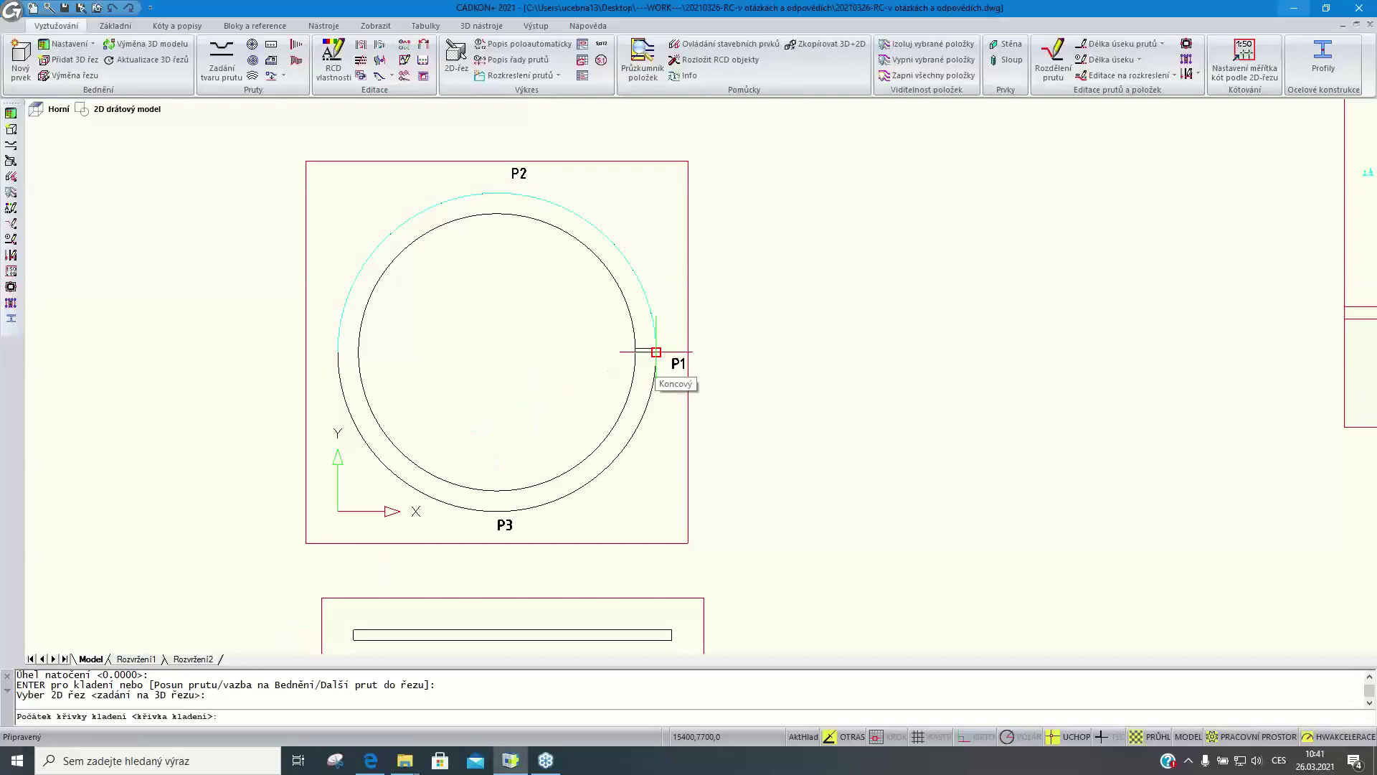
left_click(655, 352)
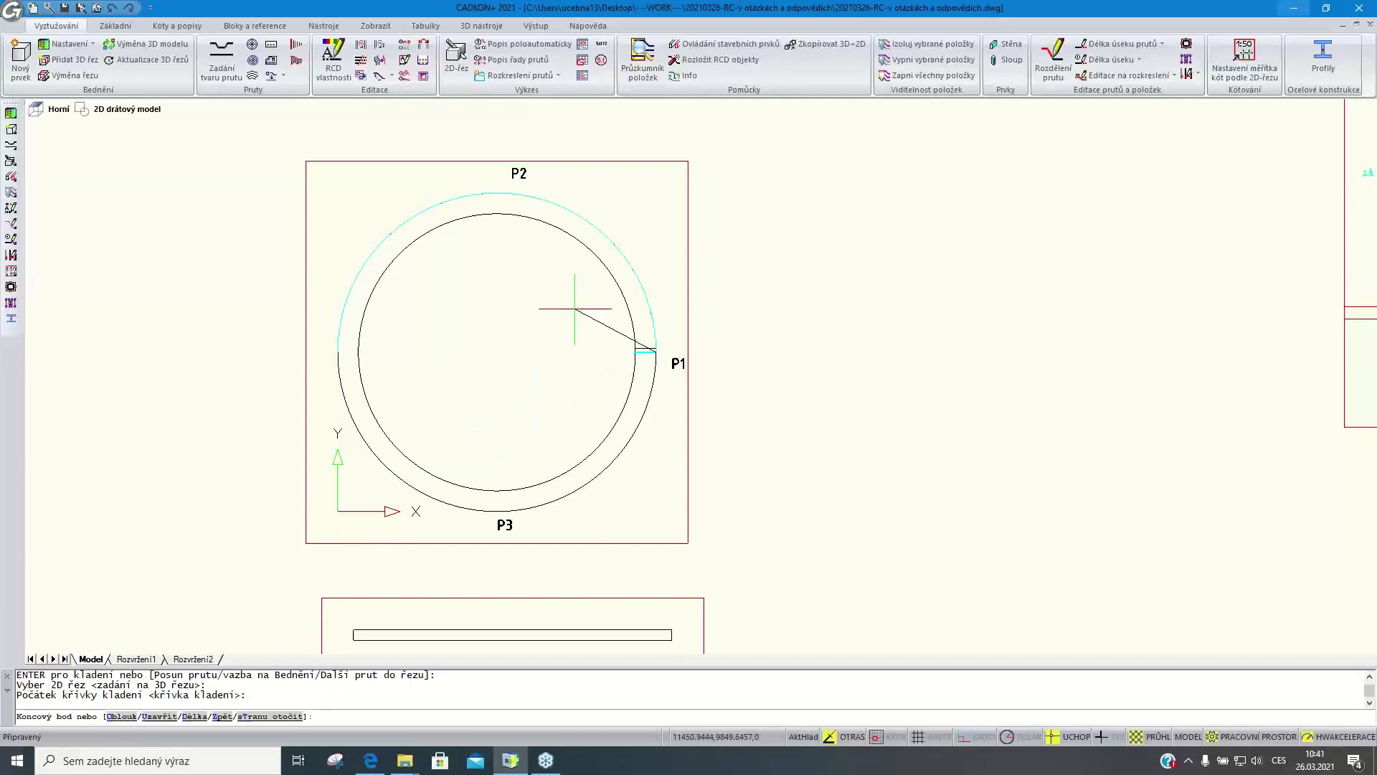
type("o")
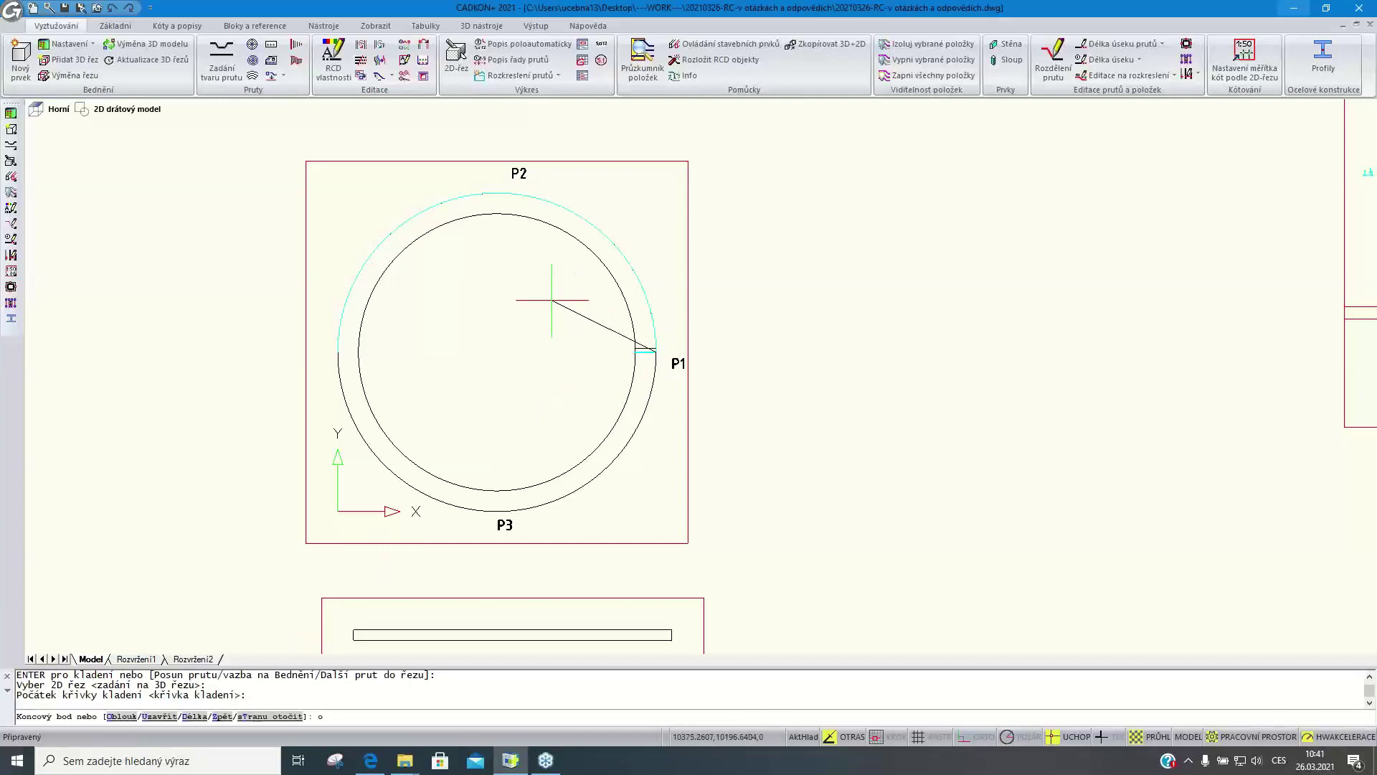
key("Return")
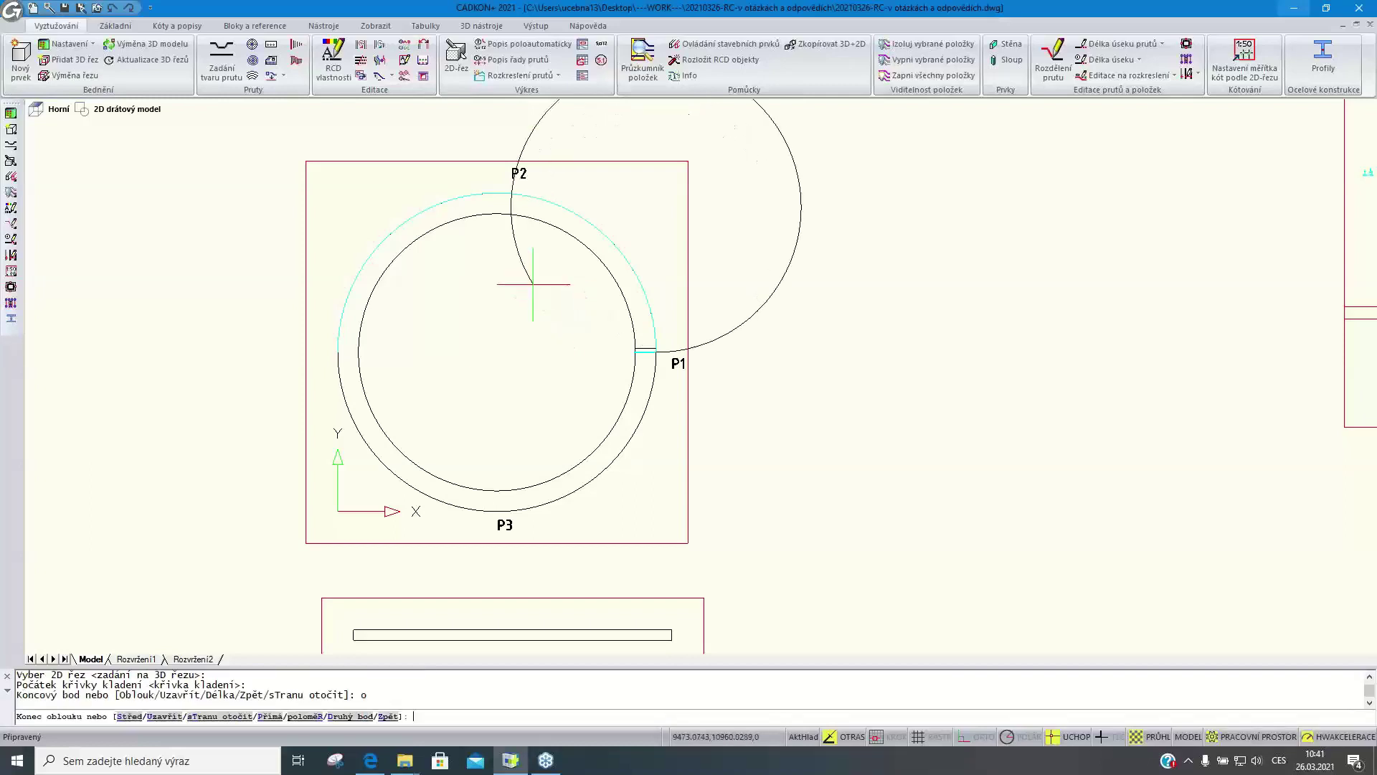
type("d")
key("Return")
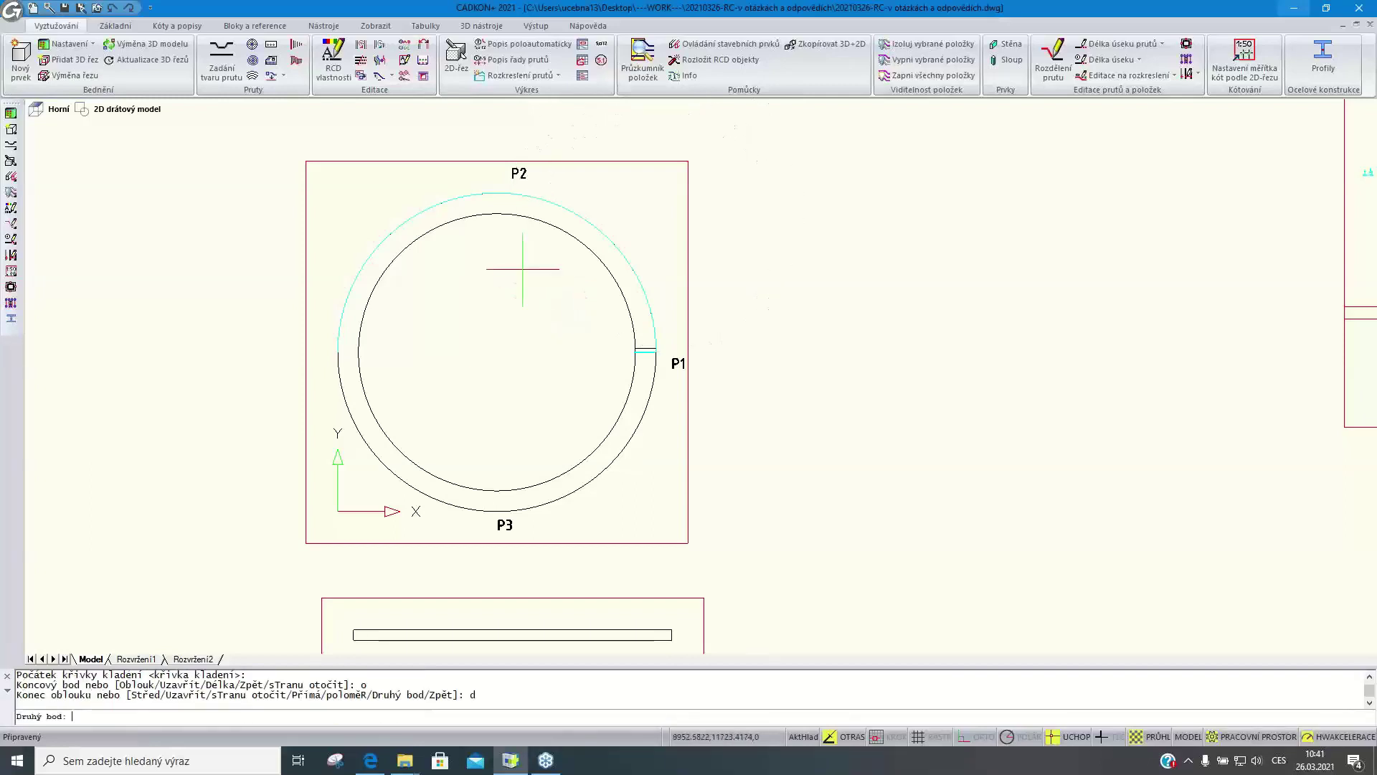
left_click(496, 193)
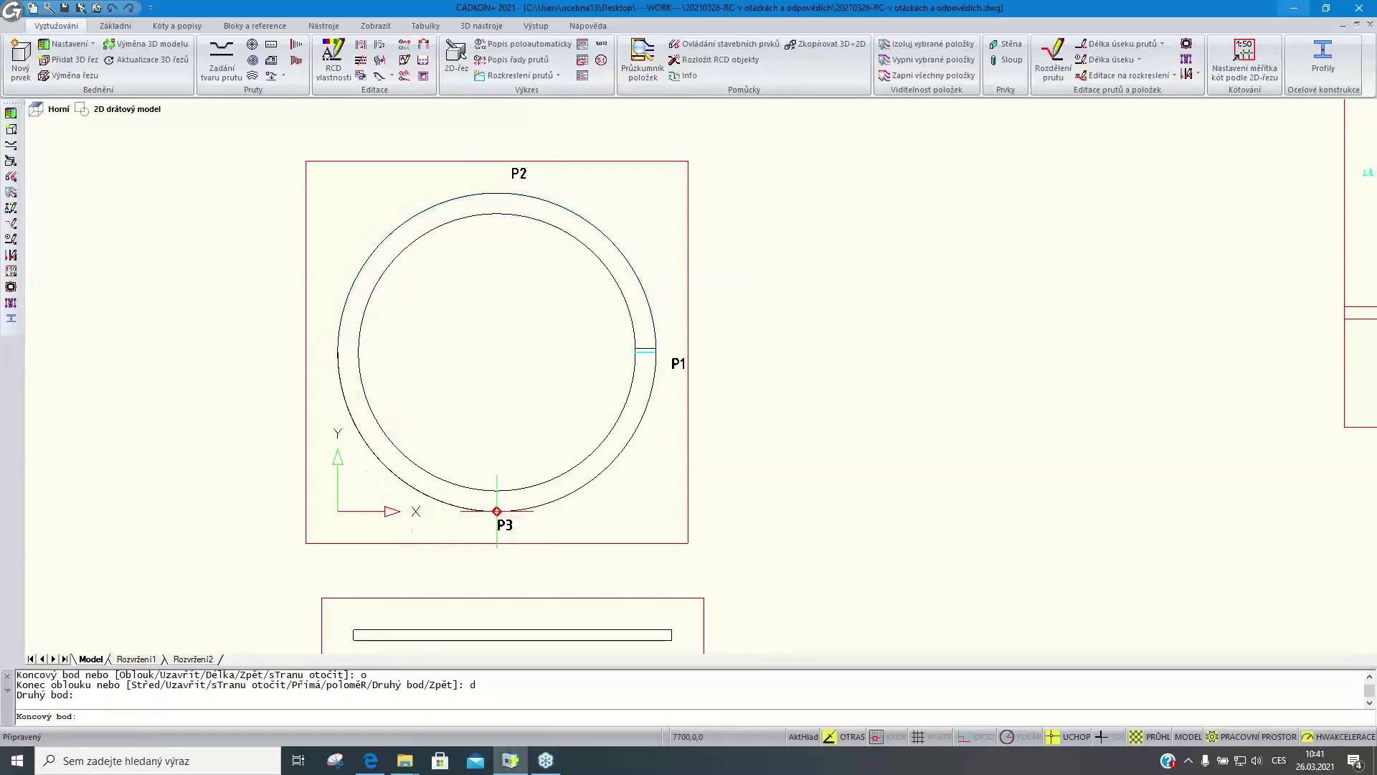
left_click(496, 511)
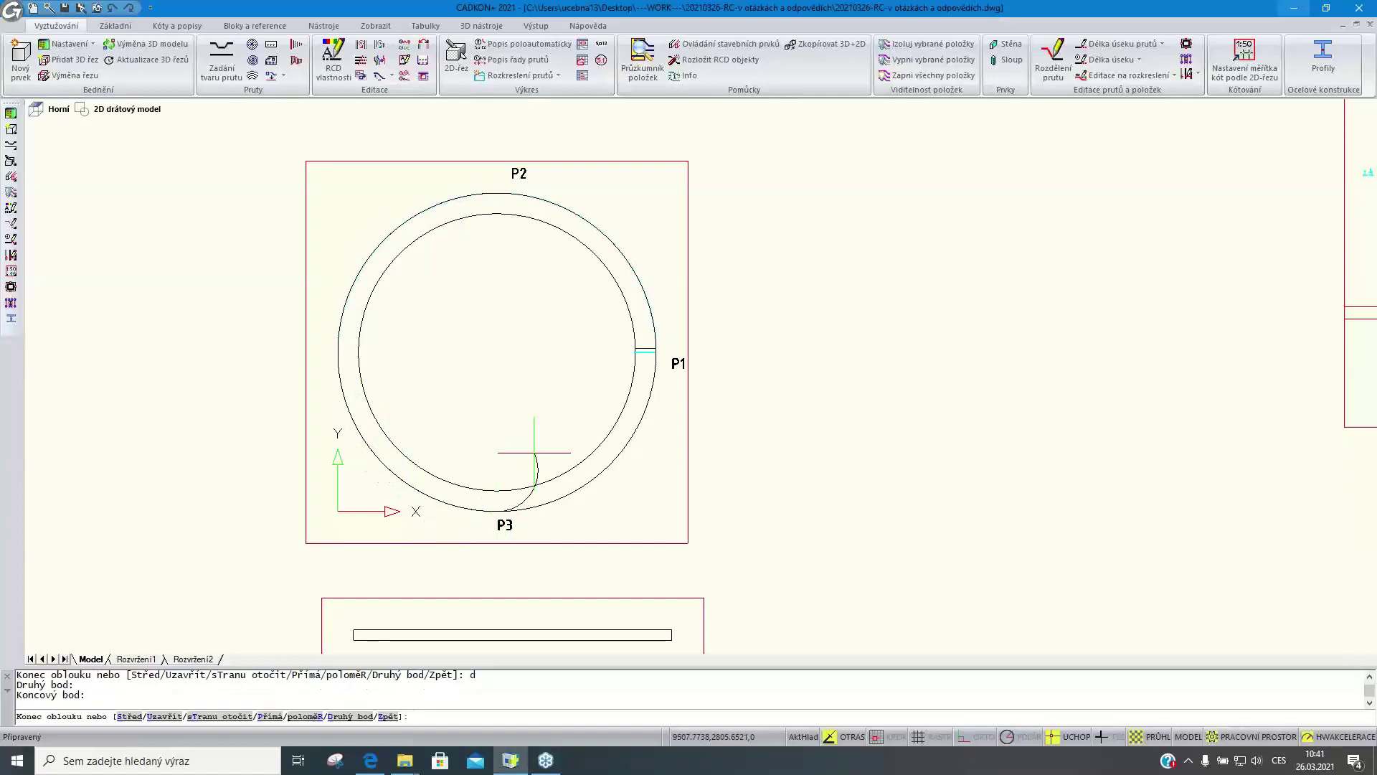
type("u")
key("Return")
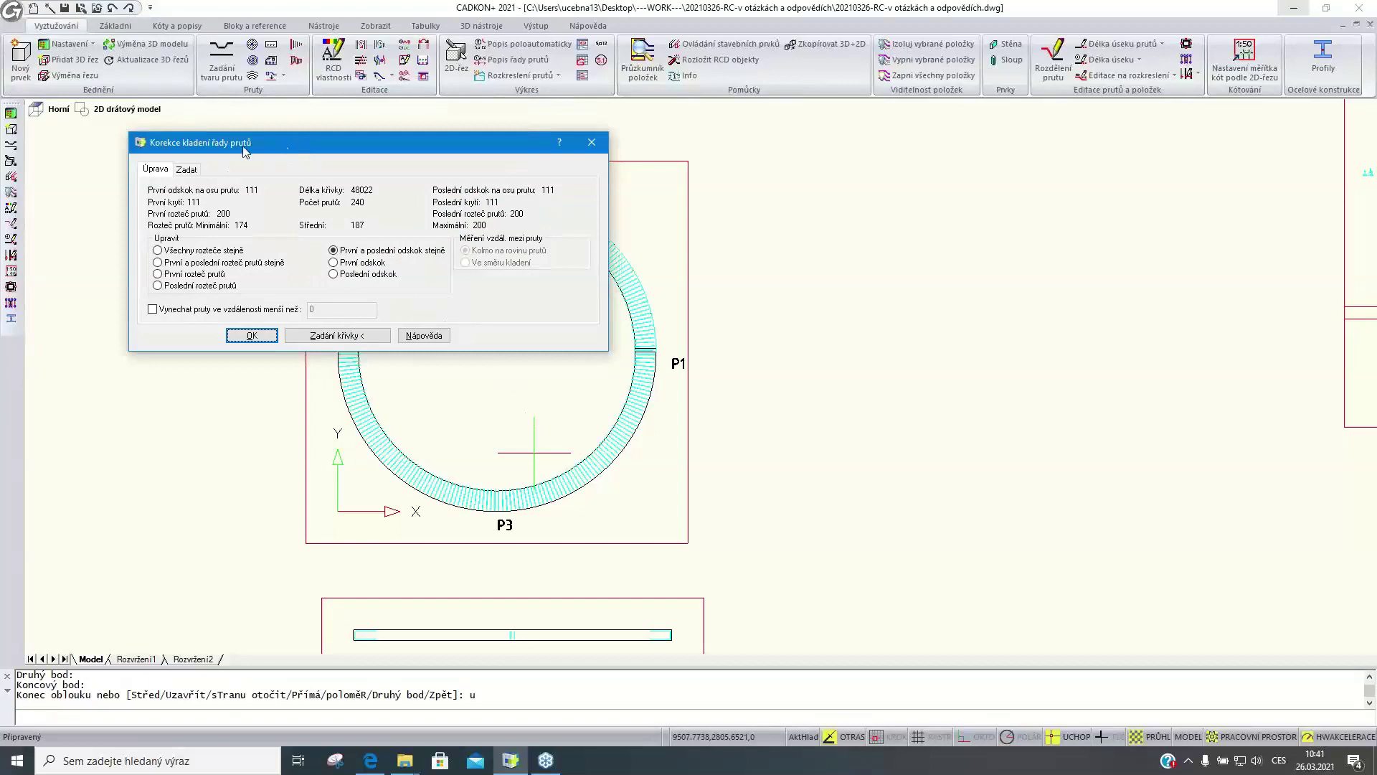
left_click(271, 336)
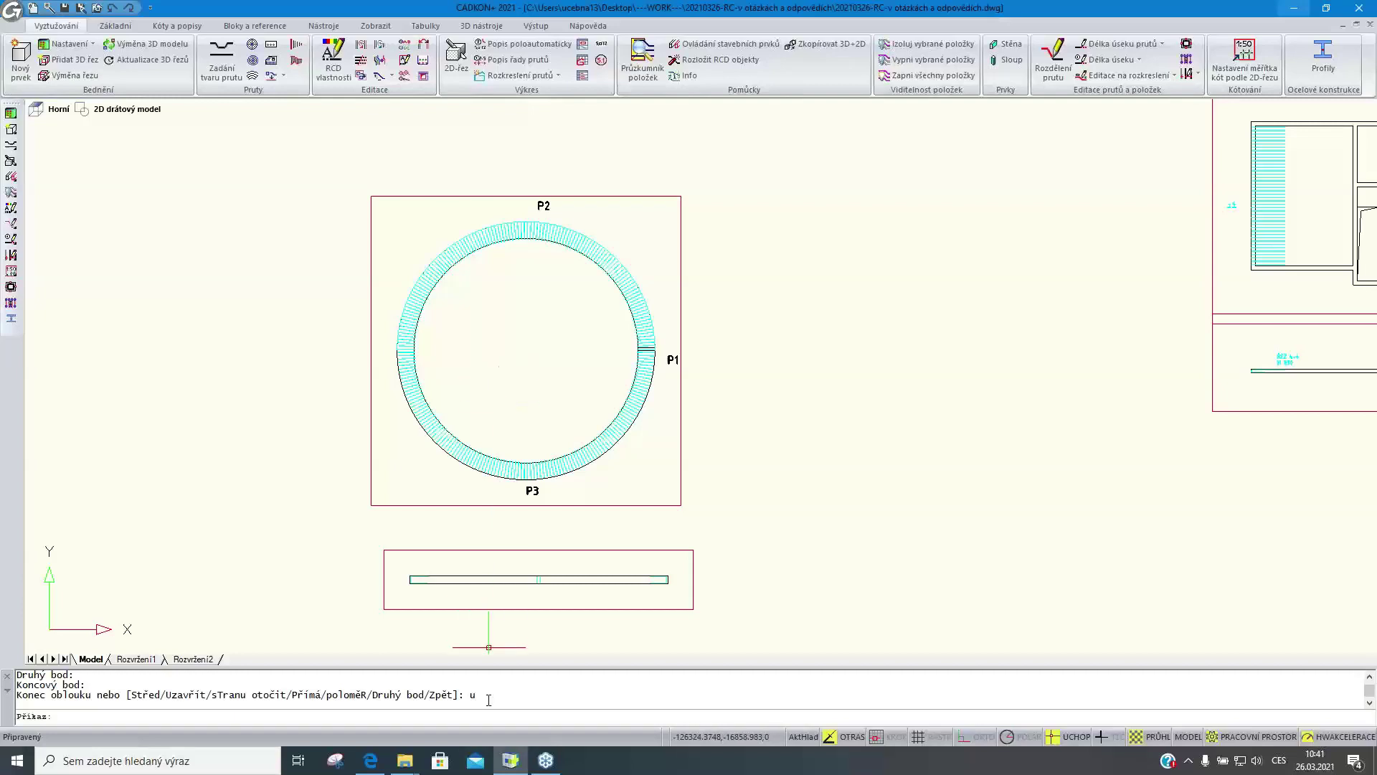
Check the topics slide in the presentation about large coordinates and return to the CADKON+ drawing
left_click(378, 766)
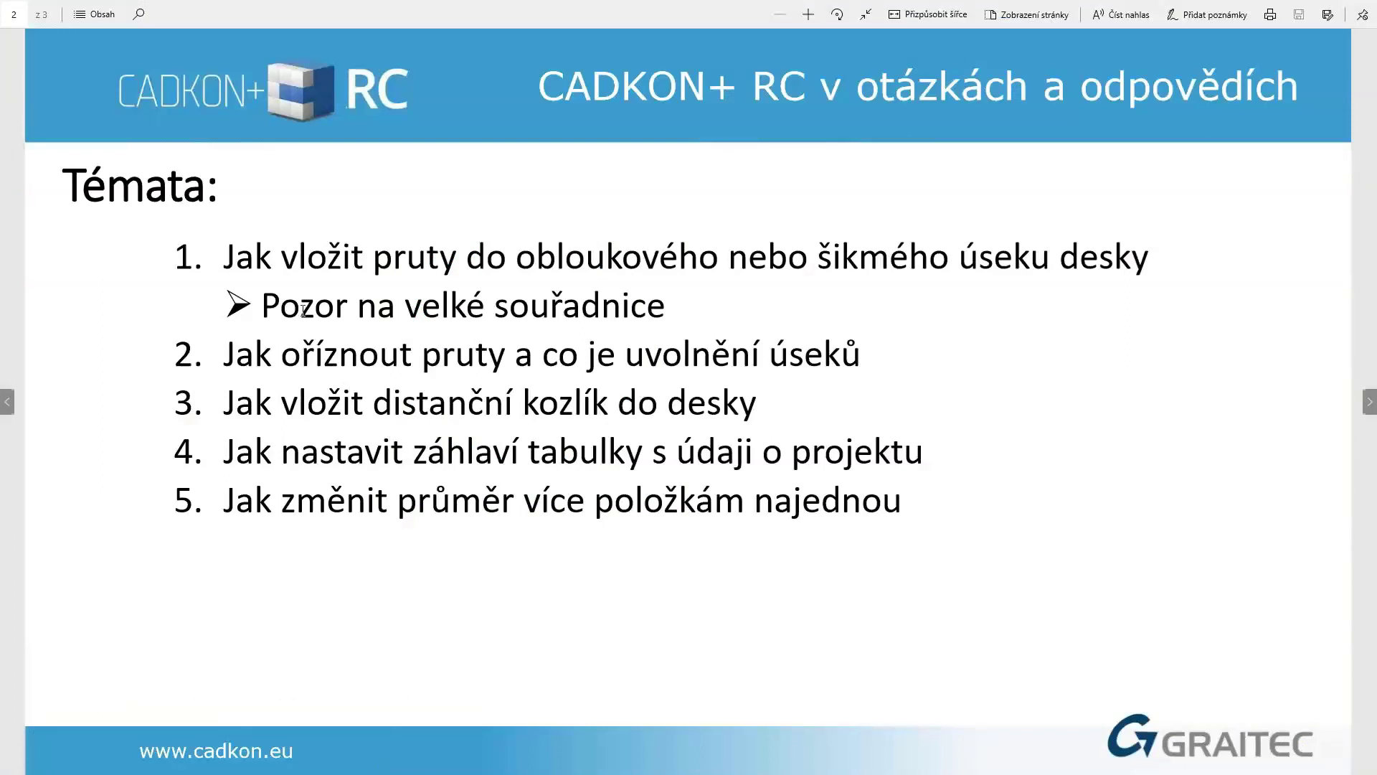
key("alt+Tab")
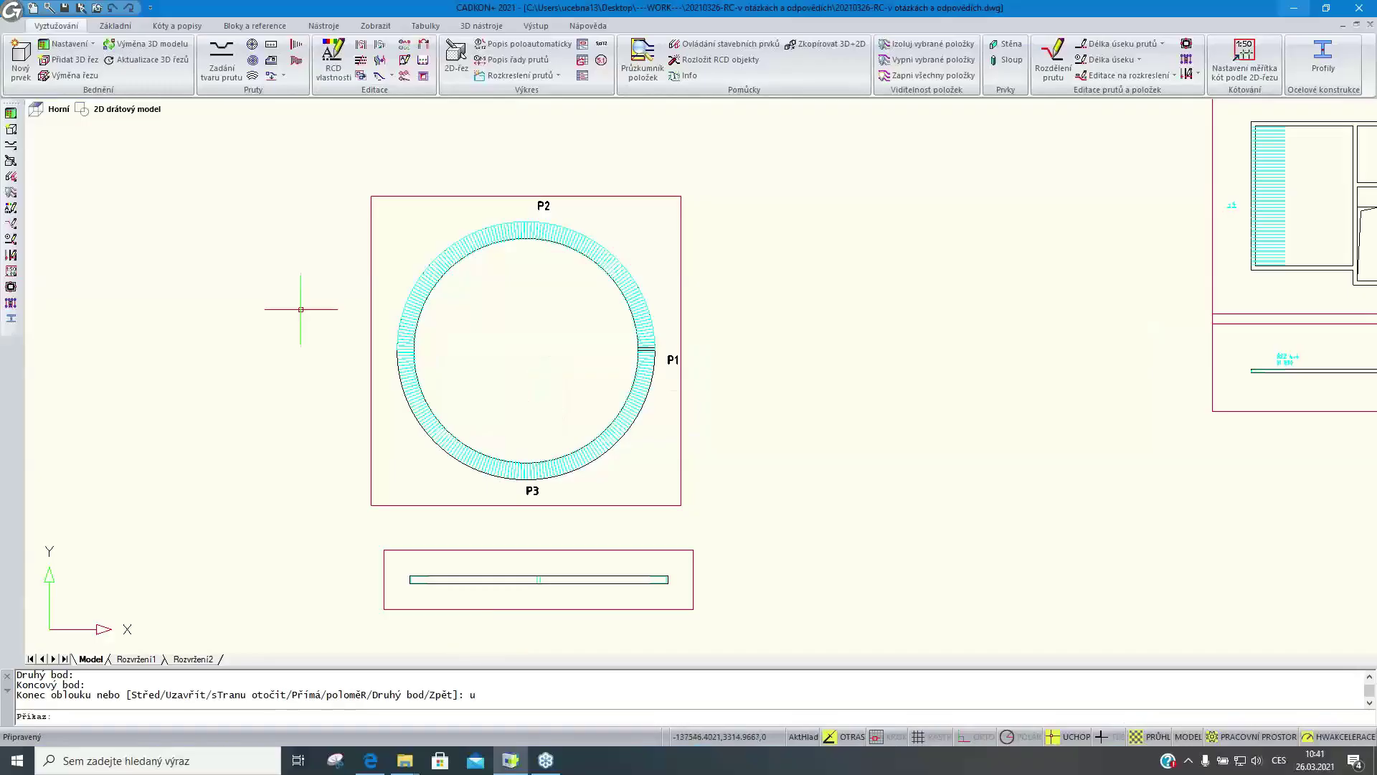
Delete the existing bars from the circular plan of the element located far from the drawing origin
scroll(380, 395, "down", 10)
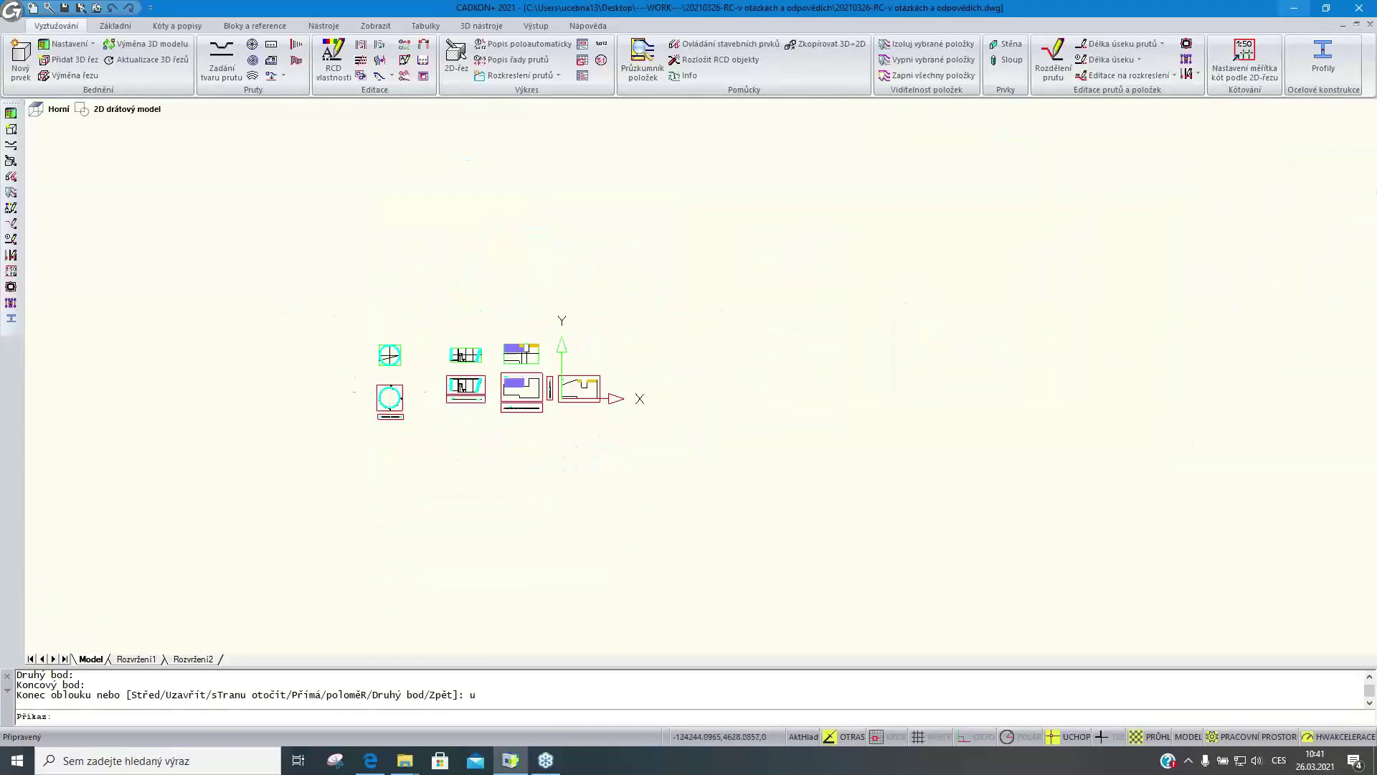
middle_click(390, 392)
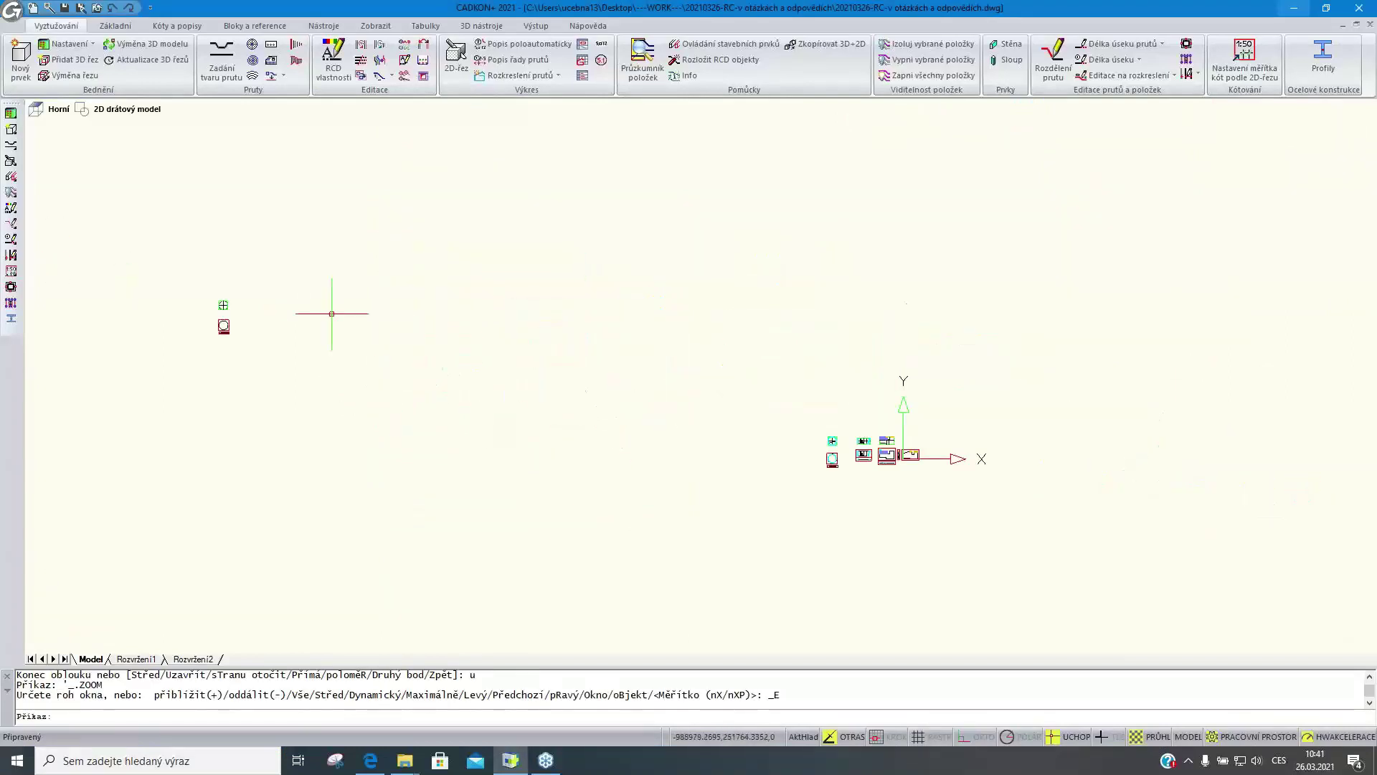
scroll(208, 316, "up", 1)
scroll(215, 307, "up", 3)
scroll(242, 341, "up", 2)
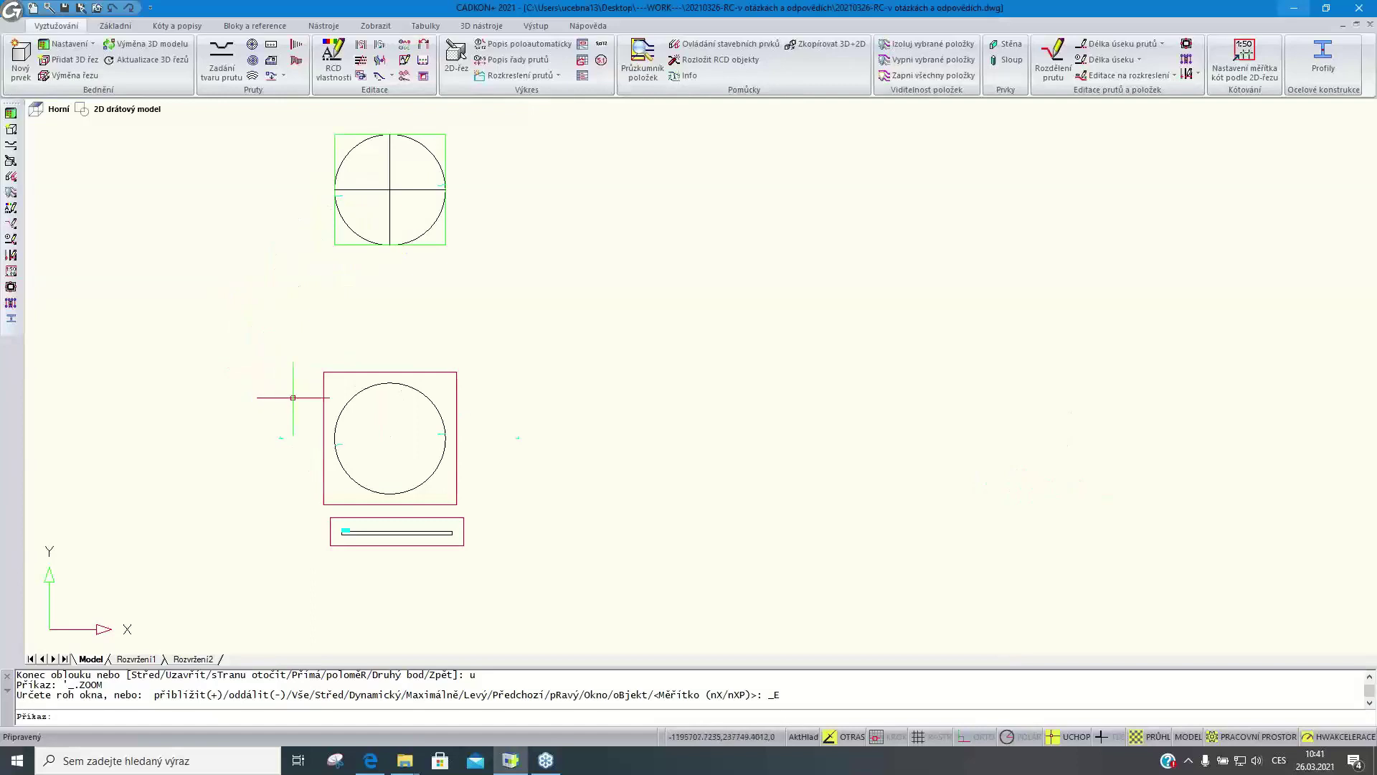
middle_click_drag(369, 440, 487, 393)
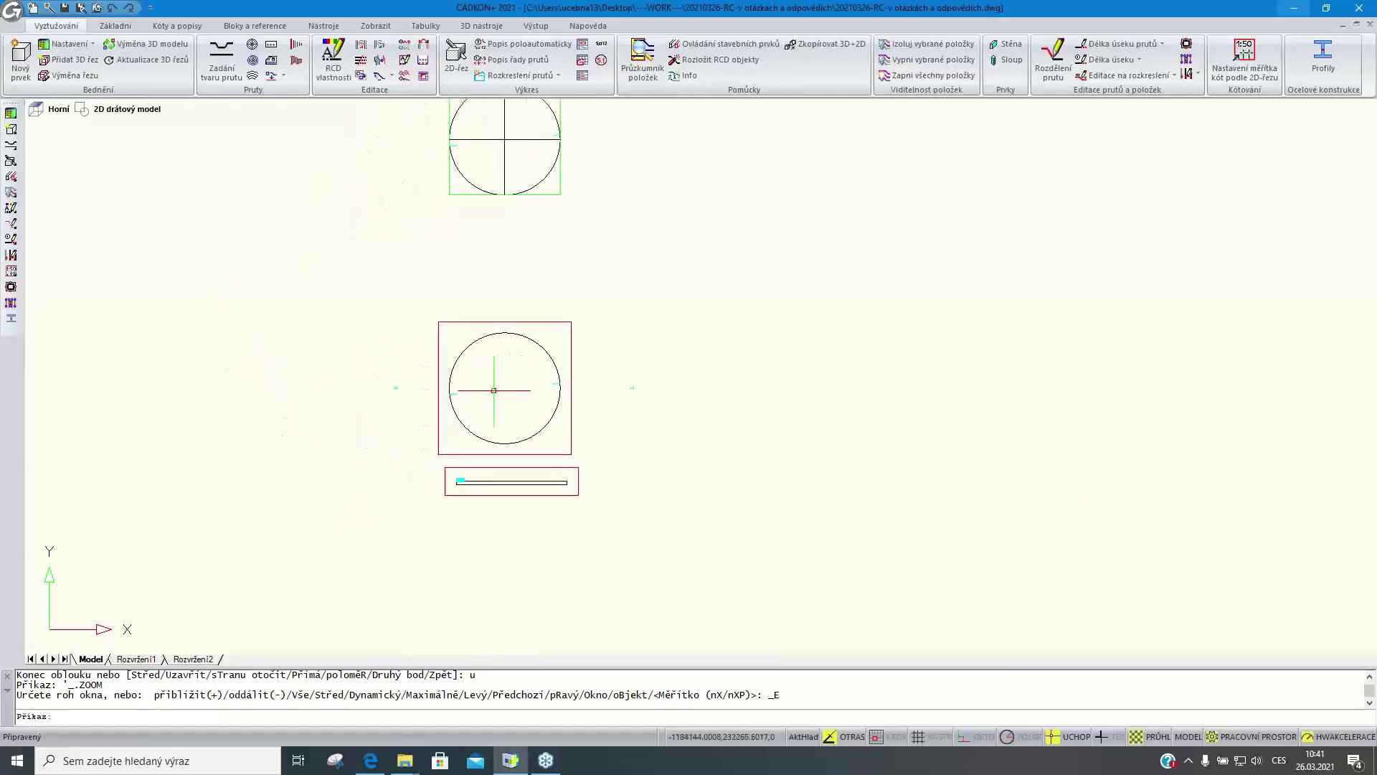
scroll(518, 397, "up", 3)
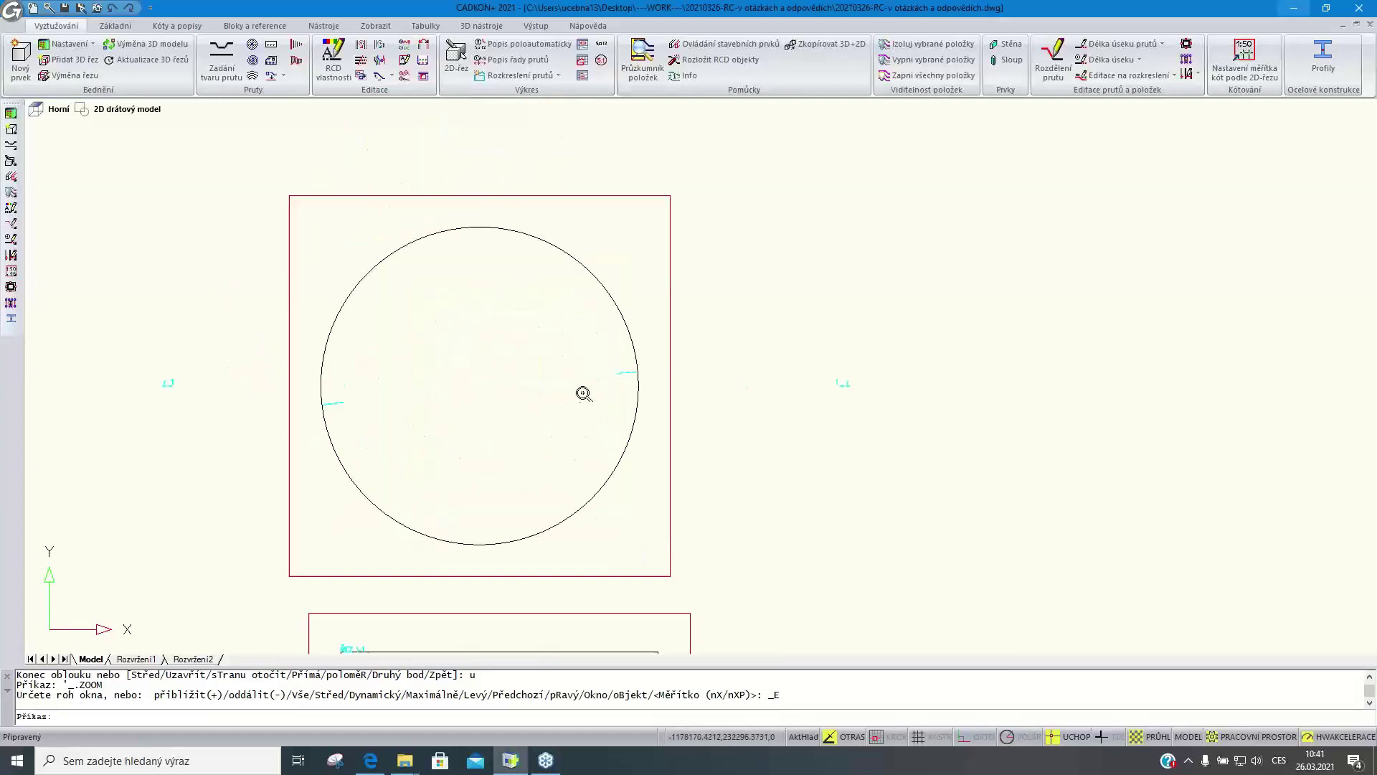
left_click(627, 374)
key("Delete")
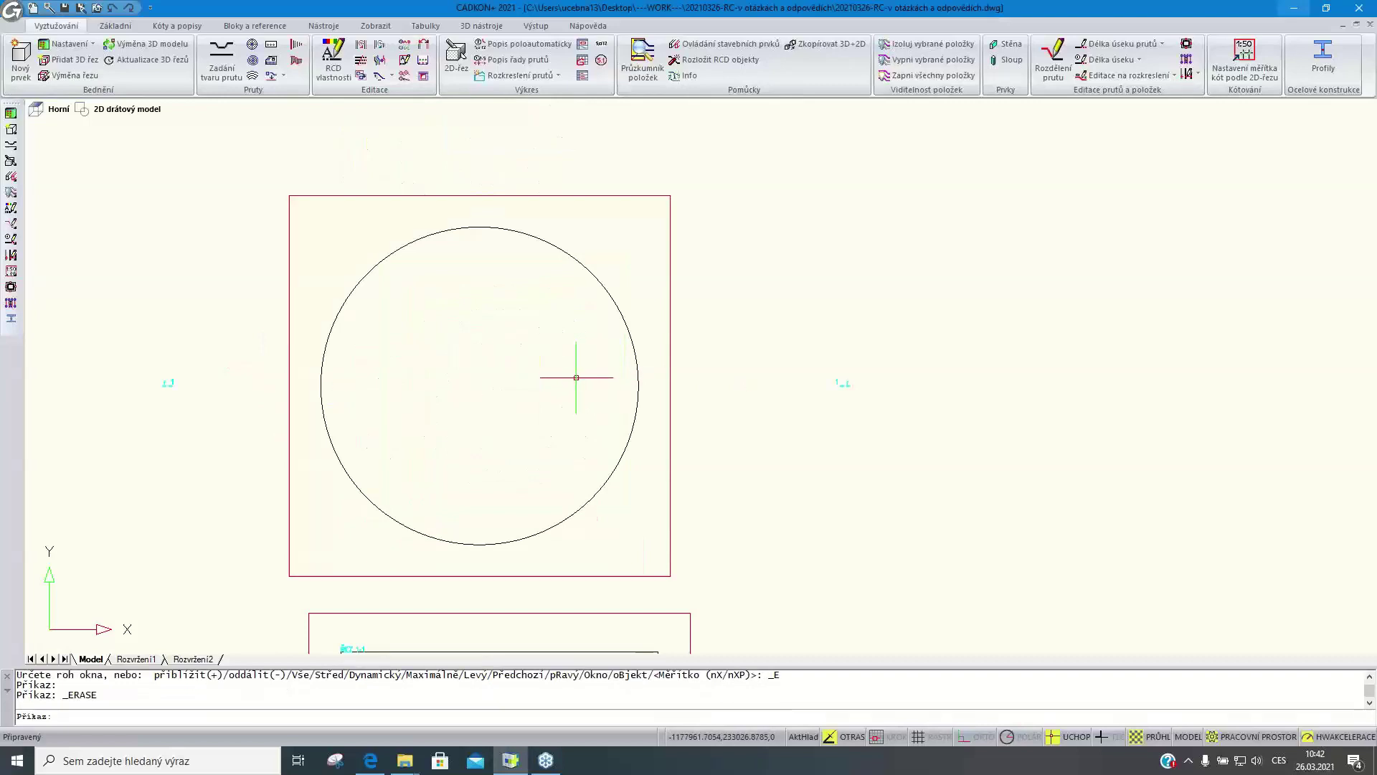
Make deska1 the current element and insert the bar at the lower right corner of its section with 0° rotation
scroll(578, 374, "down", 3)
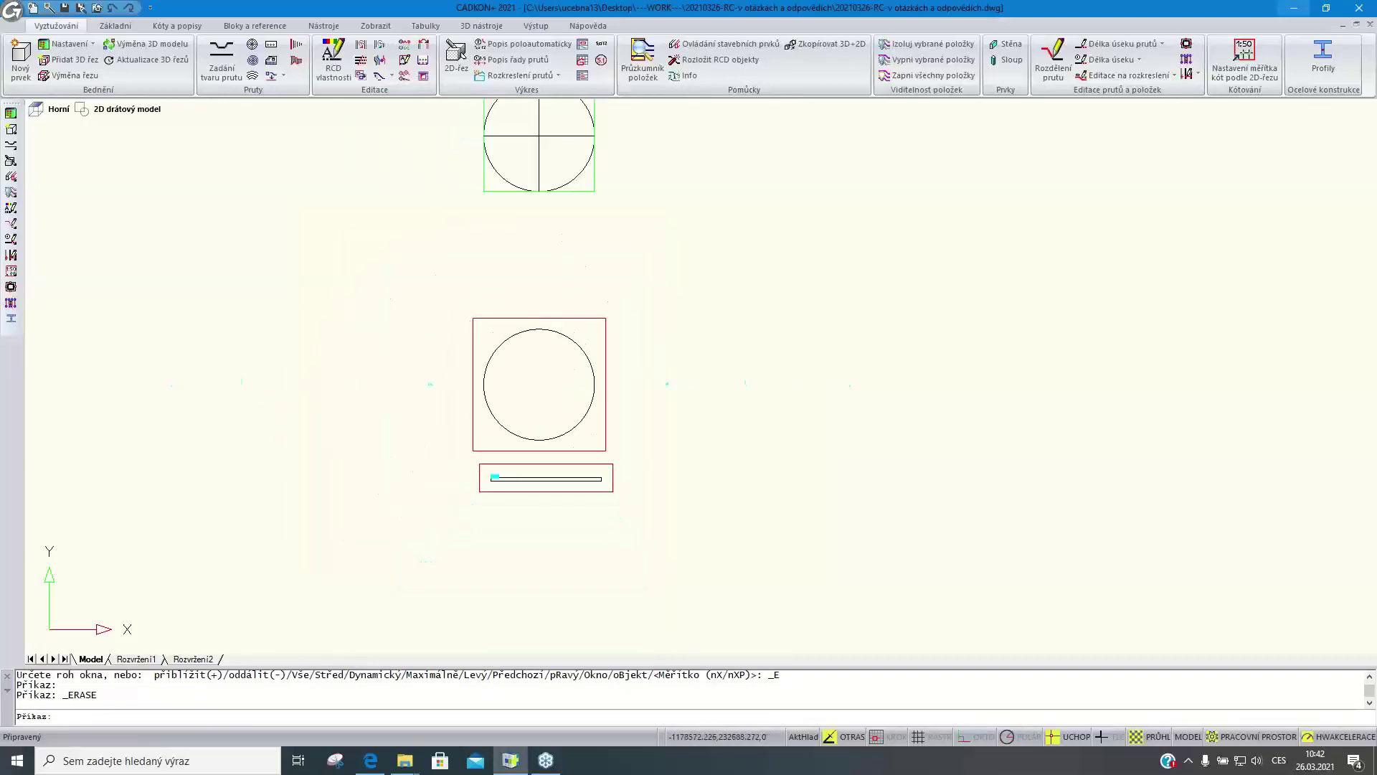
scroll(592, 481, "up", 4)
scroll(615, 456, "up", 1)
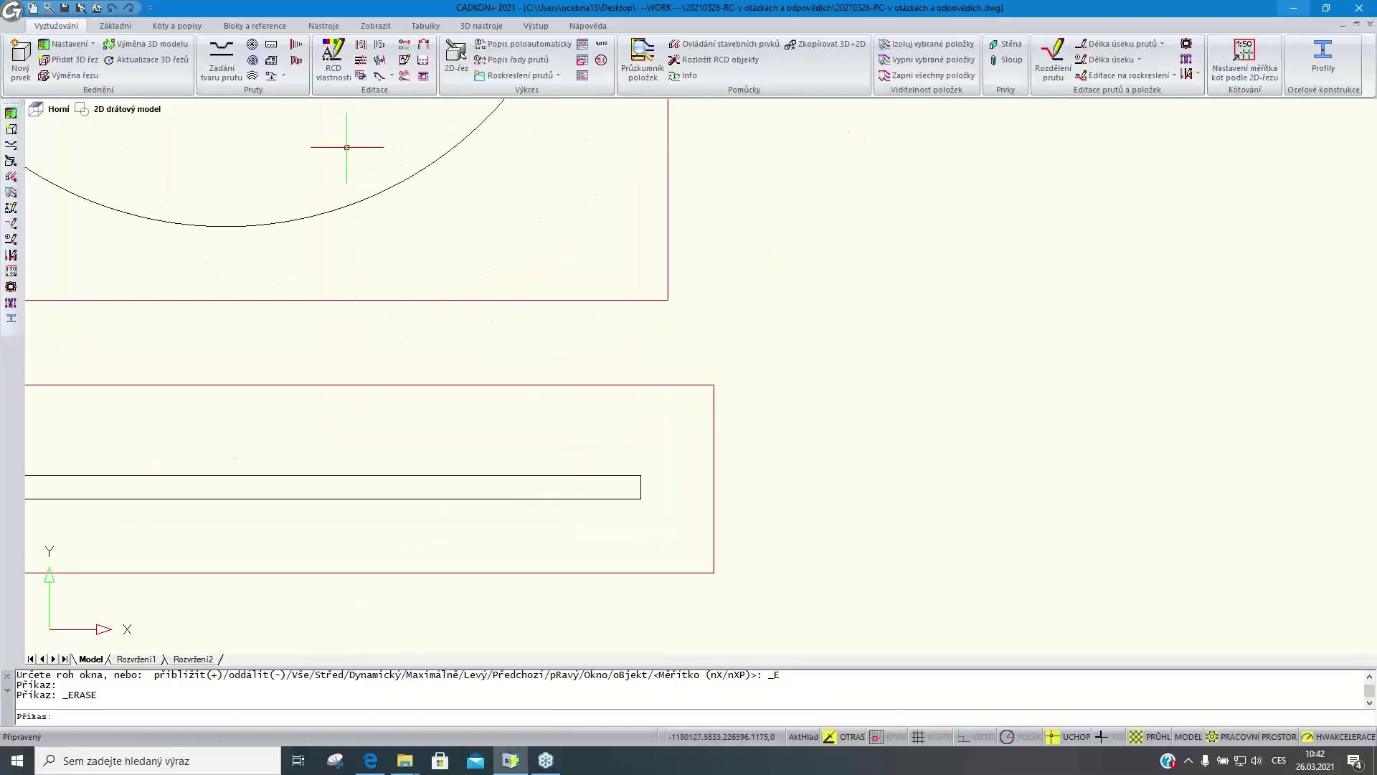
left_click(271, 44)
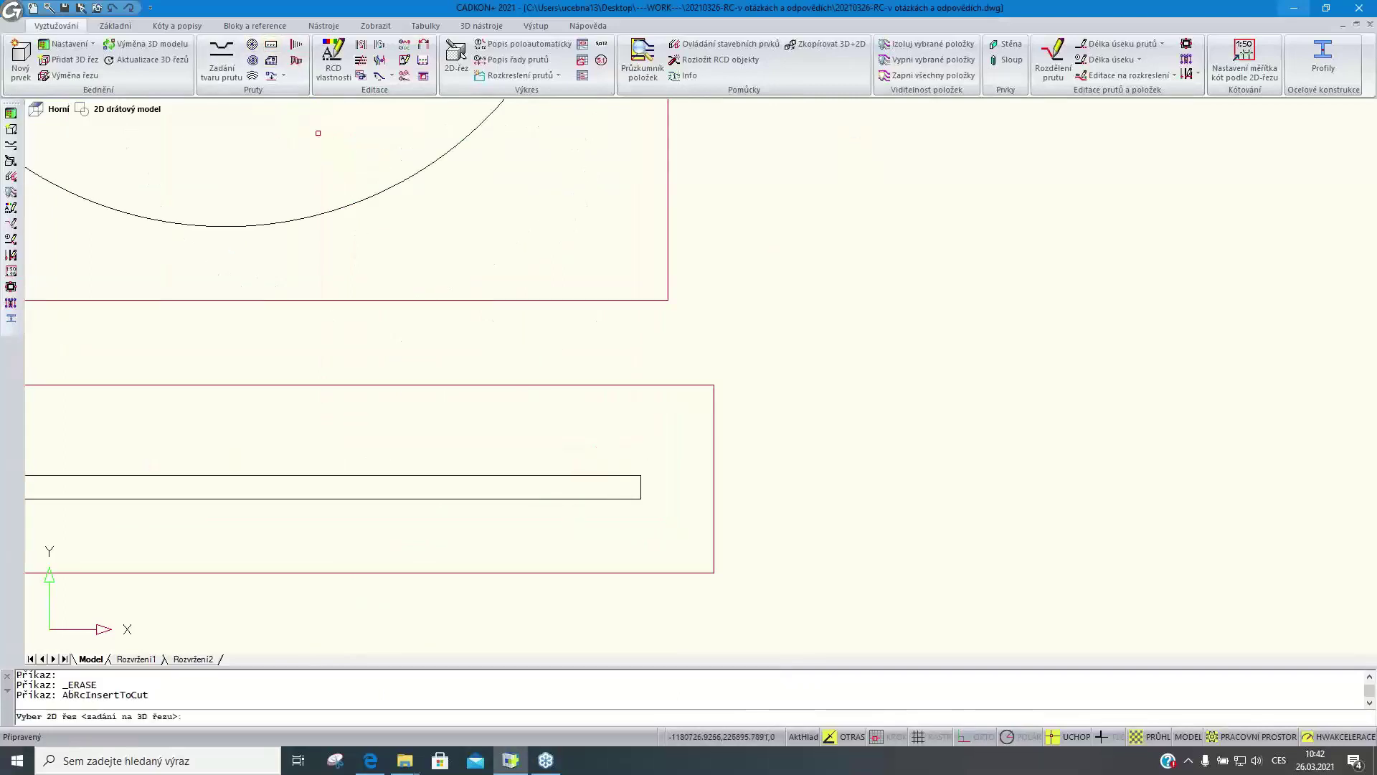
left_click(602, 483)
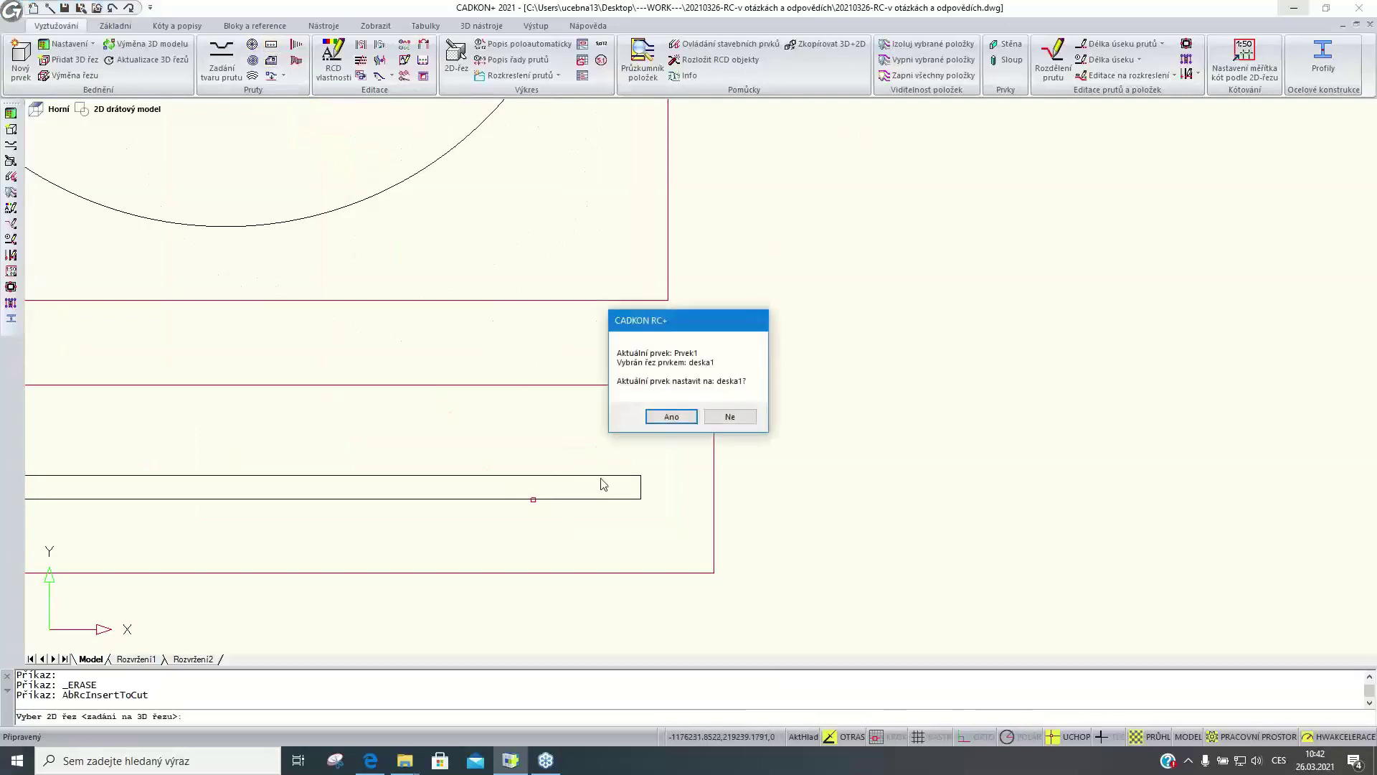
left_click(658, 423)
left_click(599, 550)
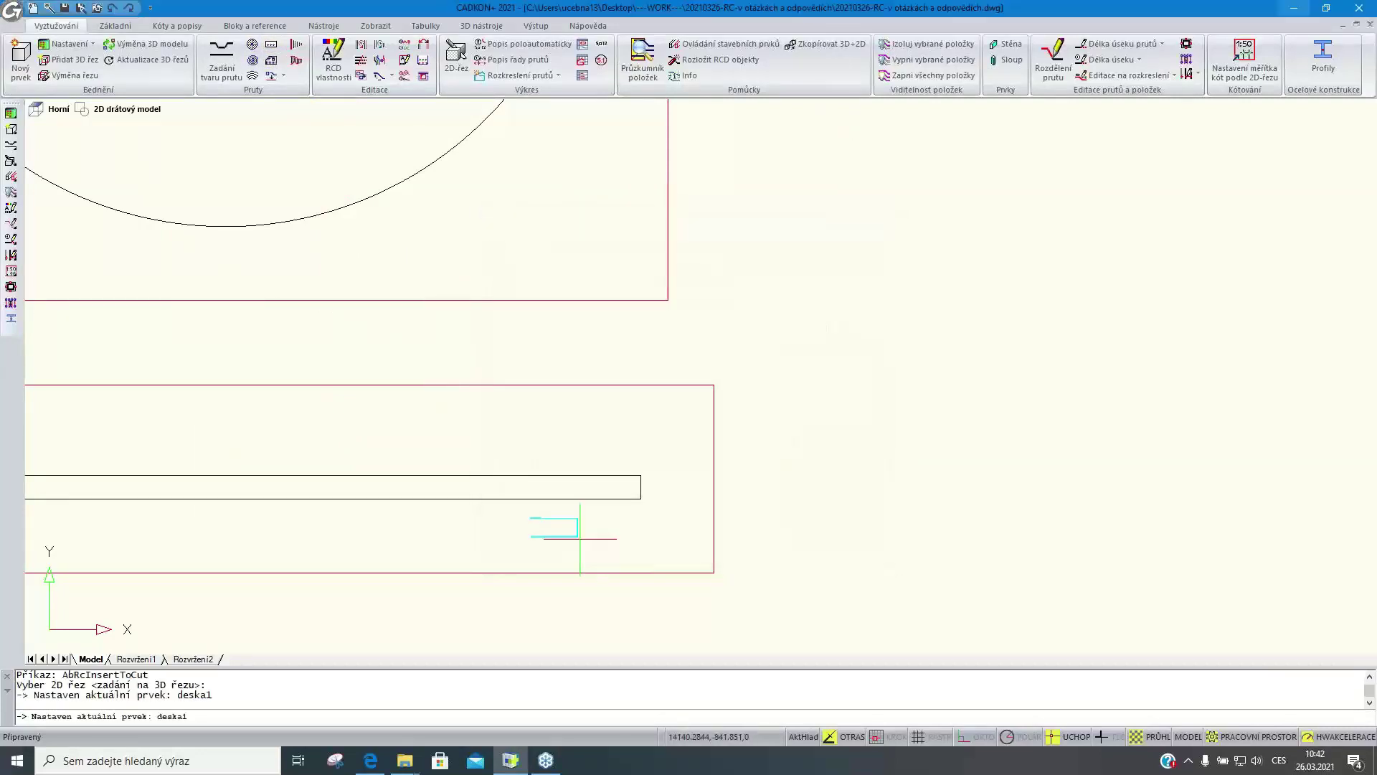
left_click(639, 497)
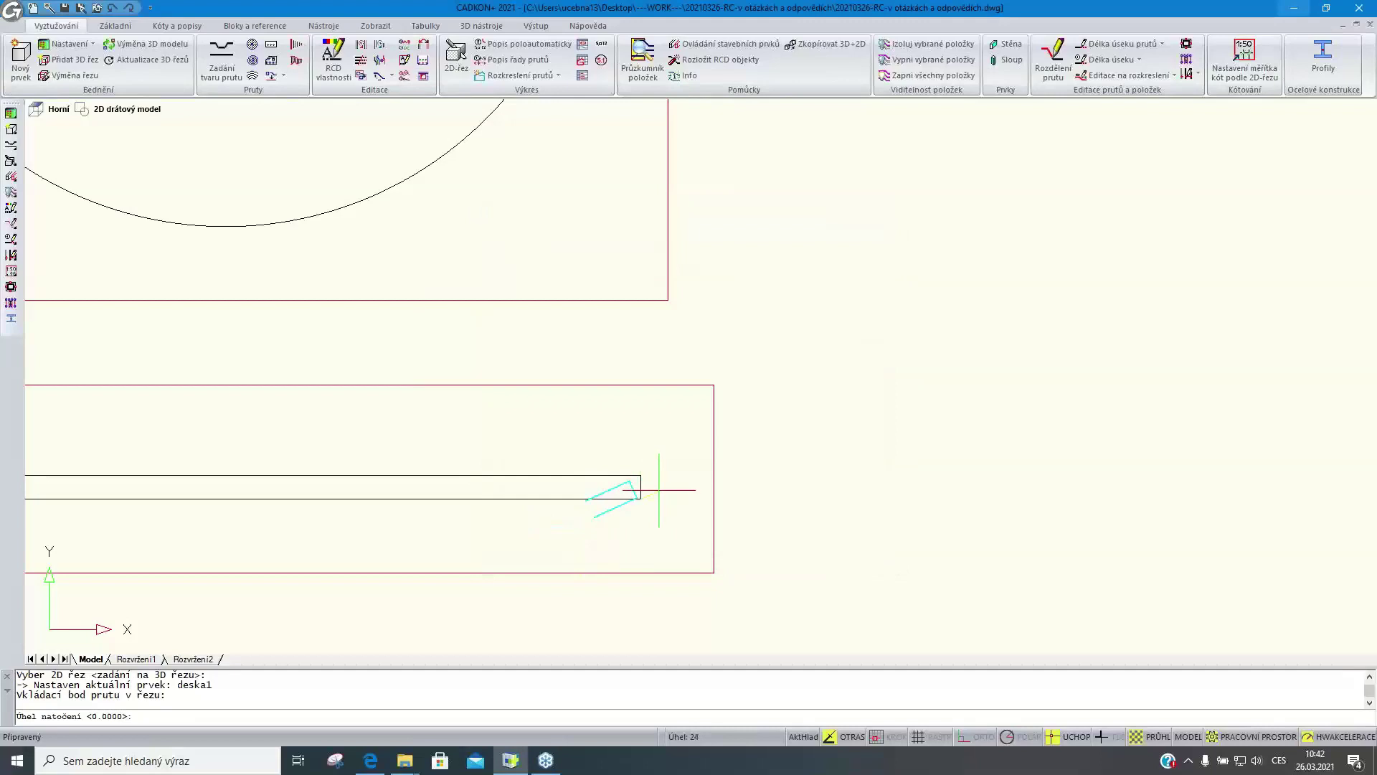
key("Return")
key("Return")
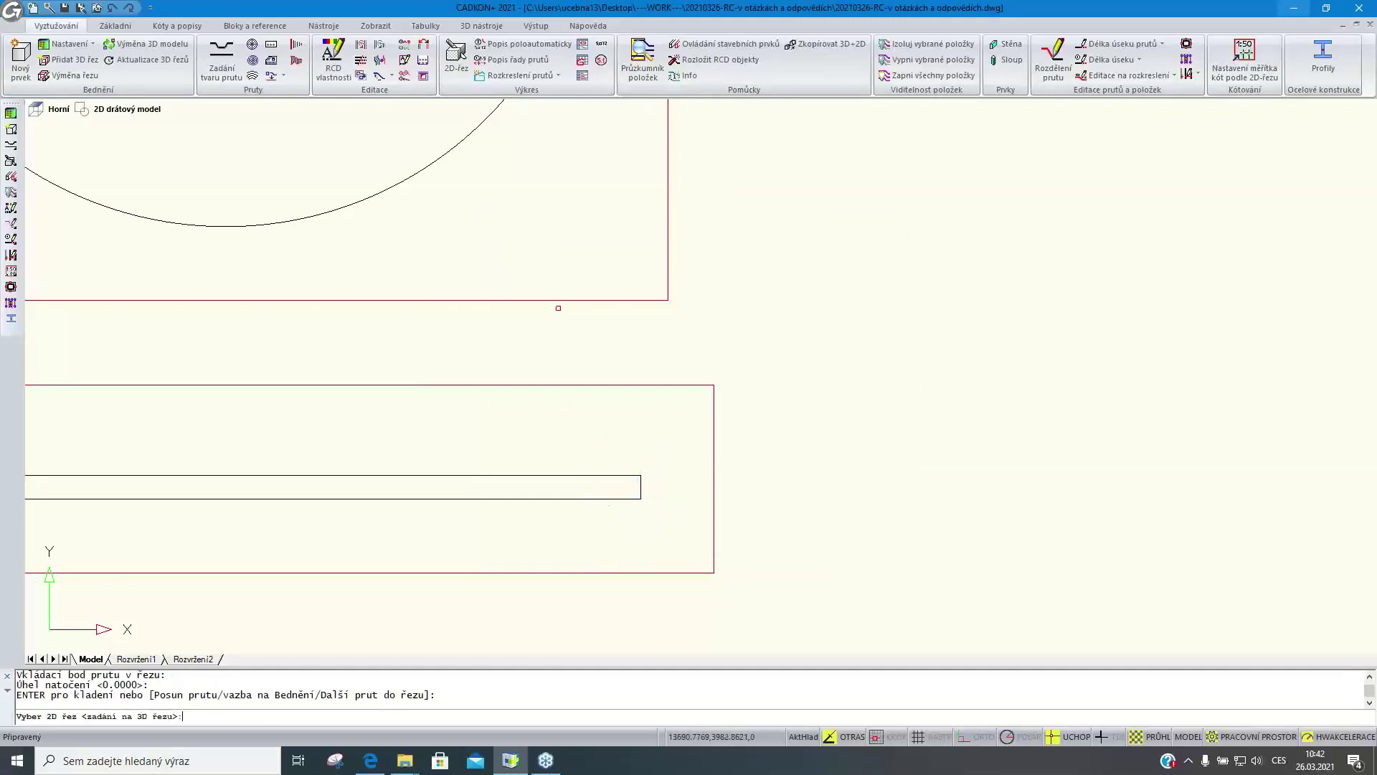
Lay the bar row in the circular plan along a closed arc around the circle, with equal first and last offsets
left_click(662, 432)
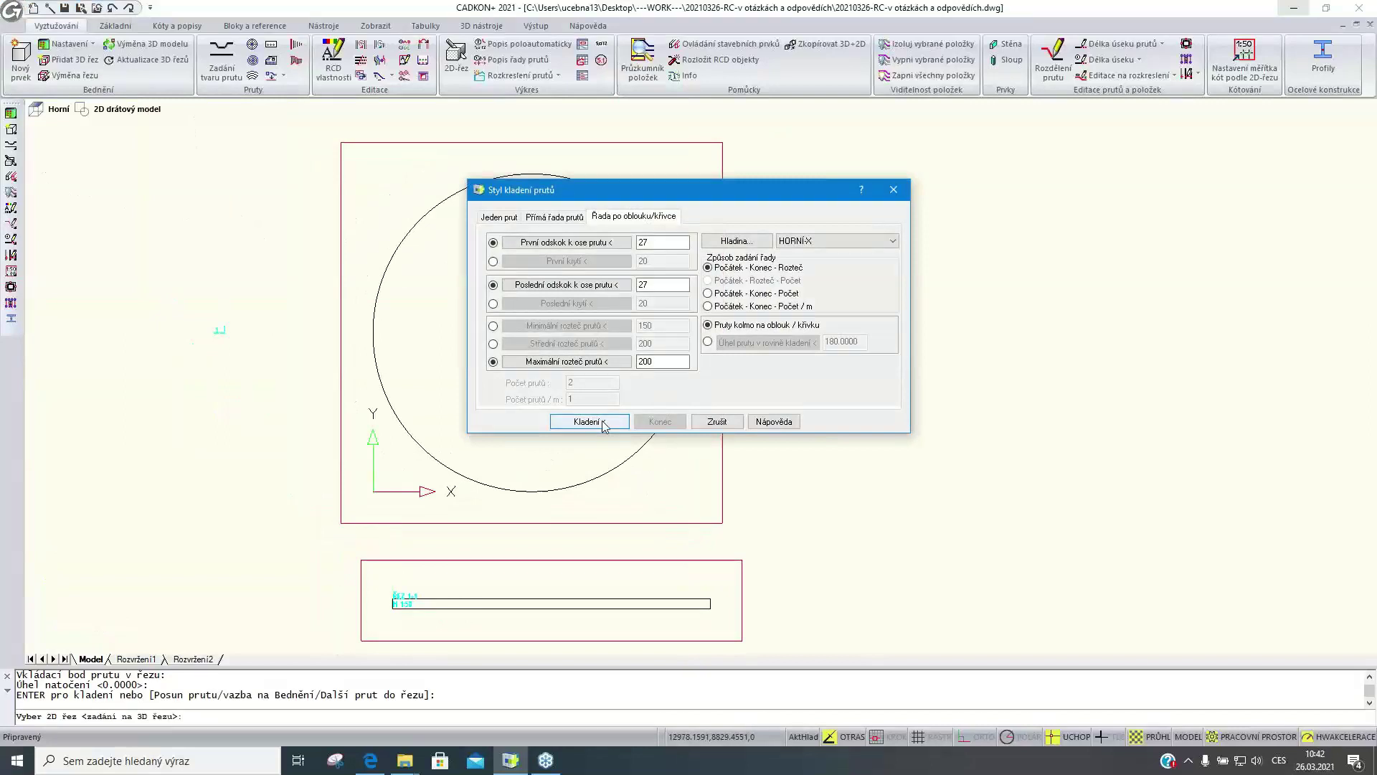
left_click(588, 422)
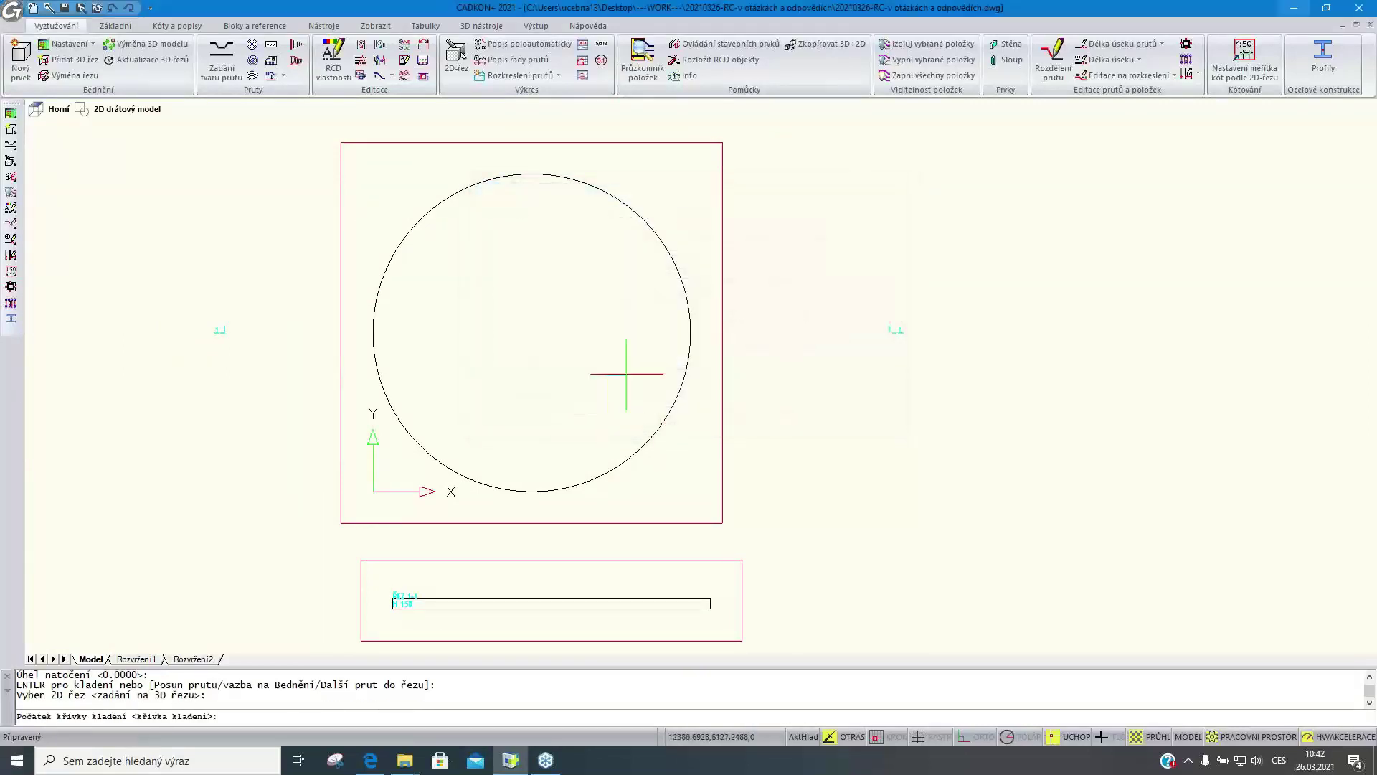
left_click(690, 331)
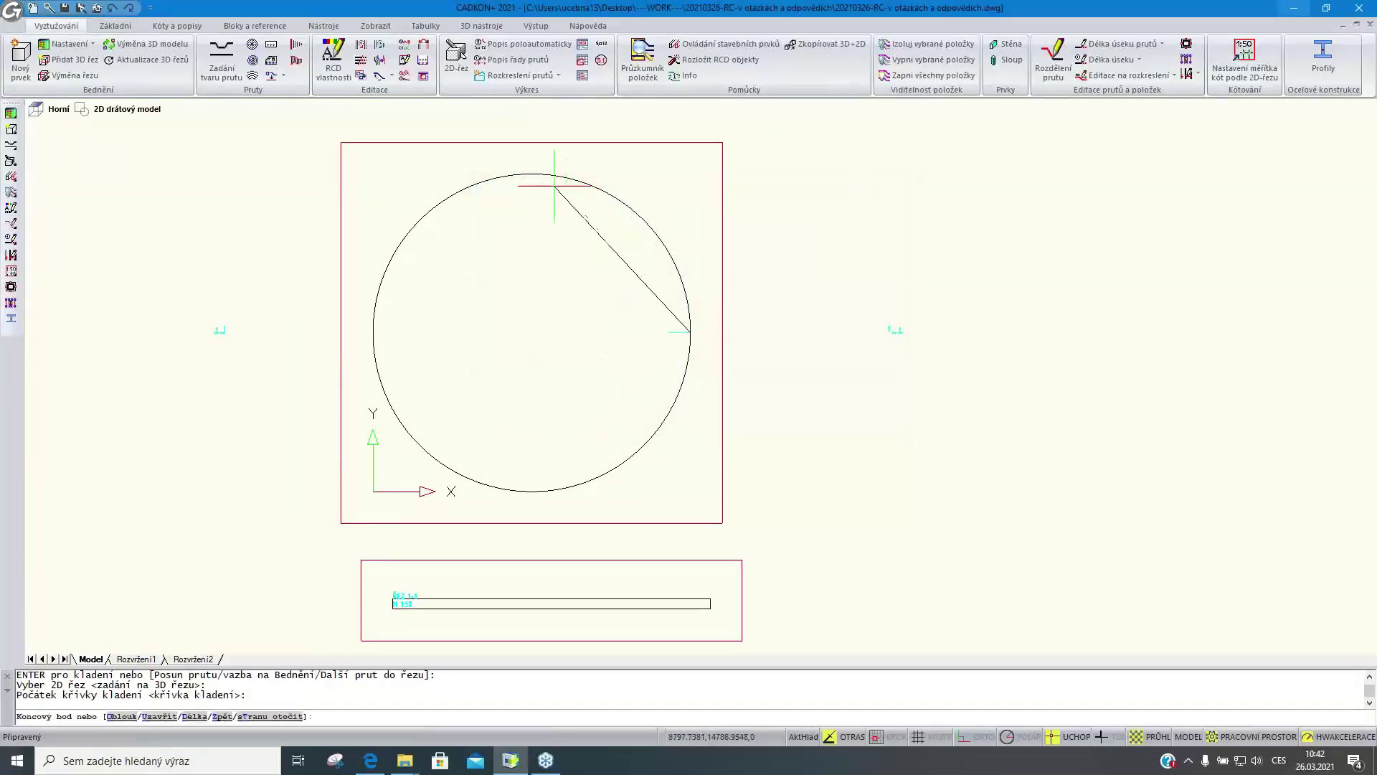
type("o")
key("Return")
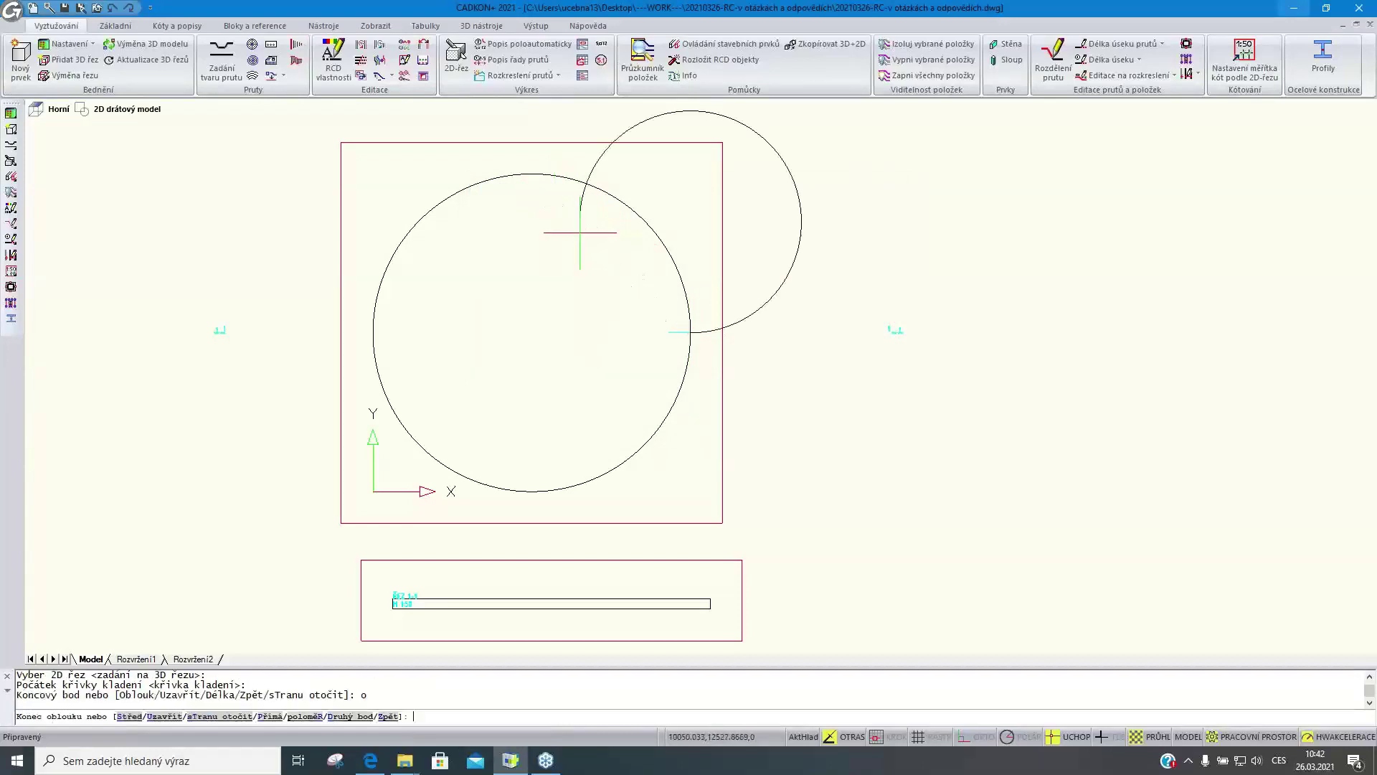
type("d")
key("Return")
left_click(531, 172)
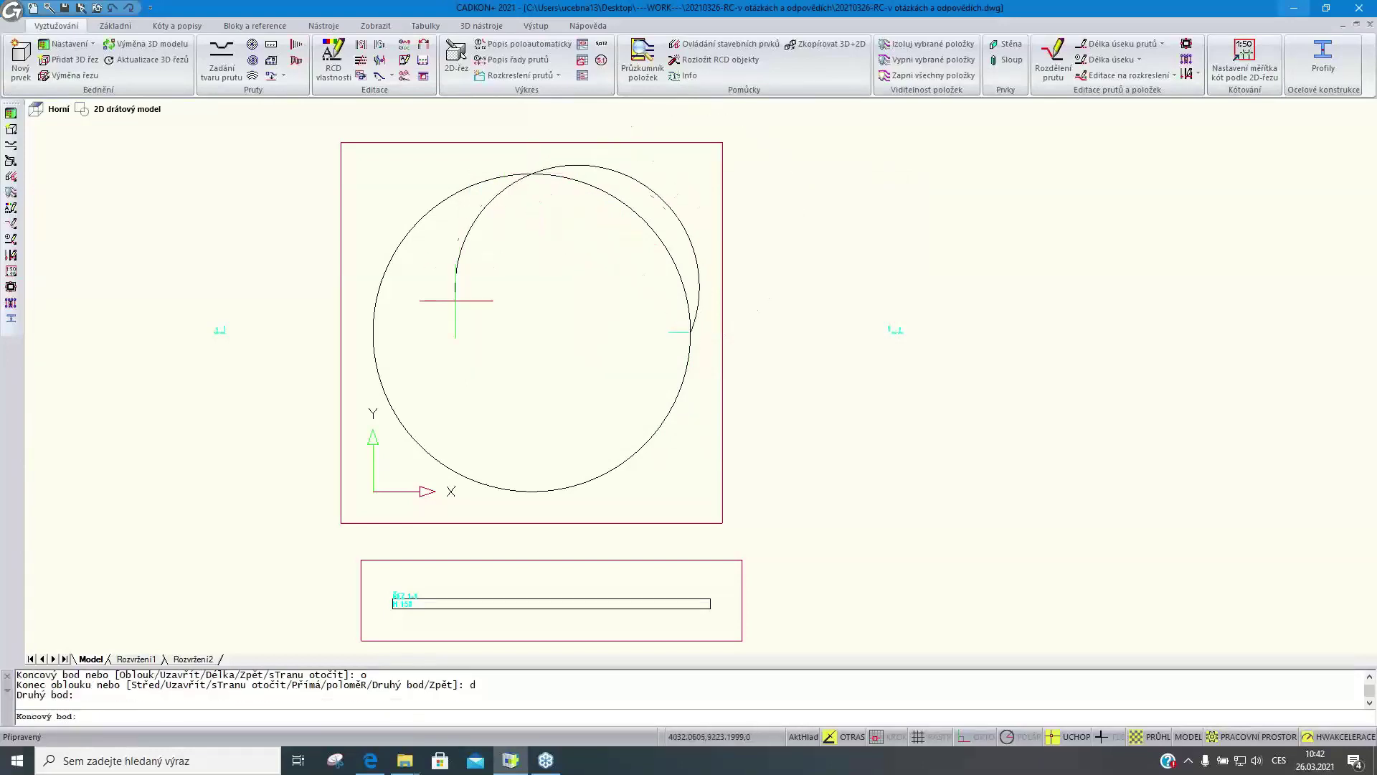
left_click(531, 491)
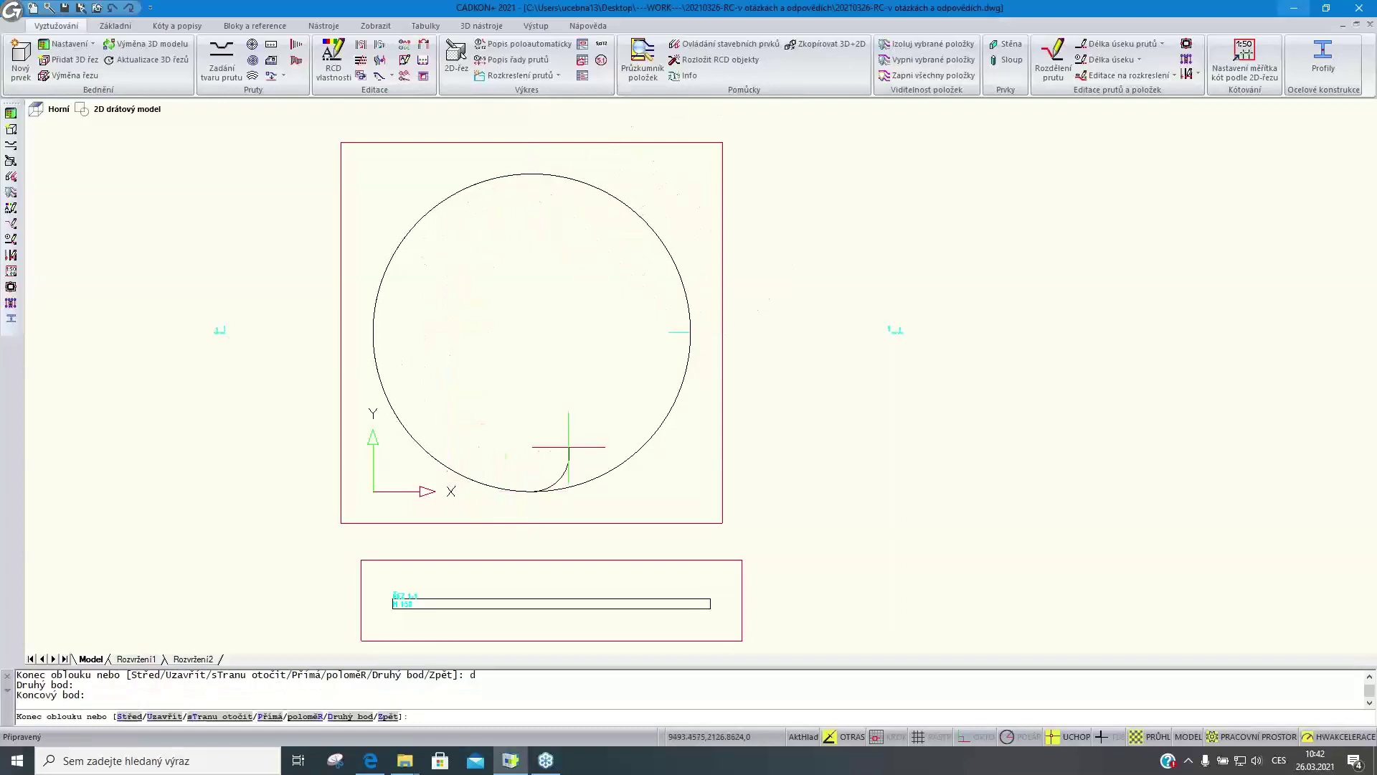
type("u")
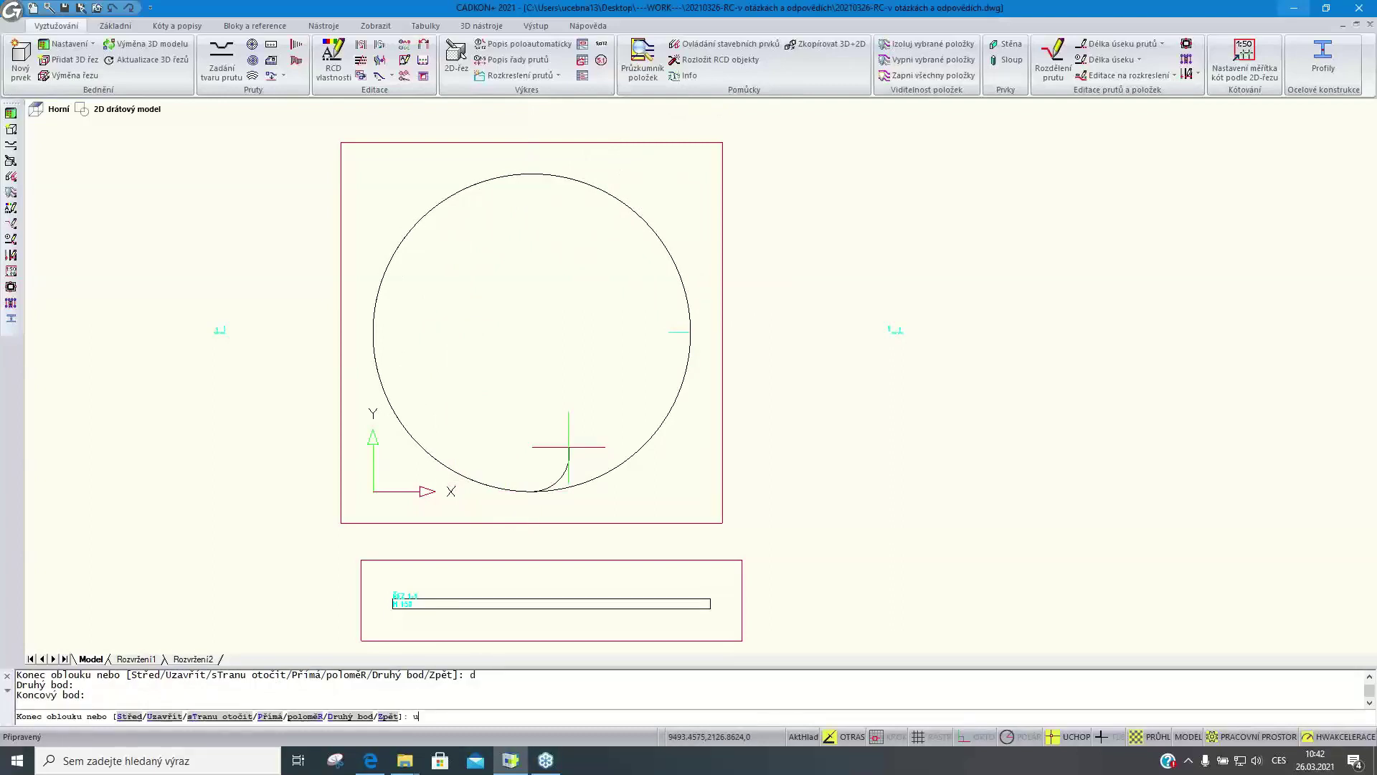
key("Return")
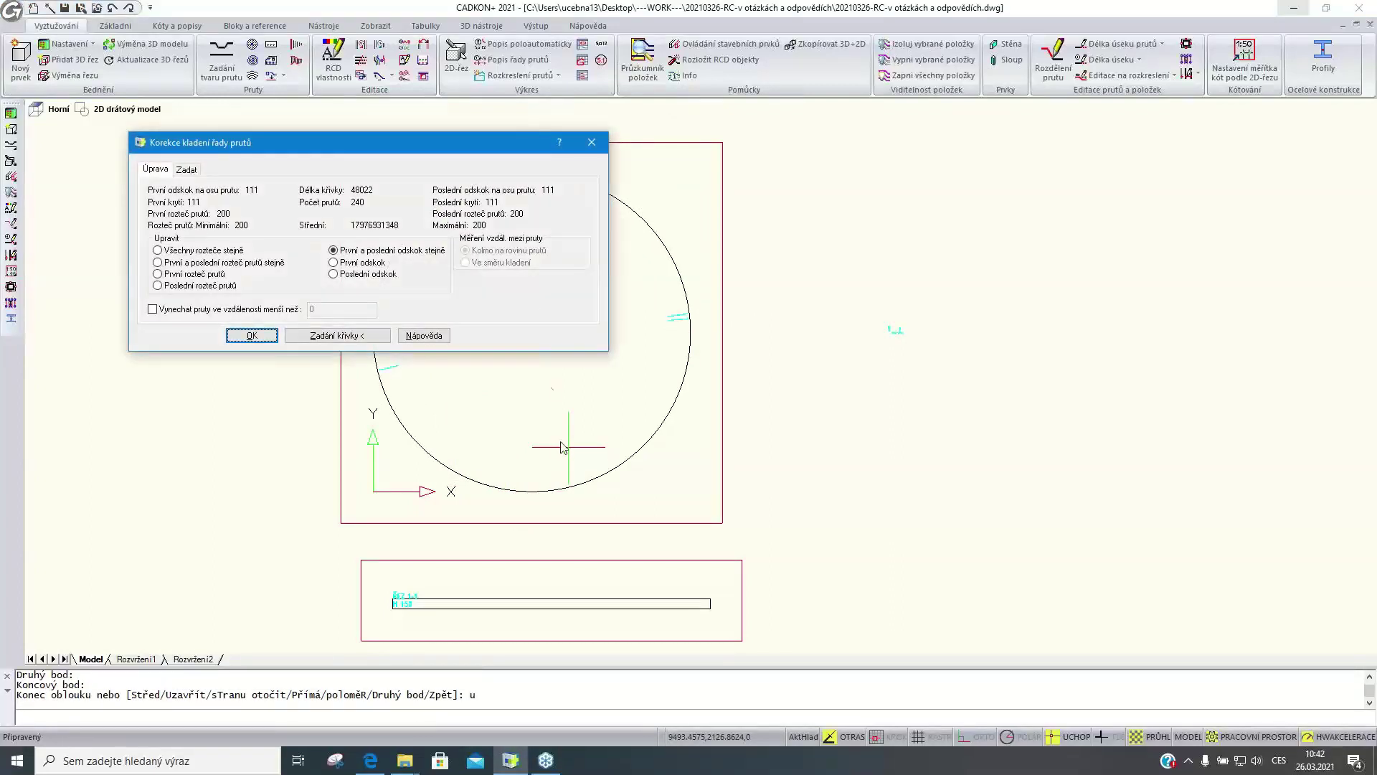
left_click(252, 336)
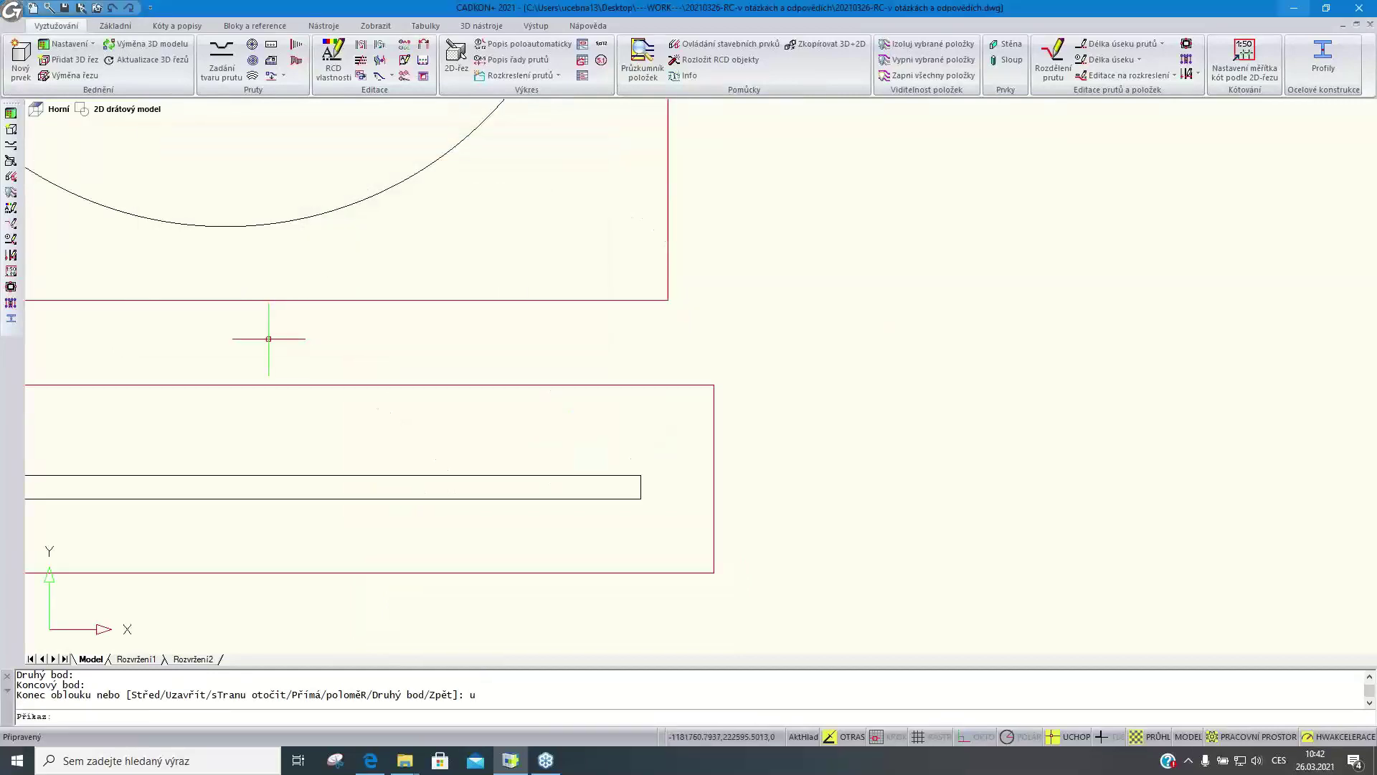
Examine how the bars are distributed around the circular plan of the element far from the origin
scroll(406, 337, "down", 4)
middle_click_drag(406, 337, 534, 357)
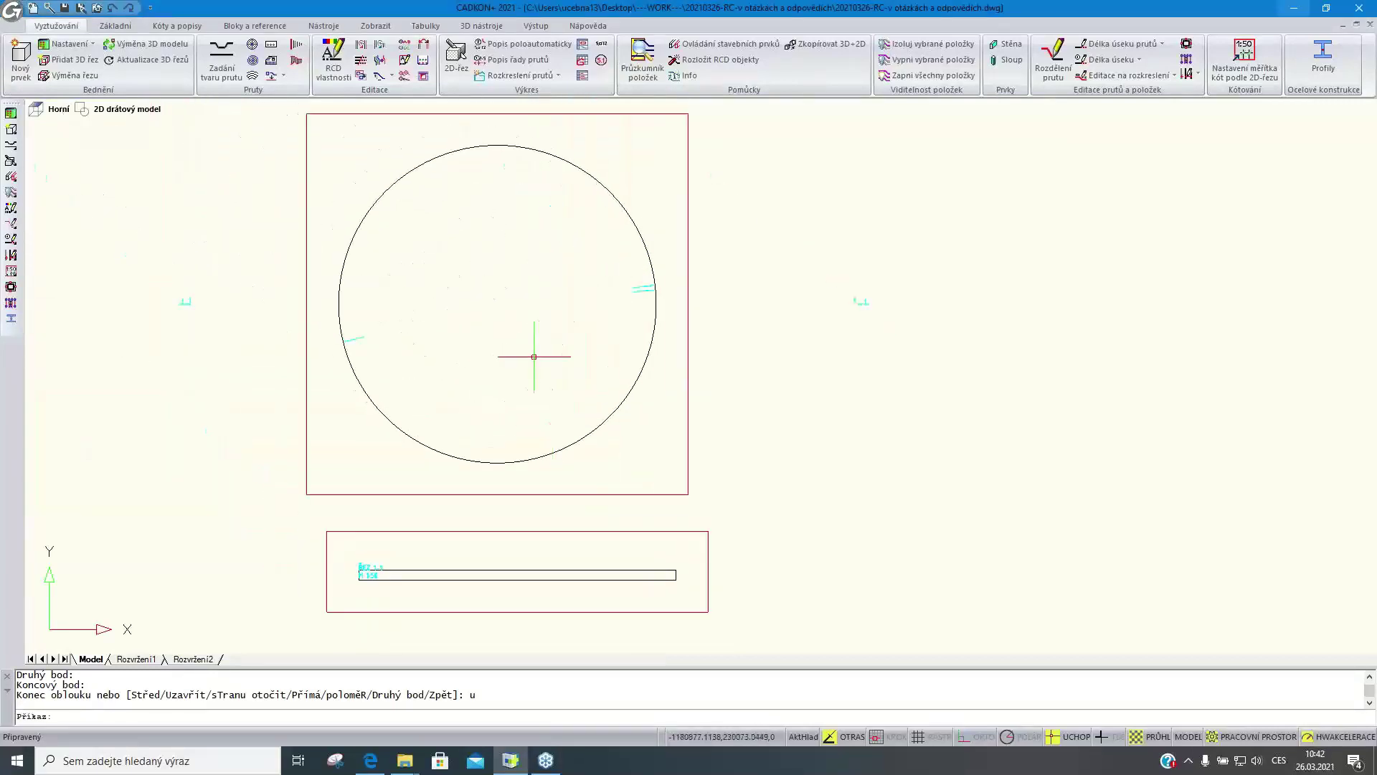
scroll(355, 343, "up", 4)
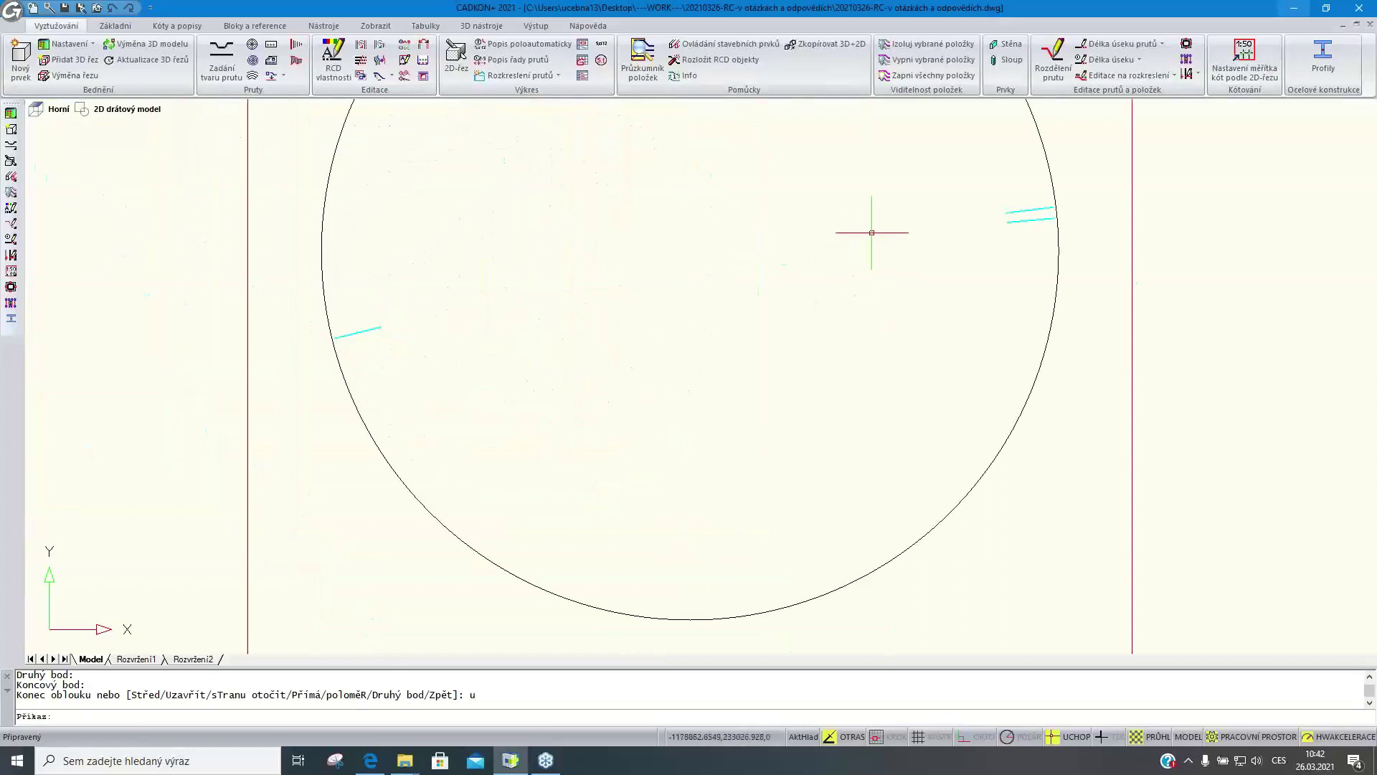
scroll(820, 252, "down", 4)
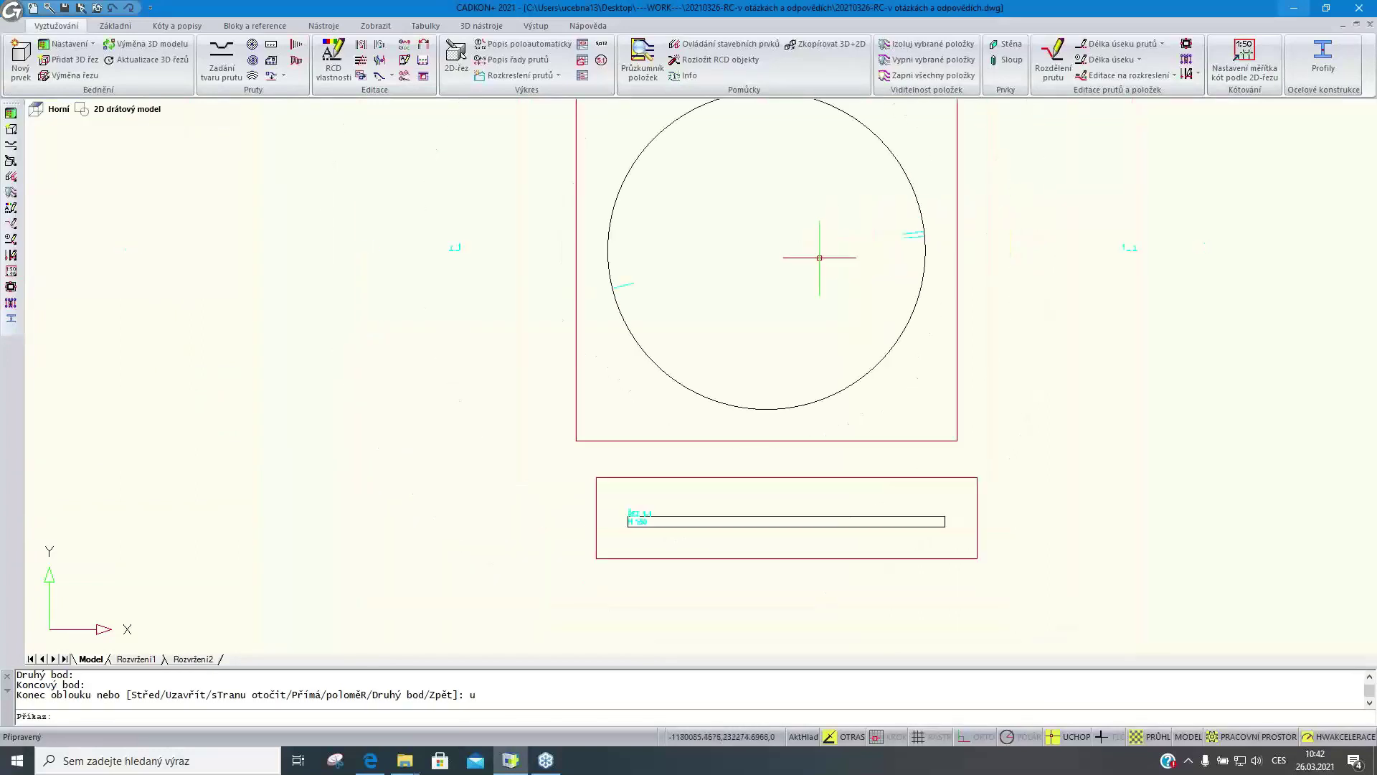
middle_click_drag(807, 291, 585, 326)
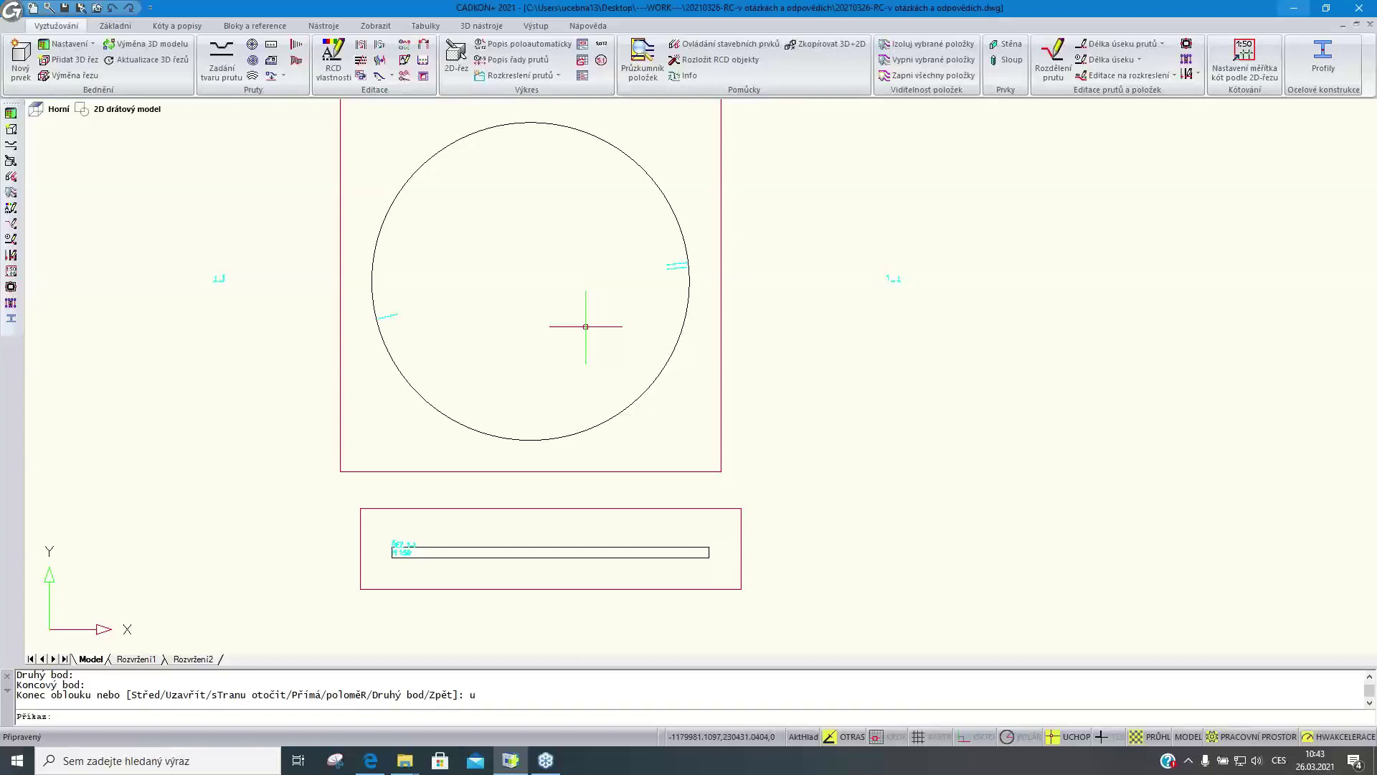
Check the next topic on the presentation's topics slide and return to the CADKON+ drawing
mouse_move(370, 759)
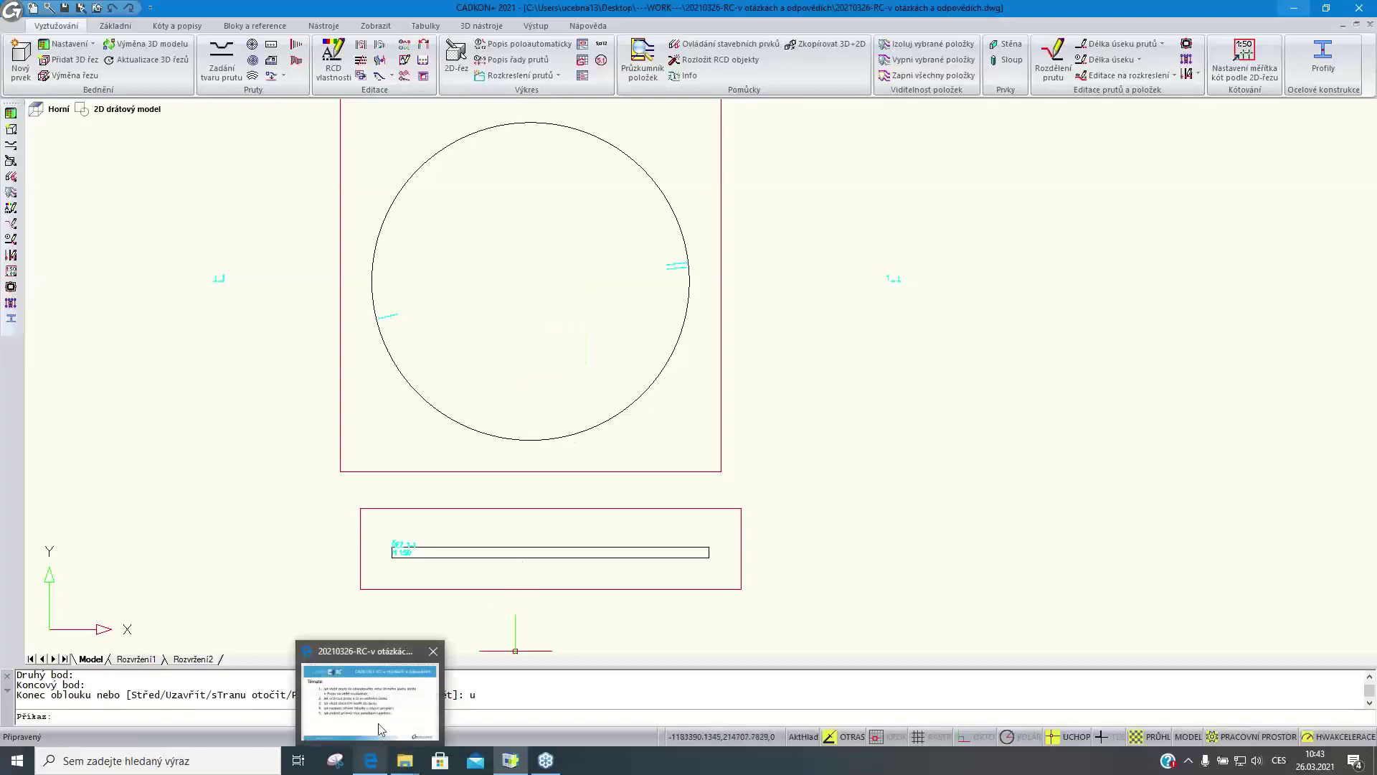
left_click(381, 729)
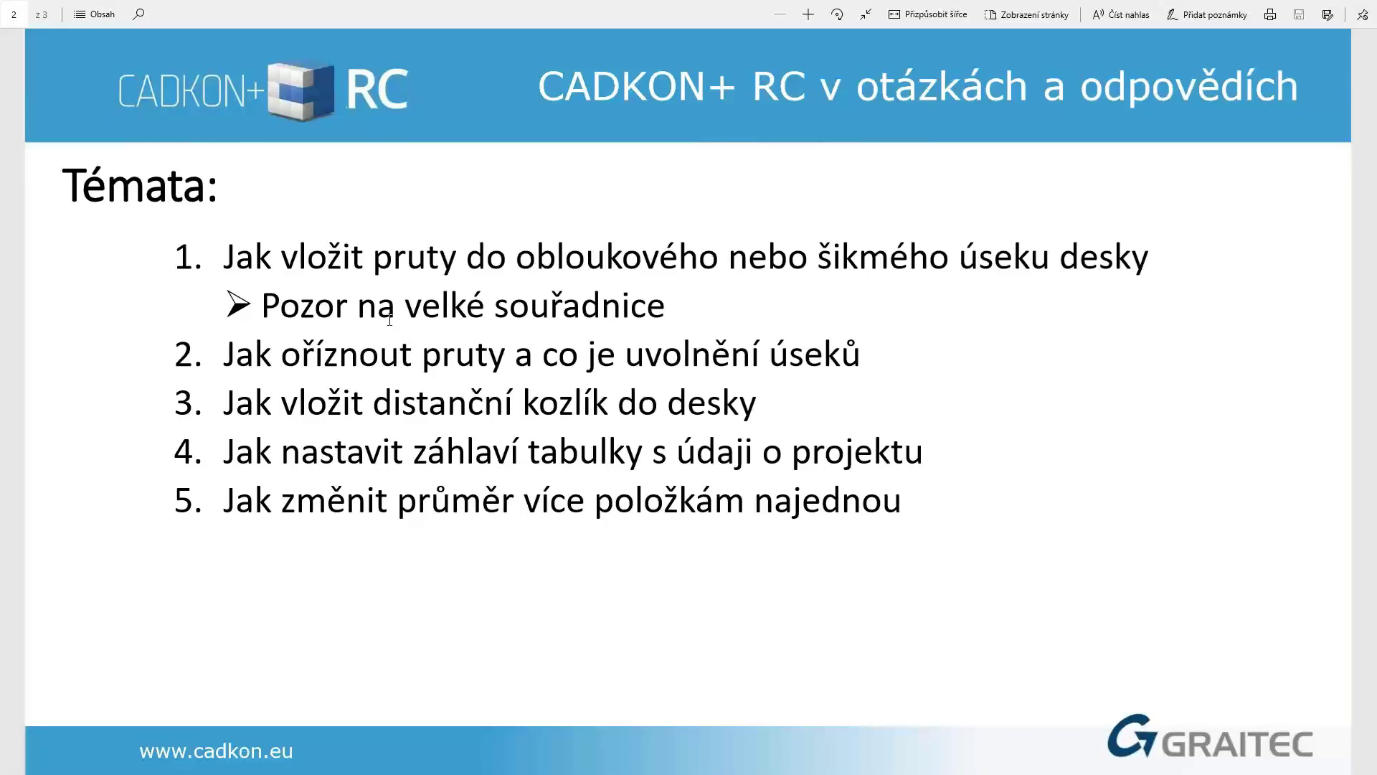
key("alt+Tab")
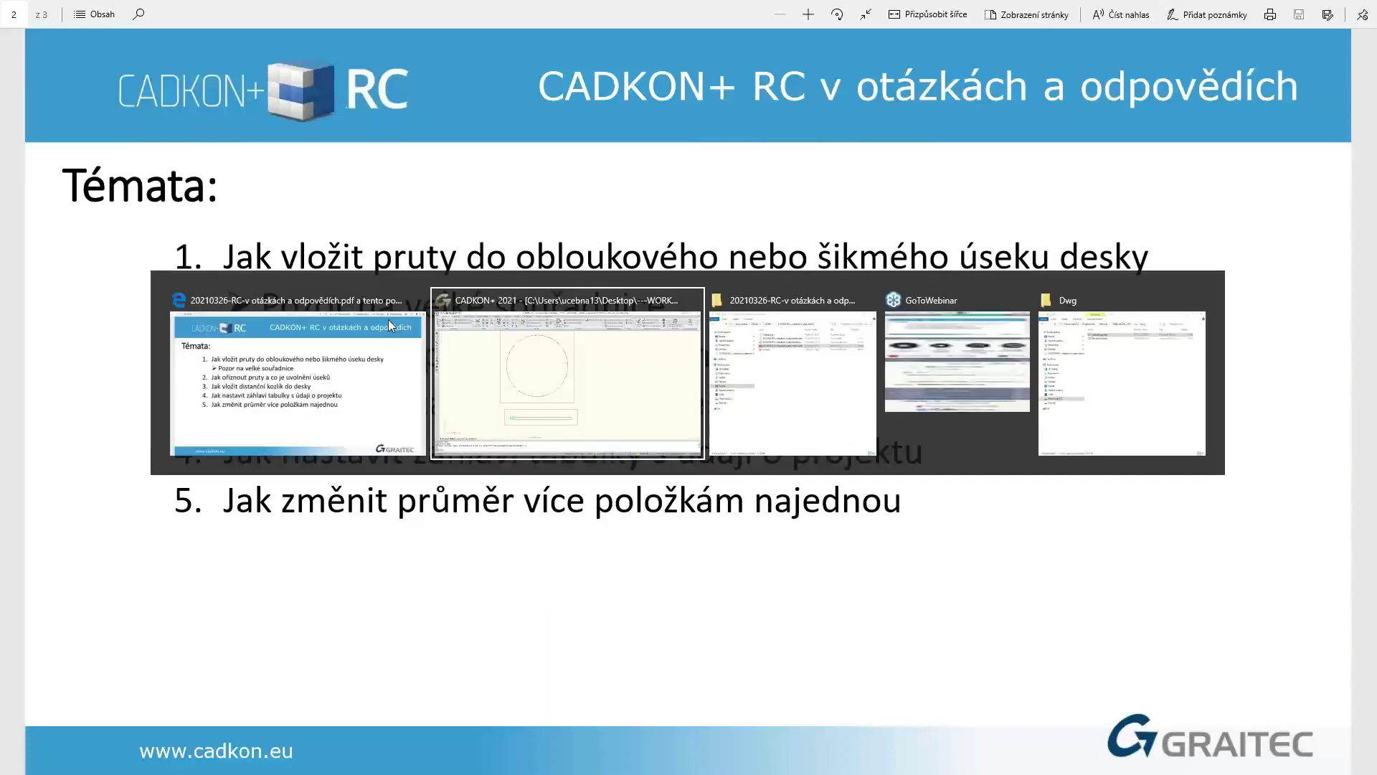
Draw out a bar from the SPODNÍ VÝZTUŽ row beside the slab plan and place its label vertically next to it with Ortho on
scroll(493, 349, "down", 5)
scroll(494, 349, "down", 3)
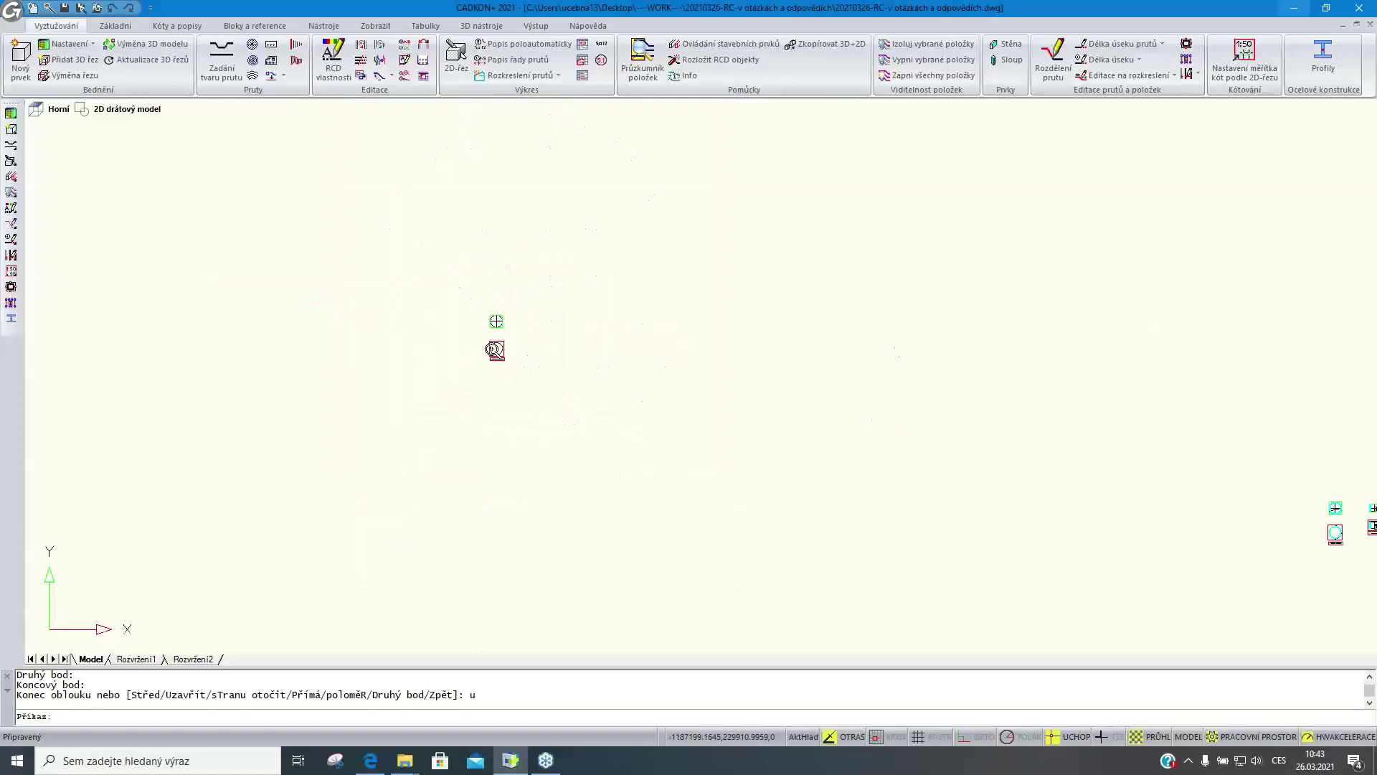
scroll(847, 402, "up", 4)
scroll(847, 402, "up", 6)
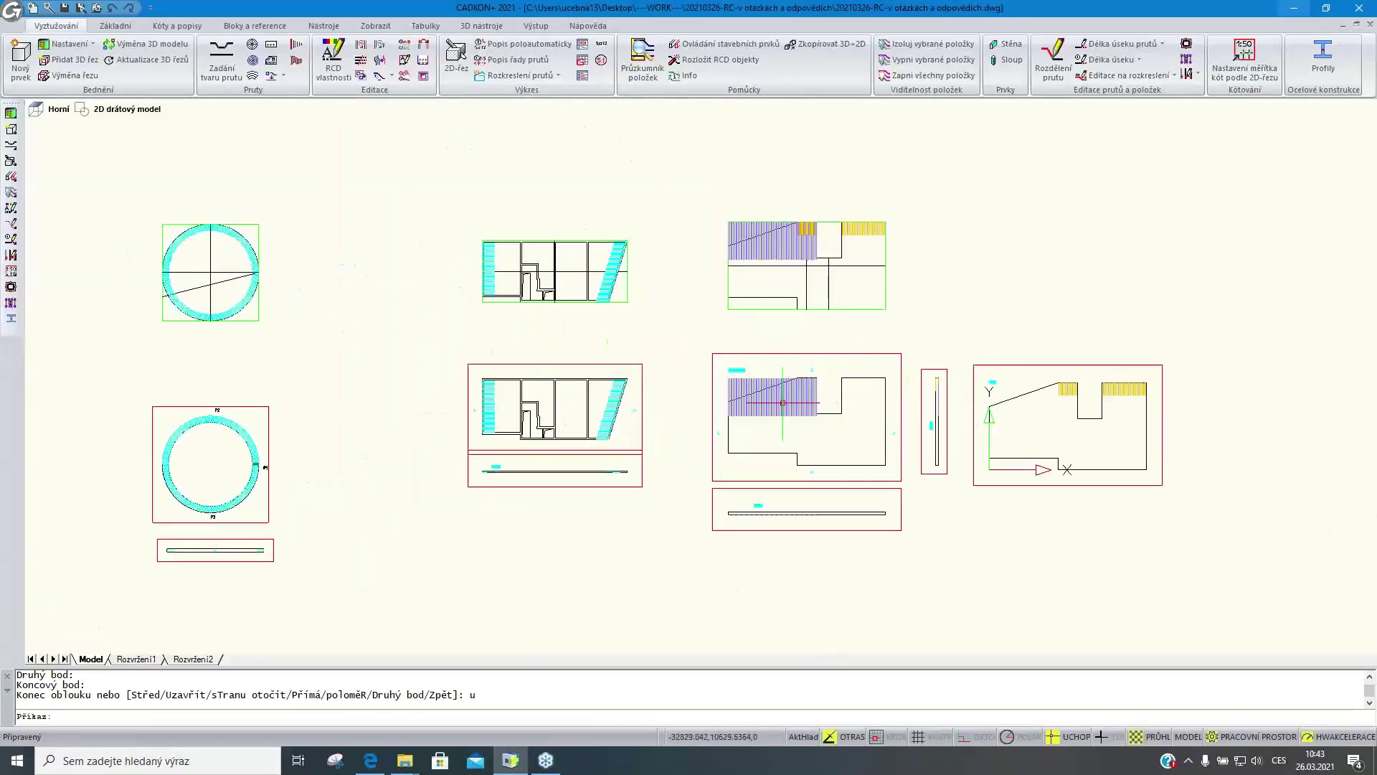
scroll(785, 398, "up", 3)
mouse_move(789, 391)
middle_mouse_down()
mouse_move(719, 477)
mouse_move(683, 391)
middle_mouse_up()
scroll(646, 473, "up", 2)
scroll(646, 387, "up", 3)
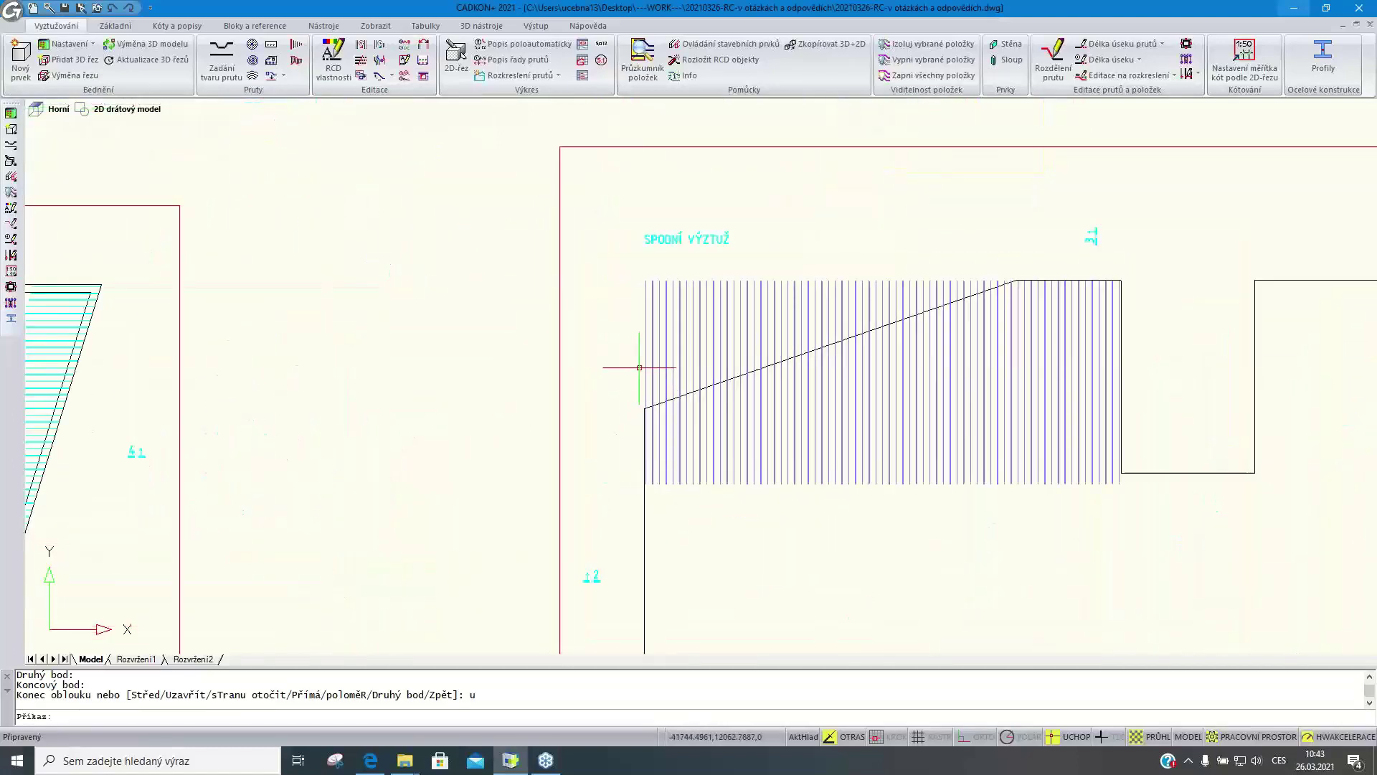
left_click(647, 367)
right_click(627, 358)
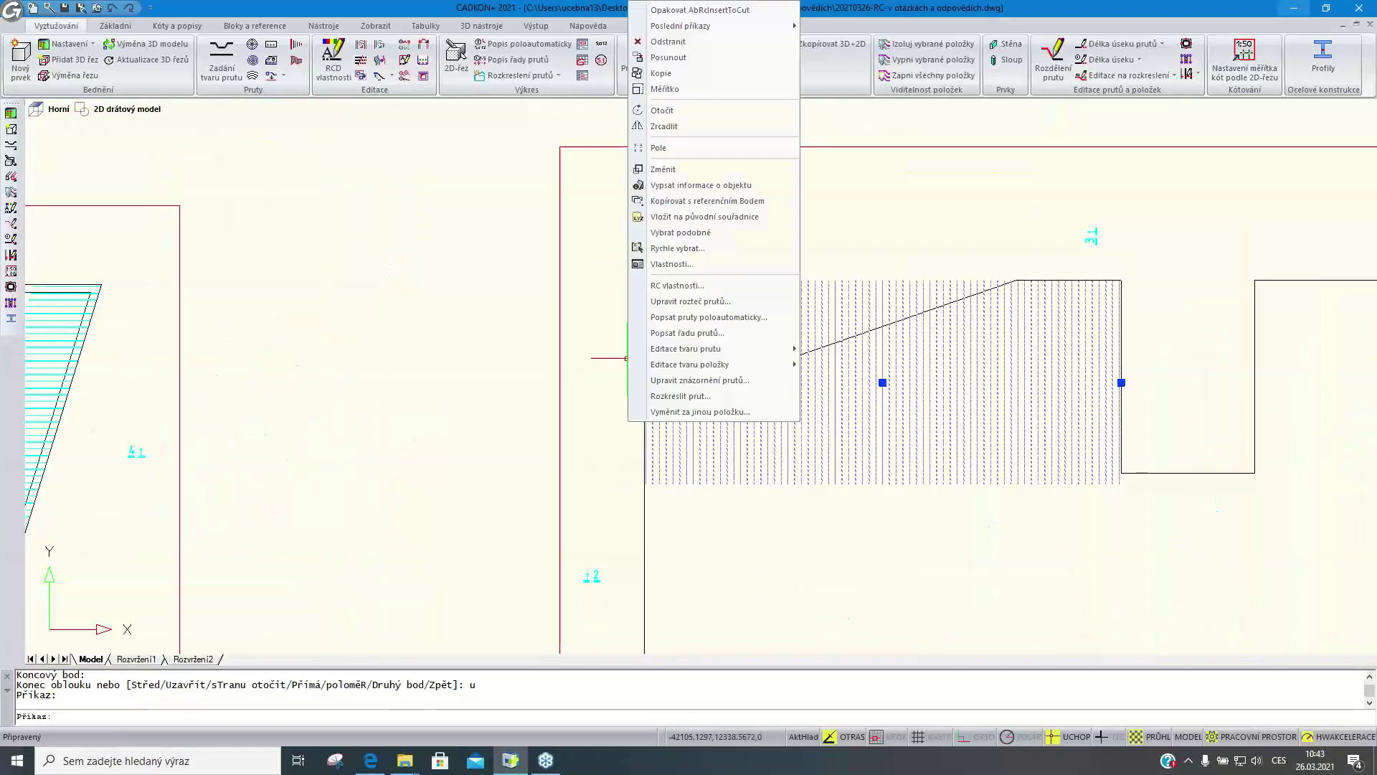
left_click(661, 396)
left_click(468, 361)
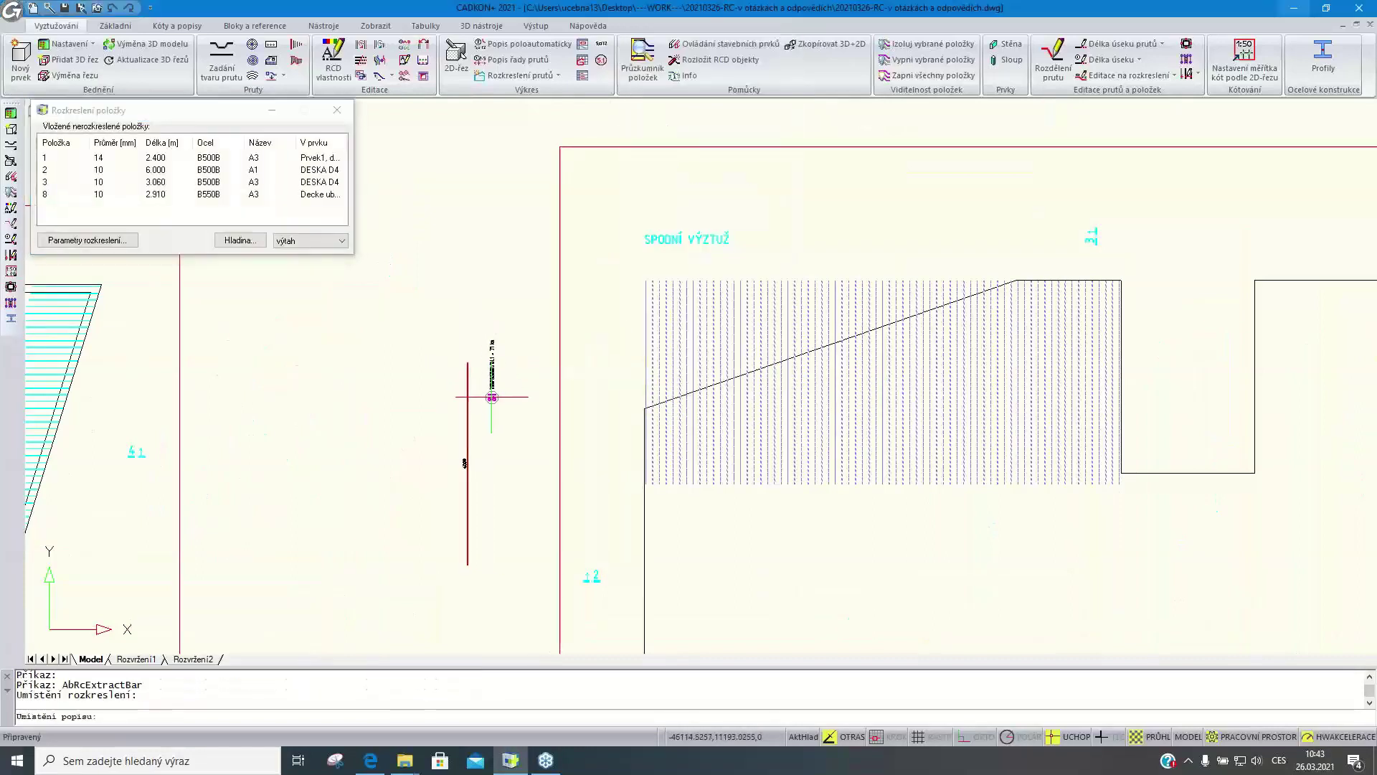
left_click(487, 402)
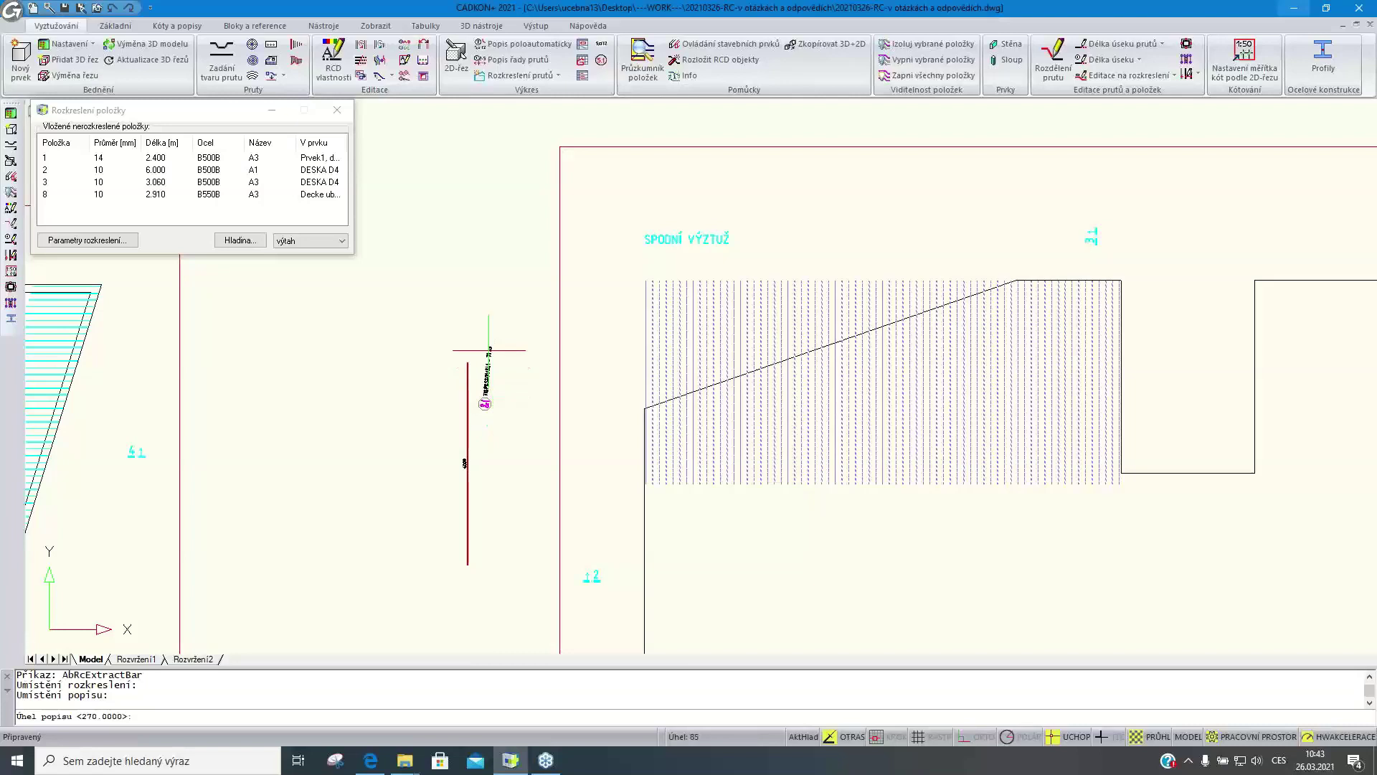
key("F8")
left_click(480, 323)
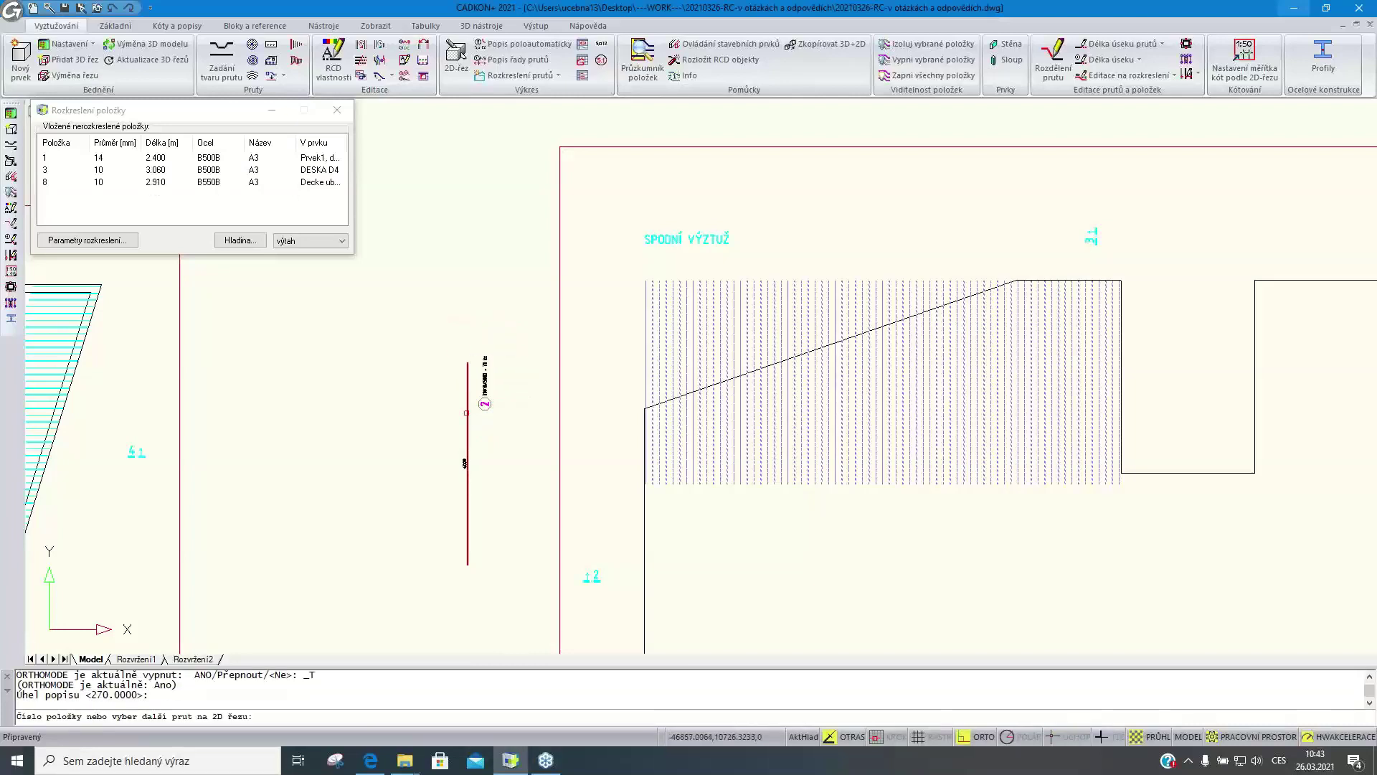
key("Escape")
Stretch the lower ends of the SPODNÍ VÝZTUŽ bar row downward by 1000
scroll(454, 488, "up", 4)
scroll(452, 478, "down", 4)
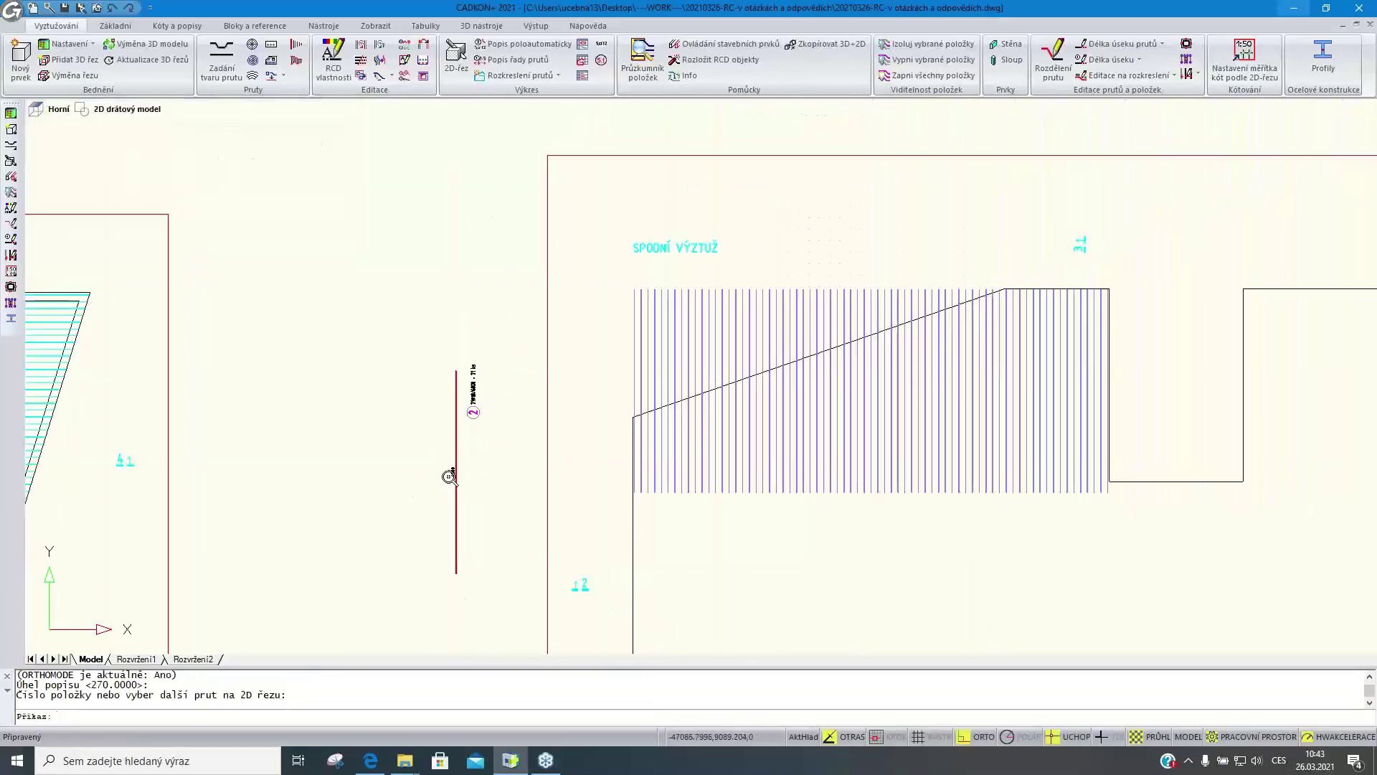
scroll(502, 466, "down", 2)
middle_click_drag(690, 464, 610, 380)
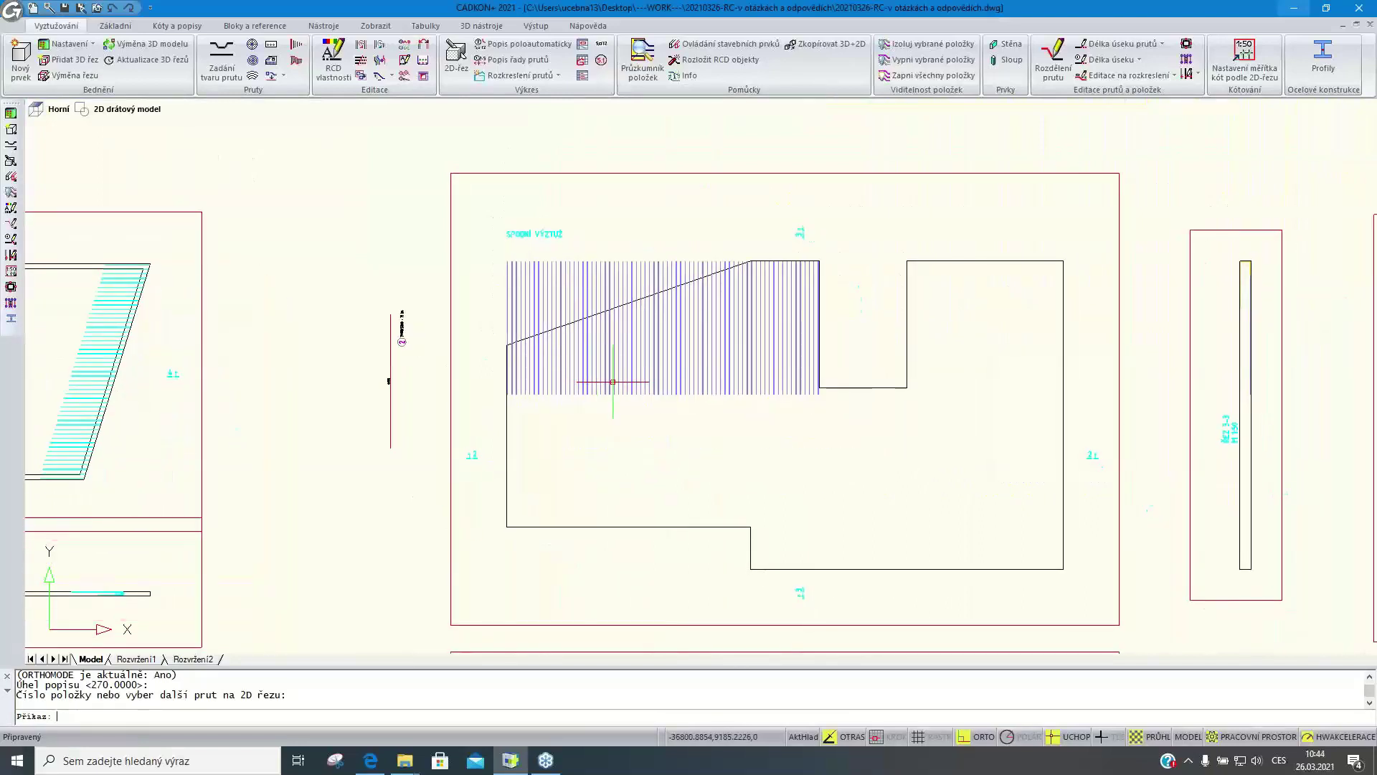
middle_click_drag(613, 381, 622, 406)
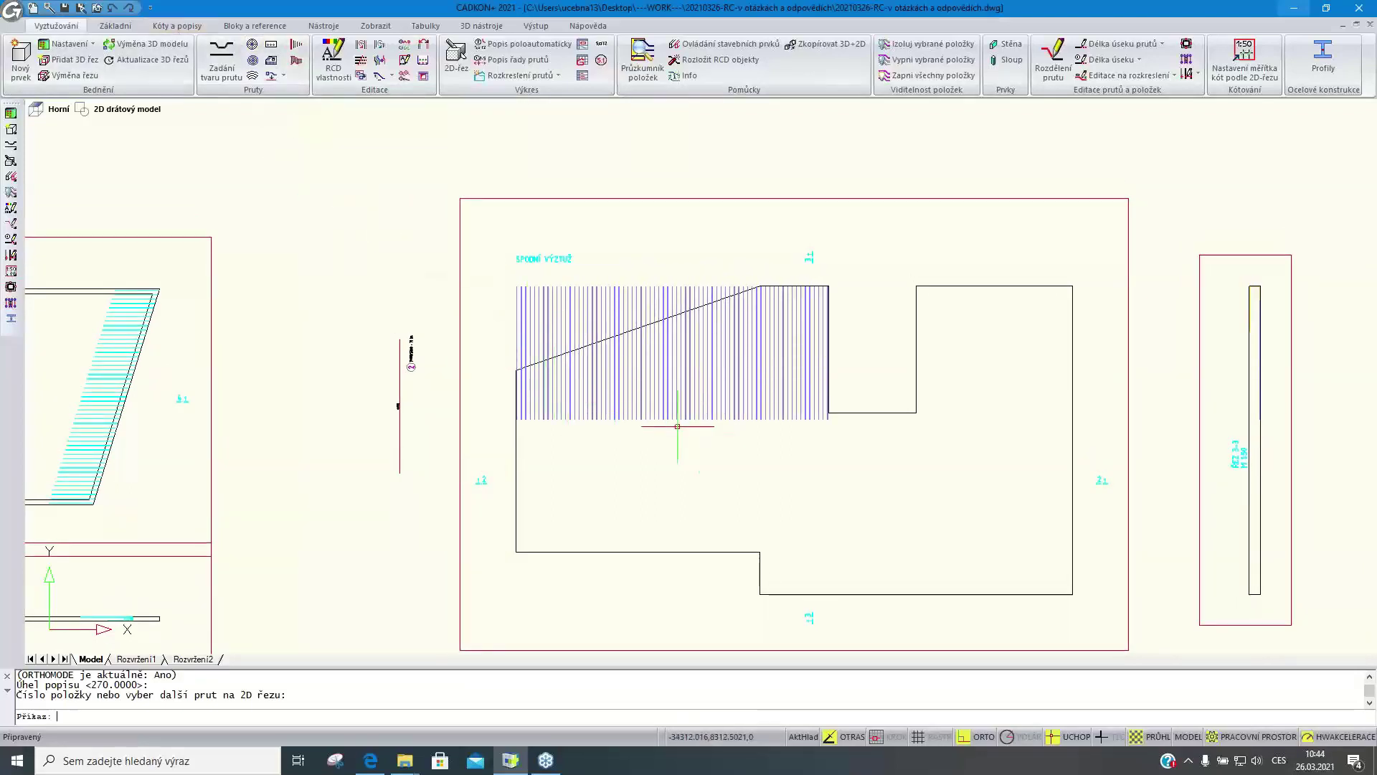
left_click(115, 26)
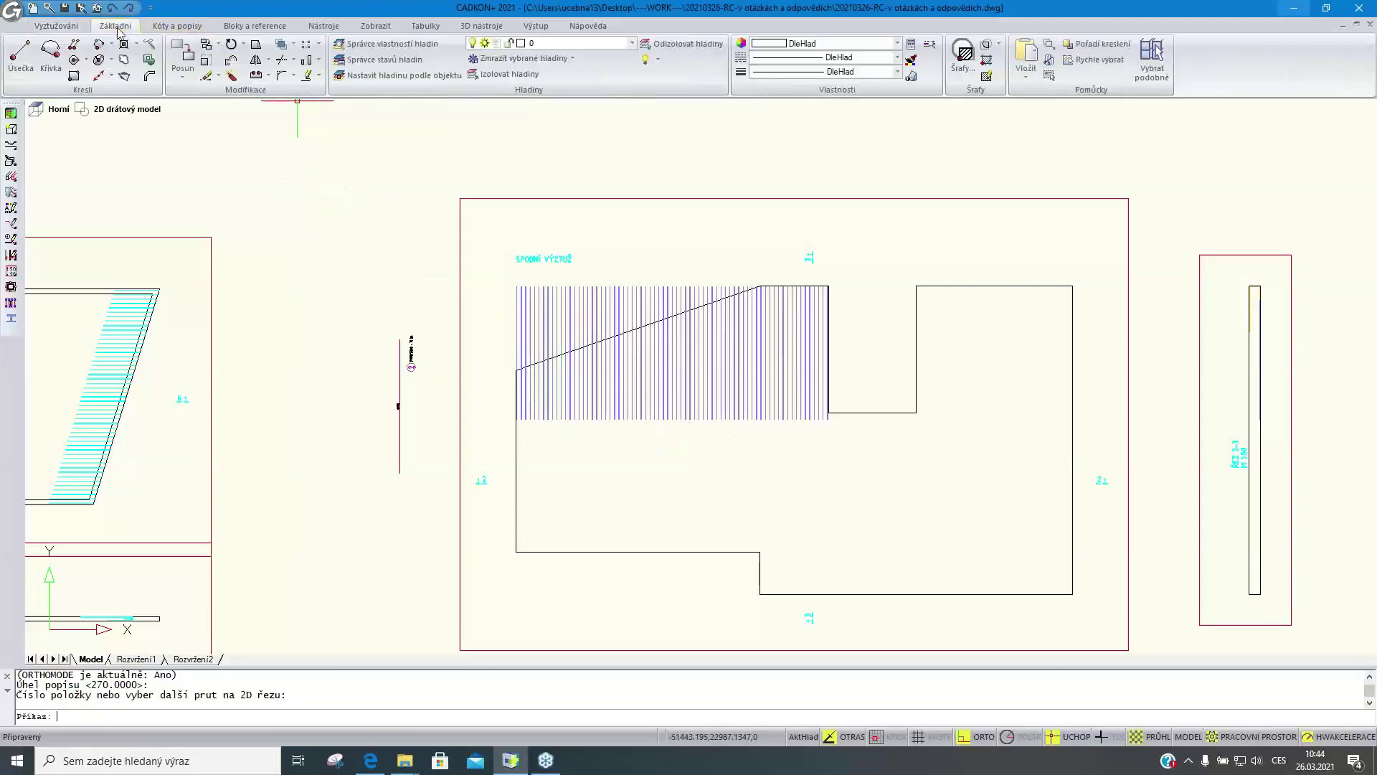
left_click(260, 48)
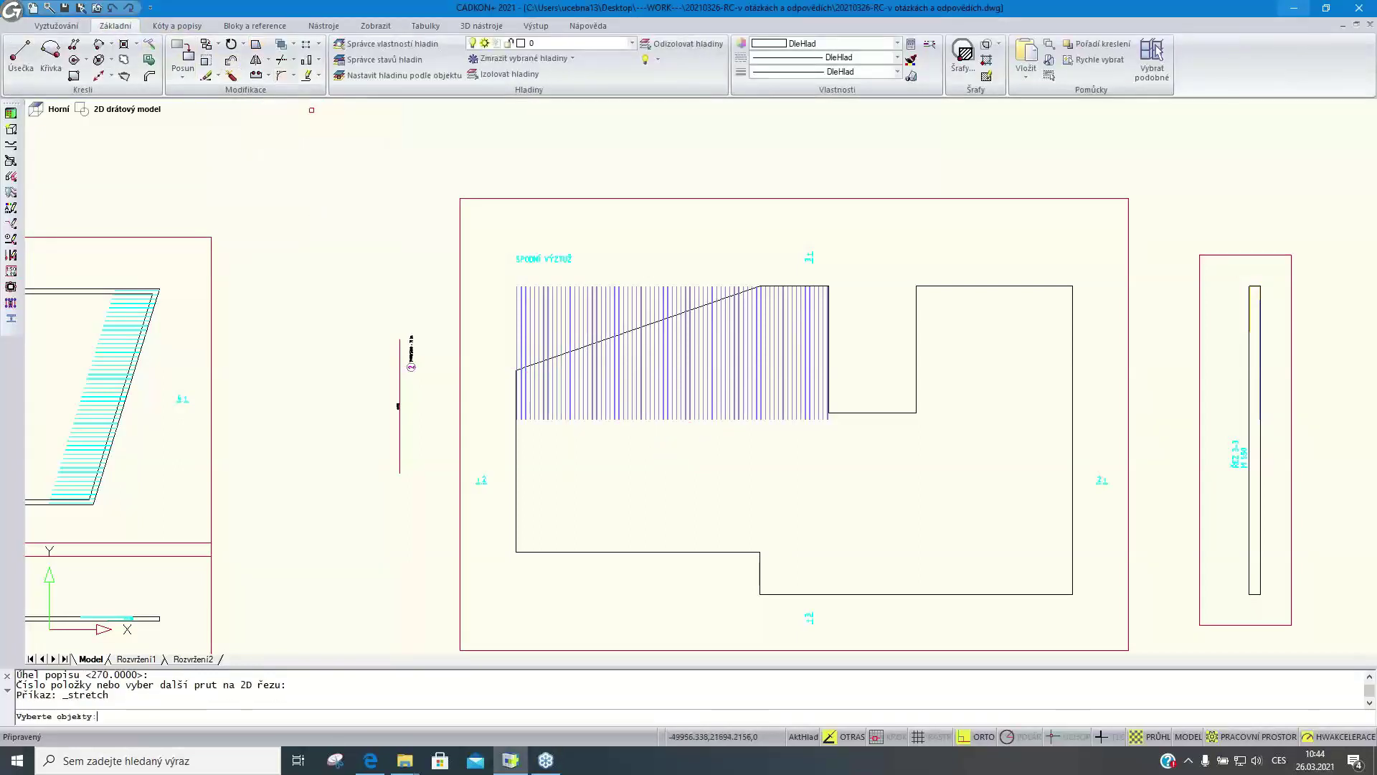
left_click(786, 439)
left_click(606, 391)
key("Return")
left_click(662, 441)
type("1000")
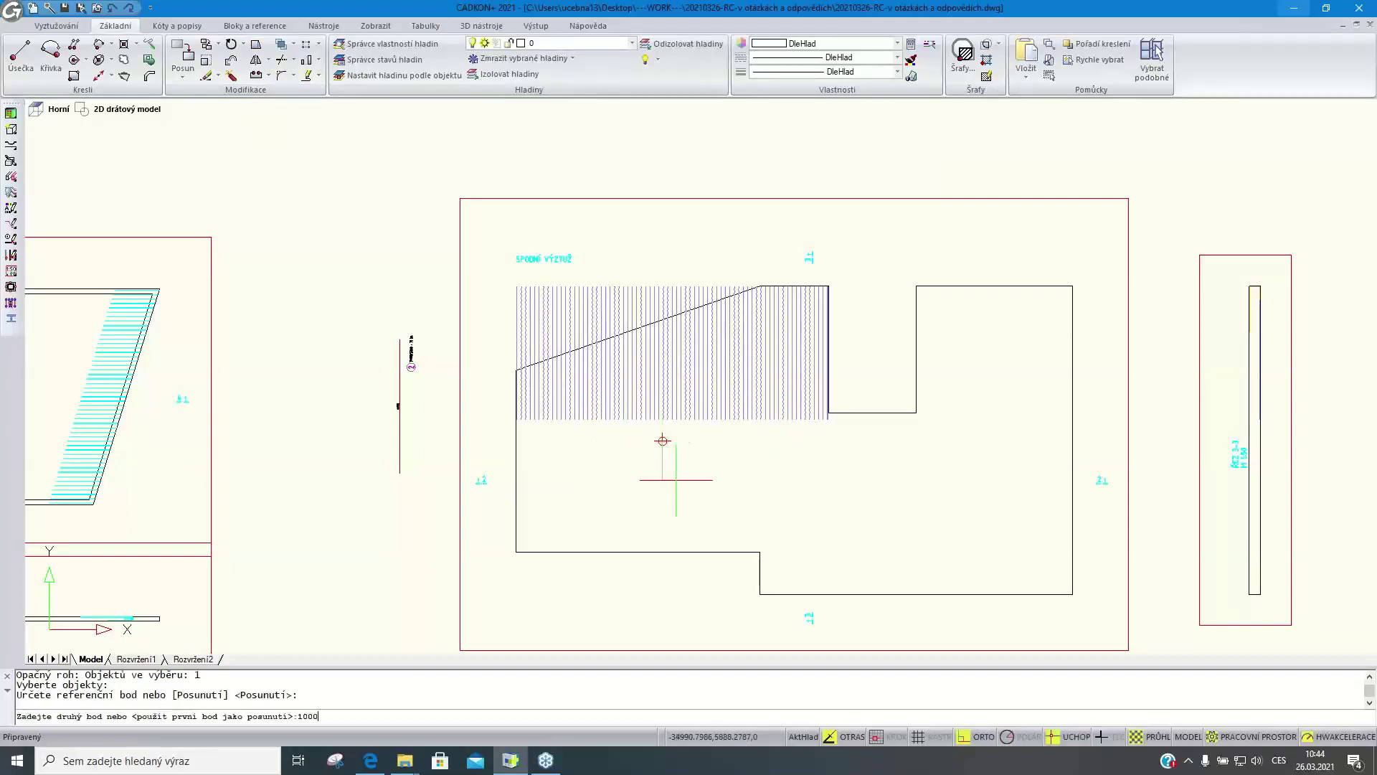
key("Return")
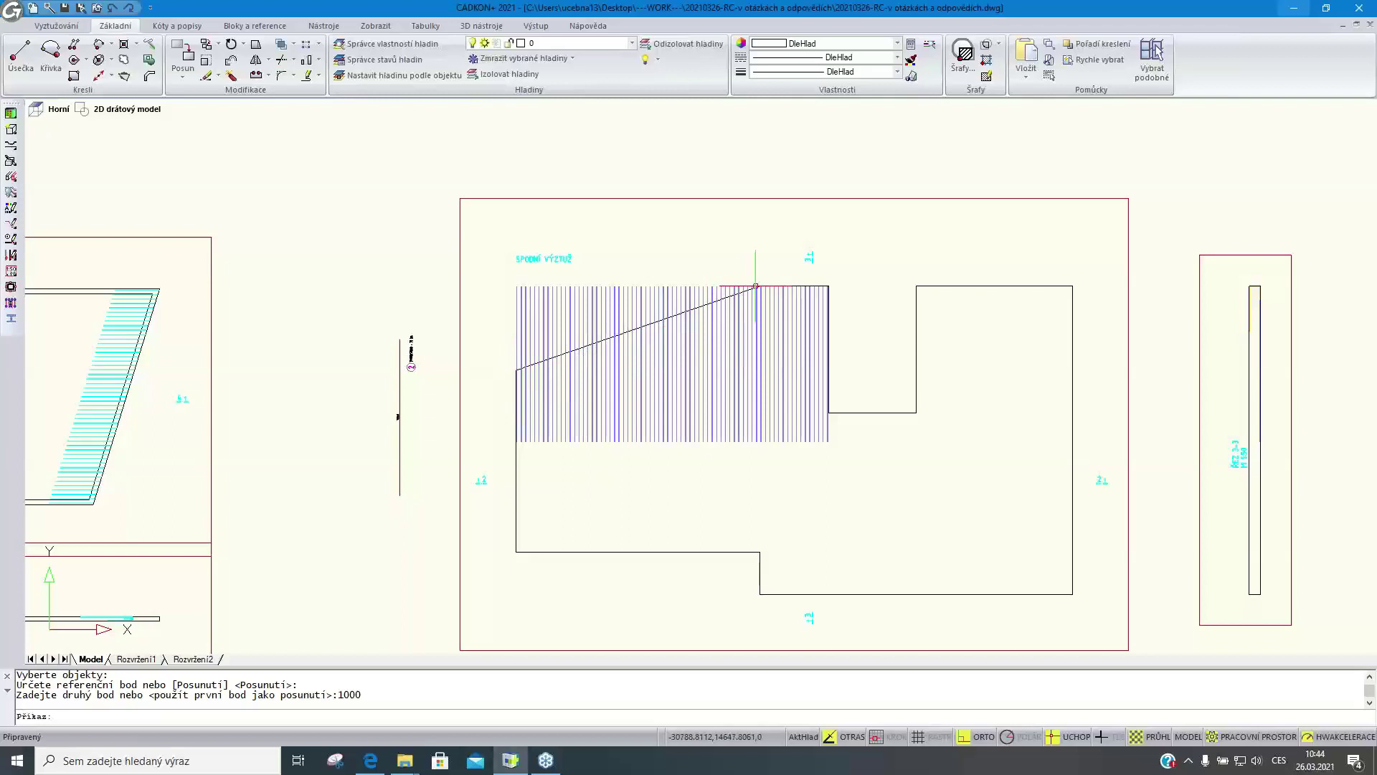
Examine the extent of the SPODNÍ VÝZTUŽ bar row beyond the slab's slanted edge
scroll(725, 397, "up", 3)
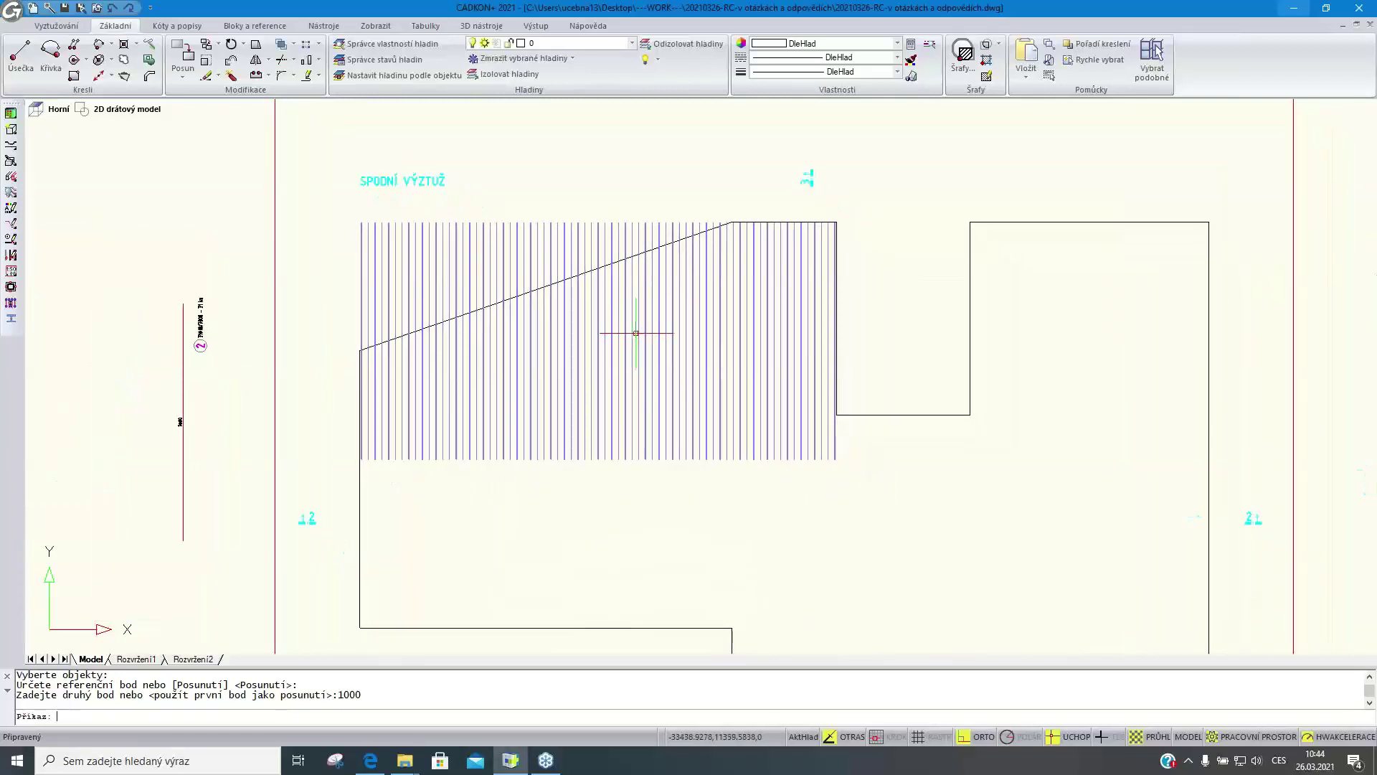
left_click(635, 332)
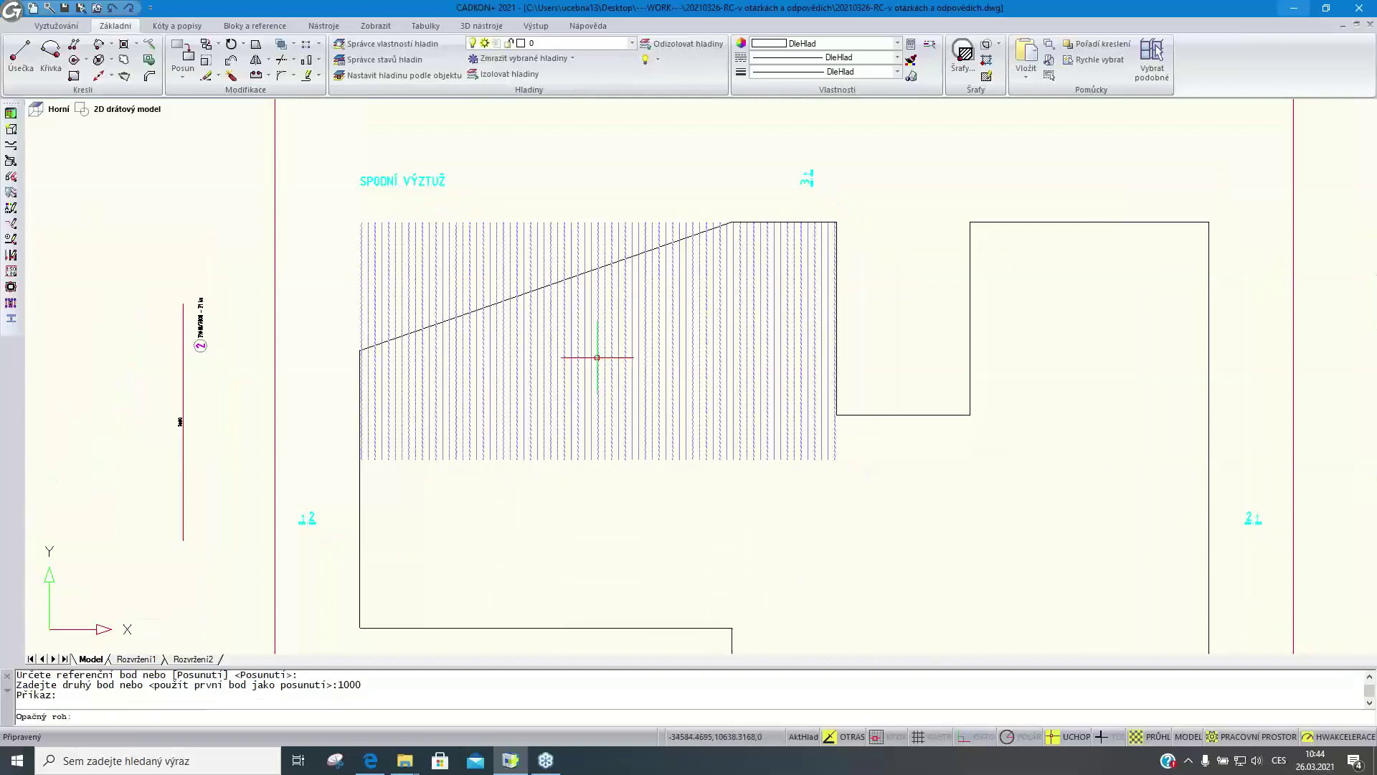
left_click(599, 360)
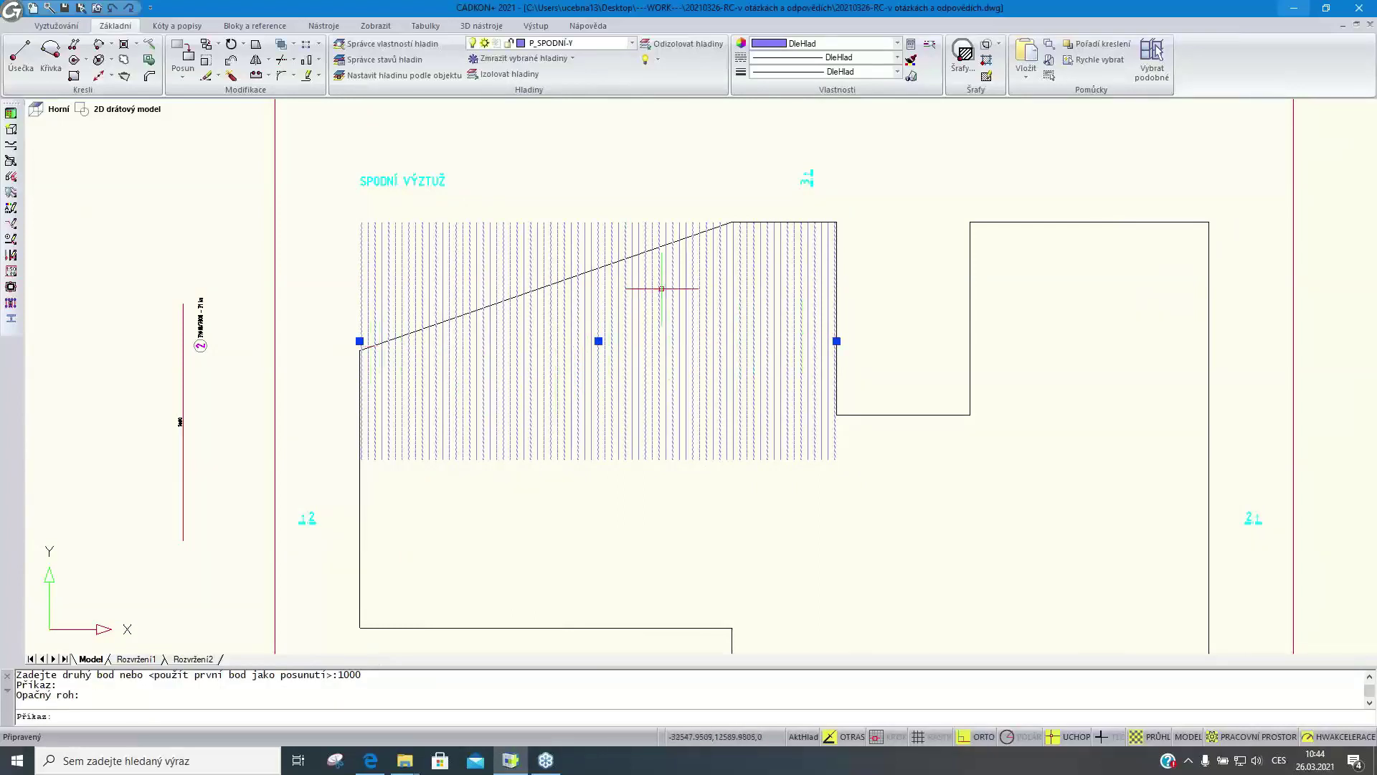
key("Escape")
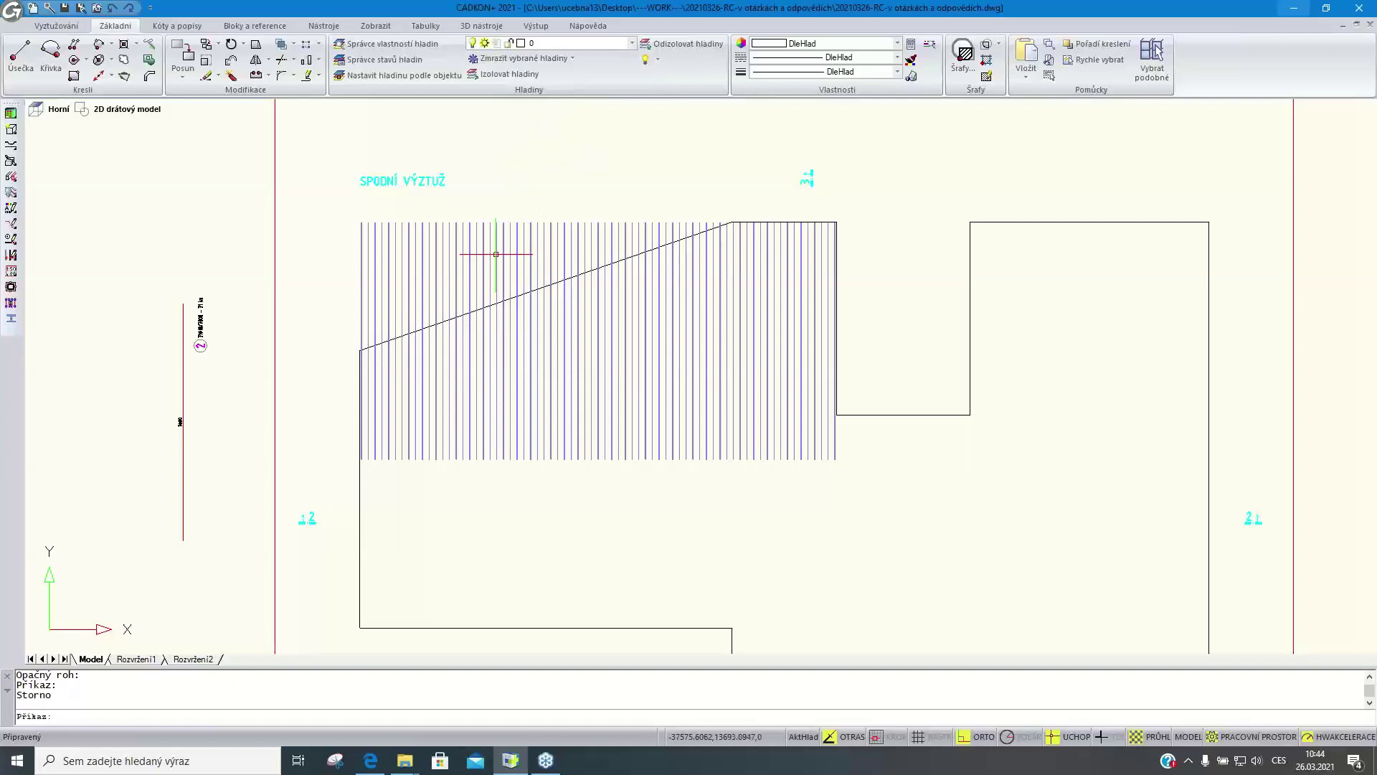
Start trimming the SPODNÍ VÝZTUŽ bar row, defining the boundary between the two corner points of the slab's slanted edge
left_click(59, 31)
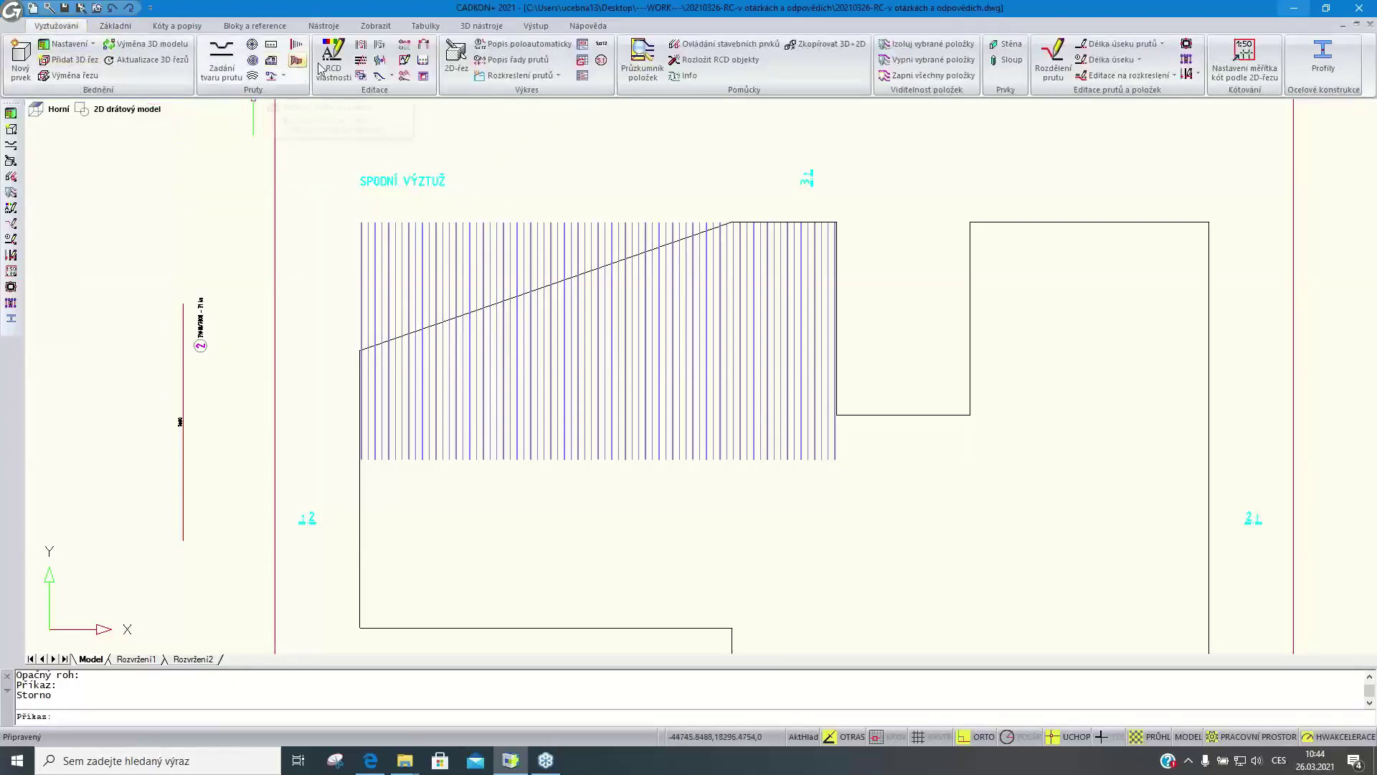
left_click(363, 64)
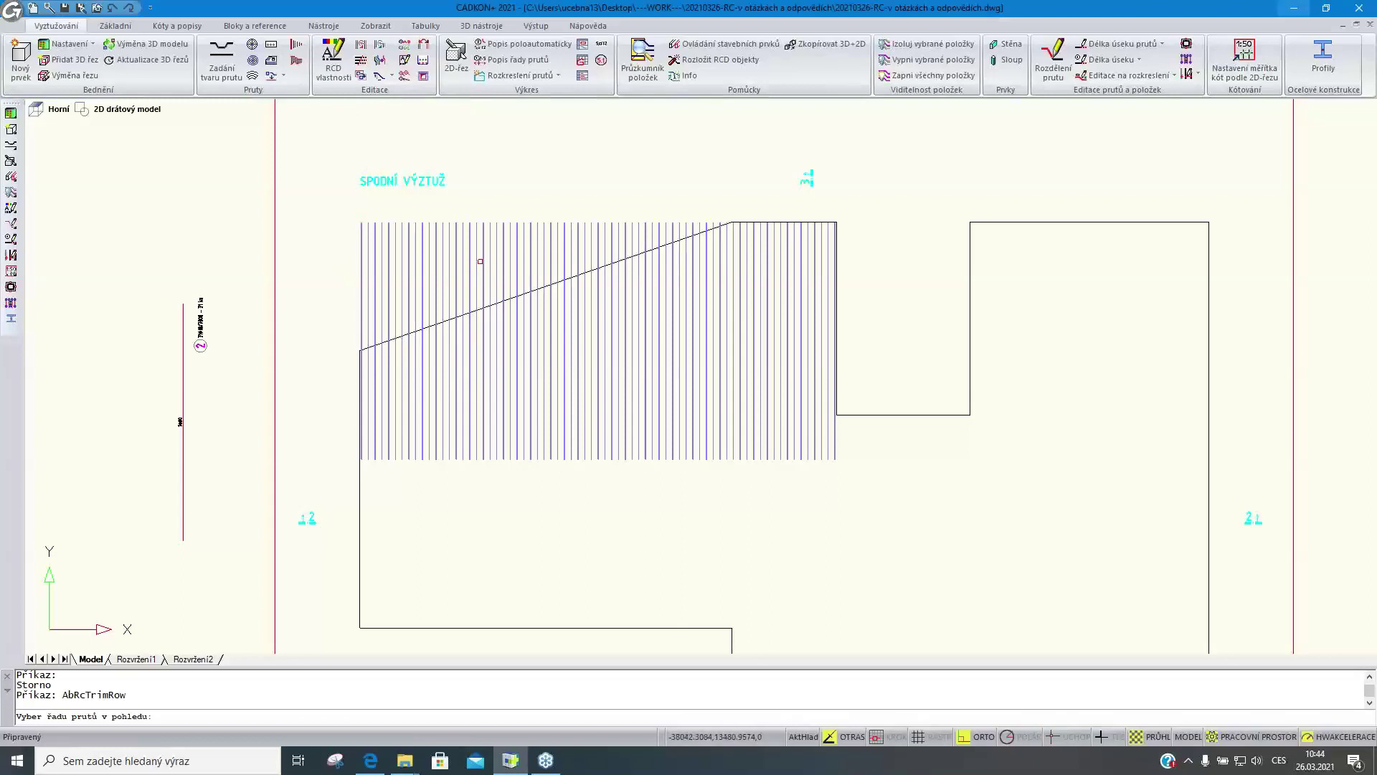
left_click(483, 370)
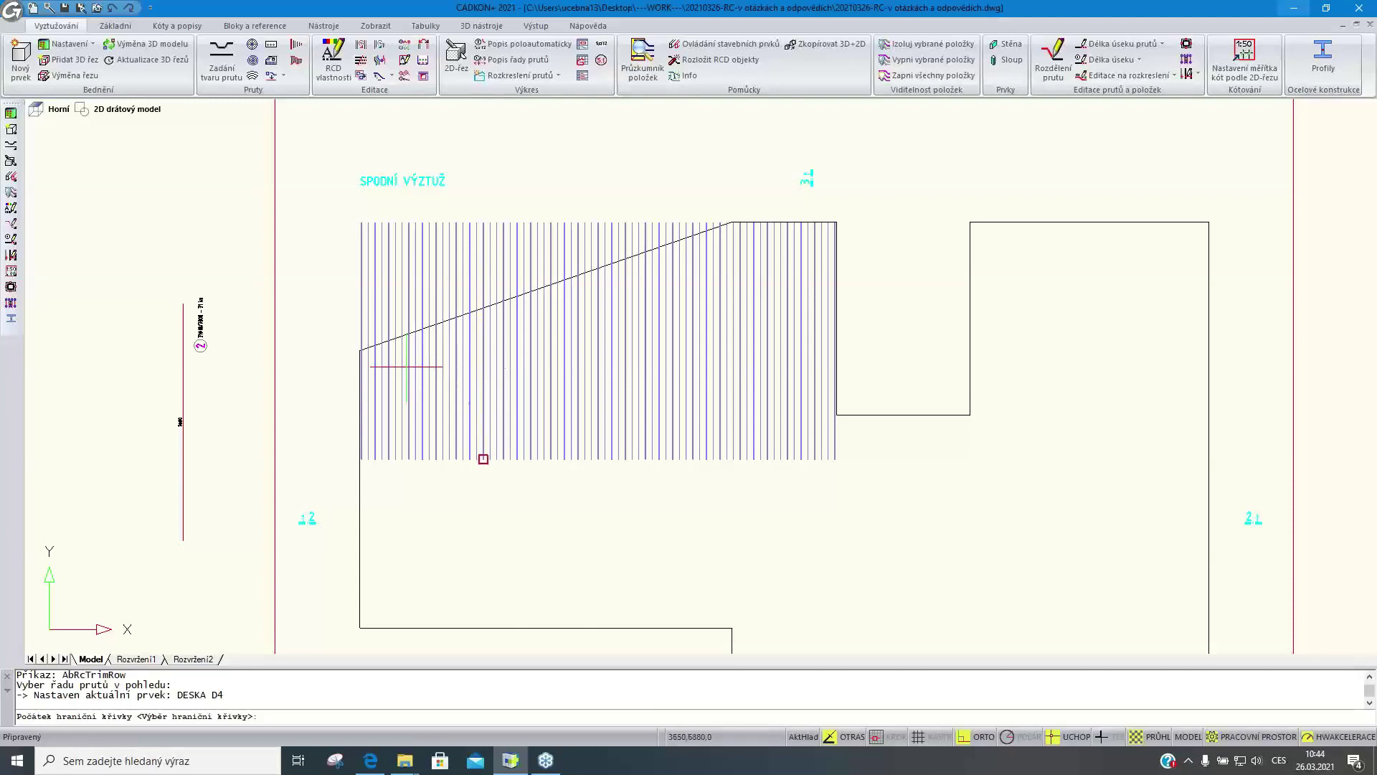
left_click(360, 351)
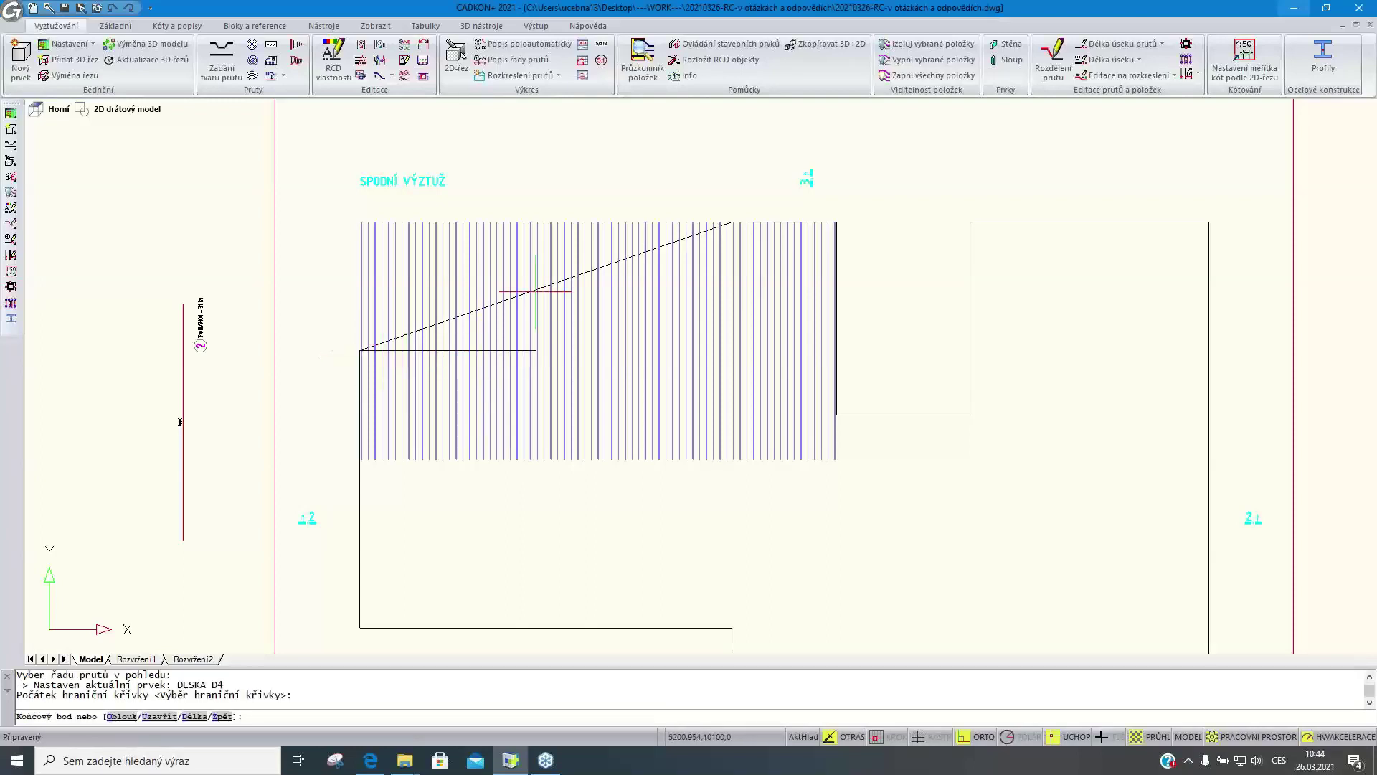
left_click(733, 223)
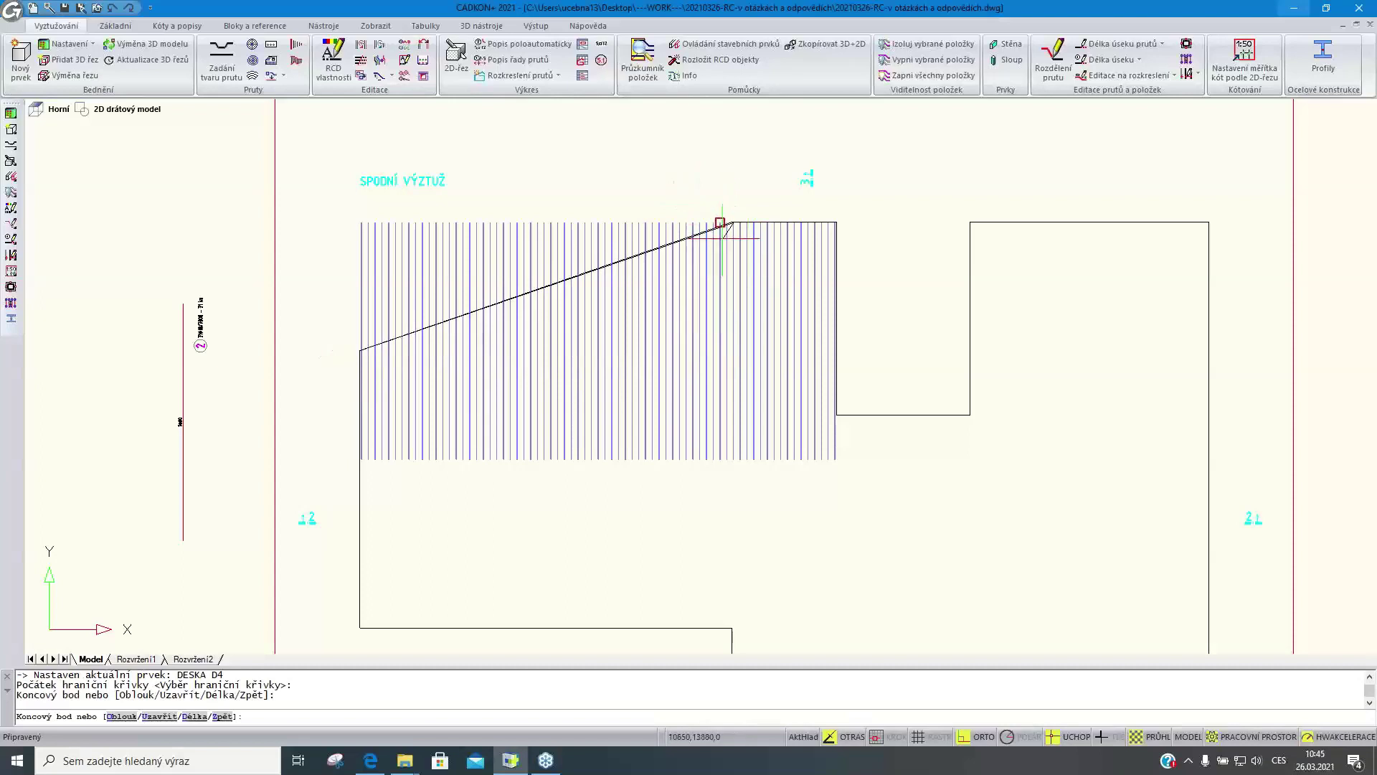
scroll(723, 231, "up", 4)
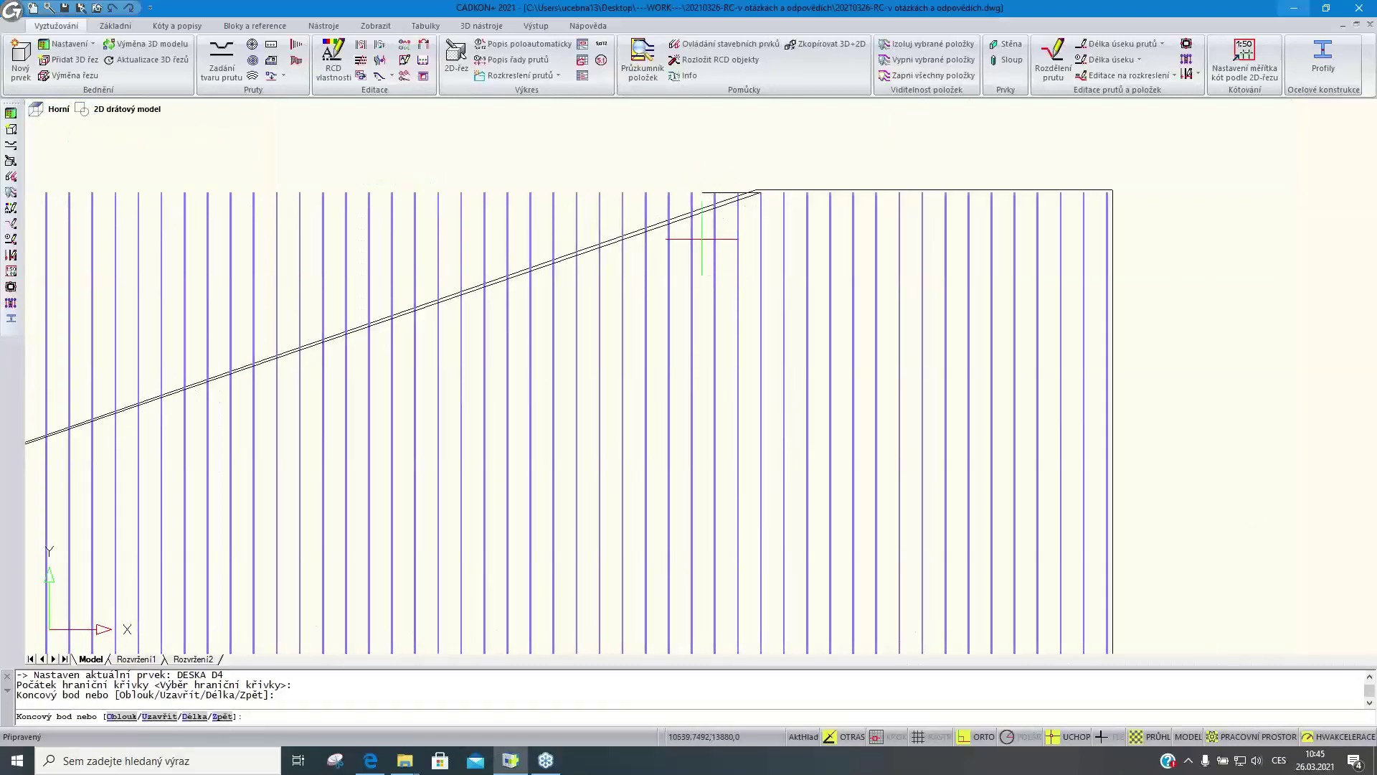
type("z")
key("Return")
left_click(754, 190)
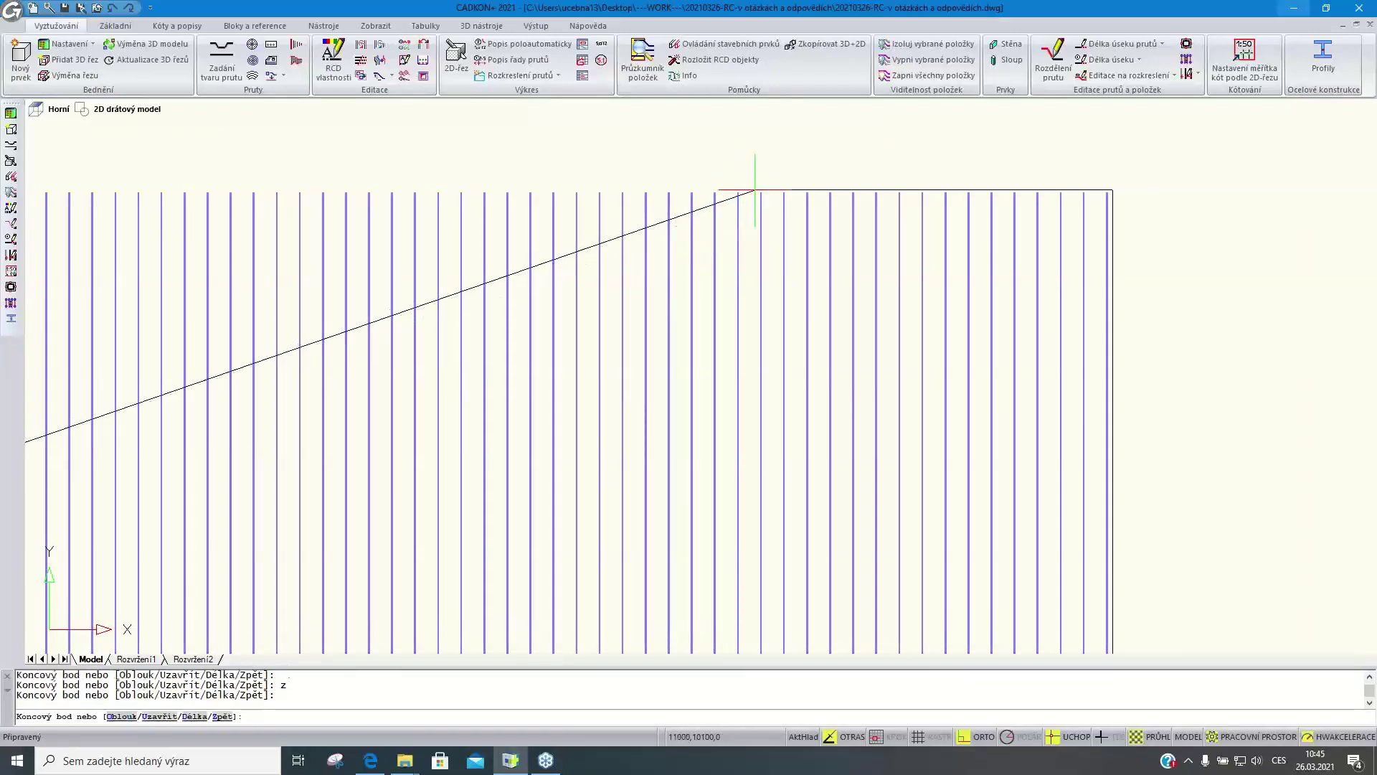
scroll(719, 274, "down", 3)
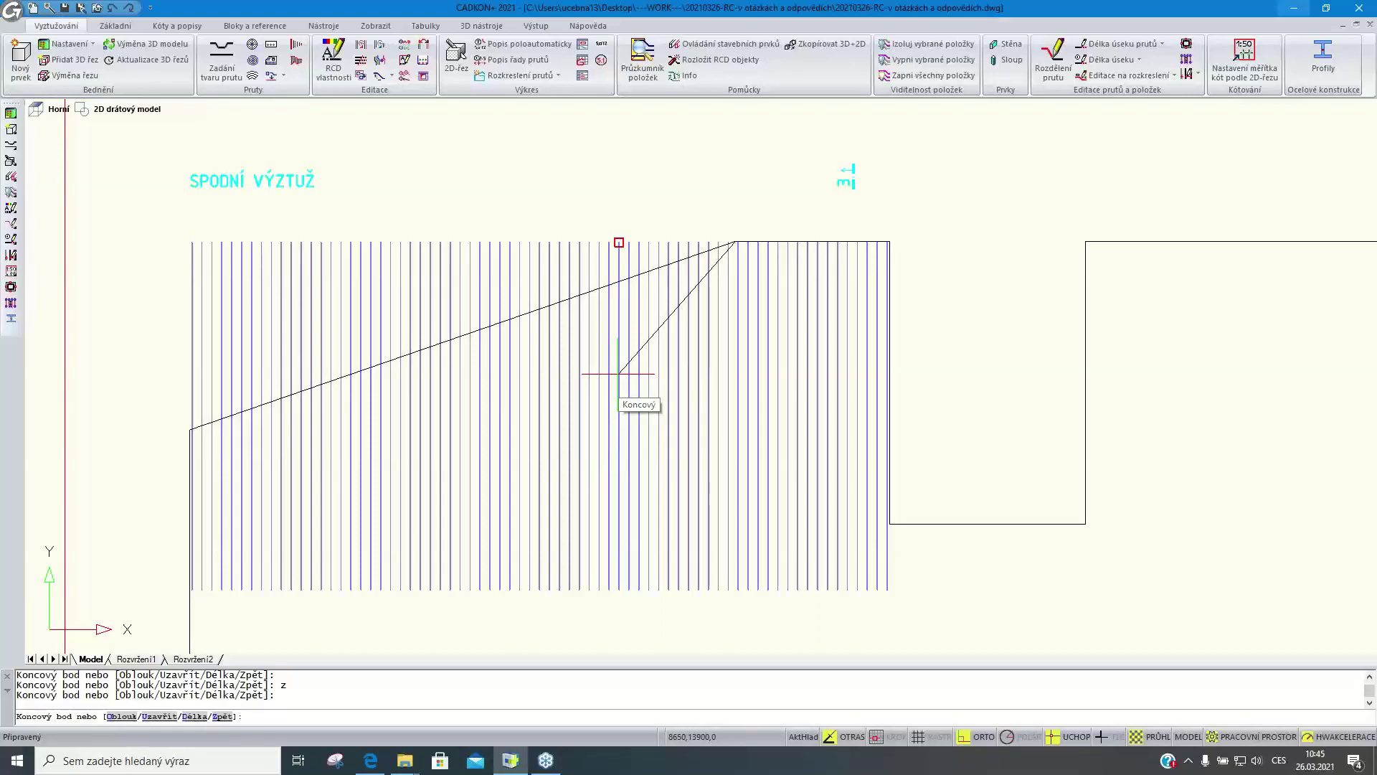
Accept the boundary line and choose the upper bar ends as the modified side to complete the row trim
key("Return")
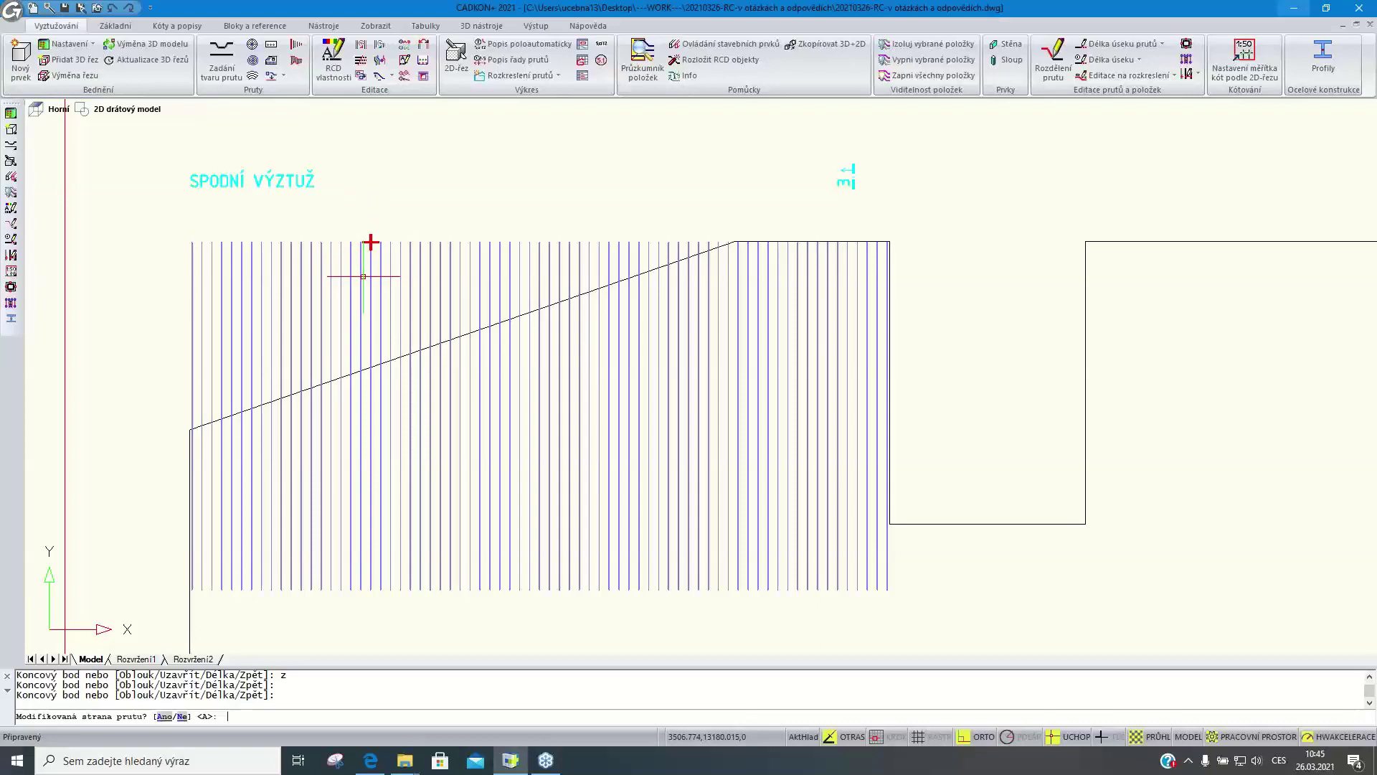
key("Return")
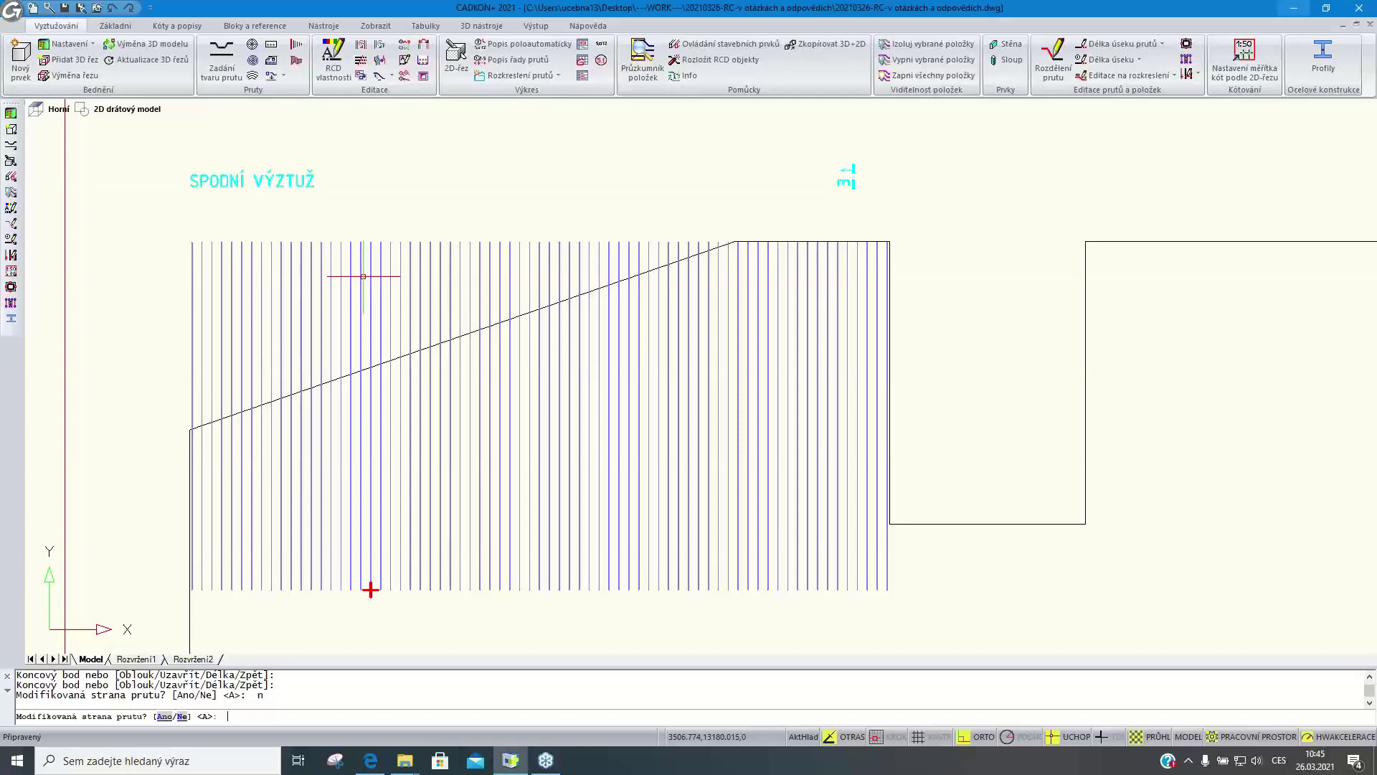
key("Return")
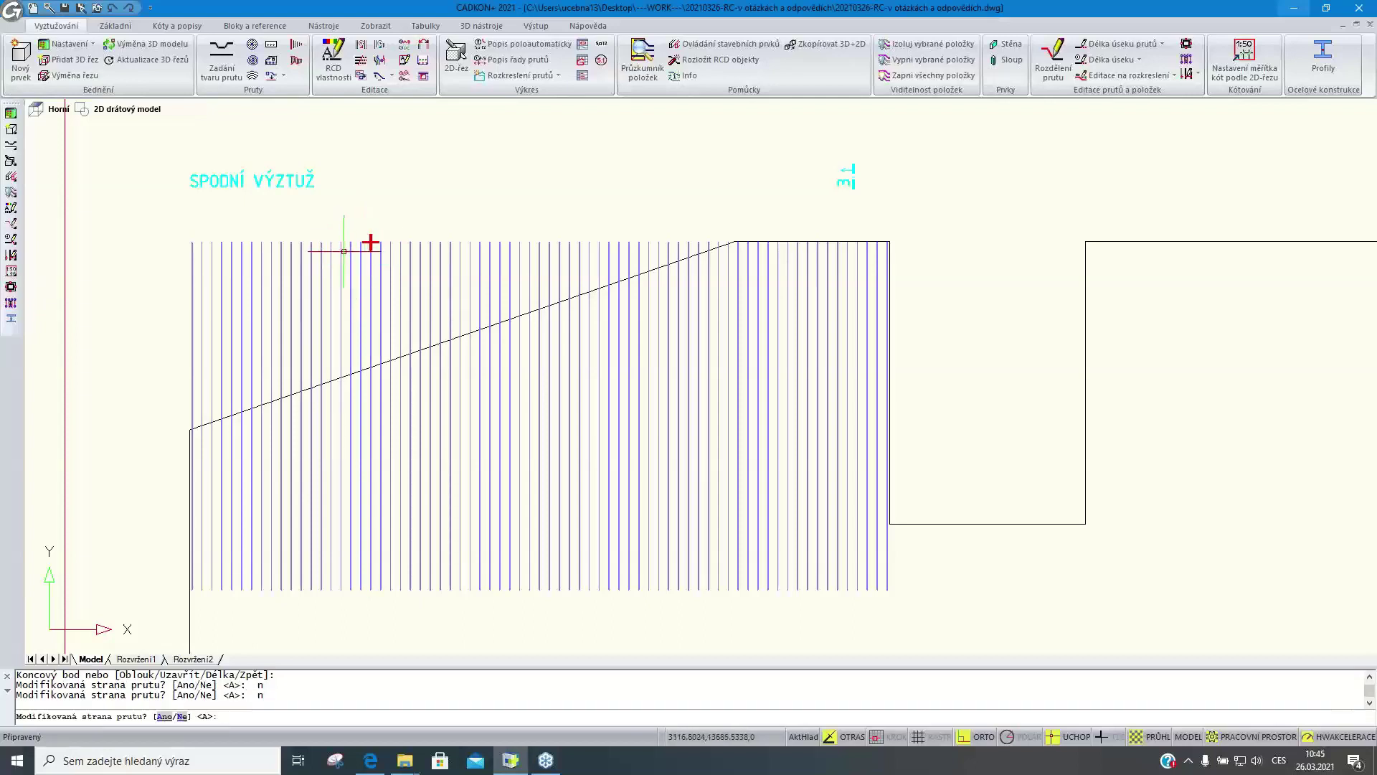
key("Return")
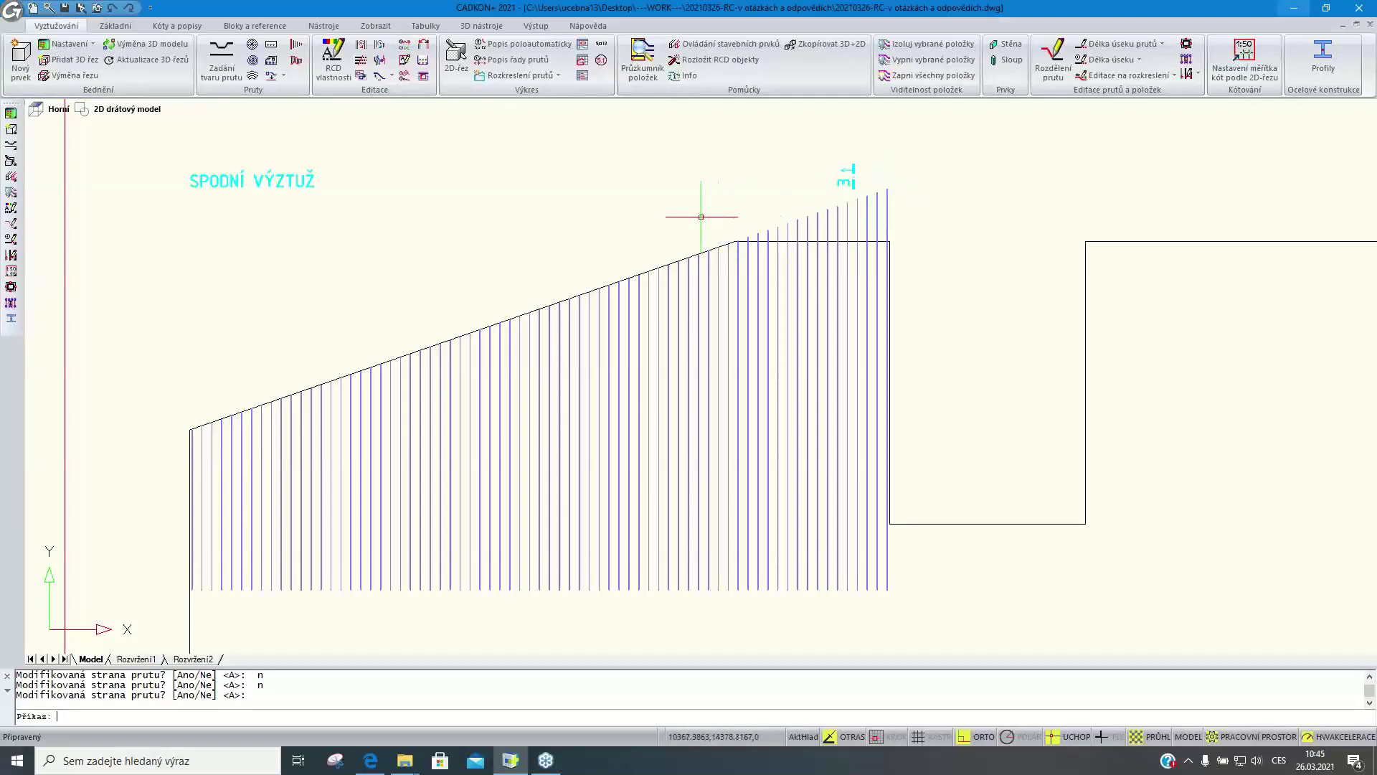
Draw a polyline from the lower corner of the slab's slanted edge through its upper corner to the end of the adjoining horizontal edge
type("K")
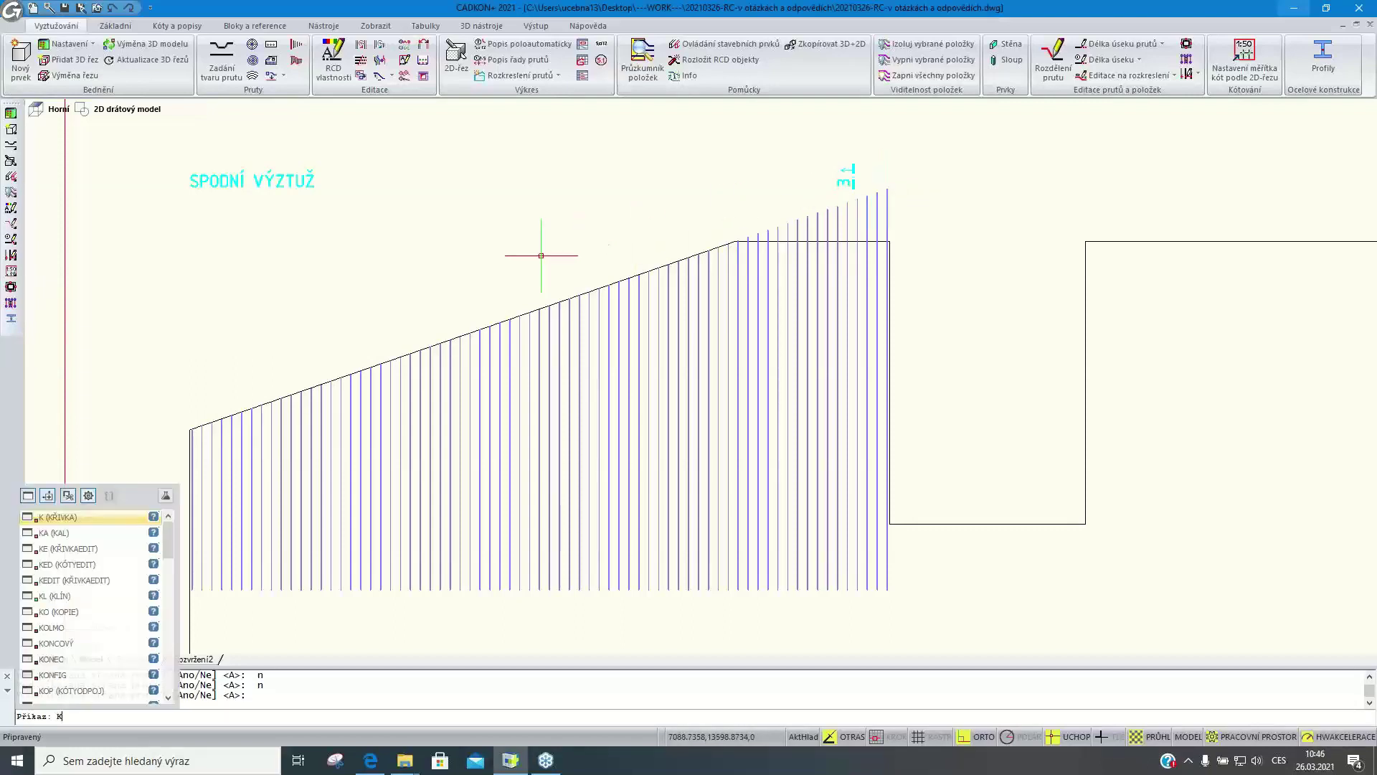
key("Return")
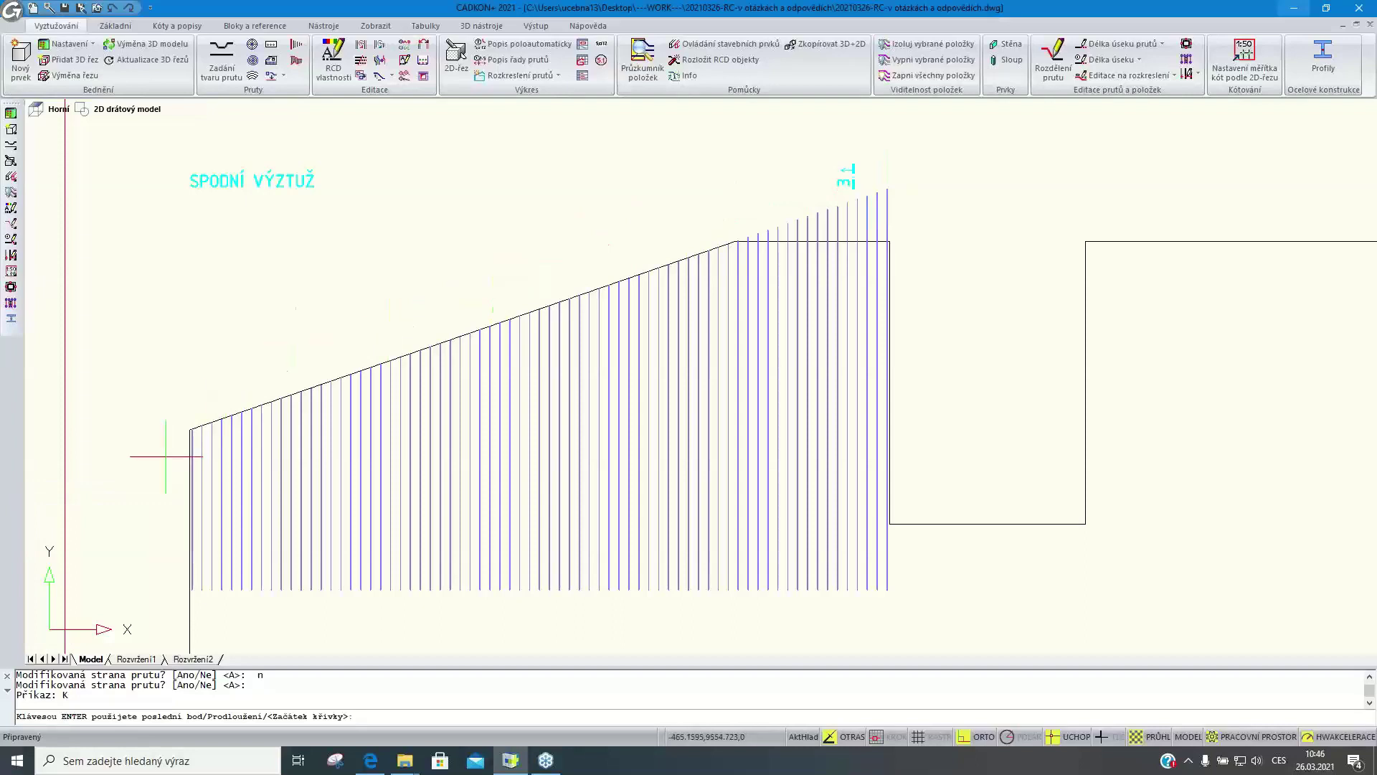
left_click(190, 431)
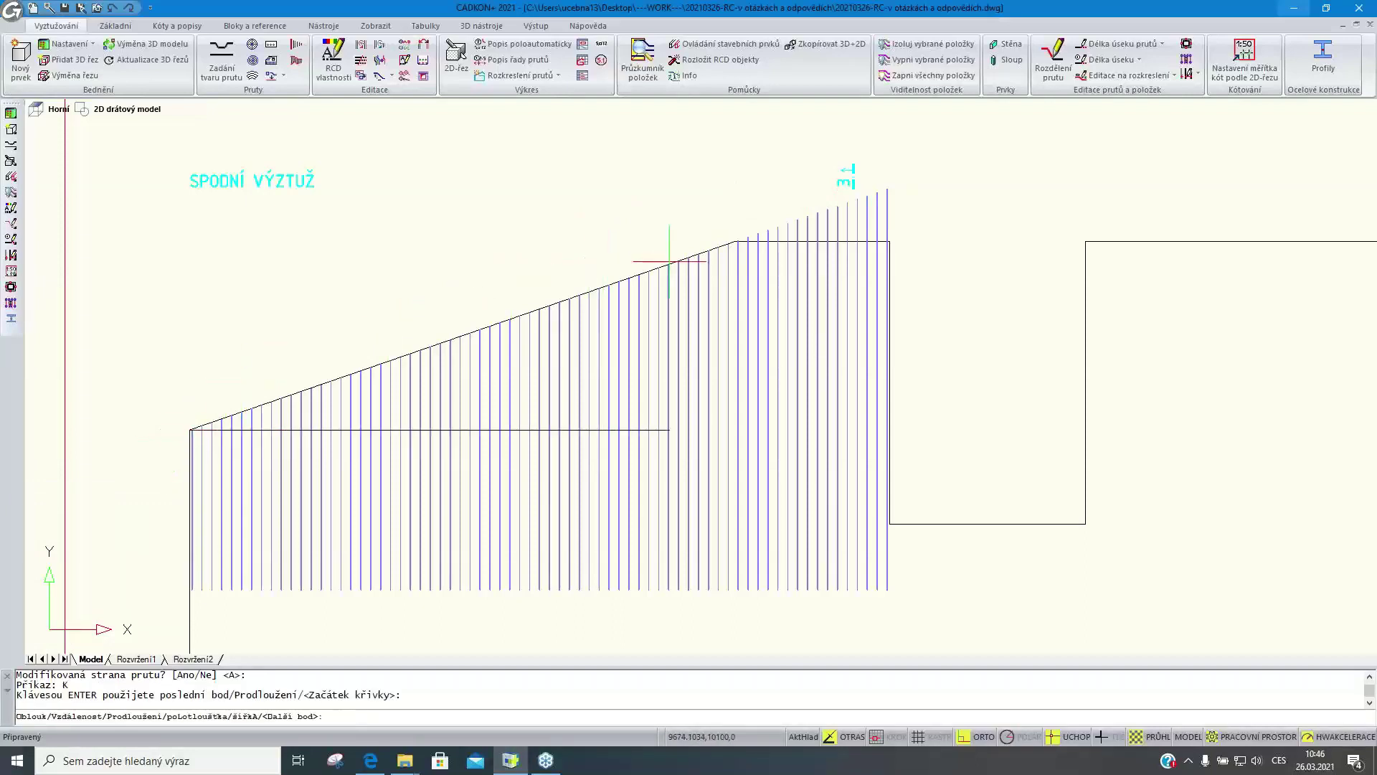
scroll(726, 252, "up", 3)
scroll(726, 252, "up", 1)
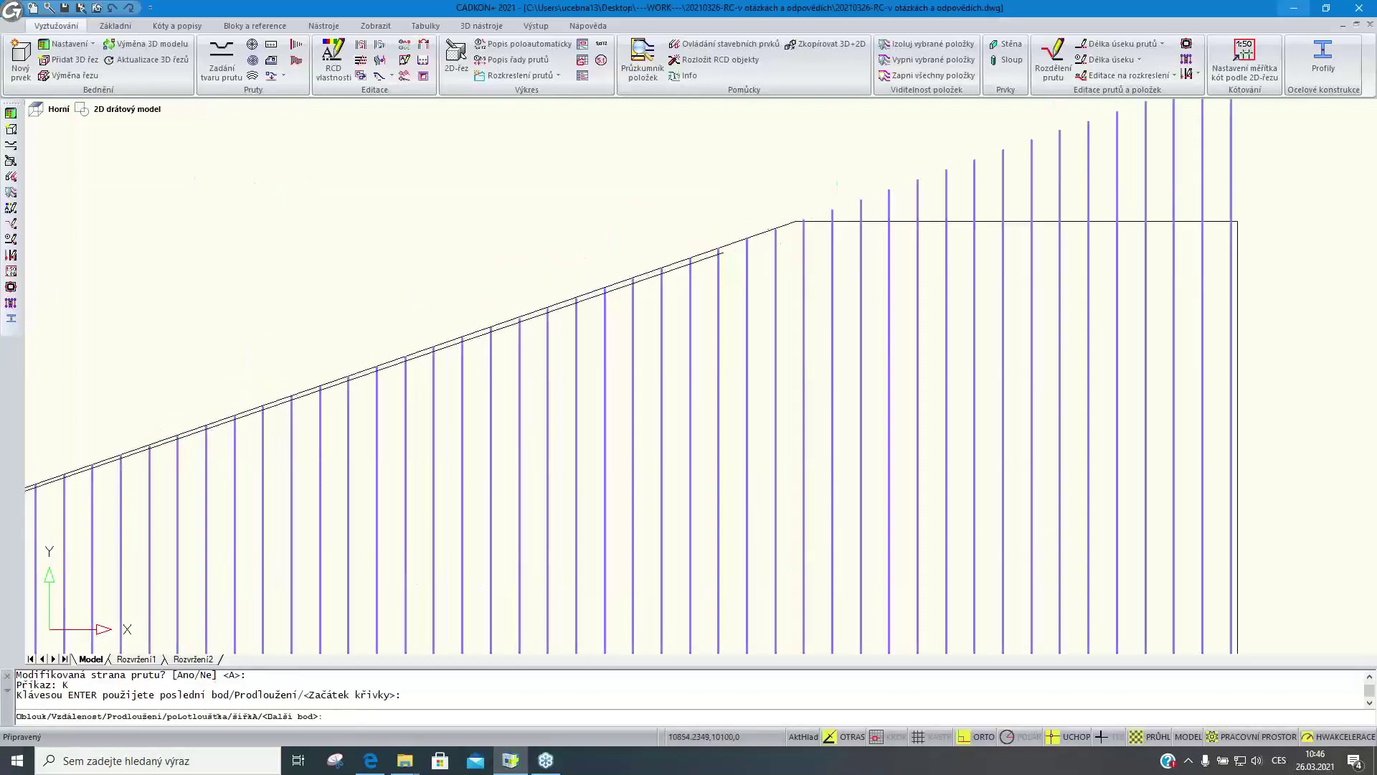
left_click(794, 222)
scroll(691, 295, "down", 3)
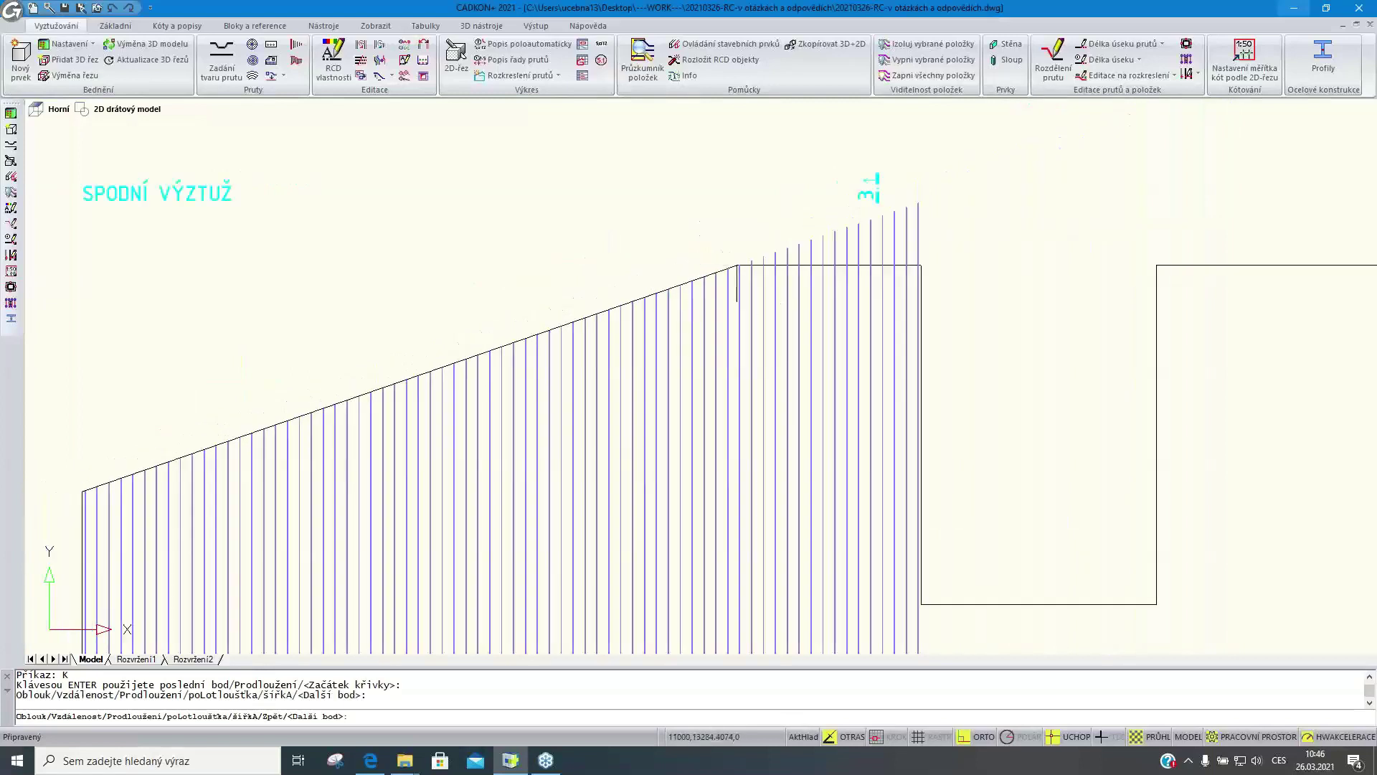
left_click(920, 265)
key("Return")
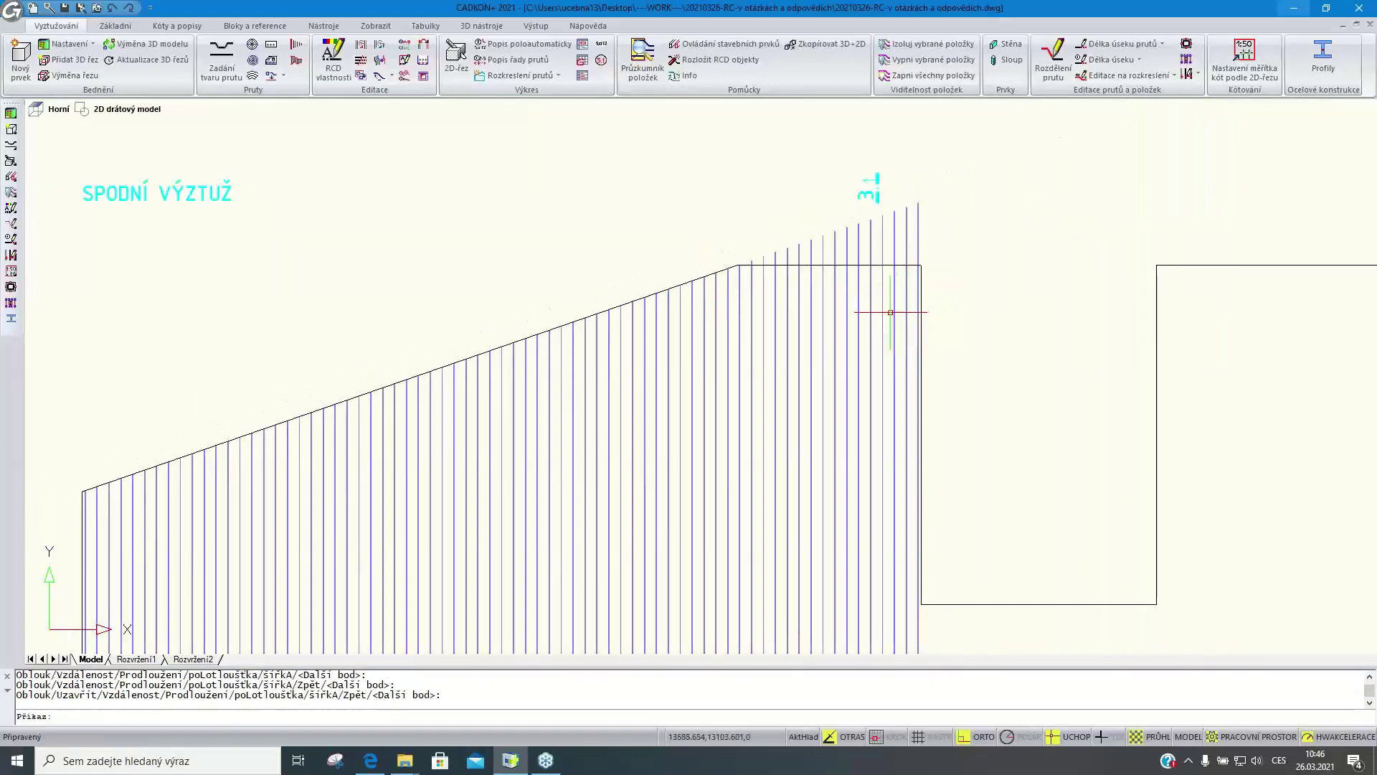
Offset the polyline along the slab's slanted and horizontal edges by 50
left_click(115, 26)
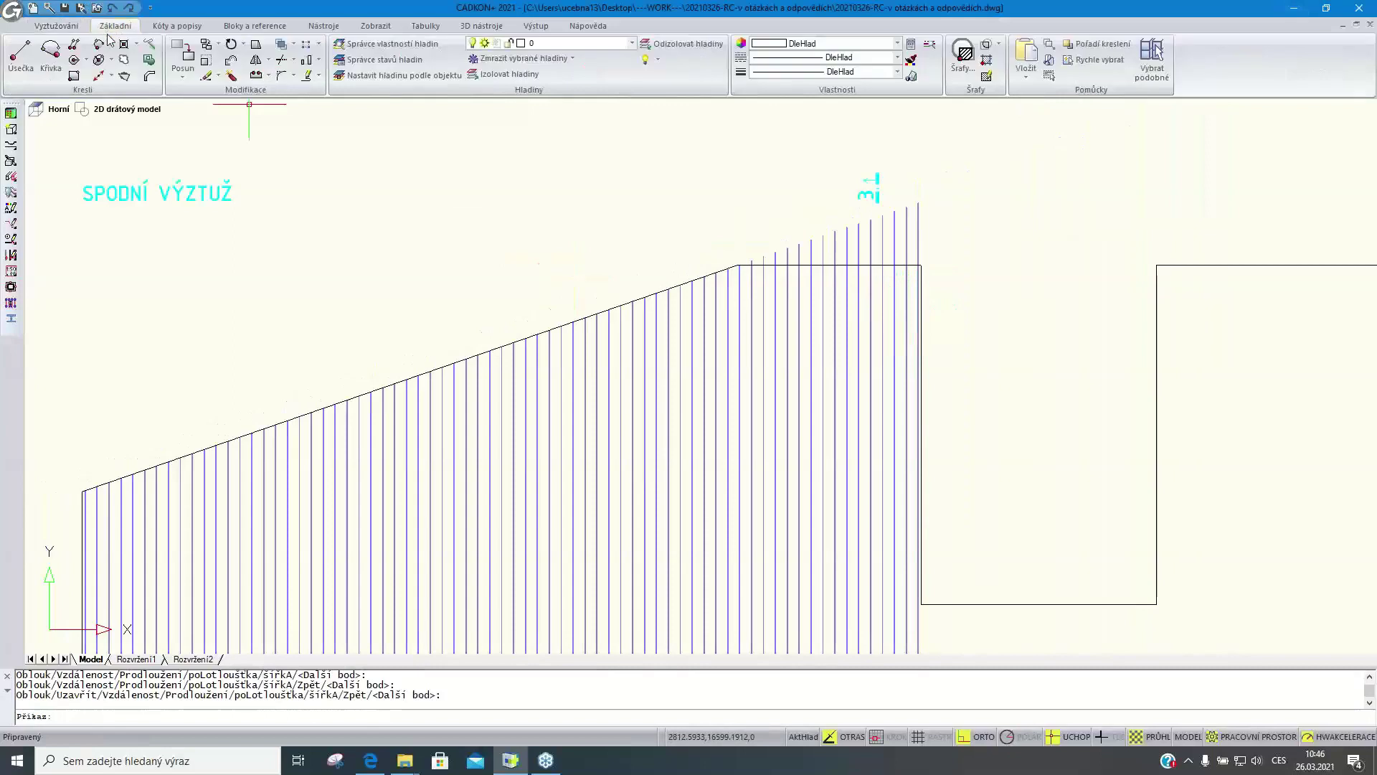
left_click(231, 64)
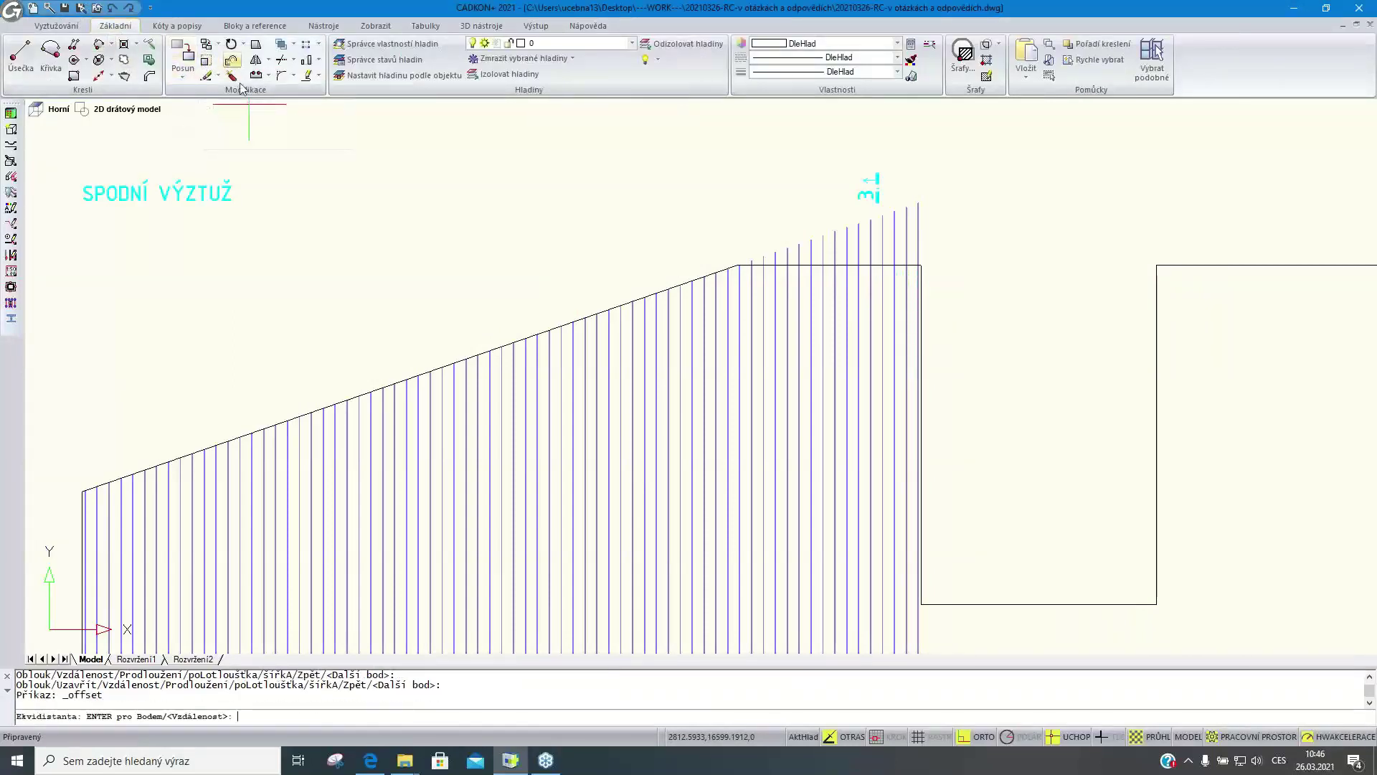
type("50")
key("Return")
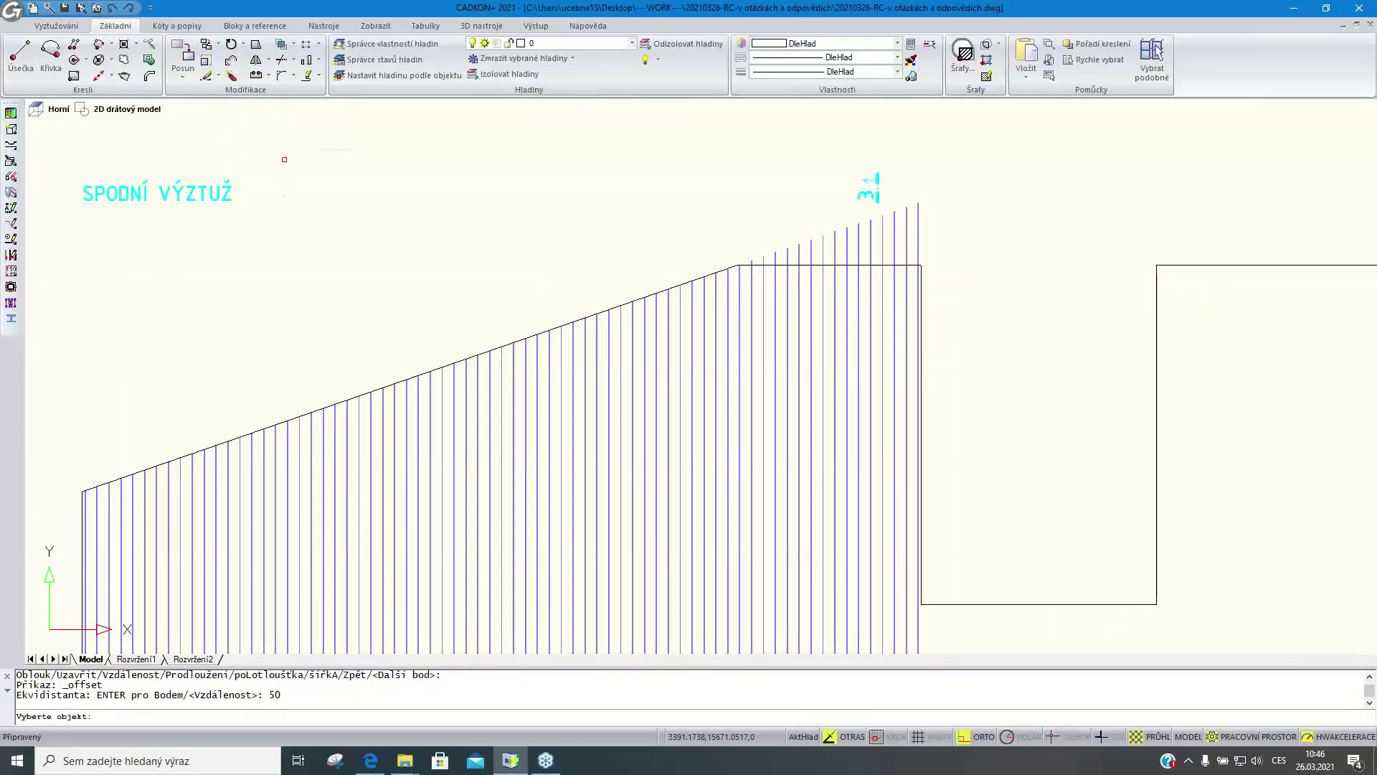
left_click(886, 265)
left_click(890, 281)
key("Return")
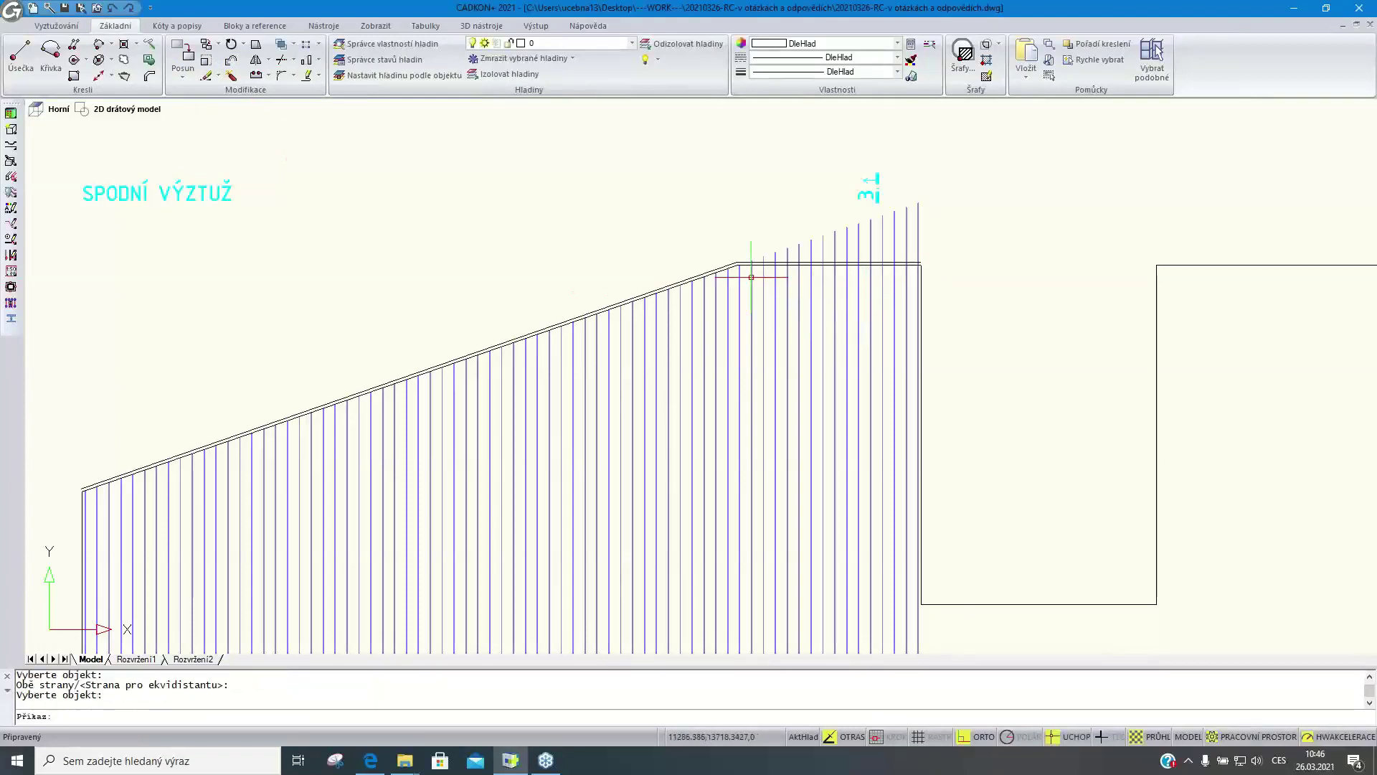
Trim the upper ends of the SPODNÍ VÝZTUŽ bar row by selecting the polyline along the slab edges as the boundary curve
left_click(69, 27)
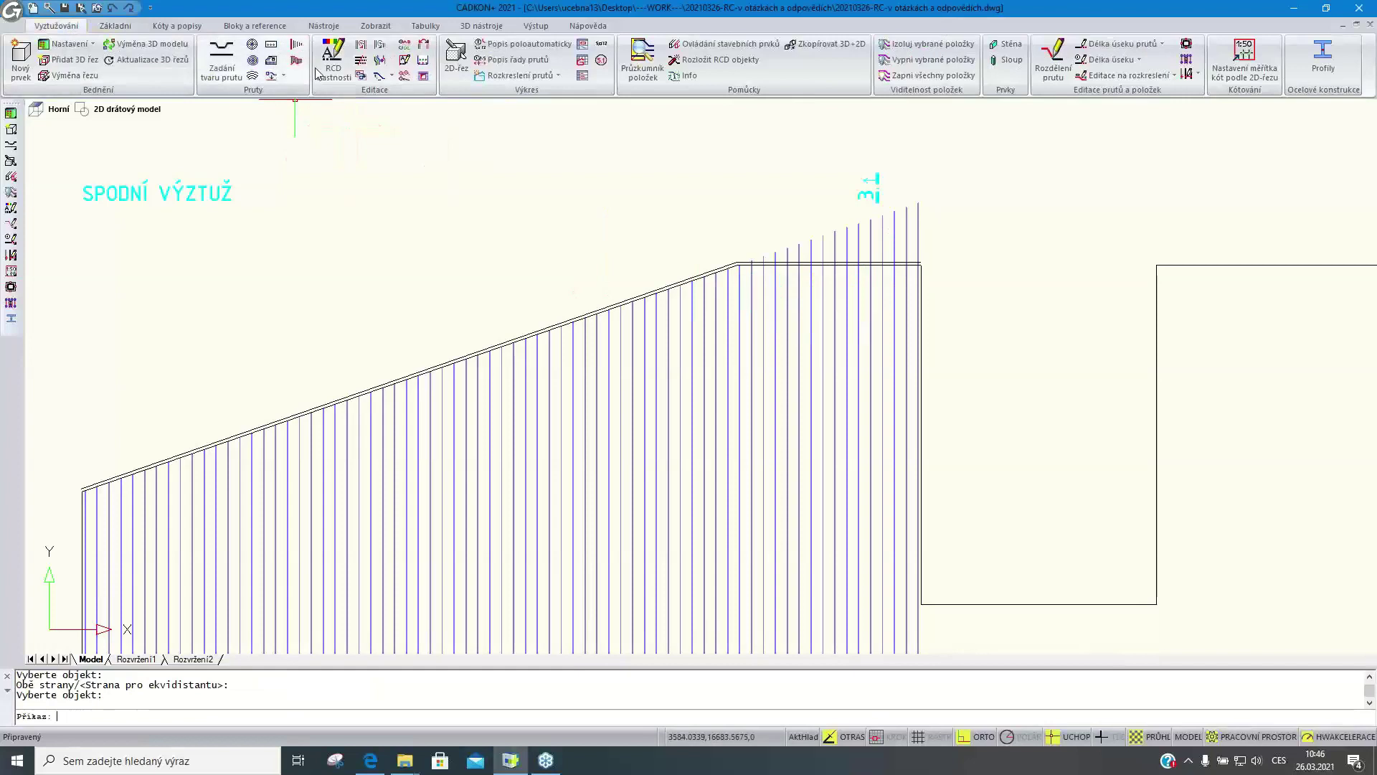
left_click(361, 60)
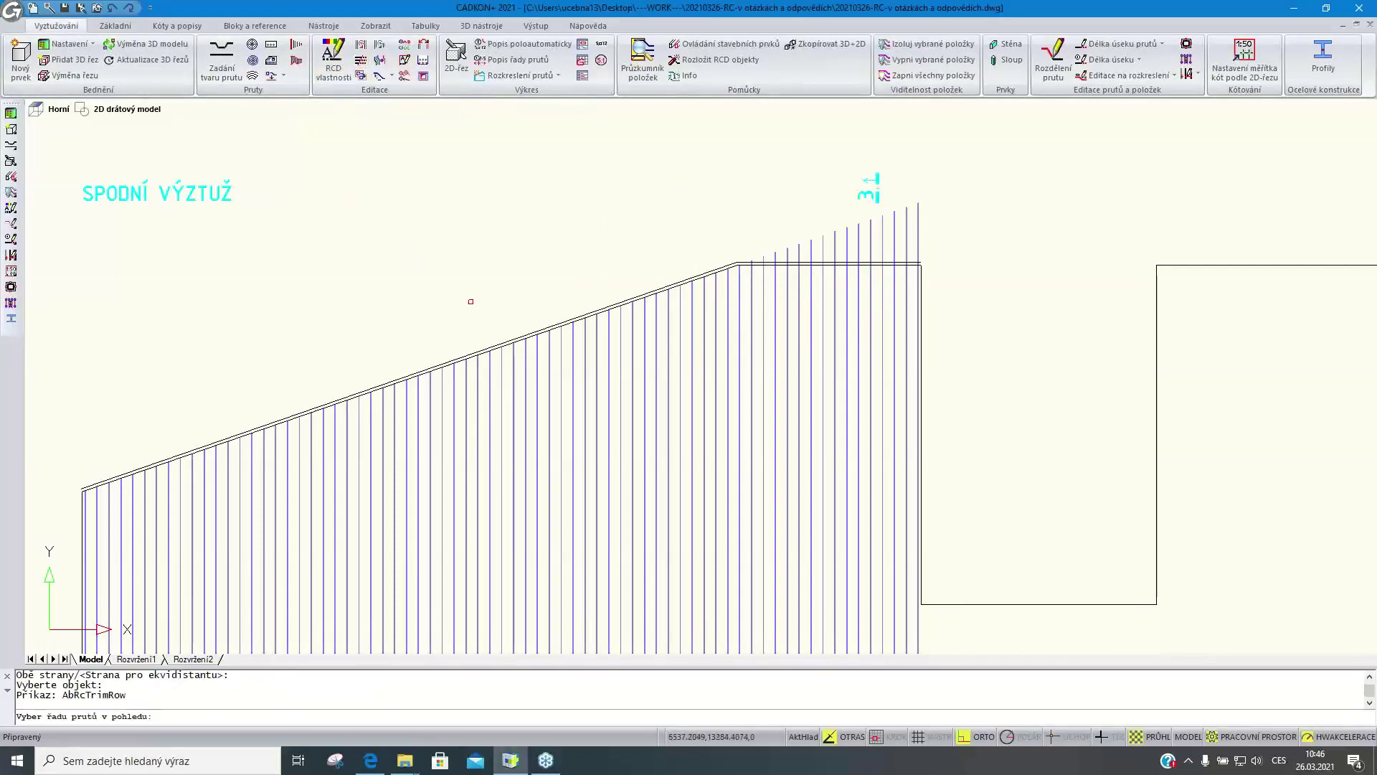
left_click(690, 345)
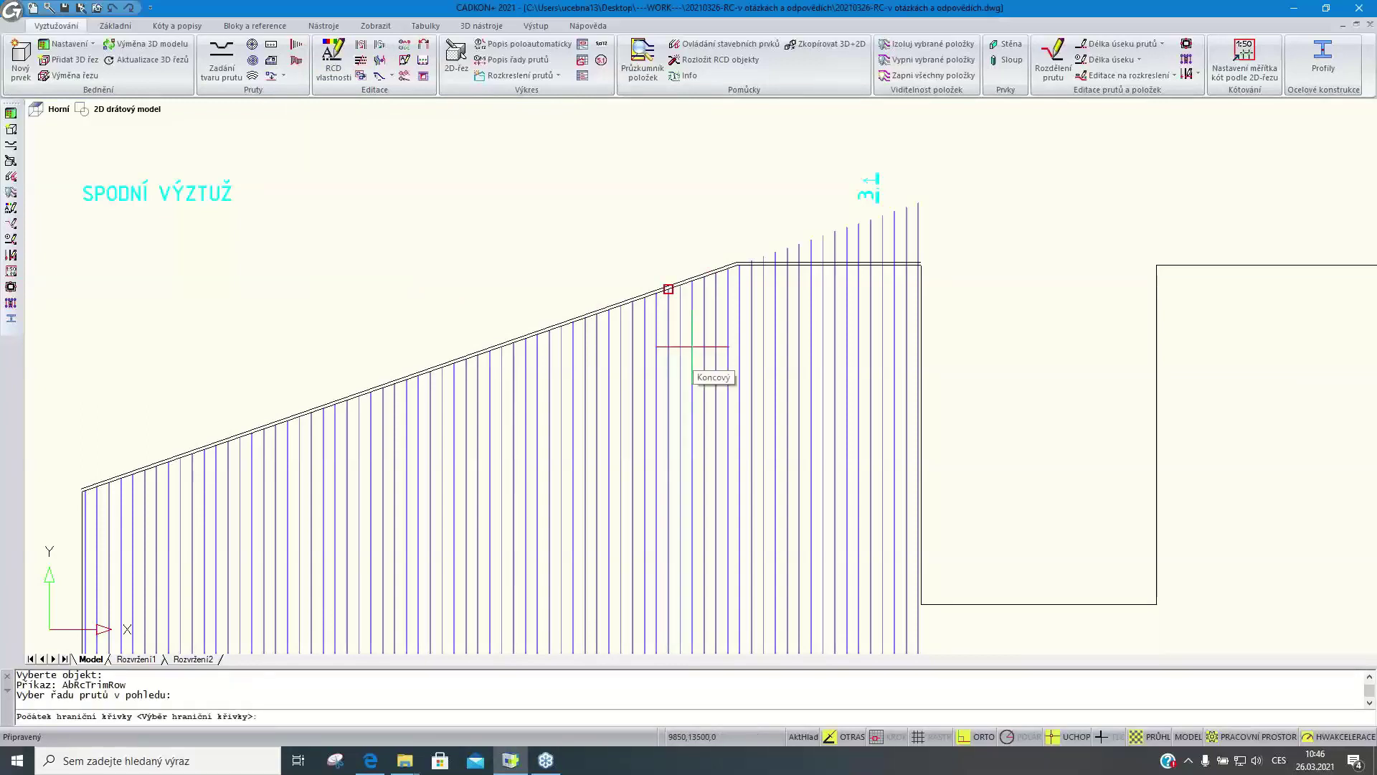
key("Return")
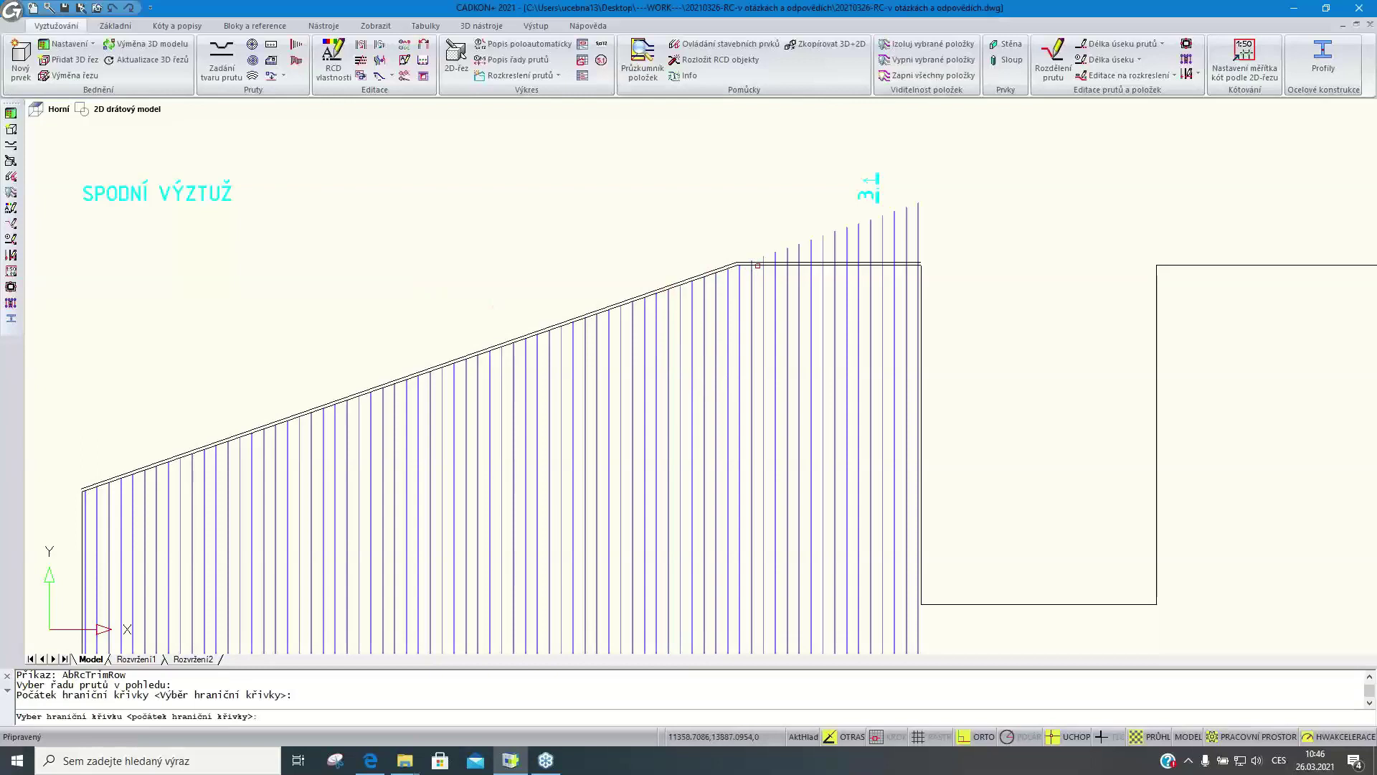
left_click(757, 265)
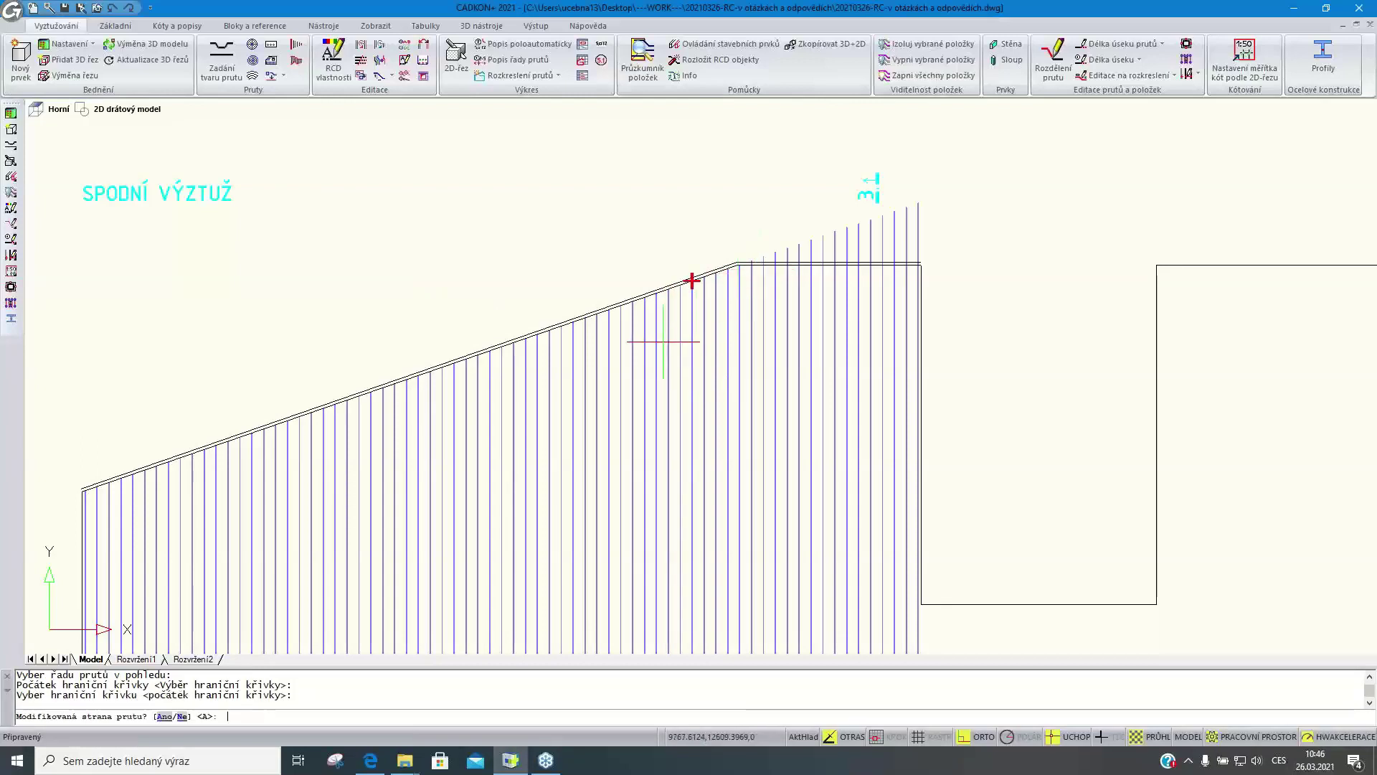
key("Return")
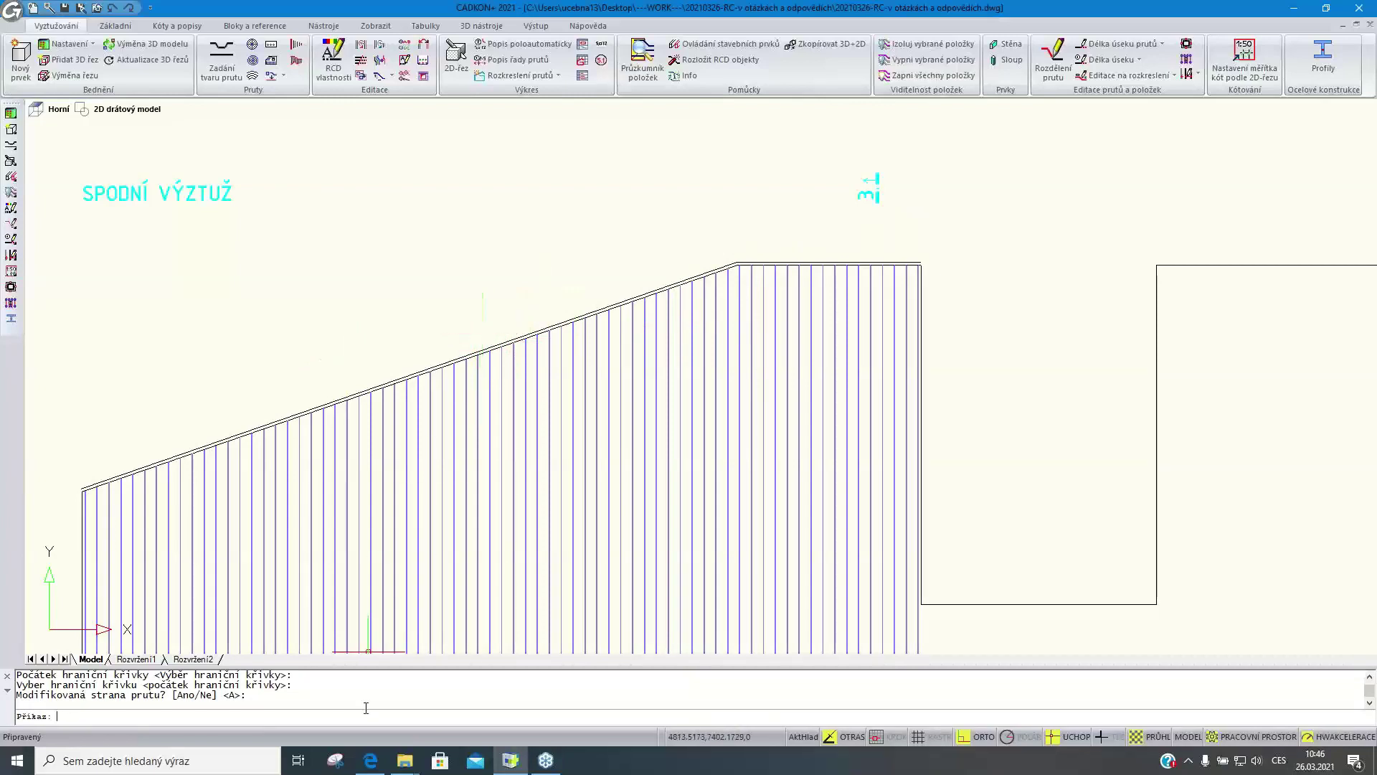
Consult the presentation's list of topics and switch back to the CADKON+ drawing
left_click(373, 751)
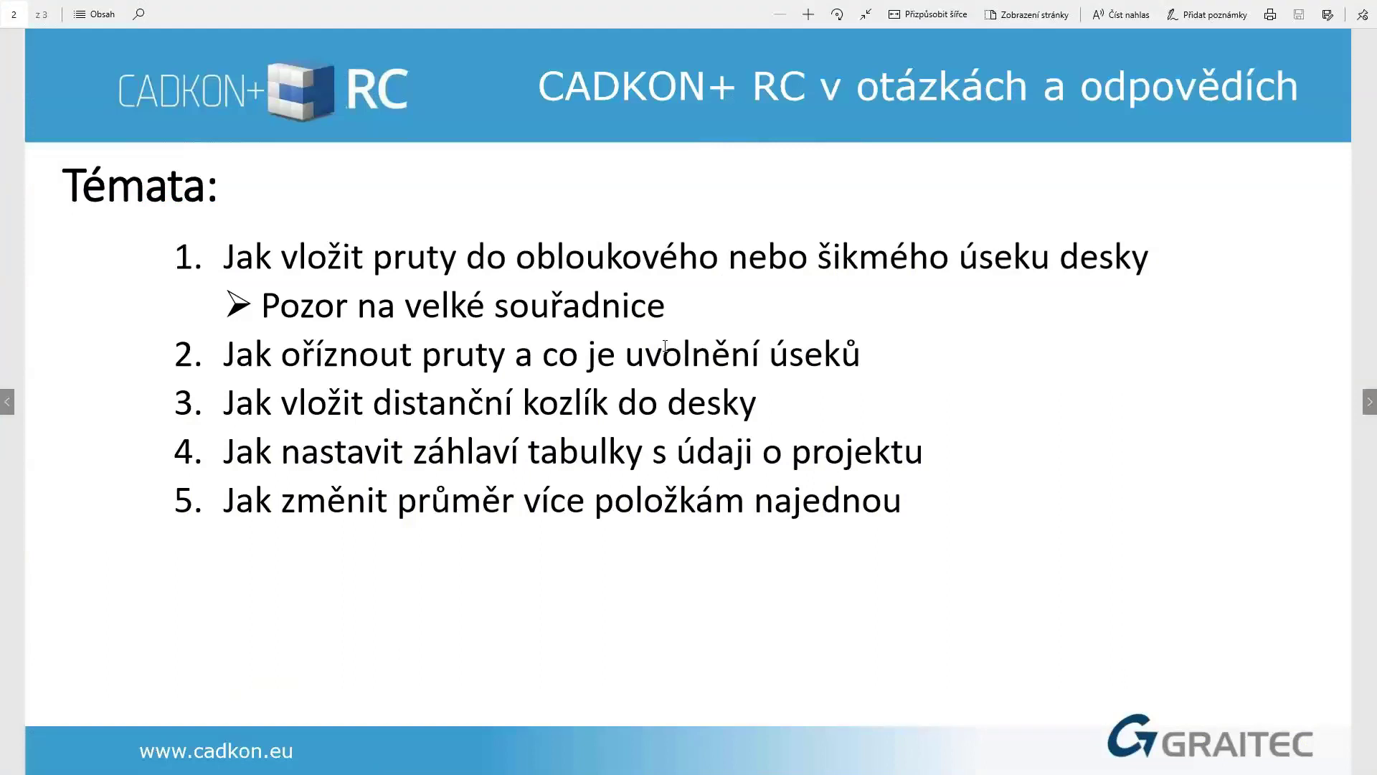
key("alt+Tab")
Turn off the display of the blue bar row in the HORNÍ view using the AbRcBarCutVisibilityOff command
scroll(646, 344, "down", 2)
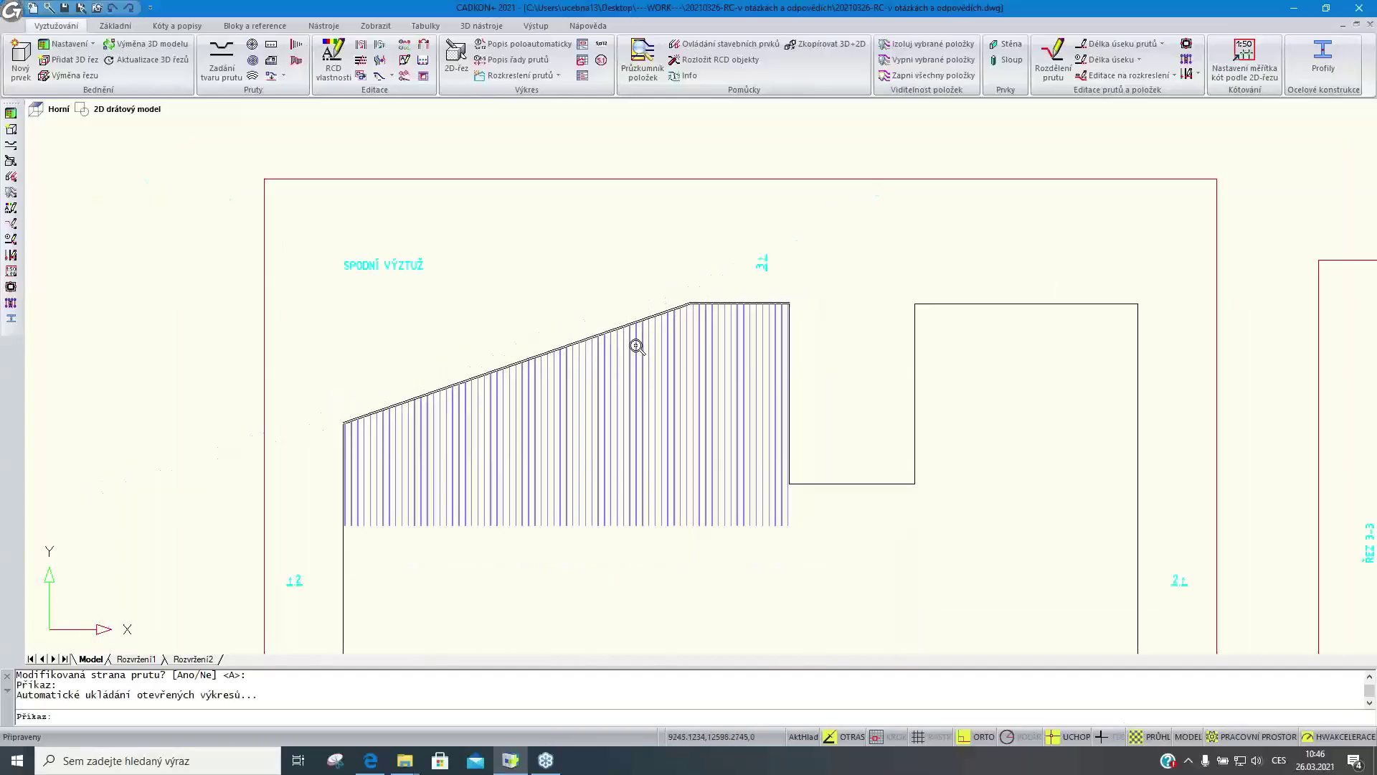
scroll(599, 383, "down", 2)
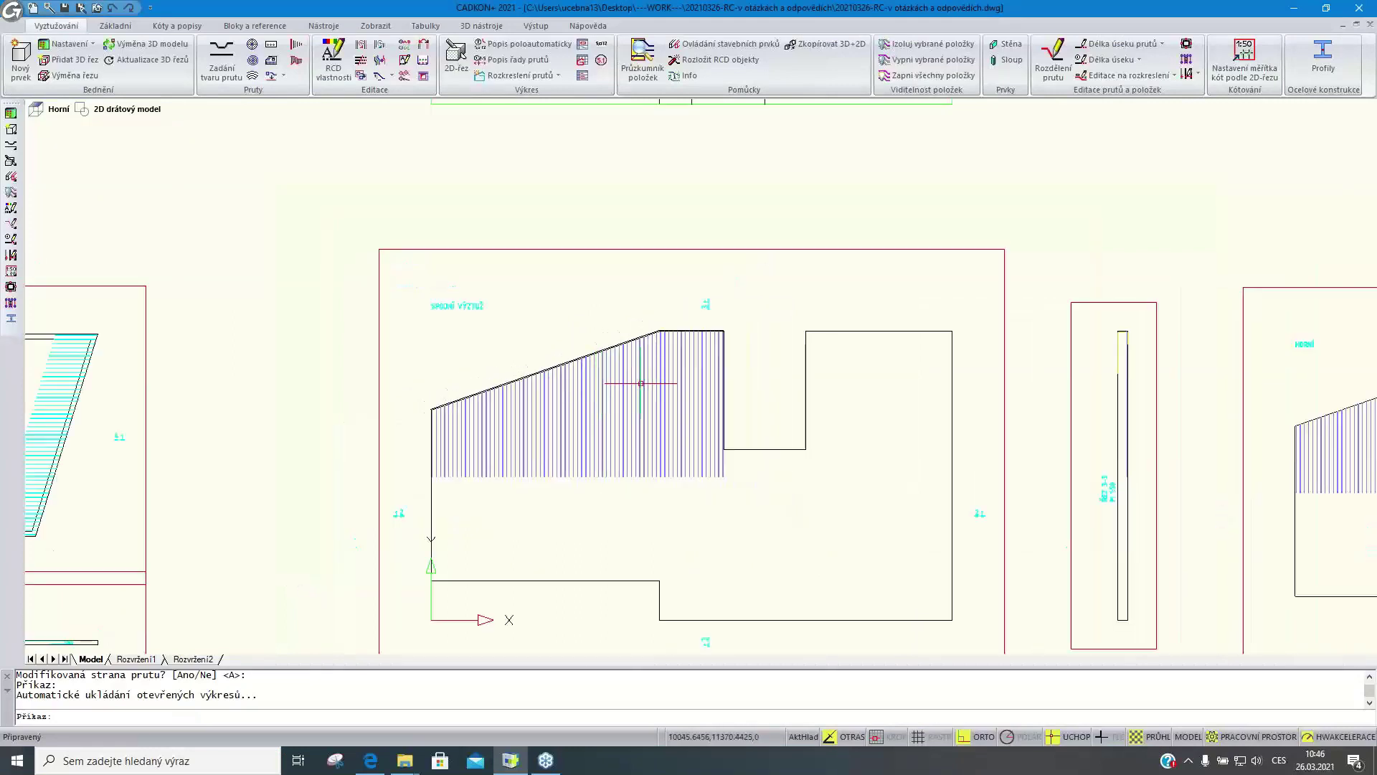
middle_click_drag(649, 382, 412, 315)
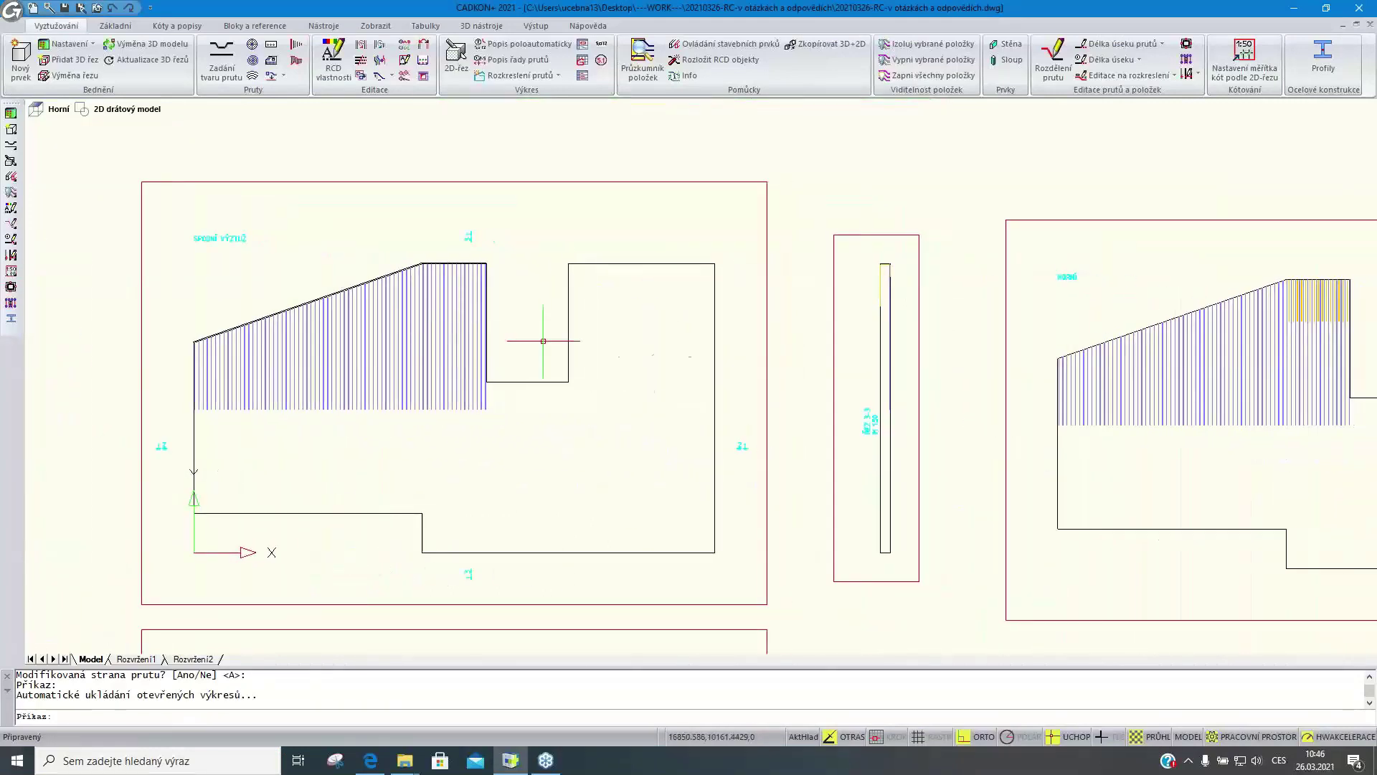
middle_click_drag(892, 381, 567, 395)
scroll(566, 394, "down", 2)
scroll(482, 385, "up", 2)
scroll(488, 369, "down", 2)
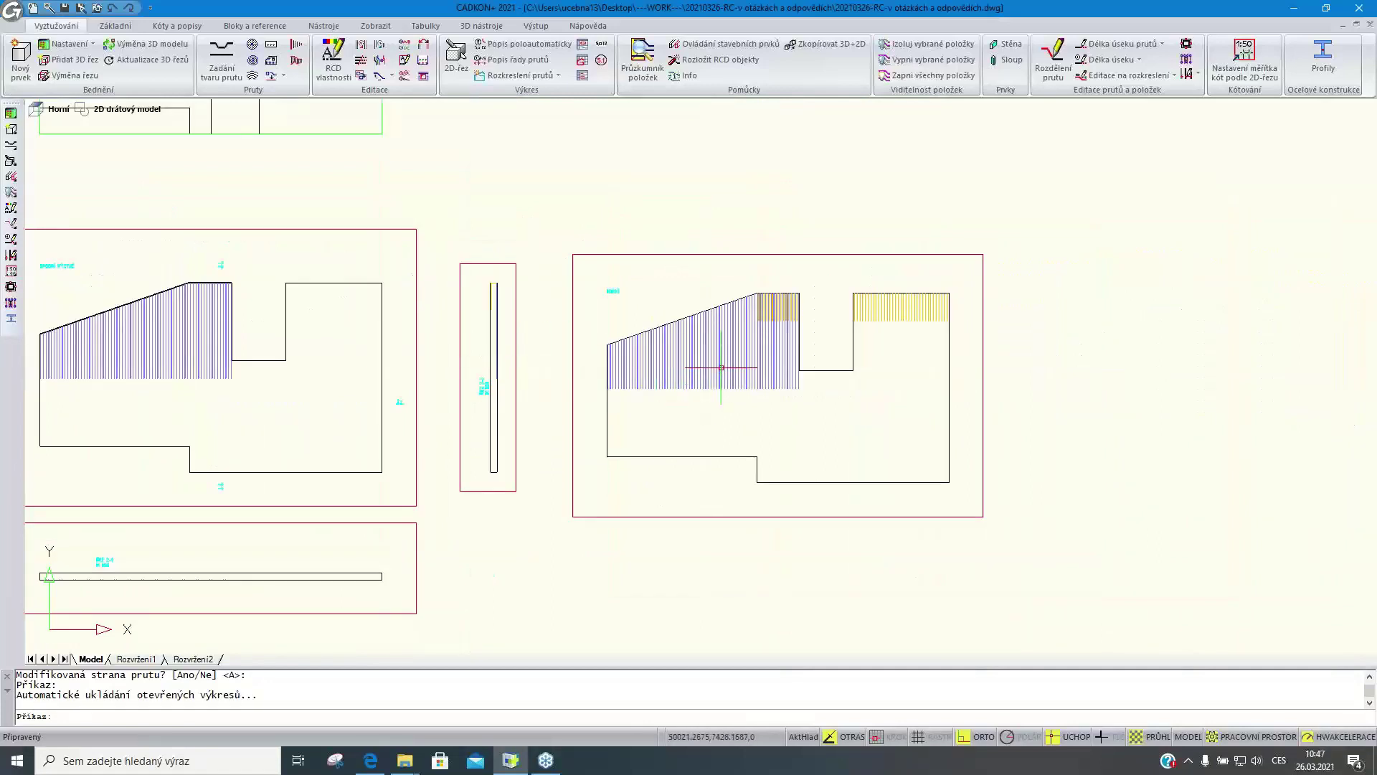
scroll(723, 343, "up", 2)
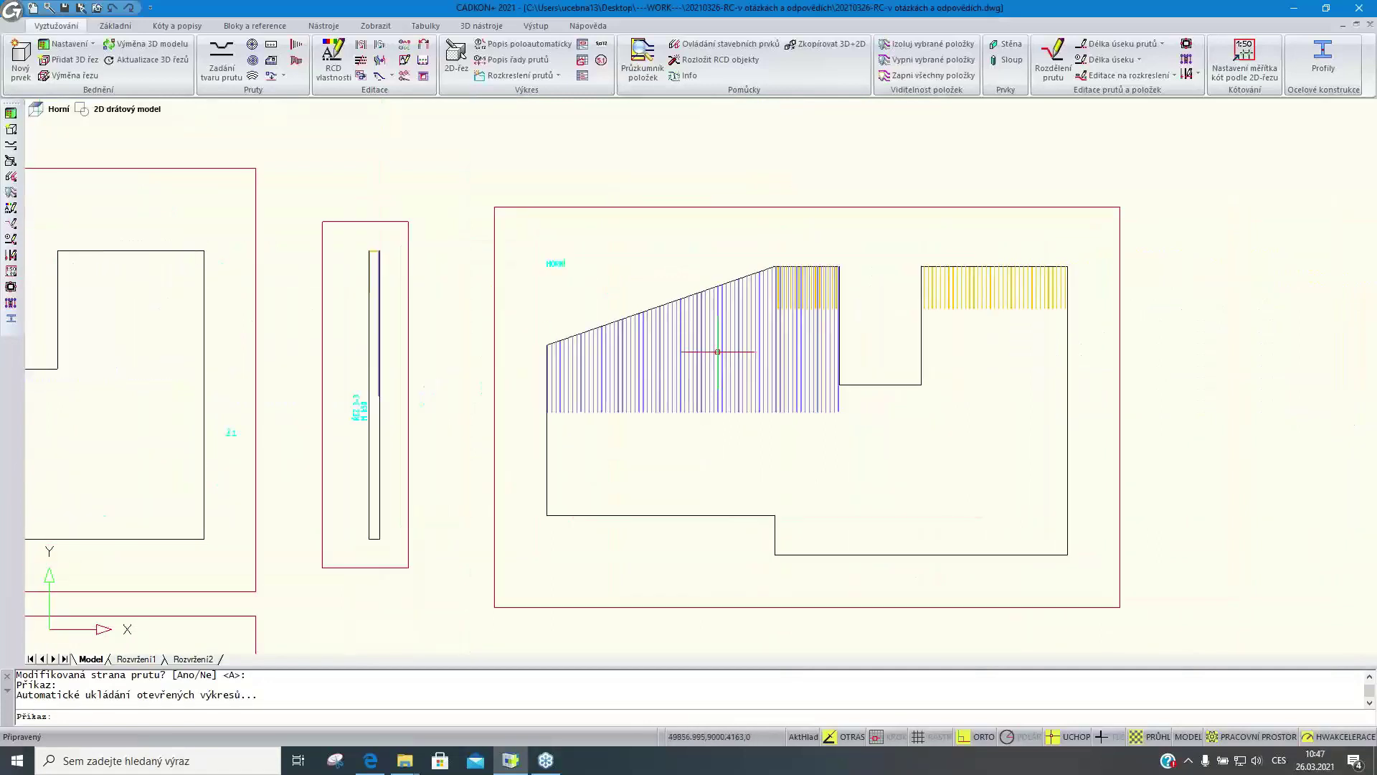
type("AbRbacut")
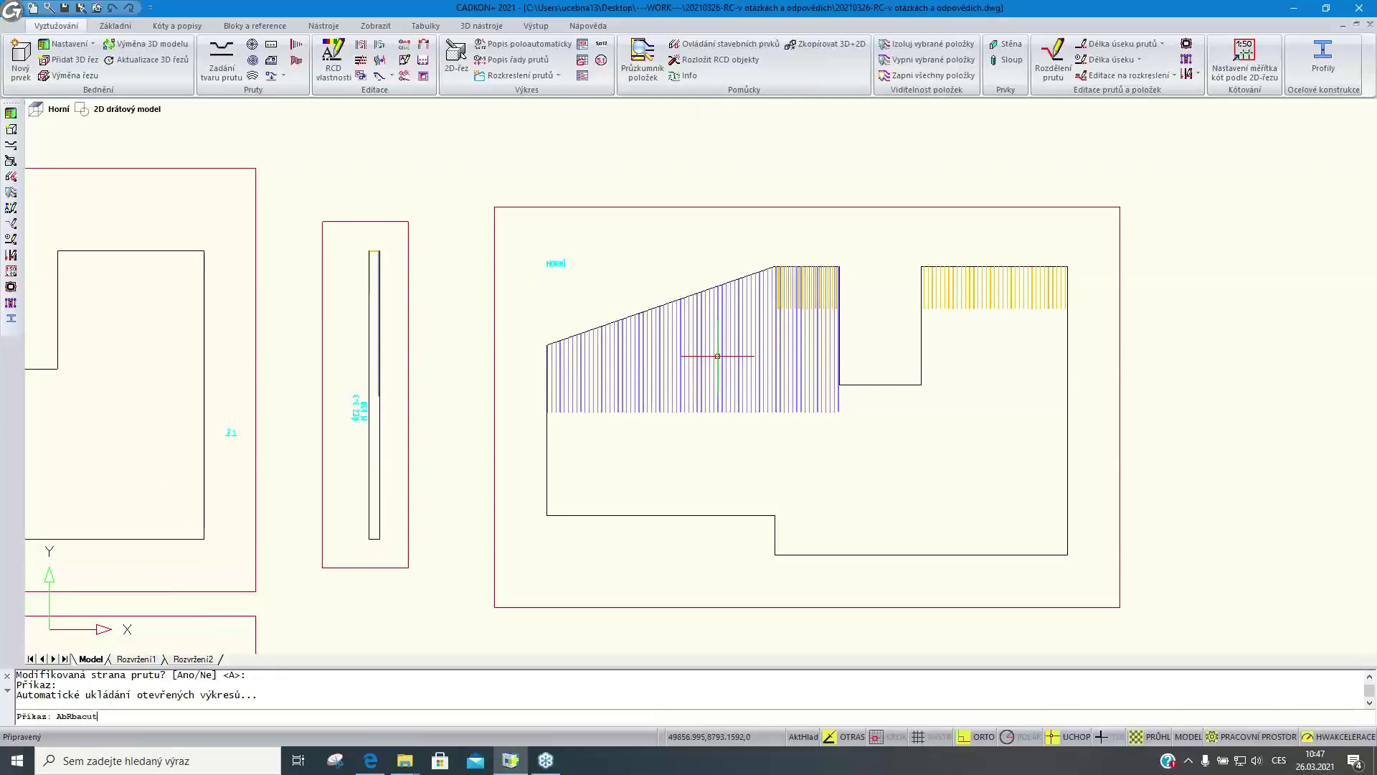
type("rc")
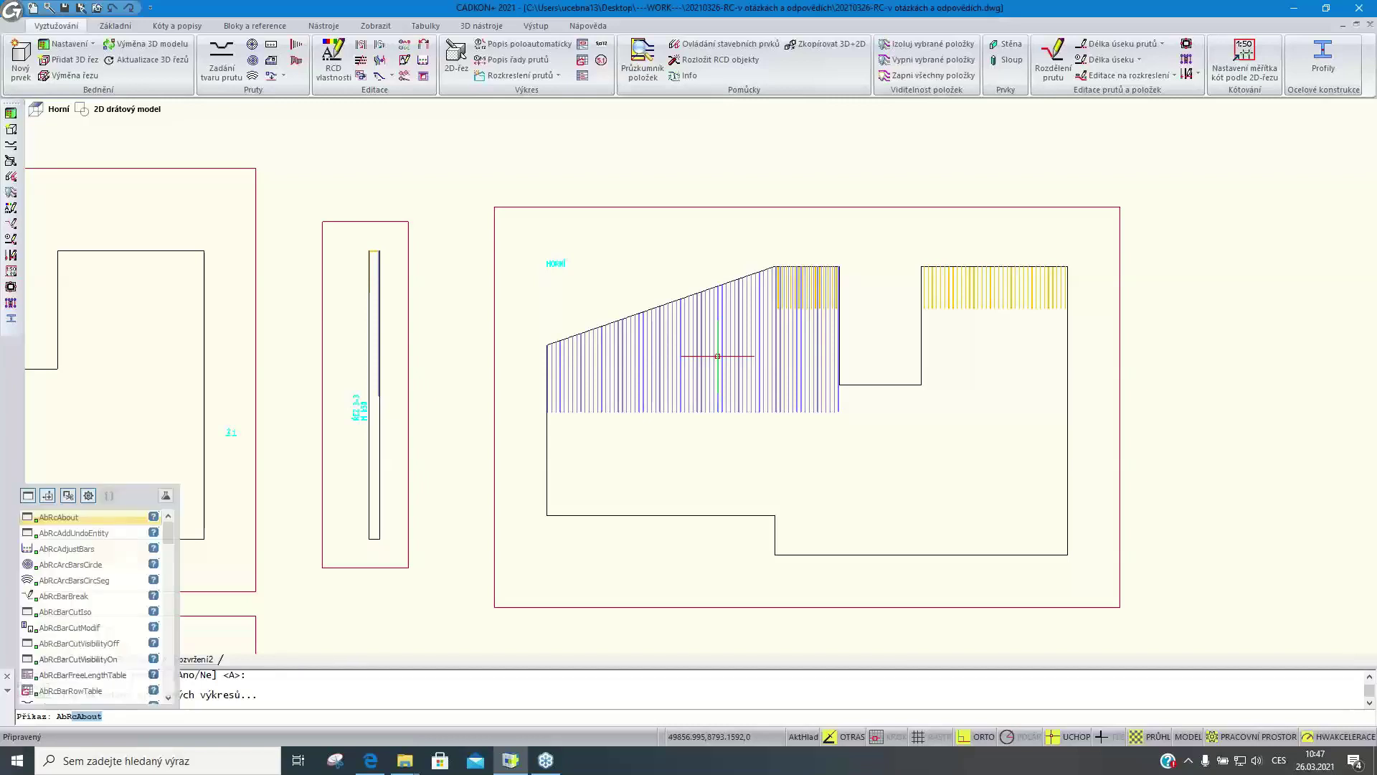
type("Bar")
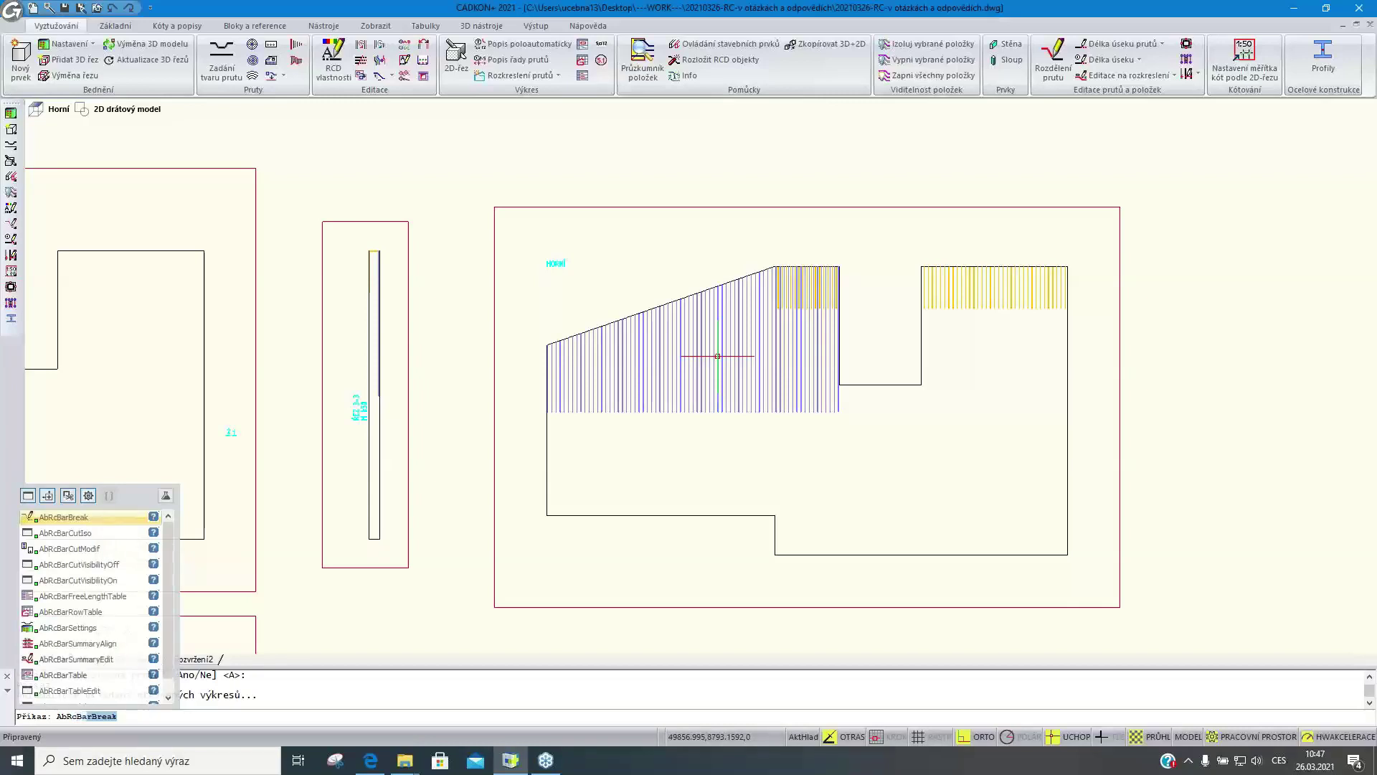
type("Cut")
key("Down")
key("Down")
key("Return")
left_click(641, 361)
key("Return")
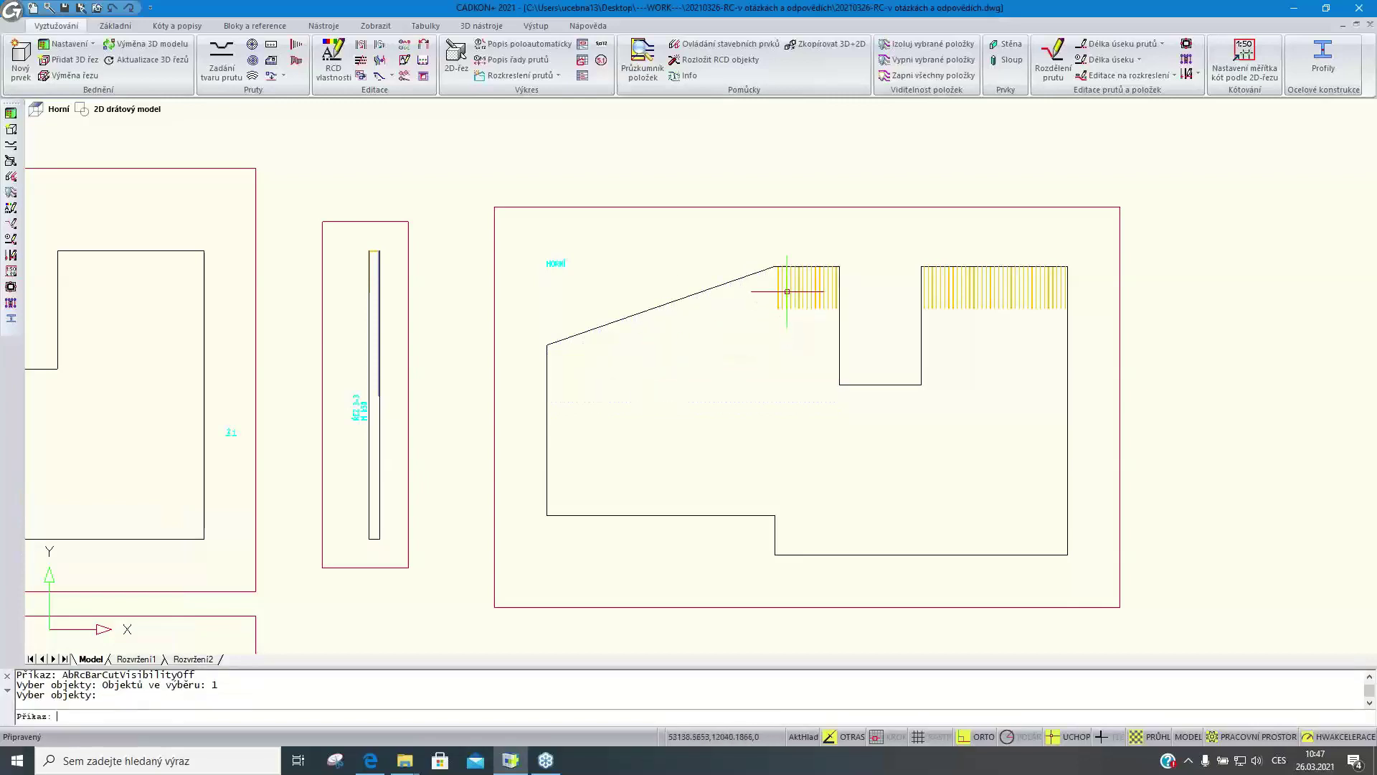
Extract the bar shape from the short row next to the slab notch, placing it inside the notch with its label at 90 degrees
scroll(787, 291, "up", 2)
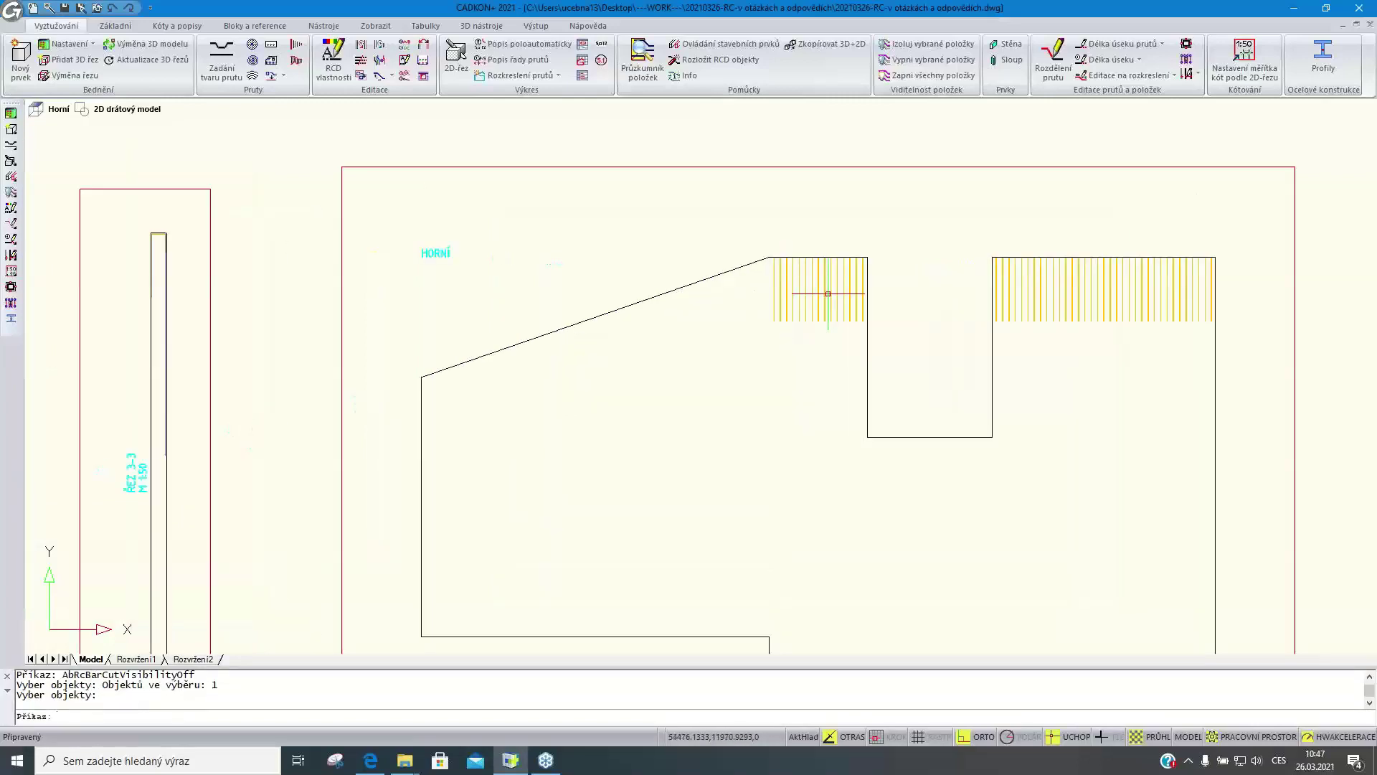
left_click(815, 292)
right_click(807, 284)
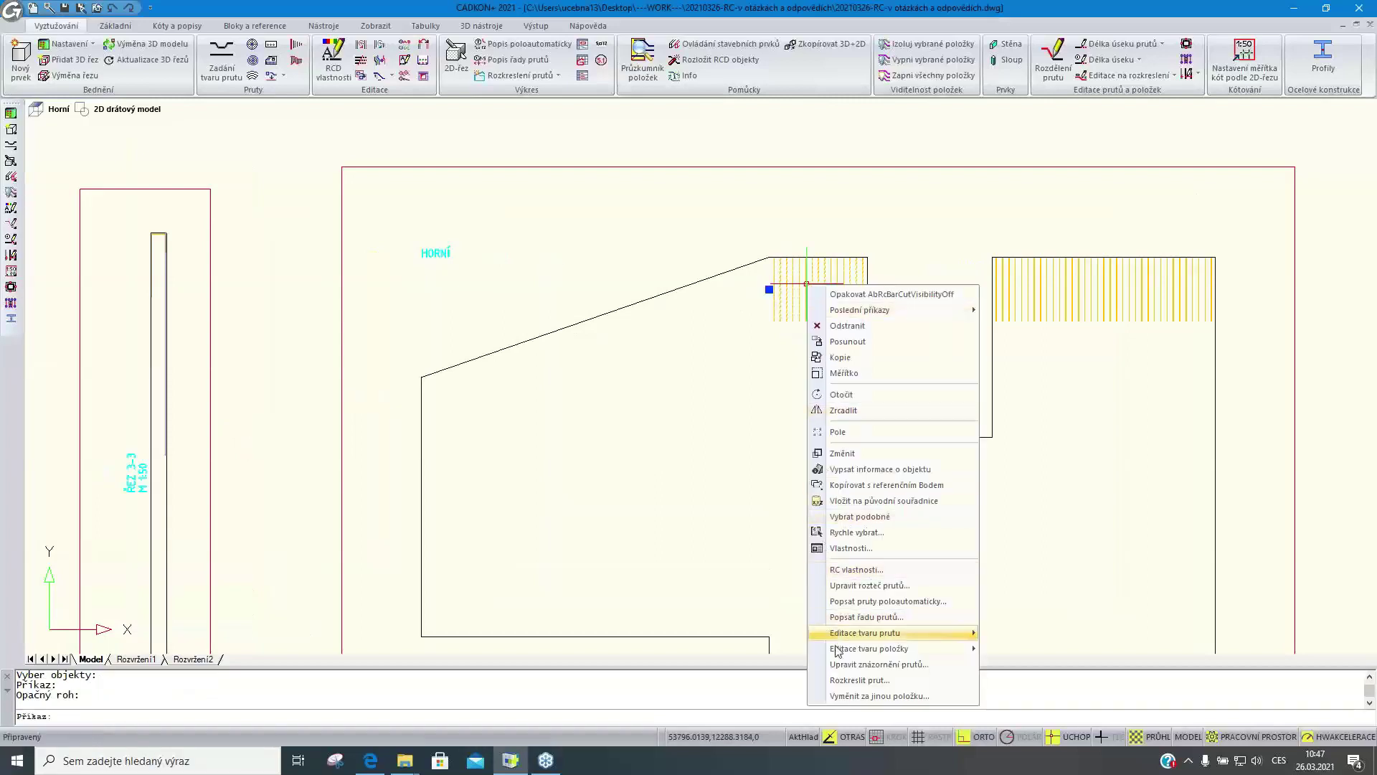
left_click(847, 680)
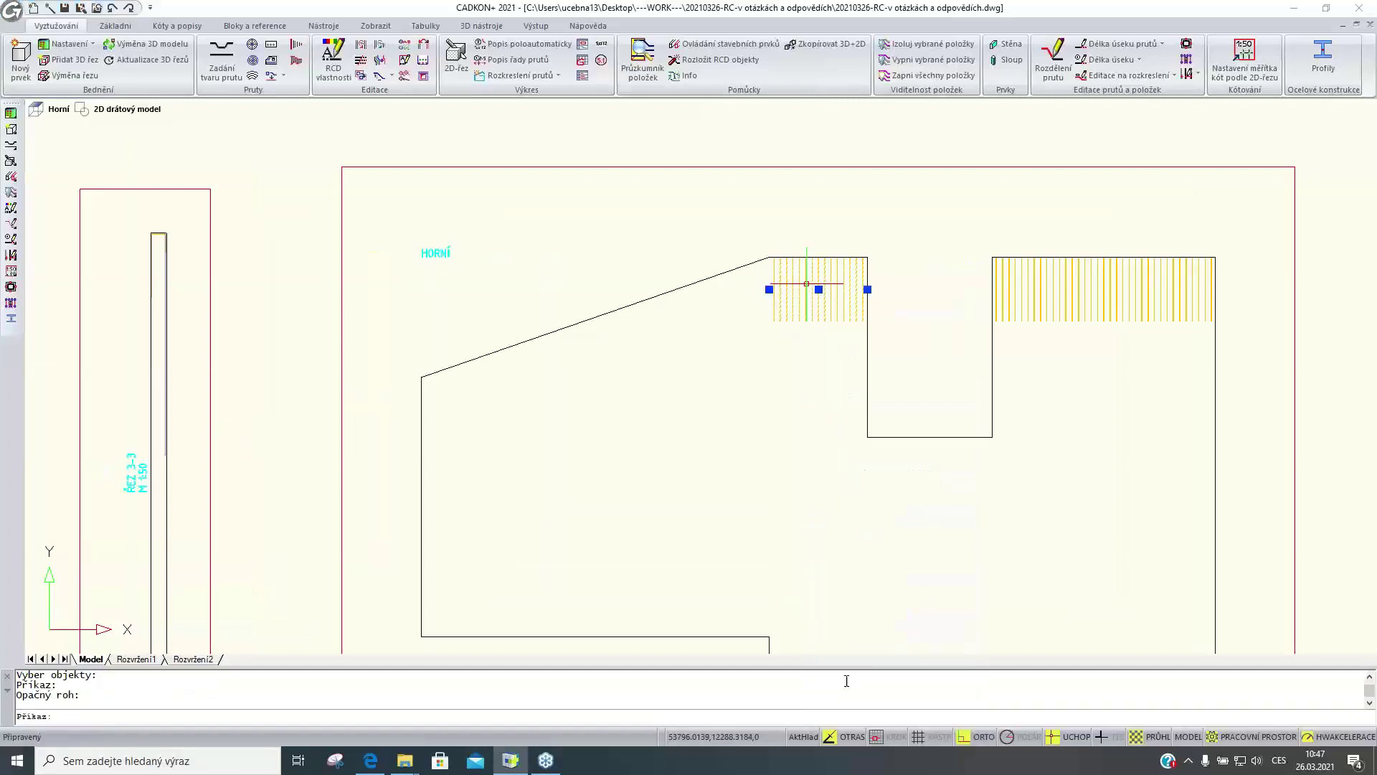
left_click(890, 337)
left_click(889, 313)
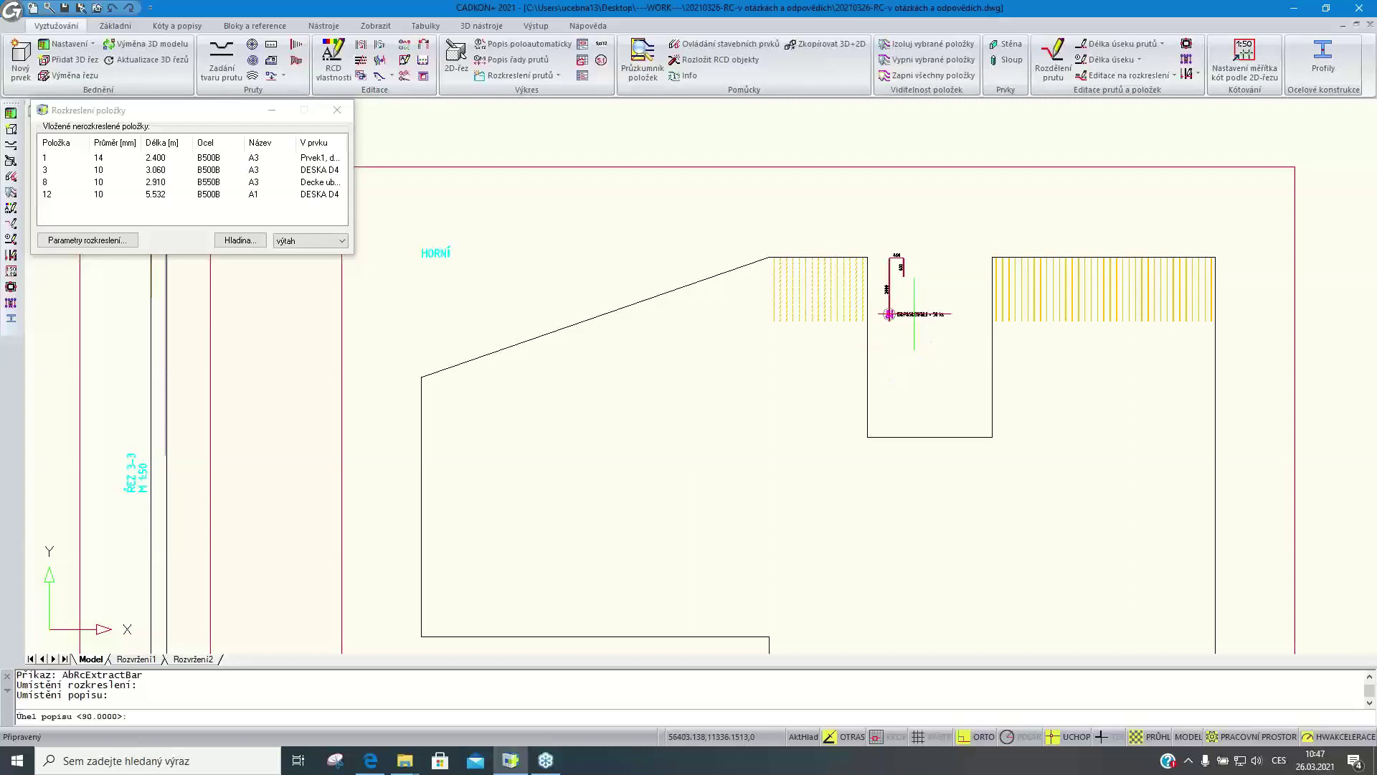
left_click(911, 268)
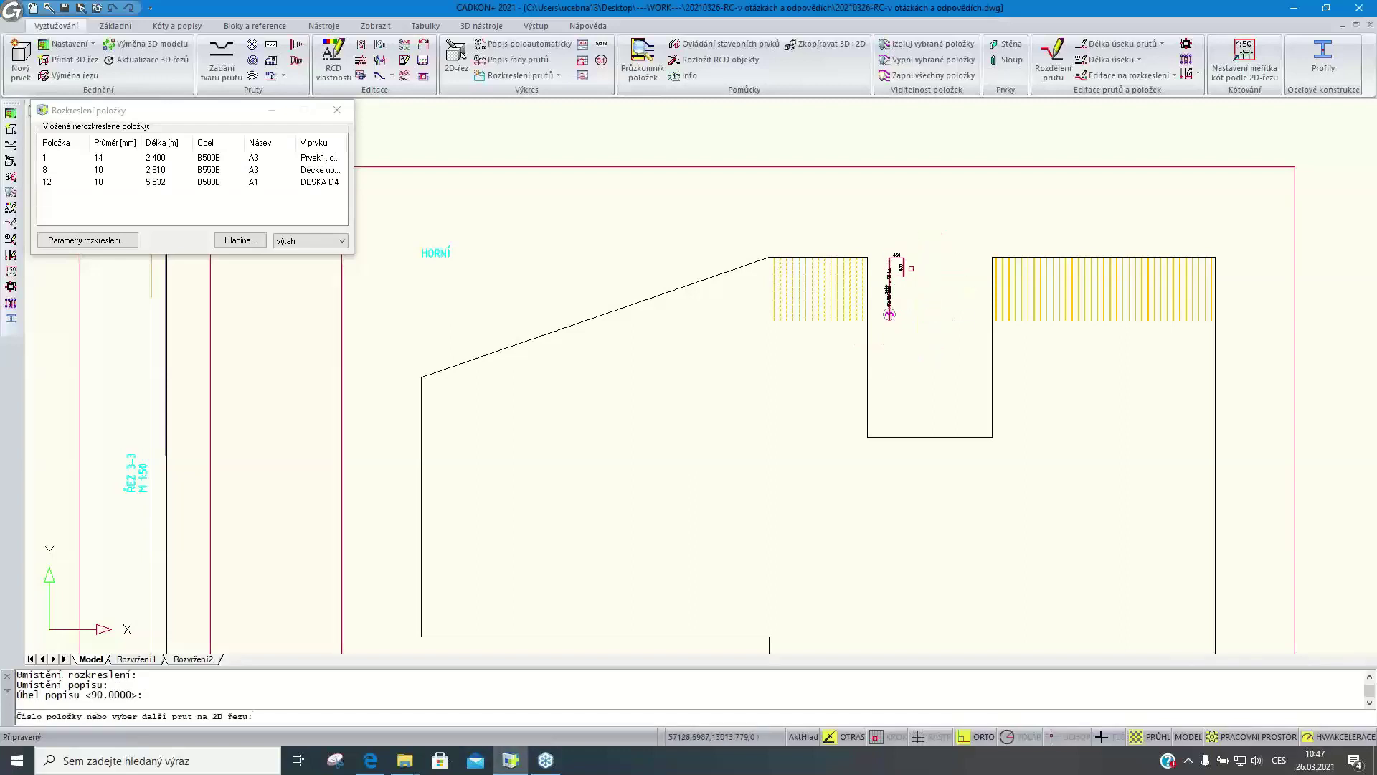
key("Return")
Move the item 3 label off the extracted bar shape to clear space beside its hooked end
scroll(889, 314, "up", 4)
left_click(889, 315)
left_click(876, 316)
key("Escape")
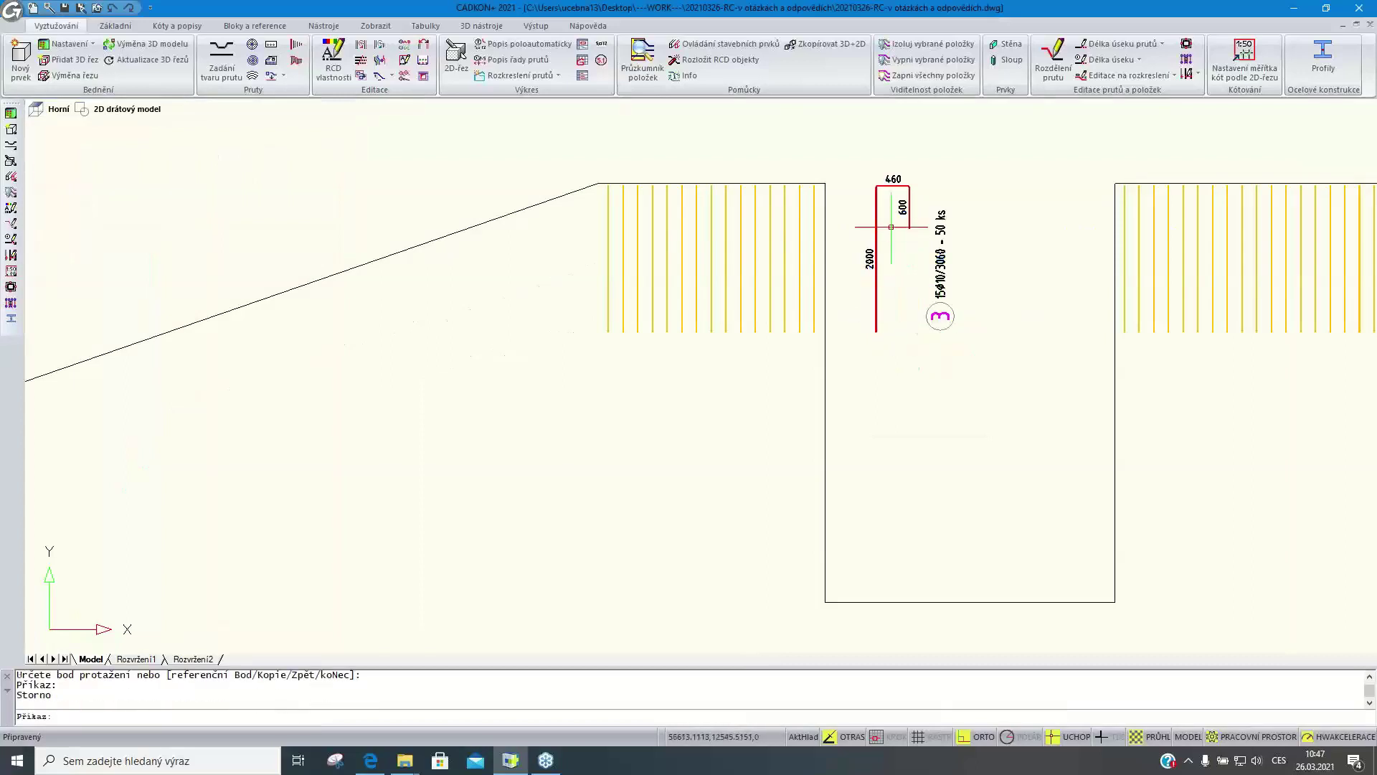
scroll(883, 198, "up", 3)
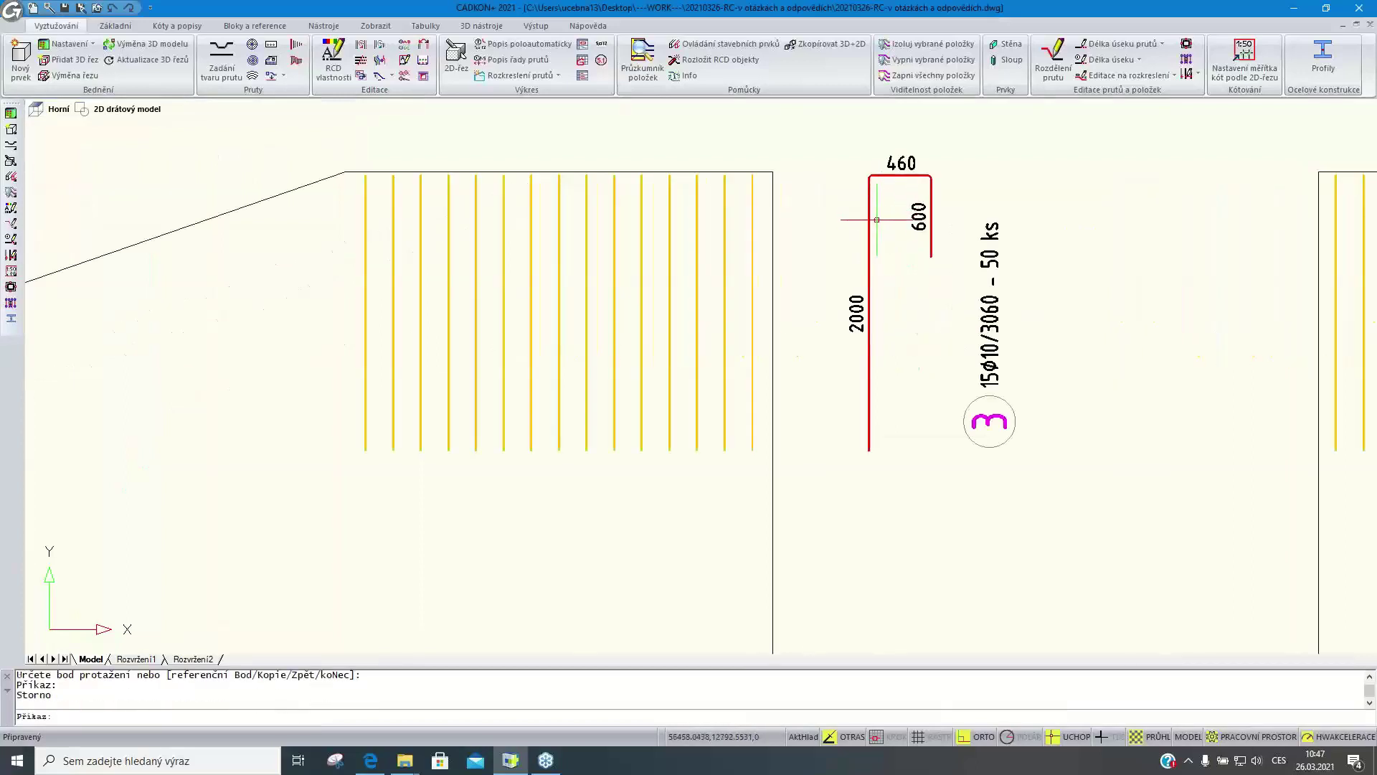
Copy the short bar row from the notch's upper-left corner to the upper corner of the slab's slanted edge
scroll(768, 230, "down", 5)
middle_click_drag(768, 236, 776, 244)
scroll(776, 245, "down", 4)
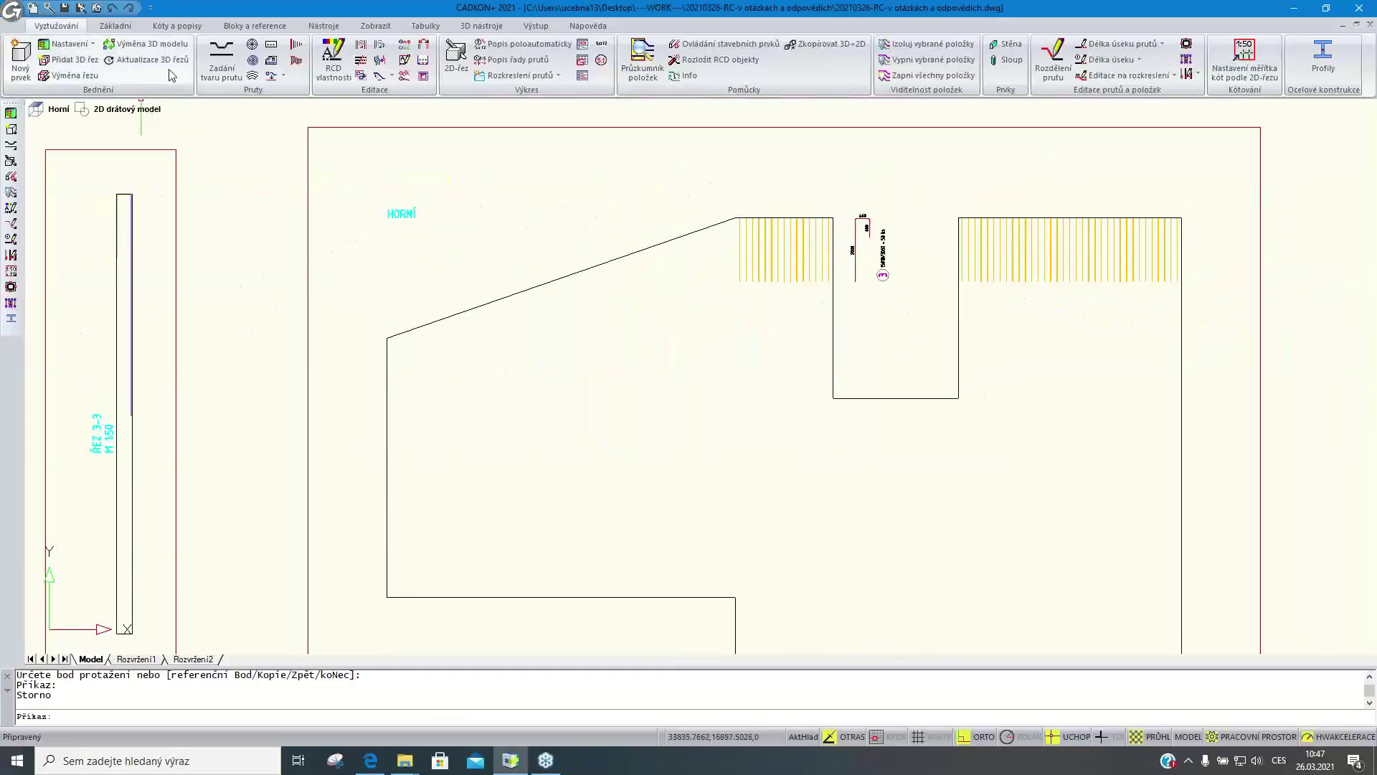
left_click(128, 29)
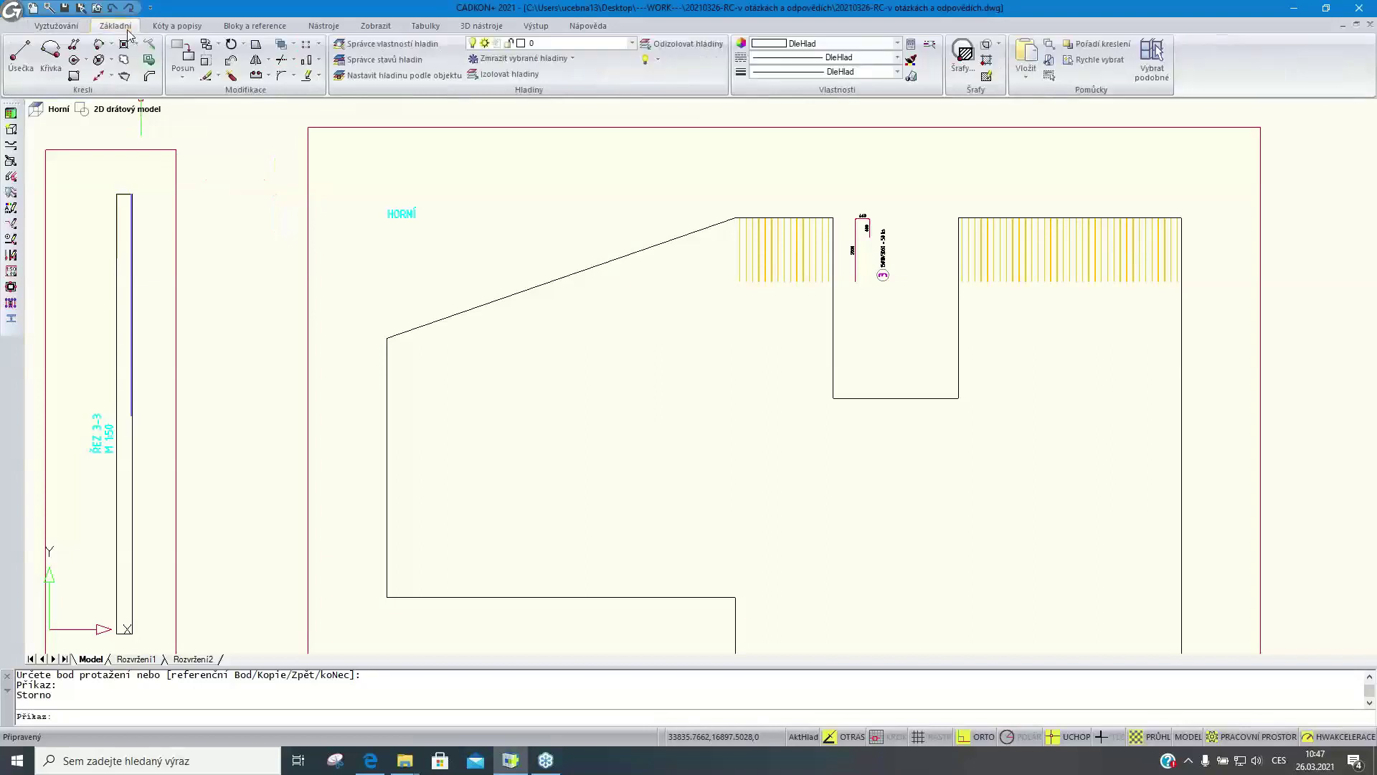
left_click(206, 45)
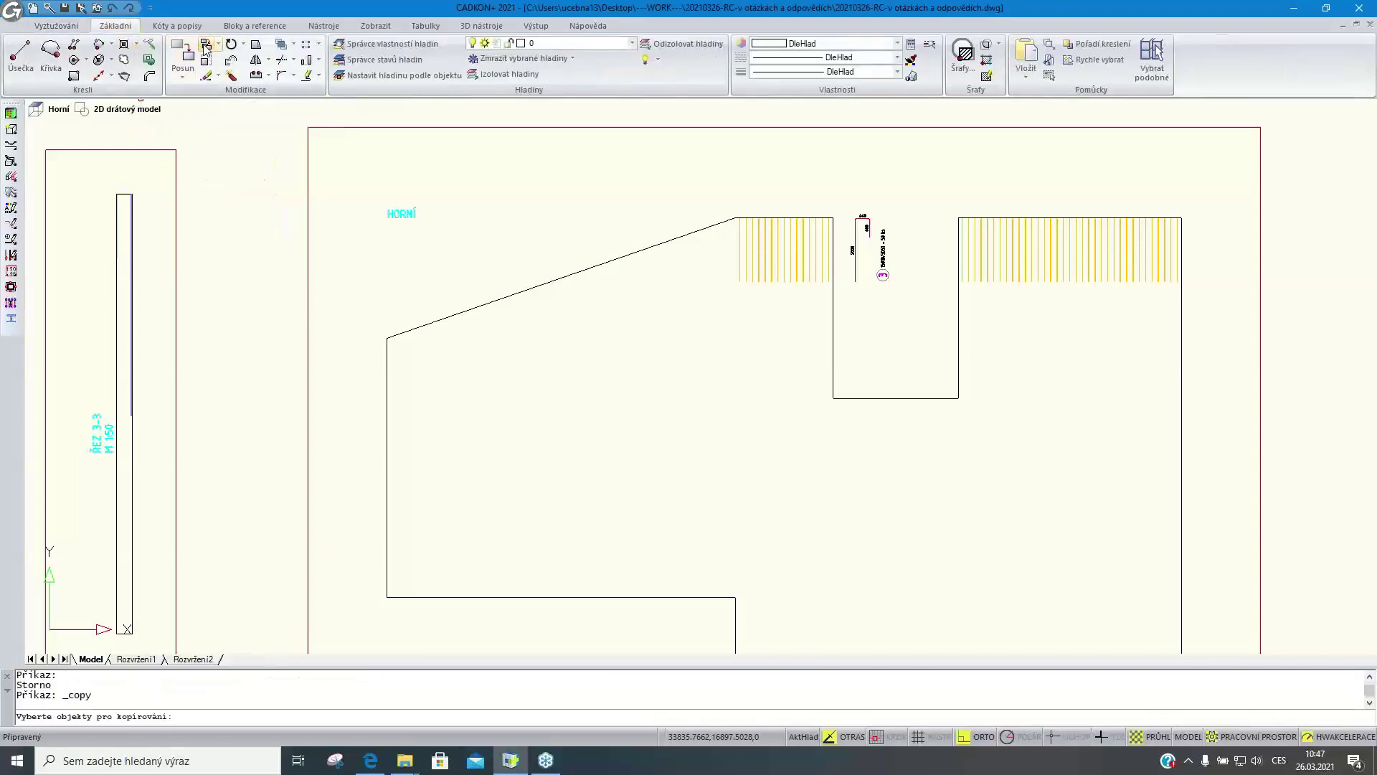
left_click(739, 250)
key("Return")
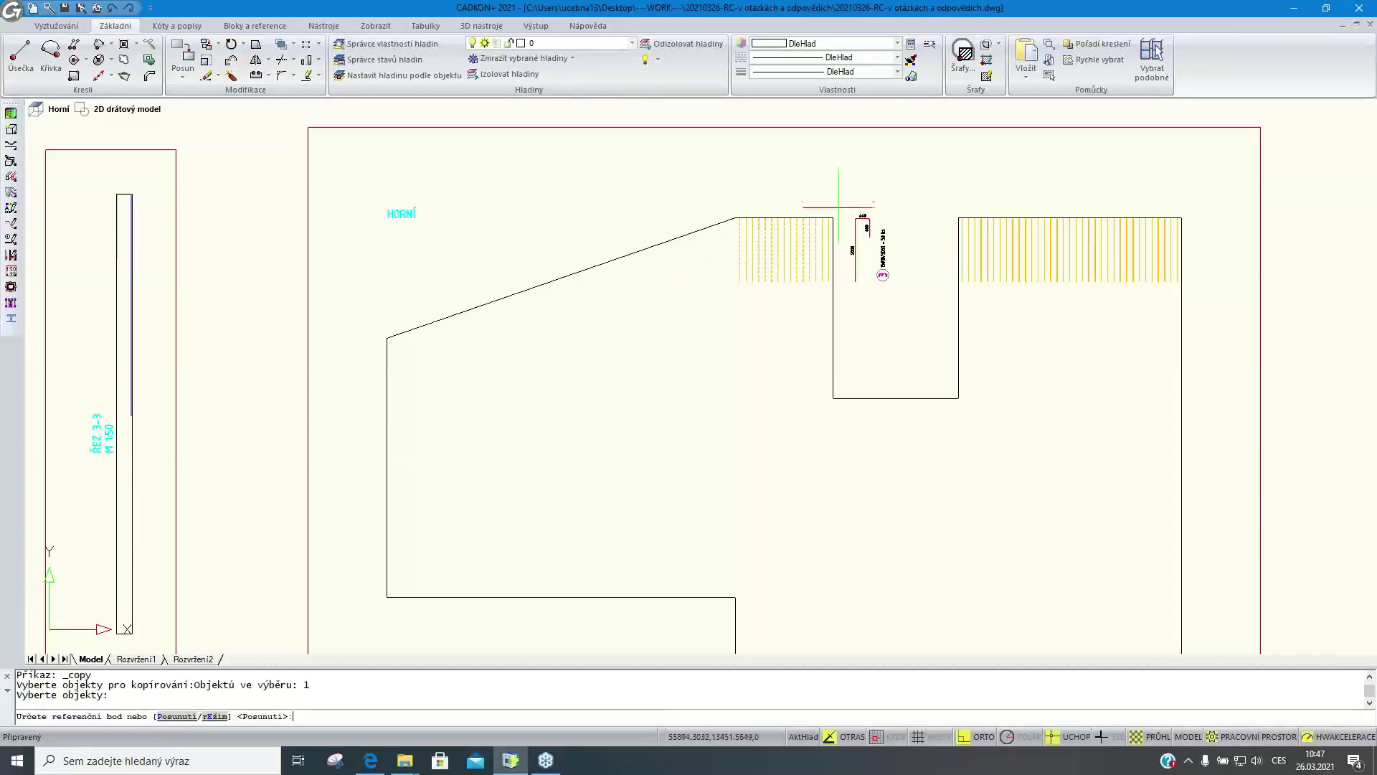
left_click(832, 217)
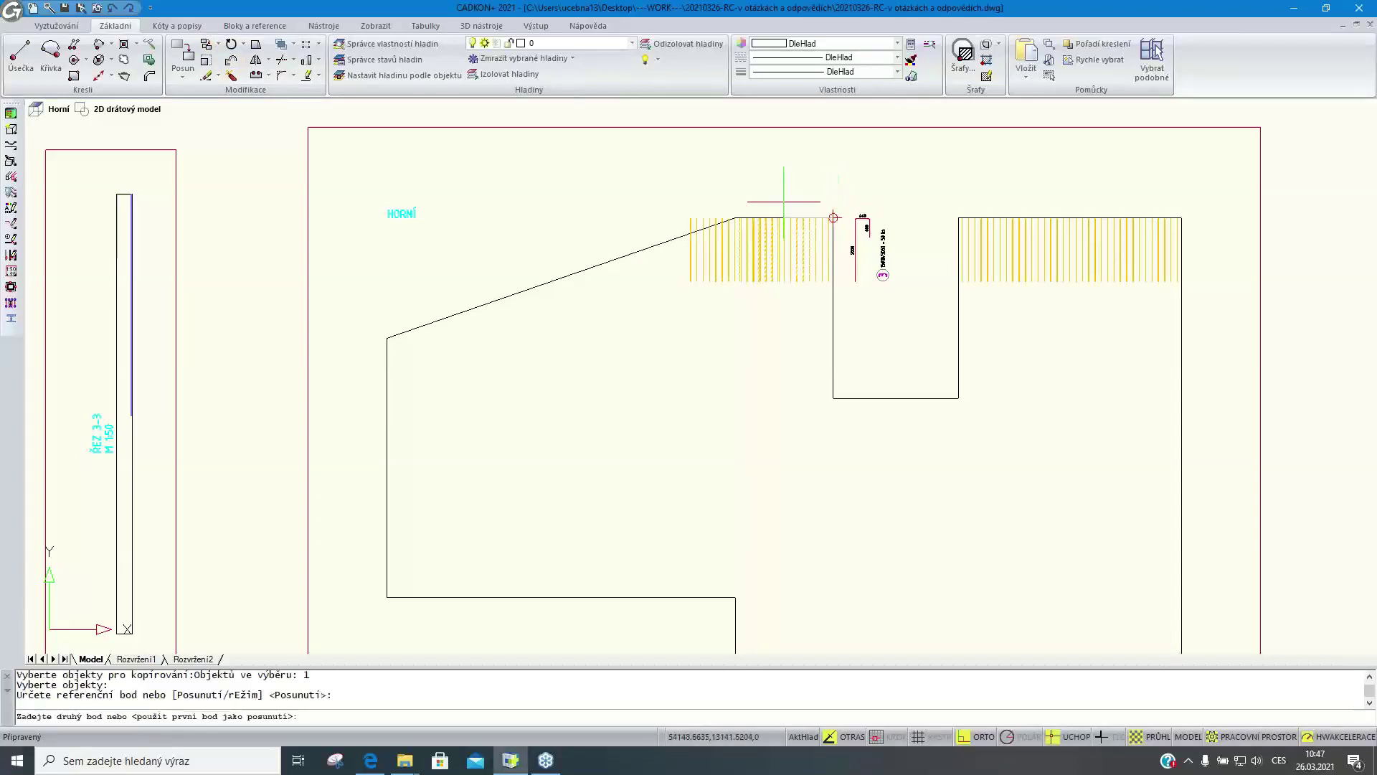
left_click(735, 217)
key("Return")
Extend the copied bar row's distribution to the lower corner of the slab's slanted edge
left_click(641, 233)
left_click(637, 250)
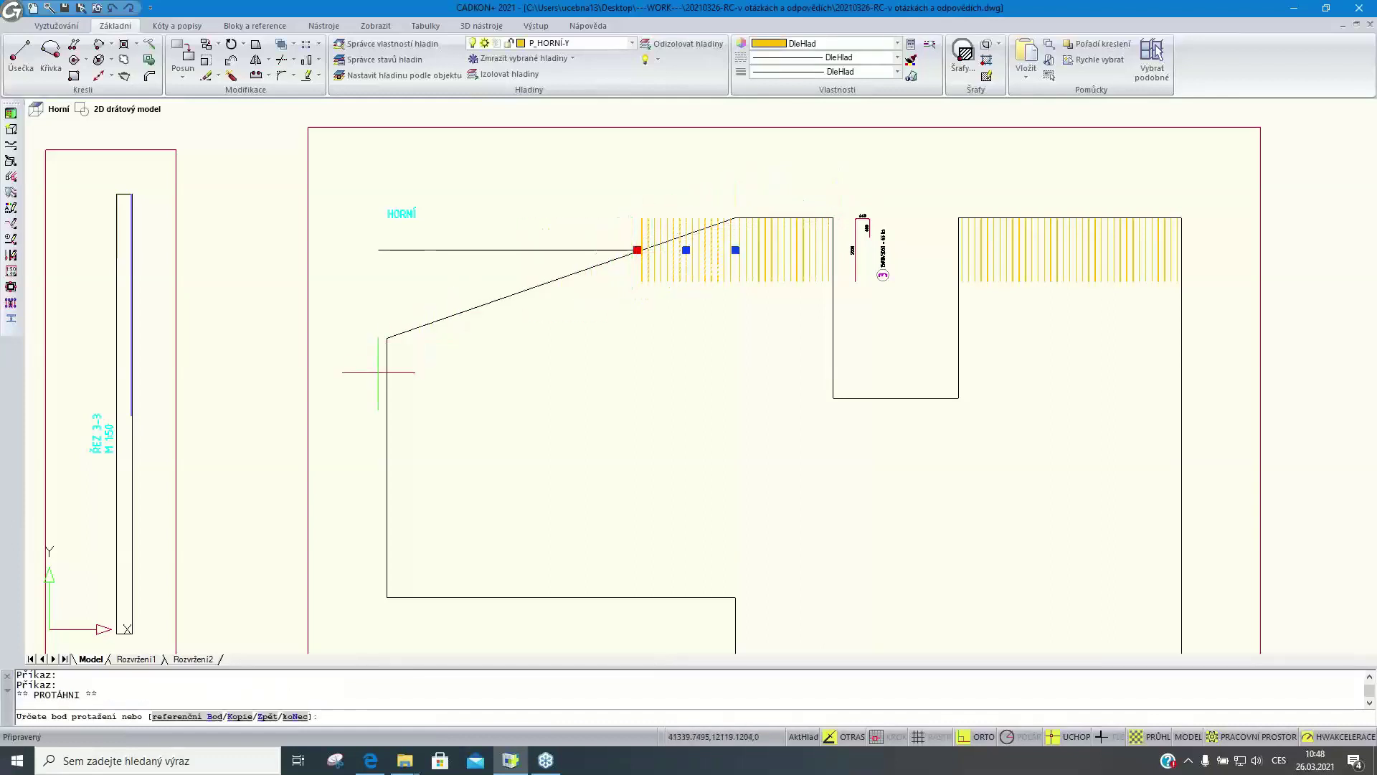
left_click(387, 338)
key("Escape")
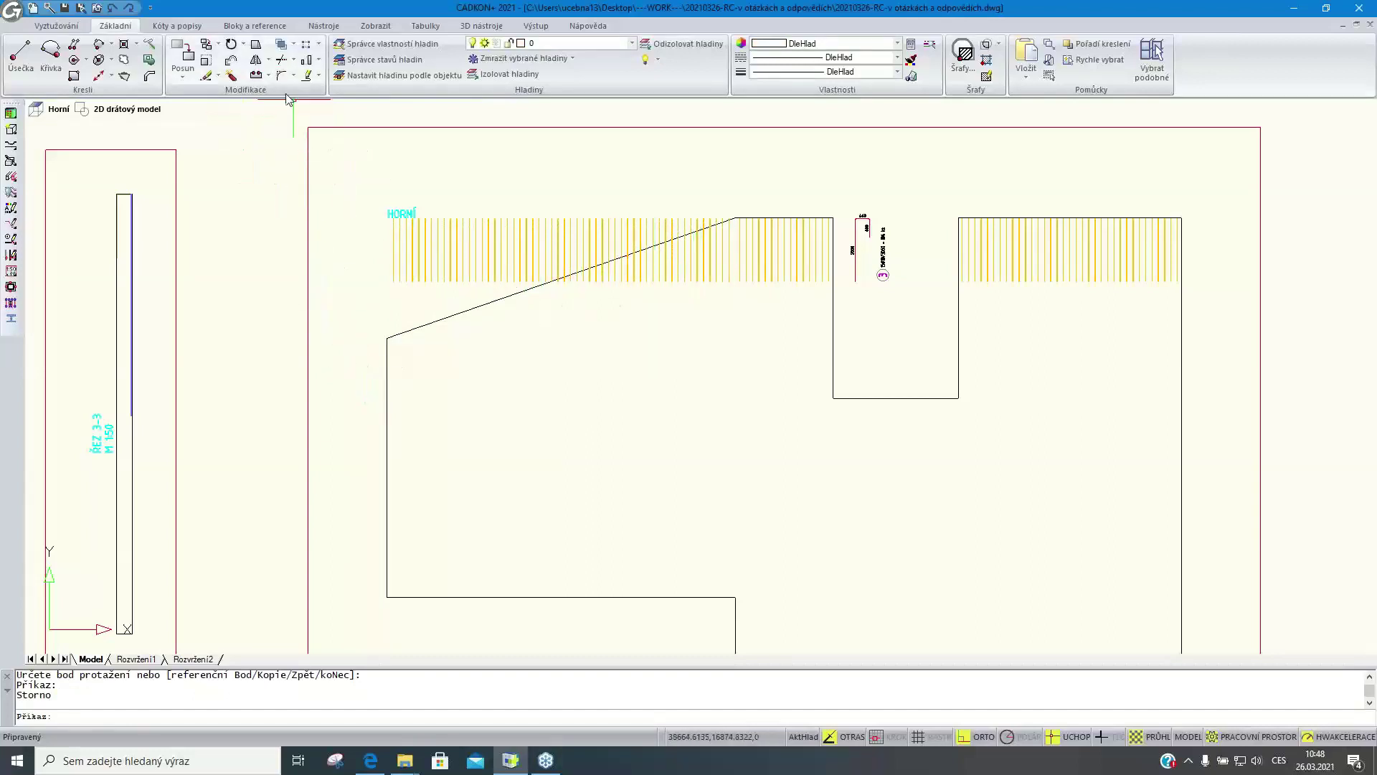
Stretch the lower ends of the copied bar row downward by 5000, leaving the slab outline out of the selection
left_click(67, 28)
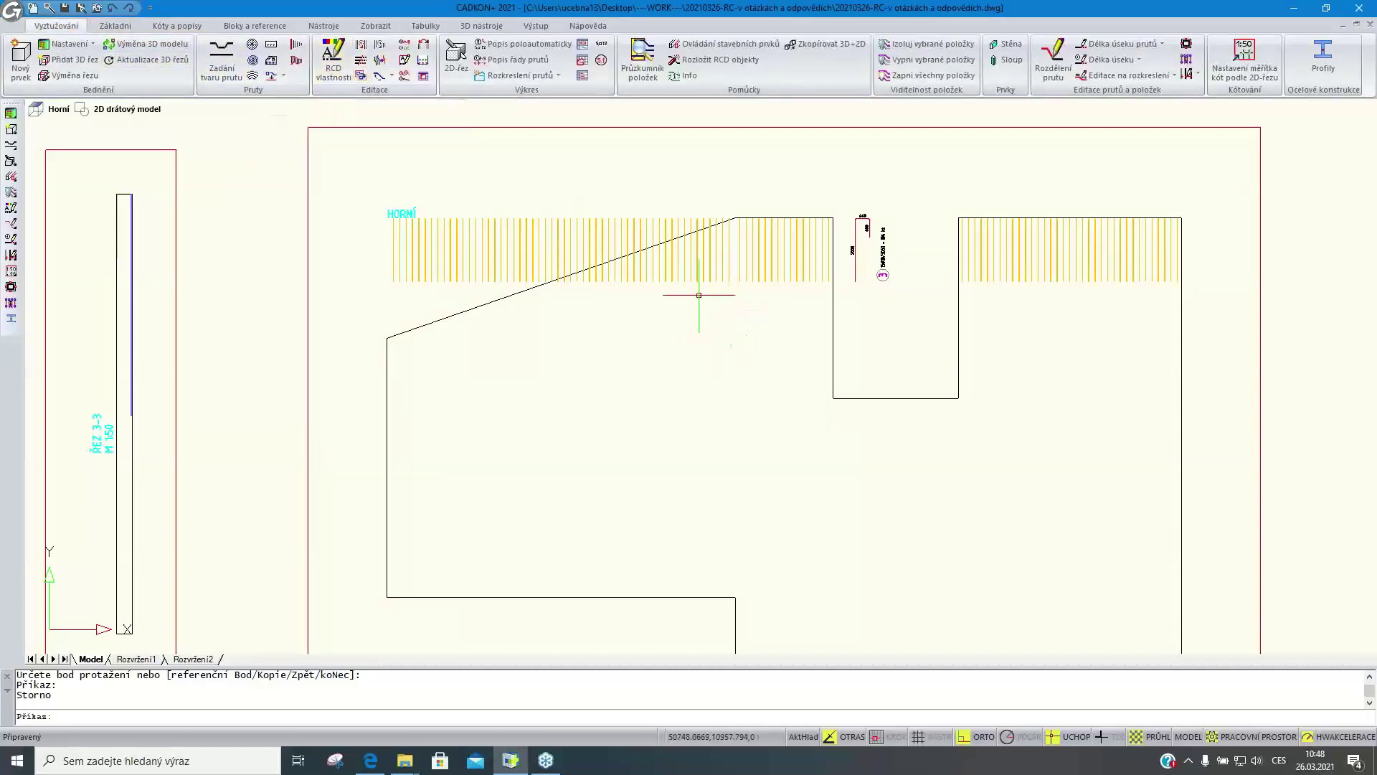
left_click(128, 29)
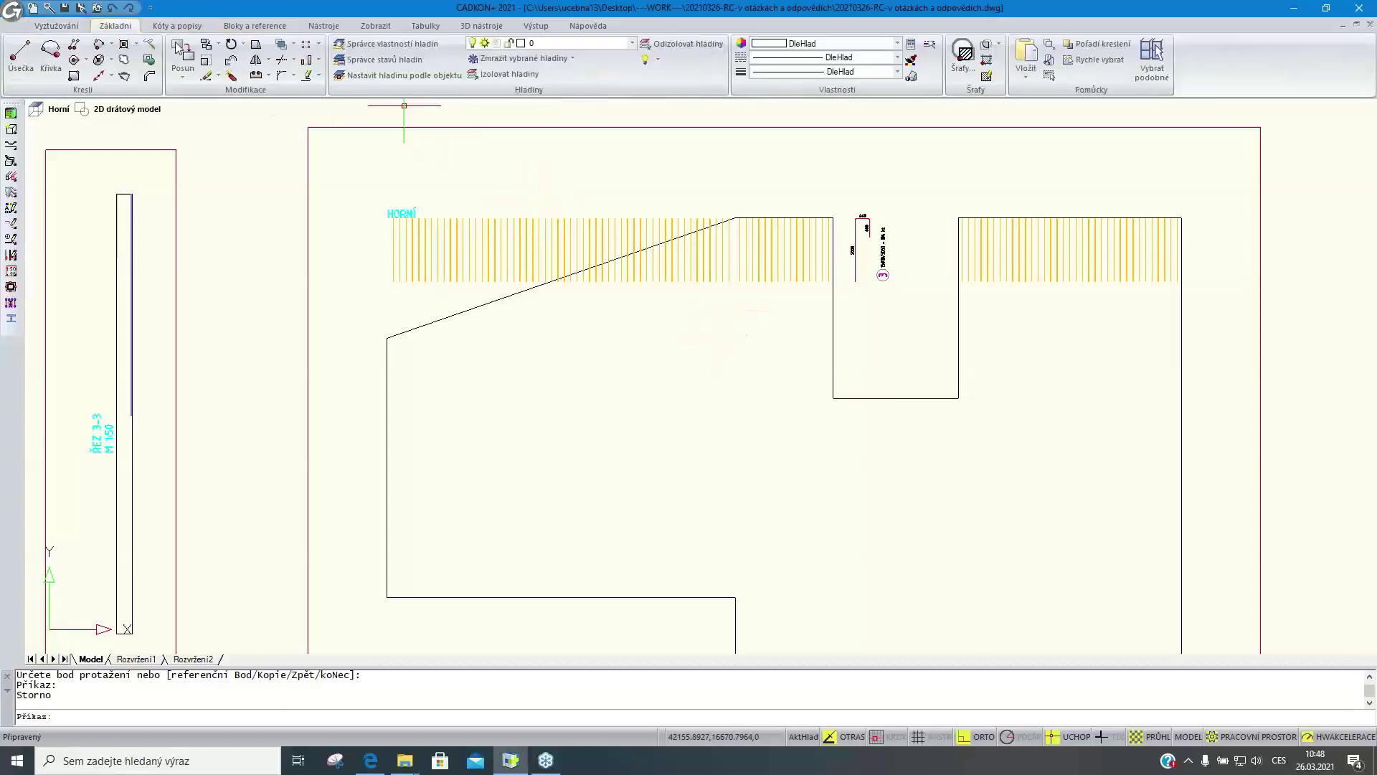
left_click(281, 63)
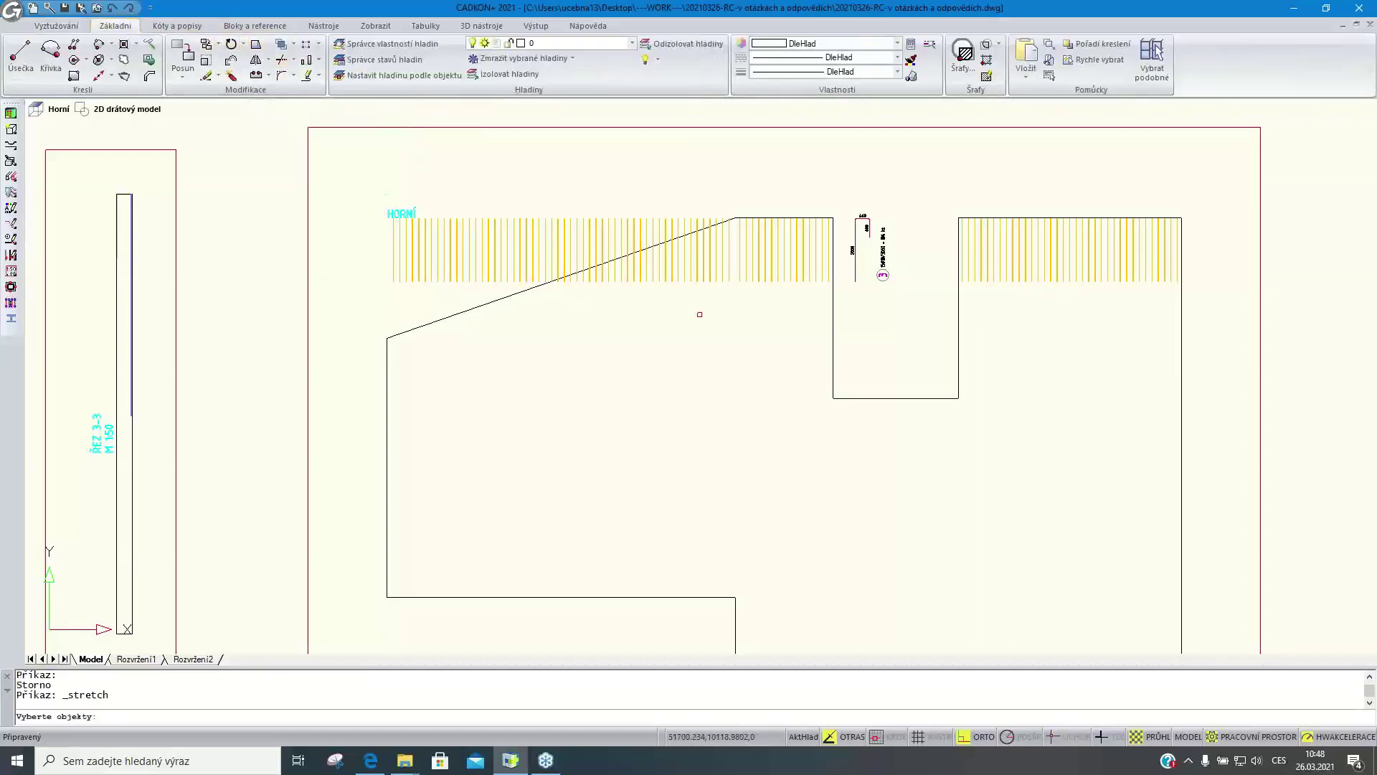
left_click(771, 291)
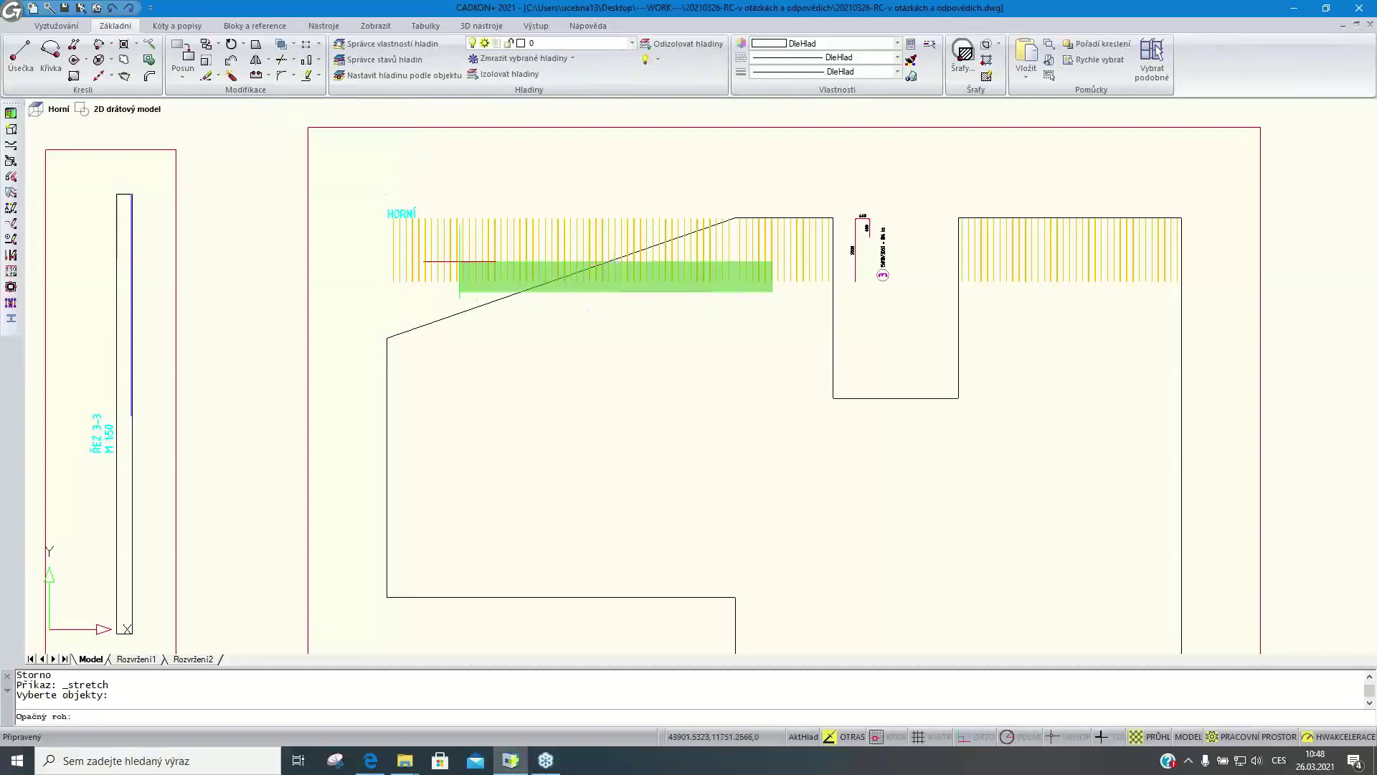
left_click(459, 261)
left_click(472, 309, "shift")
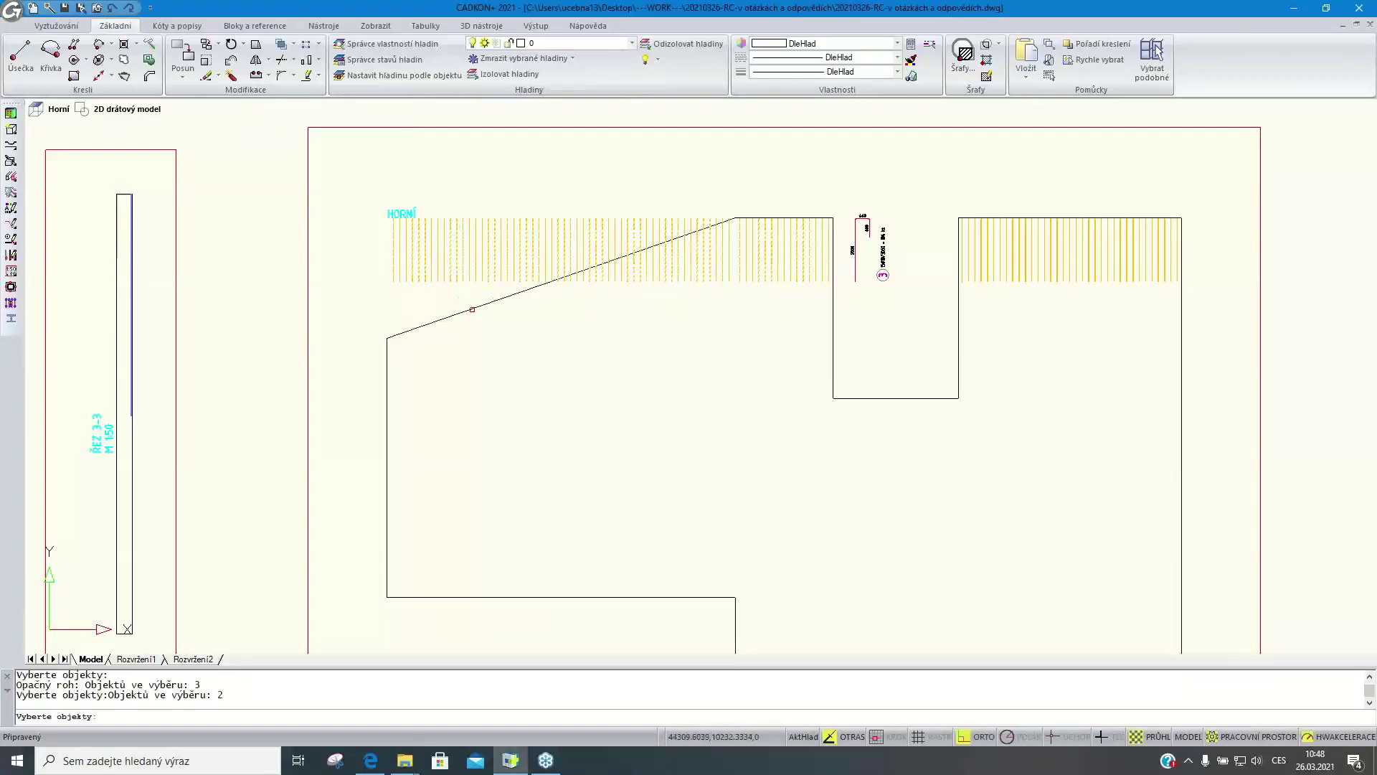
key("Return")
left_click(557, 323)
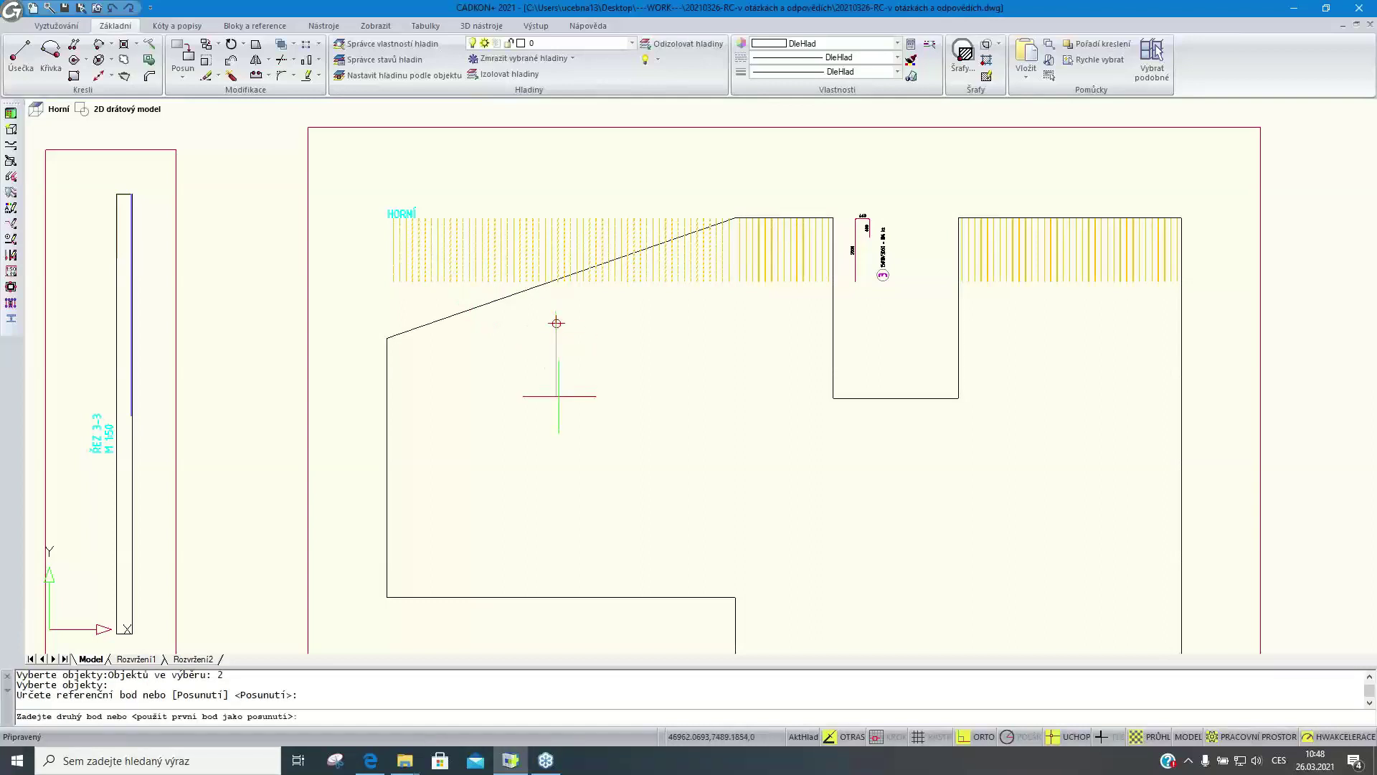
type("500")
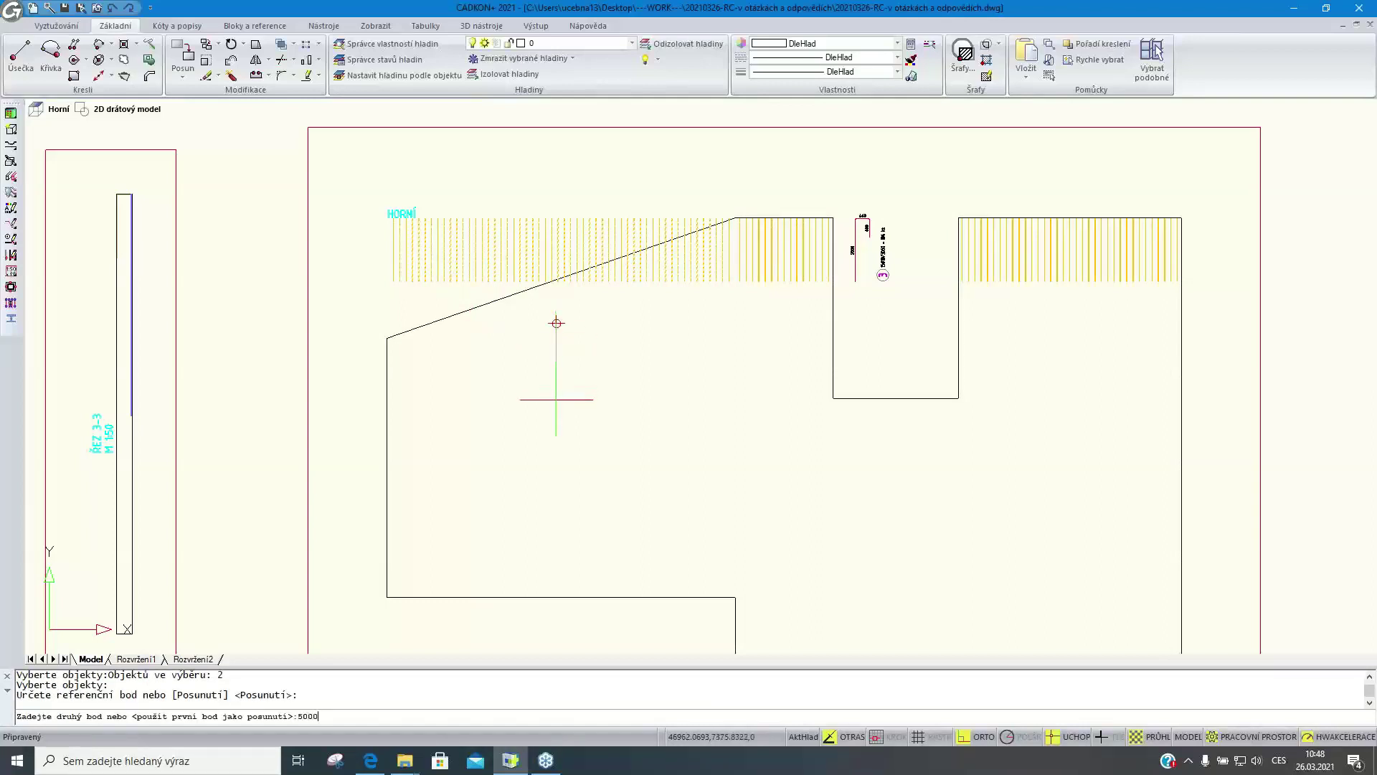
type("0")
key("Return")
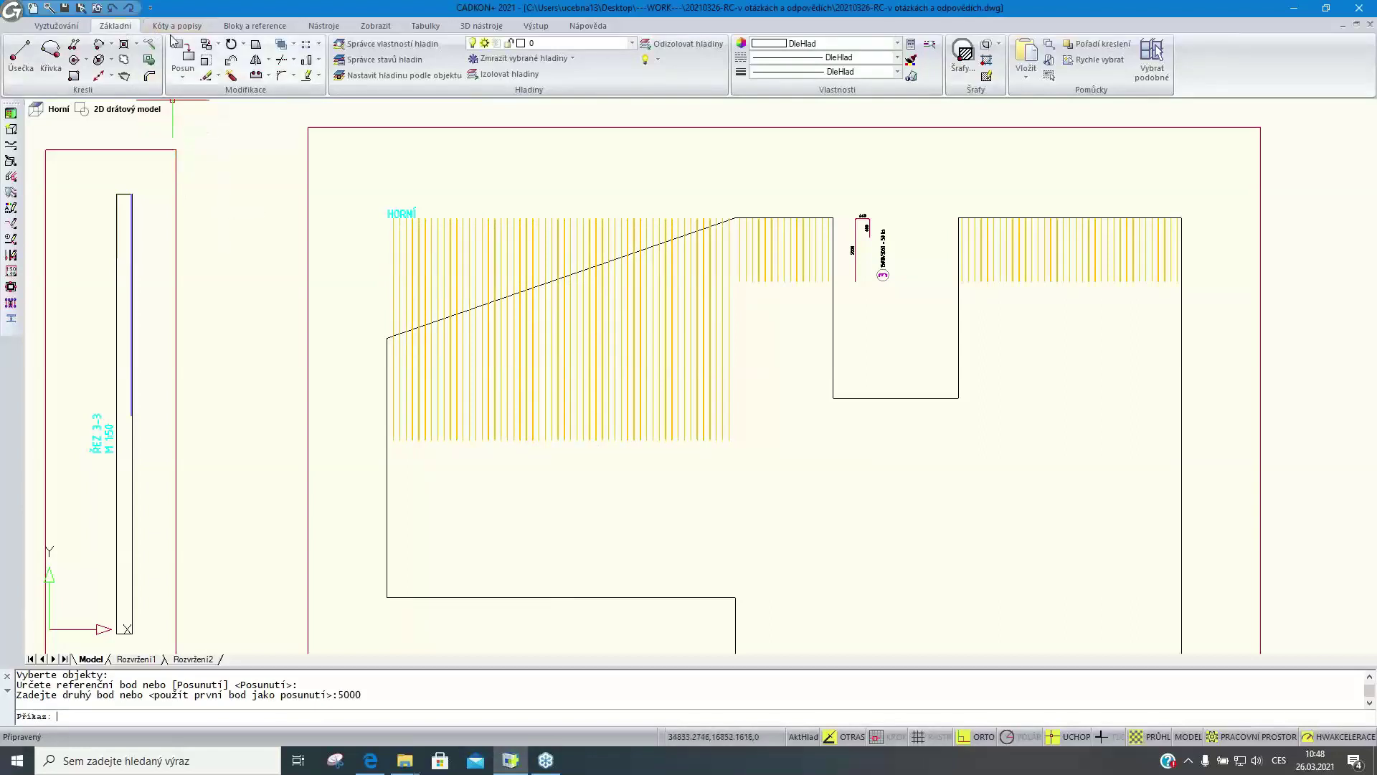
Trim the lower ends of the slanted-edge bar row to a horizontal line through the notch's bottom edge, releasing the bar's long straight segment
left_click(57, 29)
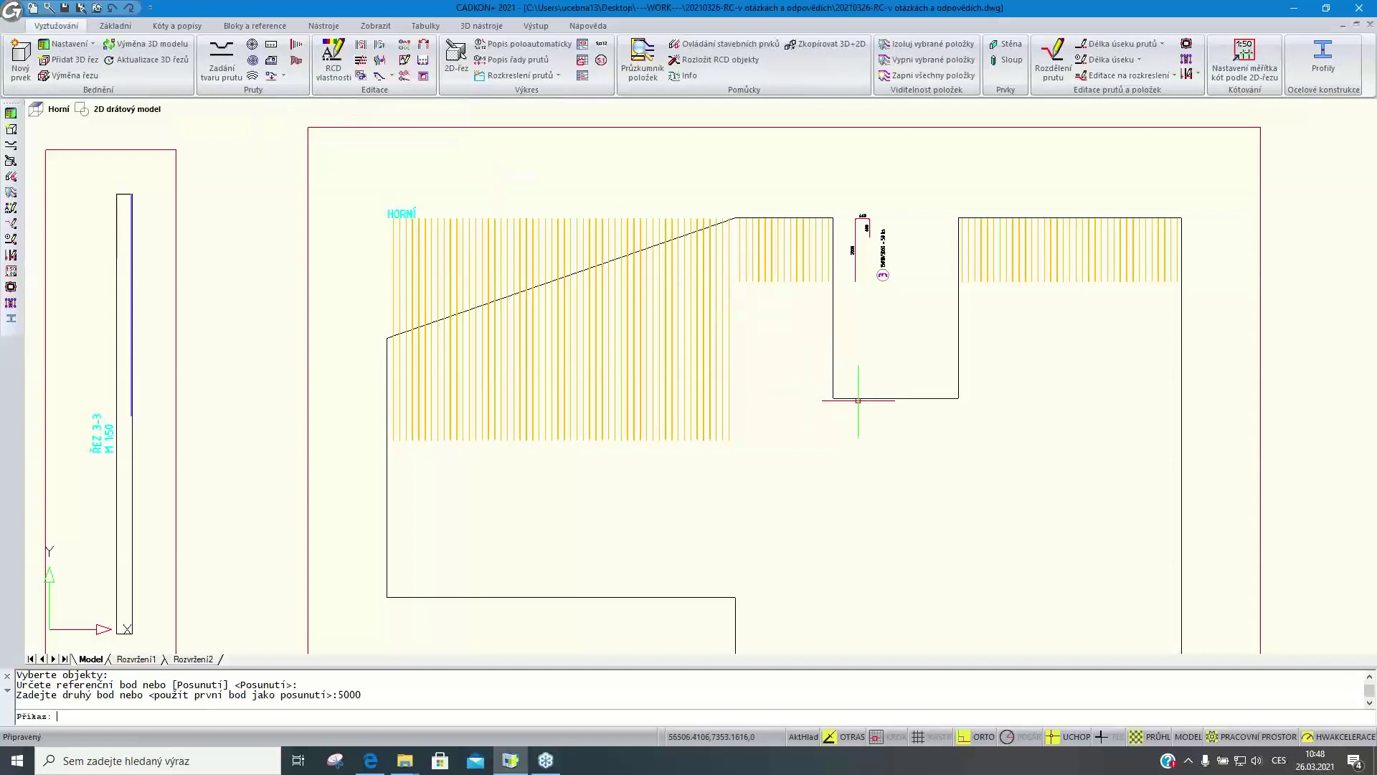
left_click(362, 62)
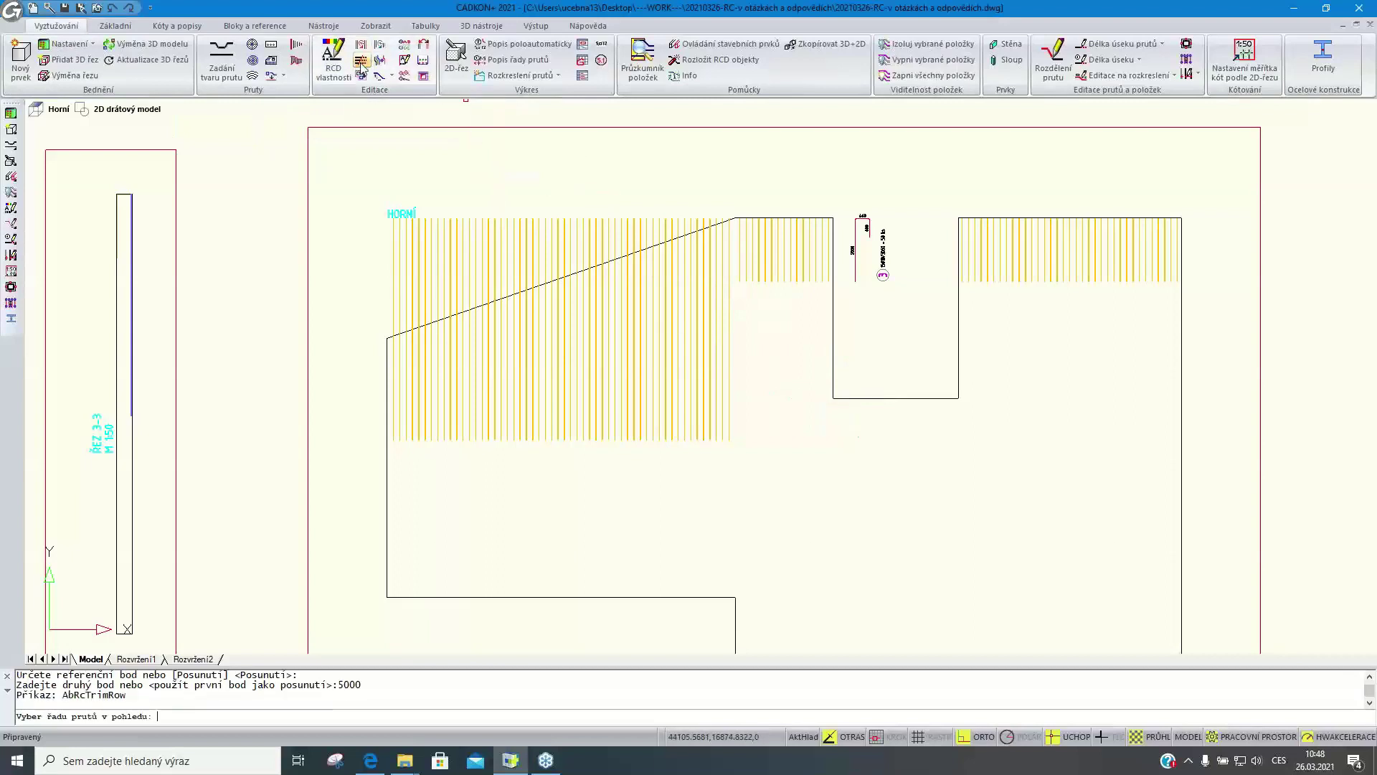
left_click(634, 401)
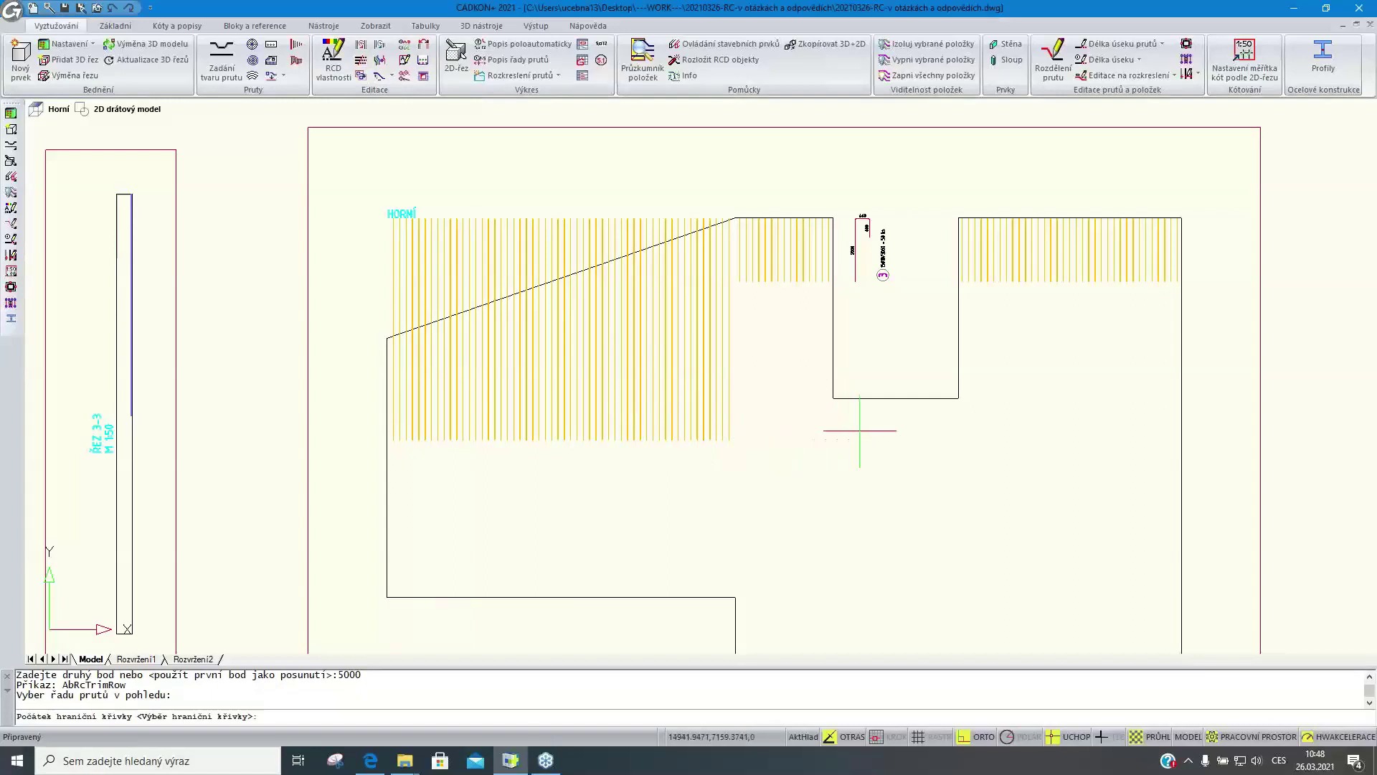
left_click(957, 397)
left_click(330, 394)
key("Return")
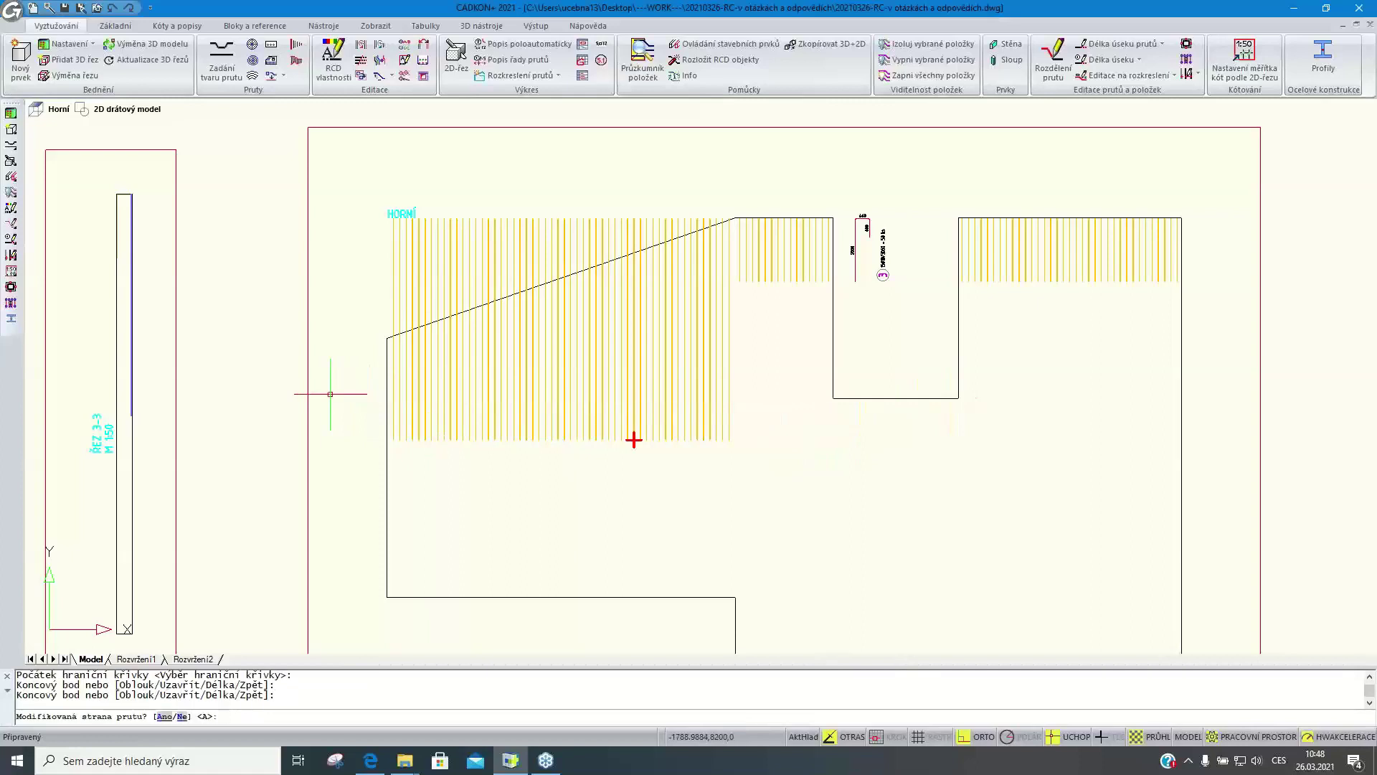
key("Return")
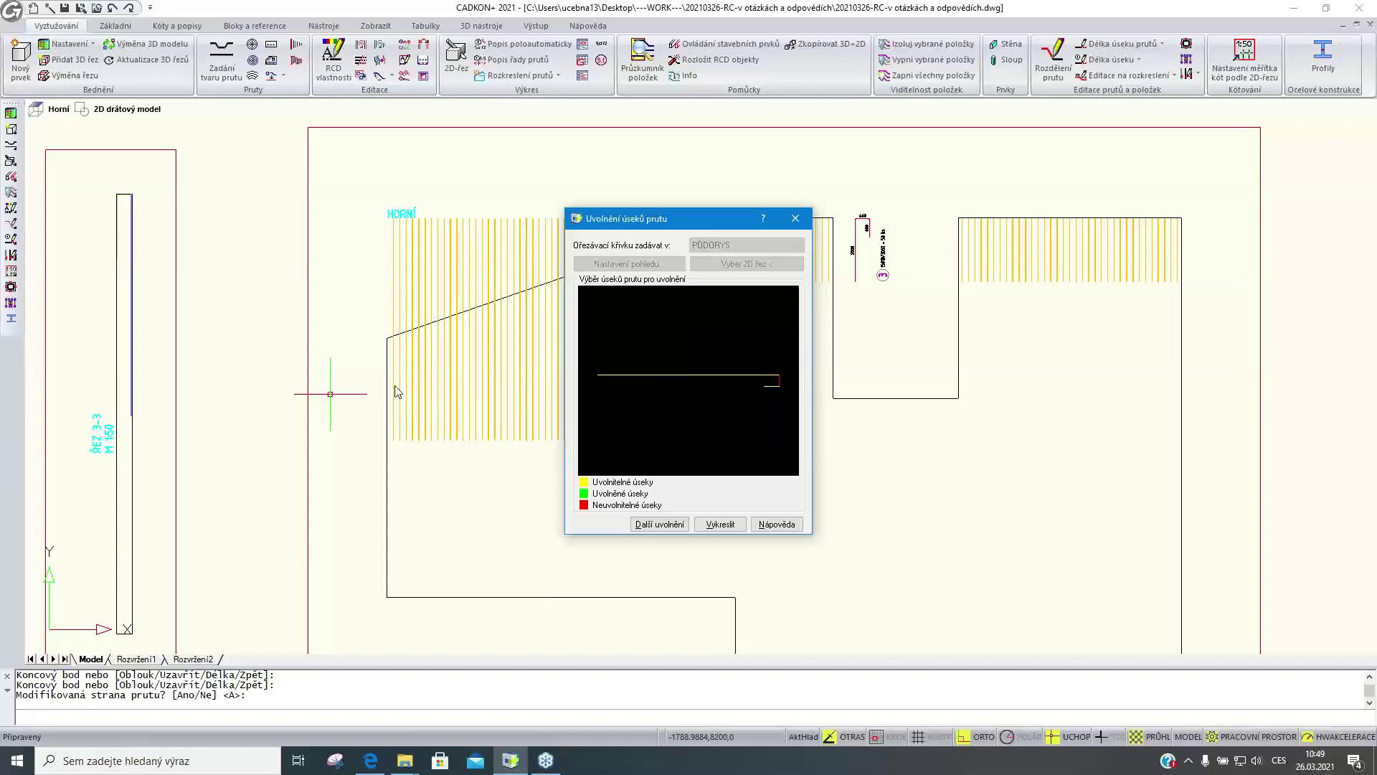
left_click(694, 377)
left_click(719, 525)
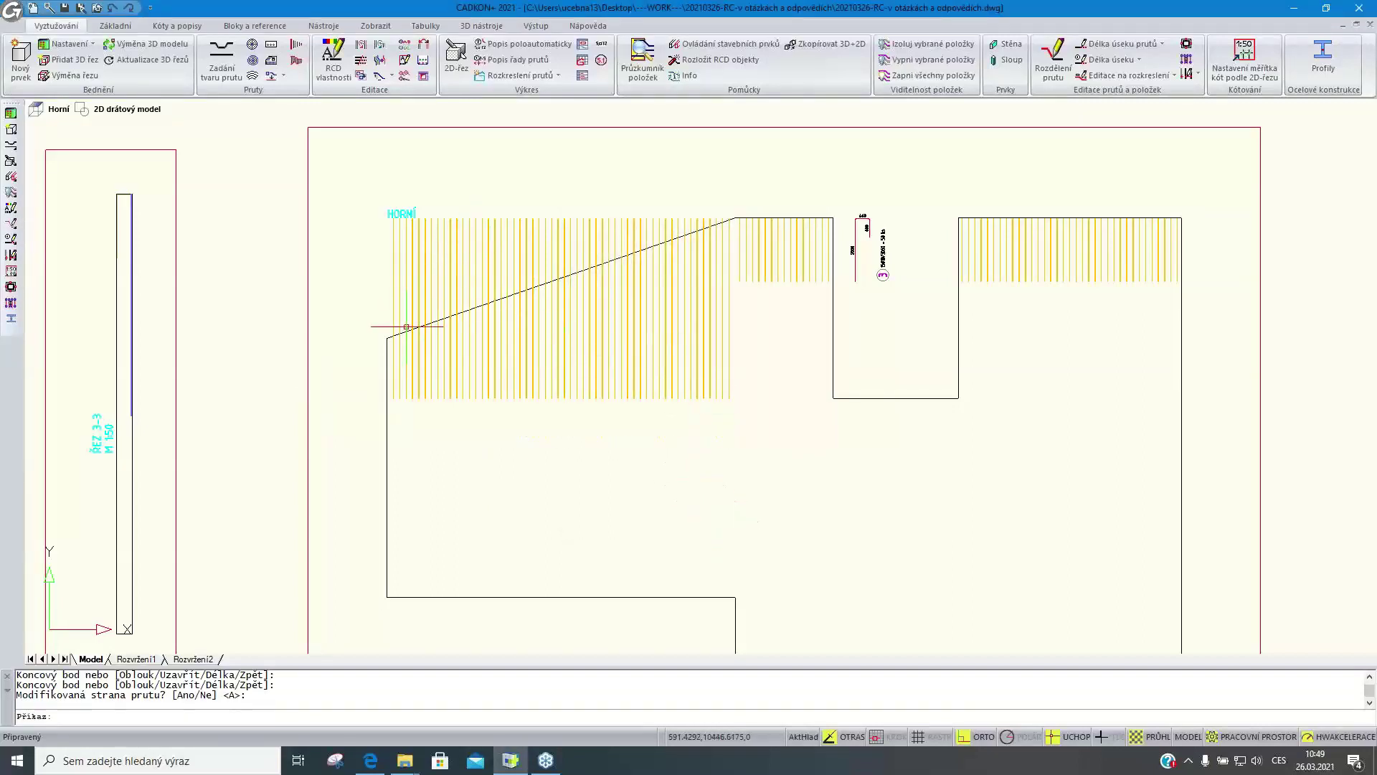
Trim the upper ends of the bar row to a line along the slab's slanted edge, releasing the bar's long straight segment
left_click(361, 59)
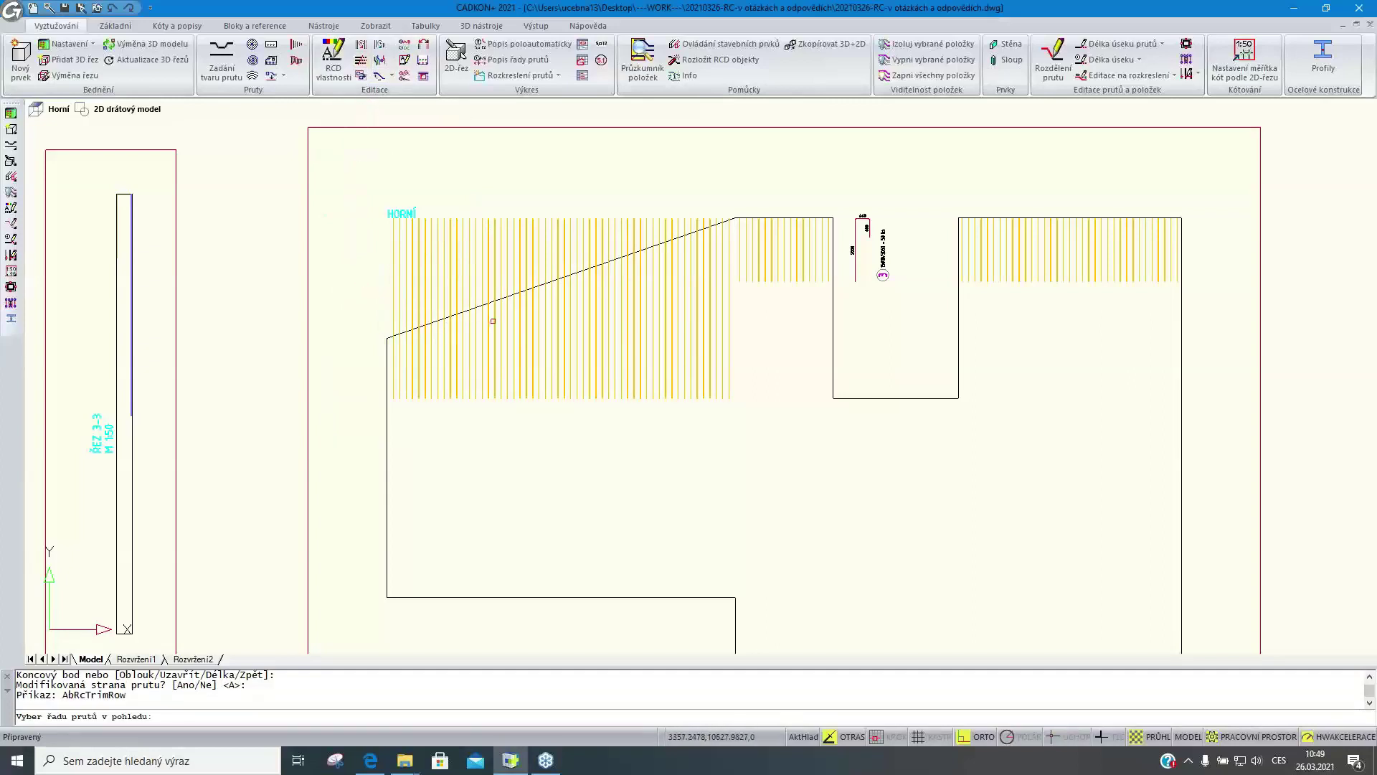
left_click(493, 321)
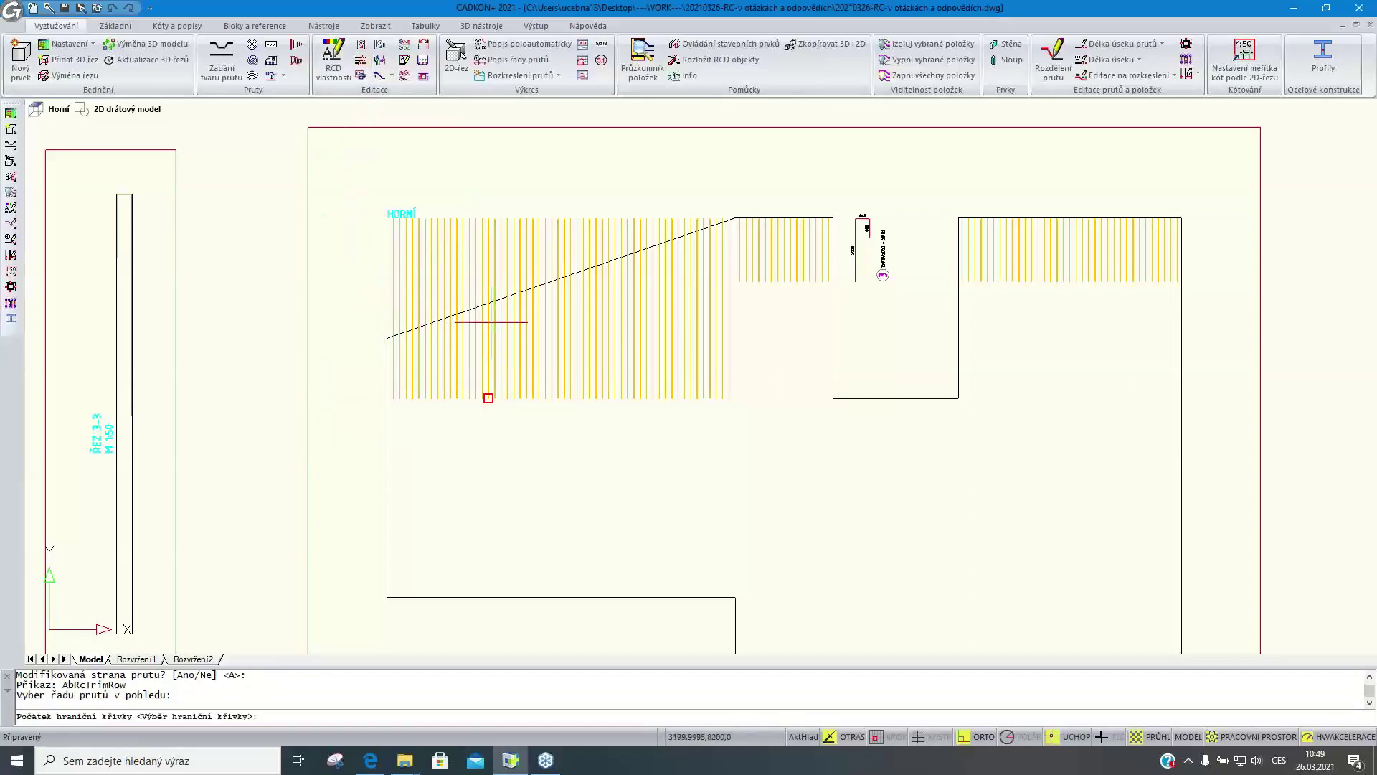
left_click(388, 338)
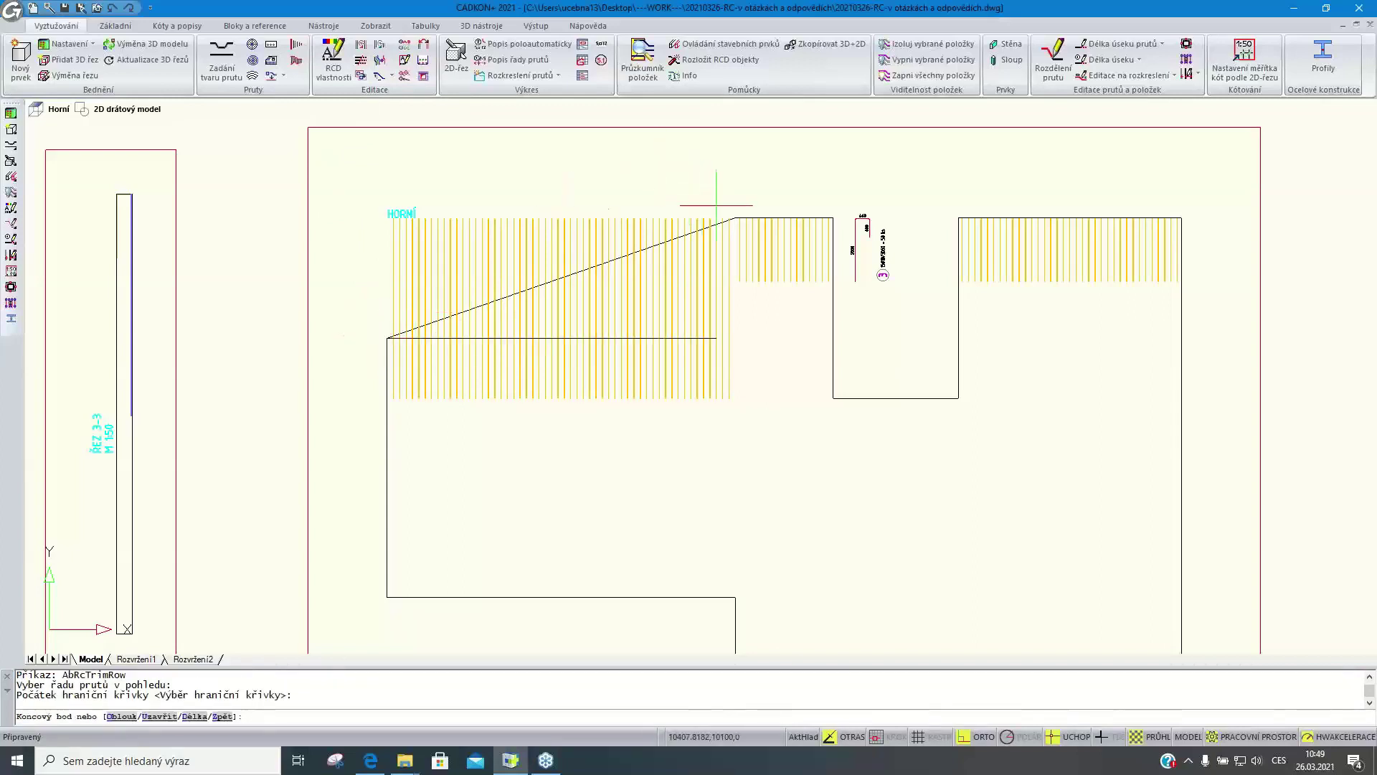
scroll(740, 218, "up", 4)
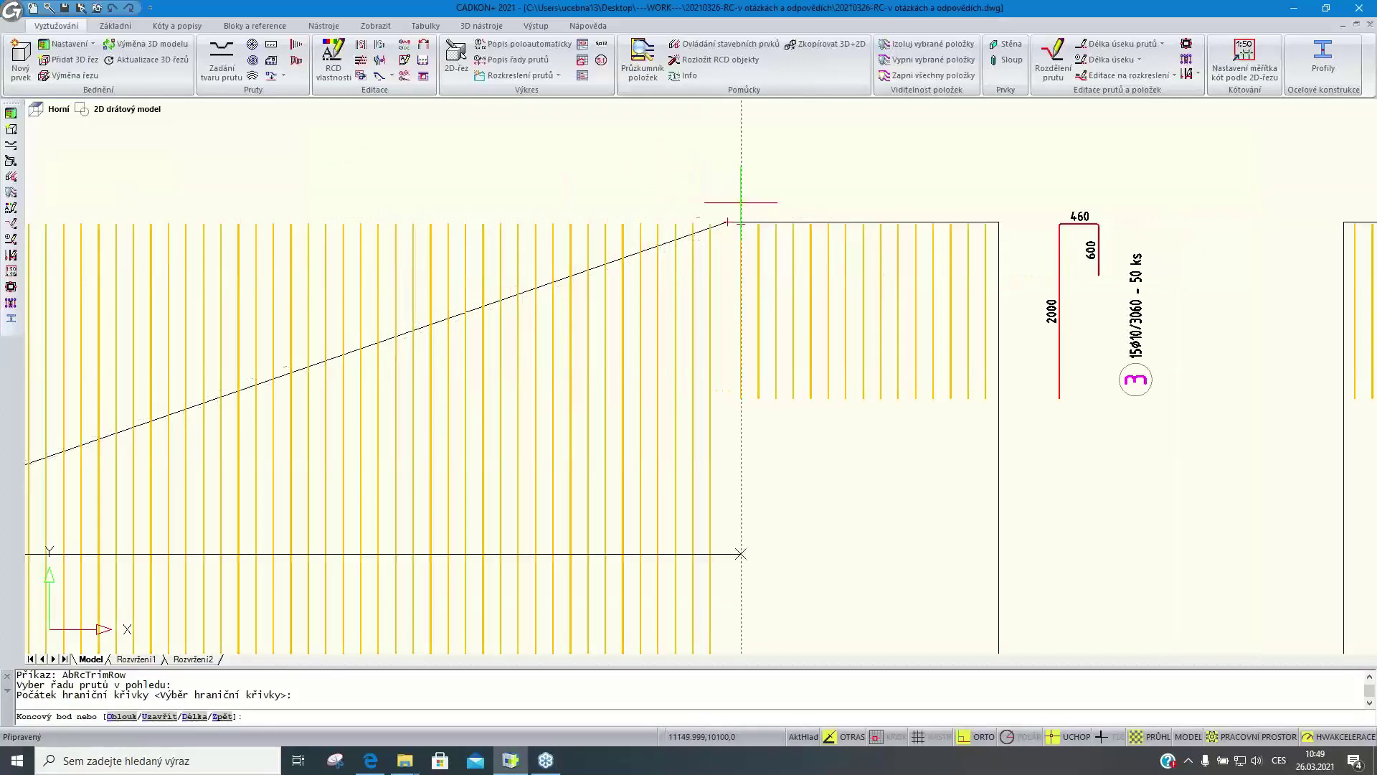
left_click(726, 221)
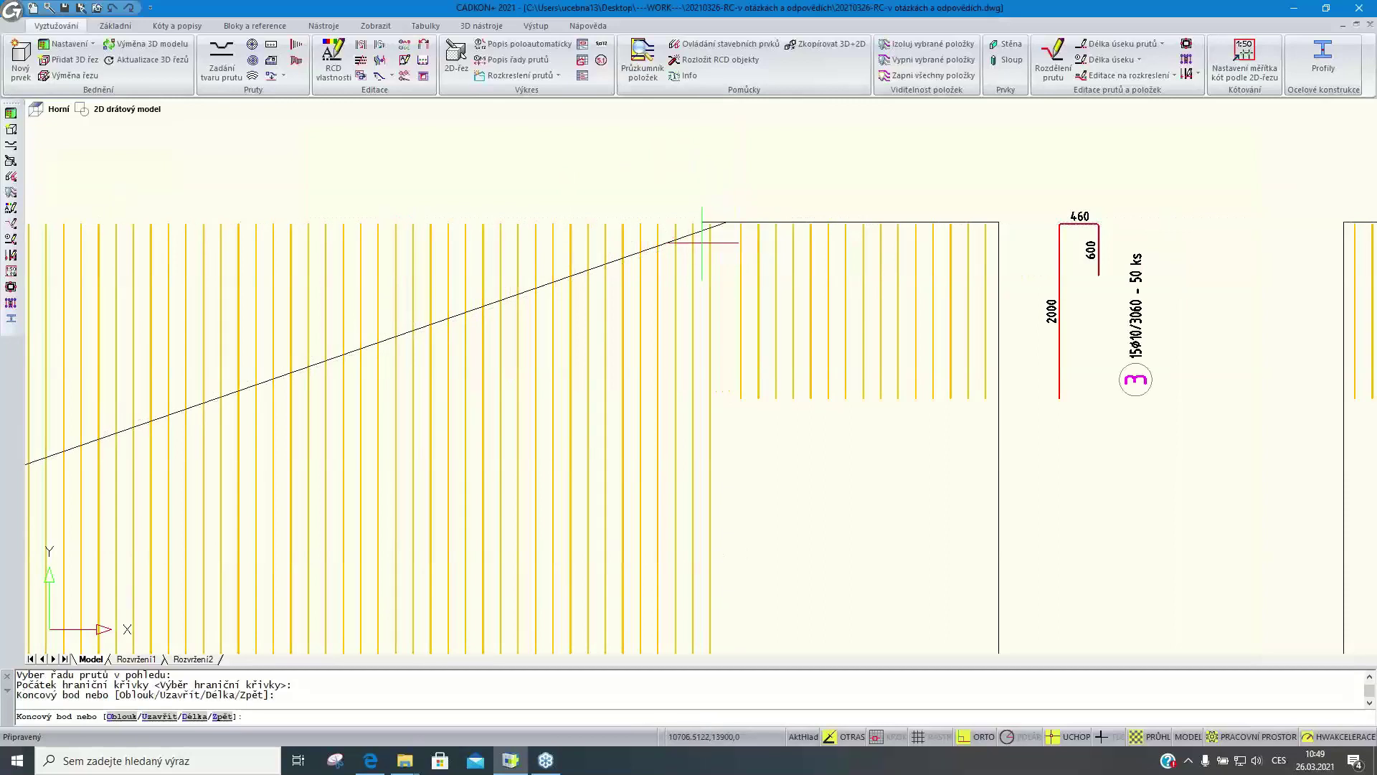
scroll(707, 229, "down", 4)
key("Return")
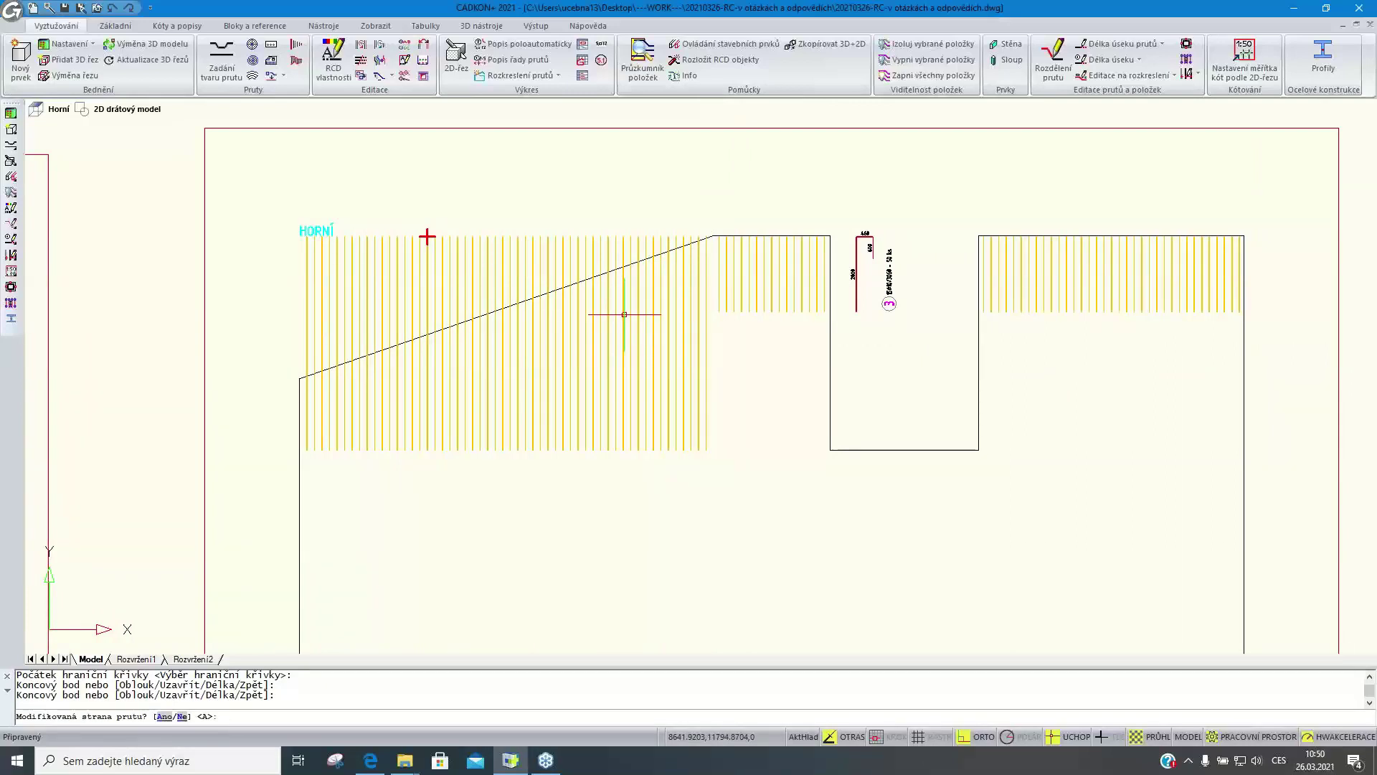
key("Return")
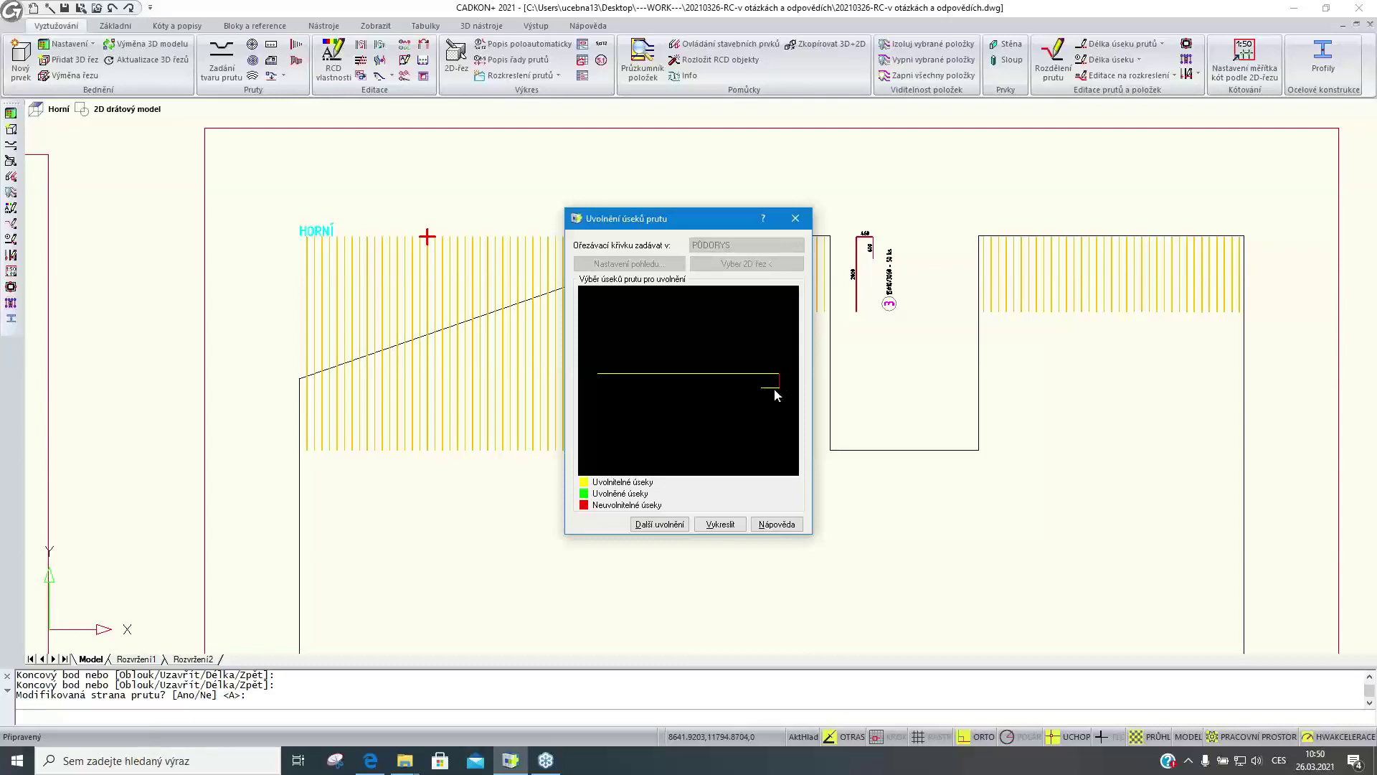
left_click(695, 375)
left_click(720, 524)
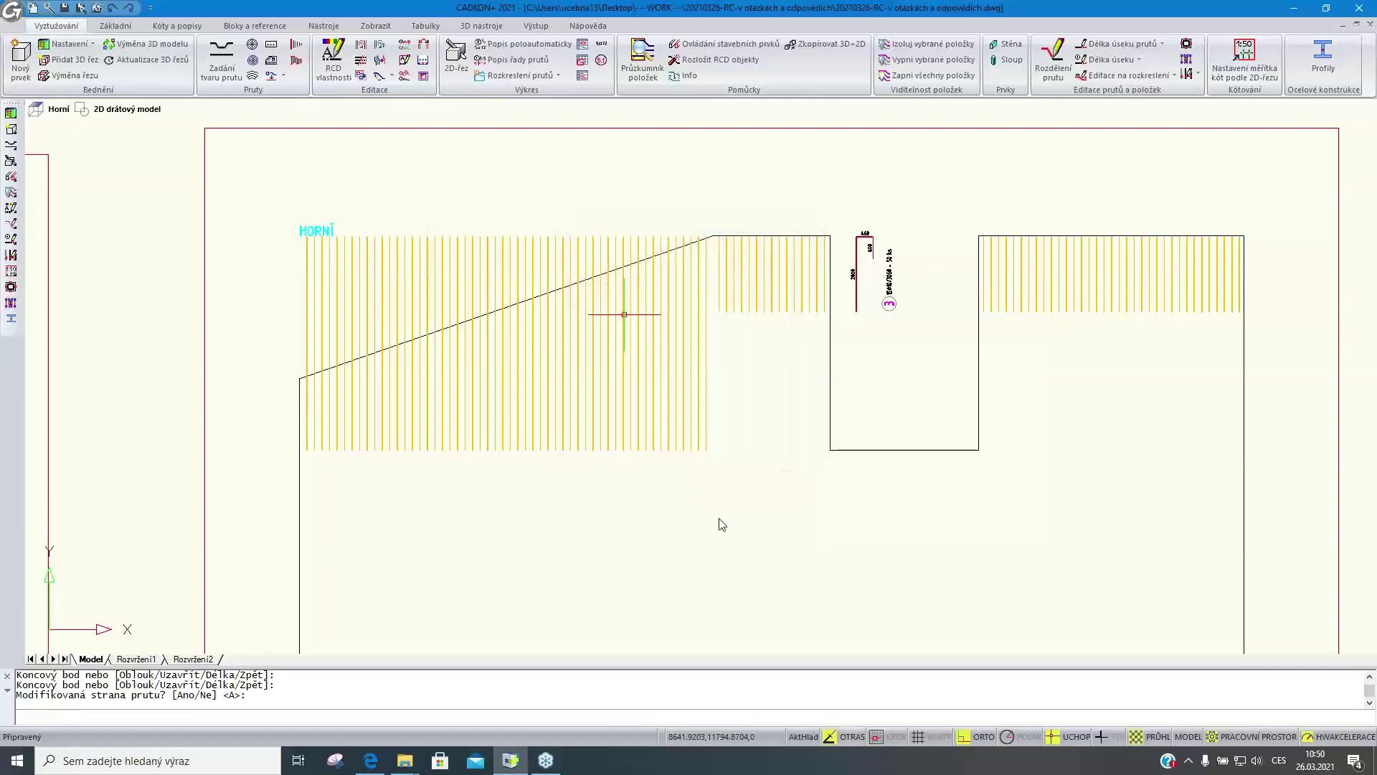
key("Return")
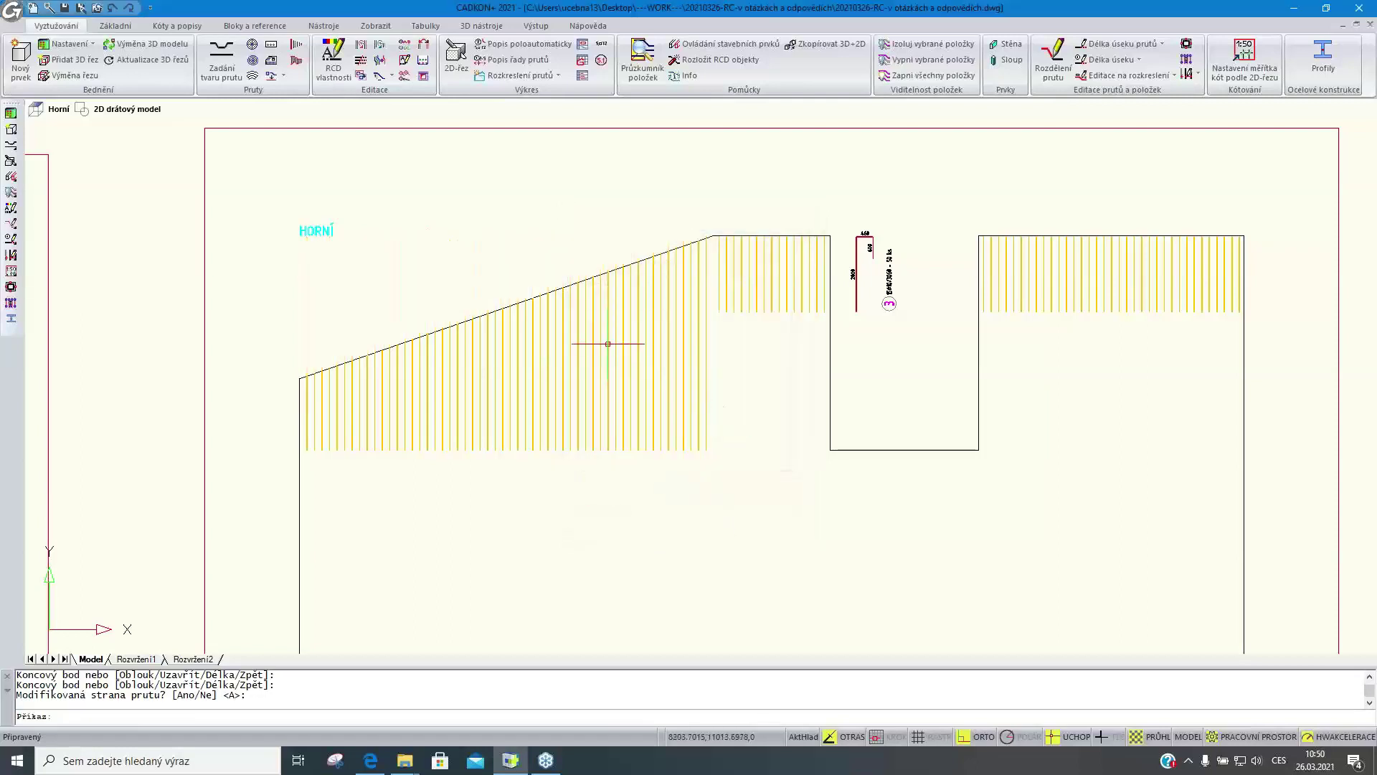
Extract the trimmed row's bar shape to the free space left of the slab and place its item label beside it at 90°
scroll(608, 344, "down", 4)
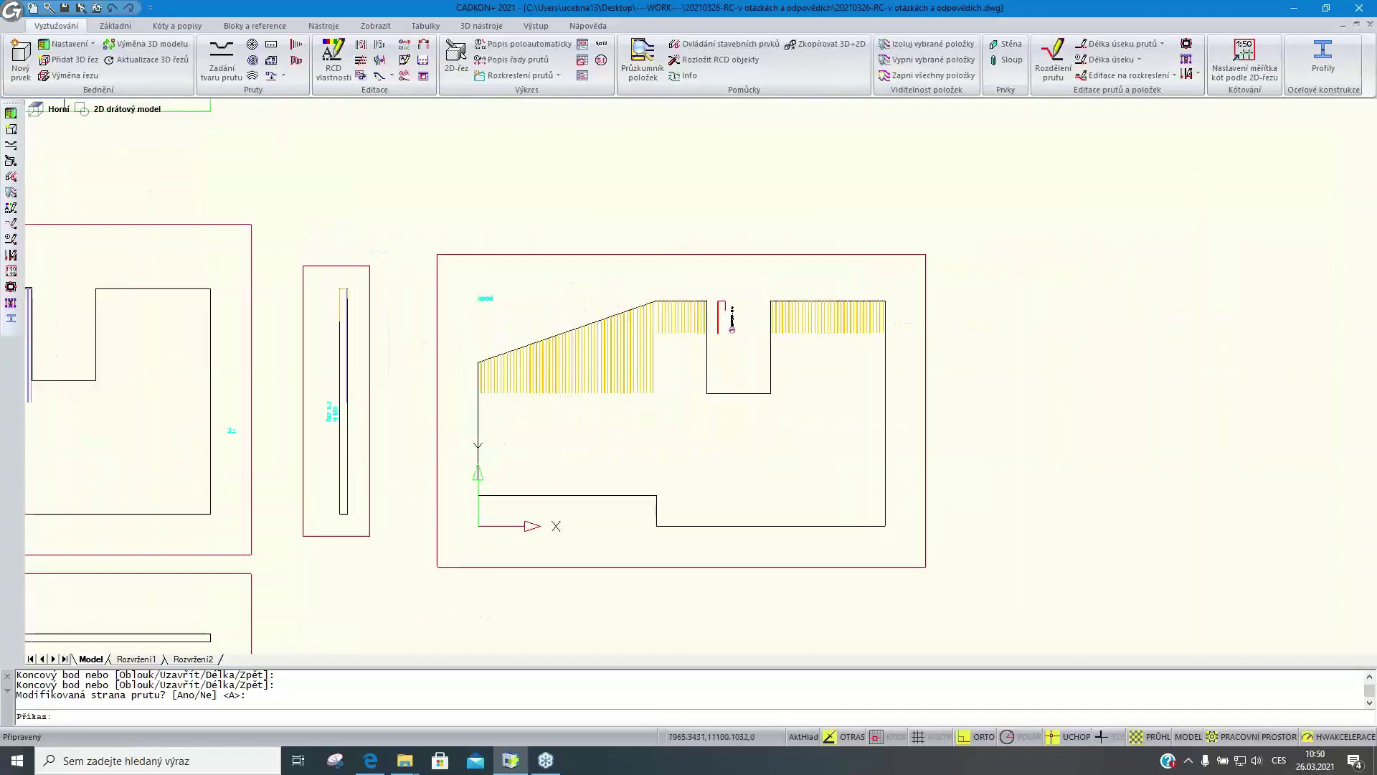
scroll(603, 348, "up", 3)
left_click(584, 369)
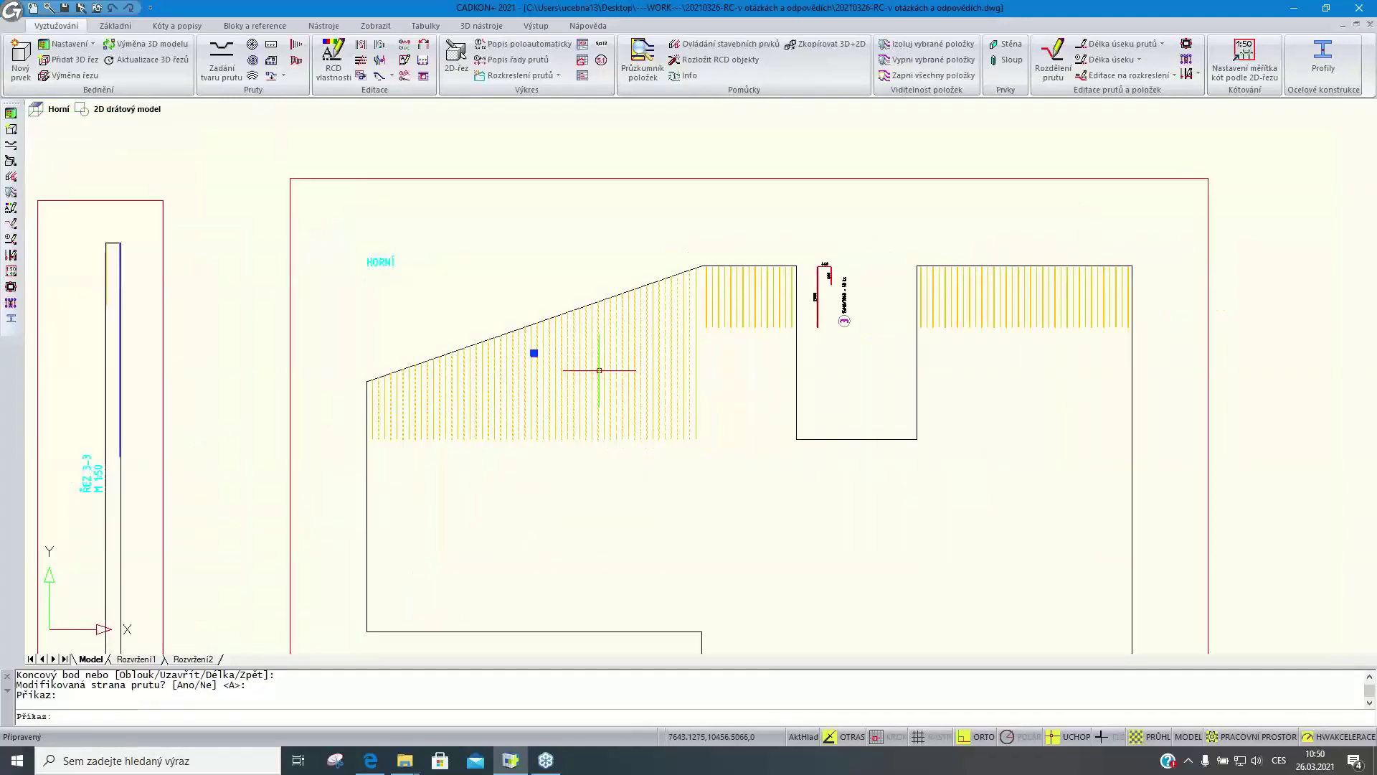
right_click(600, 370)
left_click(624, 396)
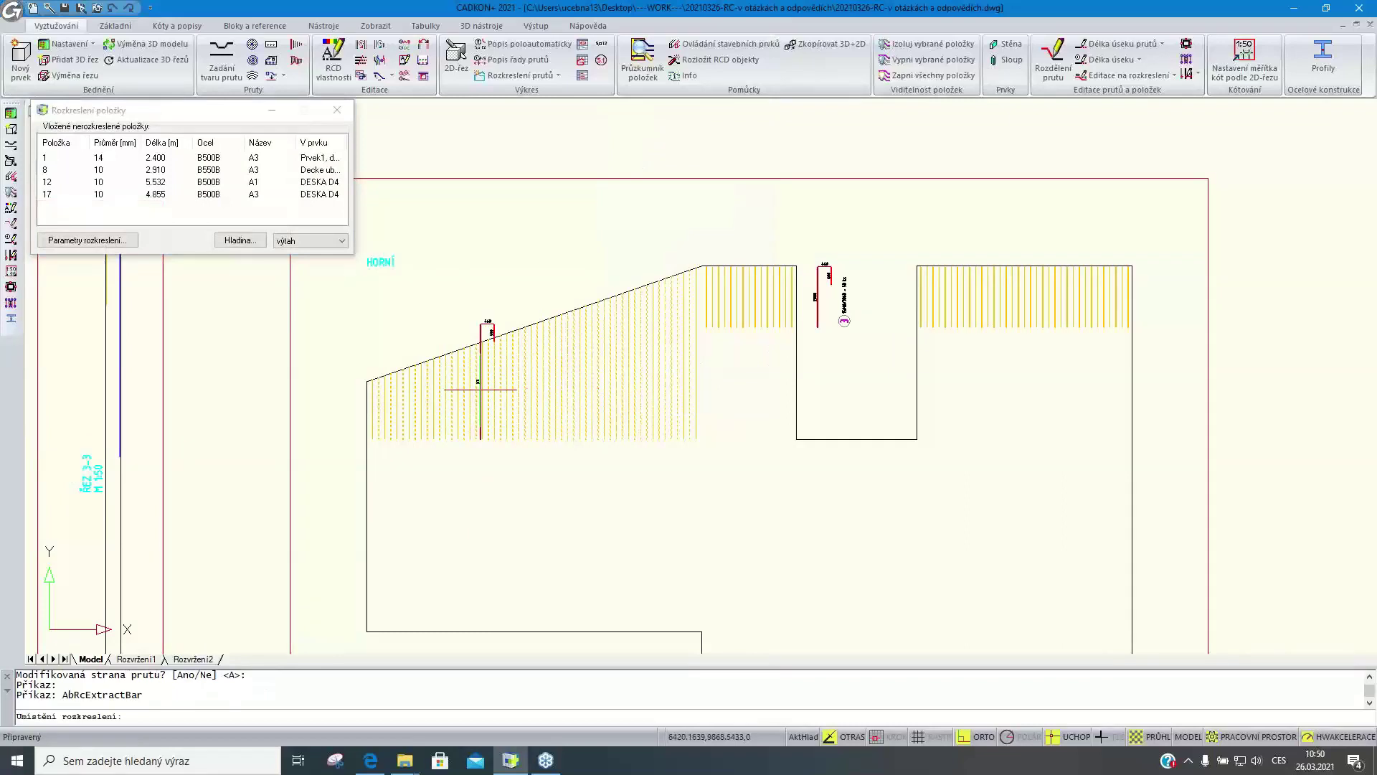
left_click(312, 412)
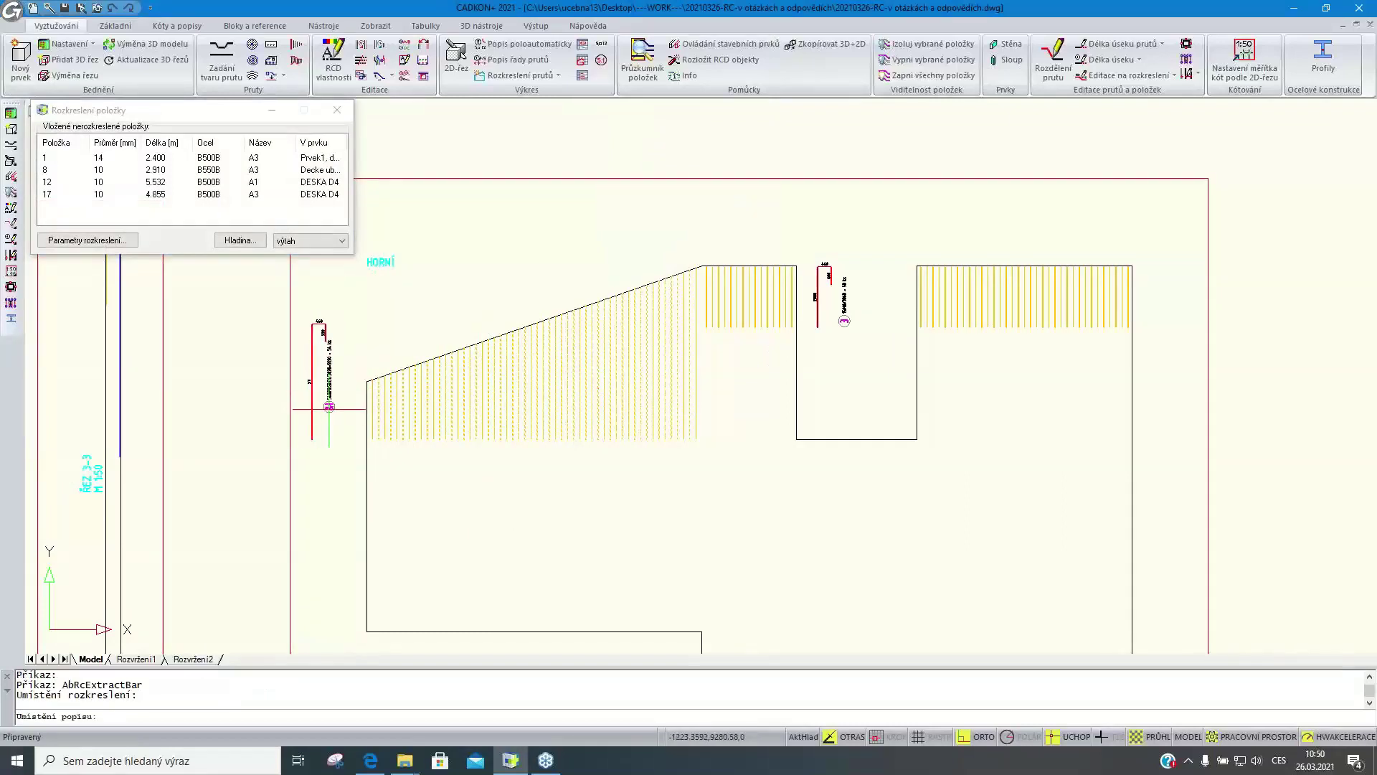
left_click(333, 416)
key("Return")
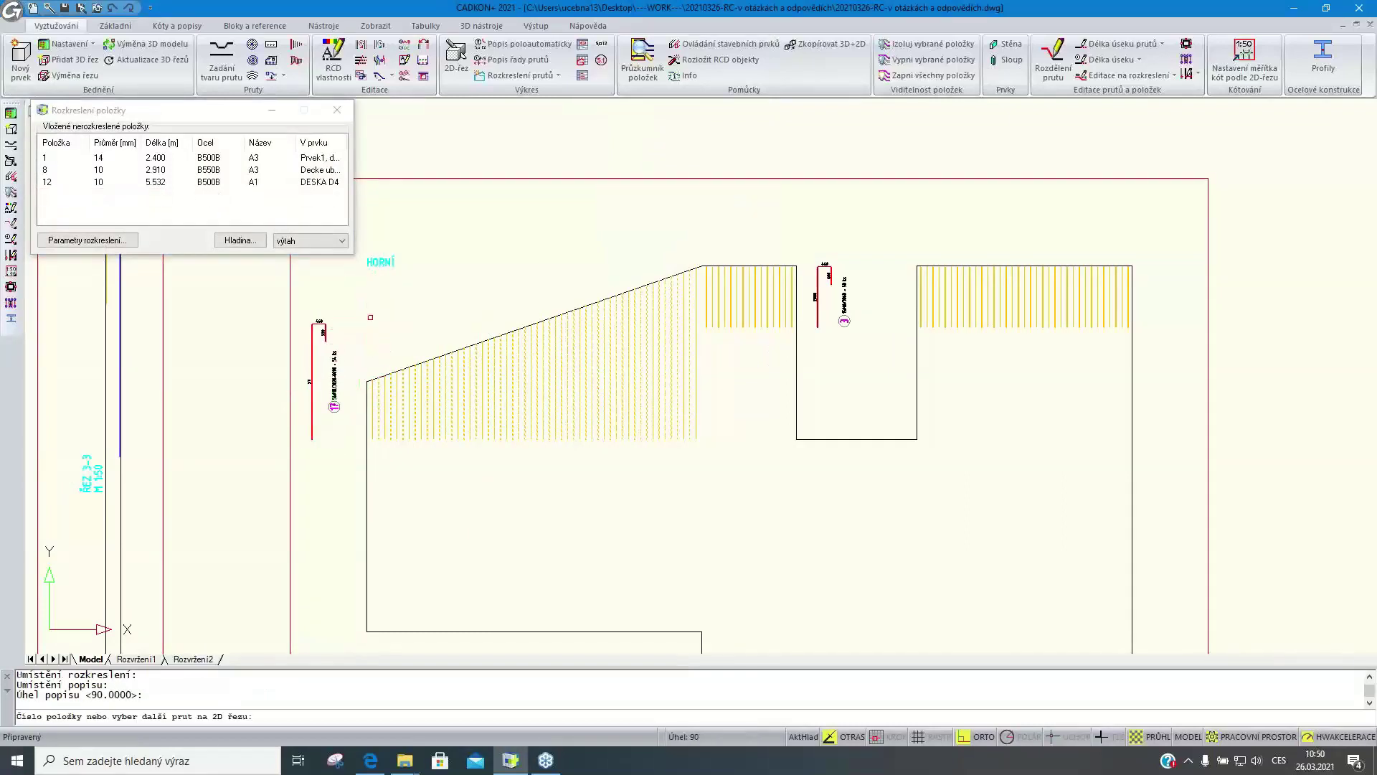
scroll(319, 352, "up", 5)
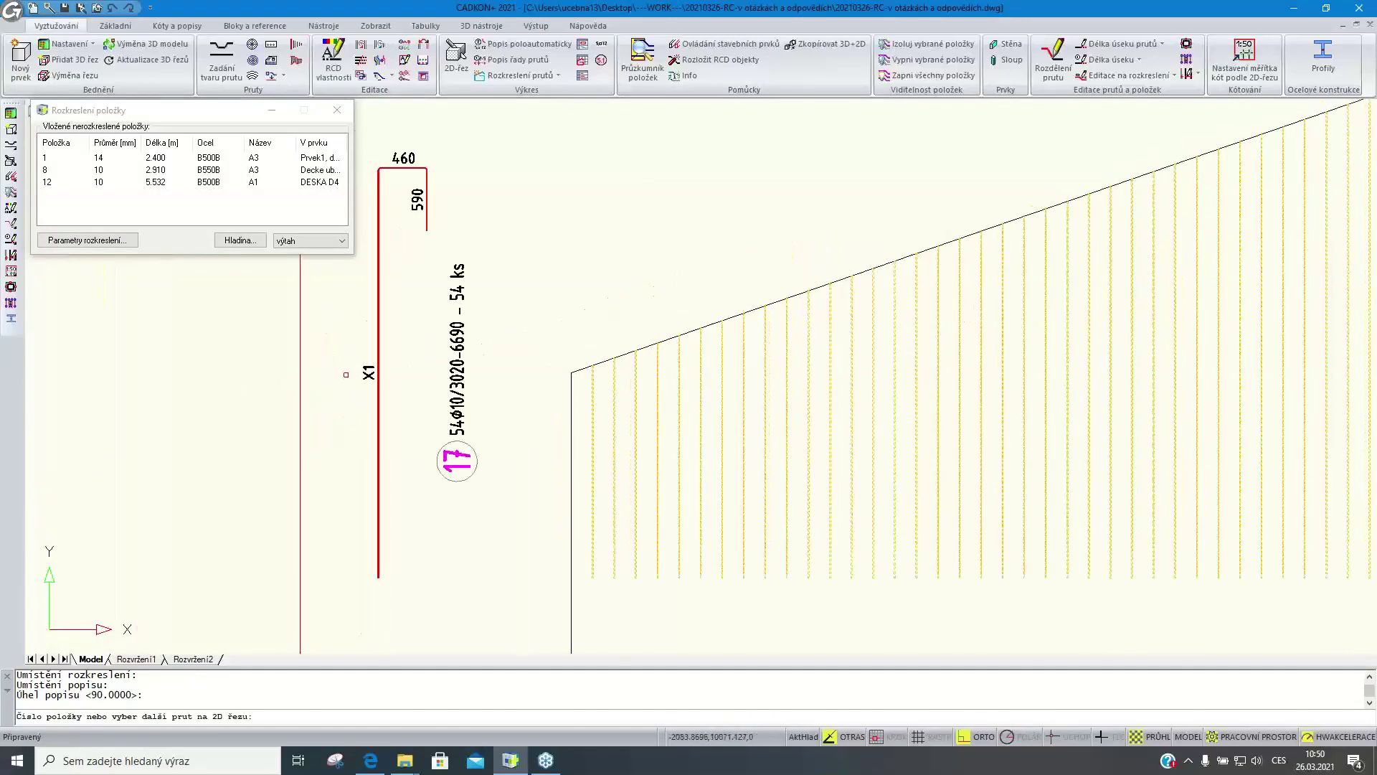
key("Return")
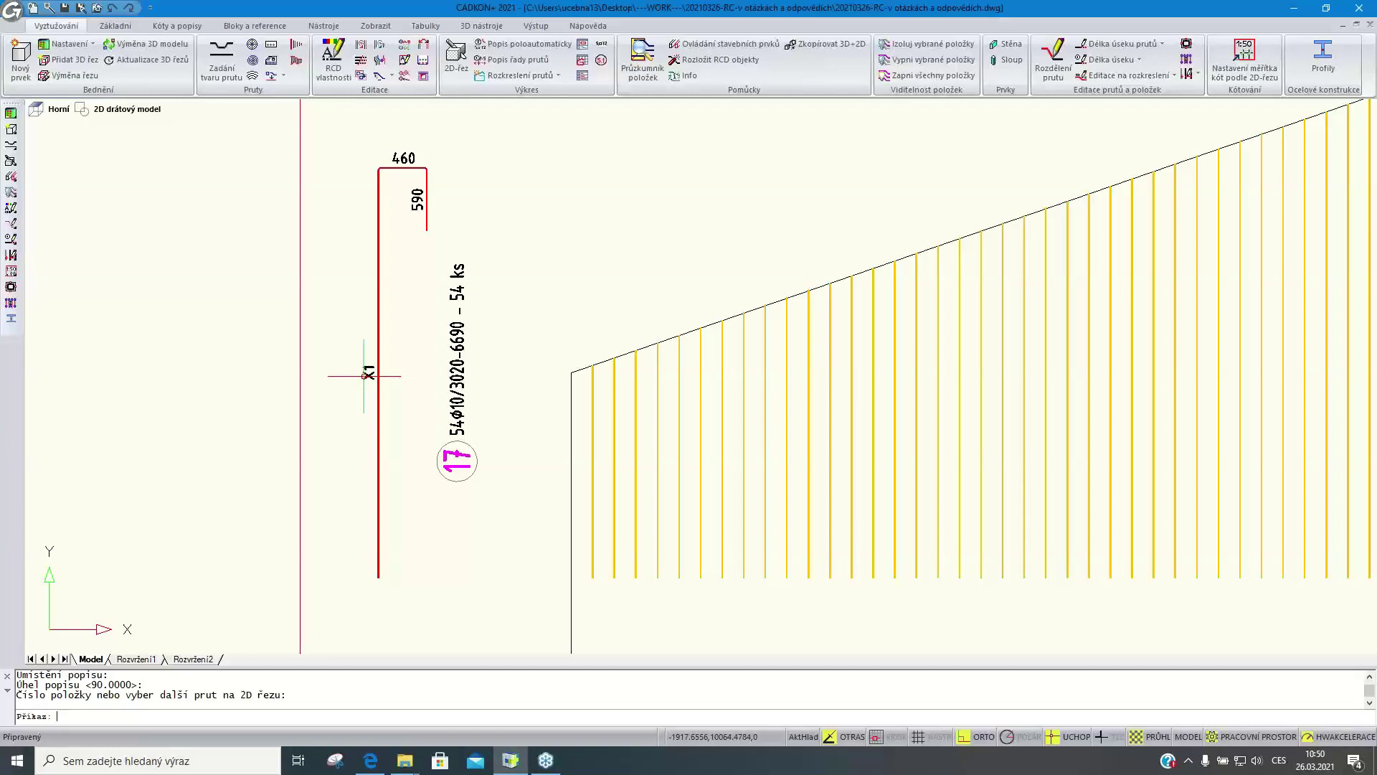
Switch to the presentation in the browser to read the list of topics, and return to the drawing in CADKON+
left_click(370, 761)
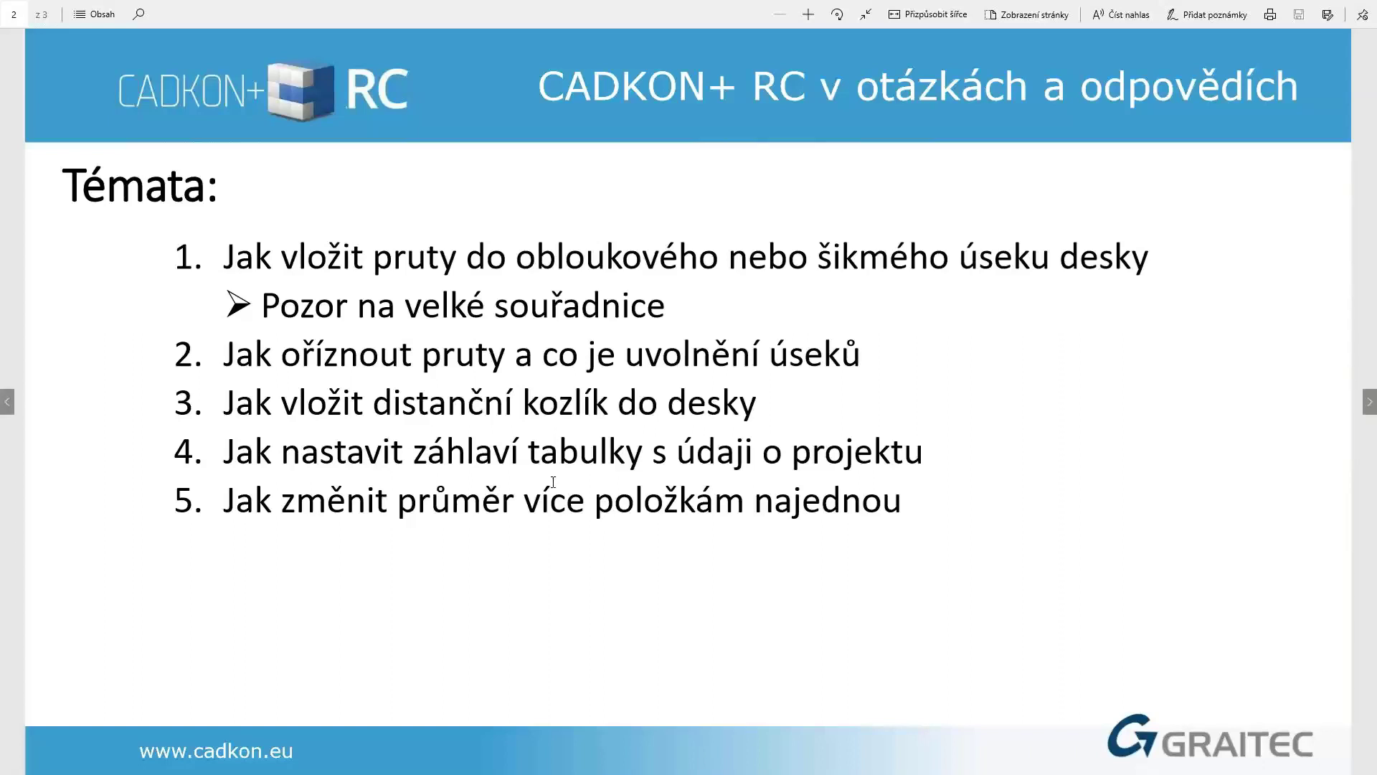
key("alt+Tab")
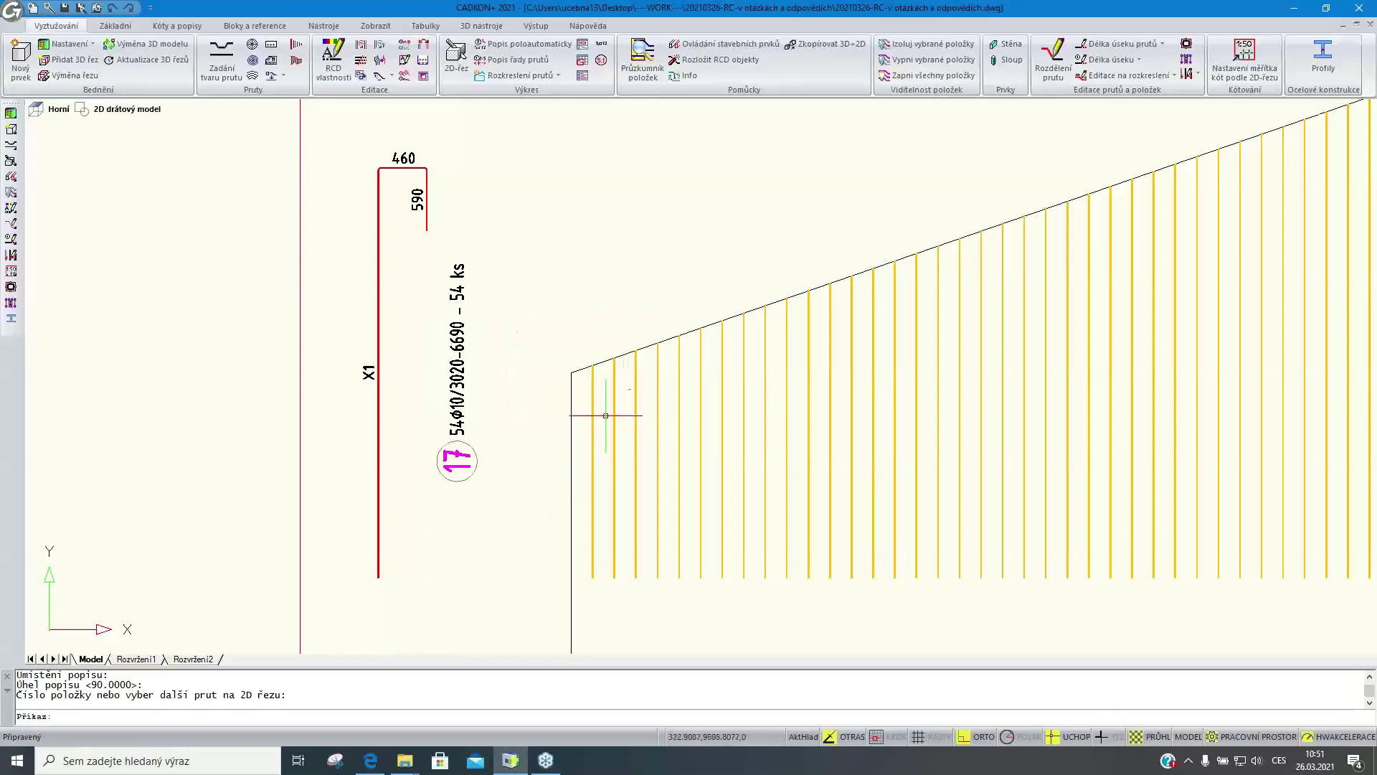
Open the bar shape definition for the slab's section 2-2
scroll(606, 415, "down", 10)
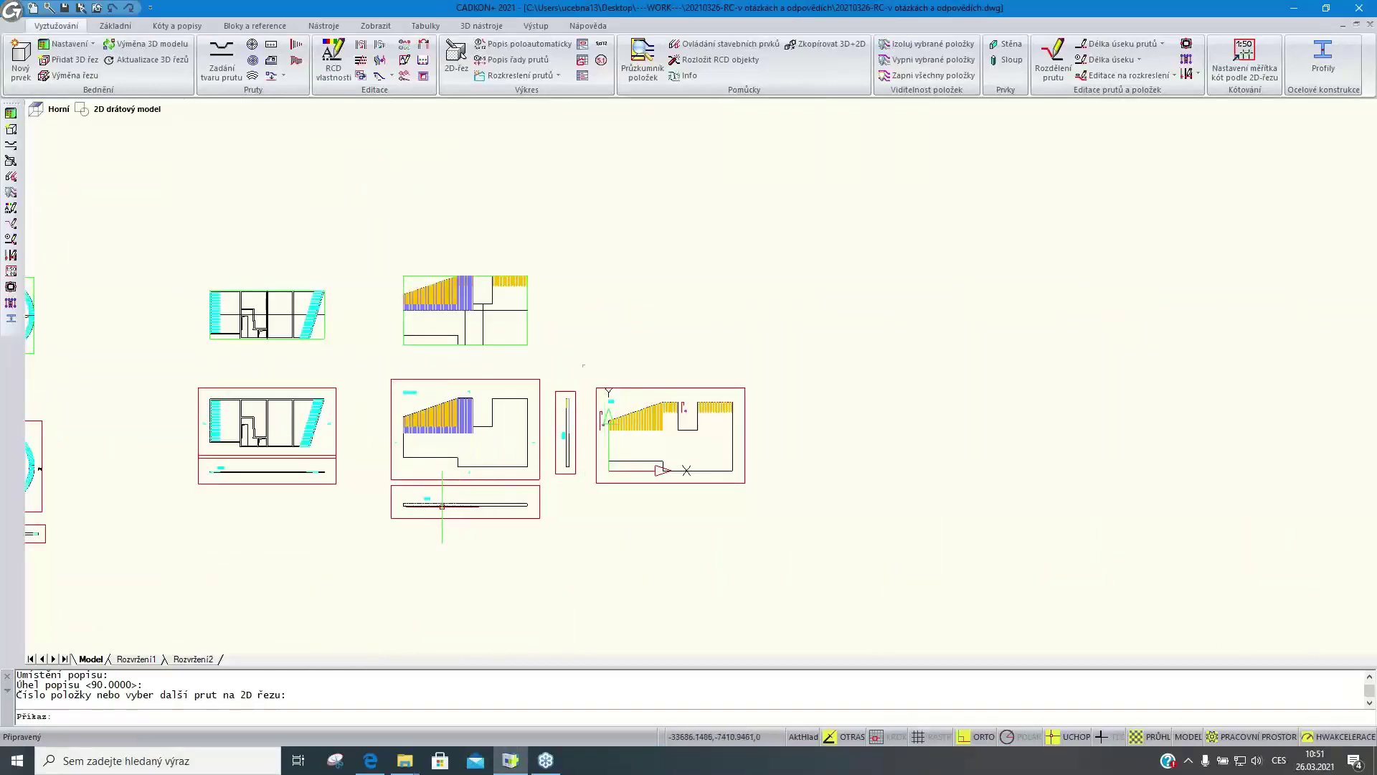
scroll(459, 509, "up", 5)
scroll(448, 511, "up", 2)
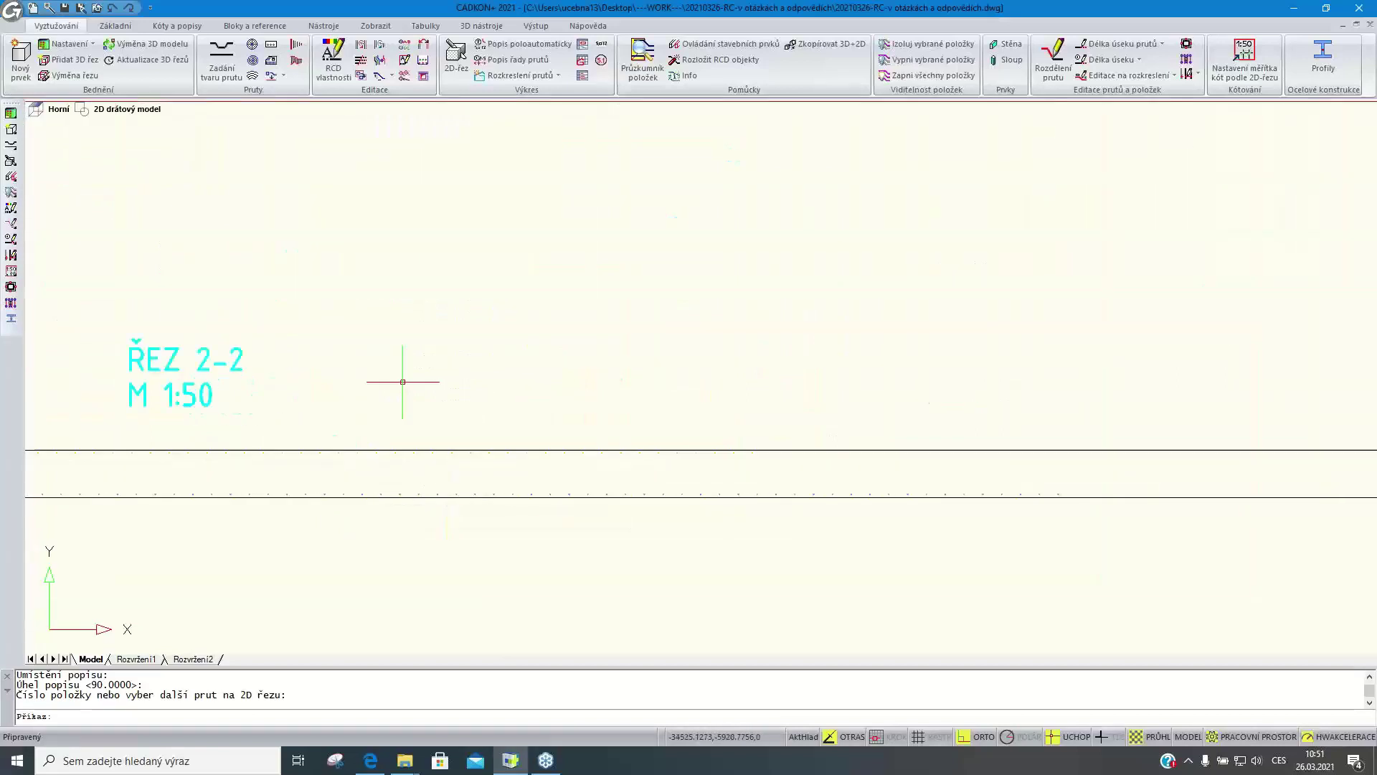
left_click(222, 59)
scroll(451, 495, "up", 3)
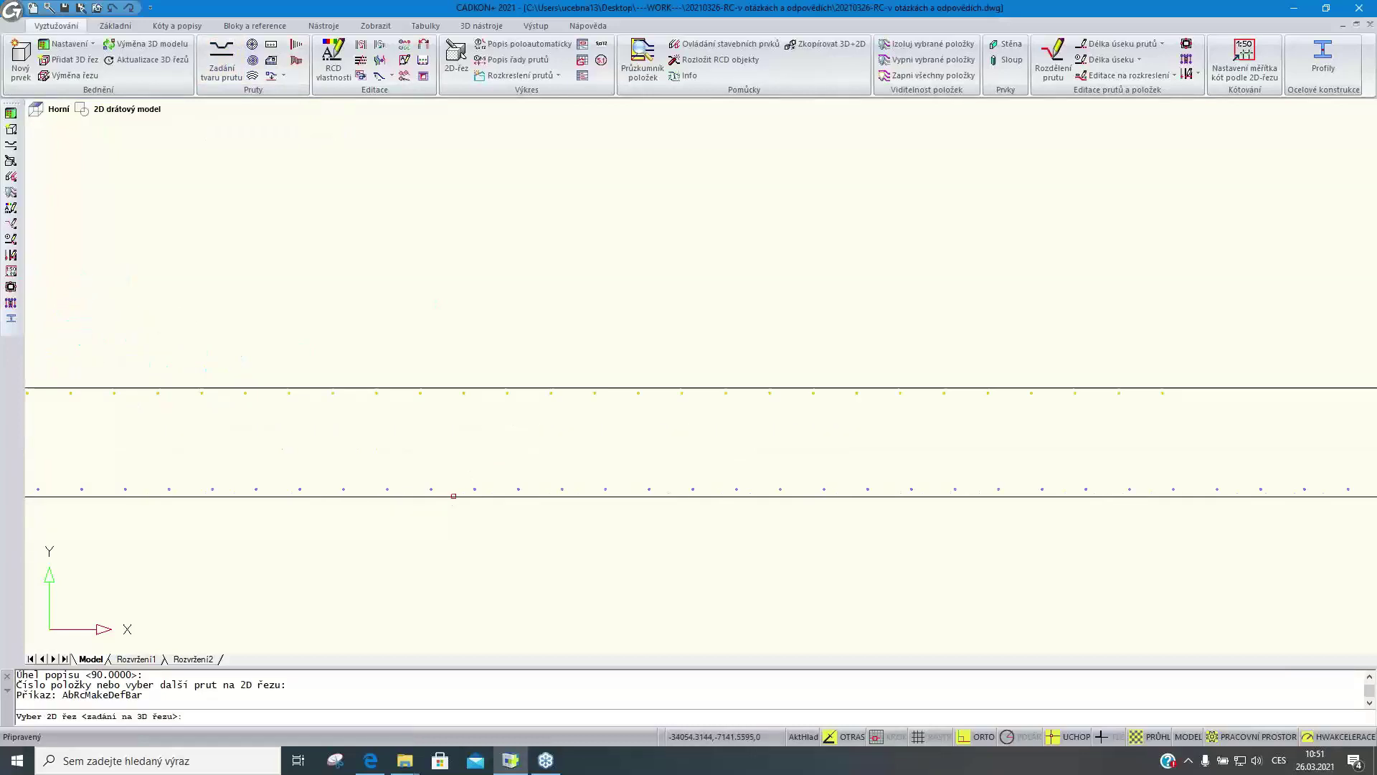
left_click(454, 495)
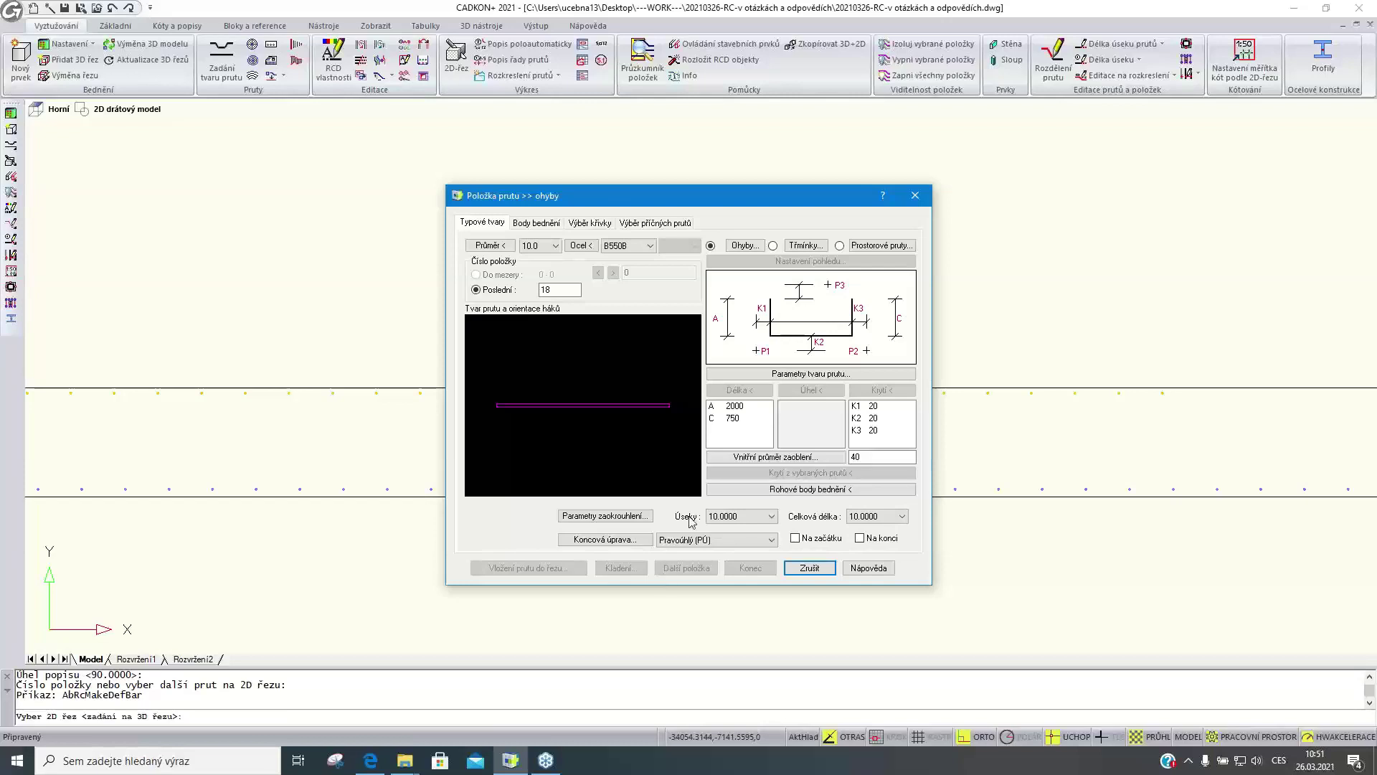
Choose the front view of the spatial spacer chair with dimensions A and C as the bar's typical shape
left_click(877, 249)
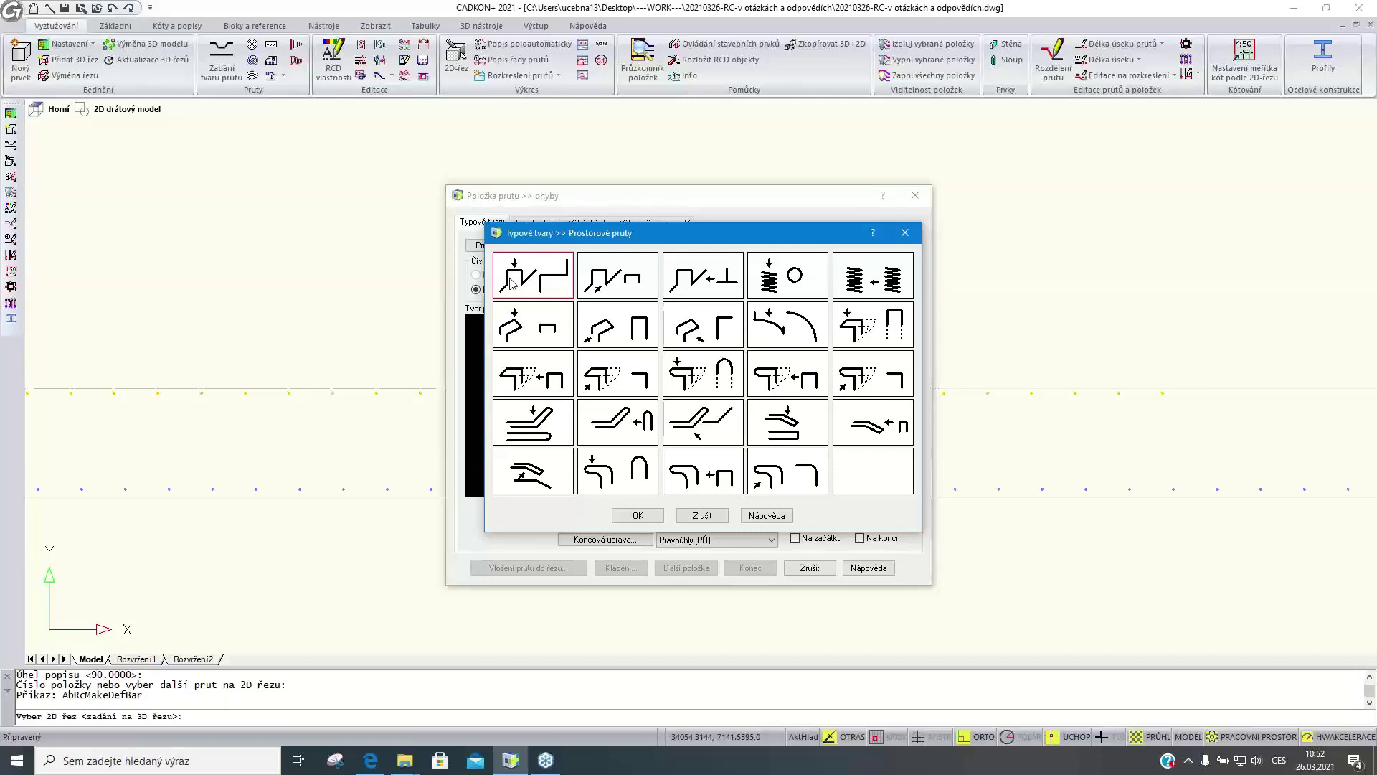
left_click(622, 276)
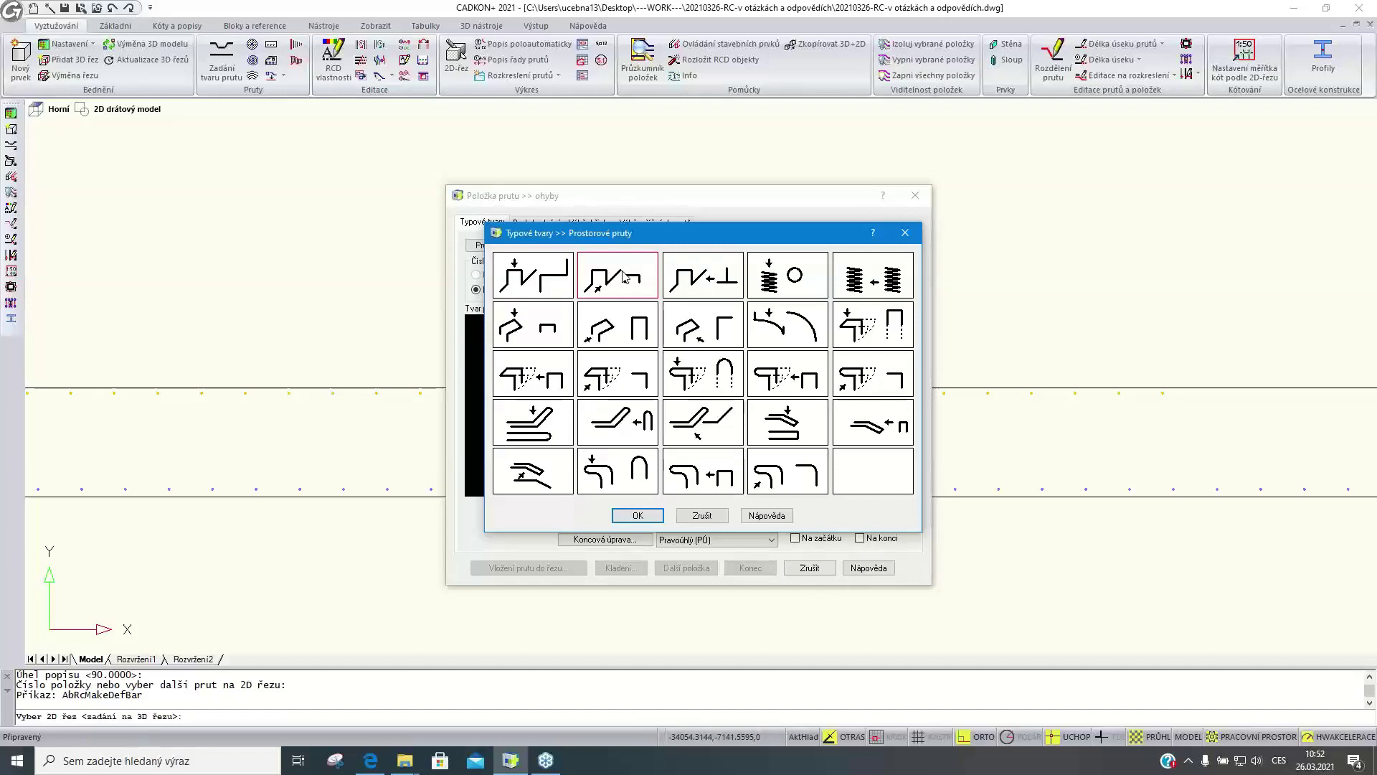
left_click(703, 286)
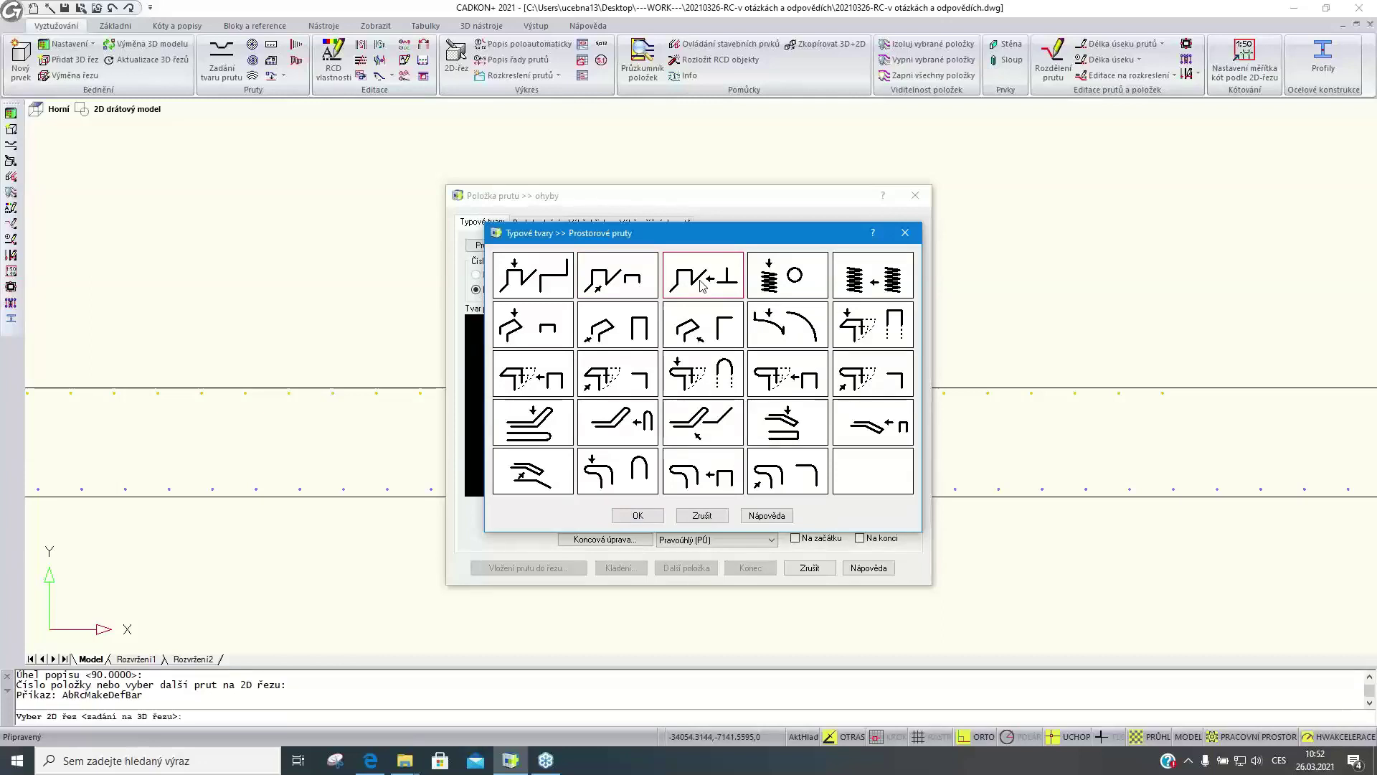
left_click(634, 283)
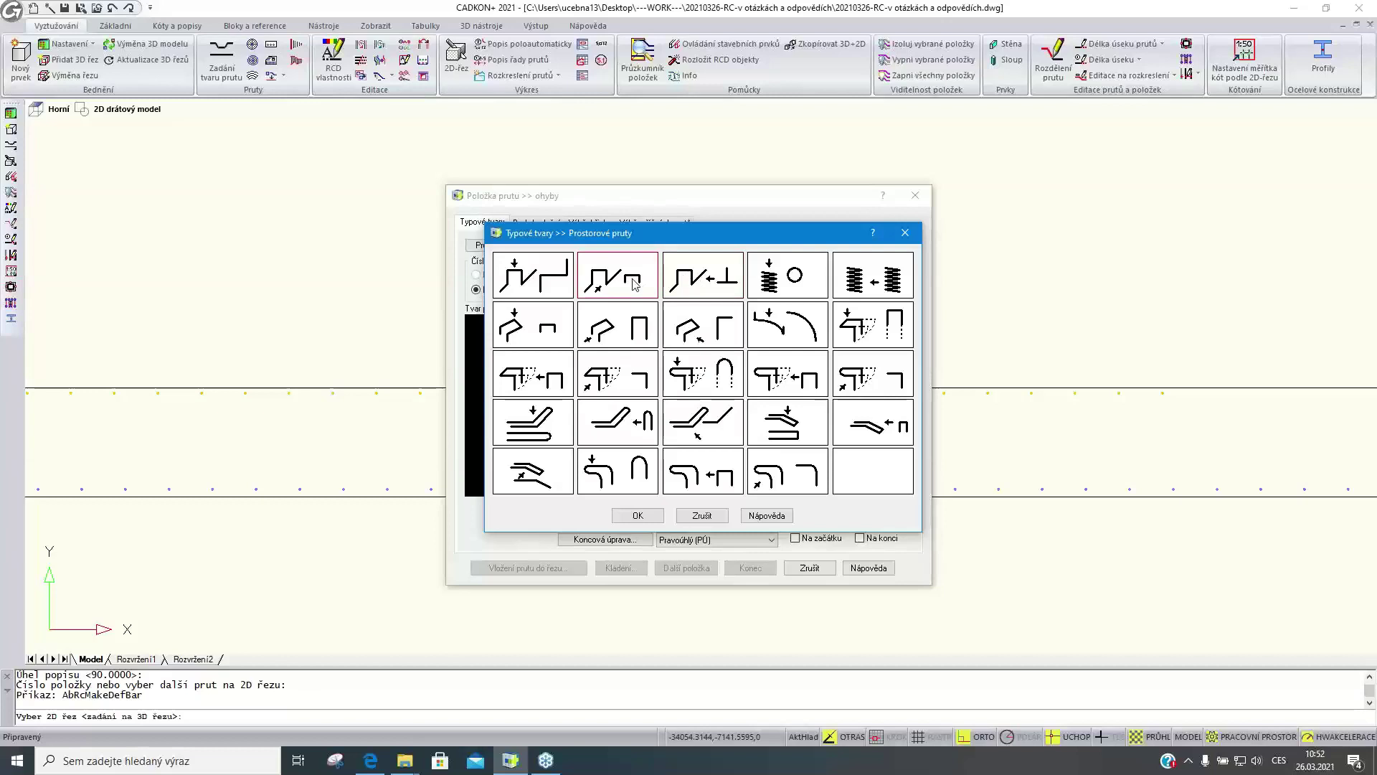
left_click(639, 515)
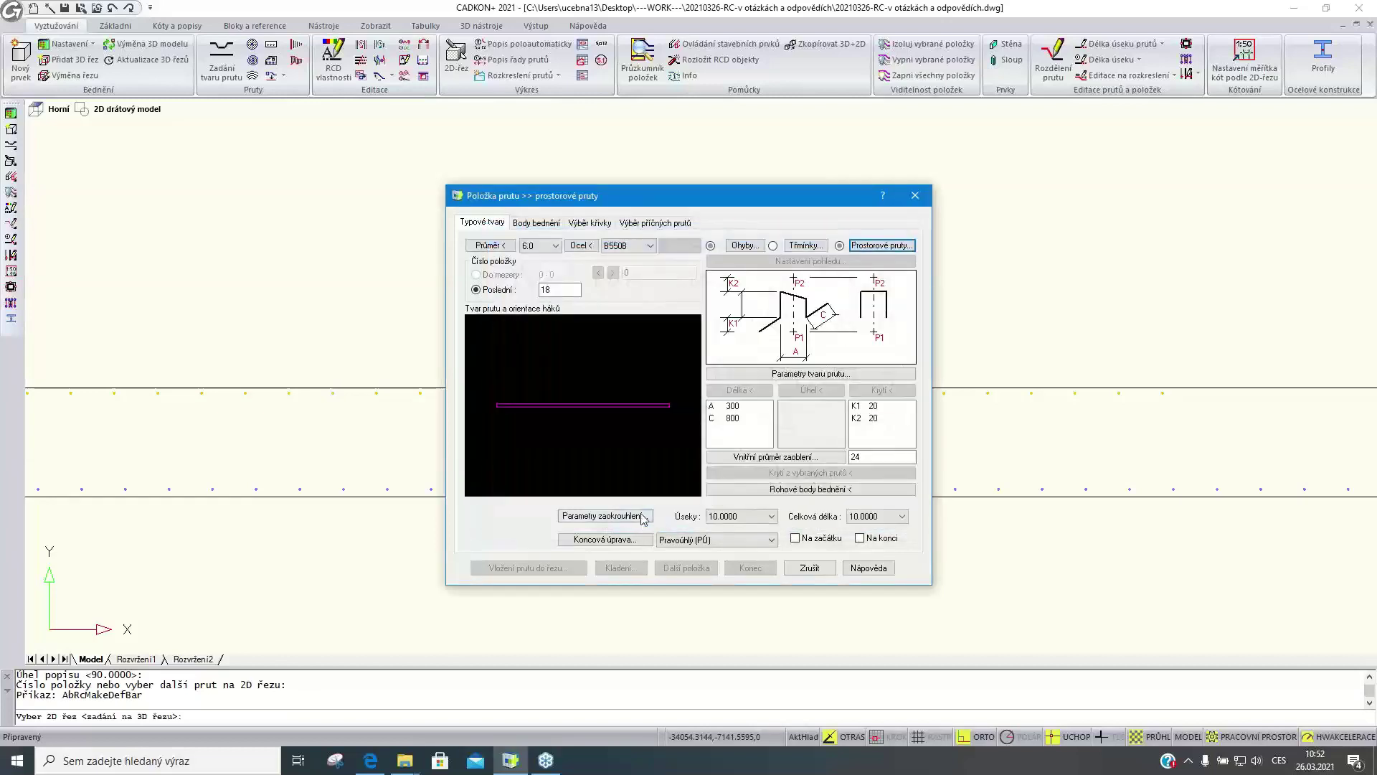
Set the chair bar's diameter to 14 and both concrete covers K1 and K2 to 30
left_click(545, 245)
left_click(540, 297)
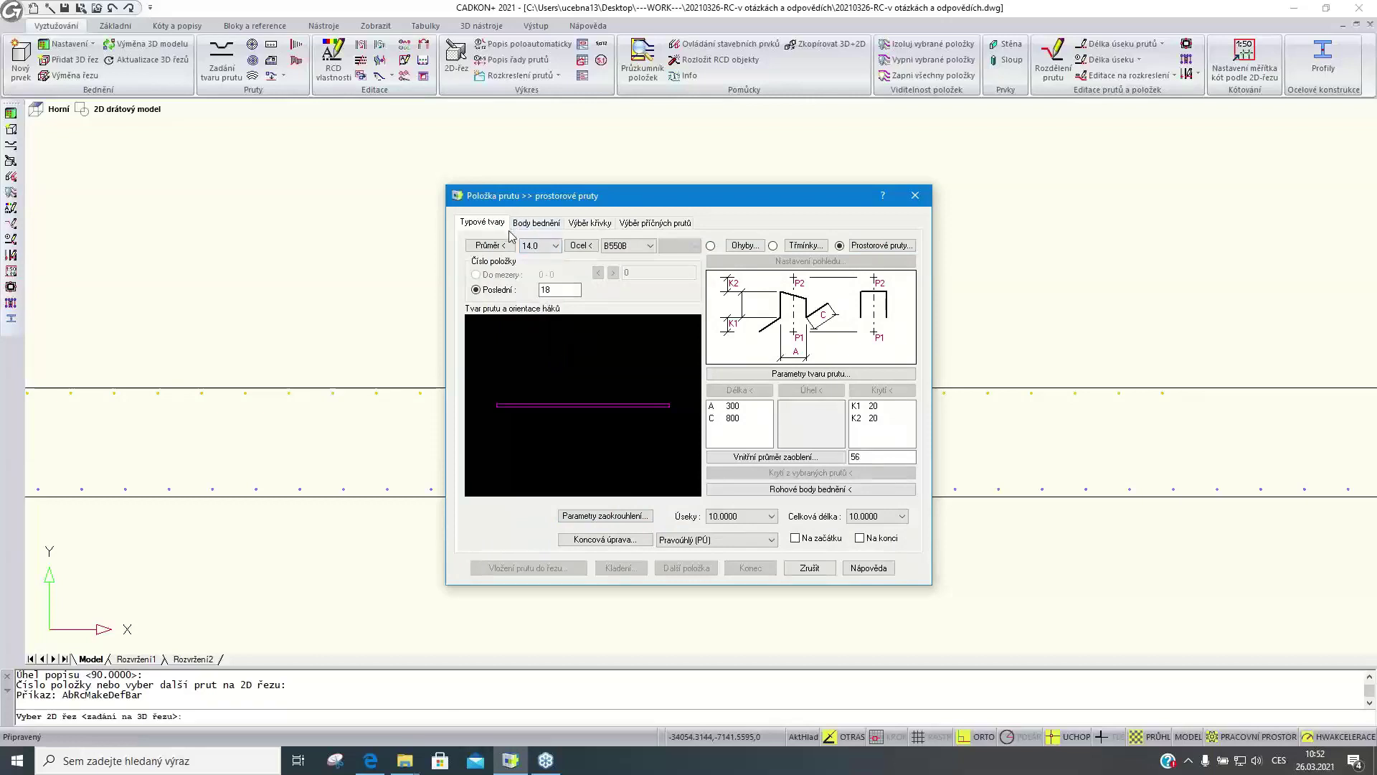
left_click(856, 406)
left_click(856, 418, "shift")
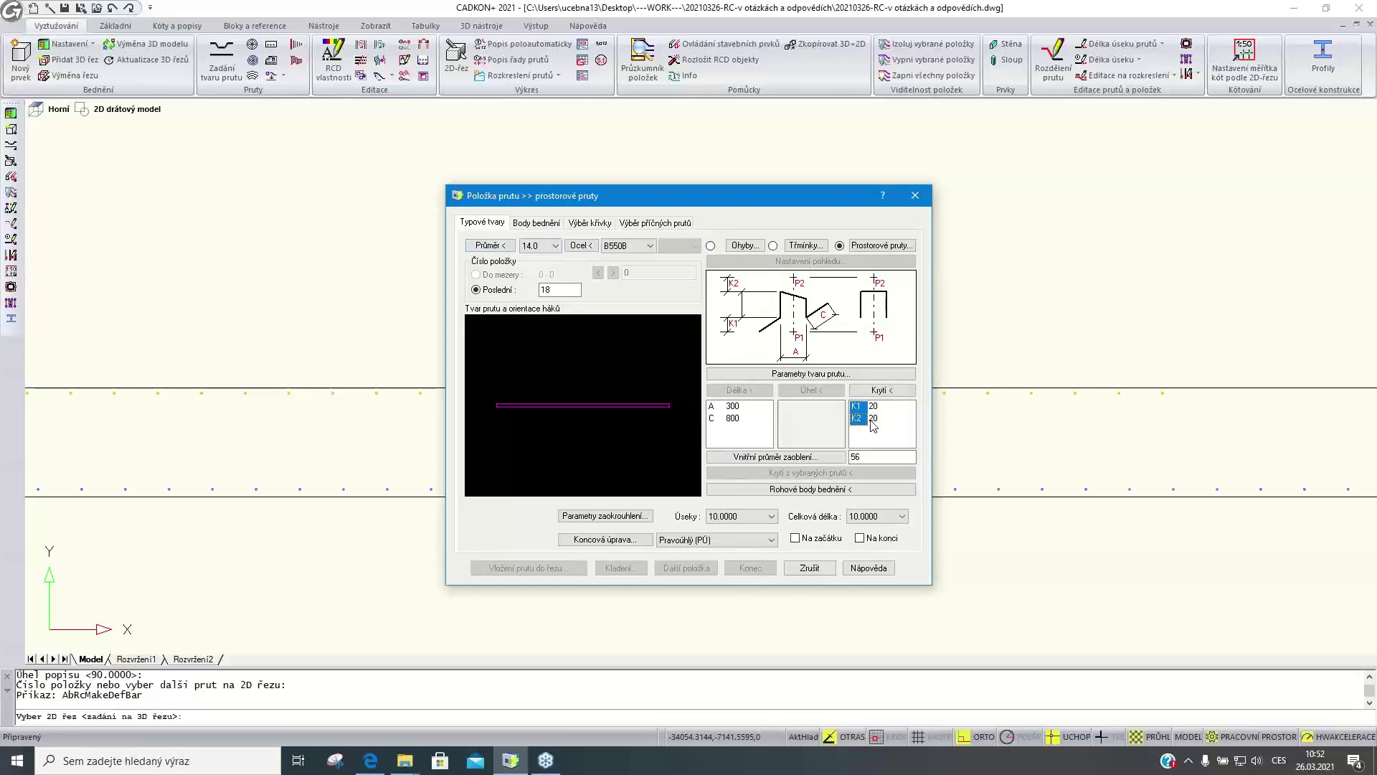
type("30")
key("Return")
Set the chair's lengths to 500 for A and 300 for C
left_click(732, 407)
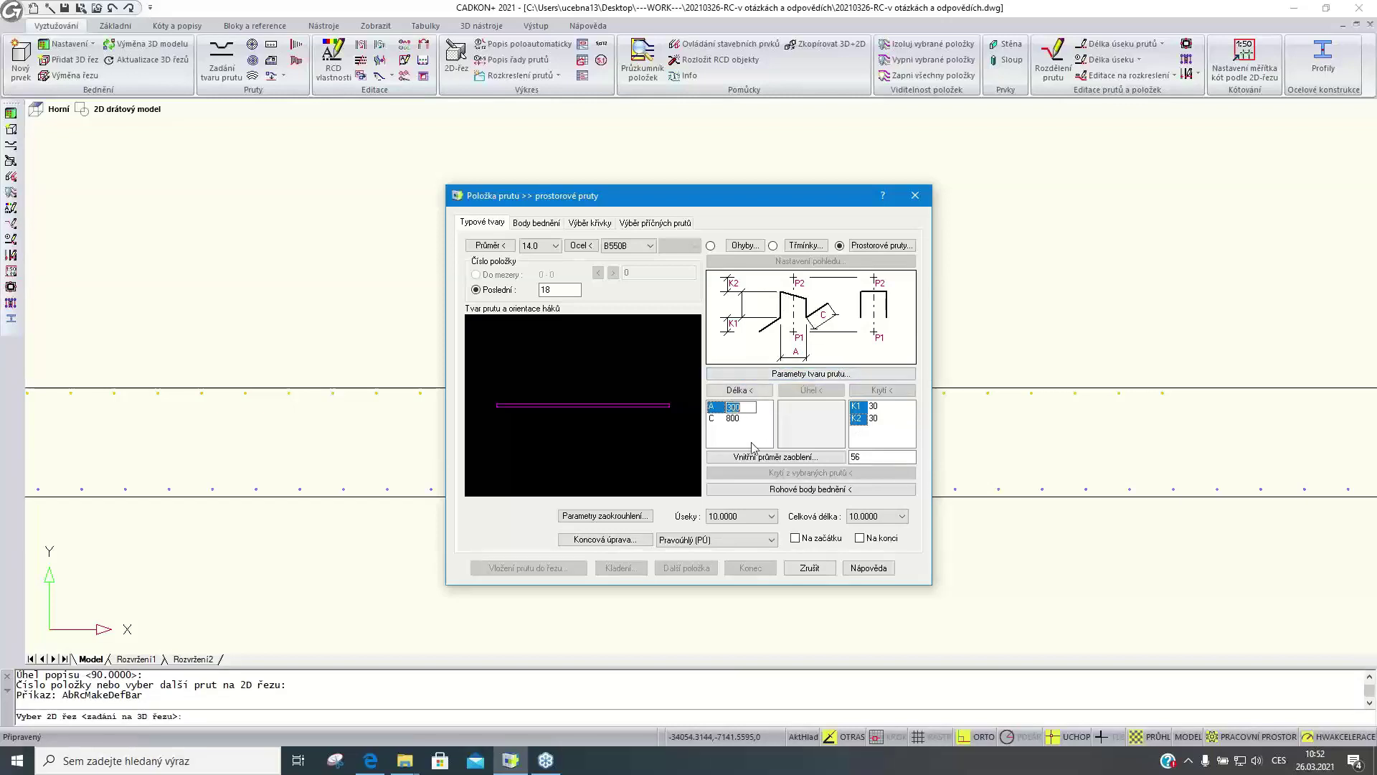
type("500")
left_click(732, 419)
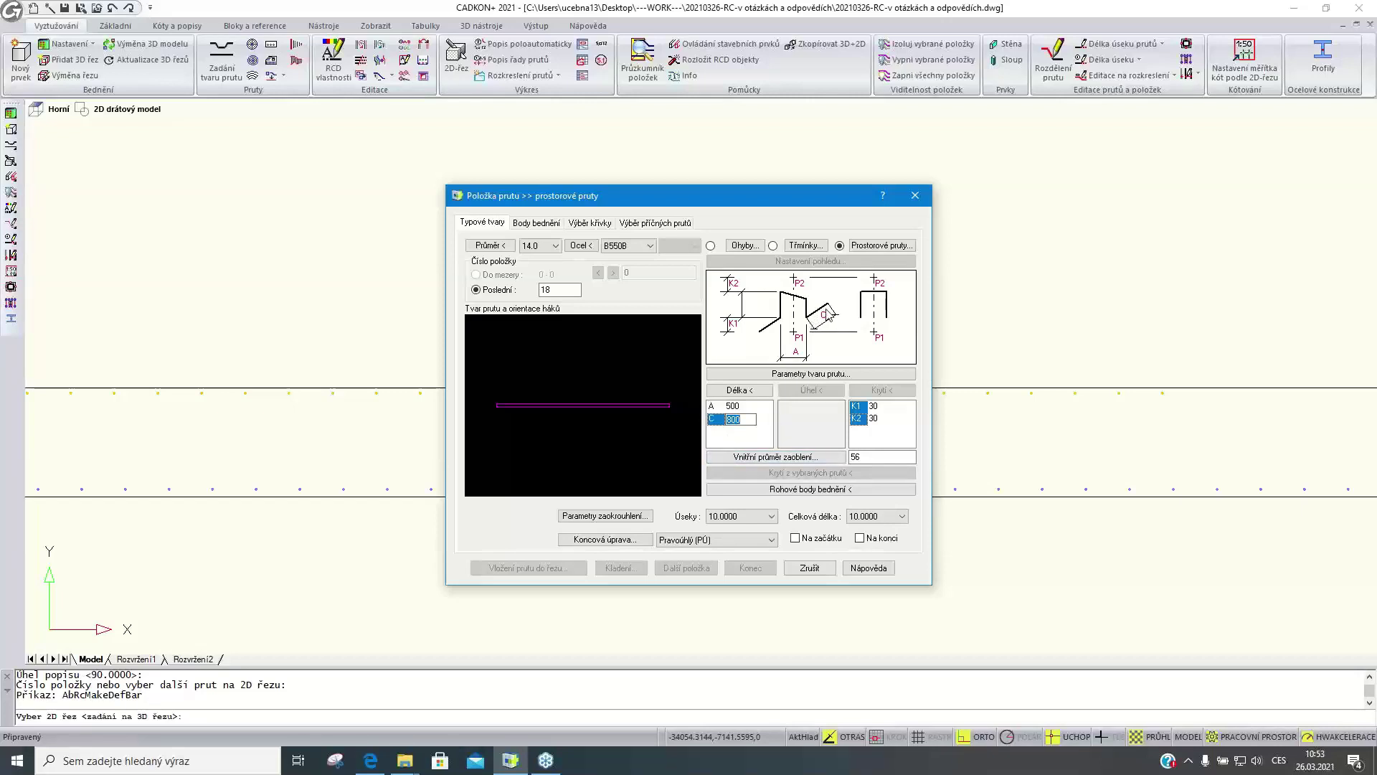
type("300")
key("Return")
Define the chair's corner points in section 2-2, with P1 on the slab's lower edge and P2 perpendicular to it on the upper edge
left_click(775, 489)
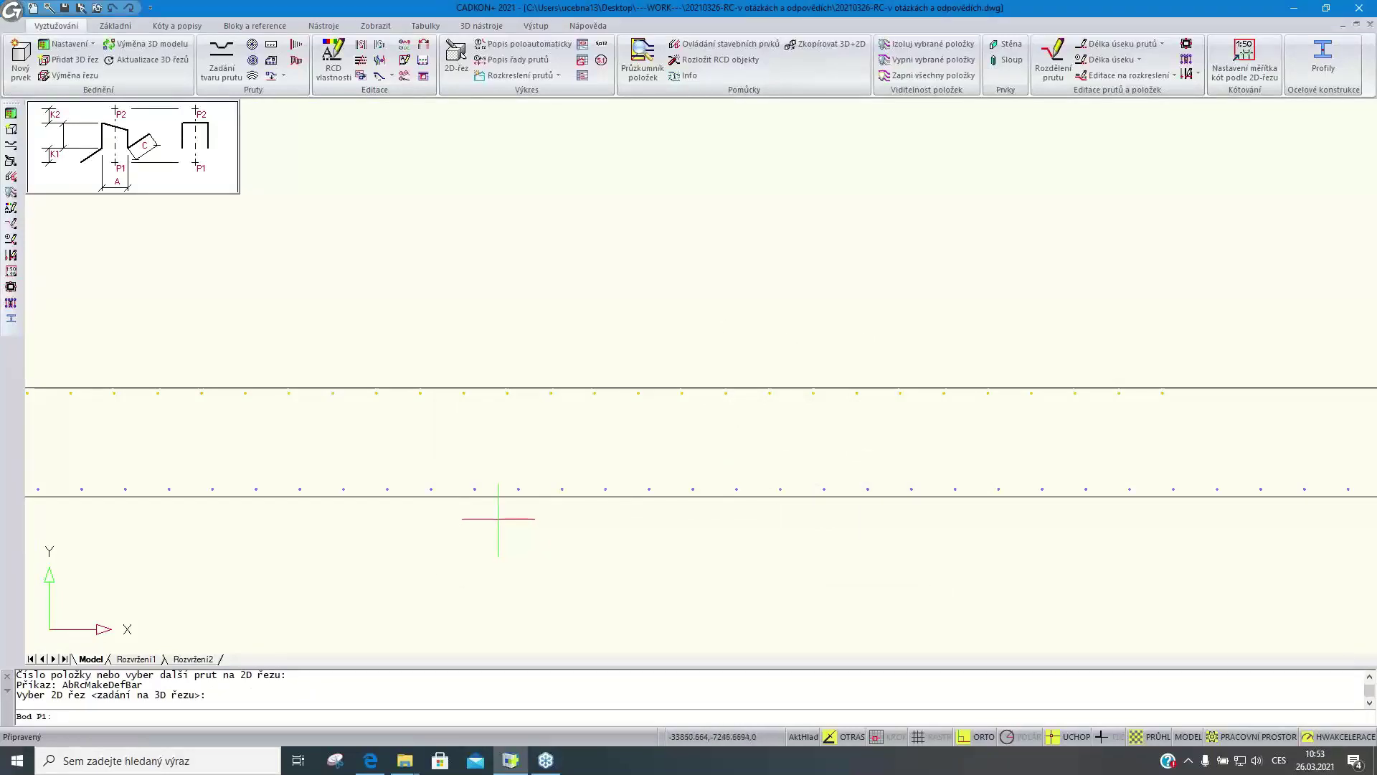
right_click(498, 518, "shift")
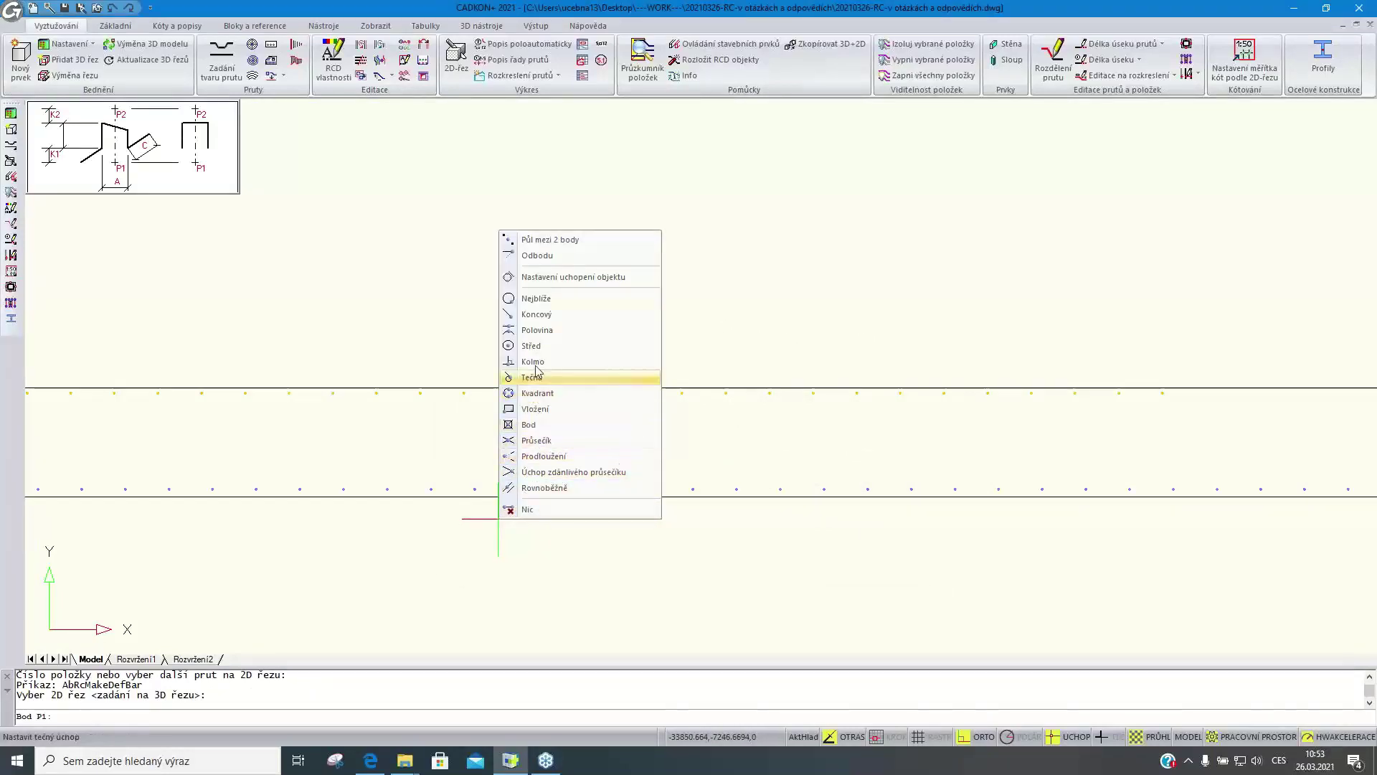
left_click(536, 298)
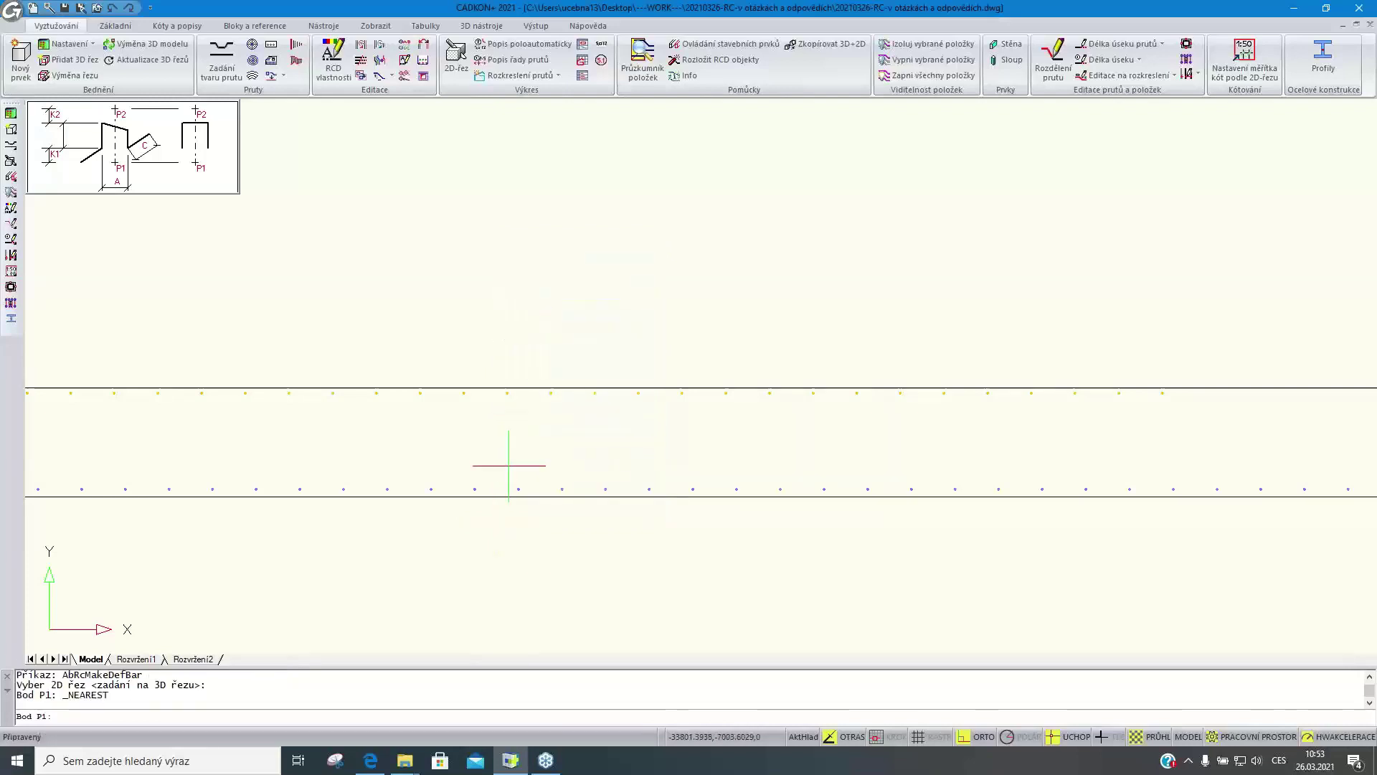
left_click(500, 494)
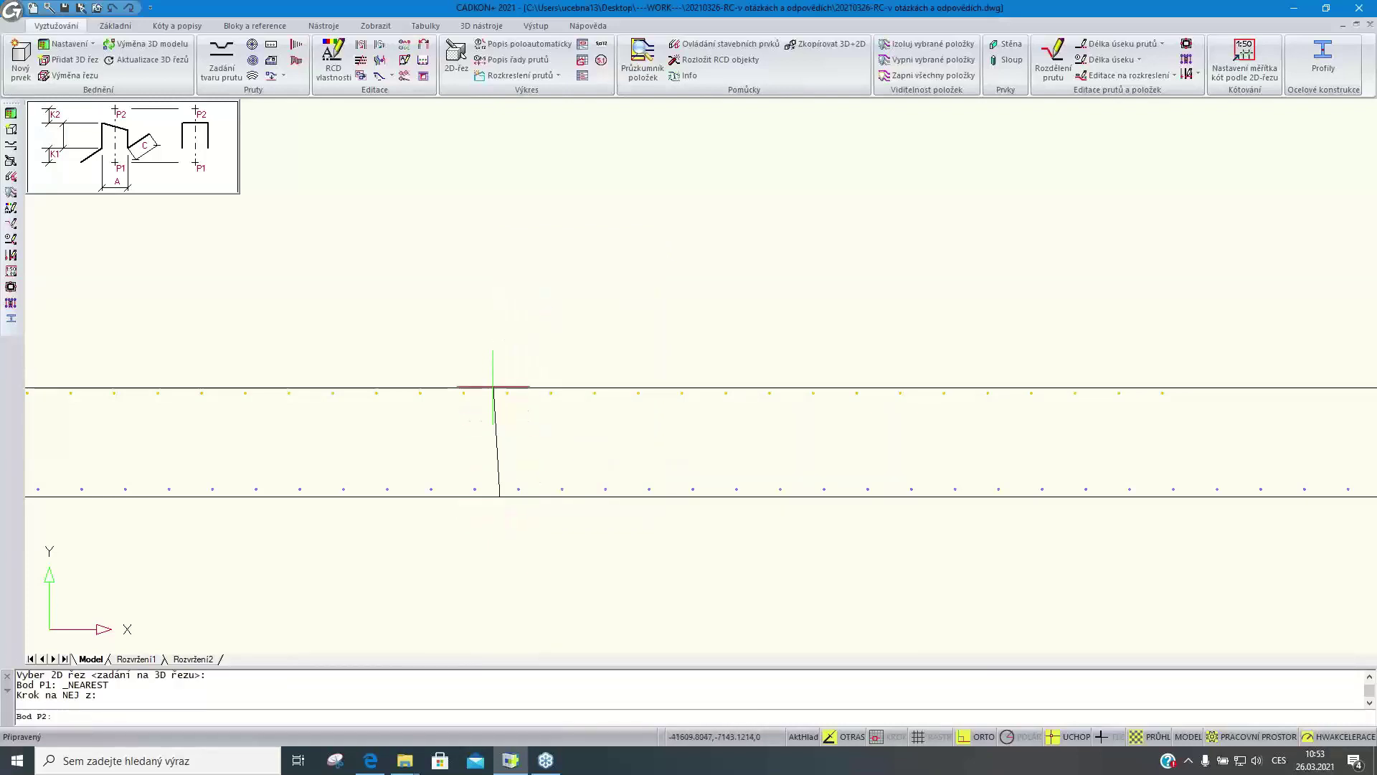
type("kol")
key("Return")
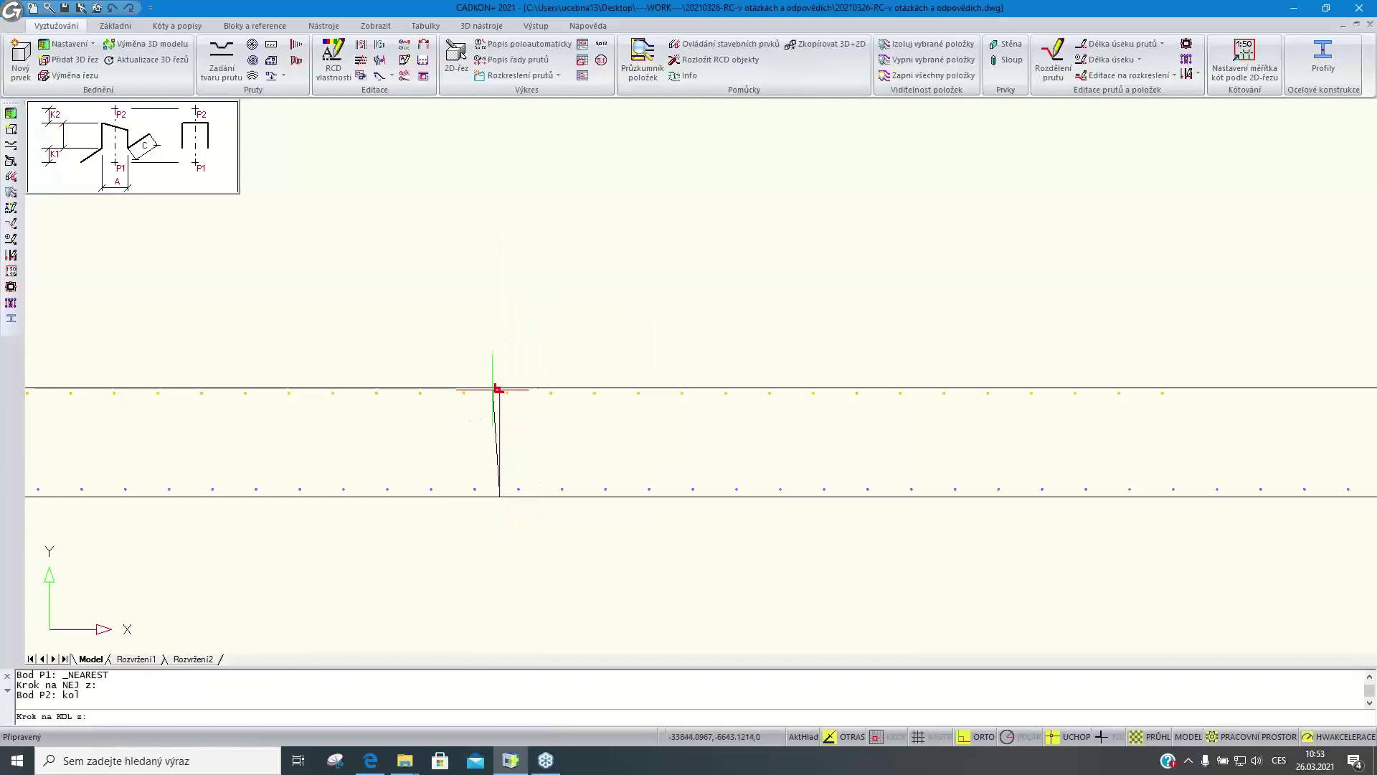
left_click(497, 389)
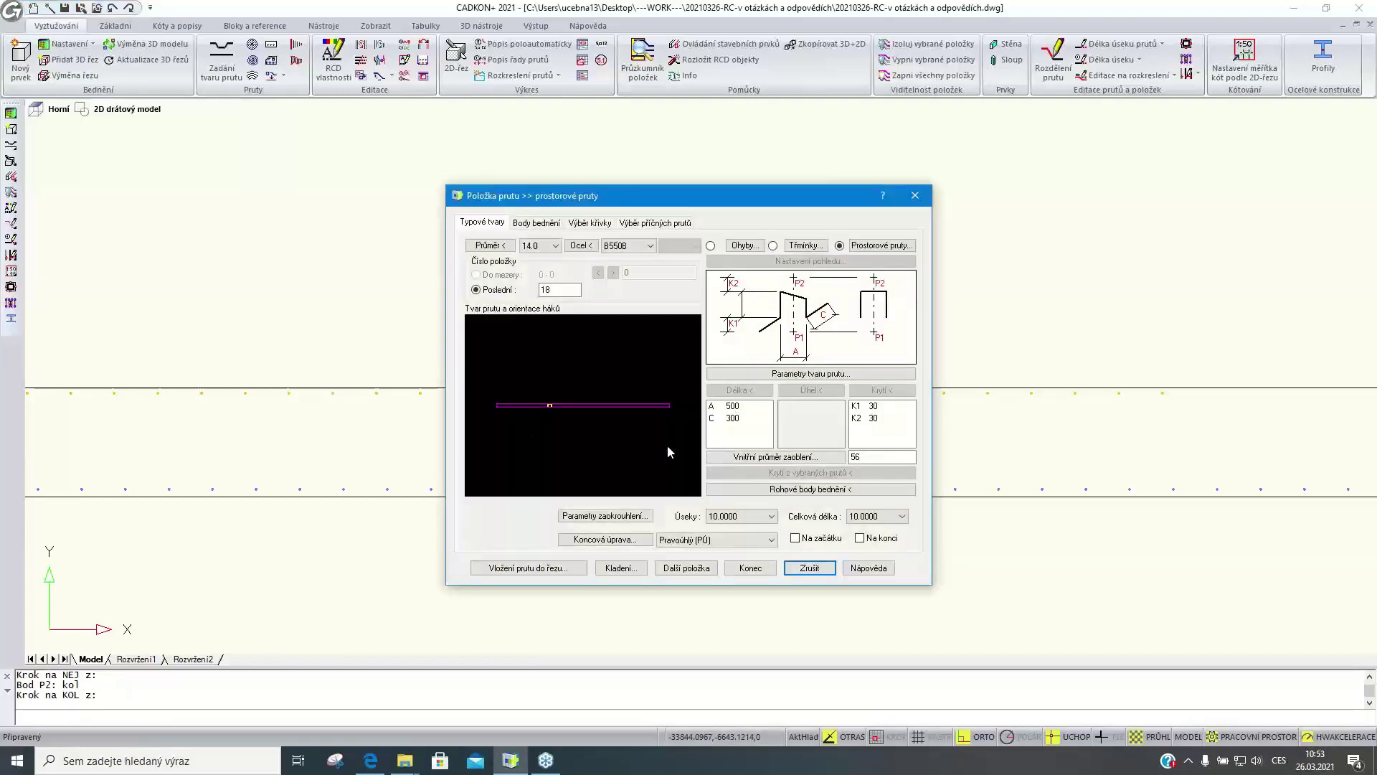
Start laying the chair with the default reference point, choosing the slab's plan view and the single-bar style on layer HORNÍ-X
left_click(620, 568)
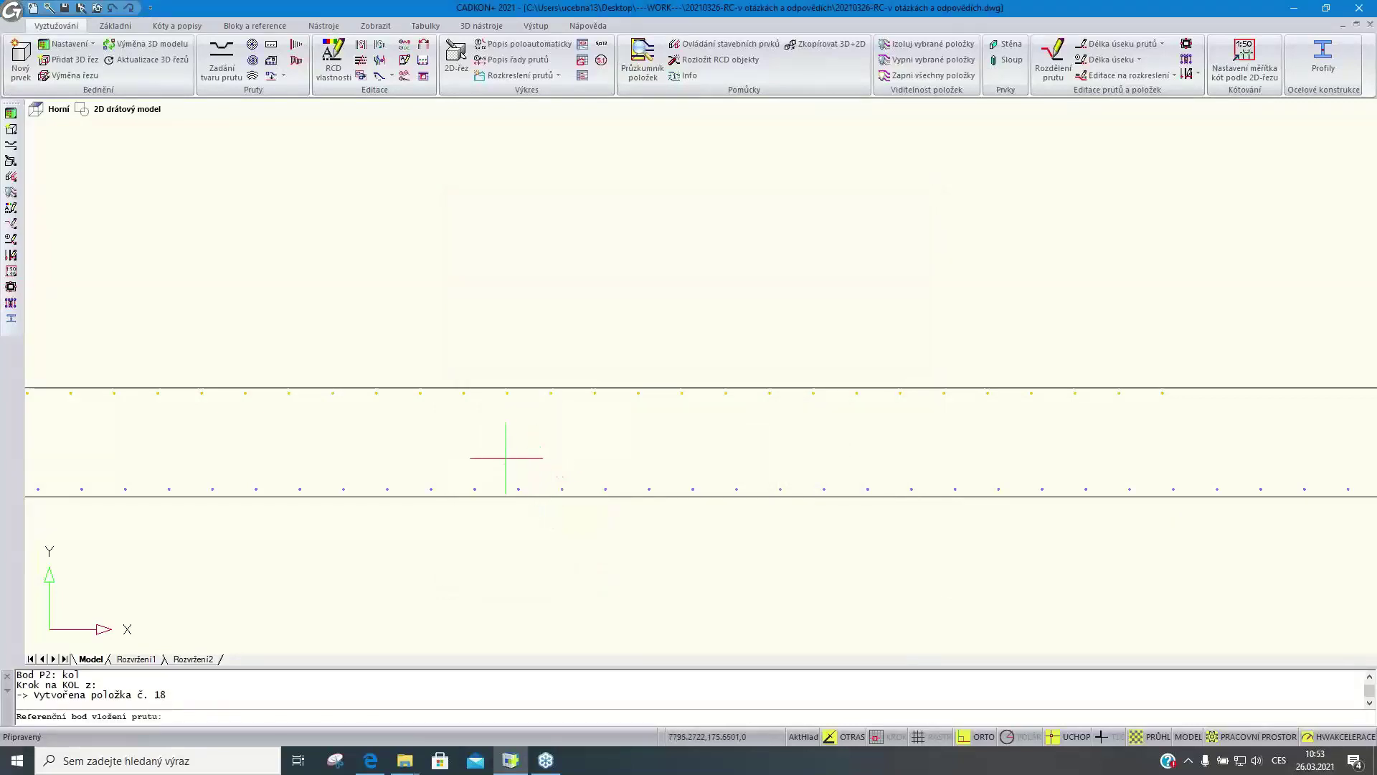
key("Return")
scroll(507, 431, "down", 6)
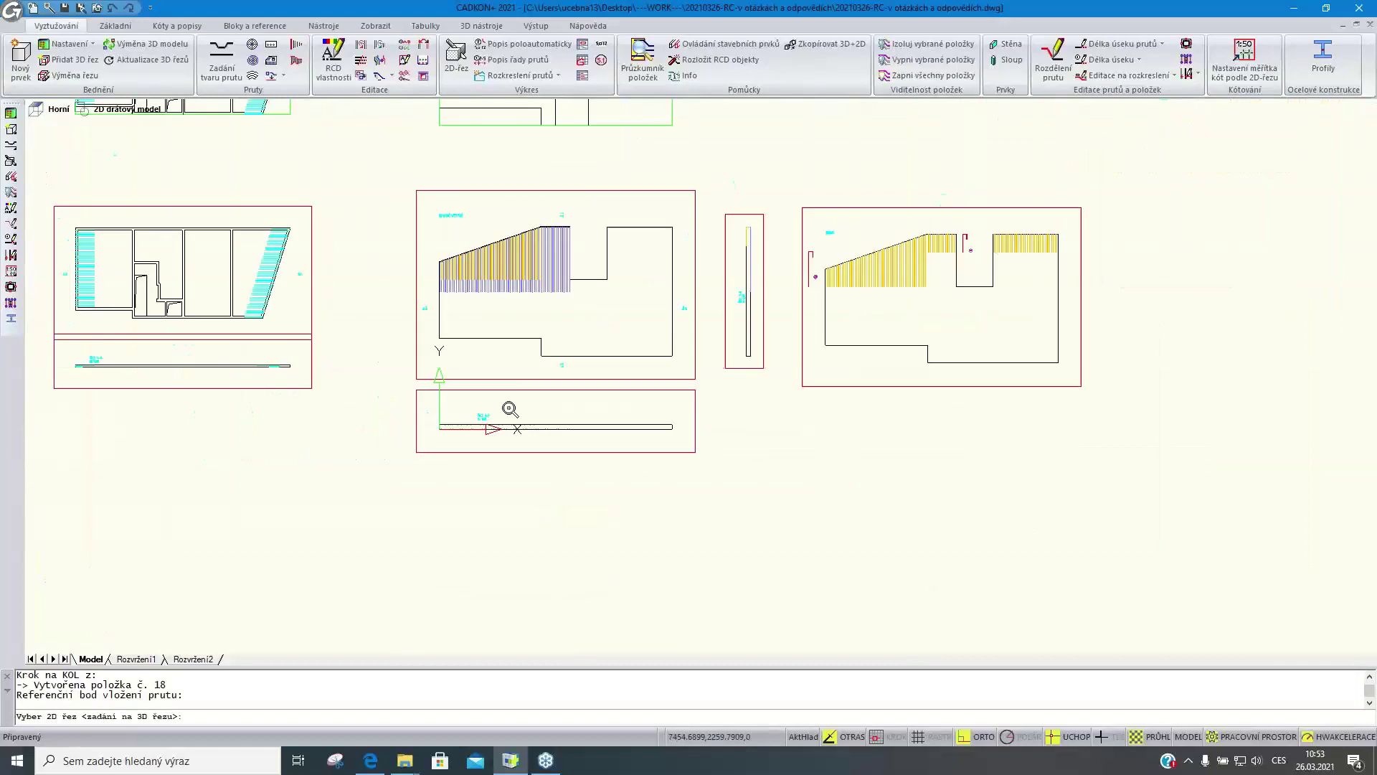
middle_click_drag(510, 409, 505, 492)
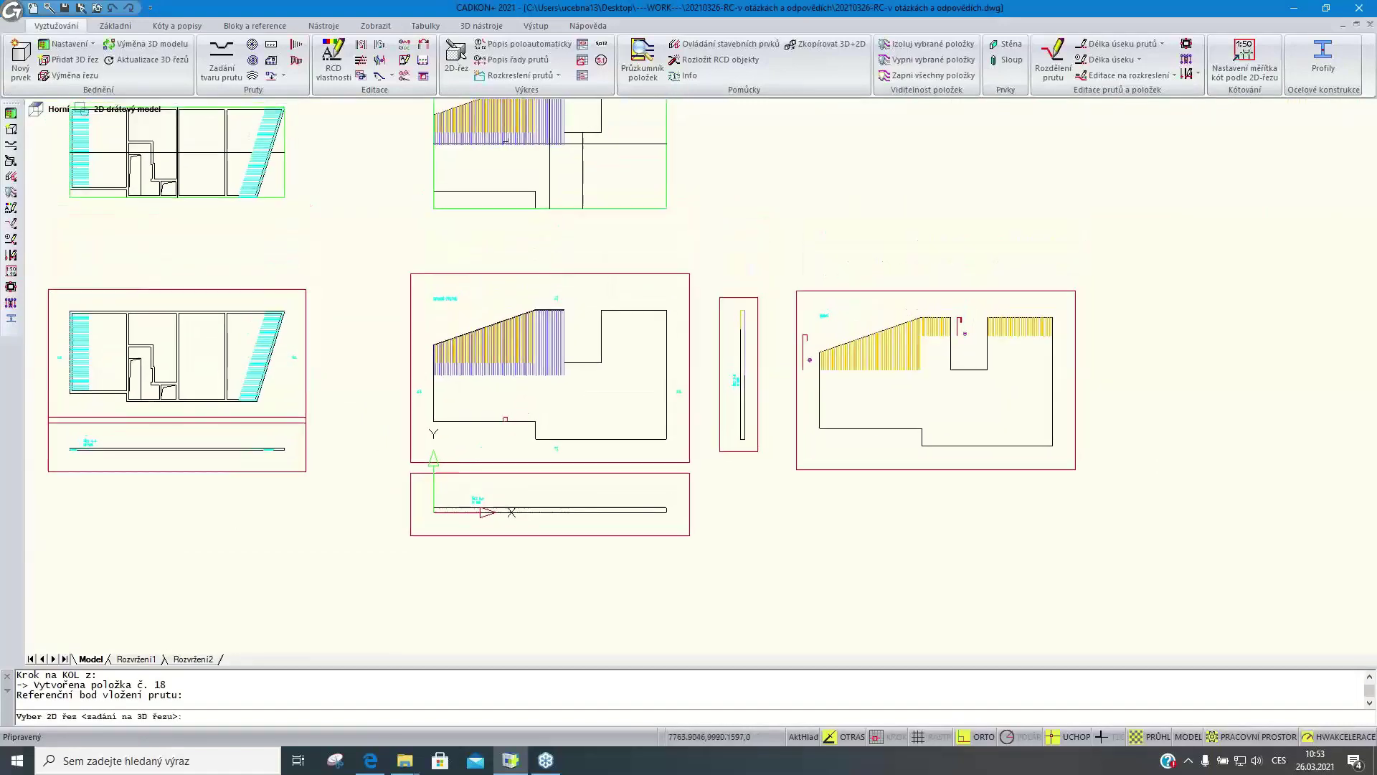
scroll(505, 418, "up", 2)
left_click(512, 422)
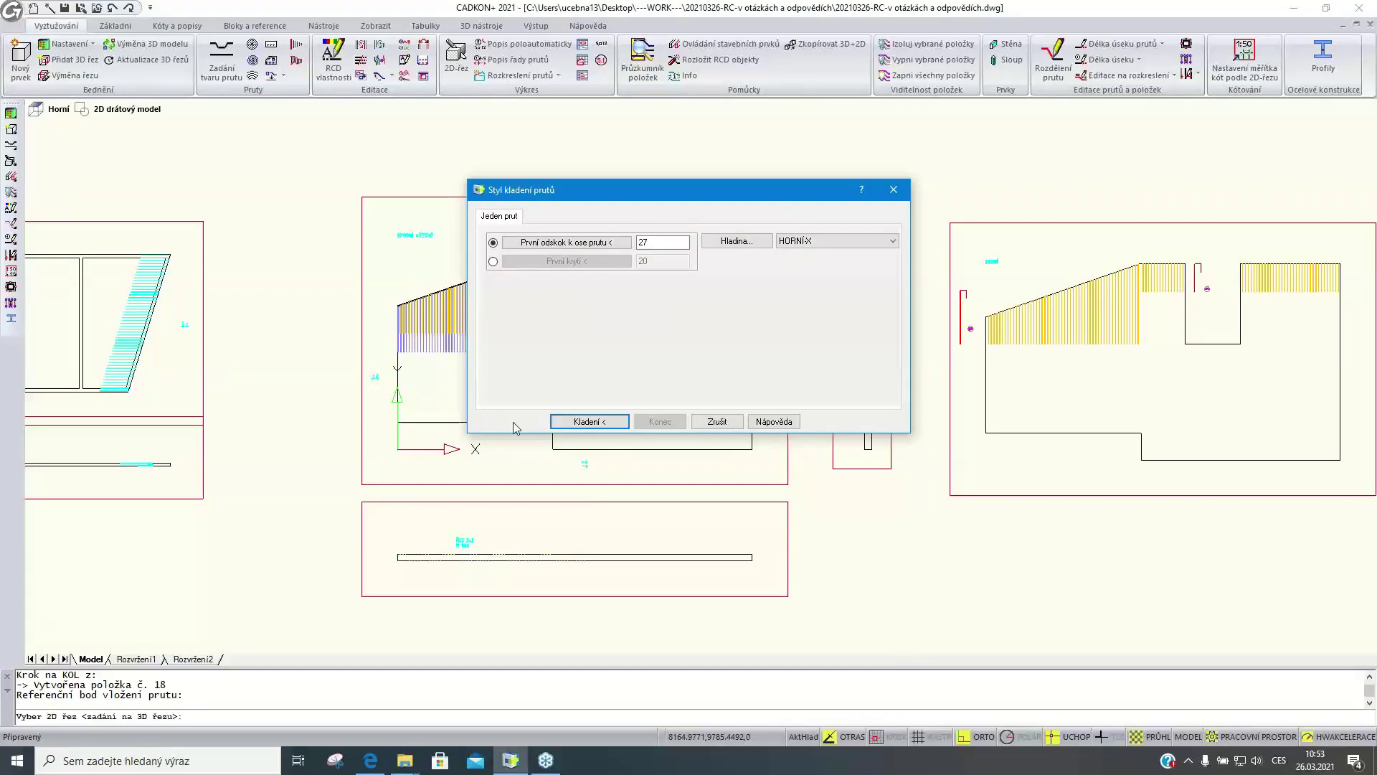
left_click(611, 423)
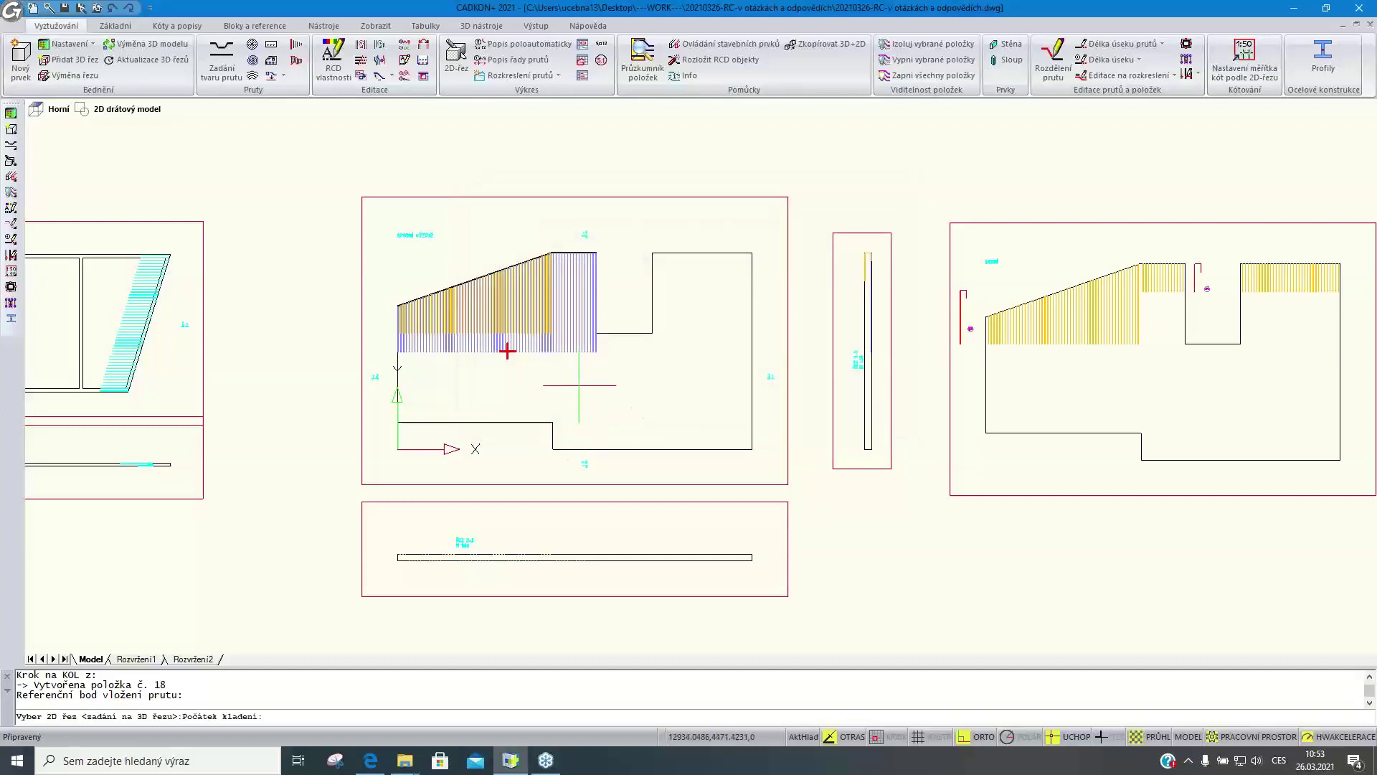
Set the laying origin and direction in the slab plan and place two chairs one below the other beneath the bar rows
scroll(525, 356, "up", 4)
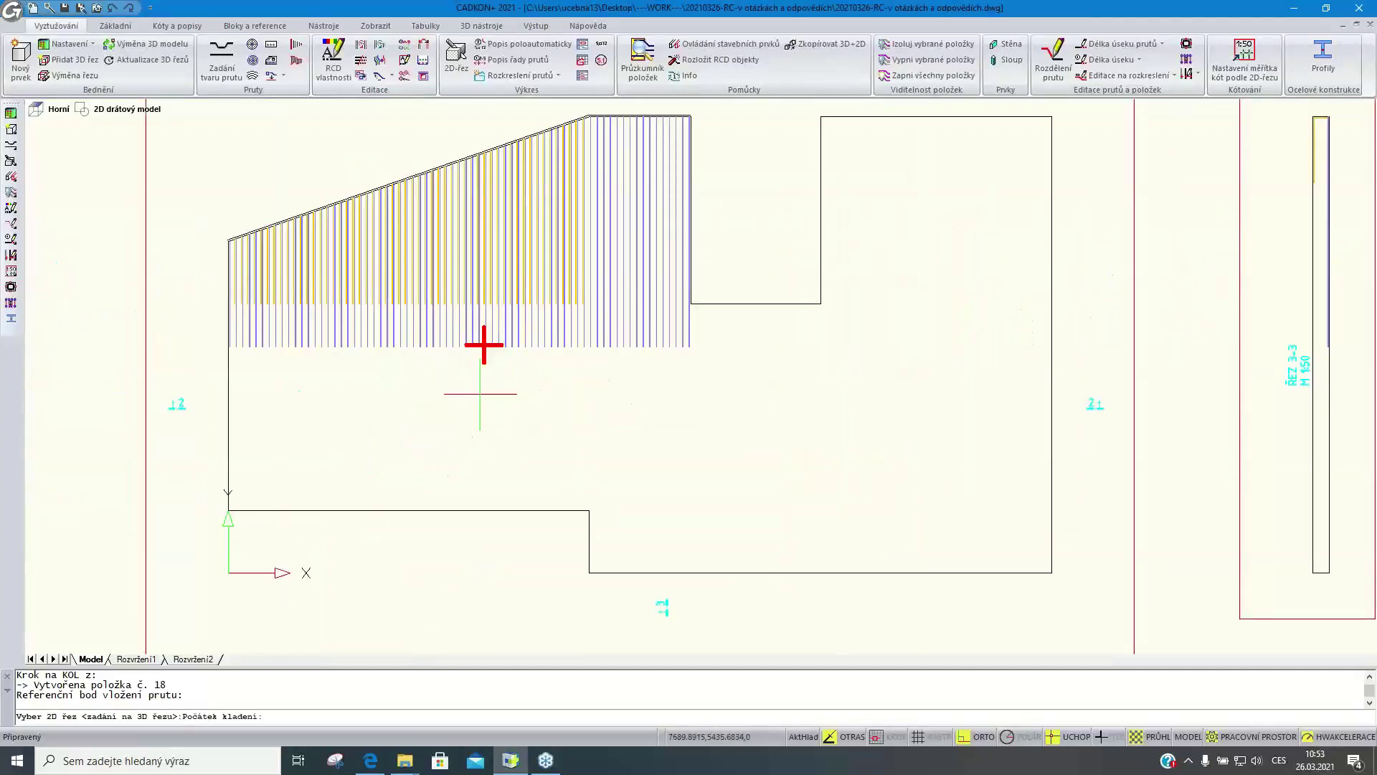
left_click(483, 398)
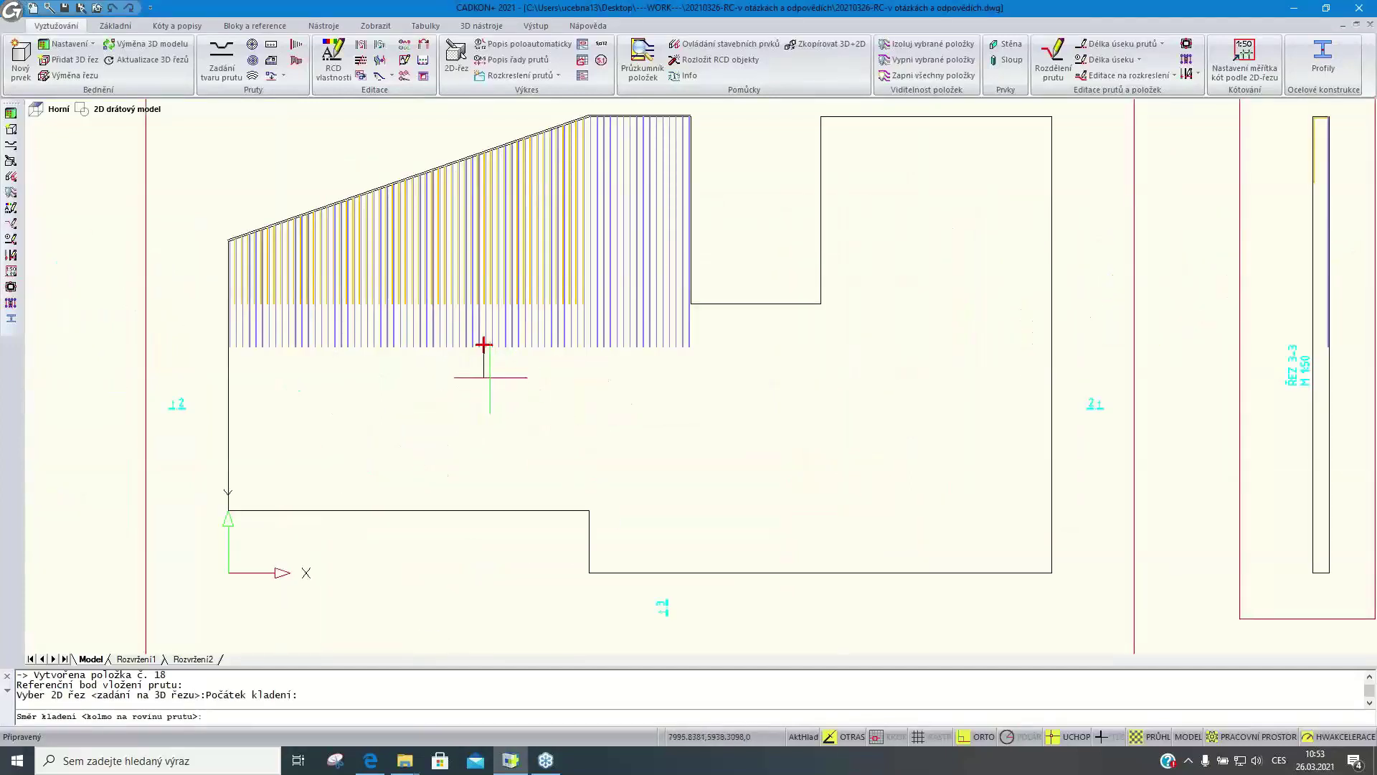
left_click(486, 385)
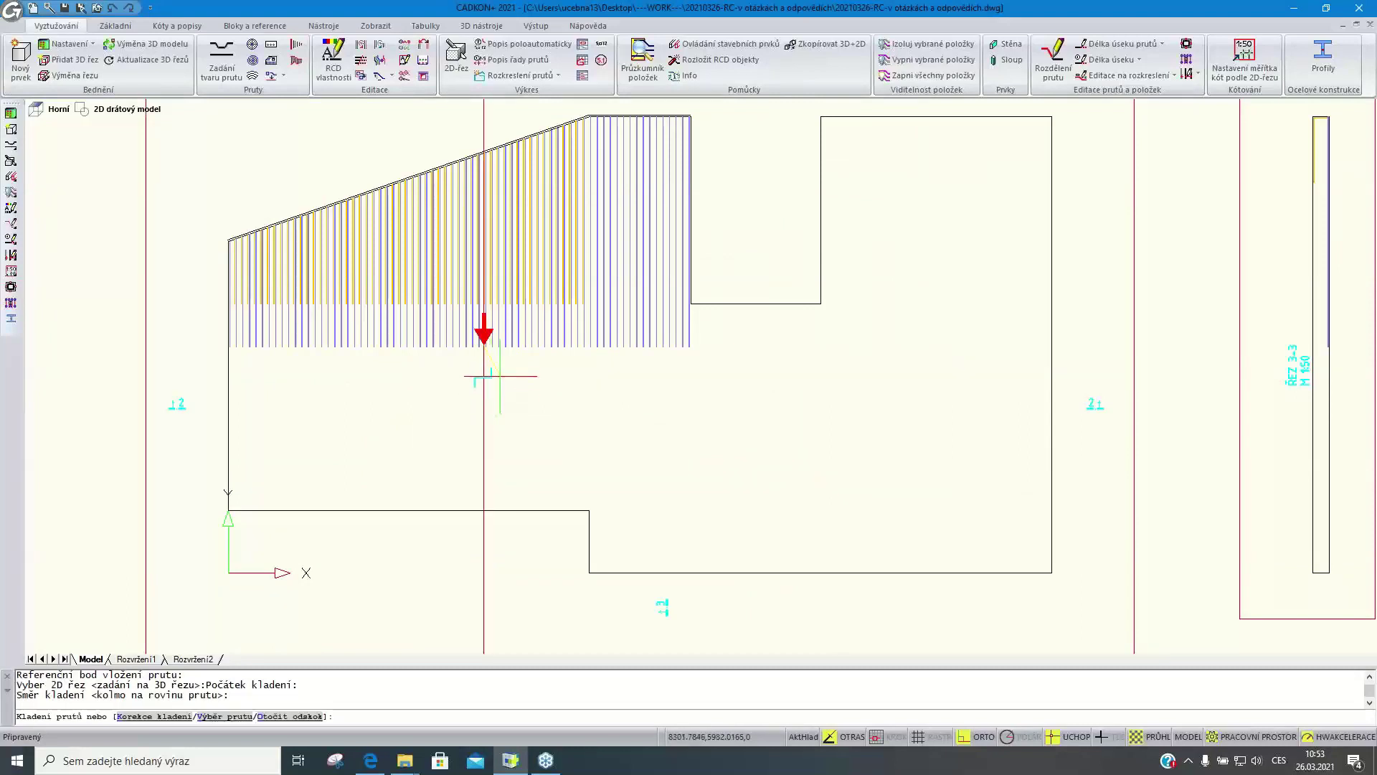
left_click(494, 395)
left_click(494, 406)
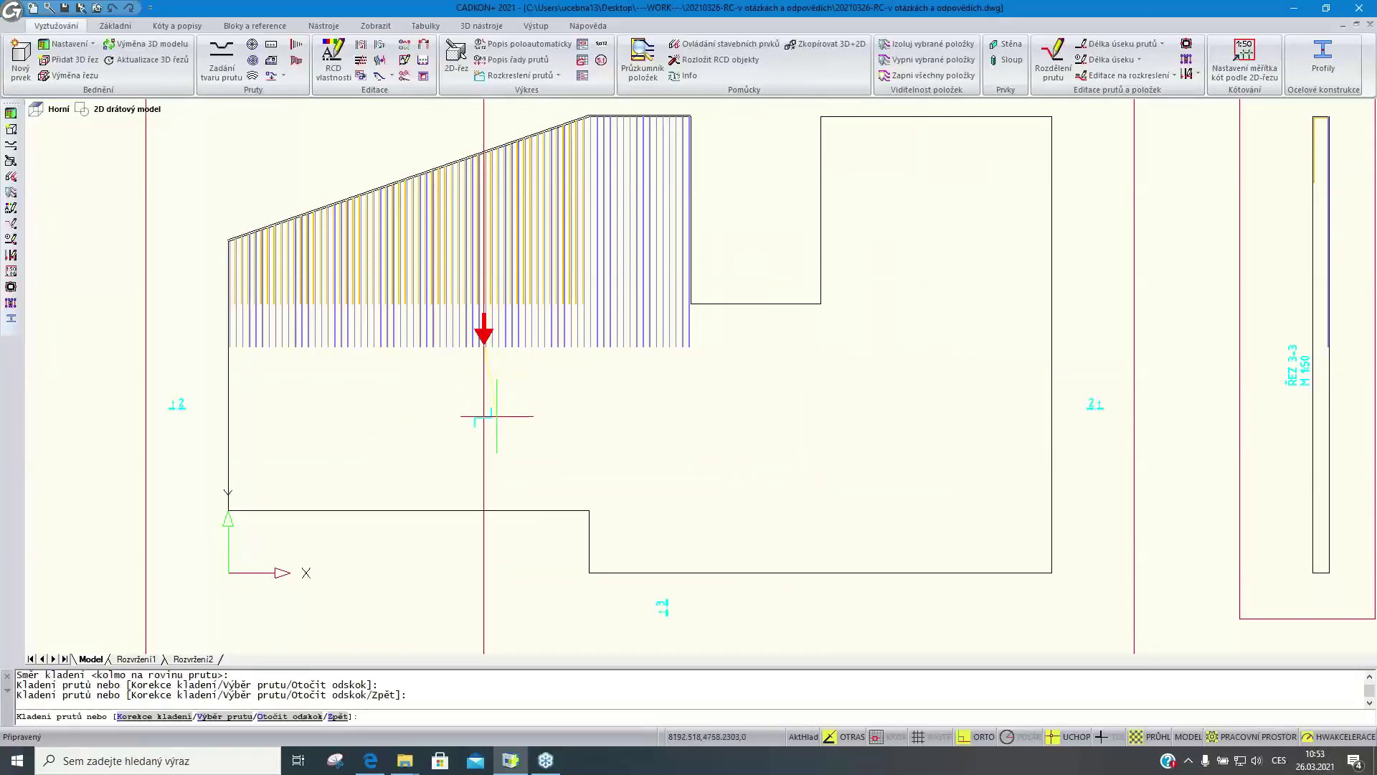
key("Return")
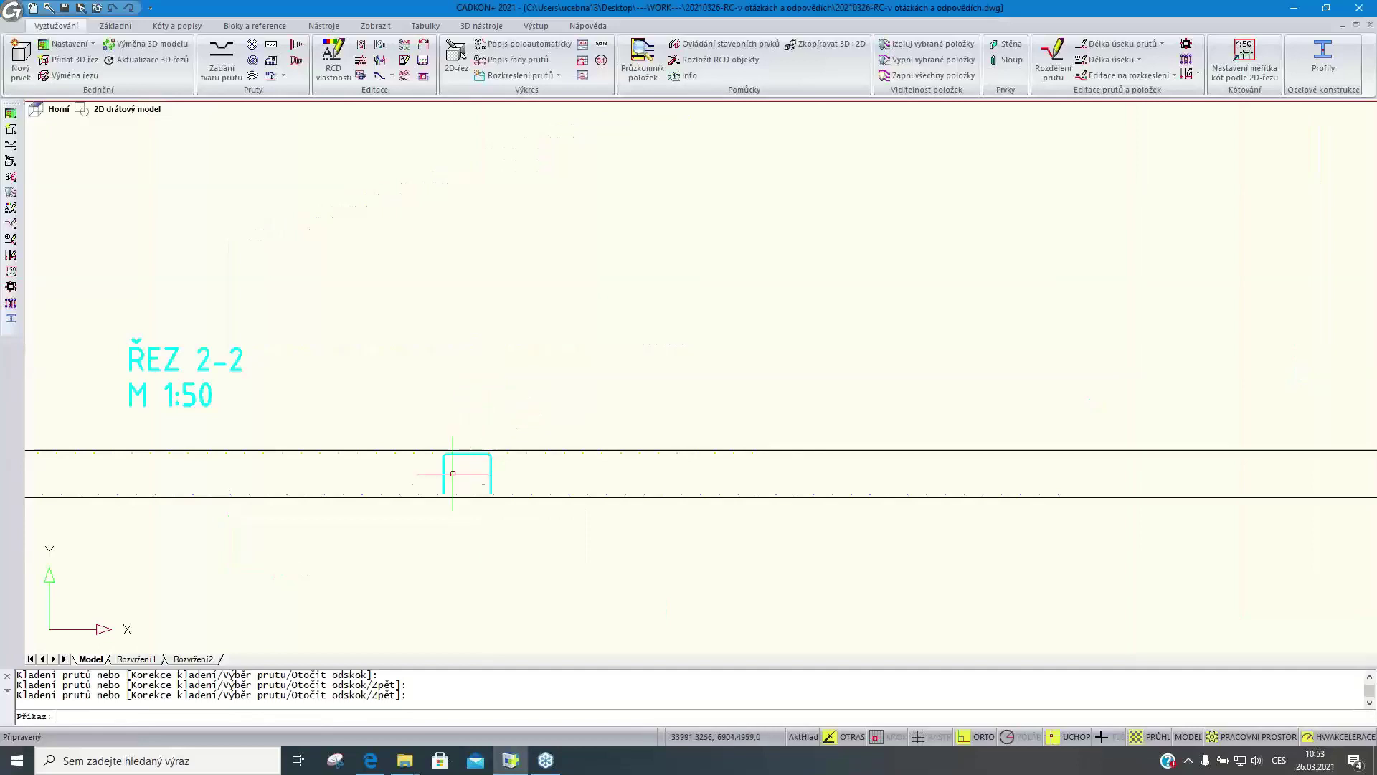
Copy both chairs in the slab plan horizontally to the right, at distances of 1500 and 3000
scroll(466, 459, "up", 2)
scroll(464, 458, "down", 6)
scroll(464, 457, "down", 3)
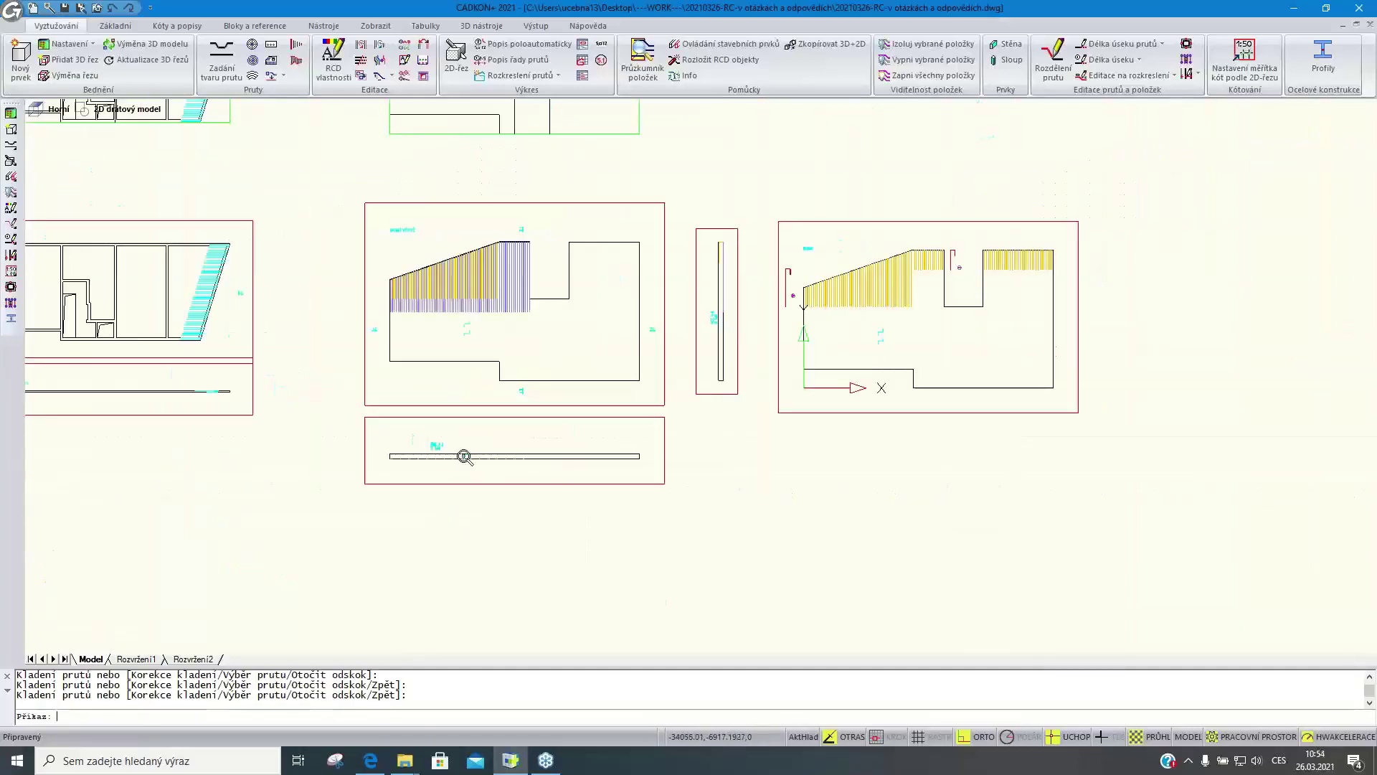
scroll(470, 316, "up", 5)
scroll(462, 368, "up", 4)
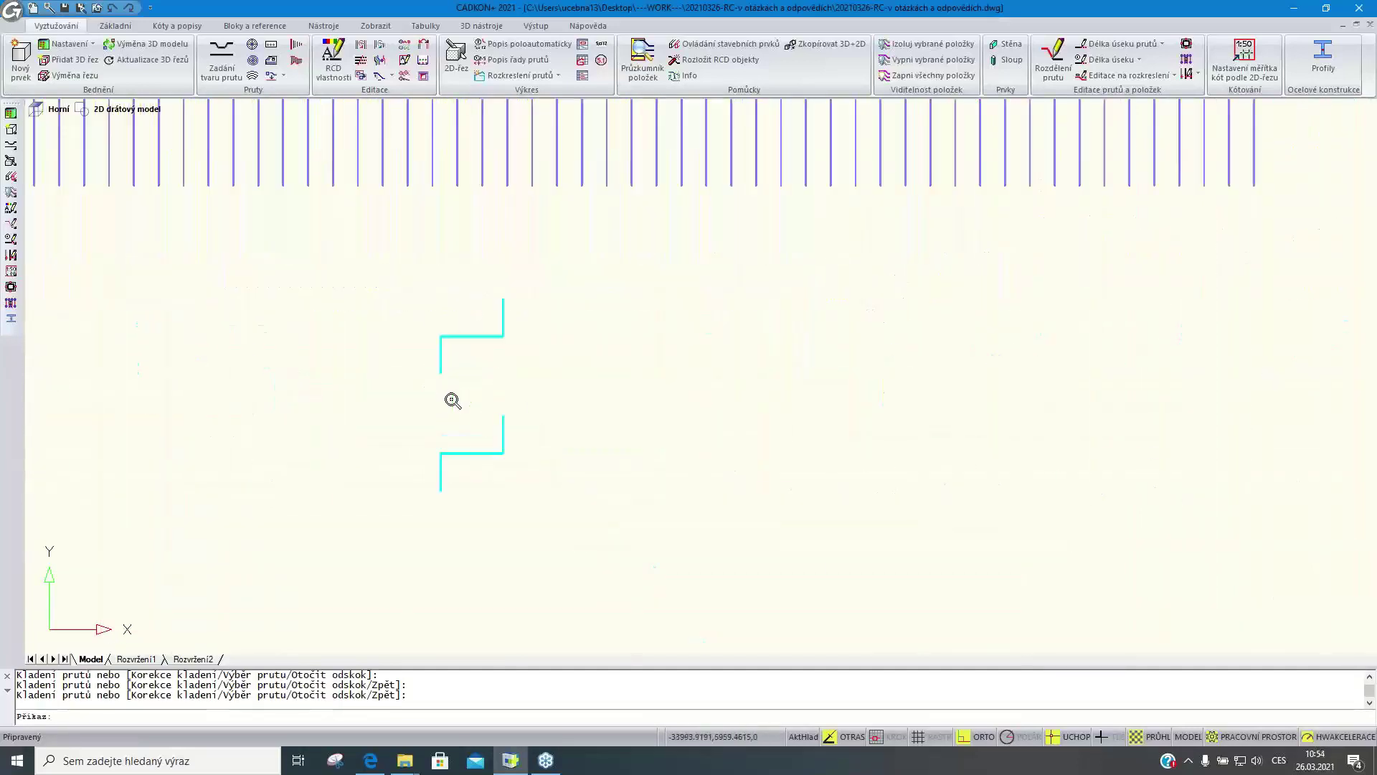
scroll(457, 457, "down", 2)
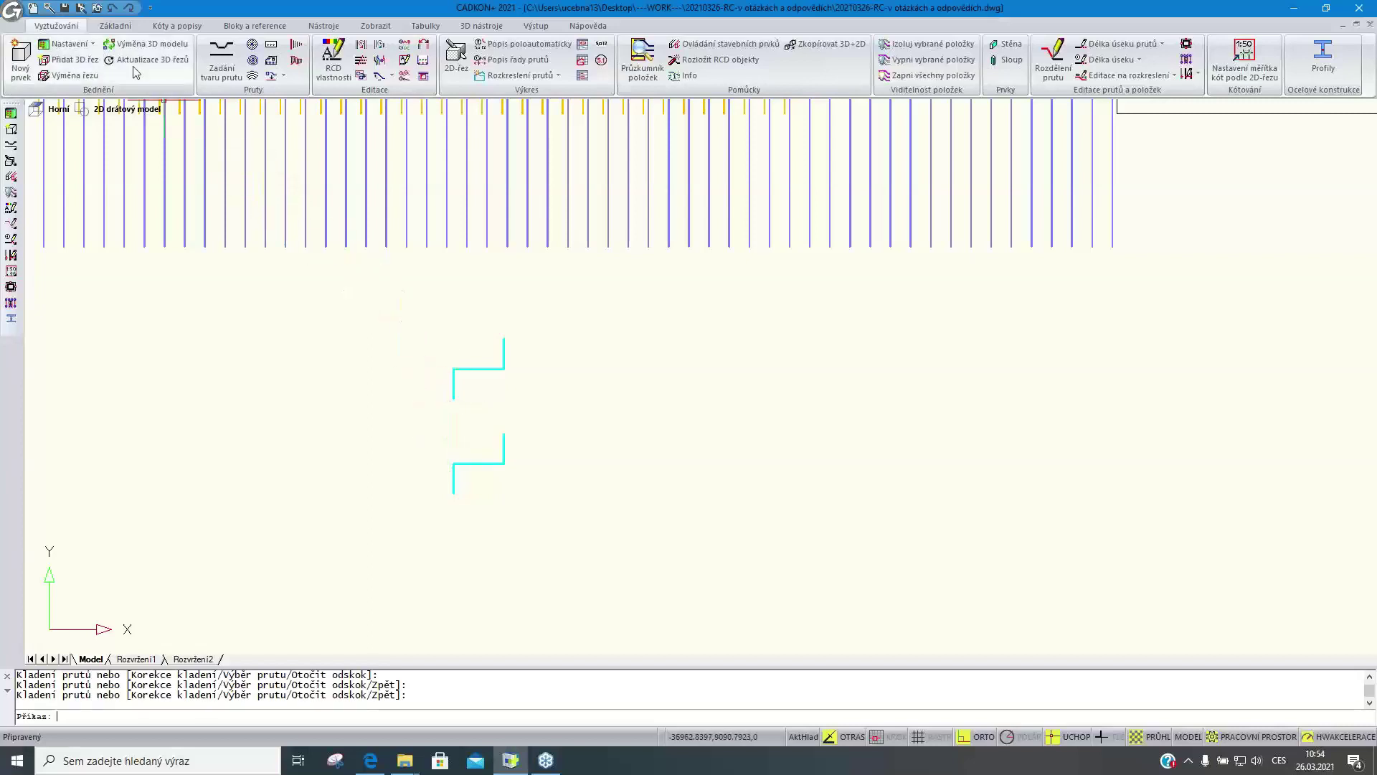
left_click(116, 26)
left_click(206, 44)
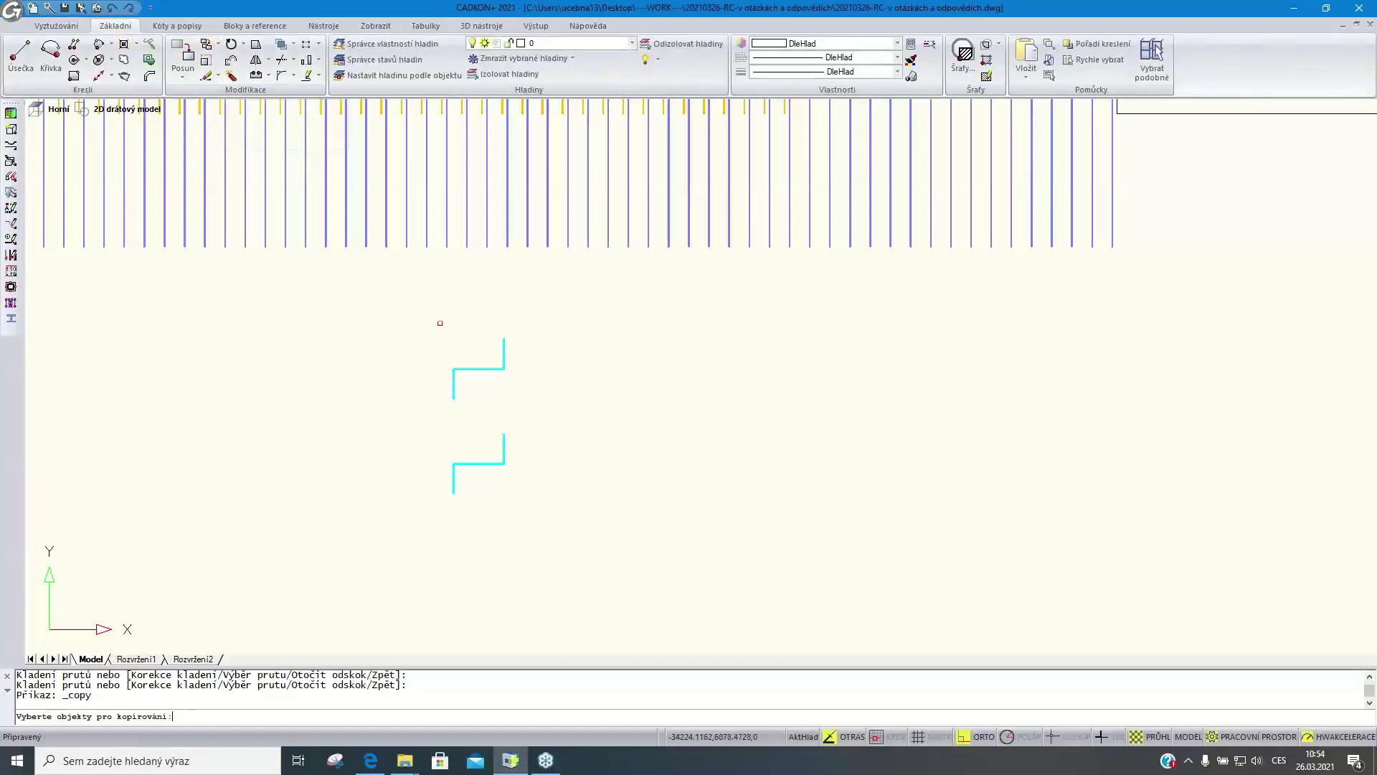
left_click(595, 511)
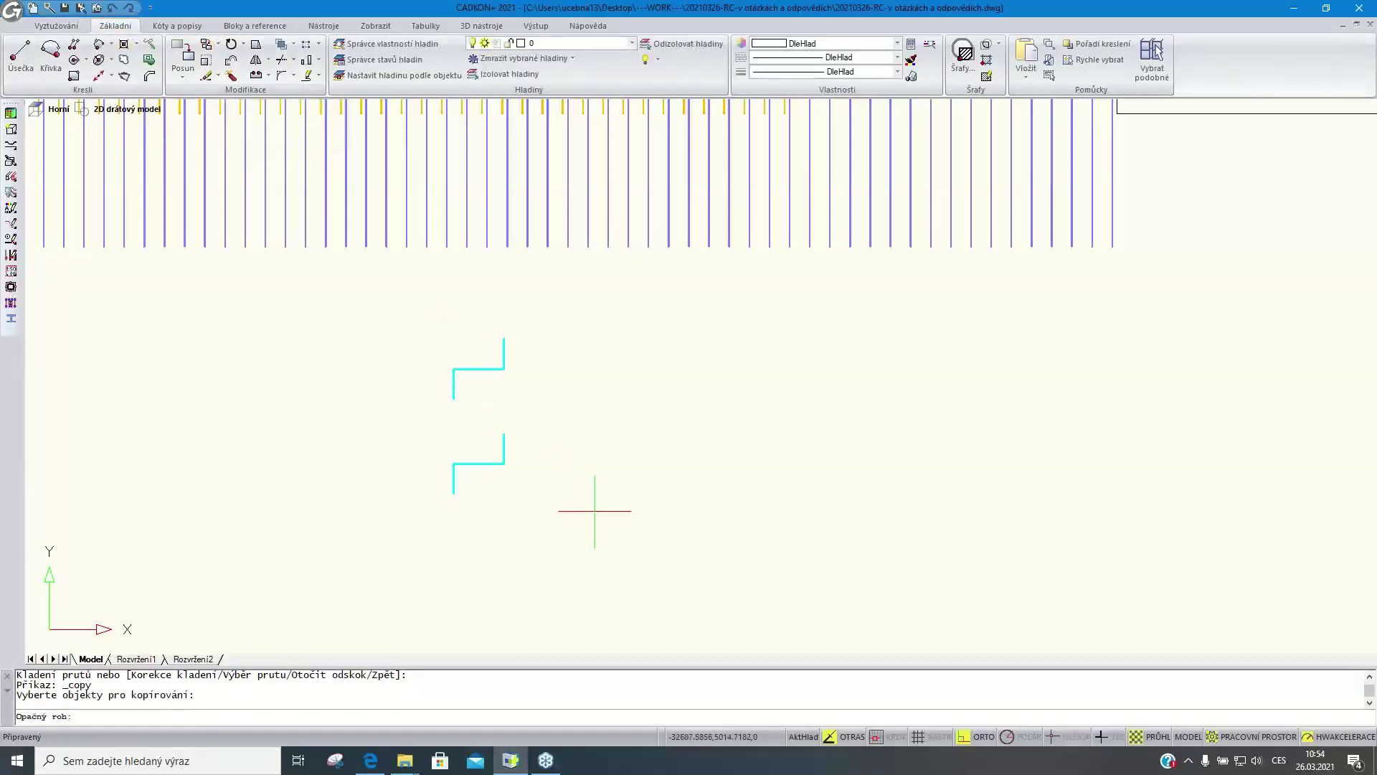
left_click(369, 268)
key("Return")
left_click(430, 285)
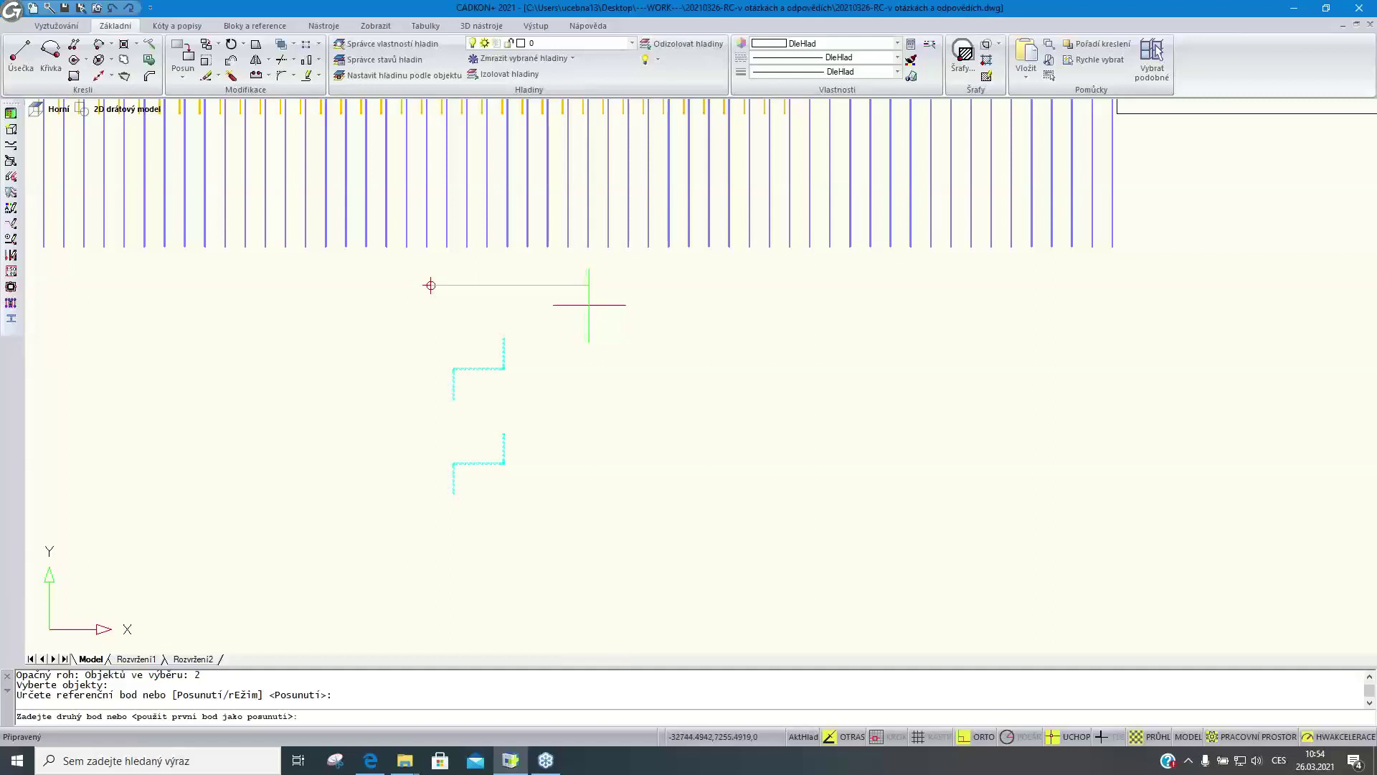
type("1500")
key("Return")
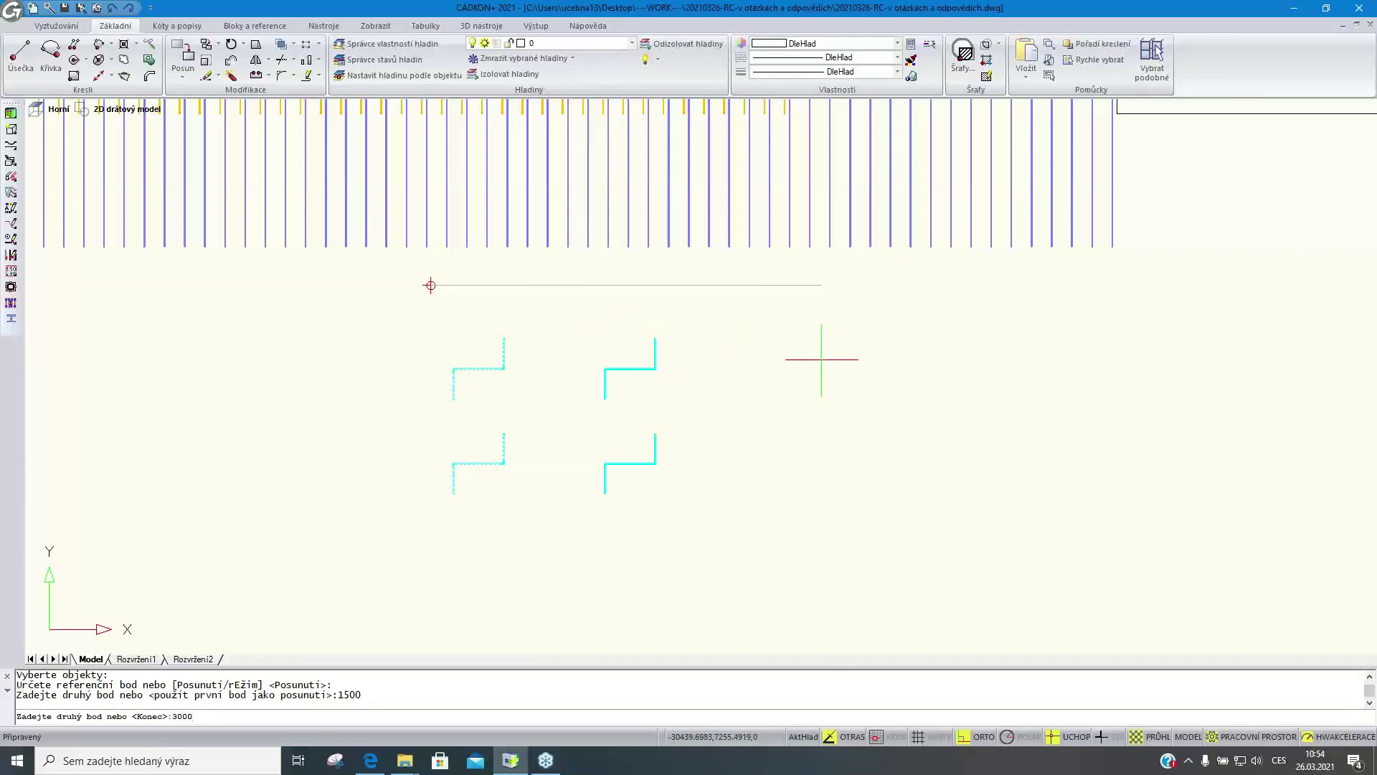
type("3000")
key("Return")
key("Return")
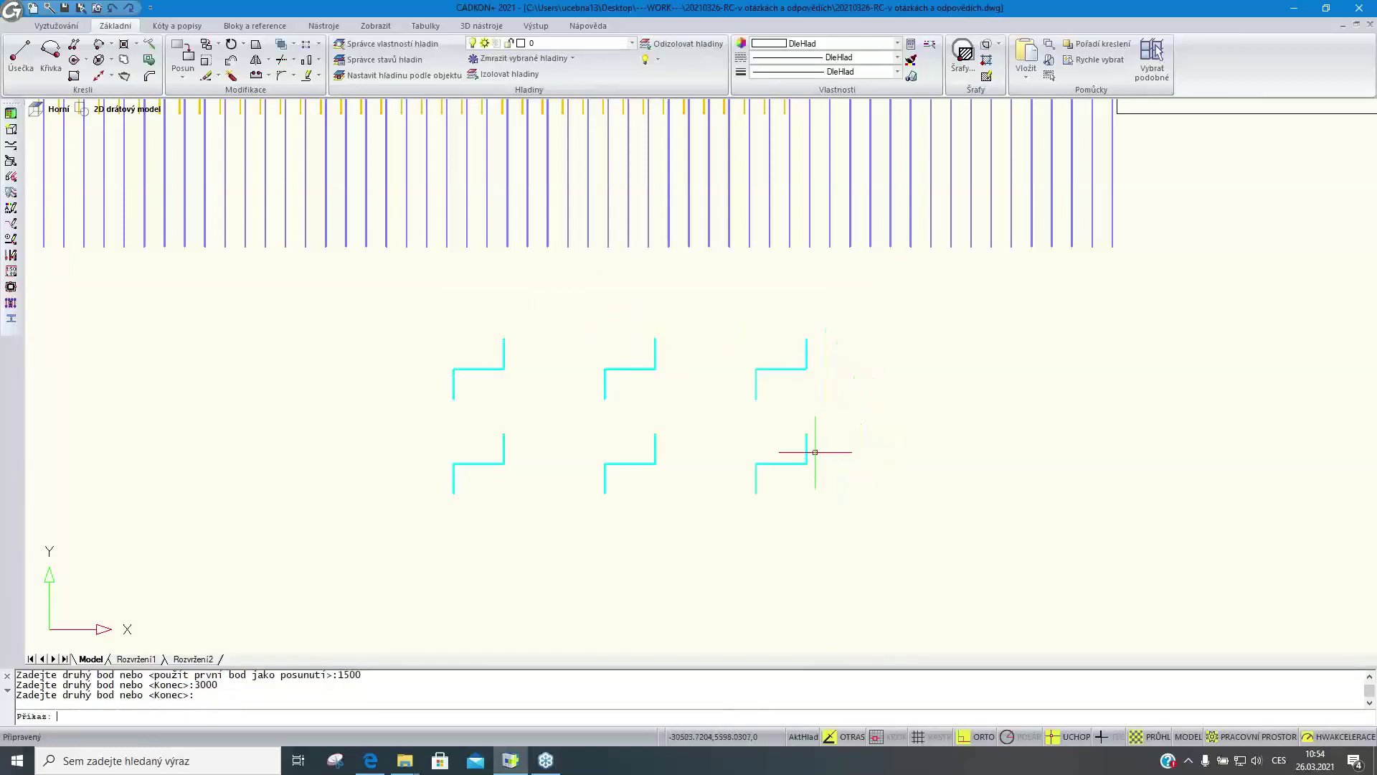
Insert a reinforcement table titled TABULKA VÝZTUŽE for all elements and layers into the slab's free area beside the chairs
scroll(801, 439, "down", 3)
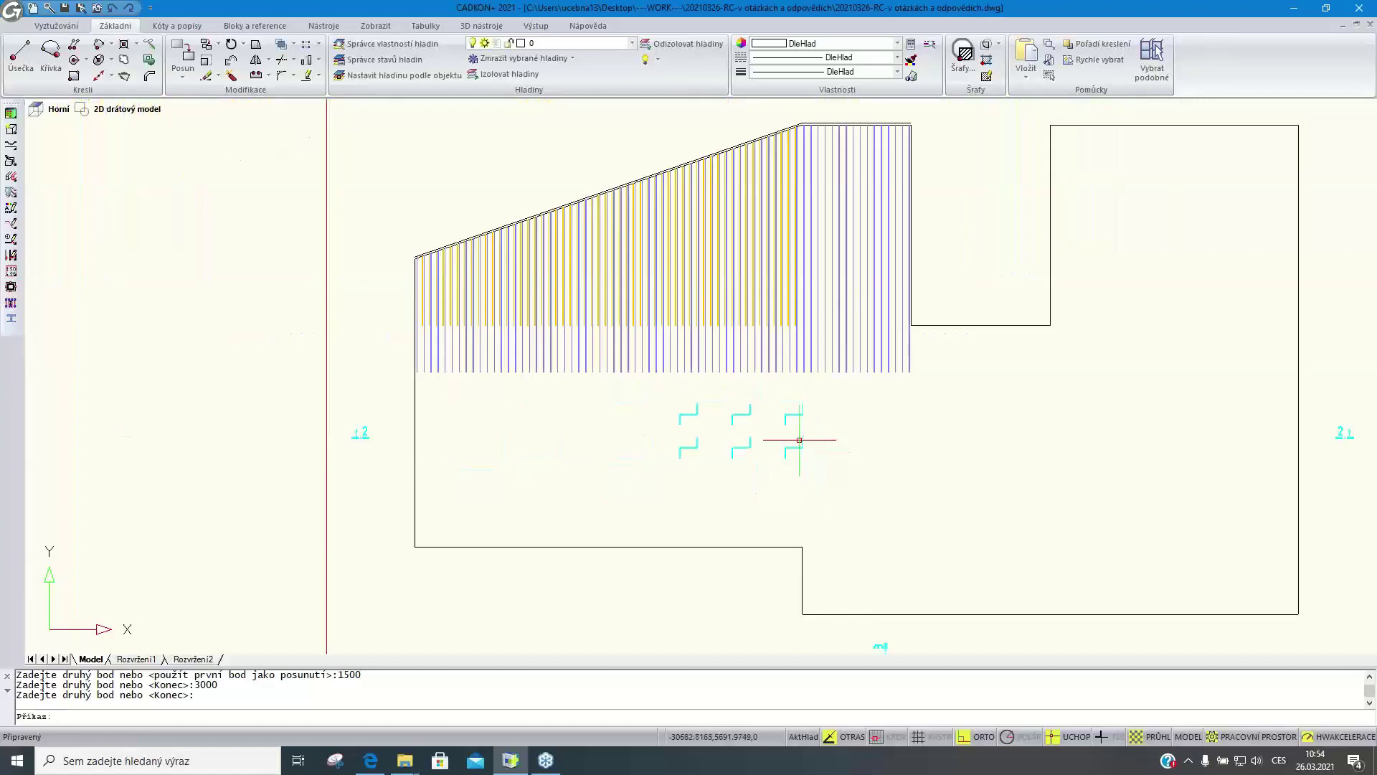
mouse_move(799, 439)
middle_mouse_down()
mouse_move(571, 399)
mouse_move(611, 414)
middle_mouse_up()
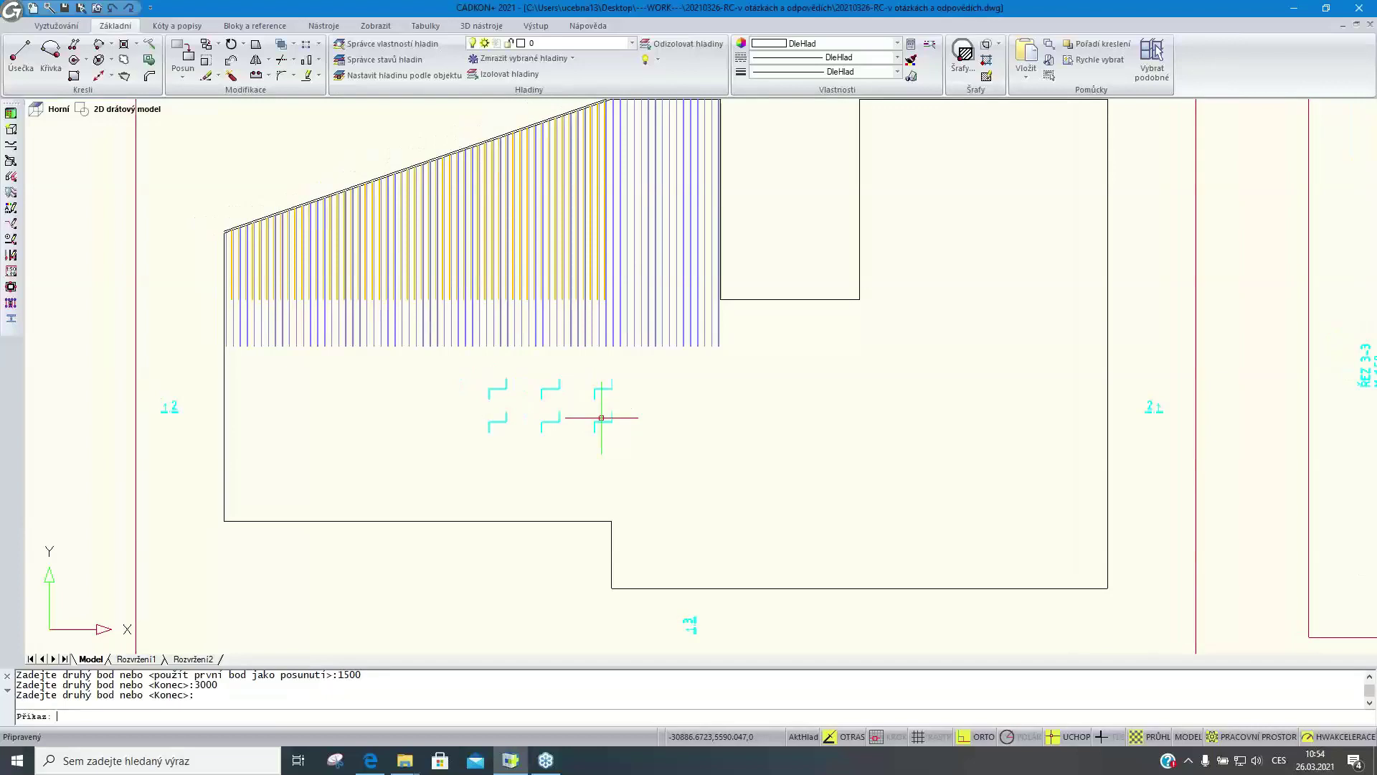
left_click(70, 27)
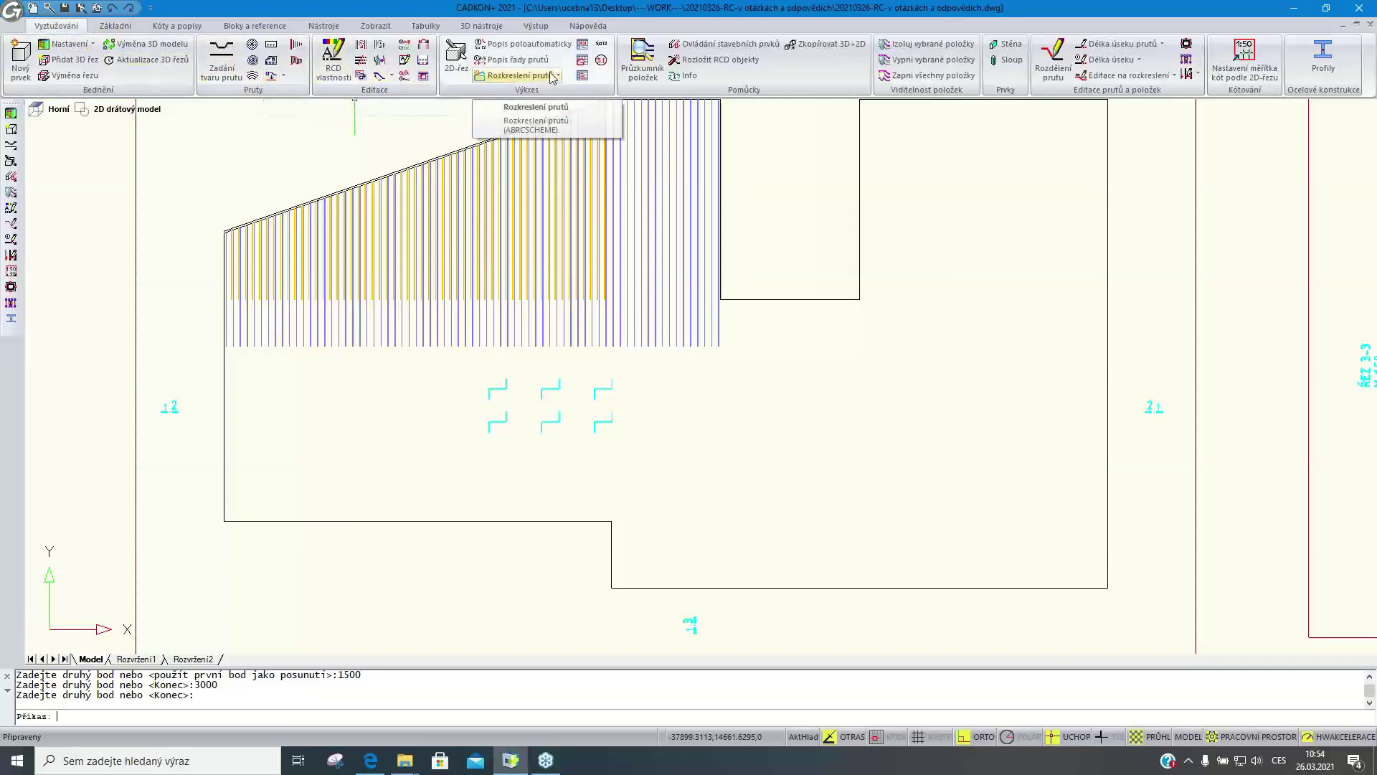
left_click(583, 60)
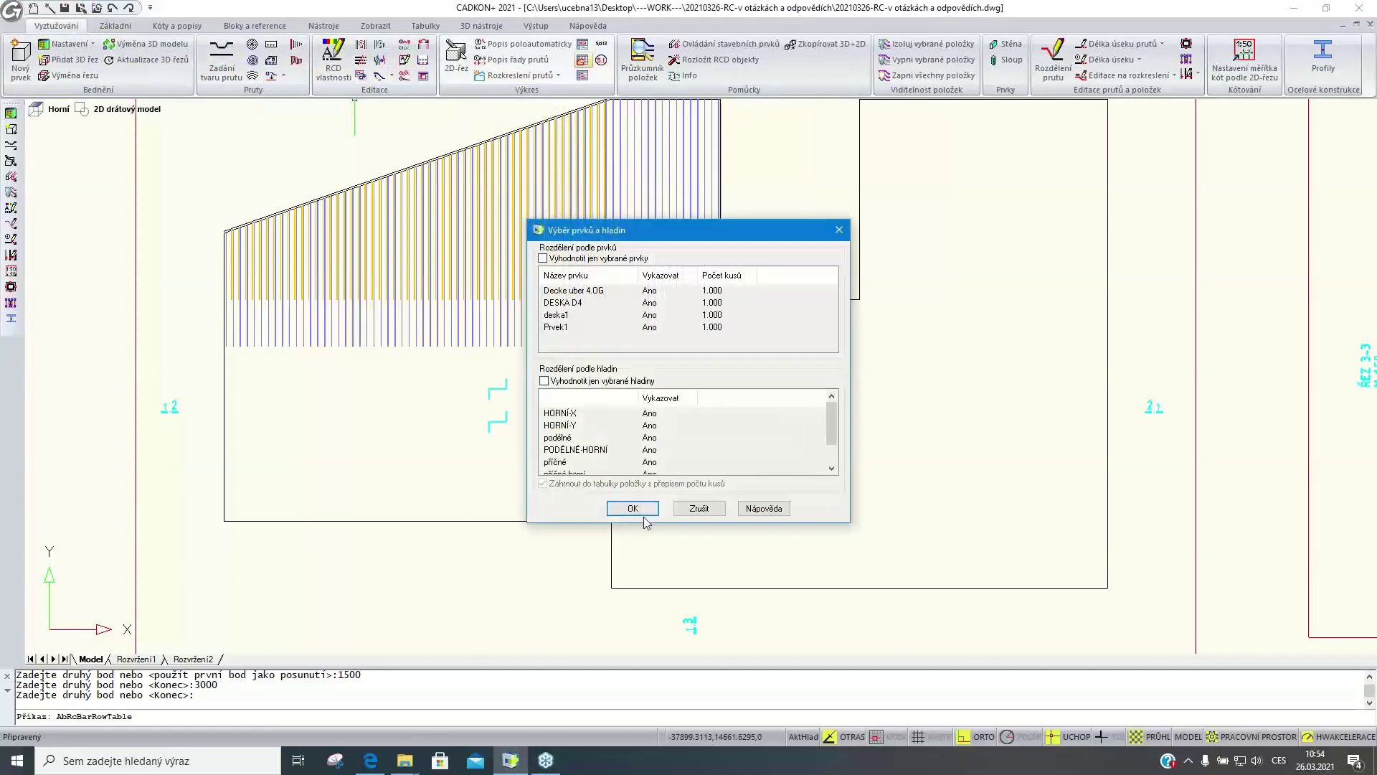
left_click(634, 508)
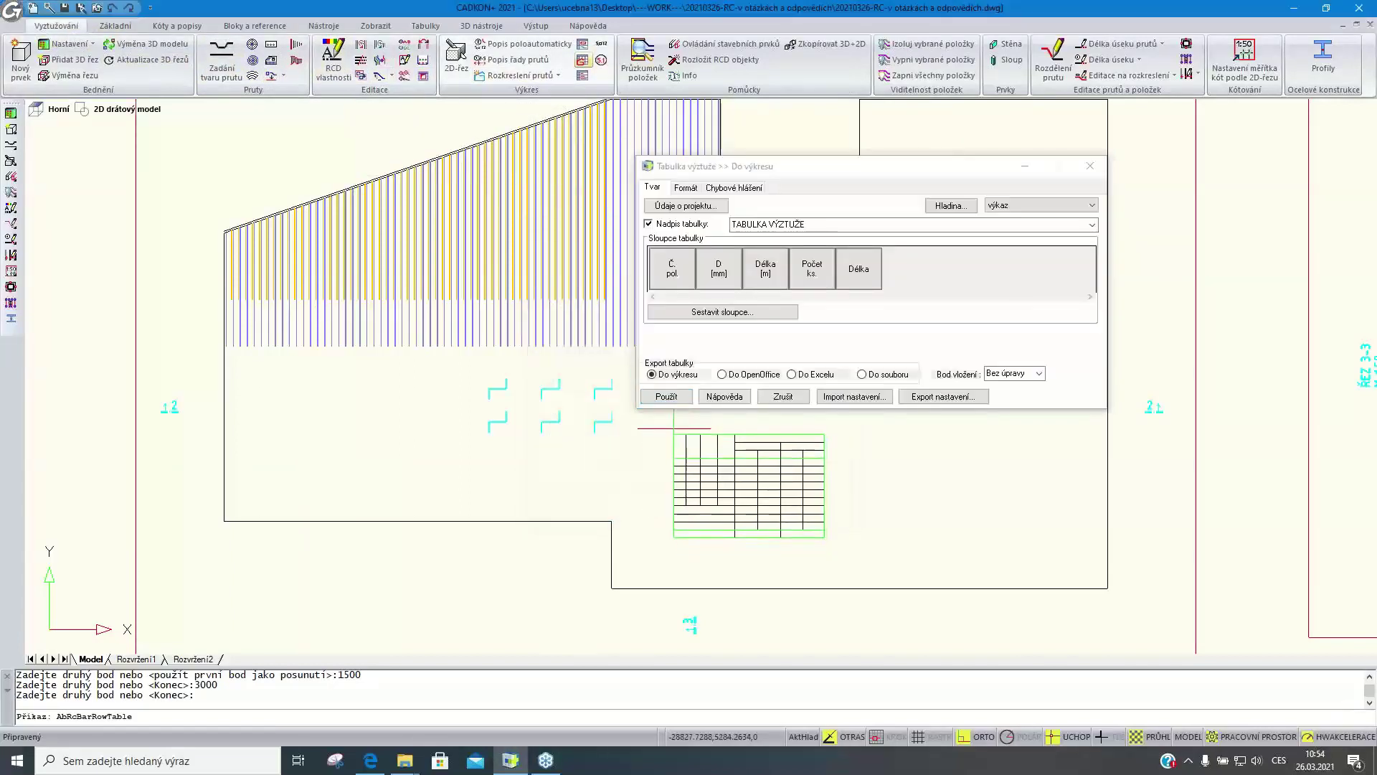
left_click(667, 396)
left_click(670, 431)
Edit the inserted reinforcement table's format, setting the text colour of its first column to magenta
scroll(669, 496, "up", 2)
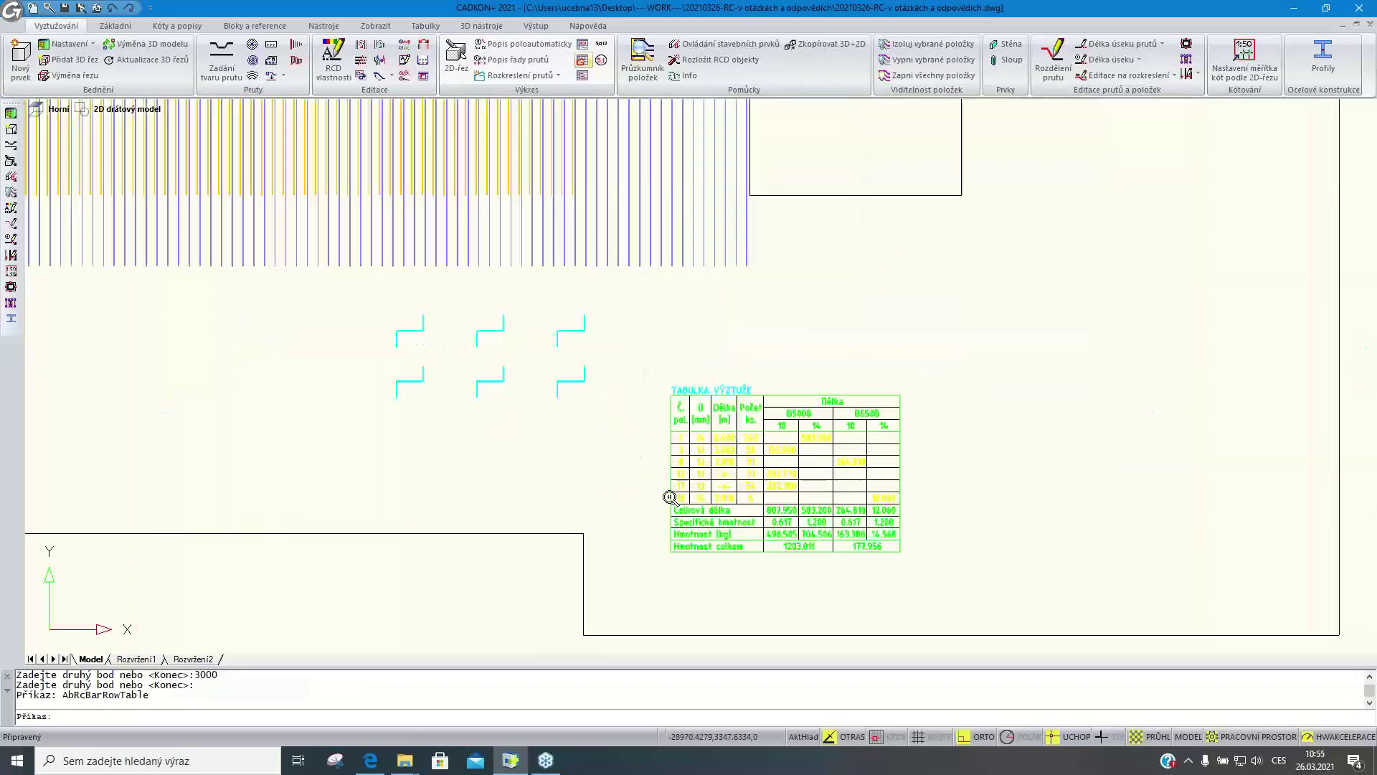
scroll(670, 496, "up", 3)
double_click(697, 424)
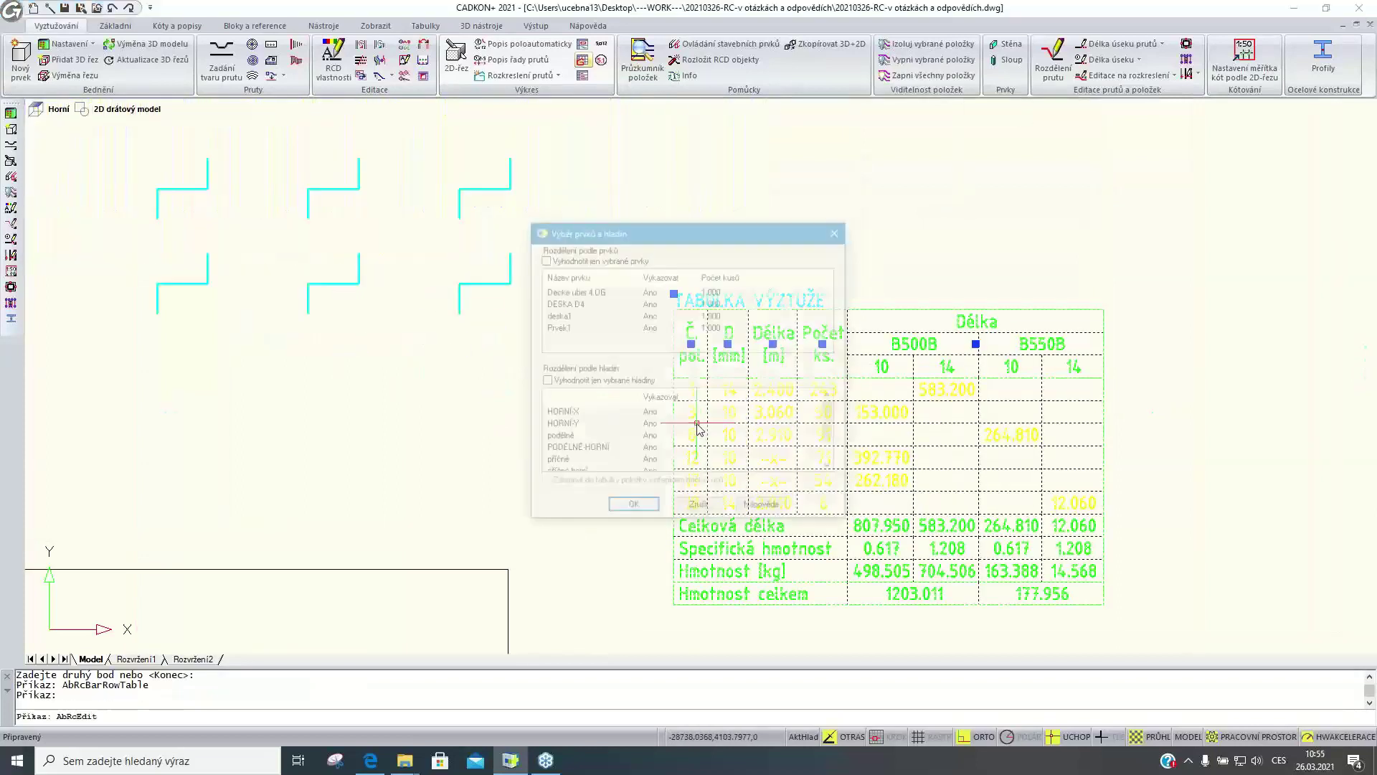
left_click(643, 512)
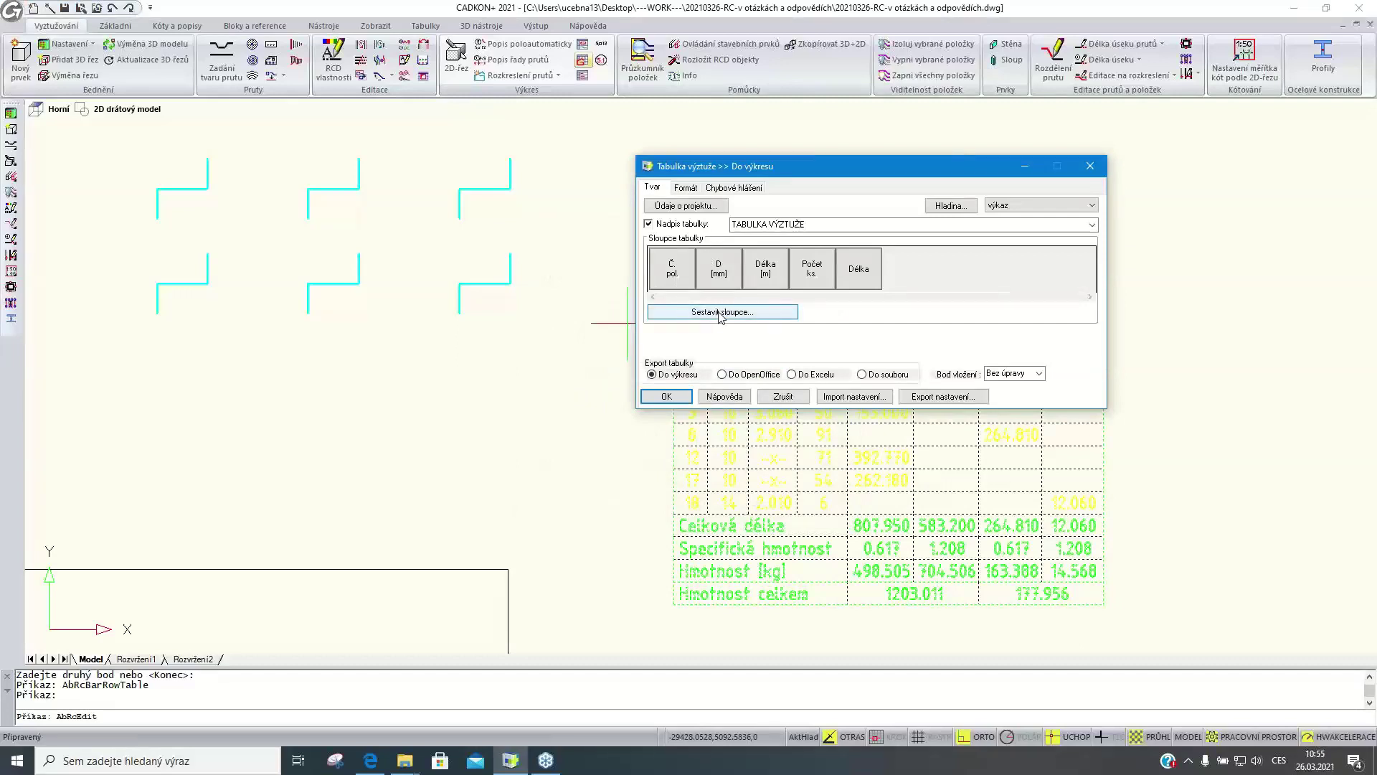
left_click(685, 188)
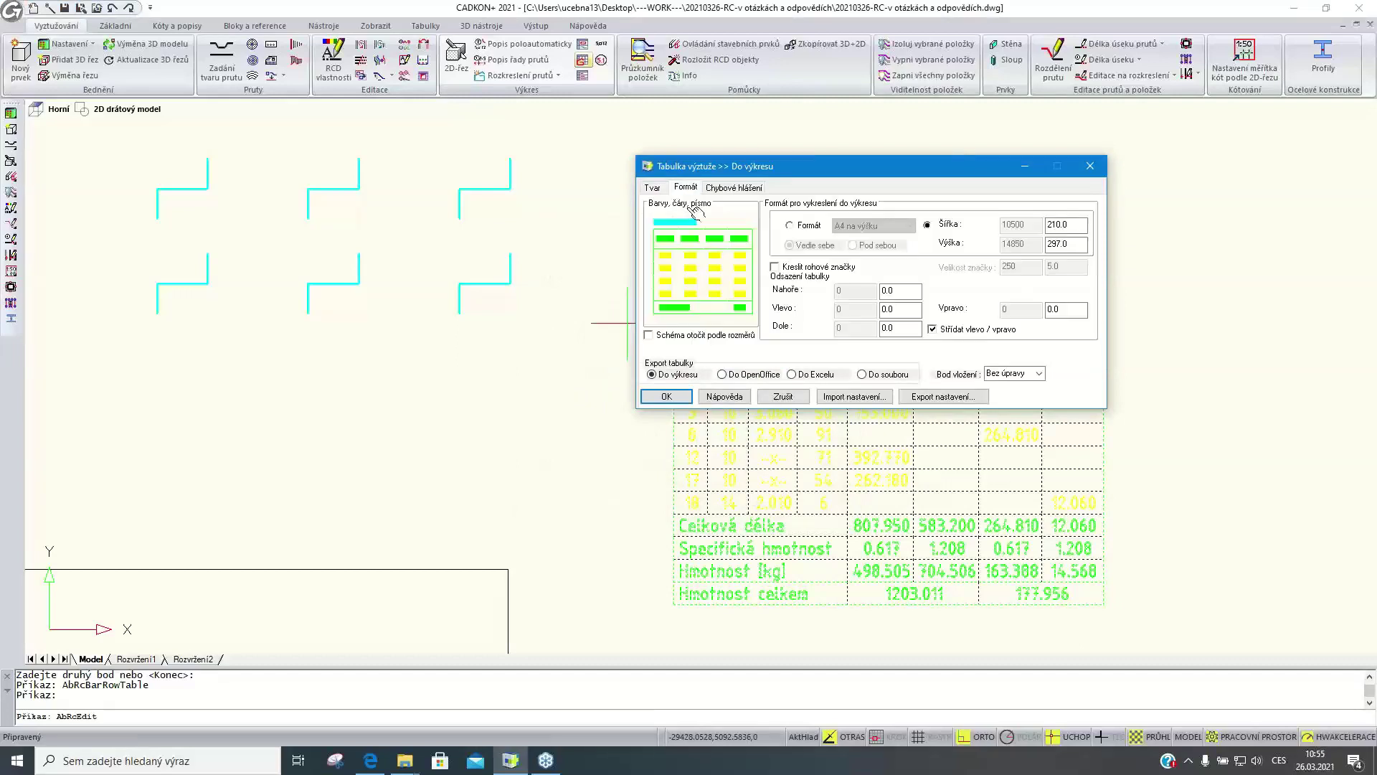
left_click(681, 259)
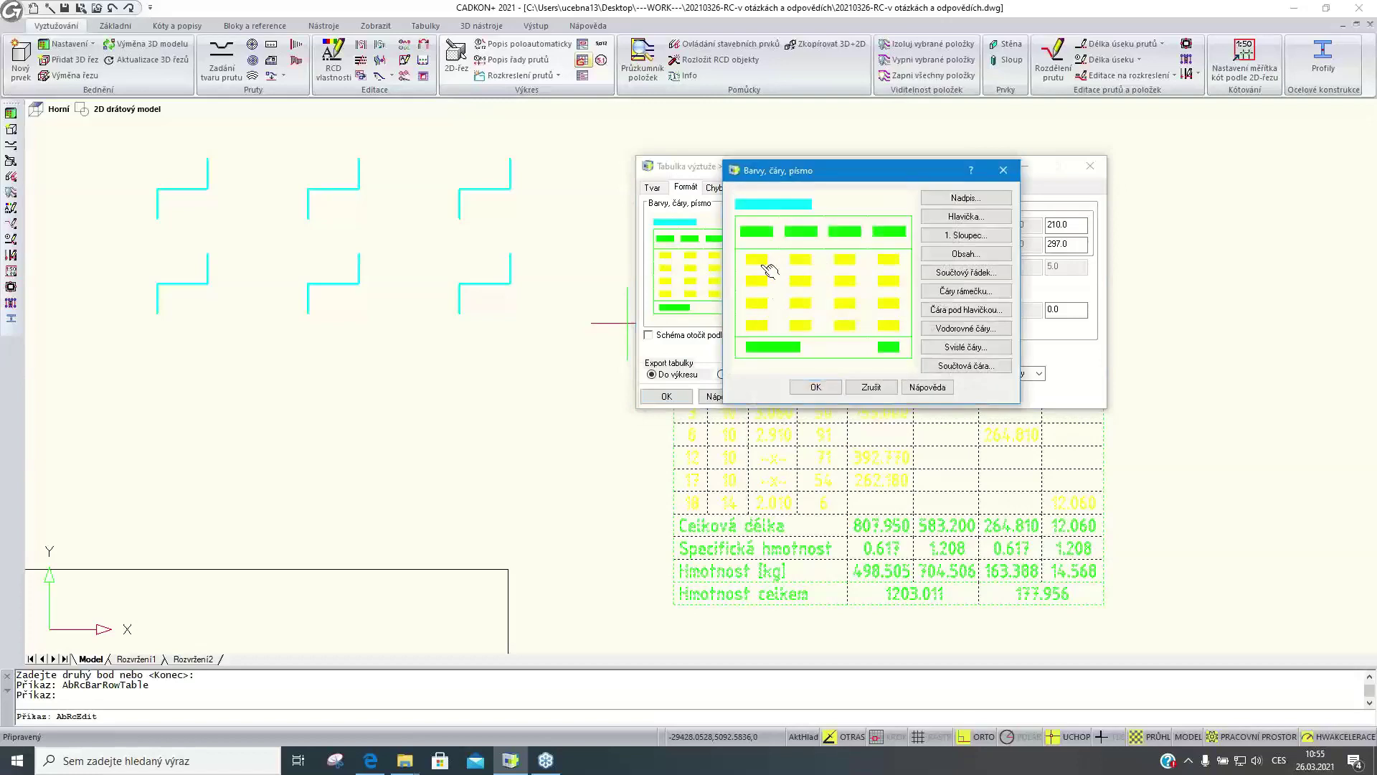
left_click(768, 269)
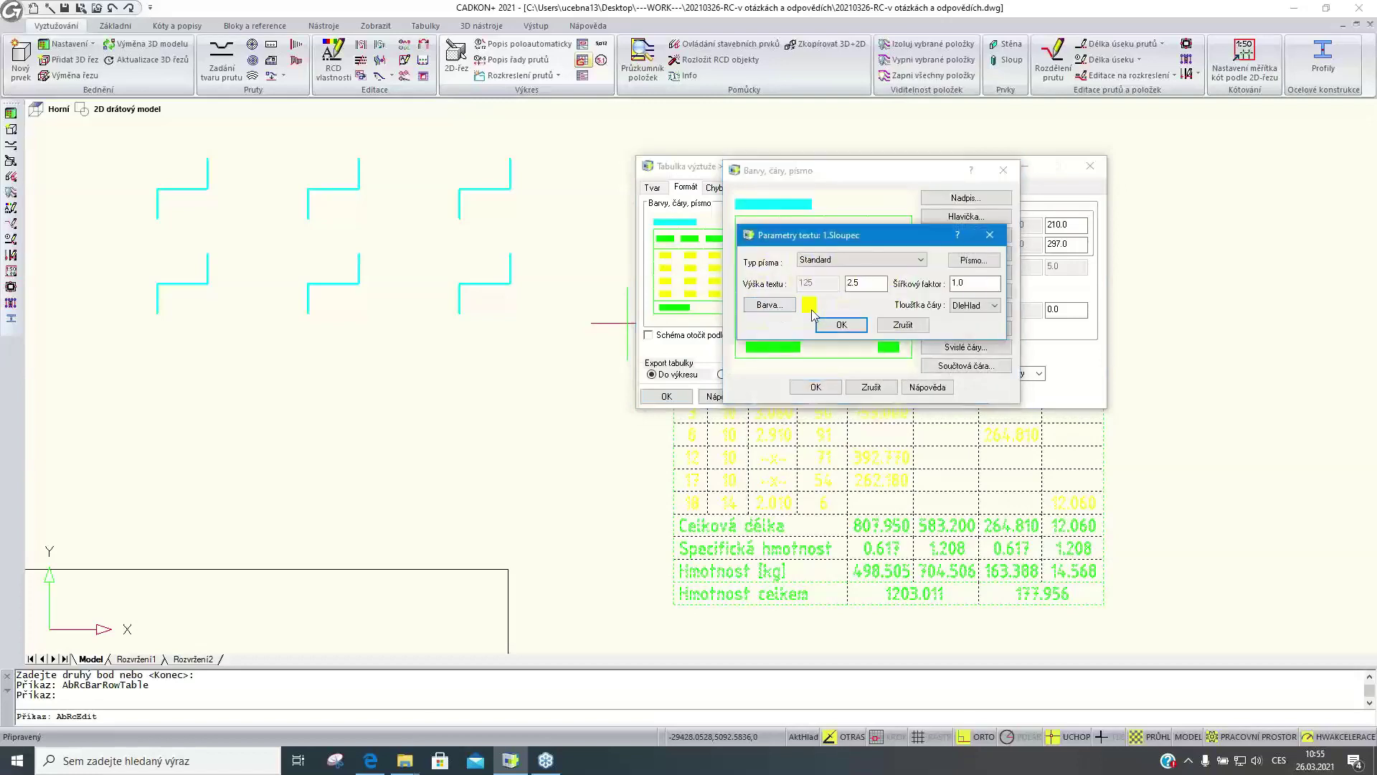
left_click(768, 305)
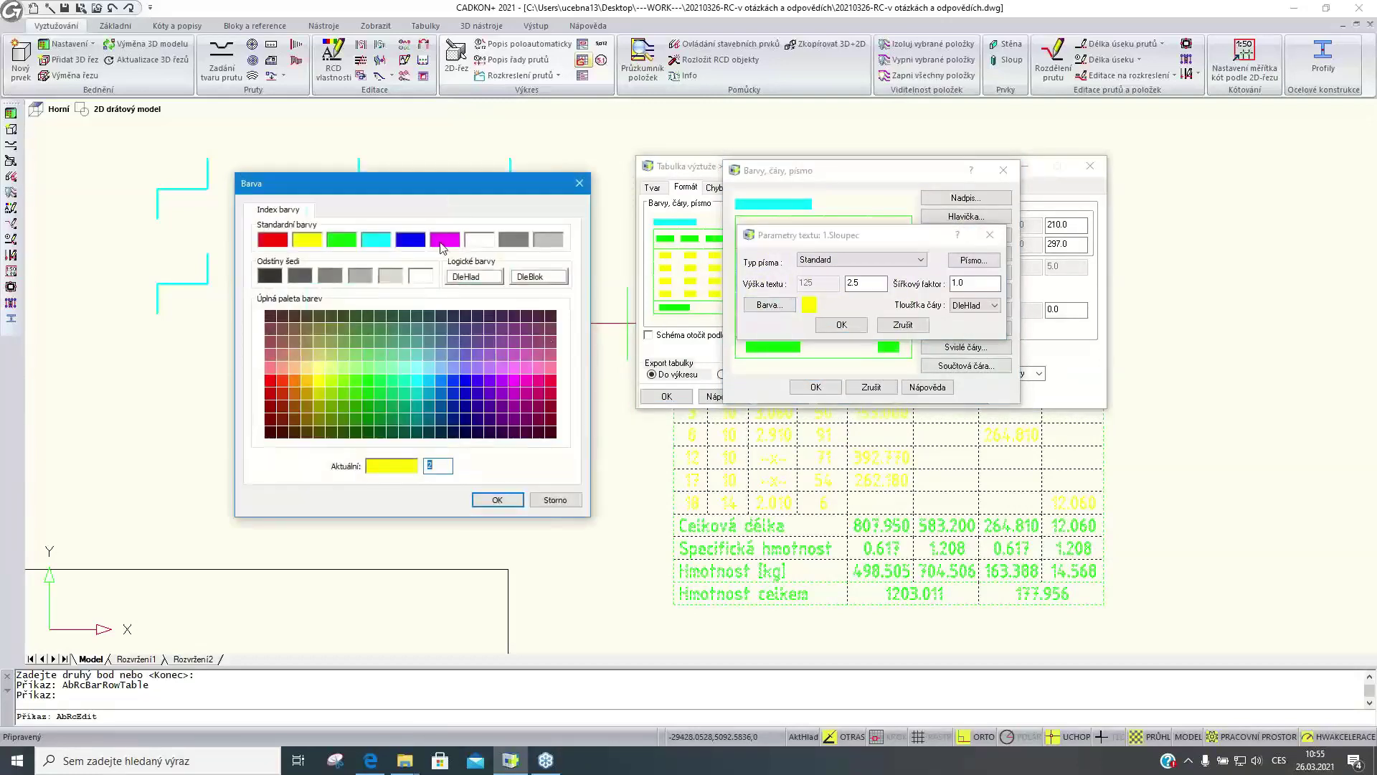
left_click(444, 240)
left_click(496, 500)
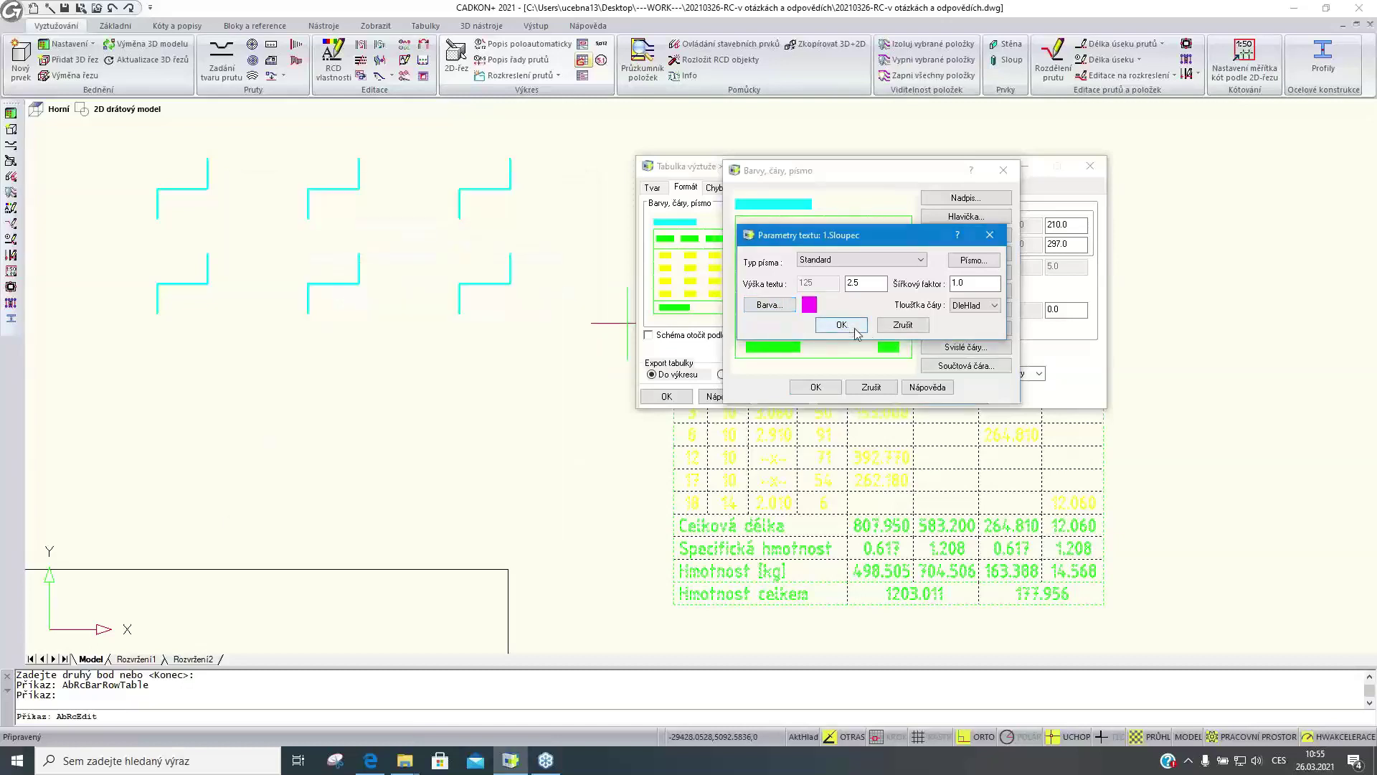
left_click(842, 325)
Set the main text colour of the table's content cells to blue and apply the new format to the table
left_click(802, 281)
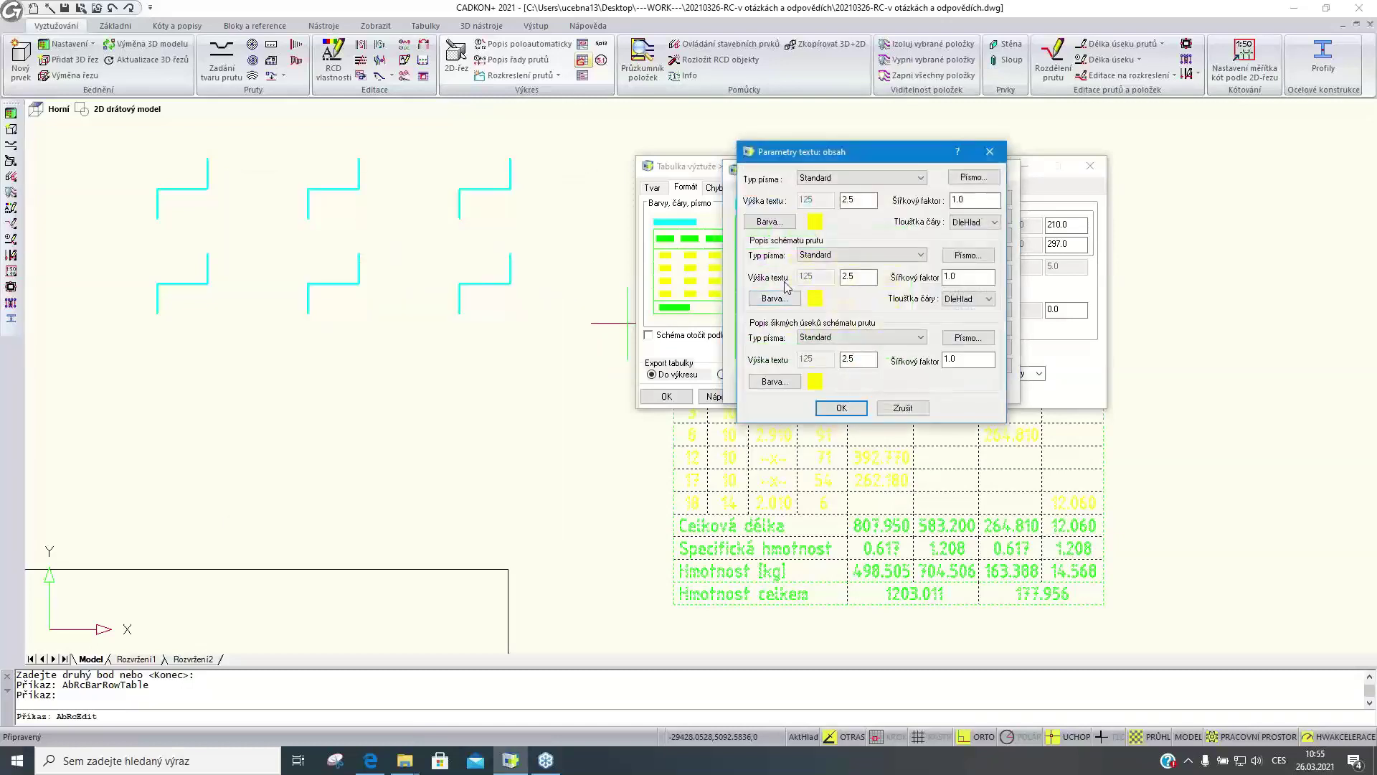
left_click(776, 224)
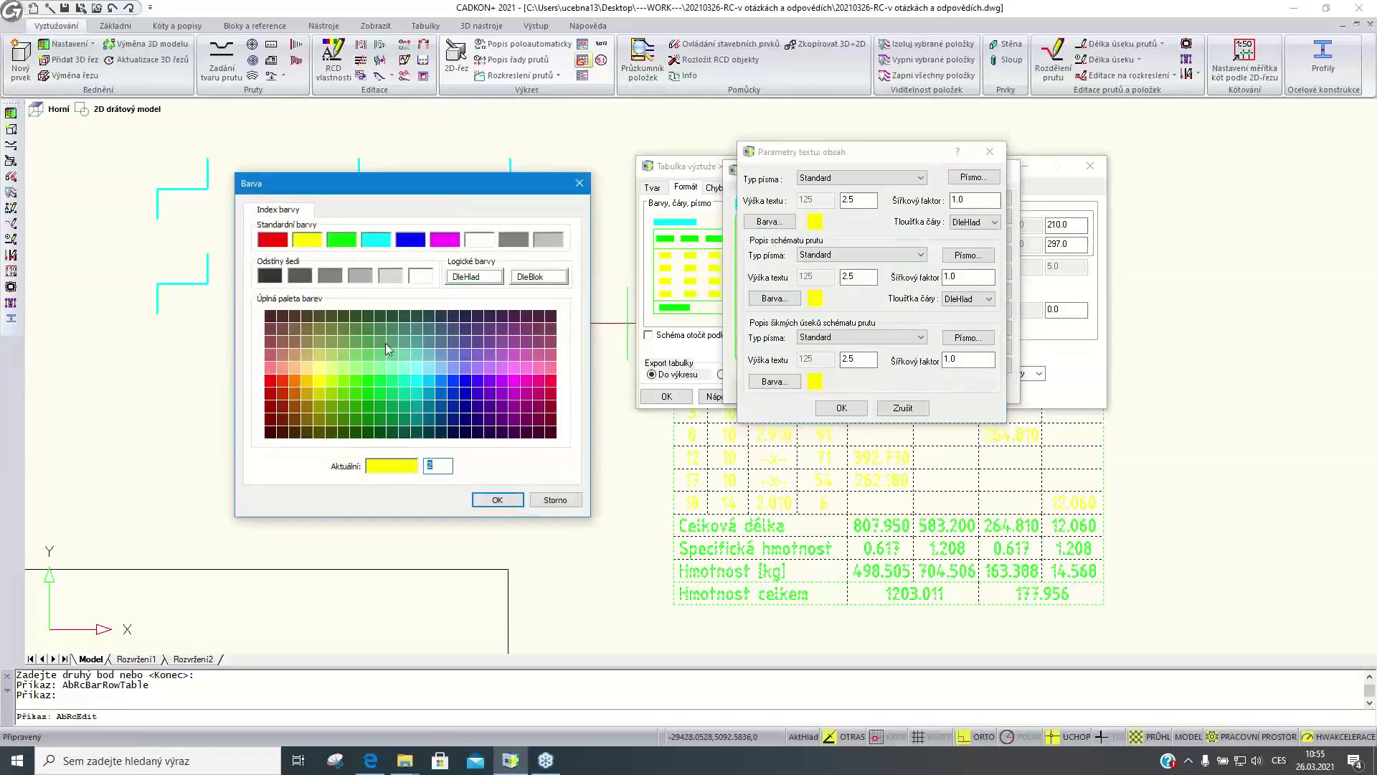
left_click(414, 241)
left_click(498, 499)
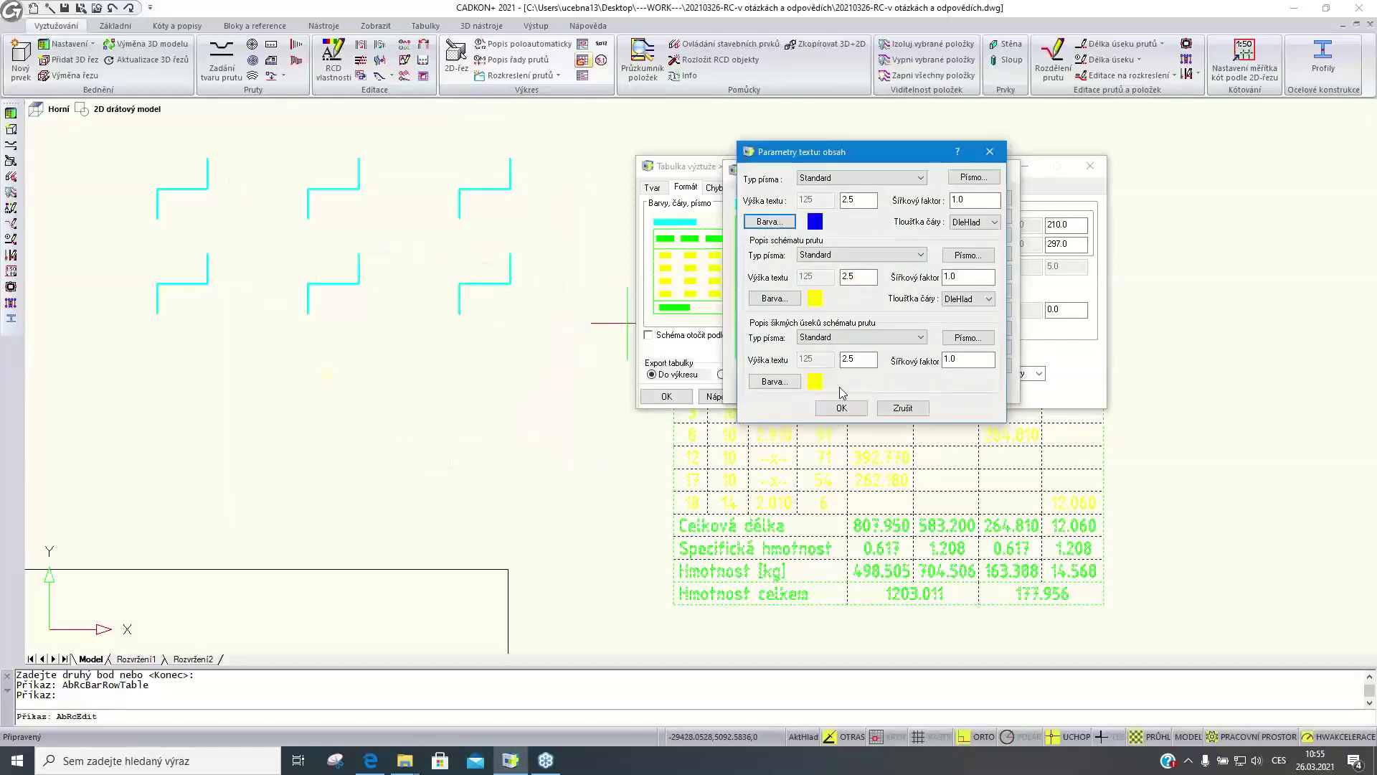
left_click(841, 407)
left_click(816, 391)
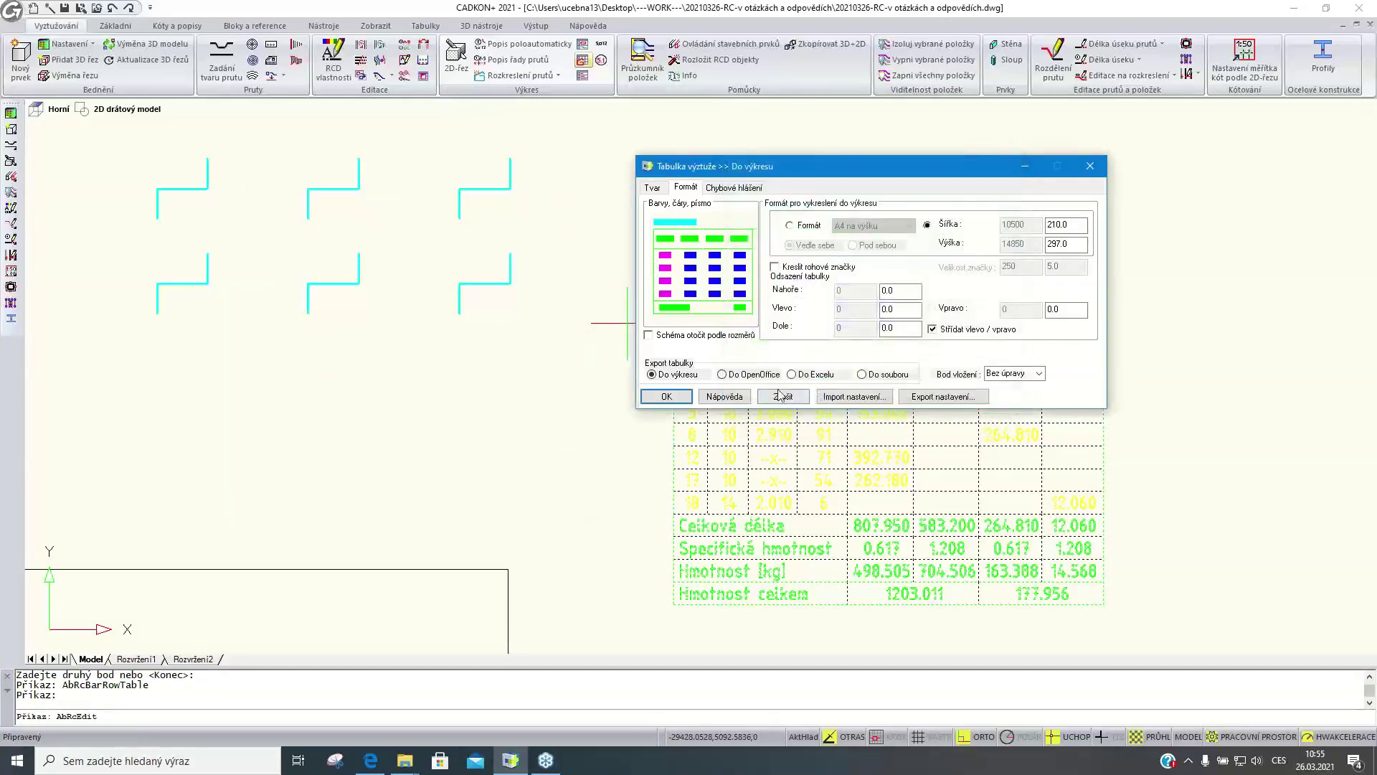
left_click(690, 396)
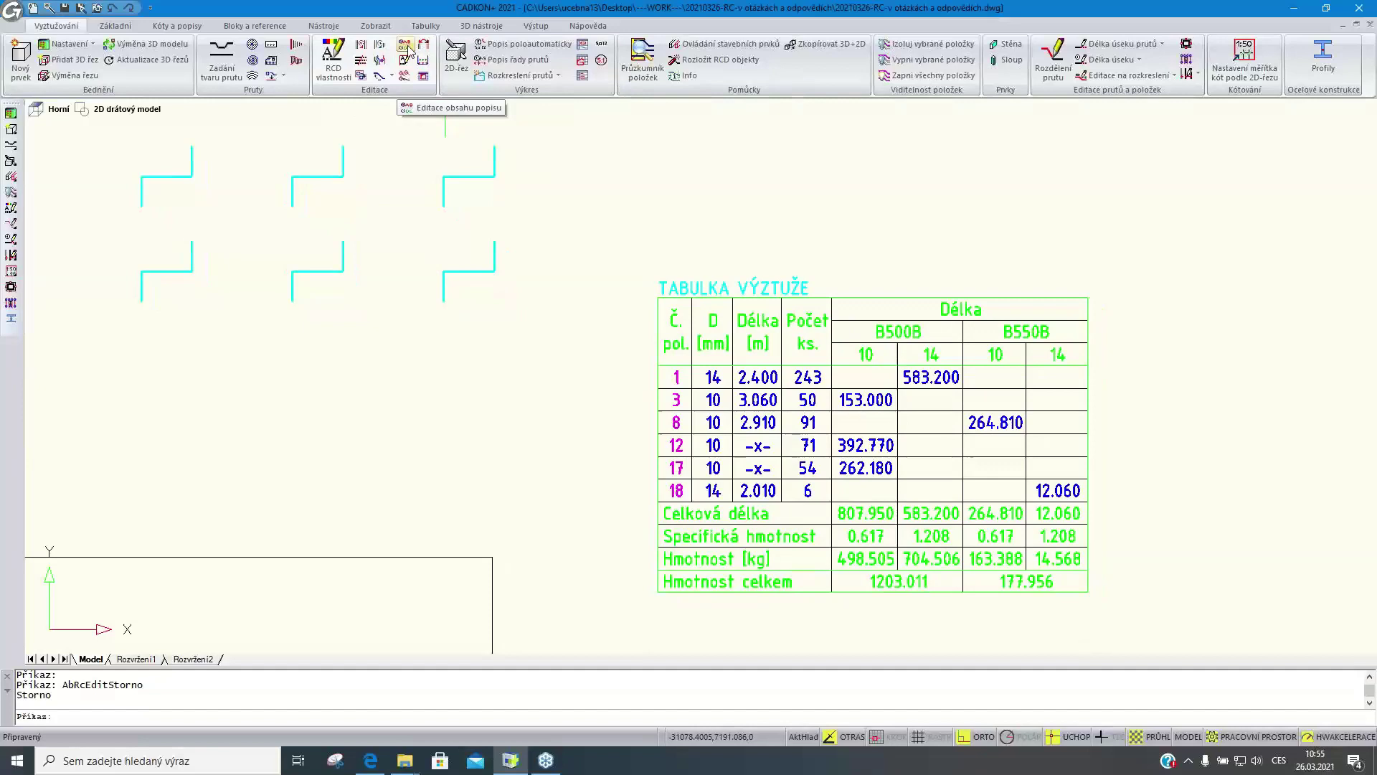
Label the lower chair nearest the table with a semi-automatic position label just below it, at the default rotation angle
left_click(528, 44)
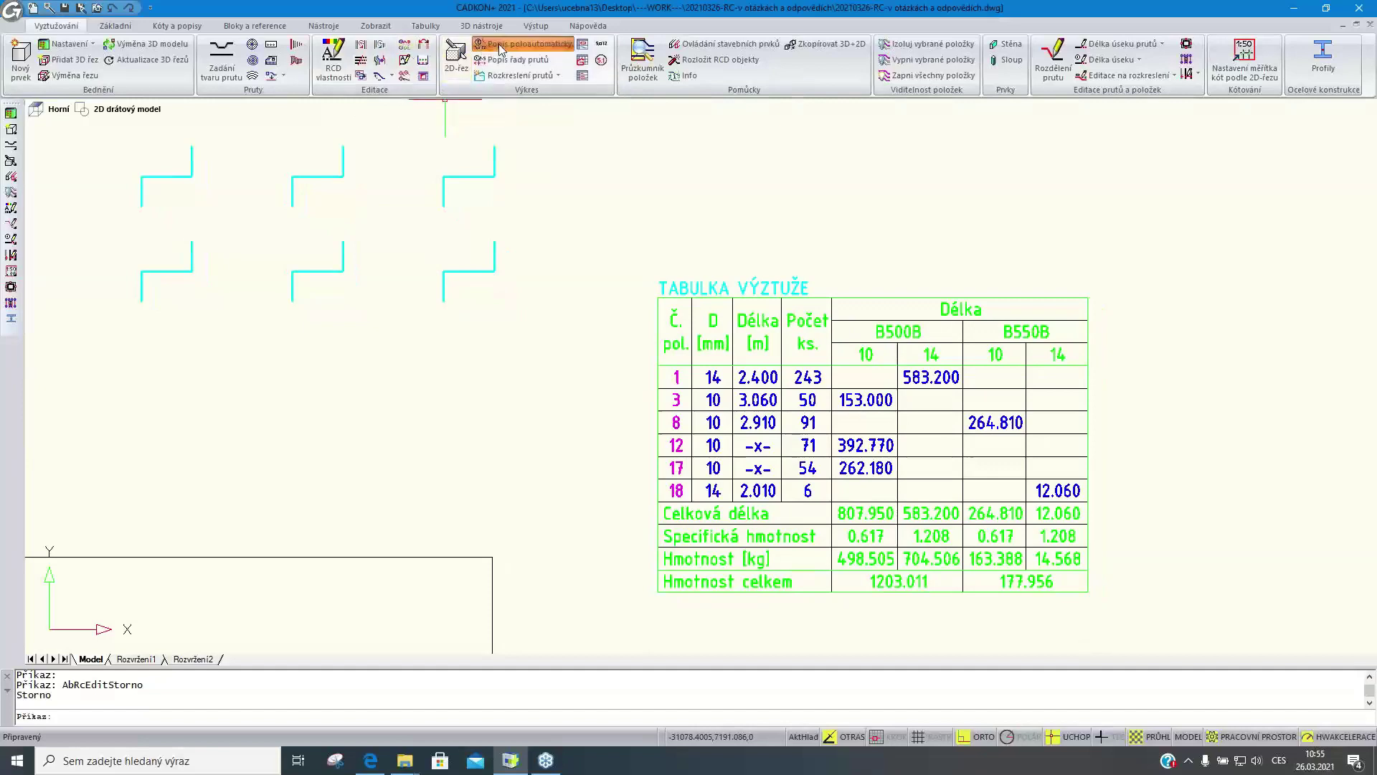
left_click(474, 279)
key("Return")
left_click(487, 328)
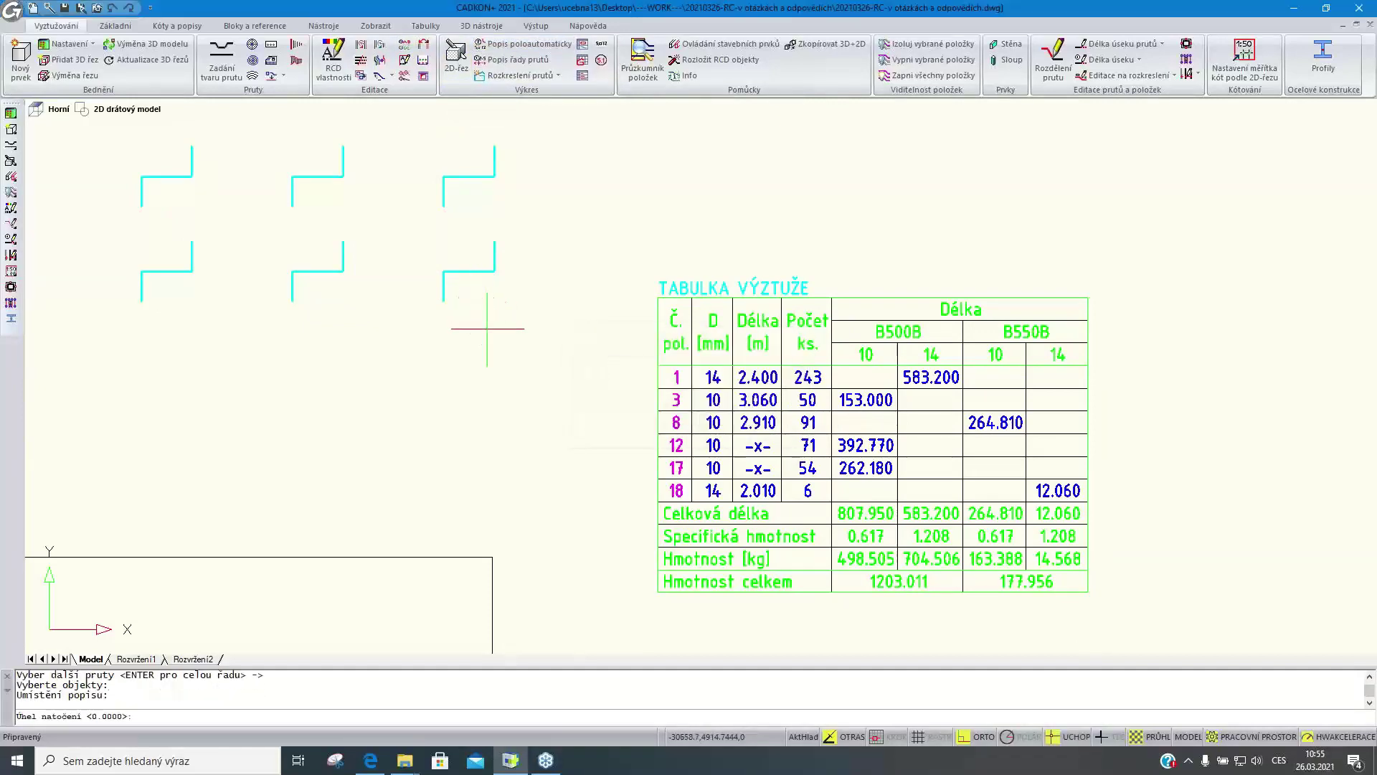
key("Return")
key("Return")
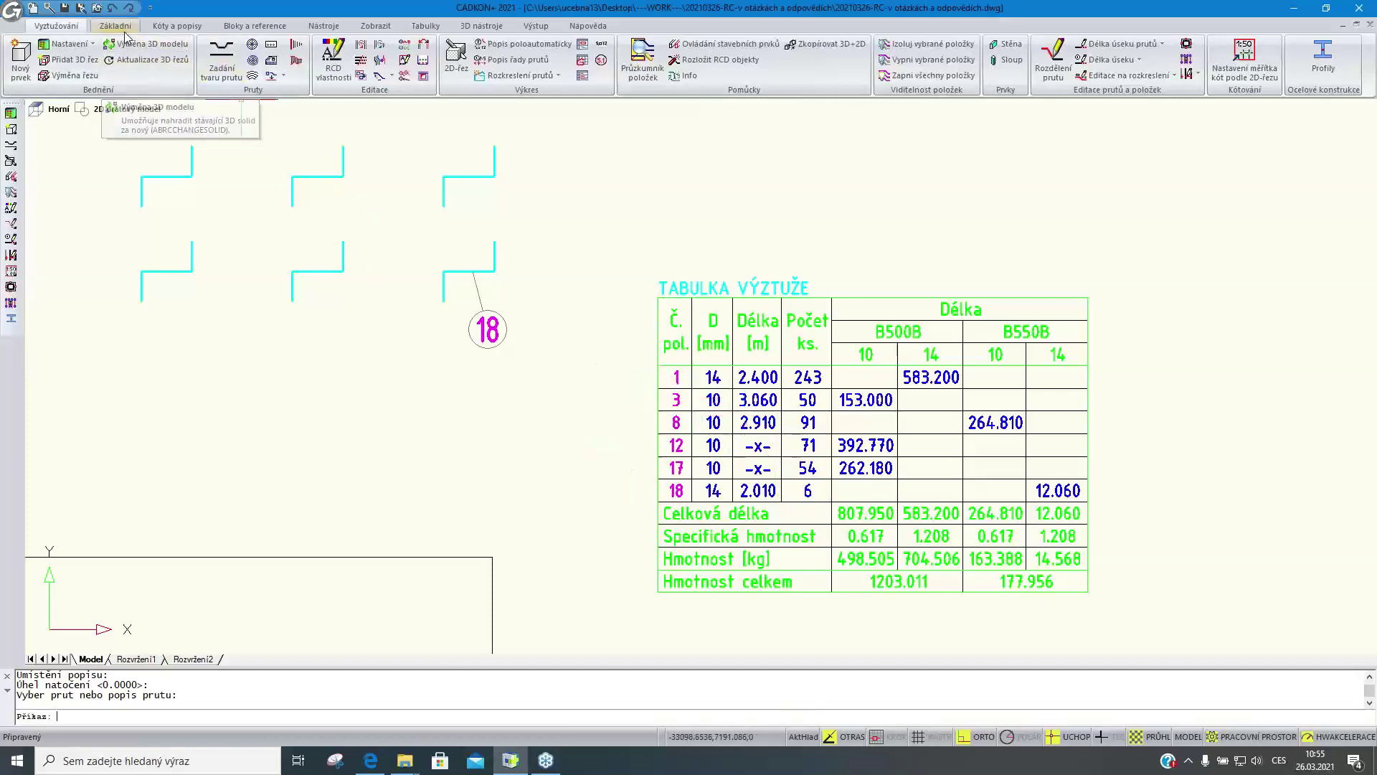
Examine the chairs in section 2-2 below the slab plan, check the drawing's item summary and return to the reinforcement table
scroll(402, 346, "down", 3)
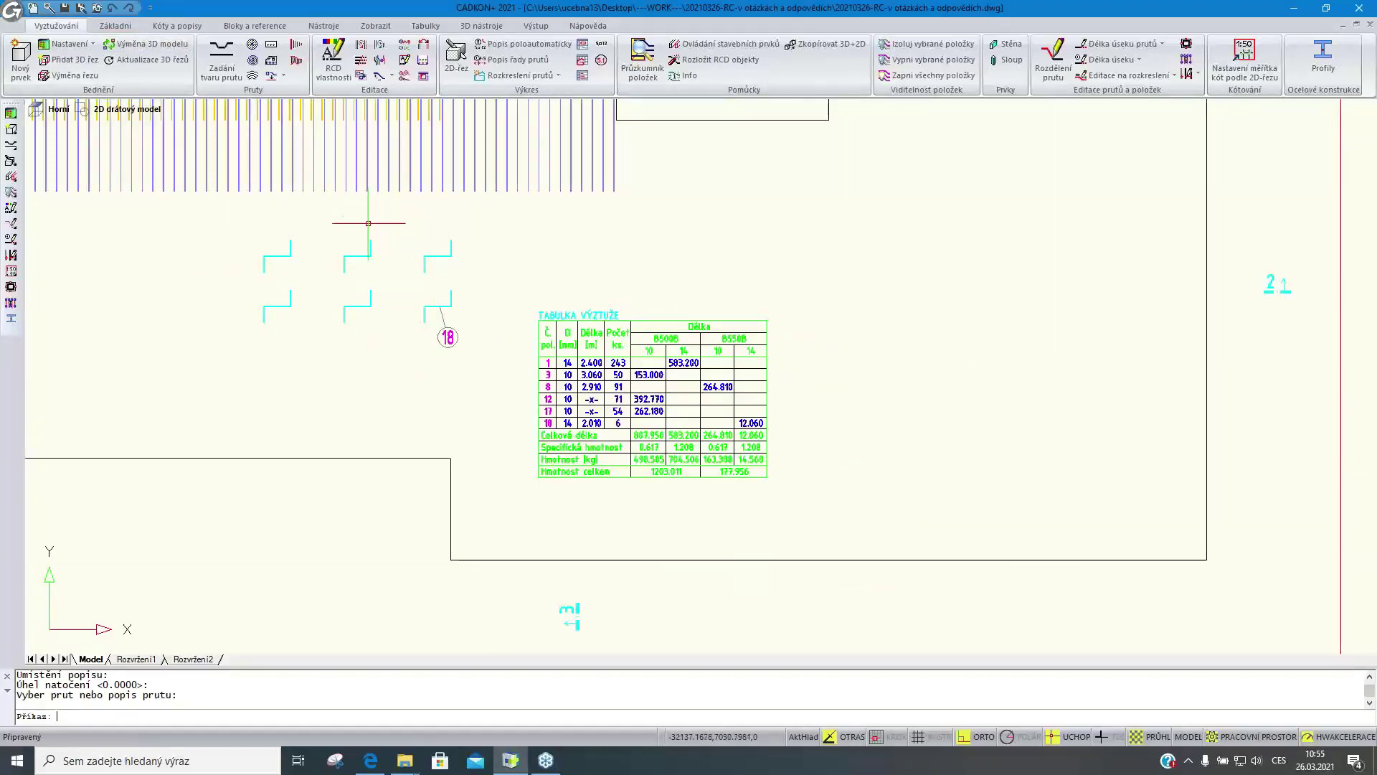
scroll(368, 223, "down", 4)
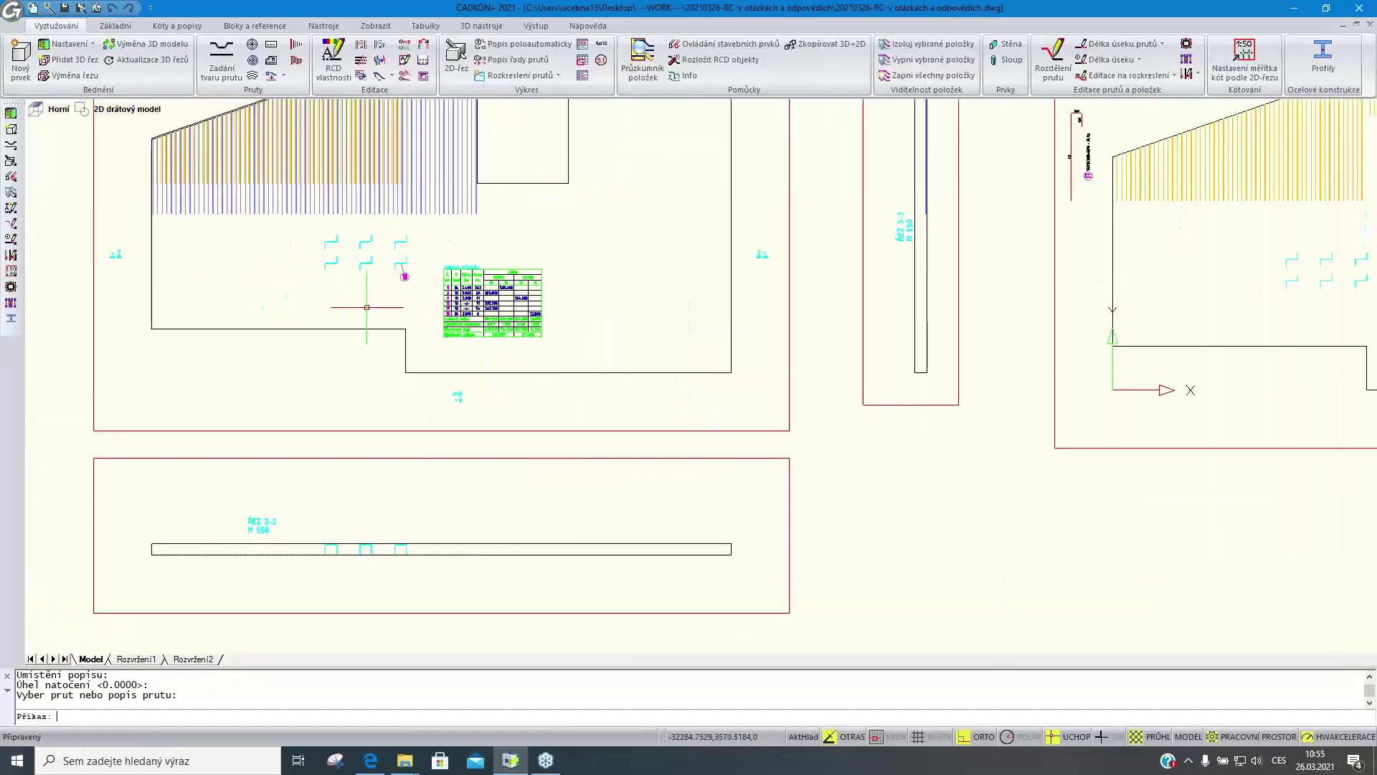
scroll(321, 555, "up", 5)
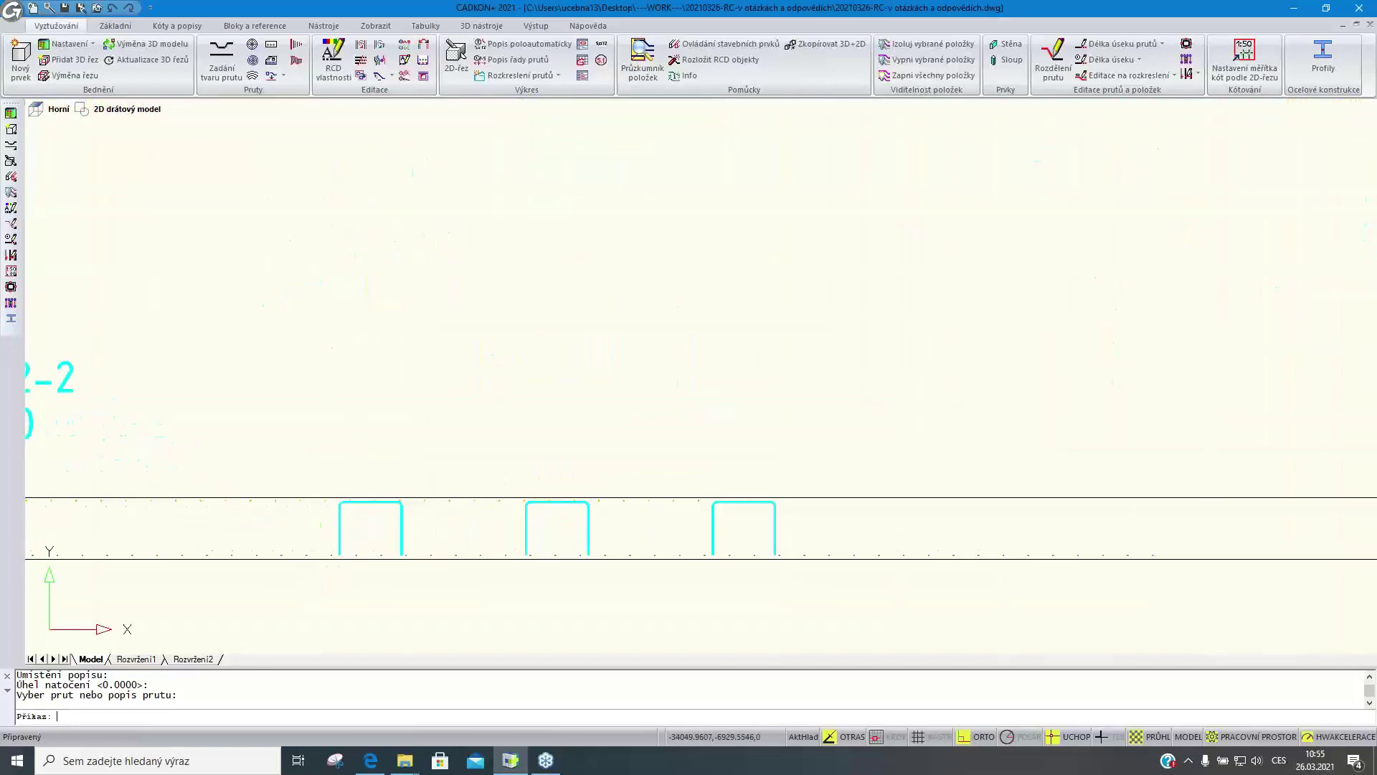
scroll(342, 534, "up", 1)
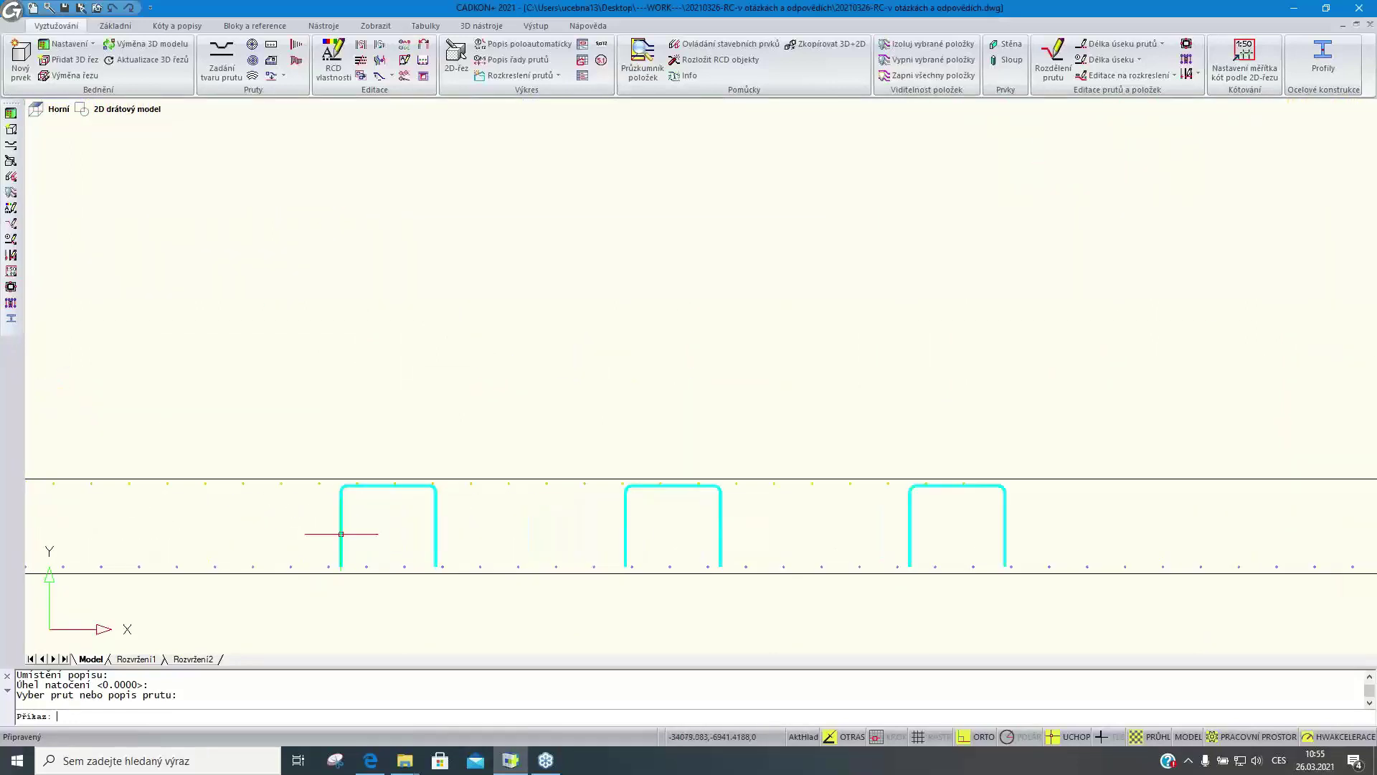
scroll(341, 533, "down", 6)
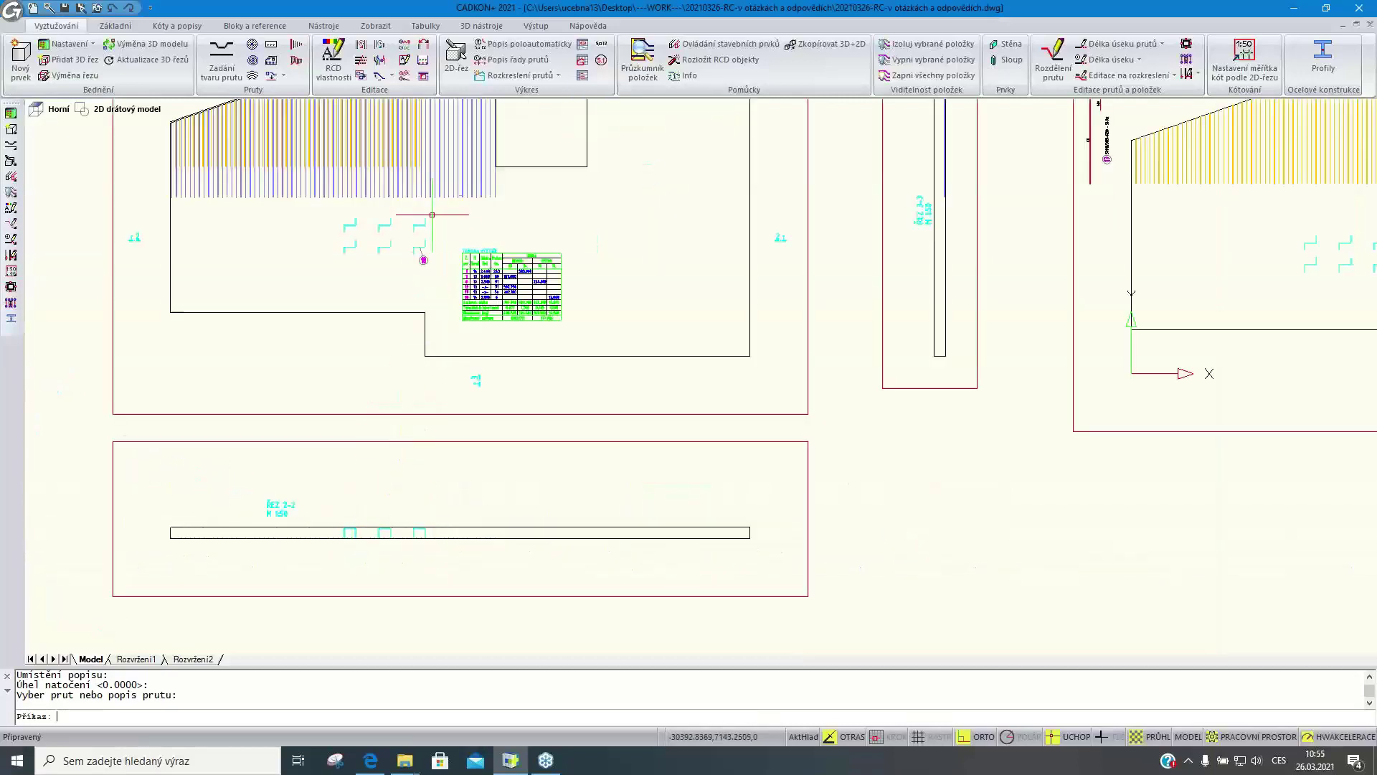
left_click(641, 63)
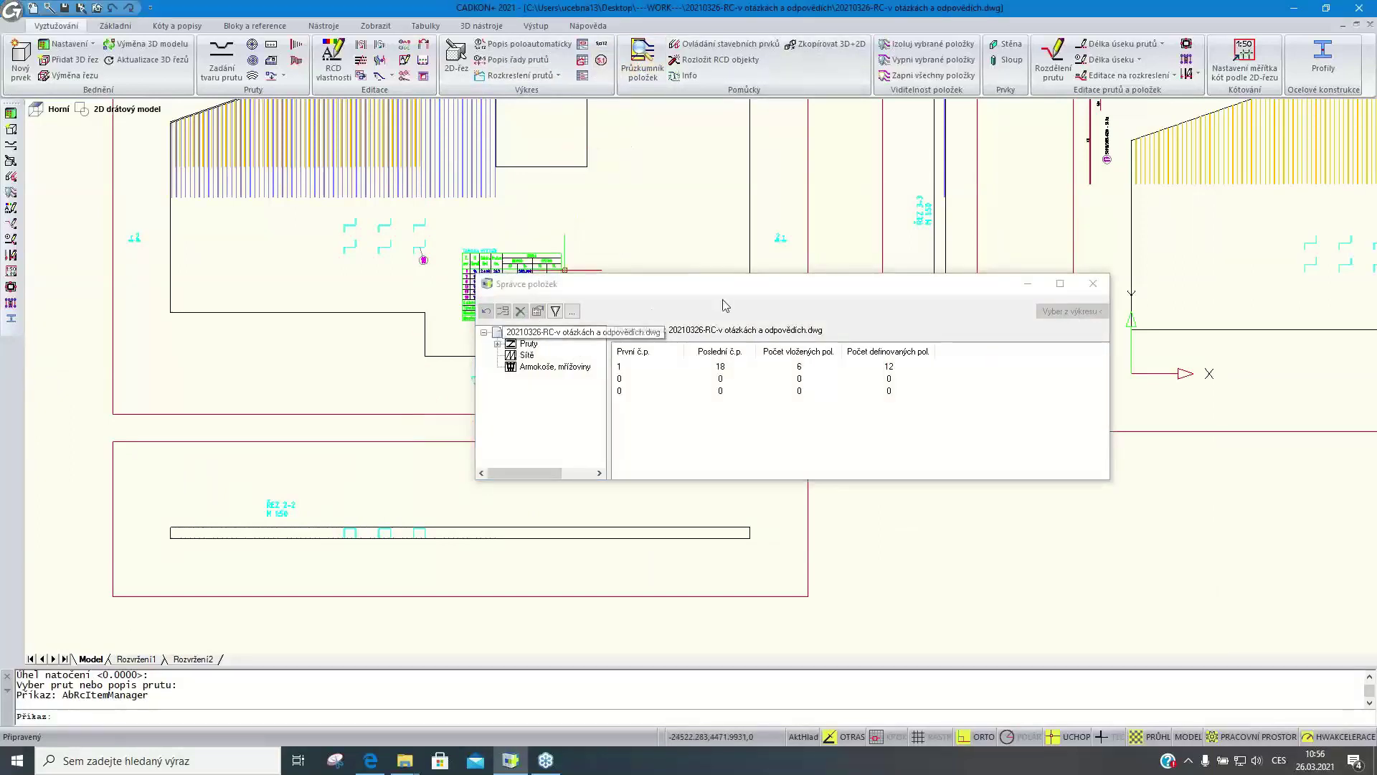
left_click(1093, 283)
scroll(487, 312, "up", 7)
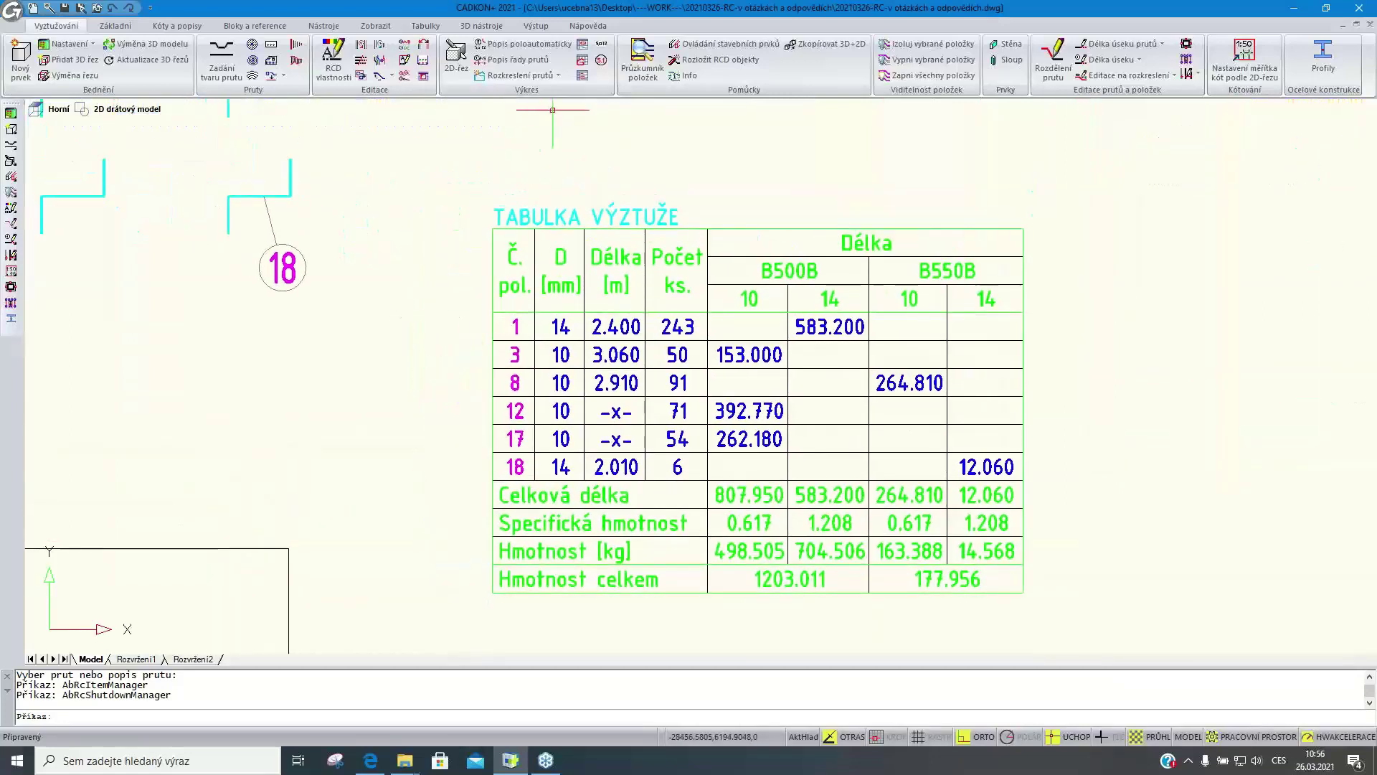
Override the piece count of bar item 18 in the item manager, setting 99 pieces for element deska1
left_click(642, 61)
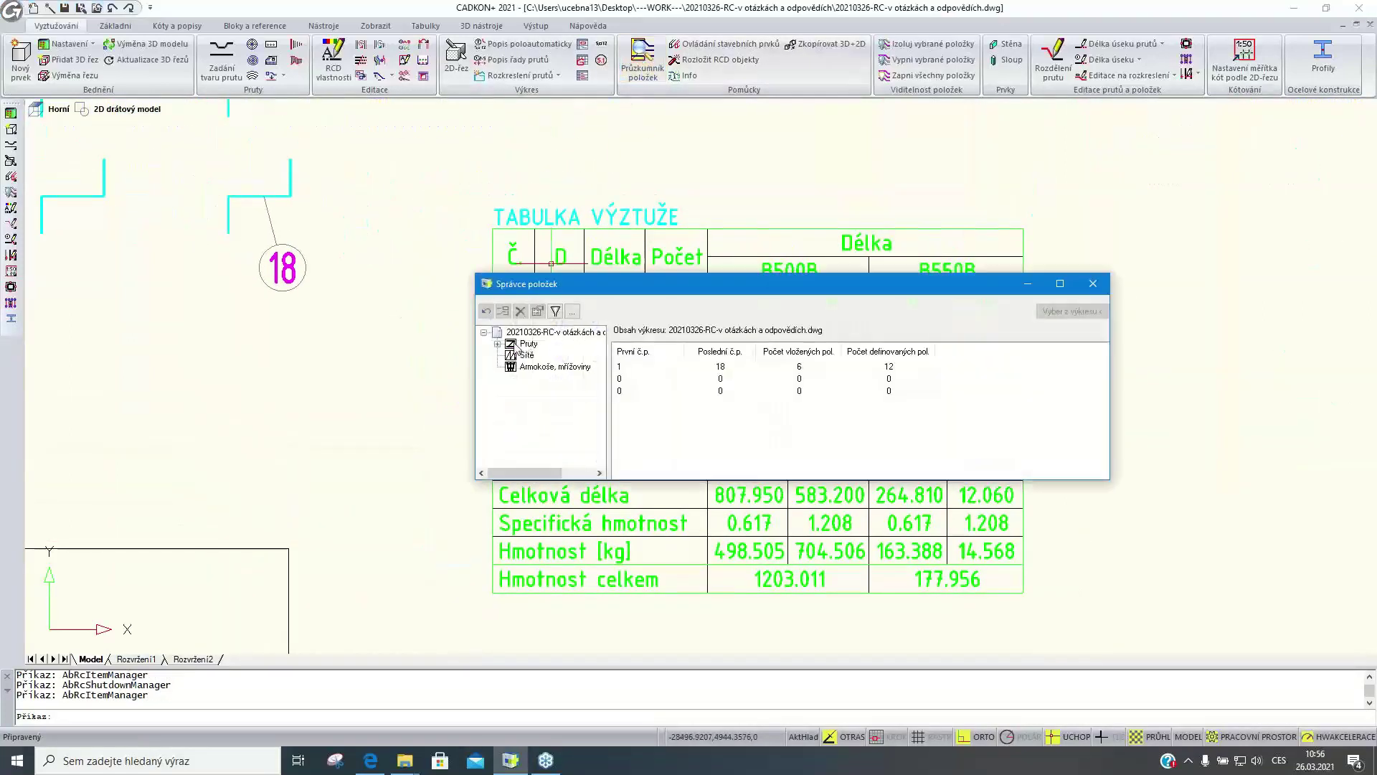
left_click(518, 345)
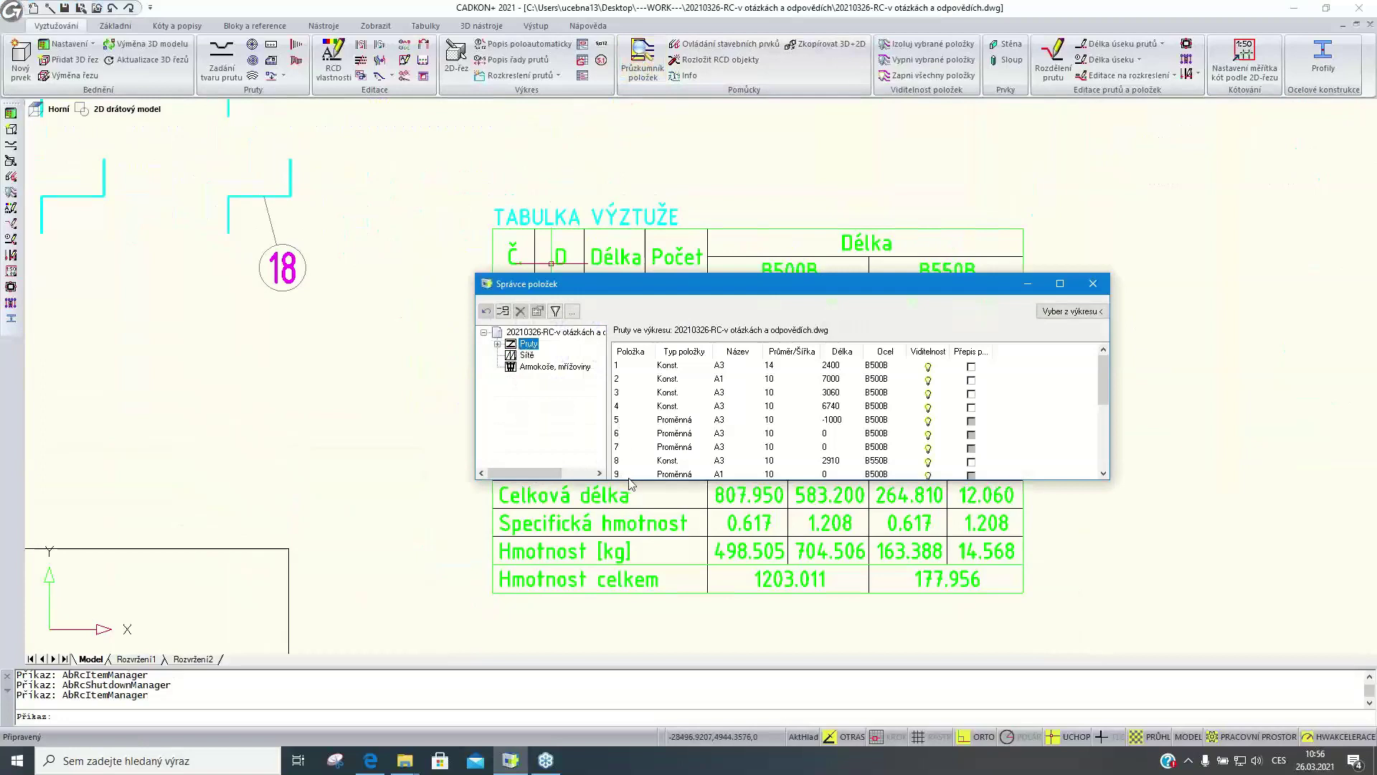
left_click_drag(631, 486, 632, 550)
scroll(684, 471, "down", 2)
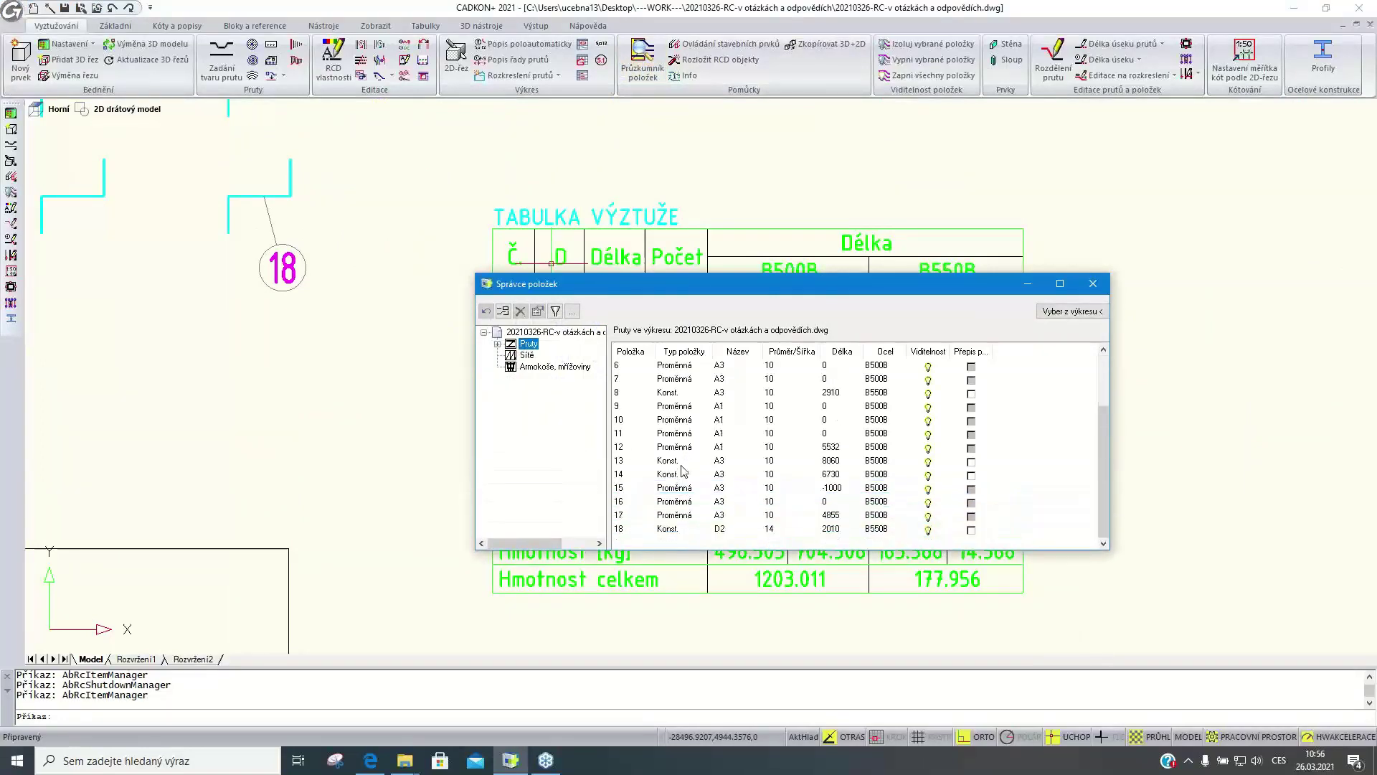
left_click(619, 532)
right_click(638, 533)
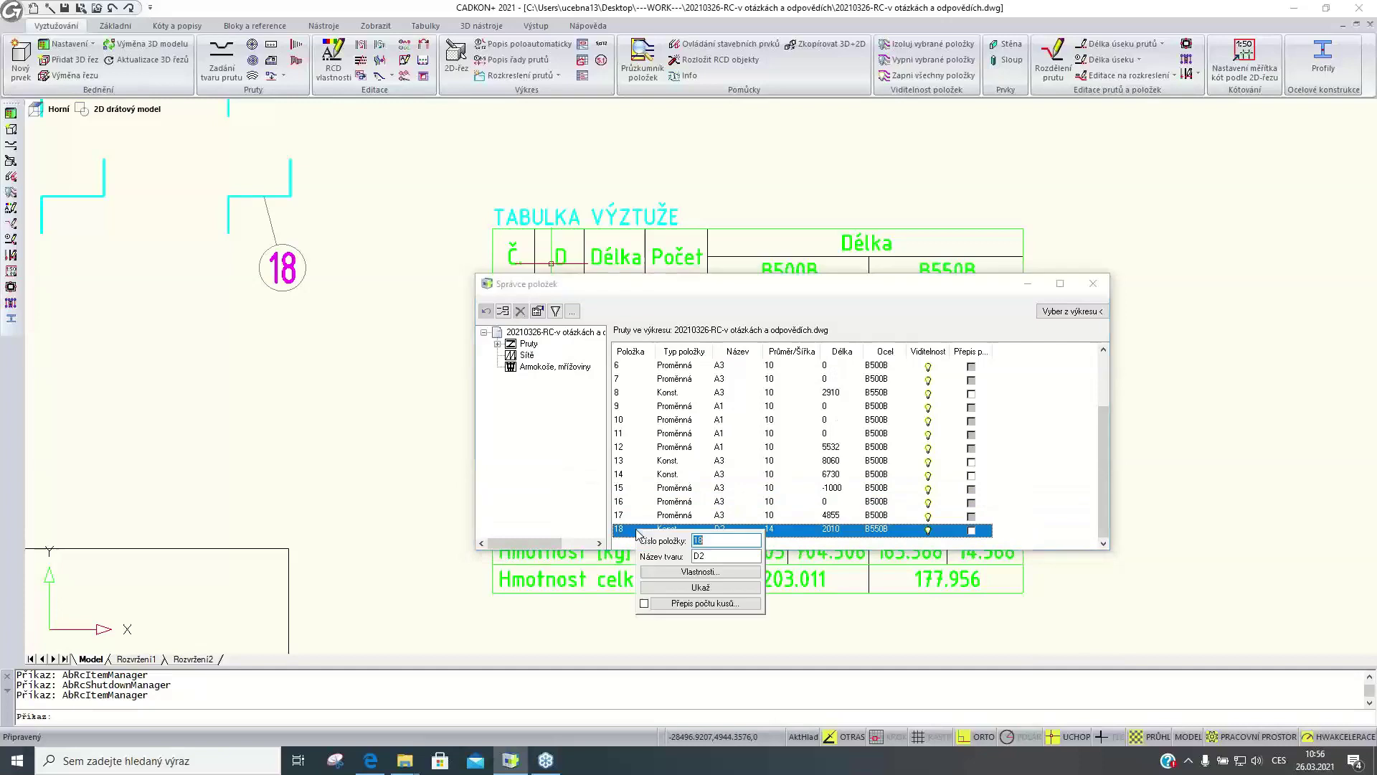
left_click(713, 604)
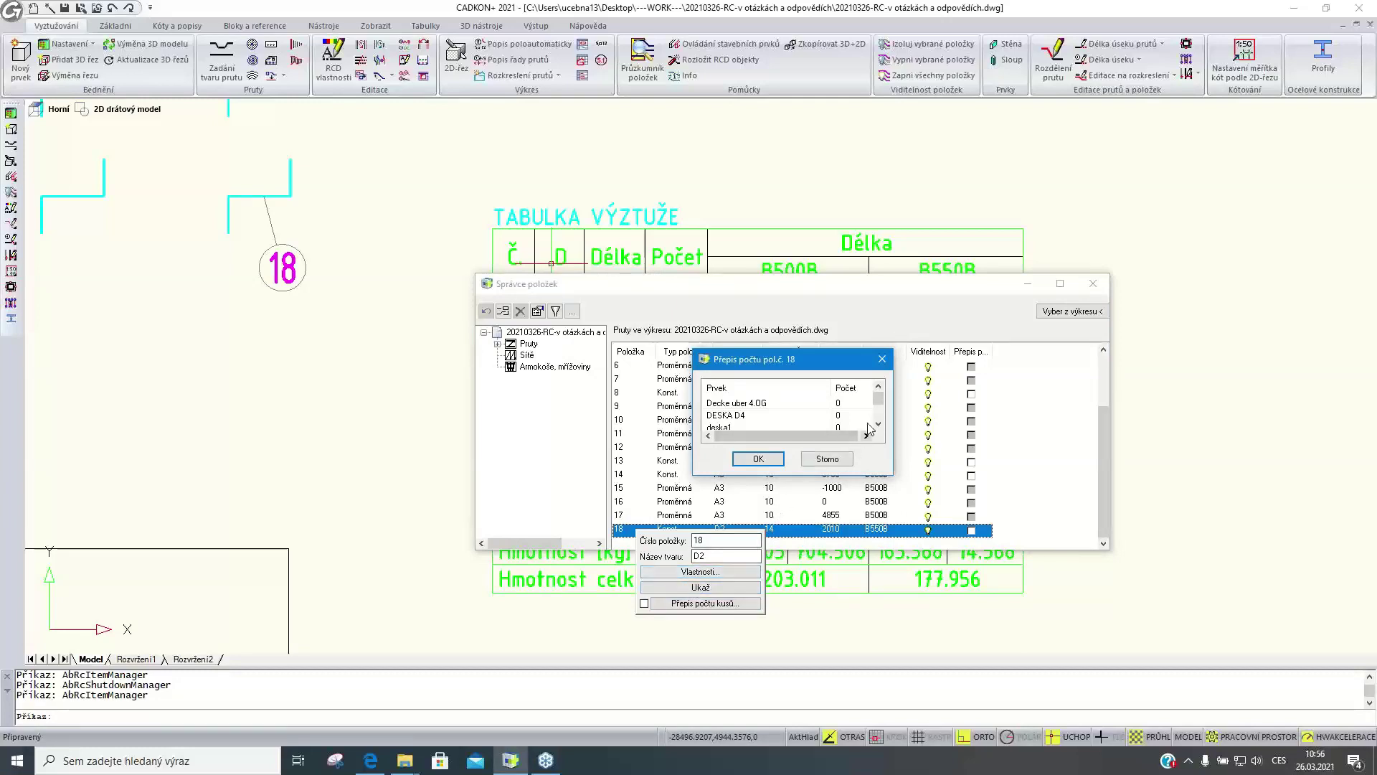
left_click_drag(879, 401, 884, 421)
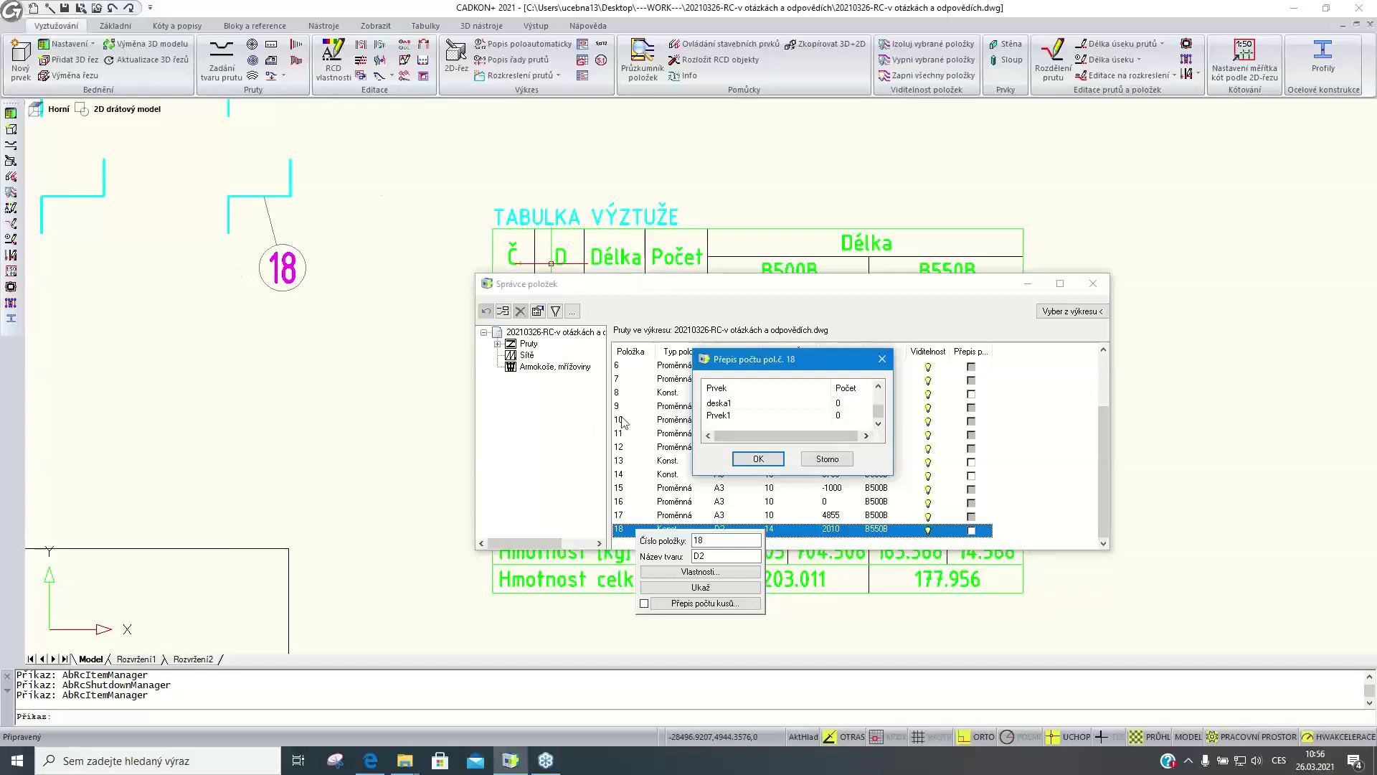
double_click(839, 404)
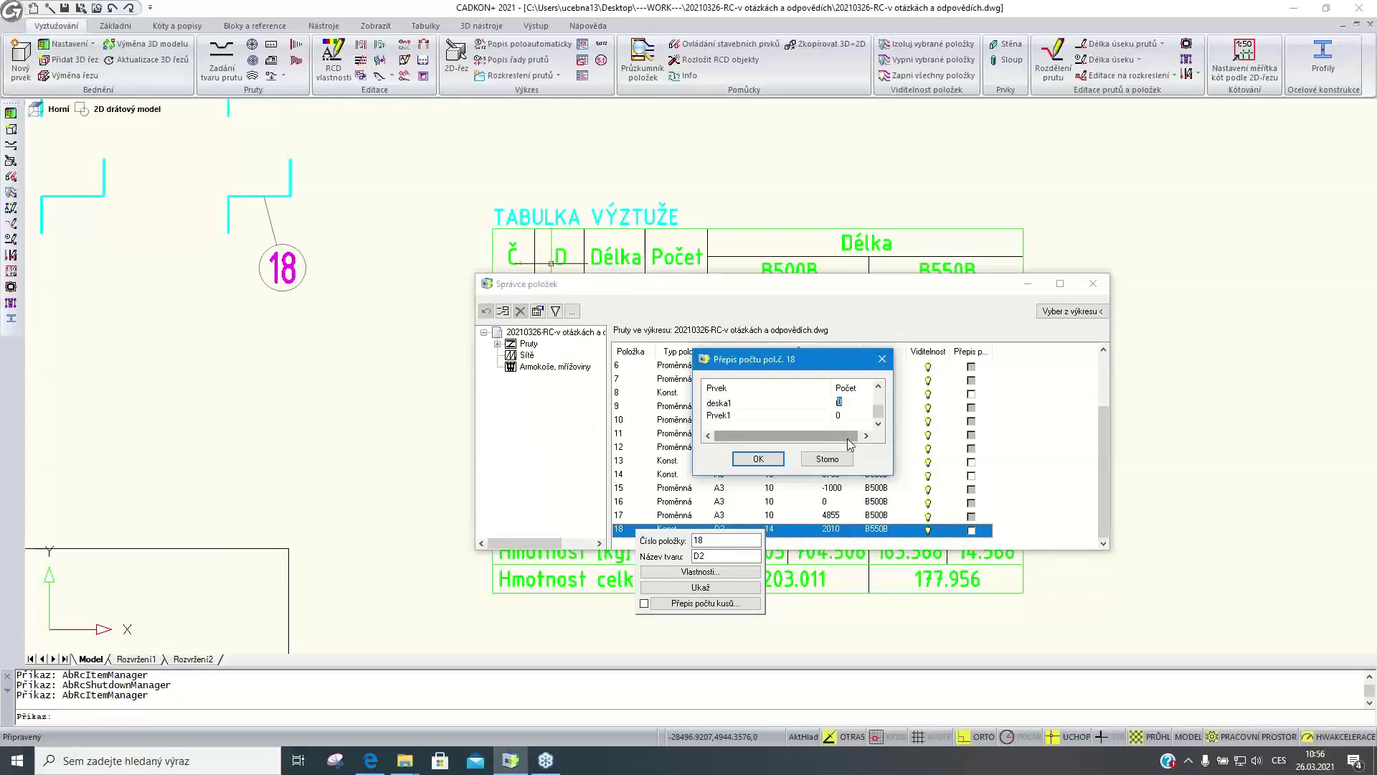
key("Return")
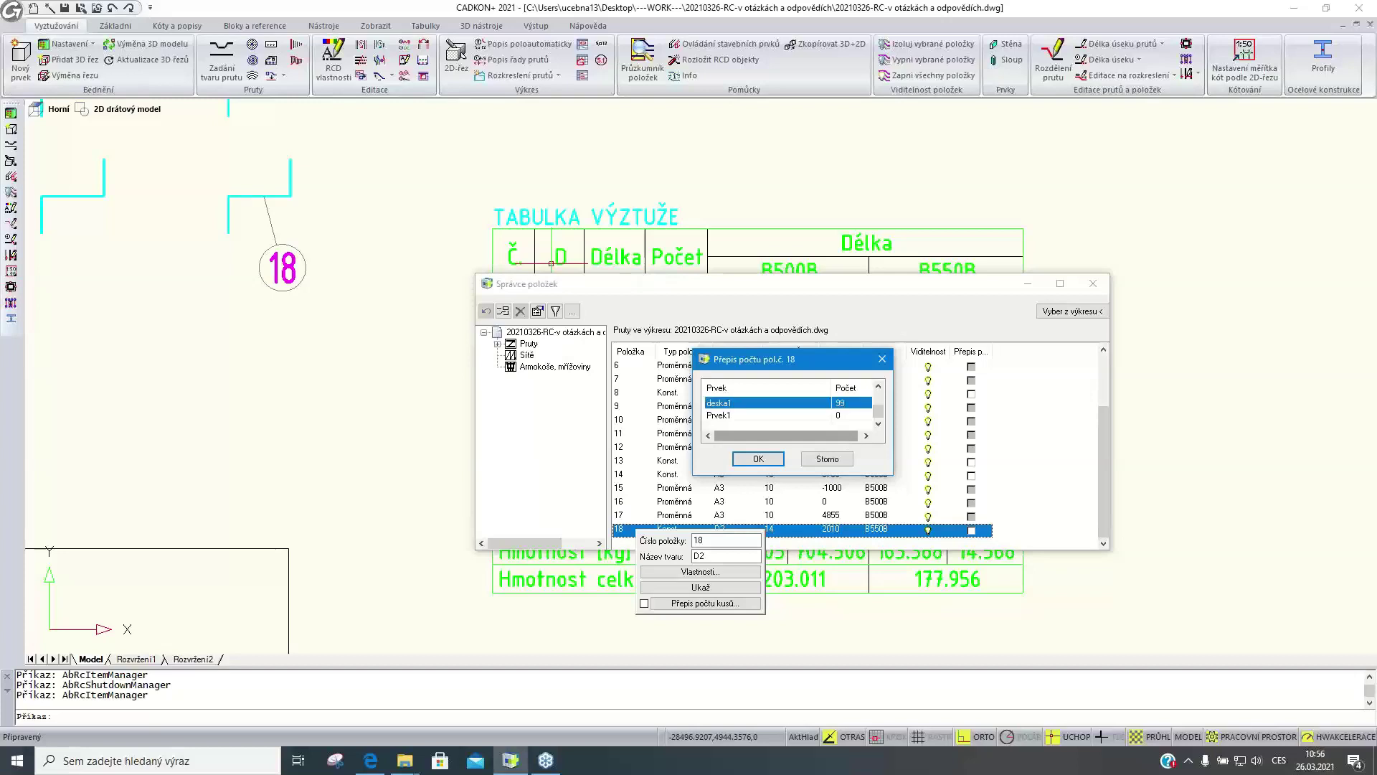
left_click(758, 459)
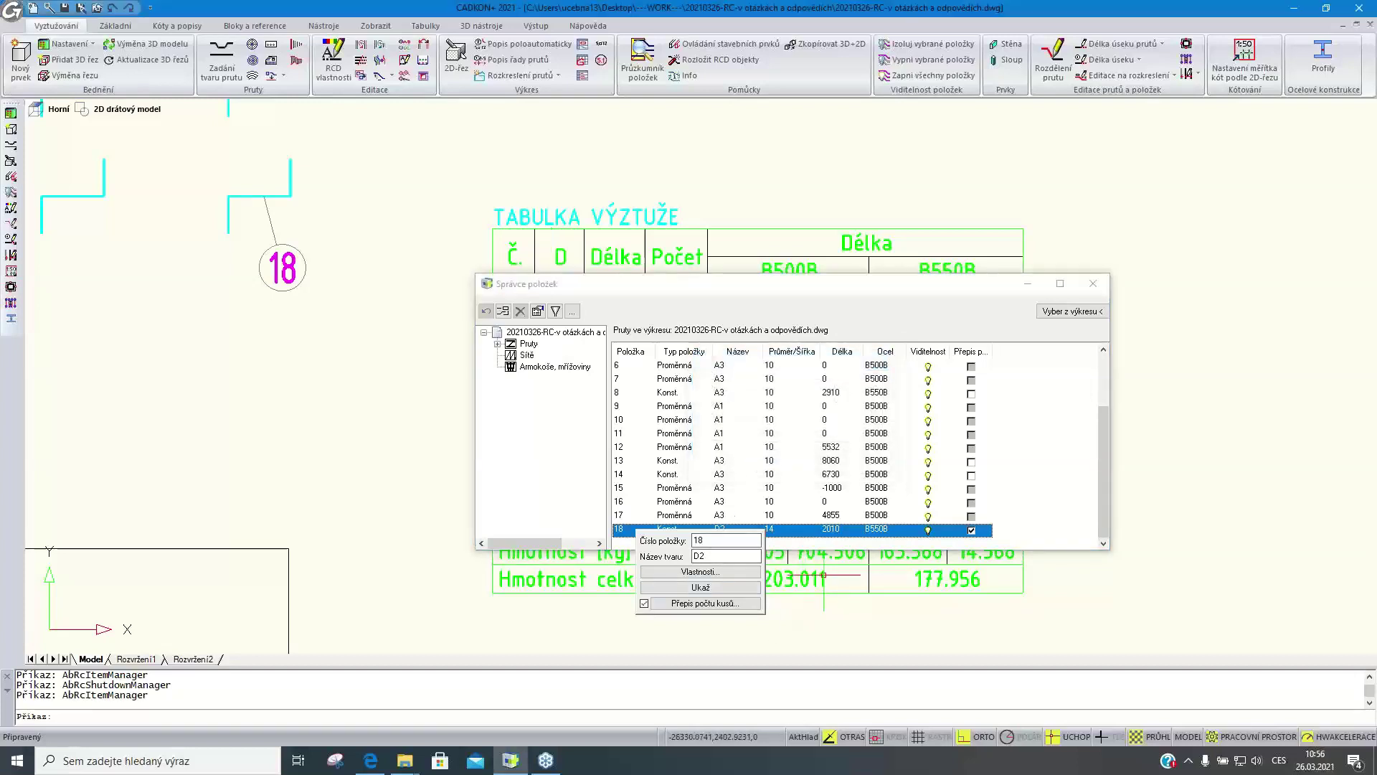
left_click(1093, 283)
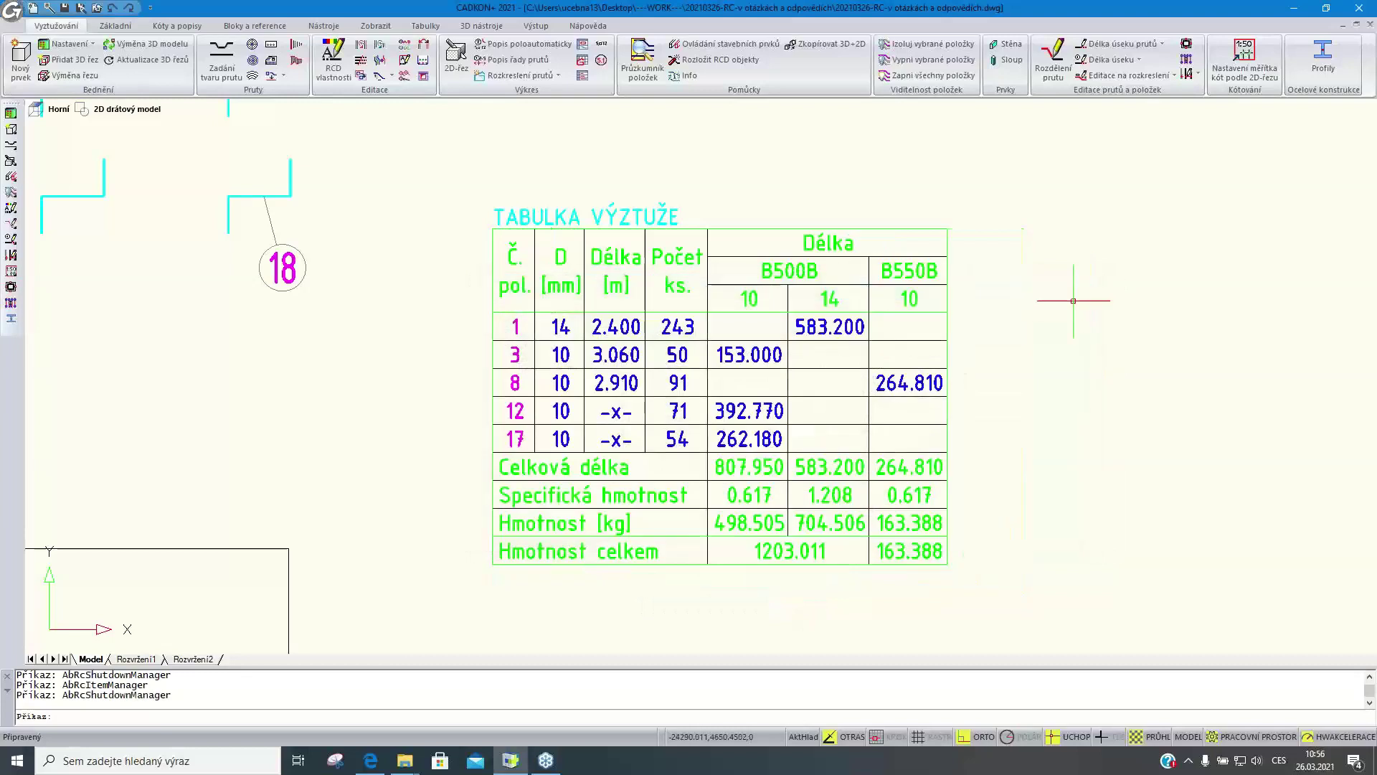
Review the reinforcement table's element selection and layout settings, and check the bar list in the item manager
double_click(607, 452)
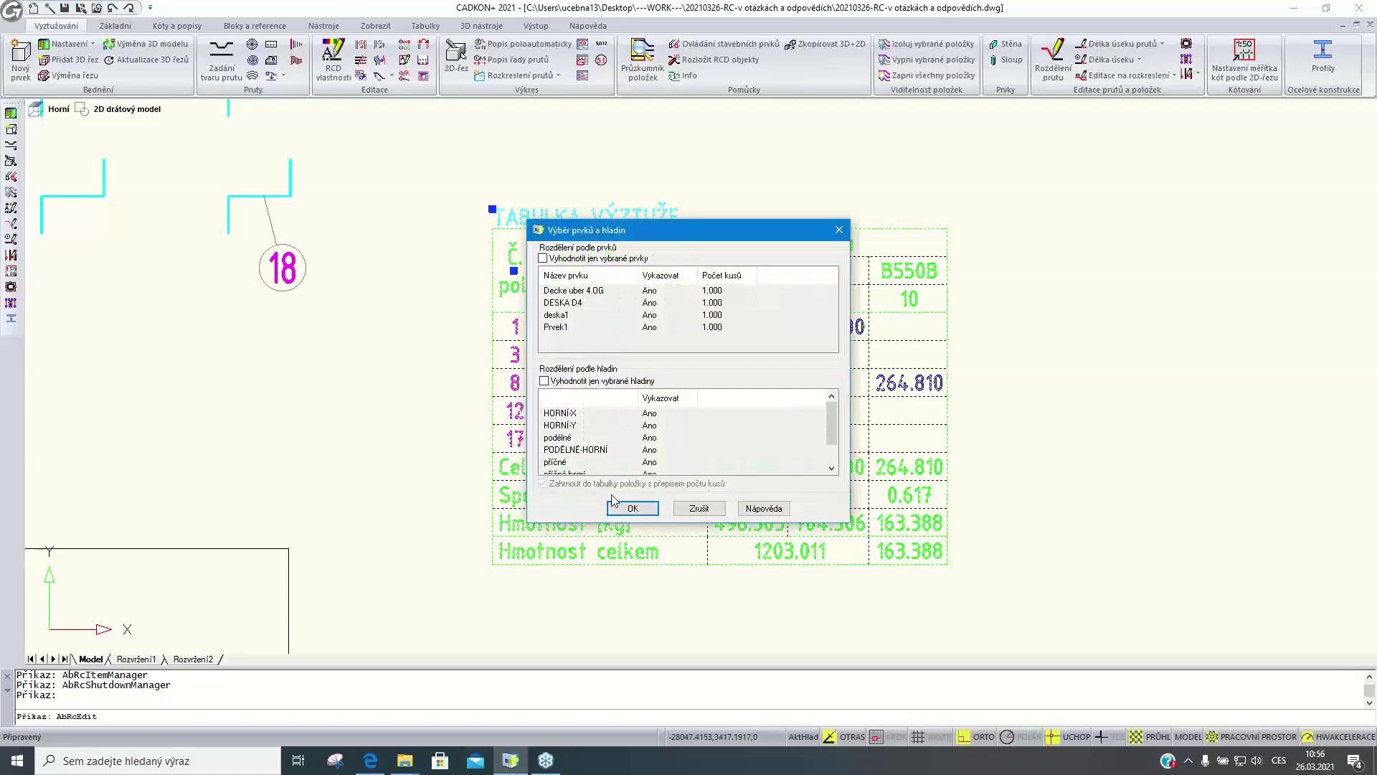
left_click(627, 508)
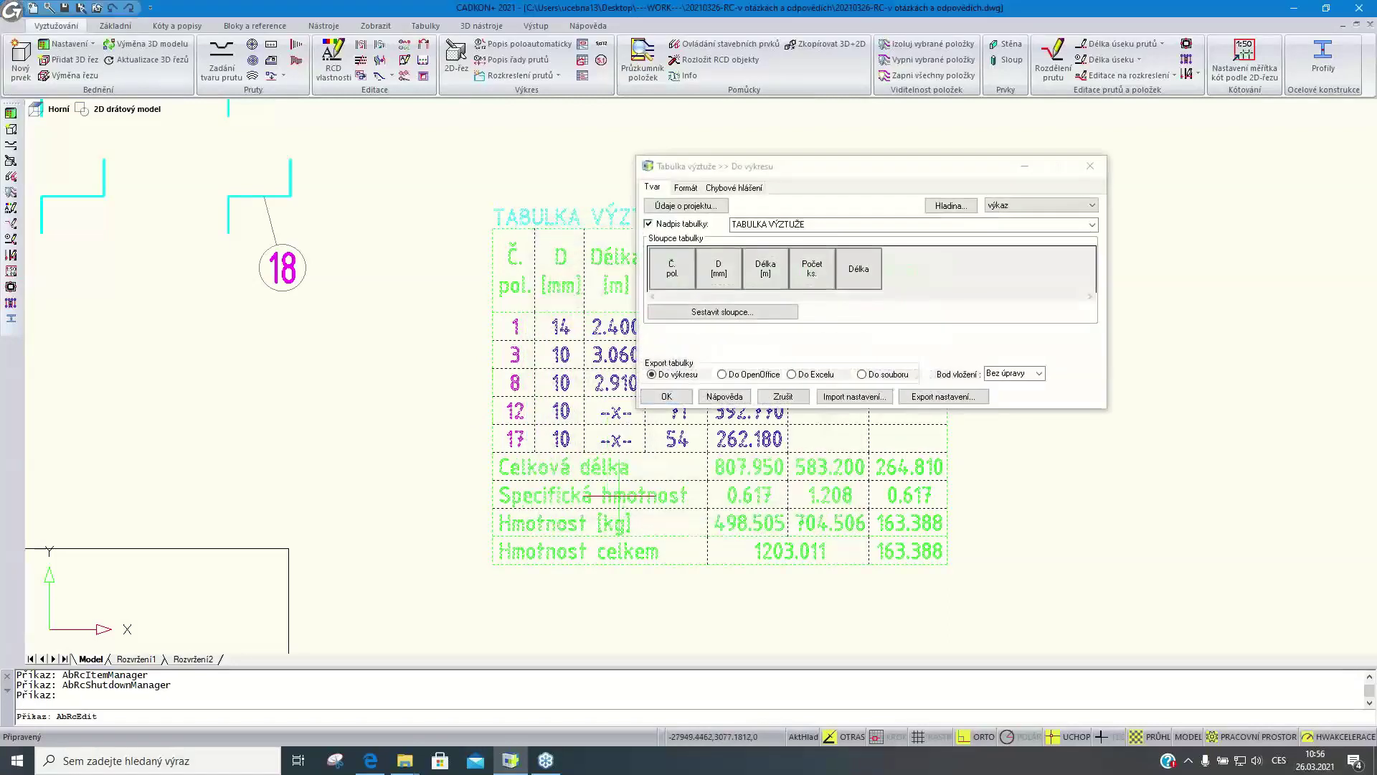
left_click(1090, 166)
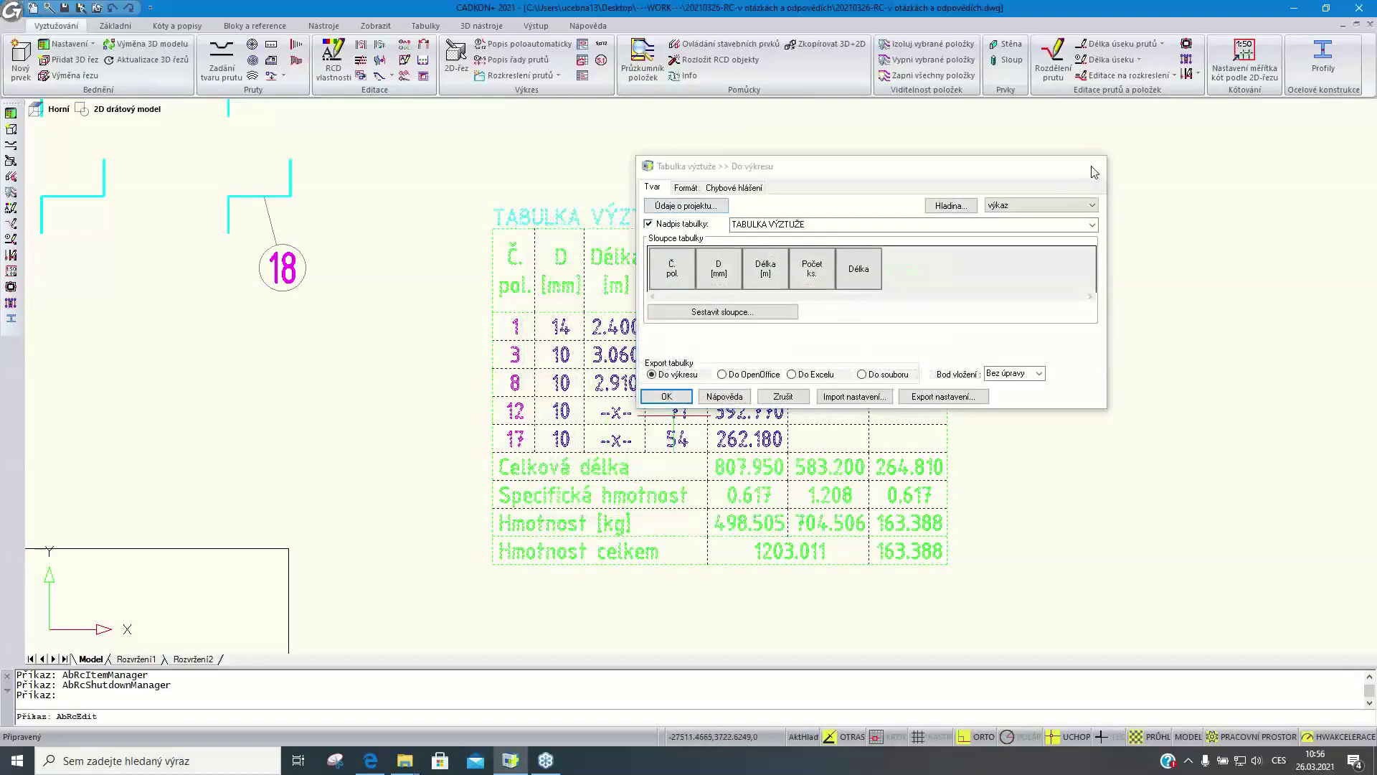
left_click(643, 58)
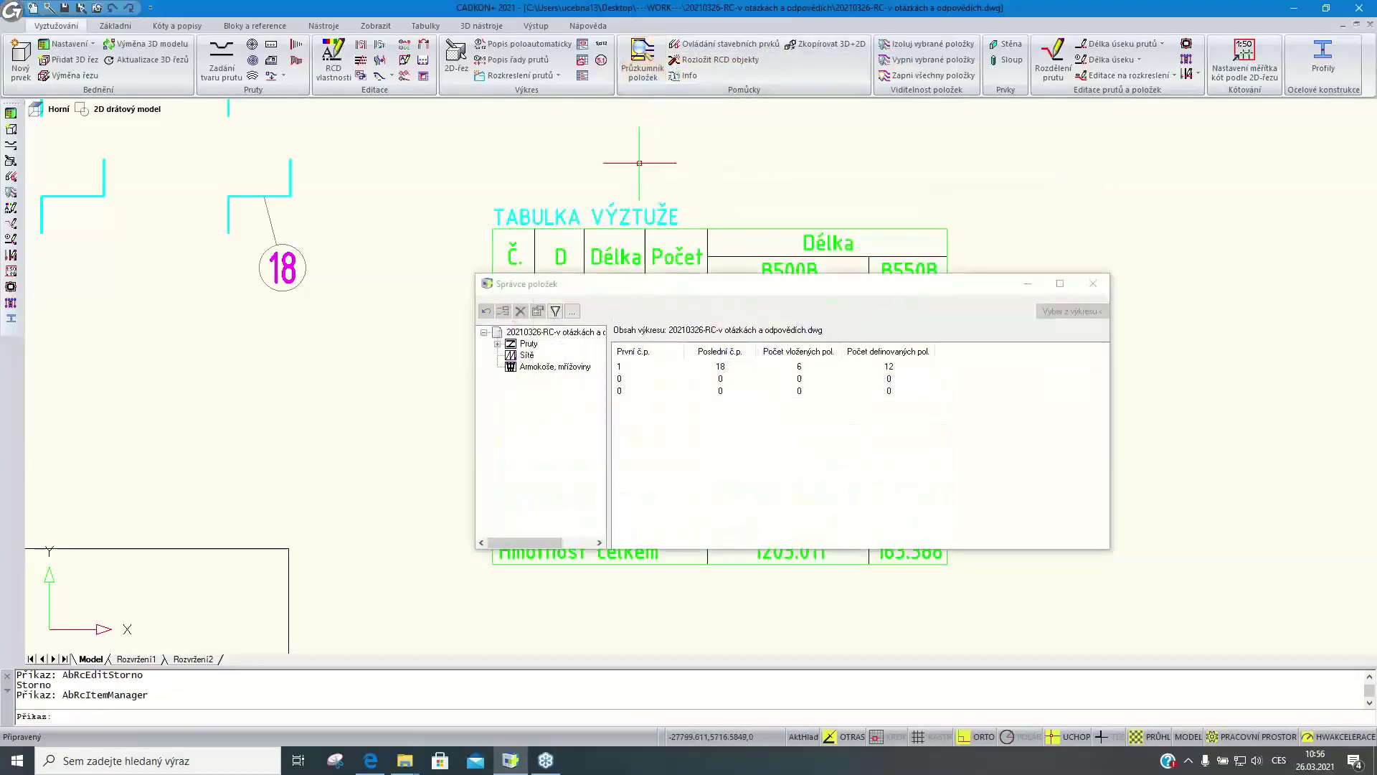
left_click(524, 345)
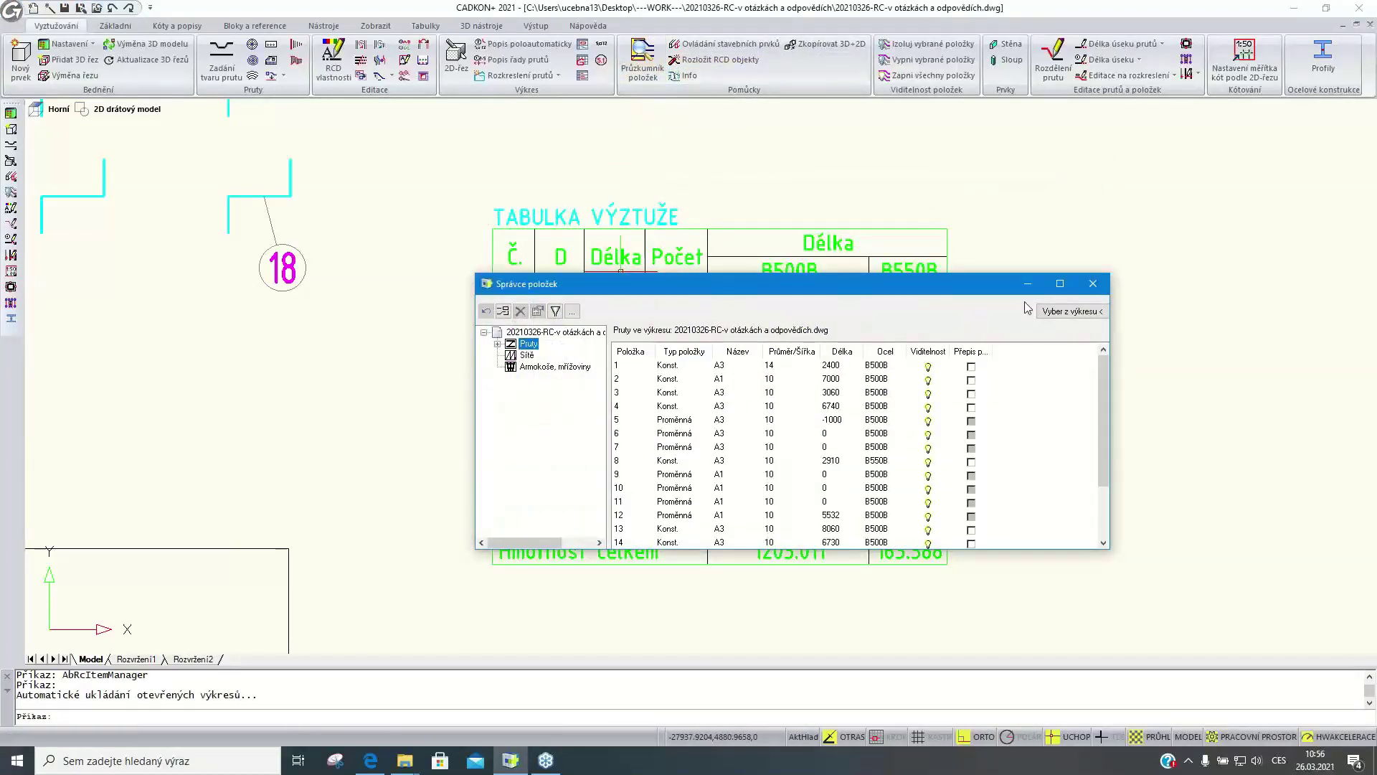
left_click(1093, 283)
Check the element name assigned to the slab plan and the elements evaluated in the reinforcement table, cancelling both dialogs
scroll(599, 383, "down", 6)
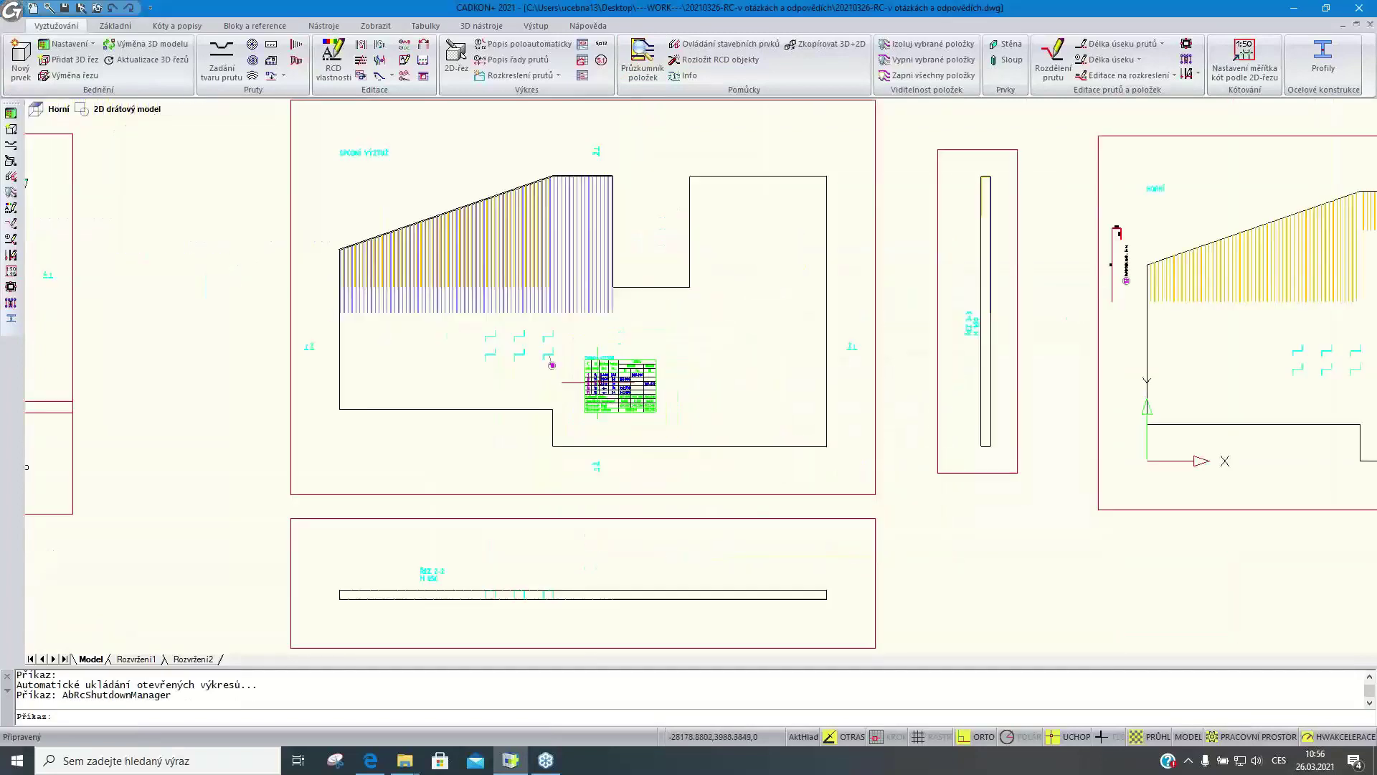
scroll(597, 382, "down", 2)
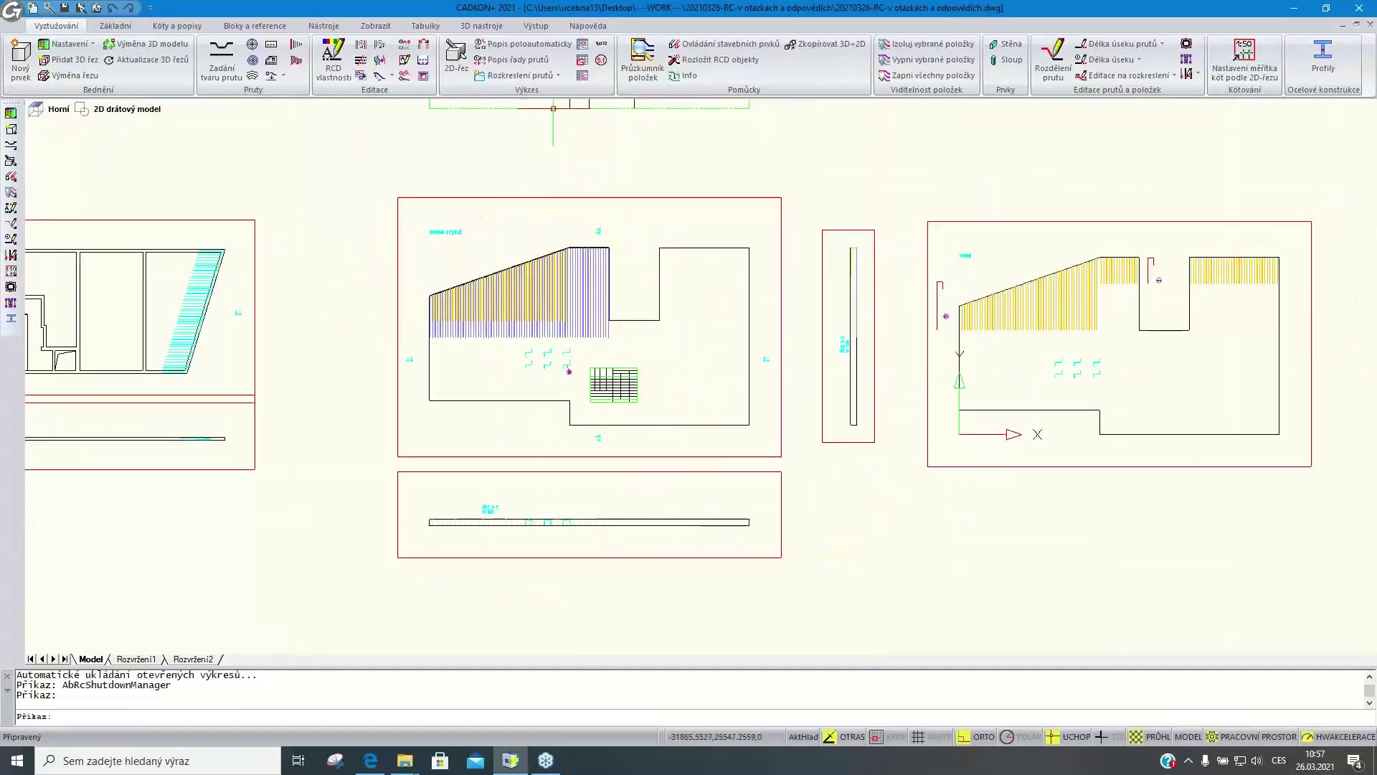
double_click(590, 198)
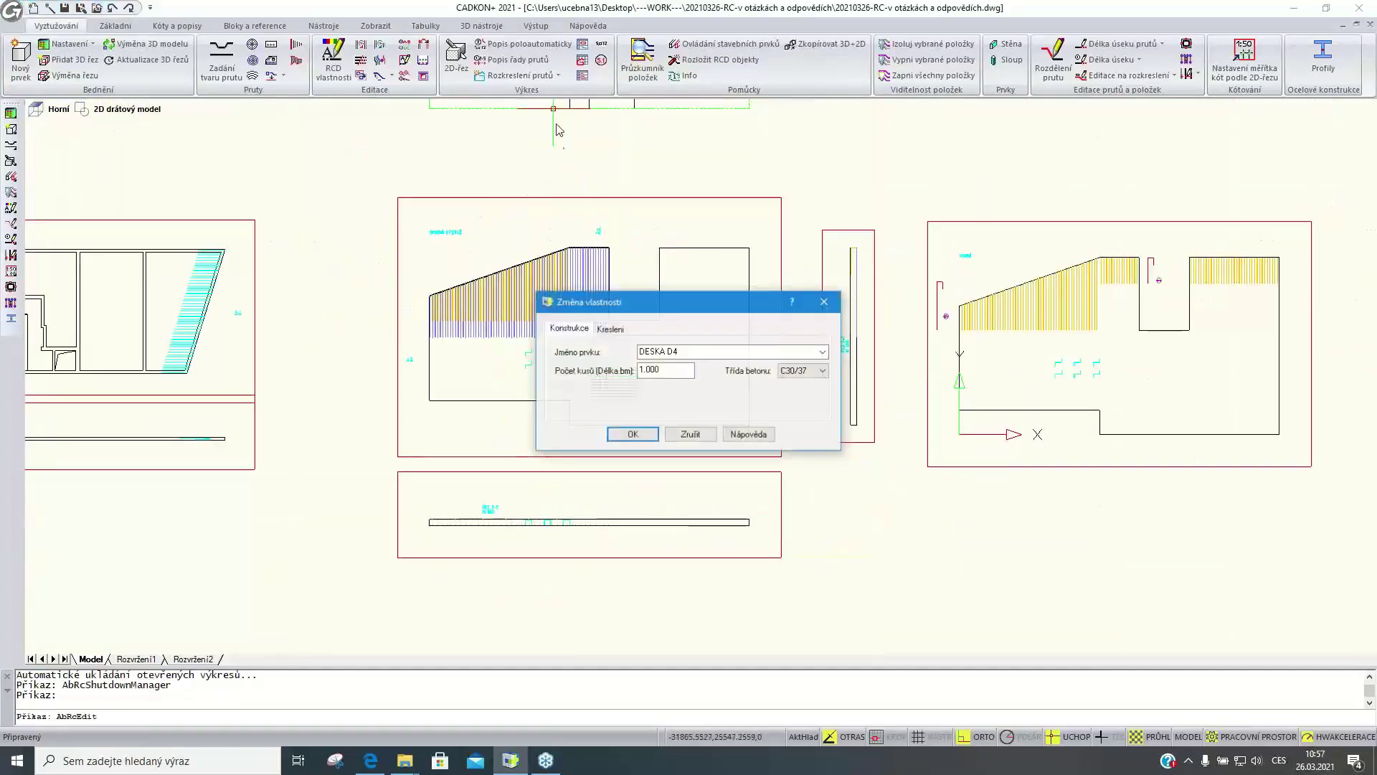
left_click(707, 439)
scroll(615, 390, "up", 6)
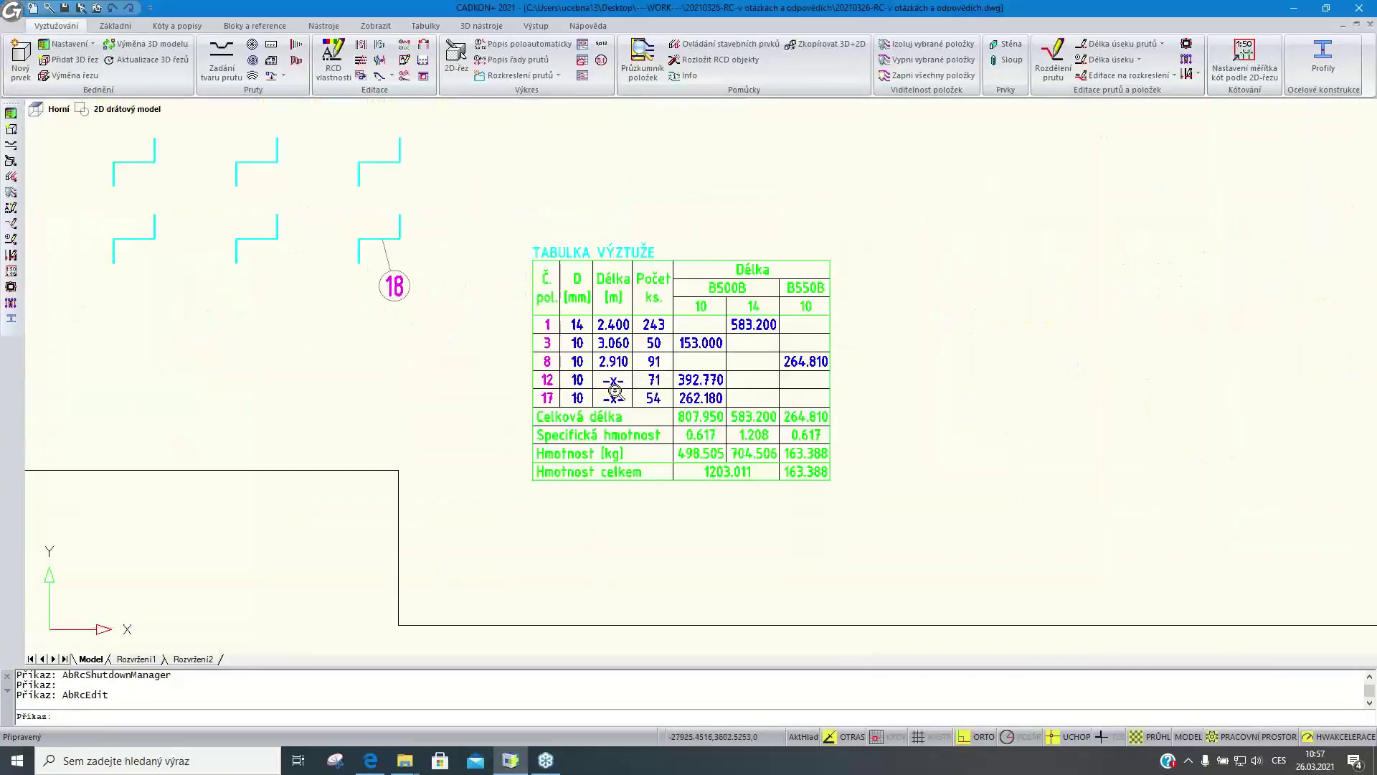
double_click(624, 359)
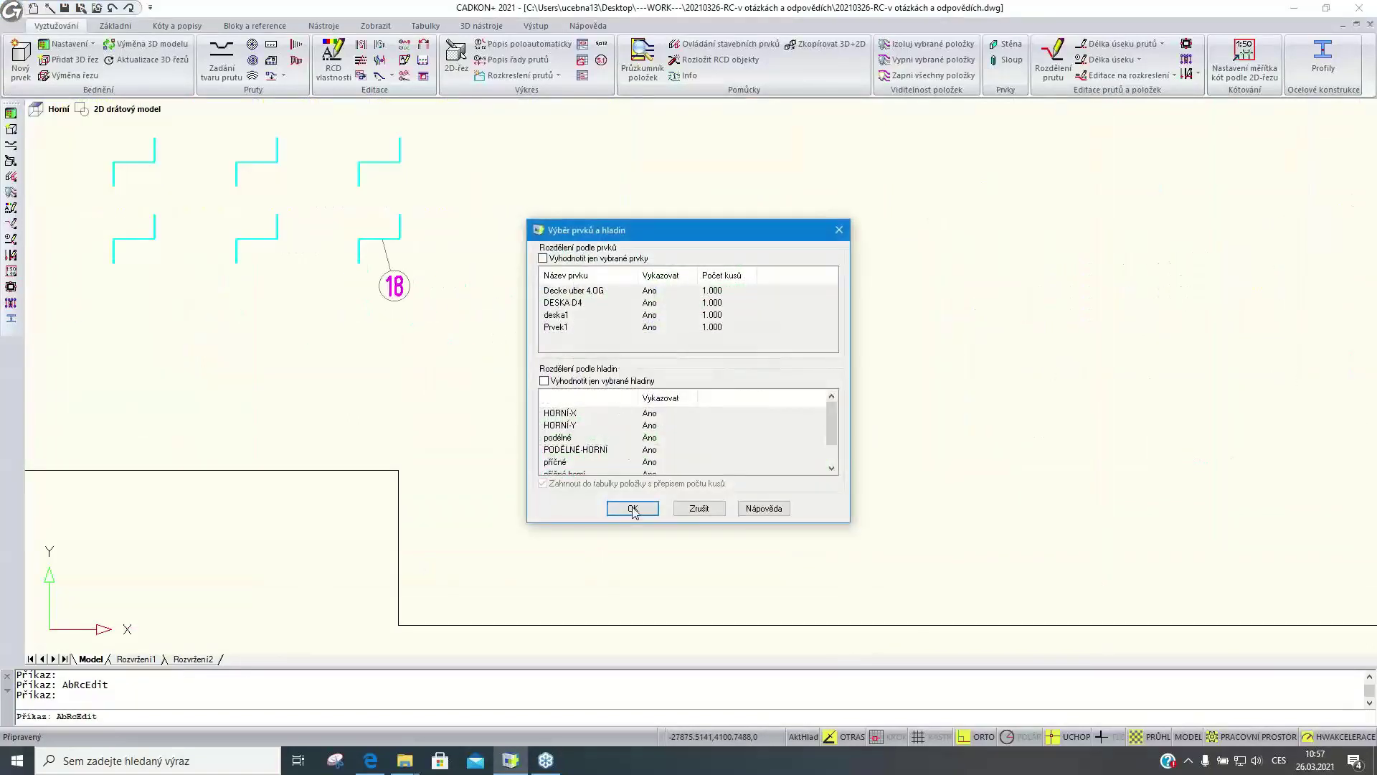
left_click(675, 513)
Override the piece count of bar item 18 with 99 pieces for element DESKA D4 and check the reinforcement table
left_click(643, 61)
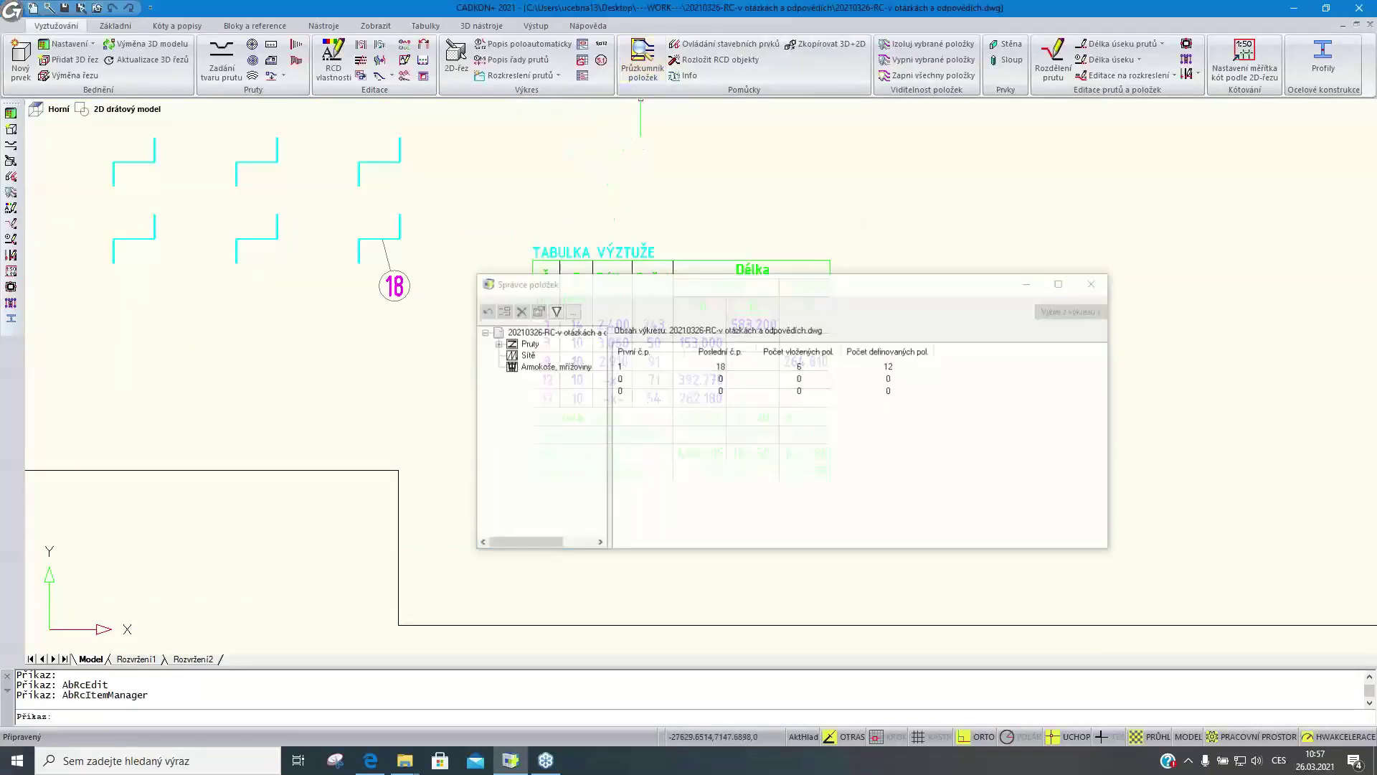
left_click(529, 344)
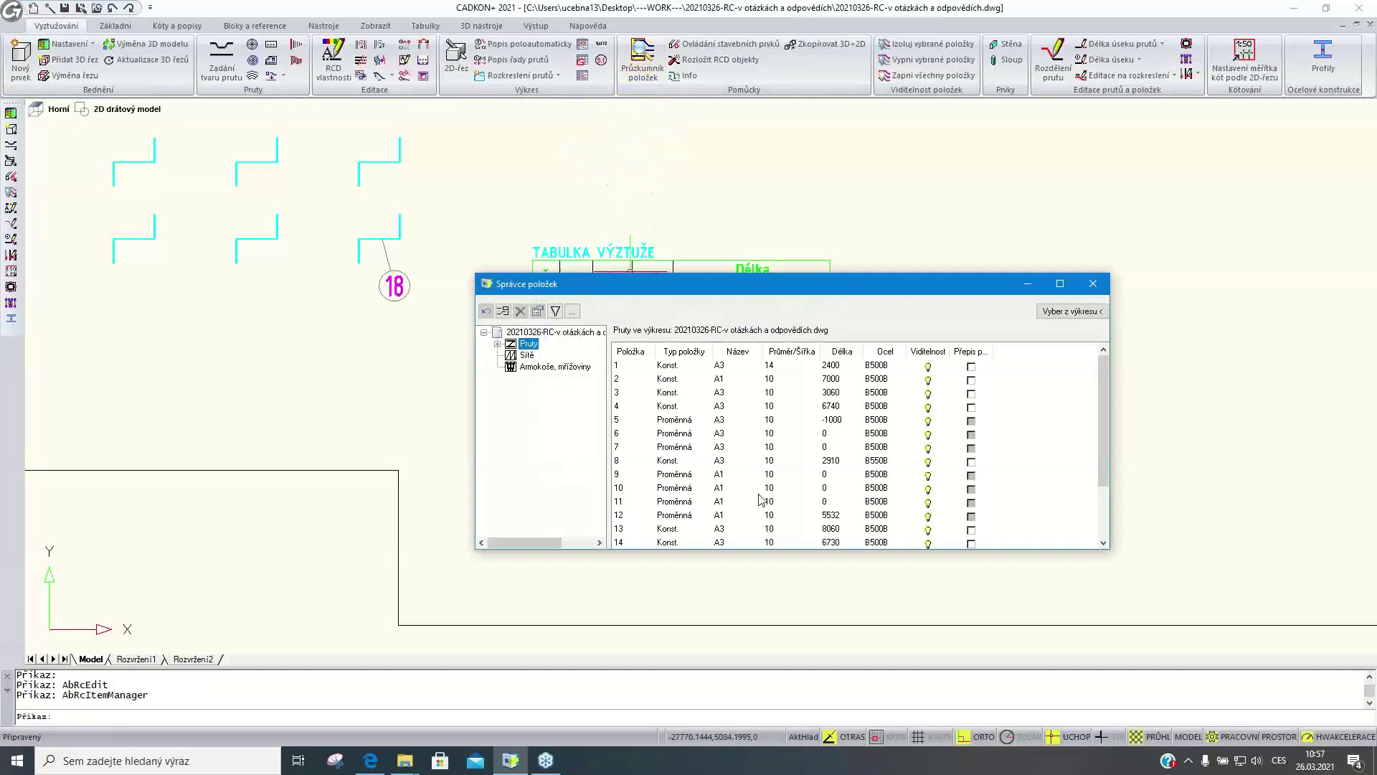
left_click(680, 531)
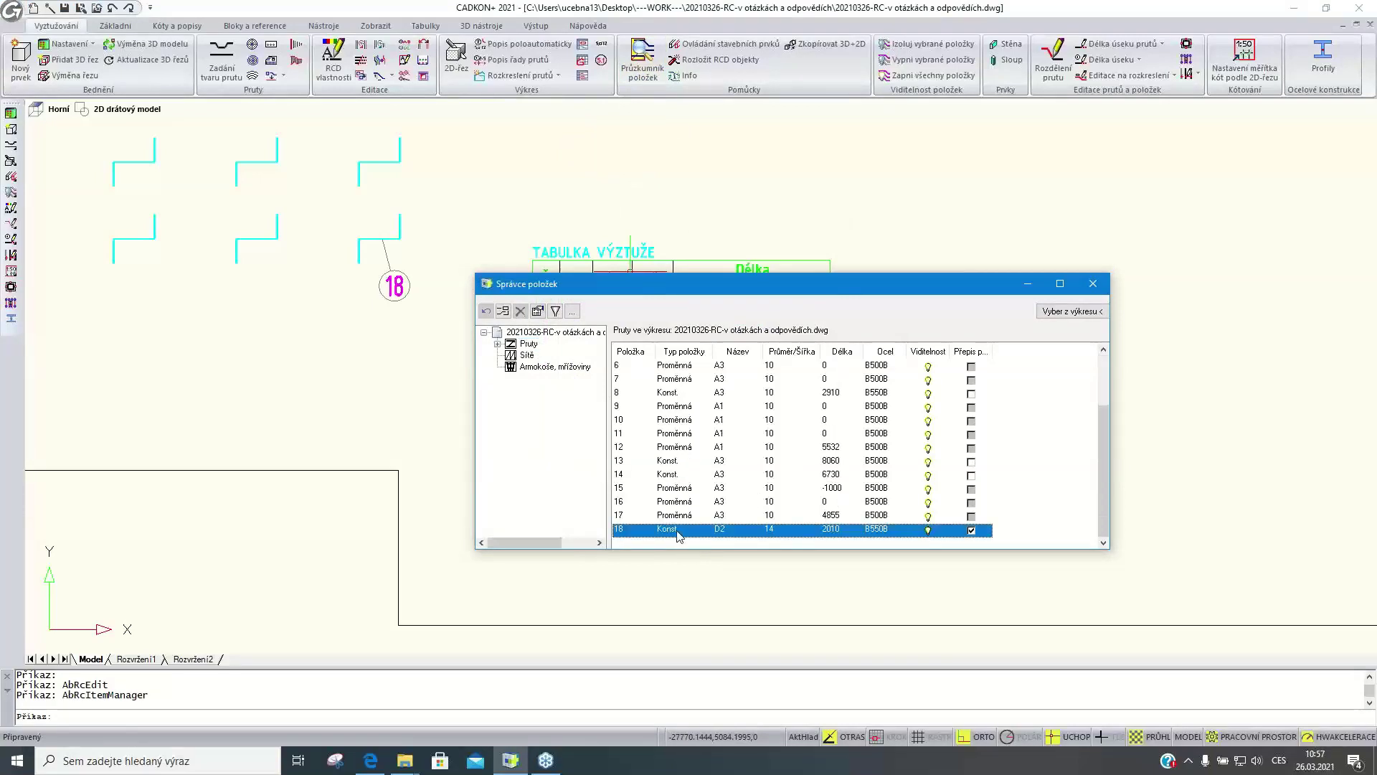
right_click(677, 532)
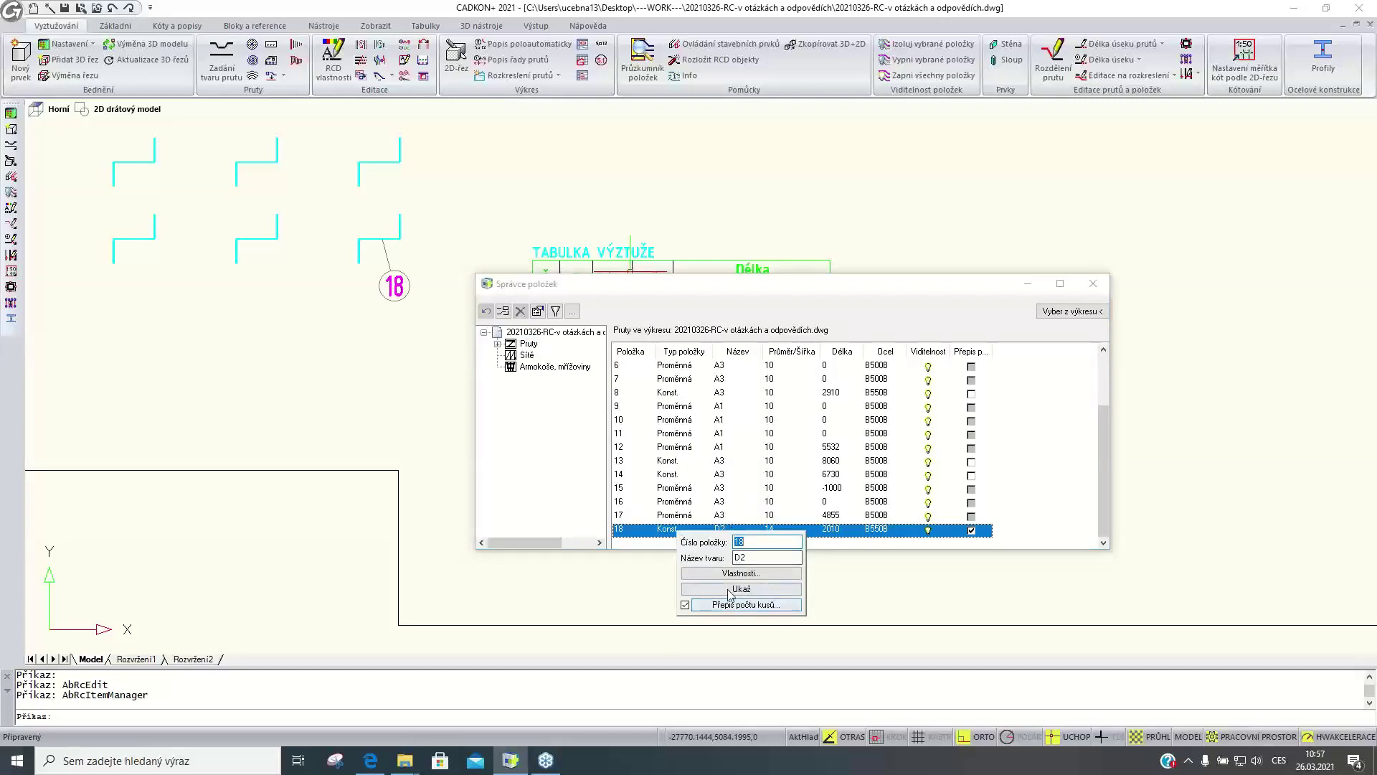
left_click(739, 604)
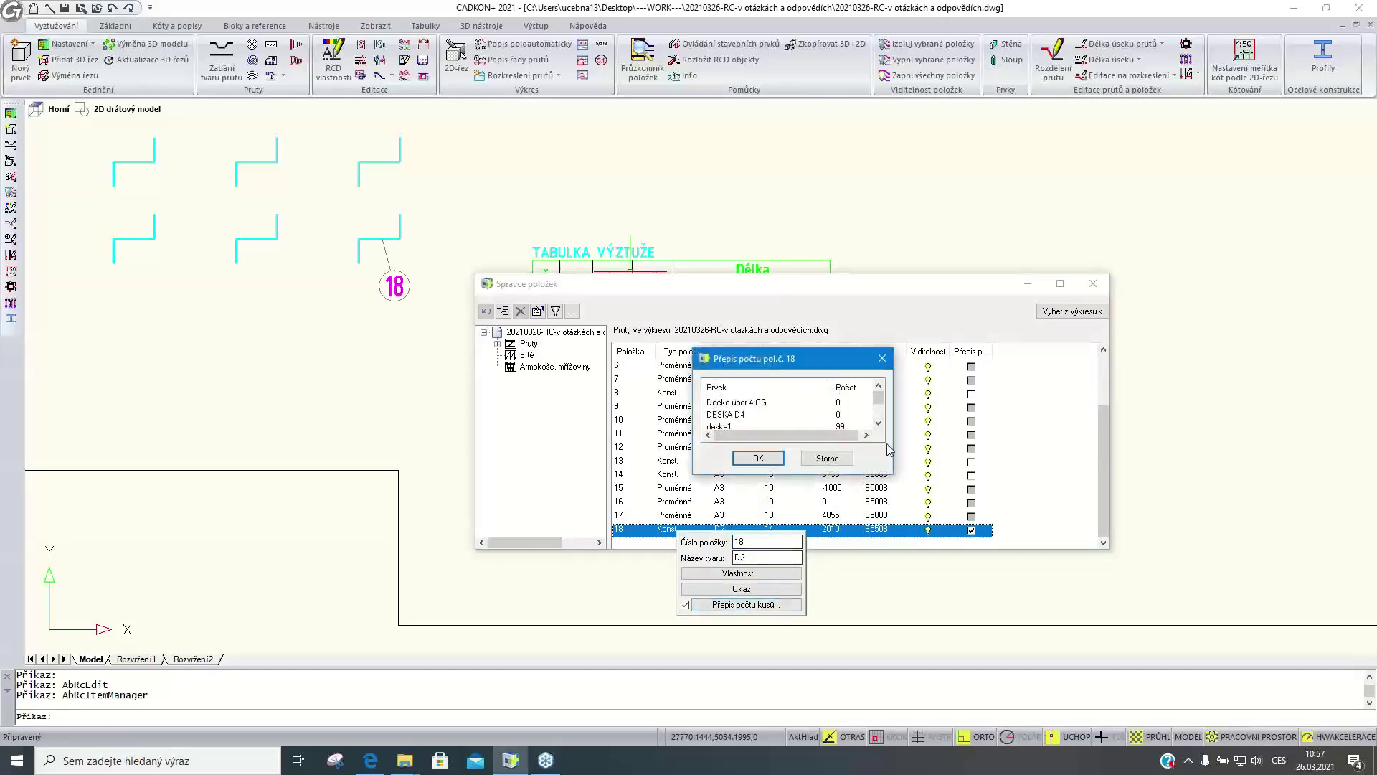
left_click(839, 414)
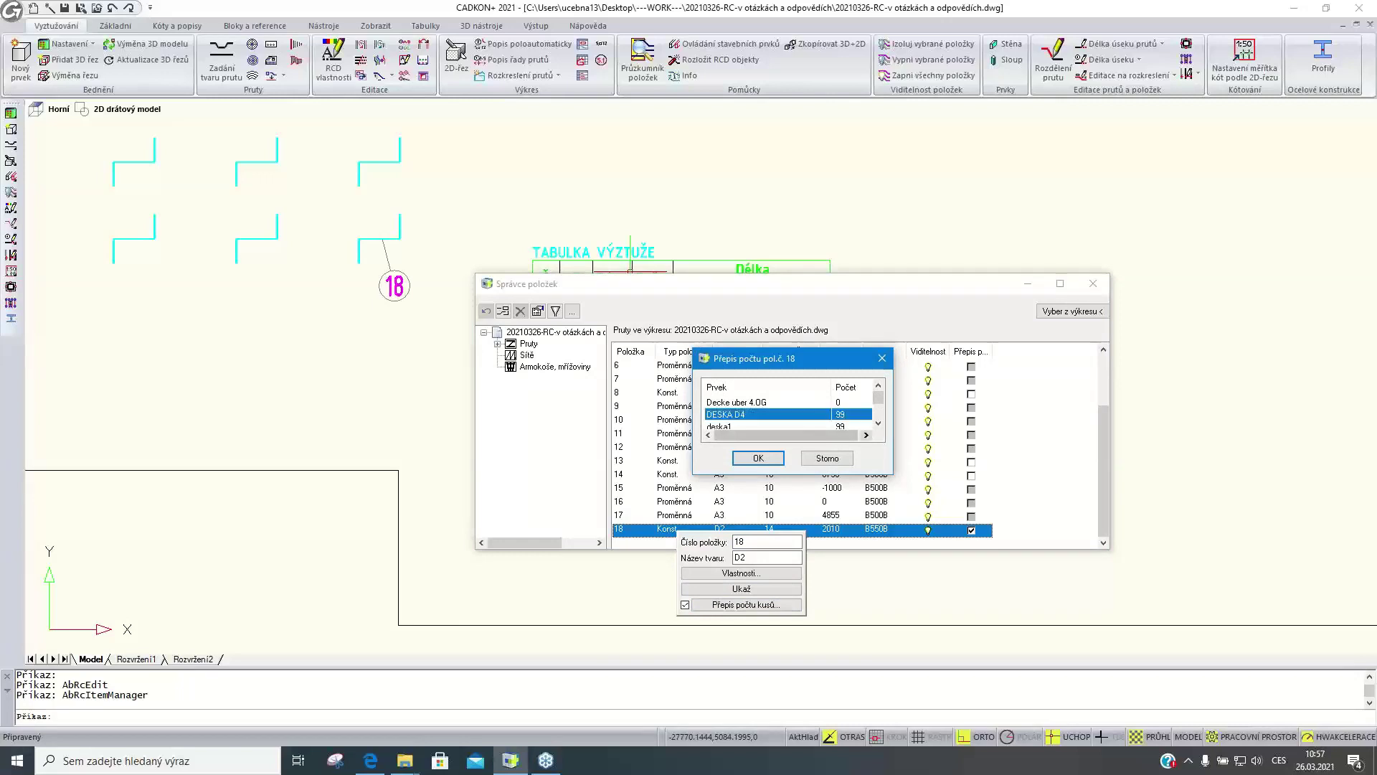
left_click(760, 459)
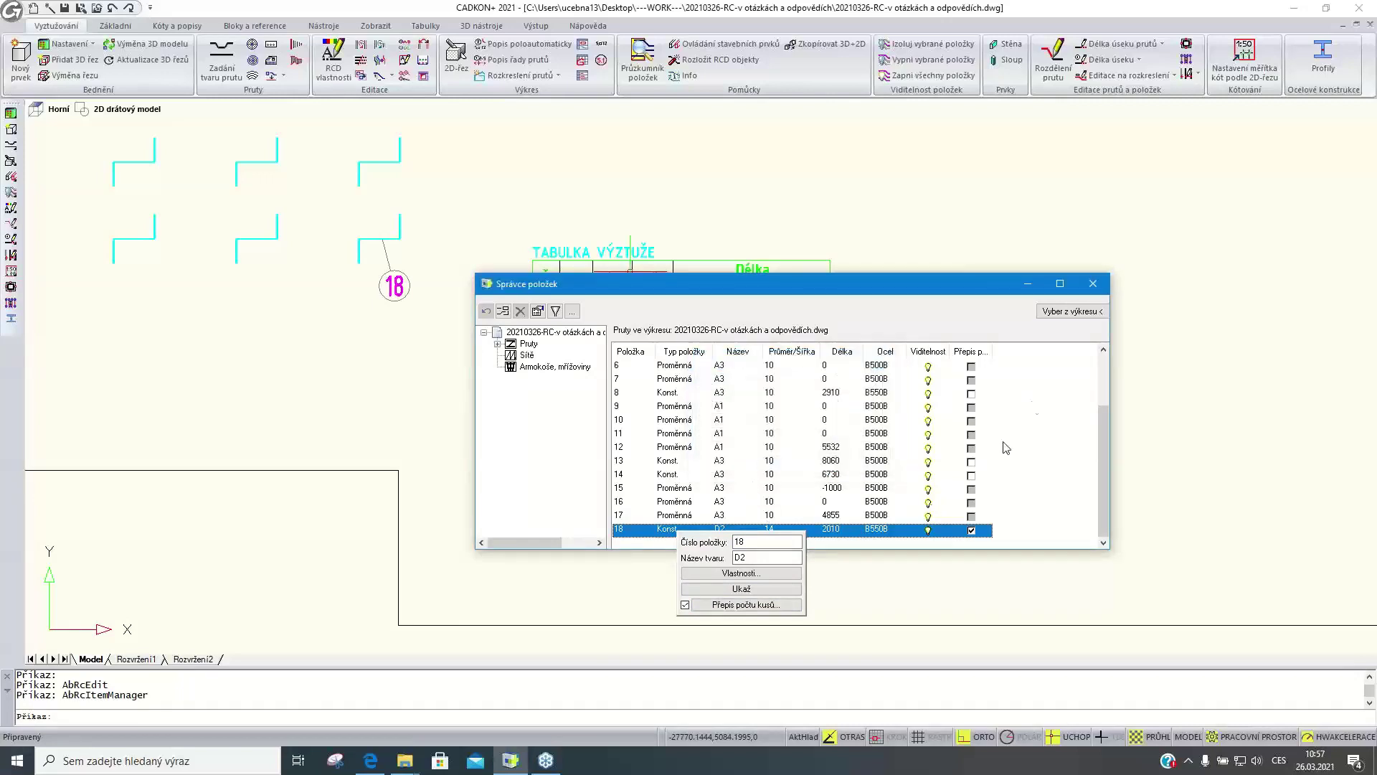
left_click(1094, 285)
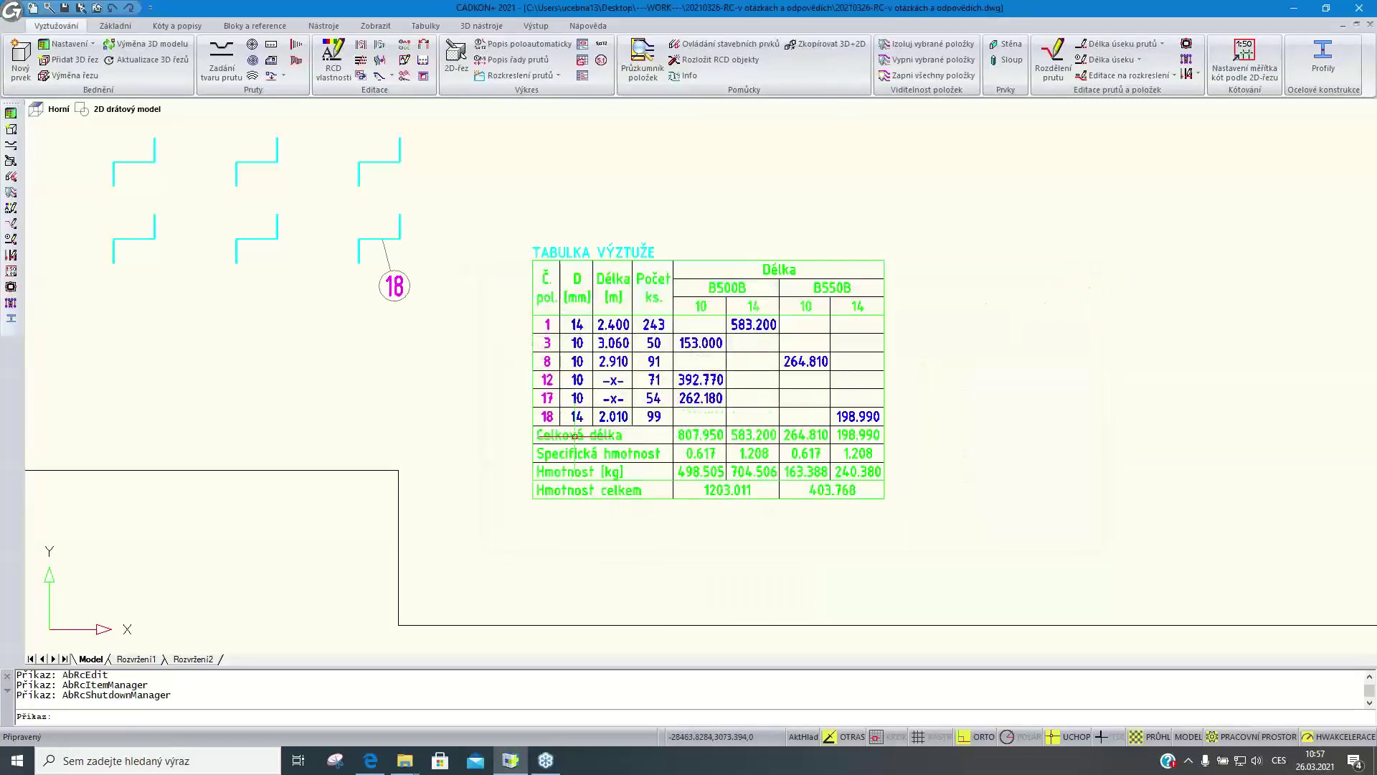
scroll(574, 435, "up", 3)
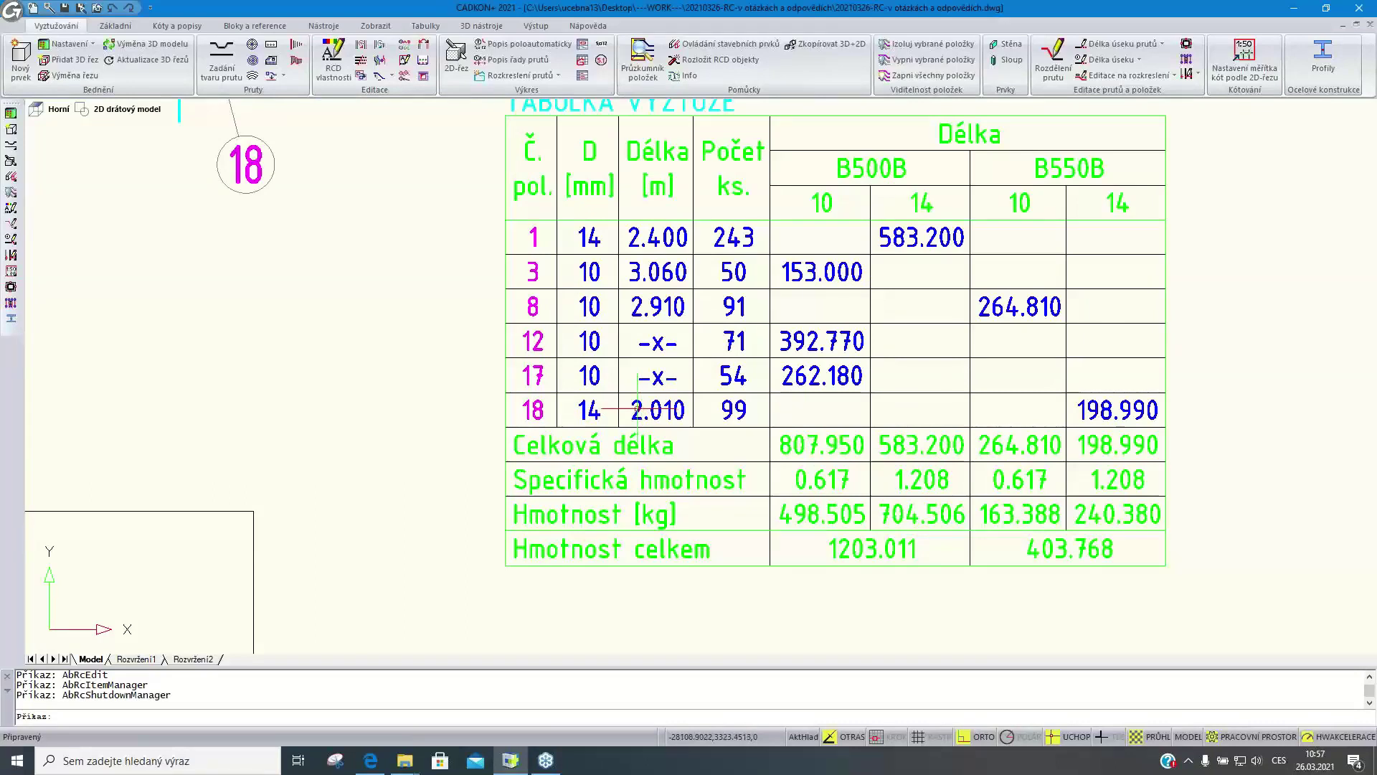
scroll(634, 409, "down", 6)
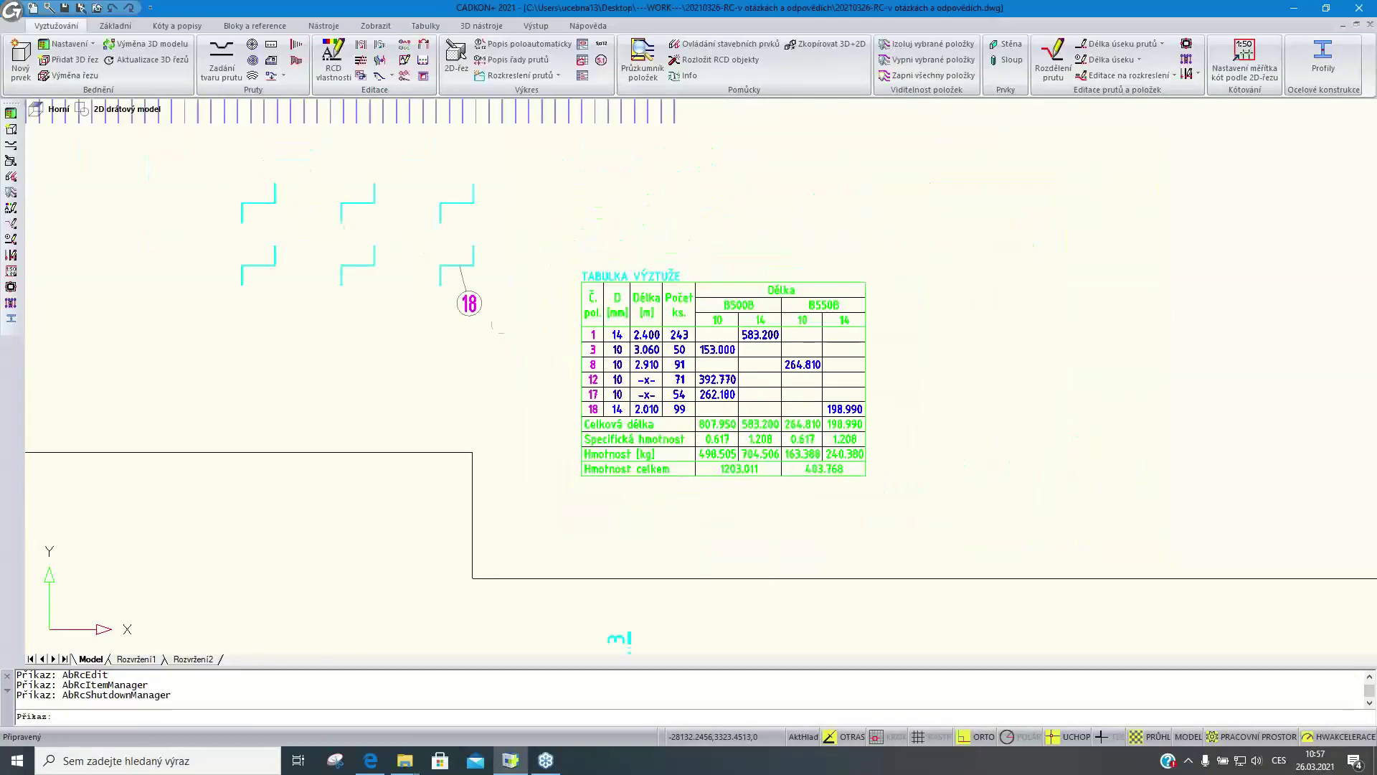
Switch to the PDF presentation to check the topic list, and return to the slab plan in CADKON+
left_click(370, 760)
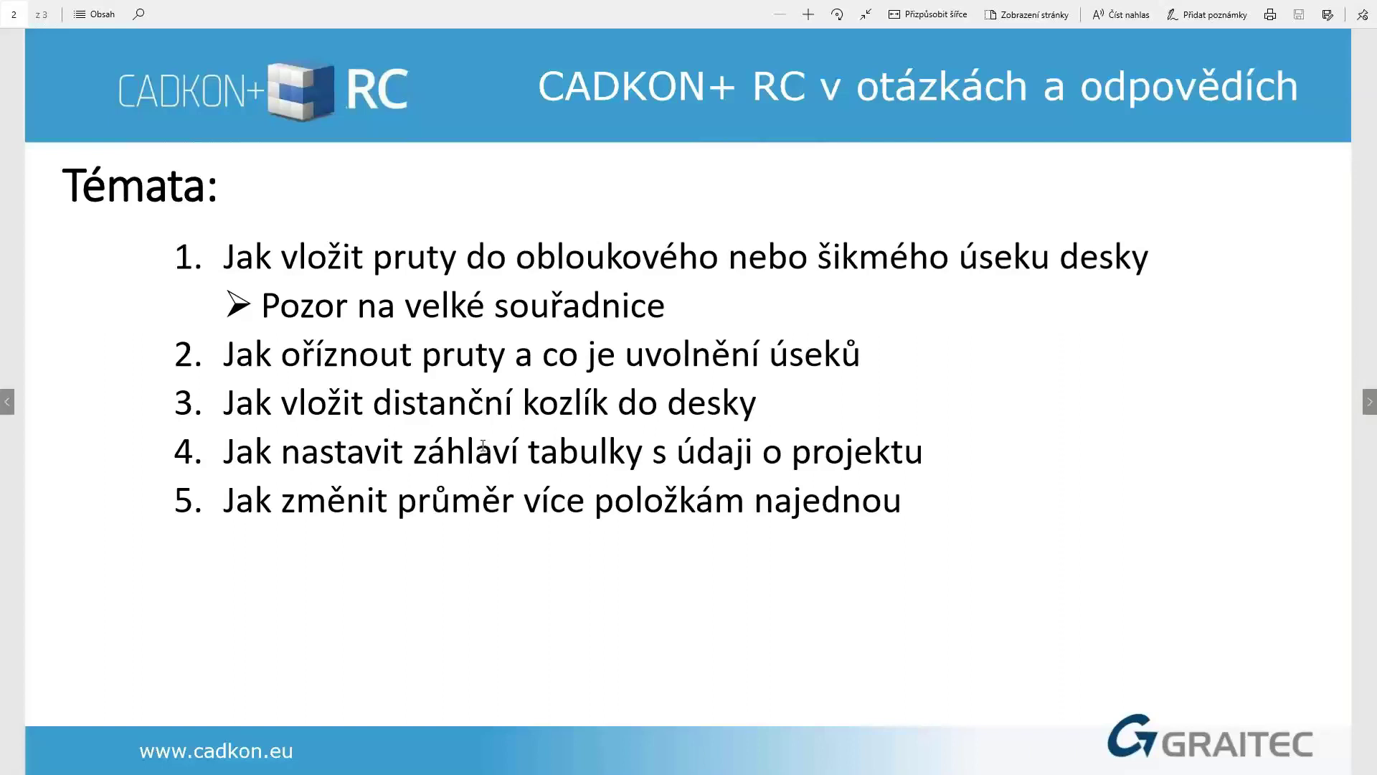
key("alt+Tab")
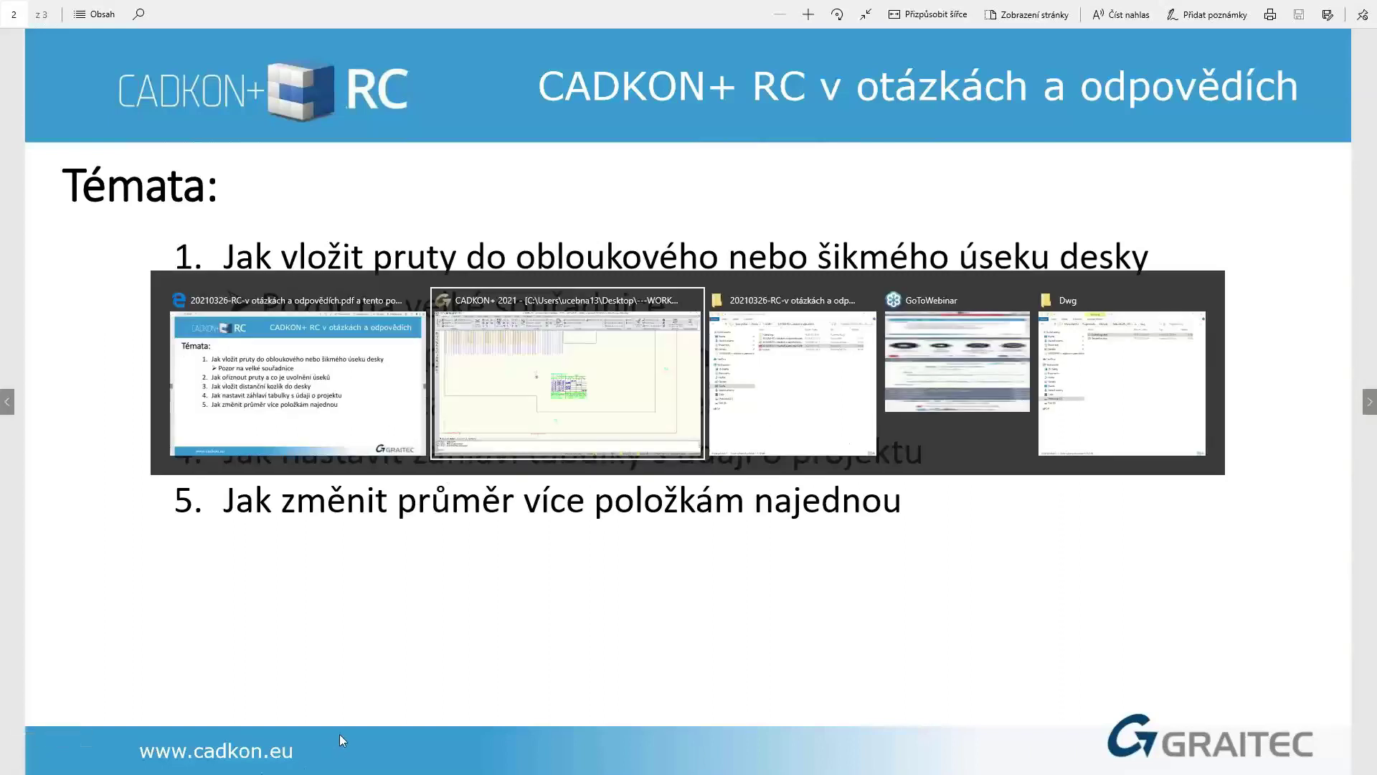
scroll(486, 390, "down", 3)
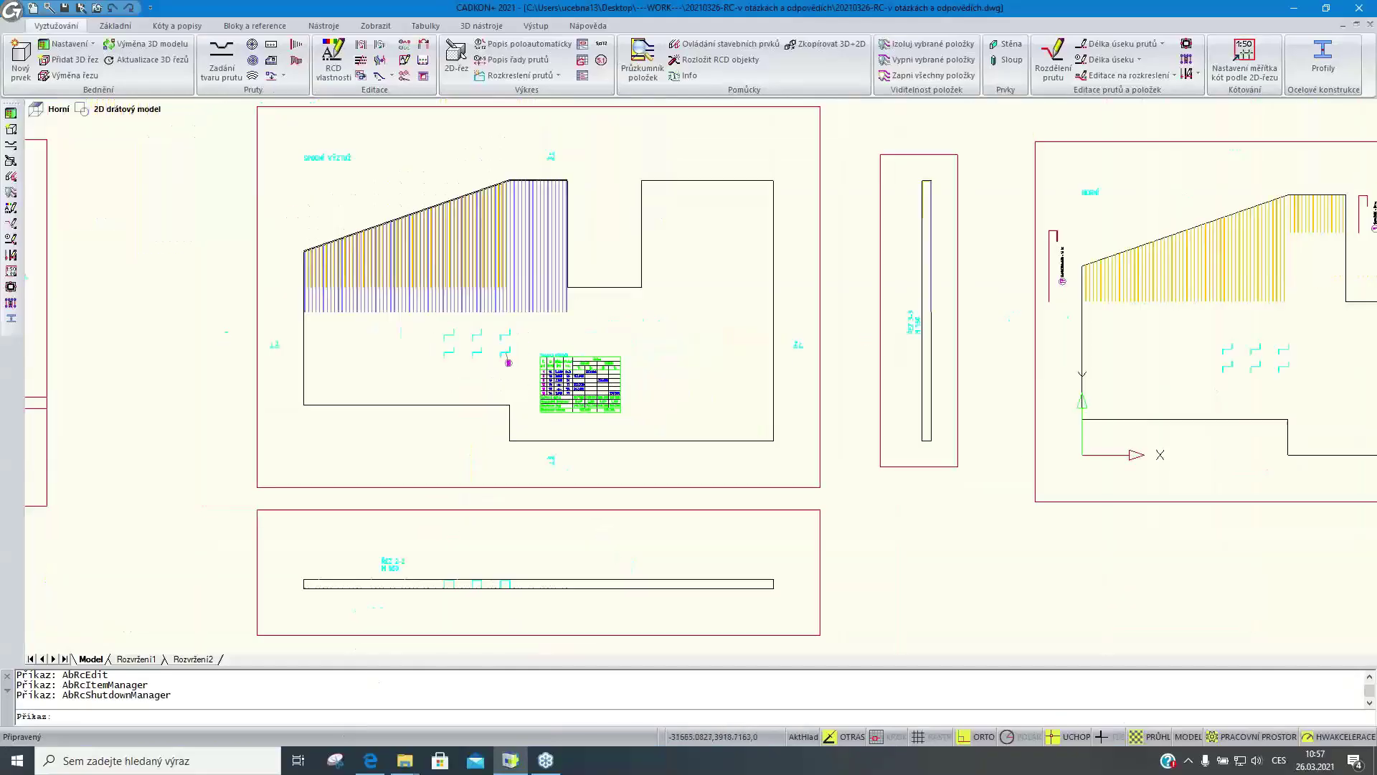
middle_click_drag(497, 386, 452, 419)
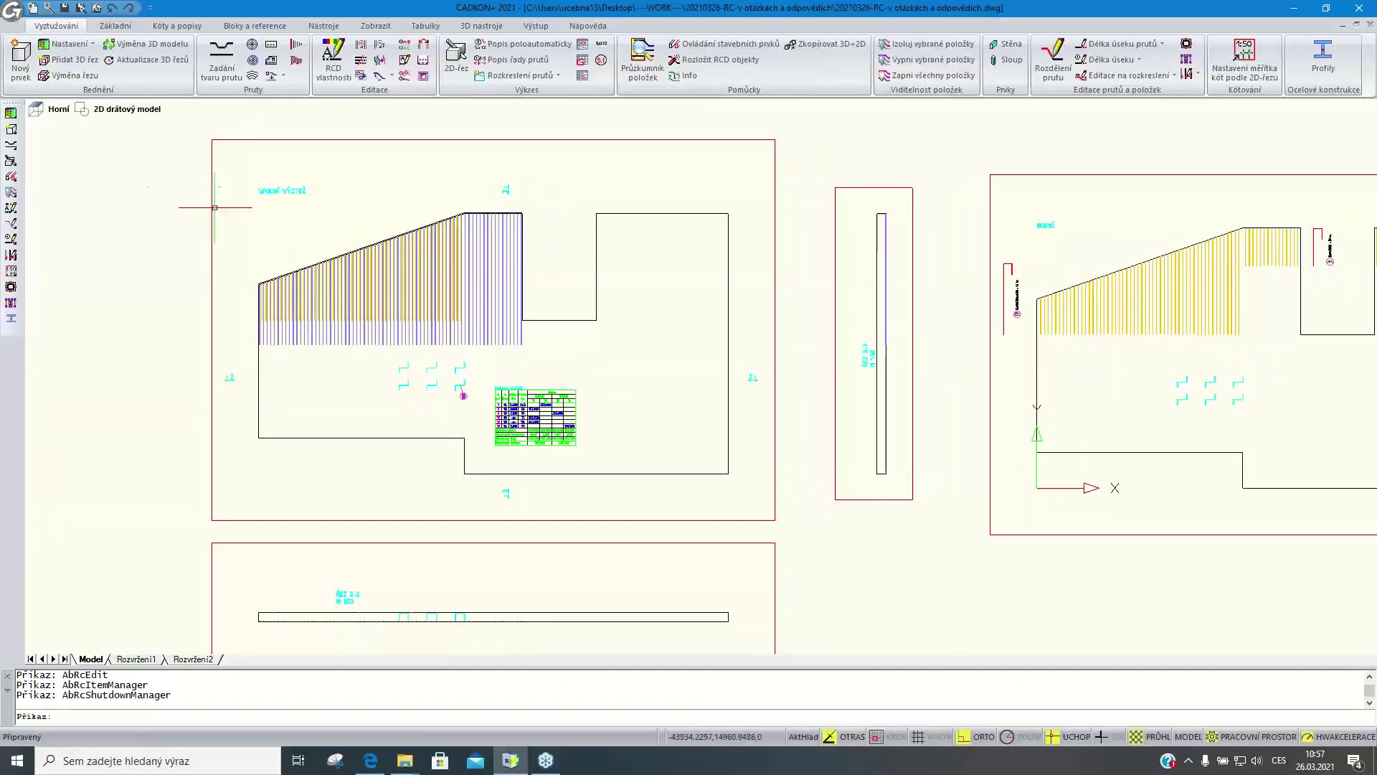
In the project data settings, rename the drawing name/content parameter as "PRVEK:"
left_click(77, 48)
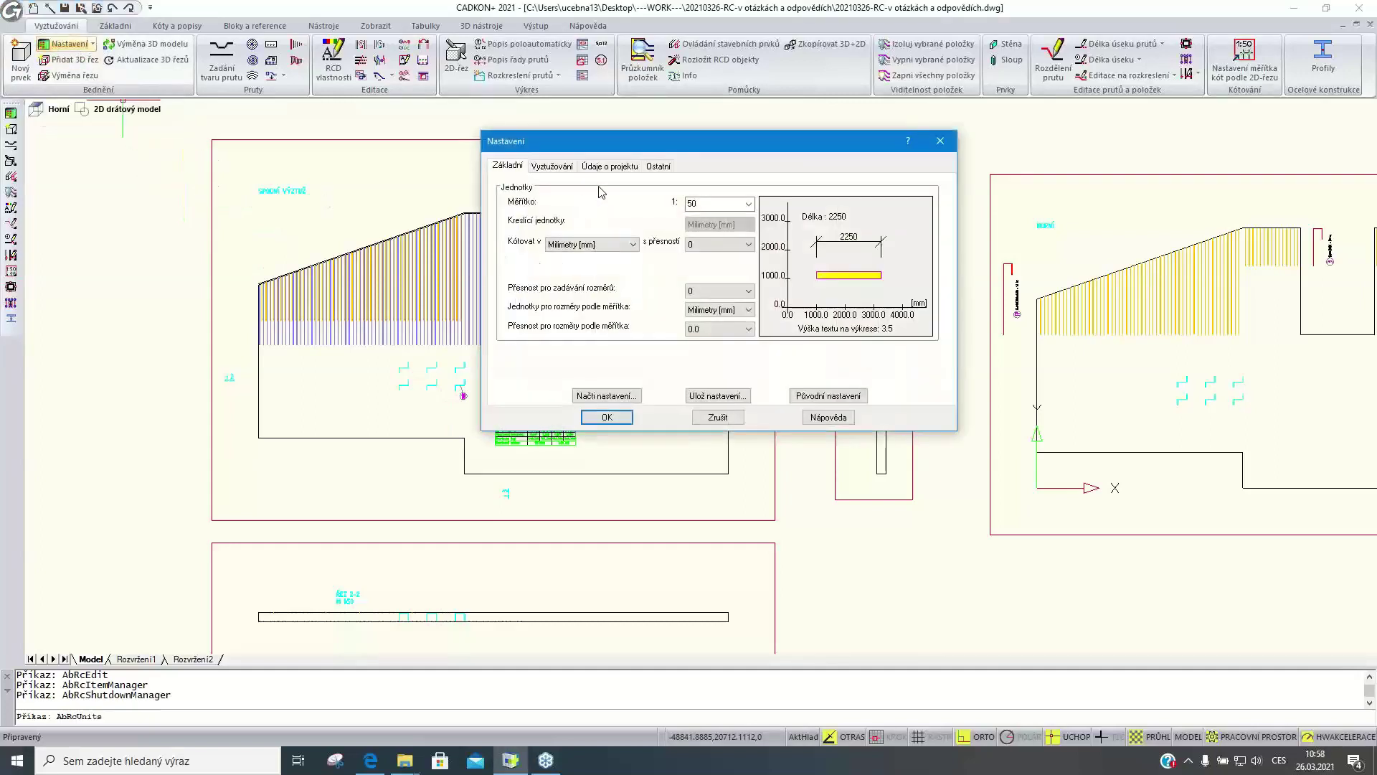
left_click(619, 169)
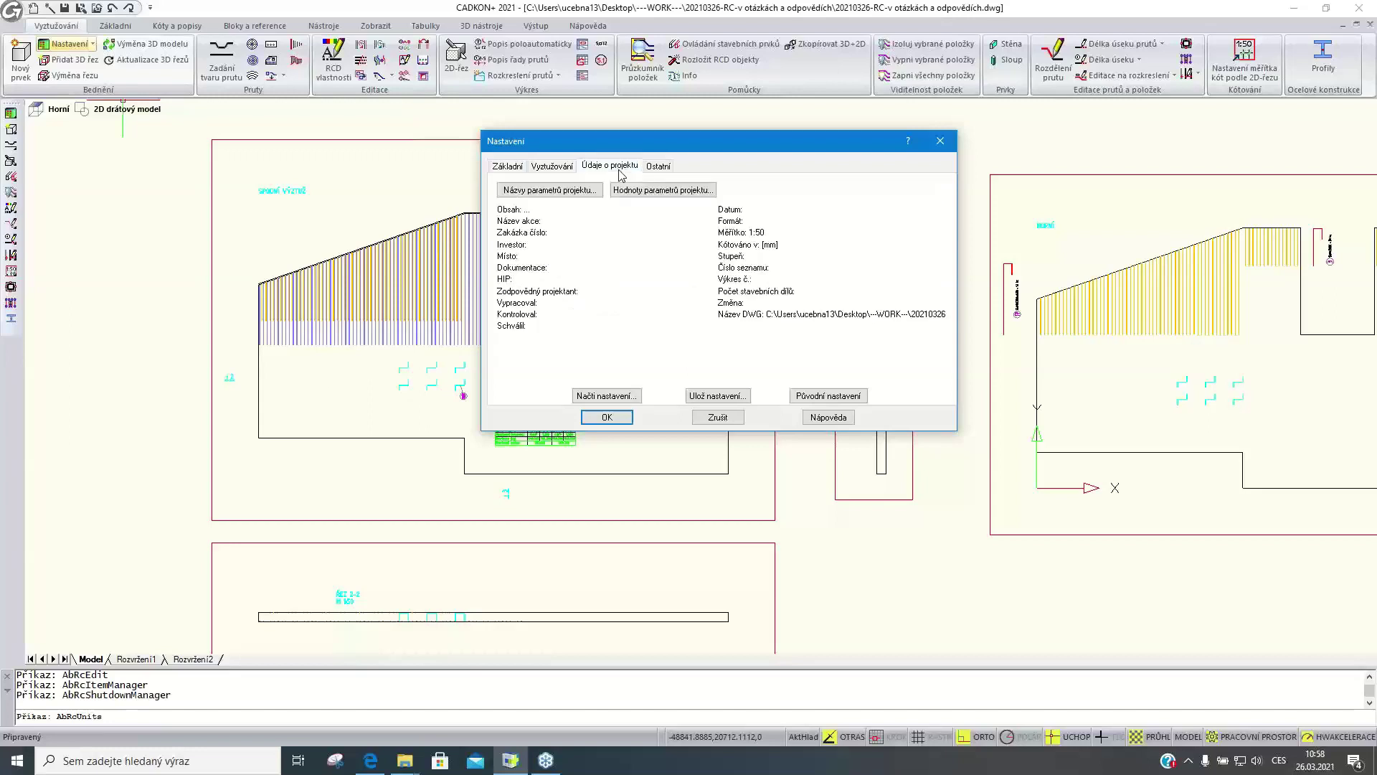
left_click_drag(626, 141, 625, 199)
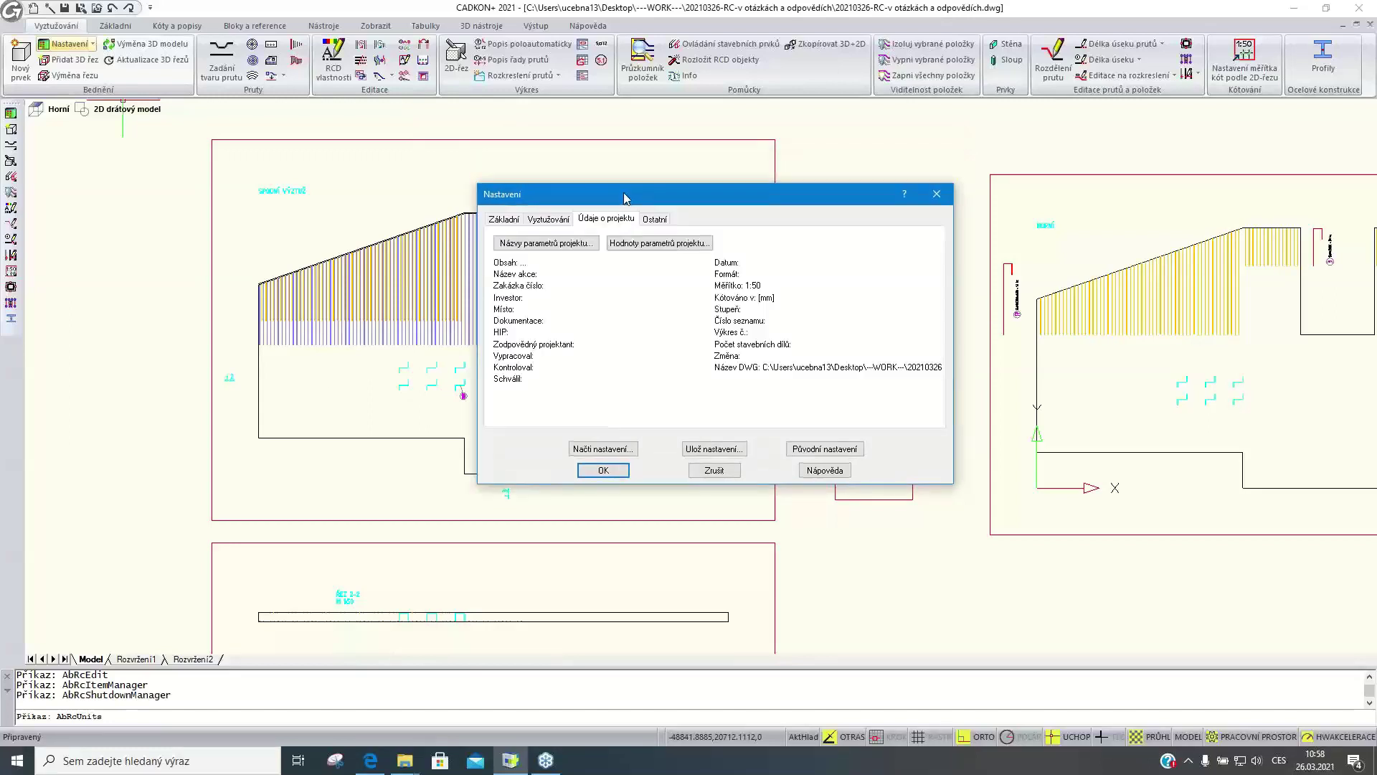
left_click(573, 244)
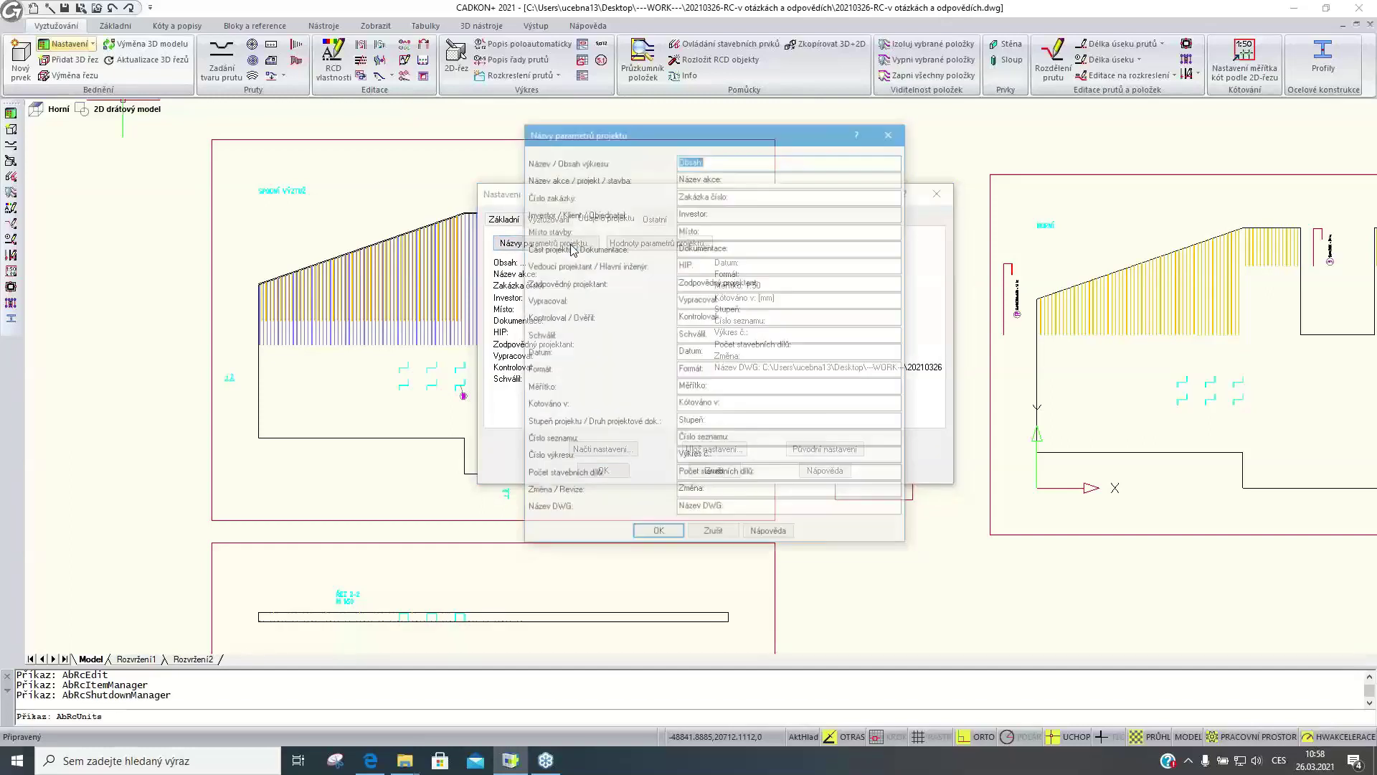
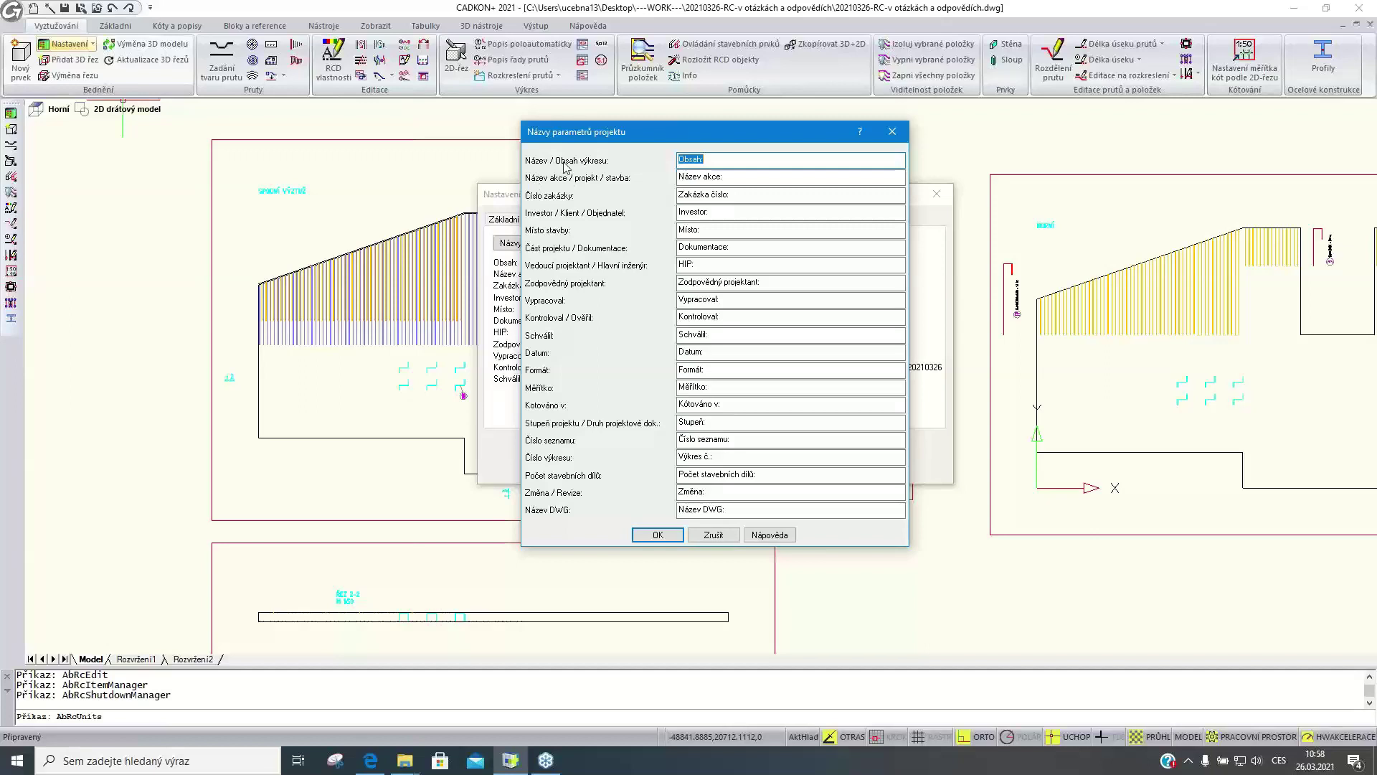
mouse_move(618, 137)
left_mouse_down()
mouse_move(598, 197)
mouse_move(574, 194)
left_mouse_up()
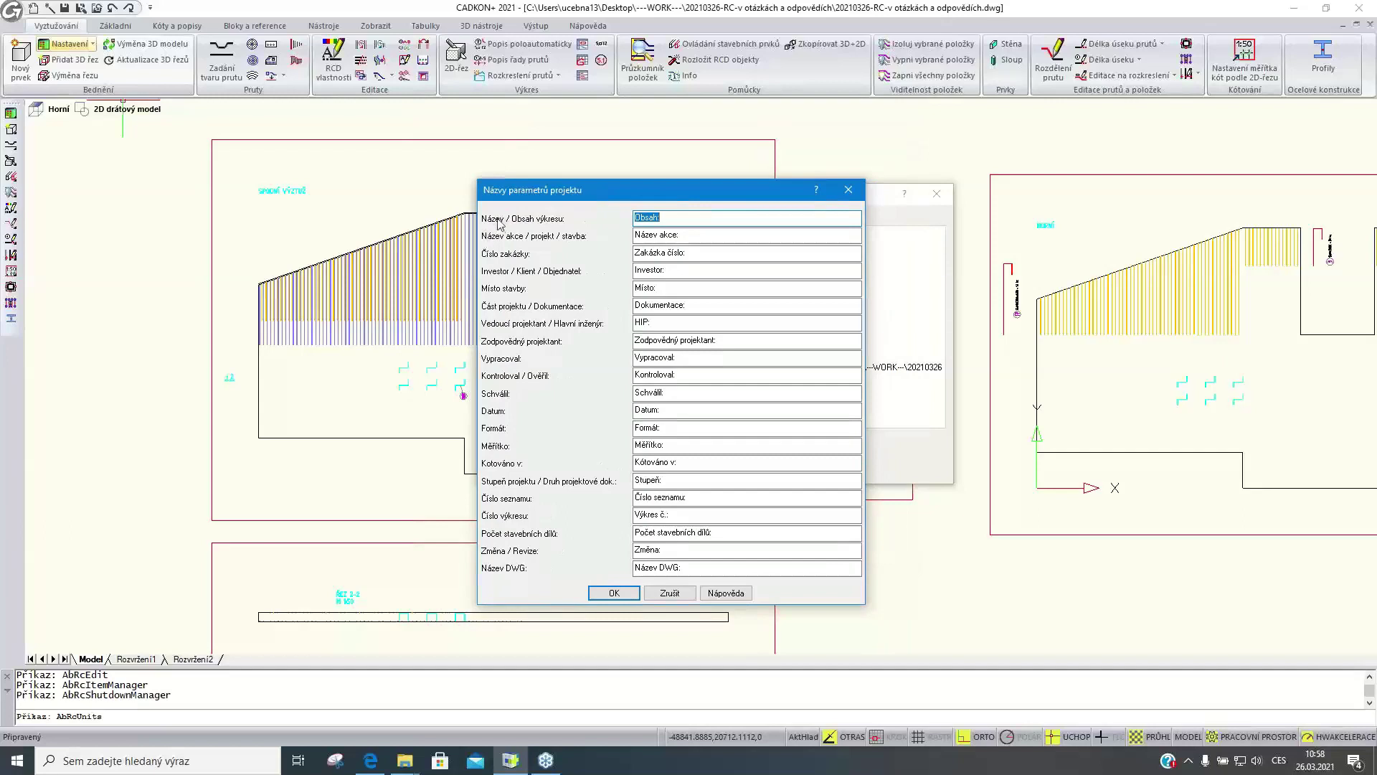
left_click(658, 219)
double_click(658, 219)
type("PRVEK:")
left_click(614, 593)
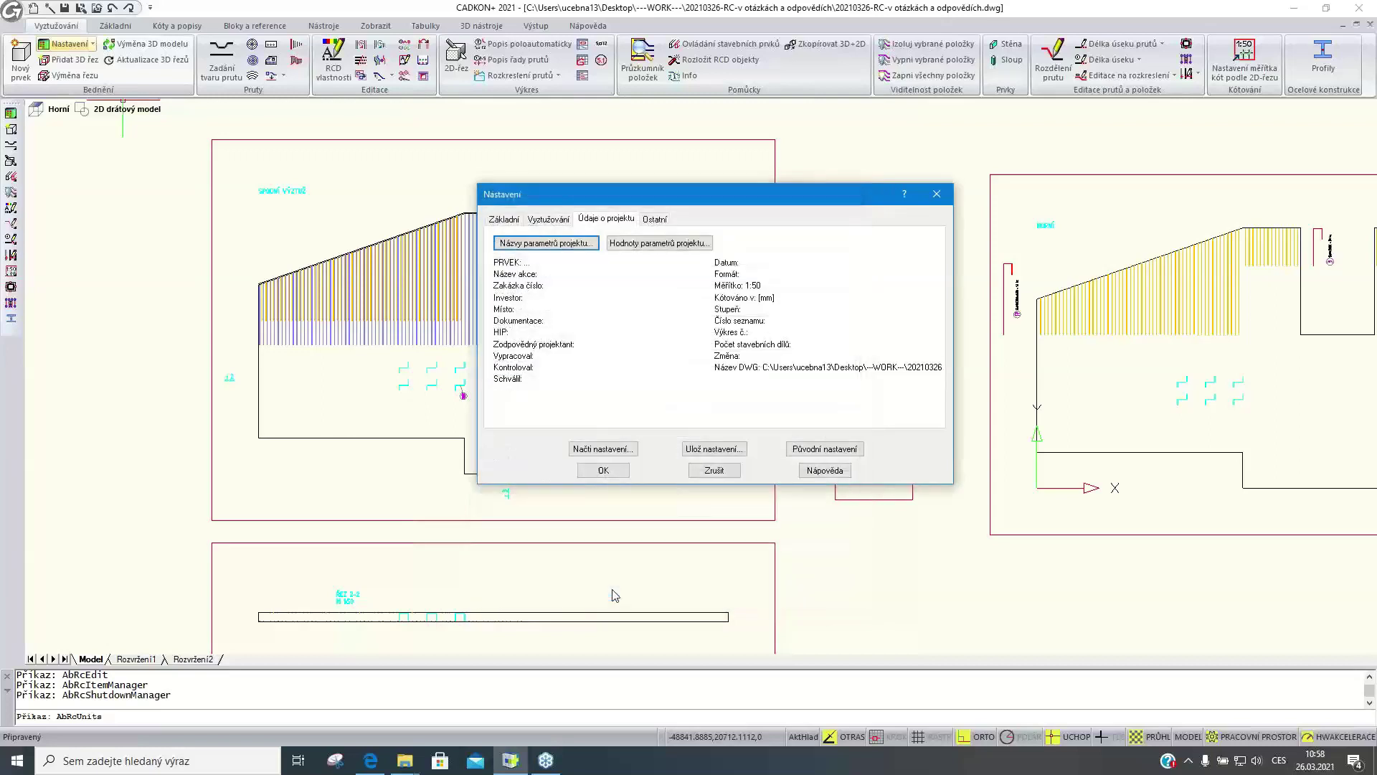
Set the project parameter Název akce to "WEBINÁŘ" and apply the project settings
left_click(650, 246)
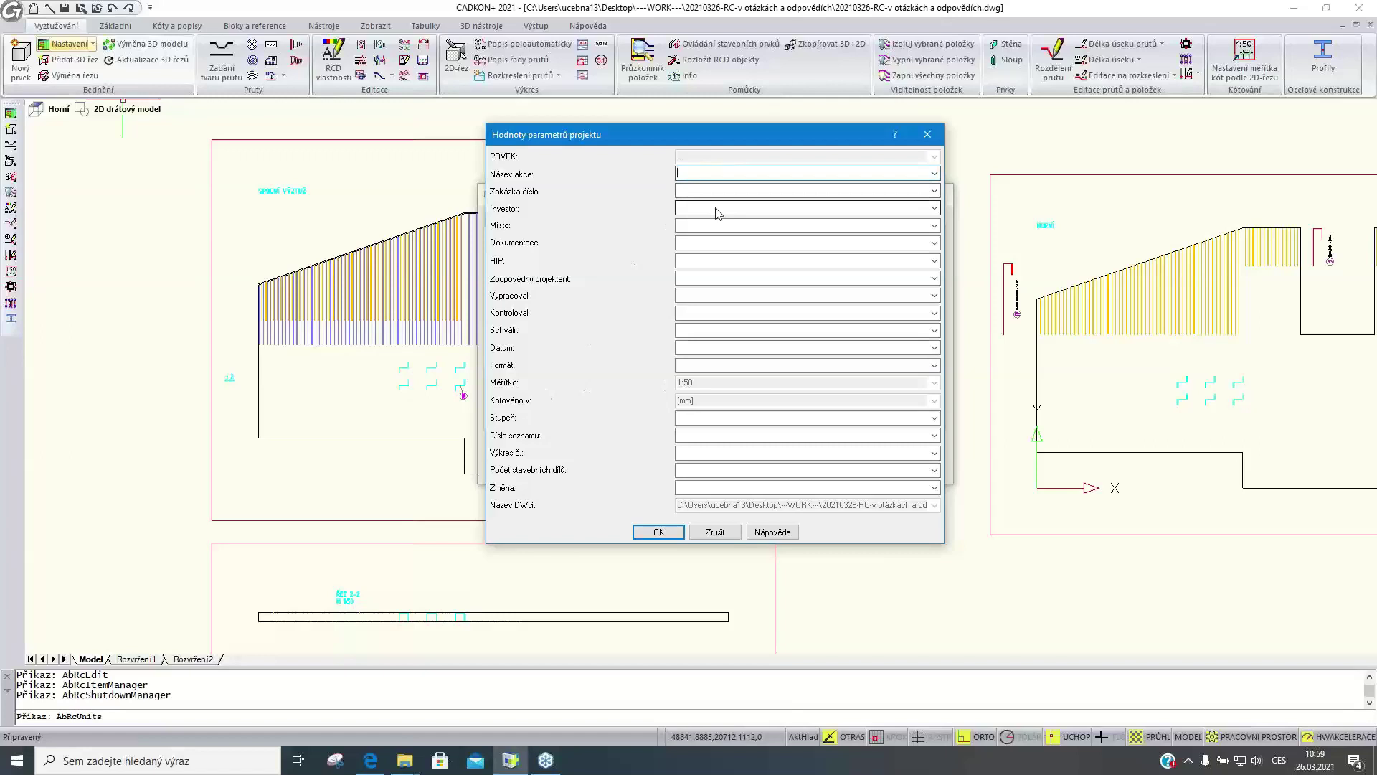
type("WEBINÁŘ")
left_click(658, 531)
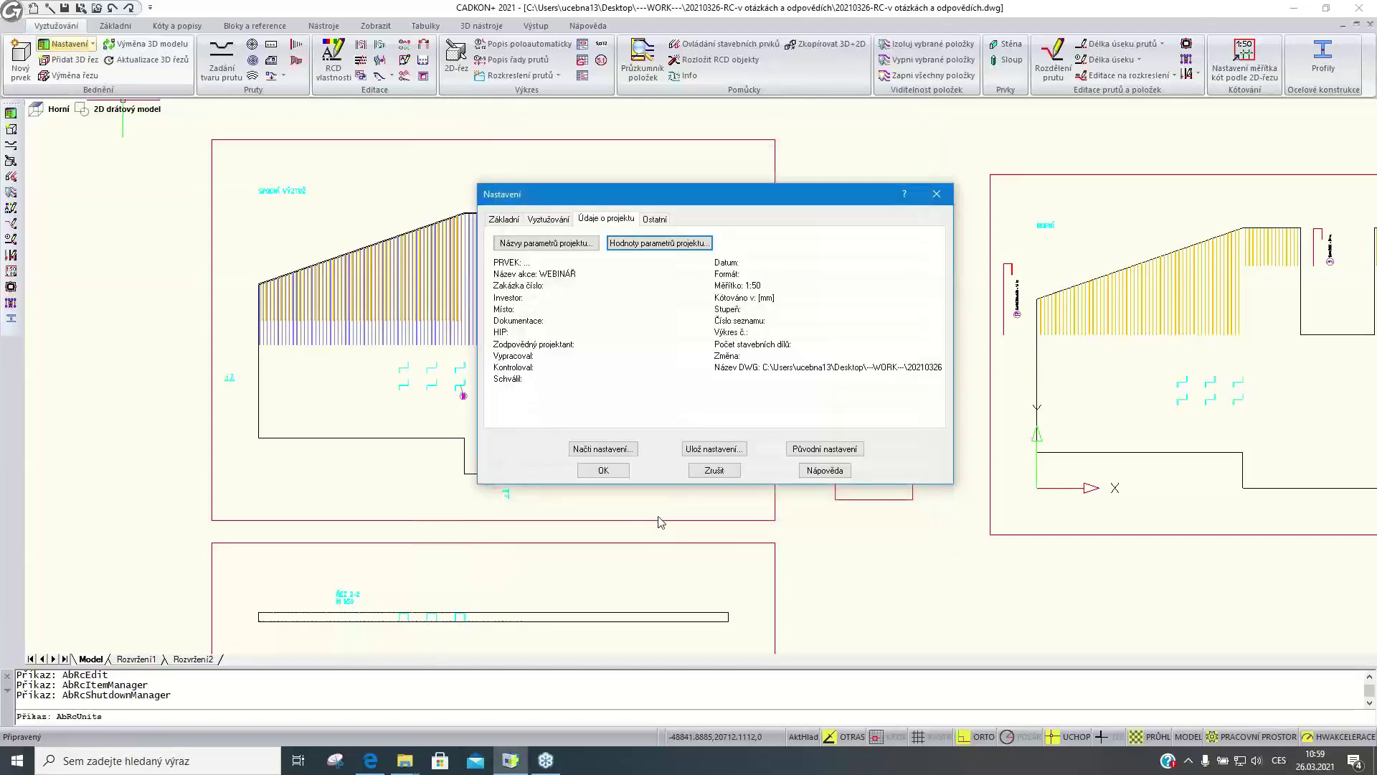
left_click(605, 470)
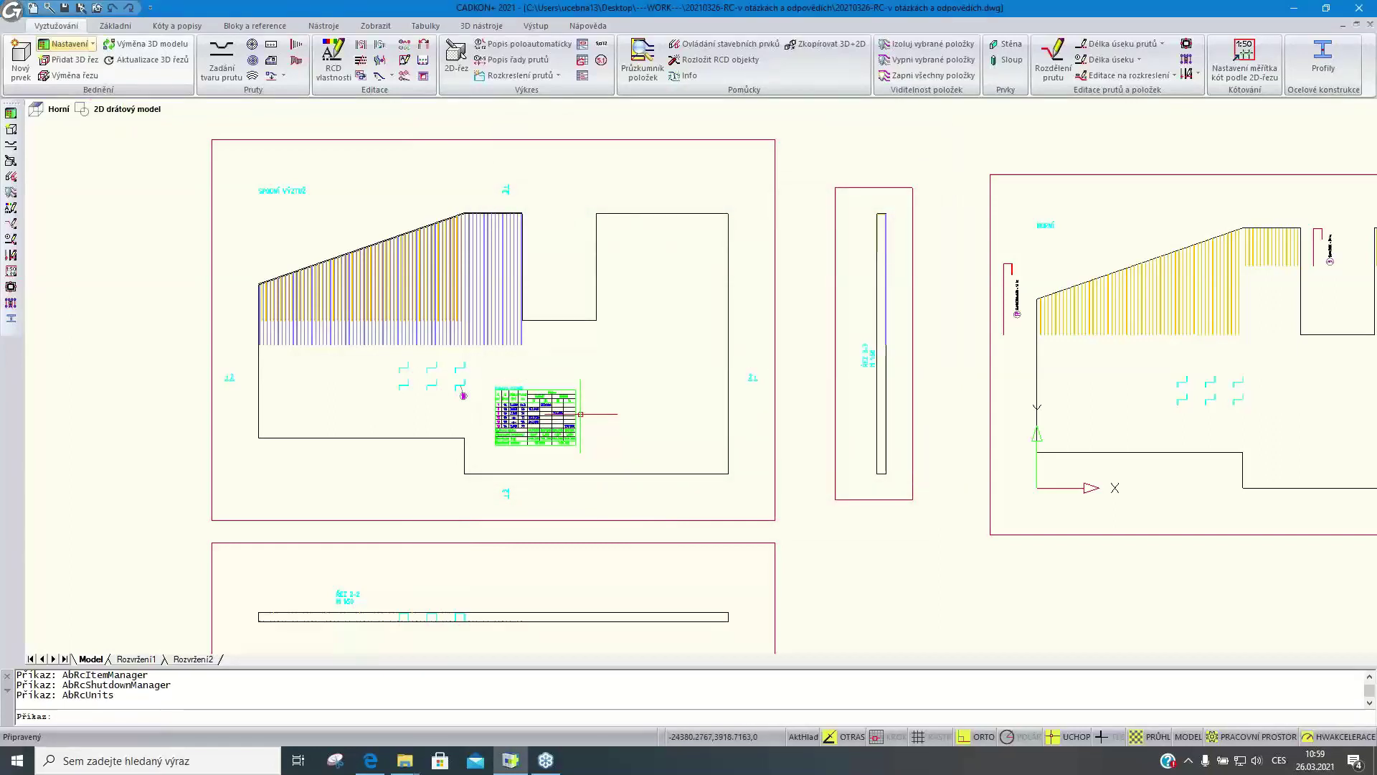
scroll(580, 413, "down", 5)
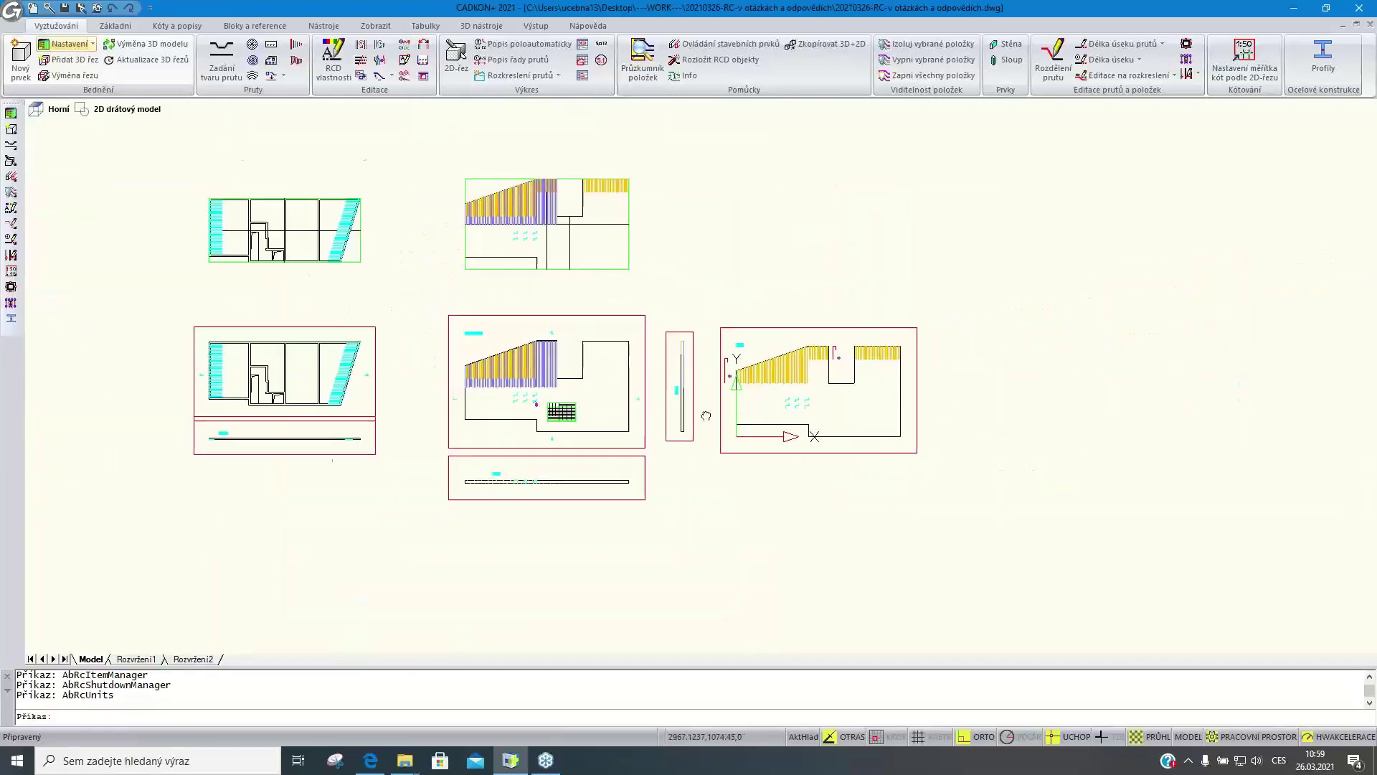
Start a bar shape table for all elements and layers, with the drawing as its output
middle_click_drag(770, 408, 594, 357)
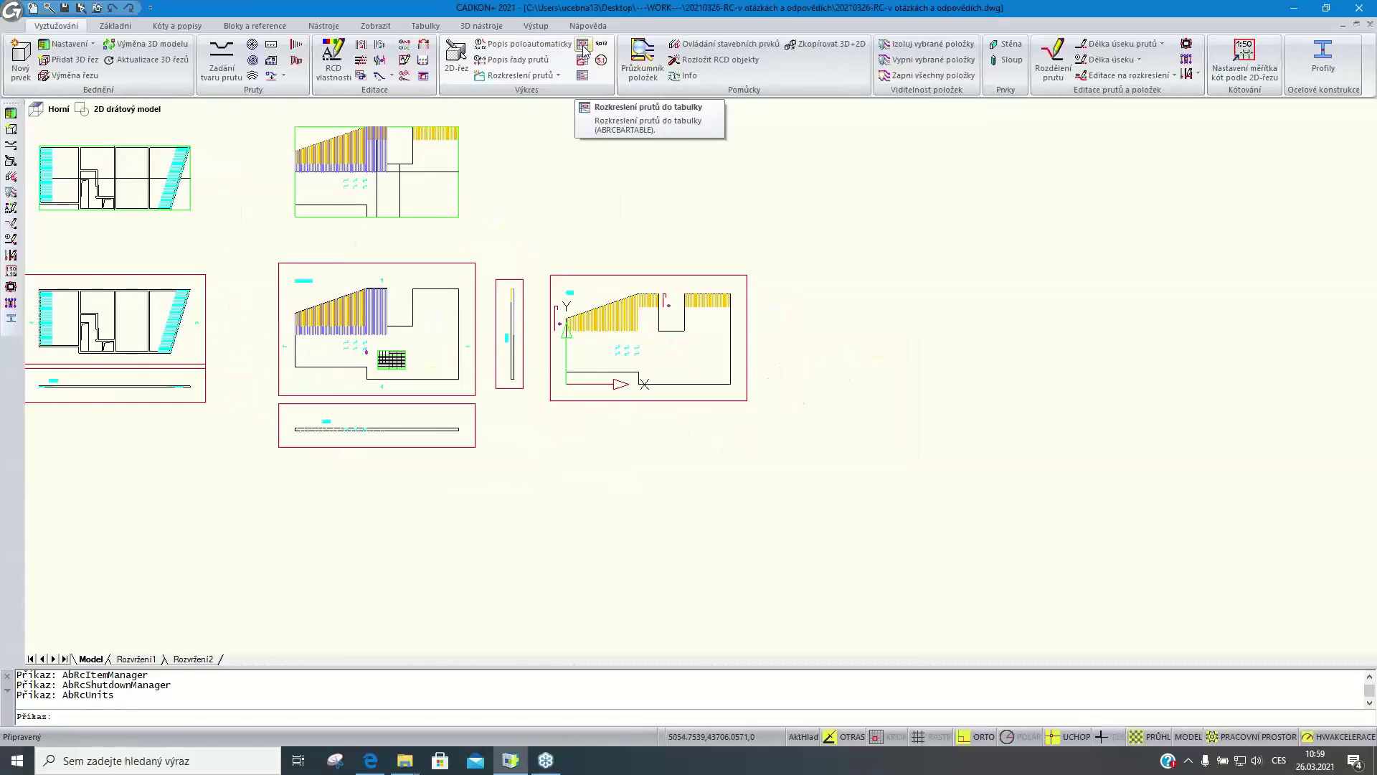
left_click(584, 47)
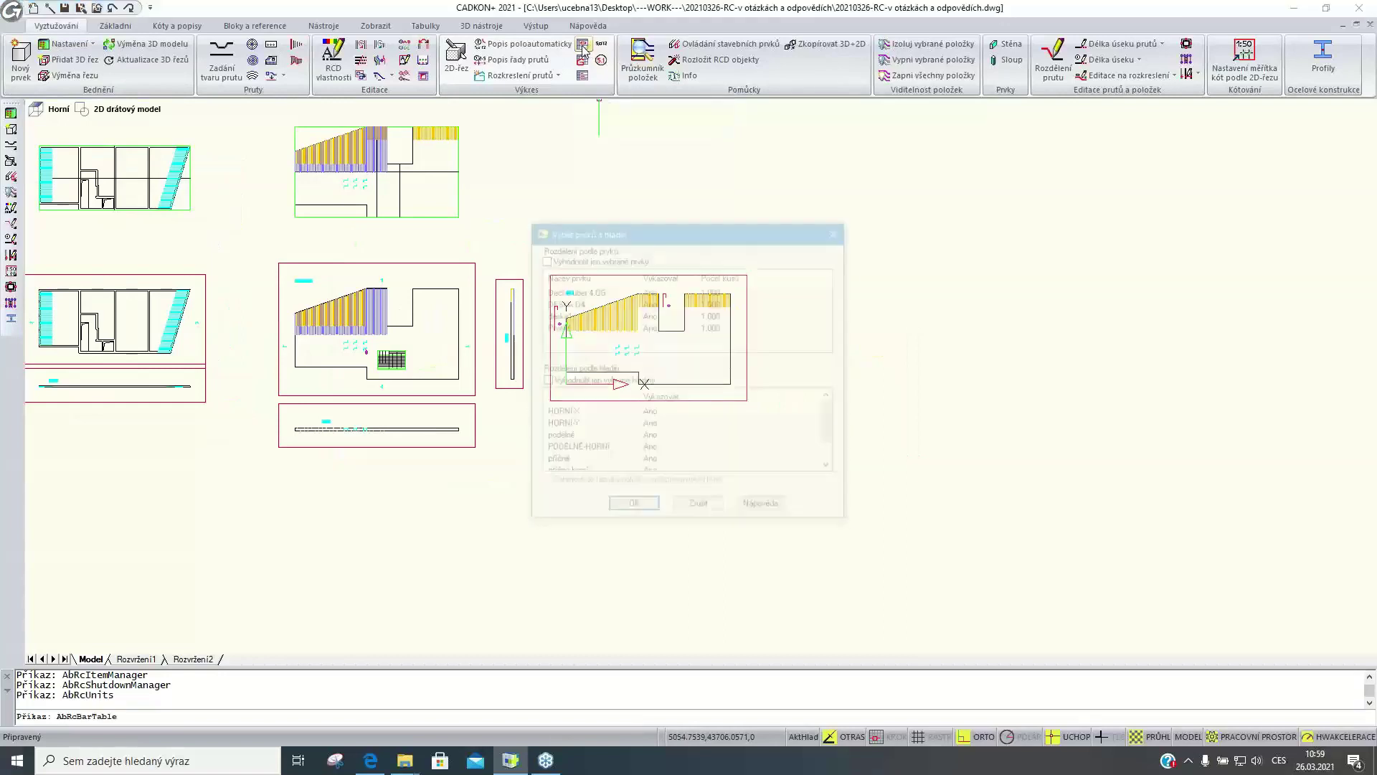
left_click(644, 512)
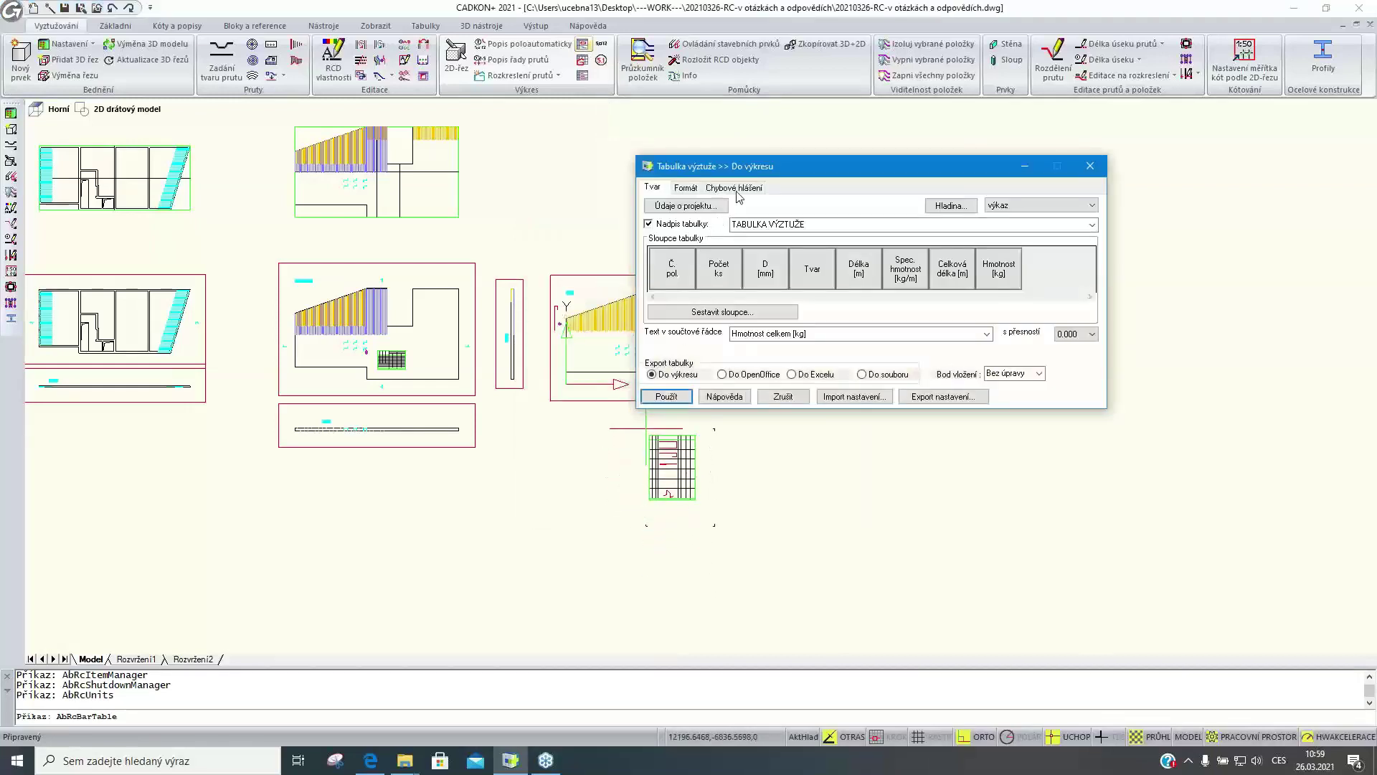
left_click_drag(750, 174, 692, 185)
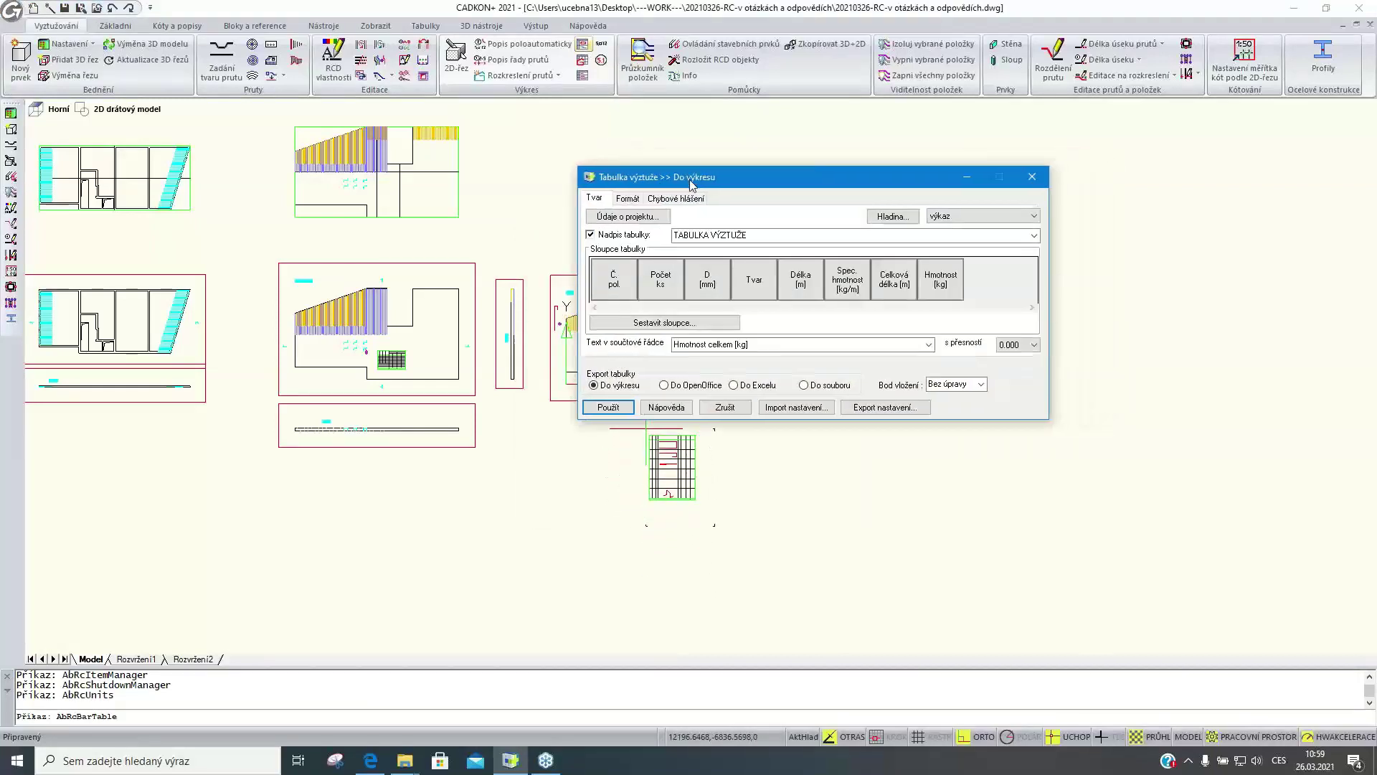
Enable the documentation header in the table's project data with the PRVEK: and Název akce: parameters, and check the parameter names
left_click(627, 216)
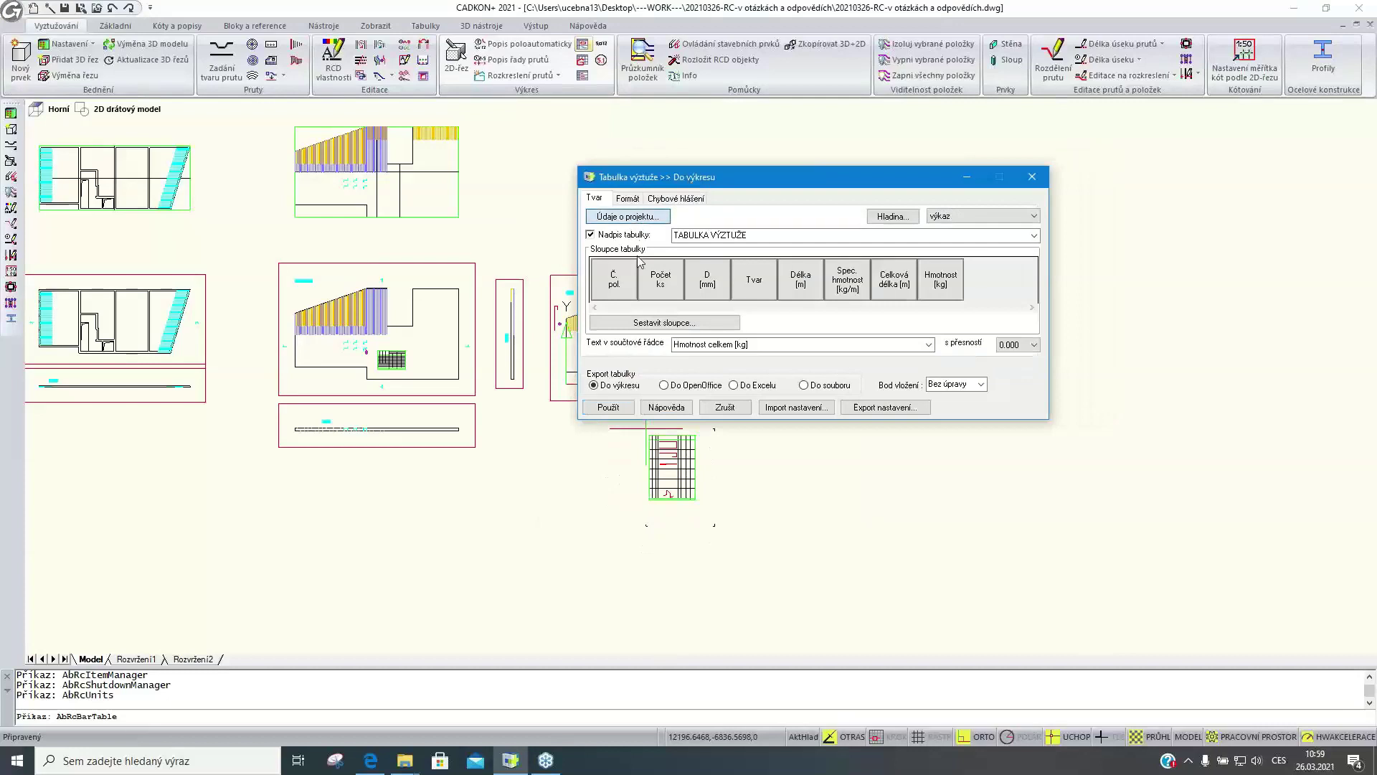
left_click_drag(669, 190, 639, 225)
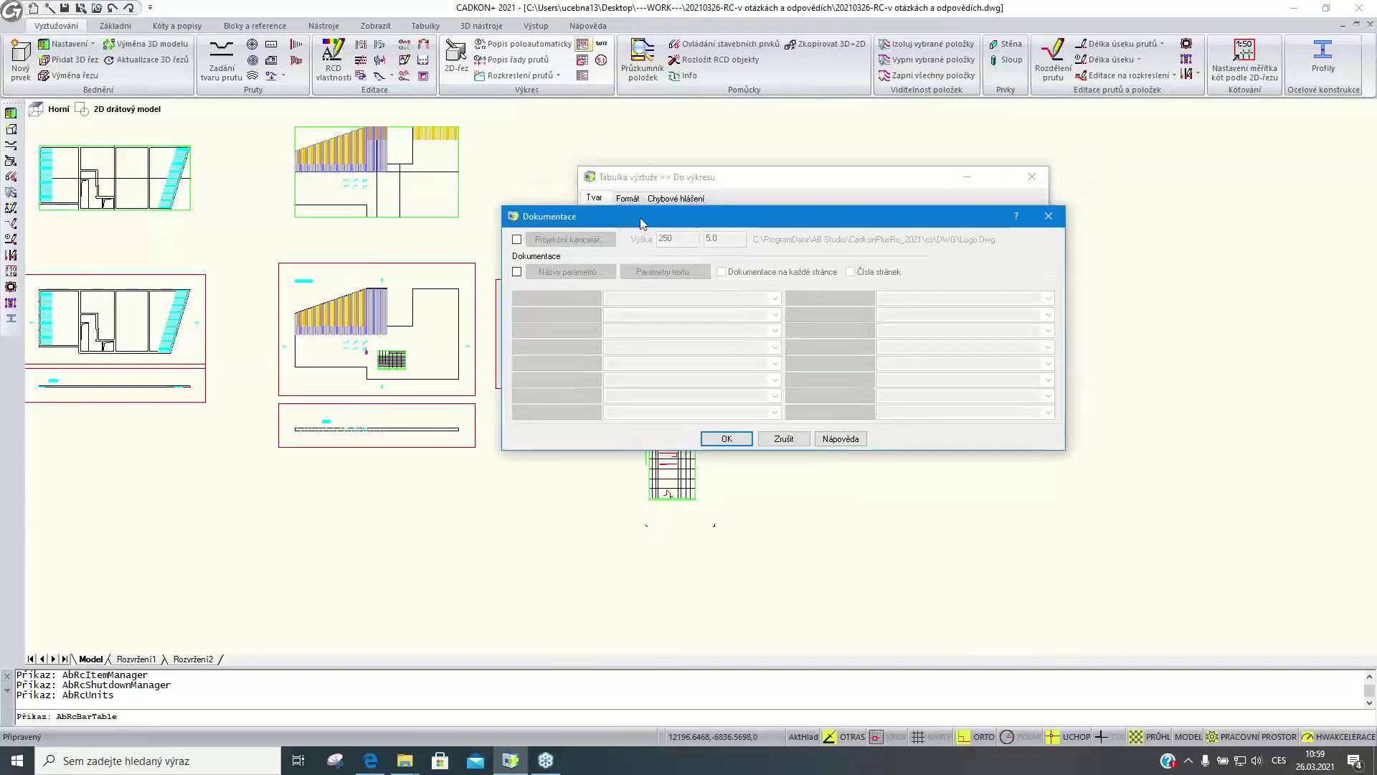
left_click(516, 273)
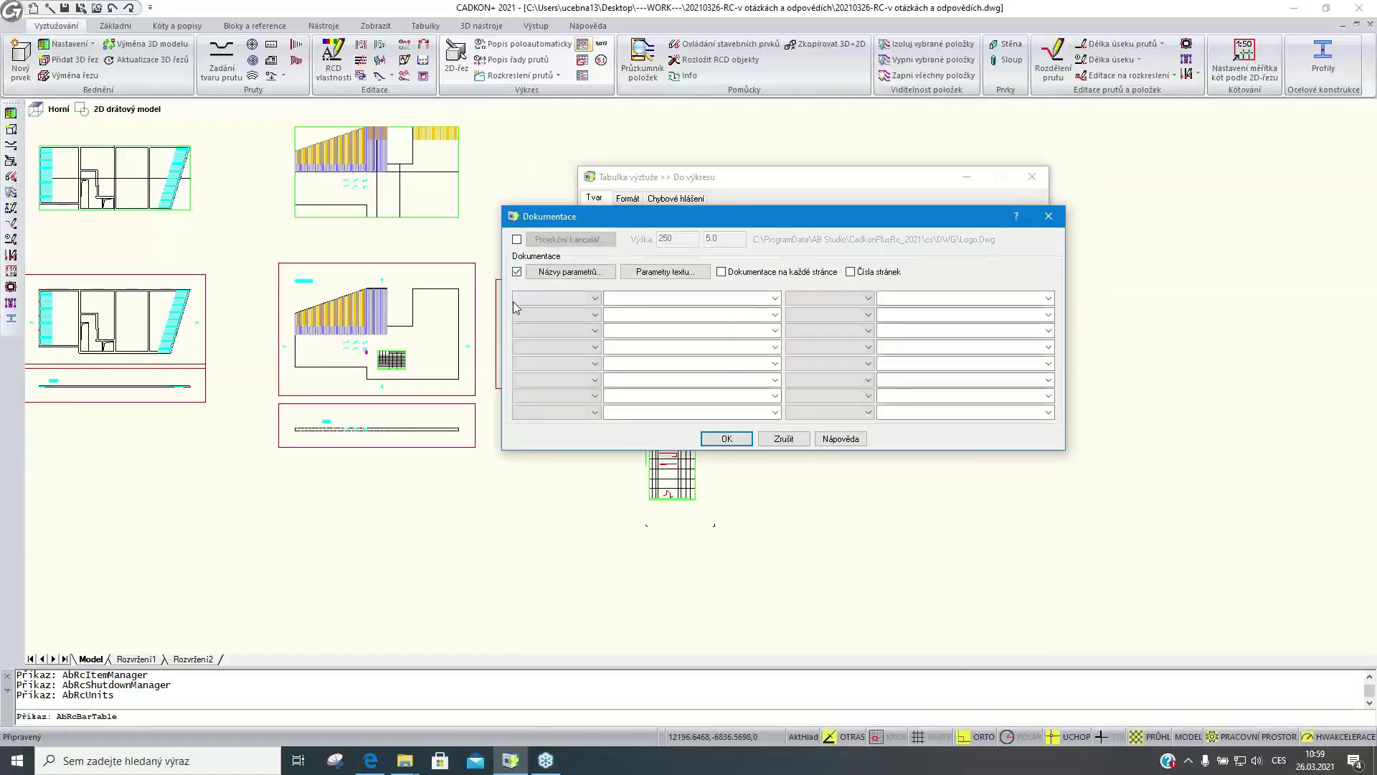
left_click(594, 300)
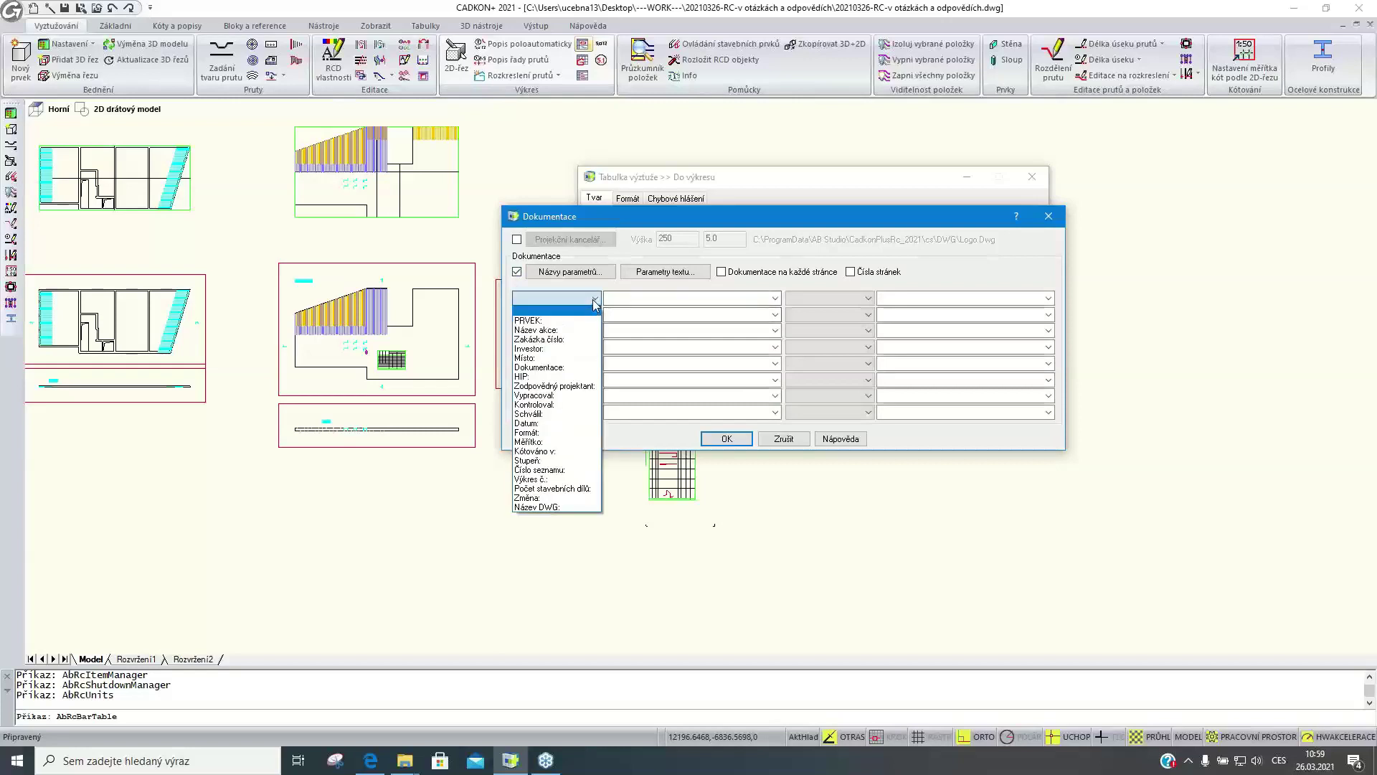
left_click(540, 321)
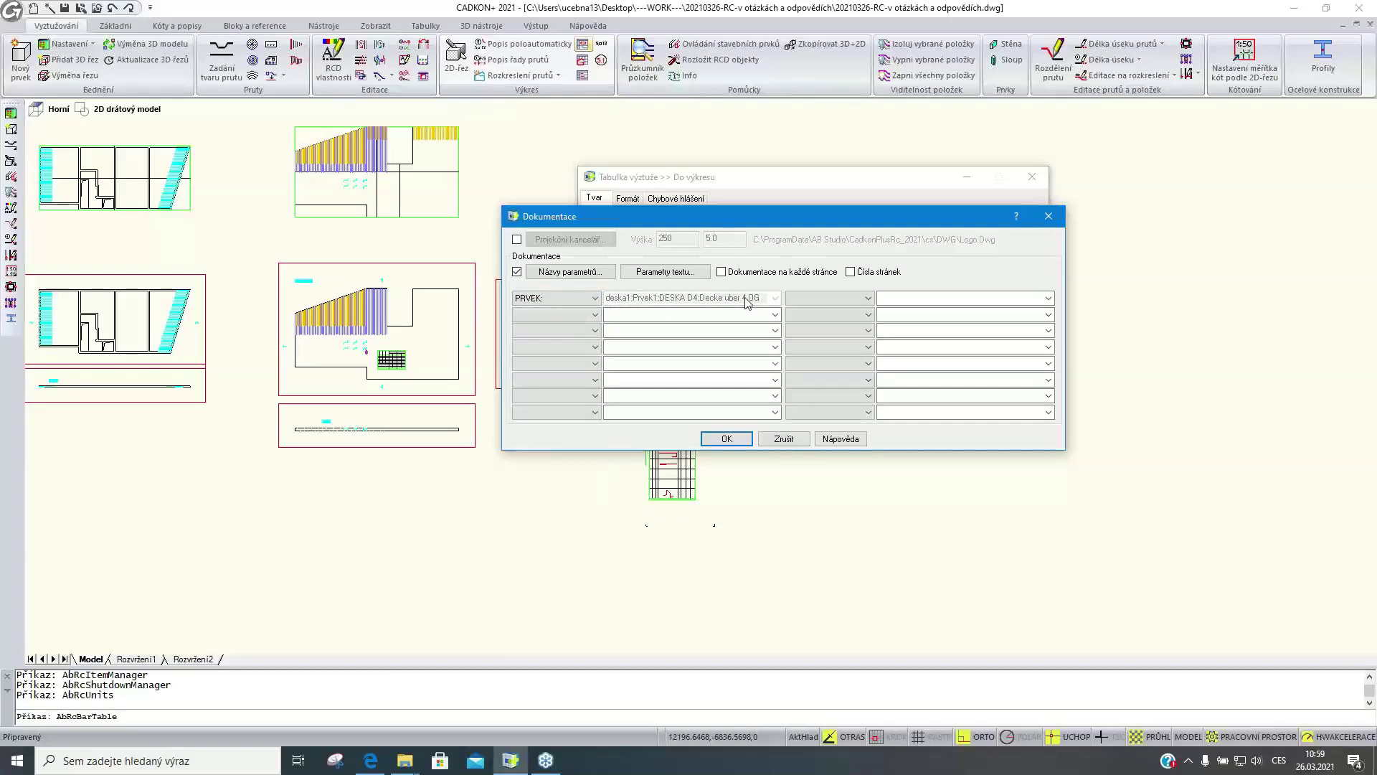
left_click(596, 315)
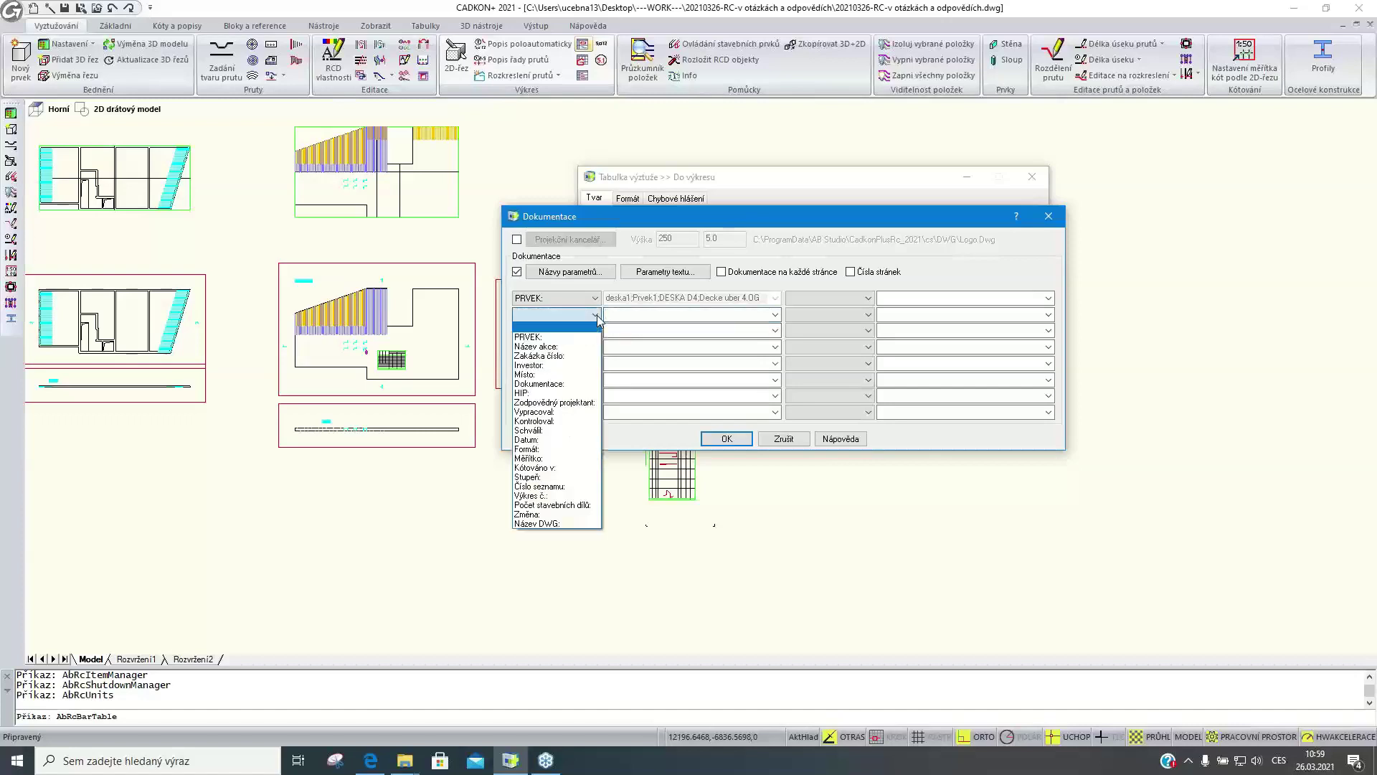
left_click(565, 347)
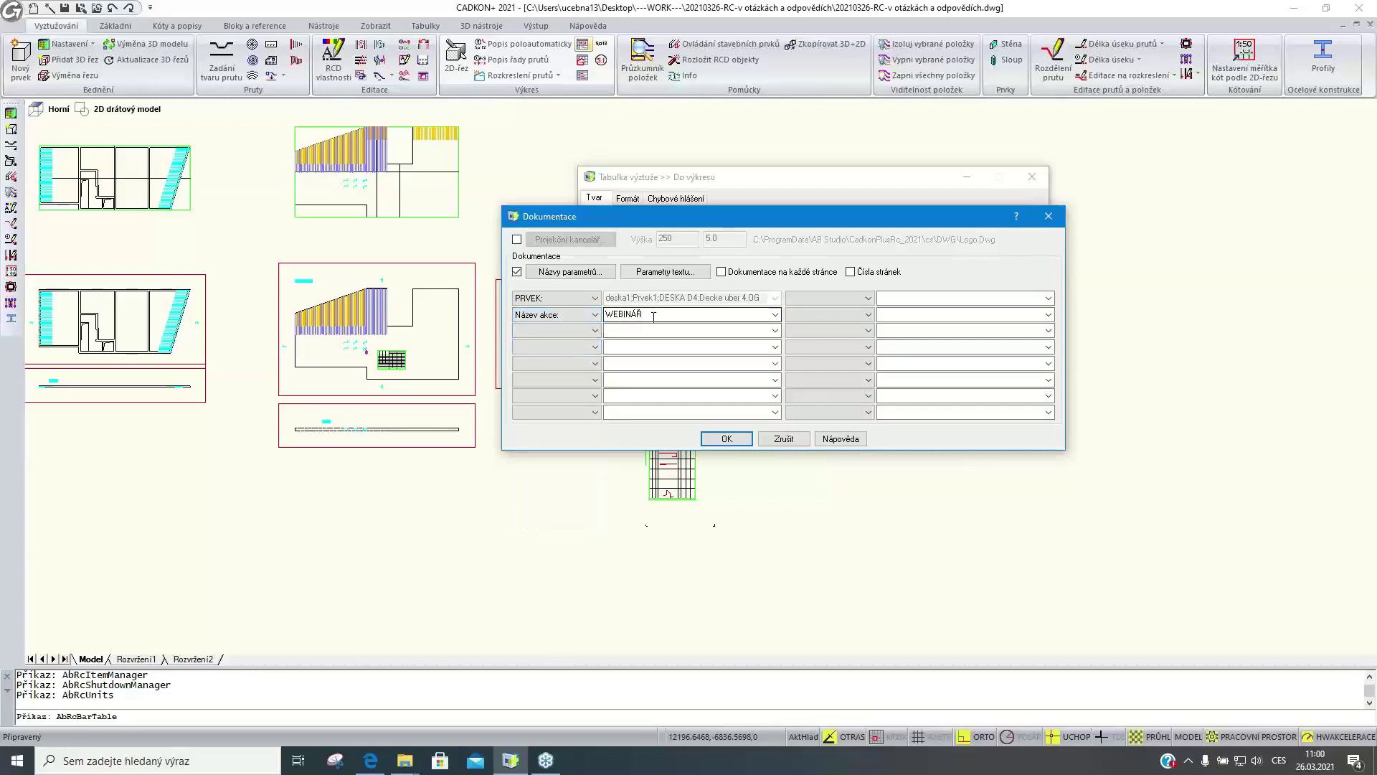
left_click(570, 272)
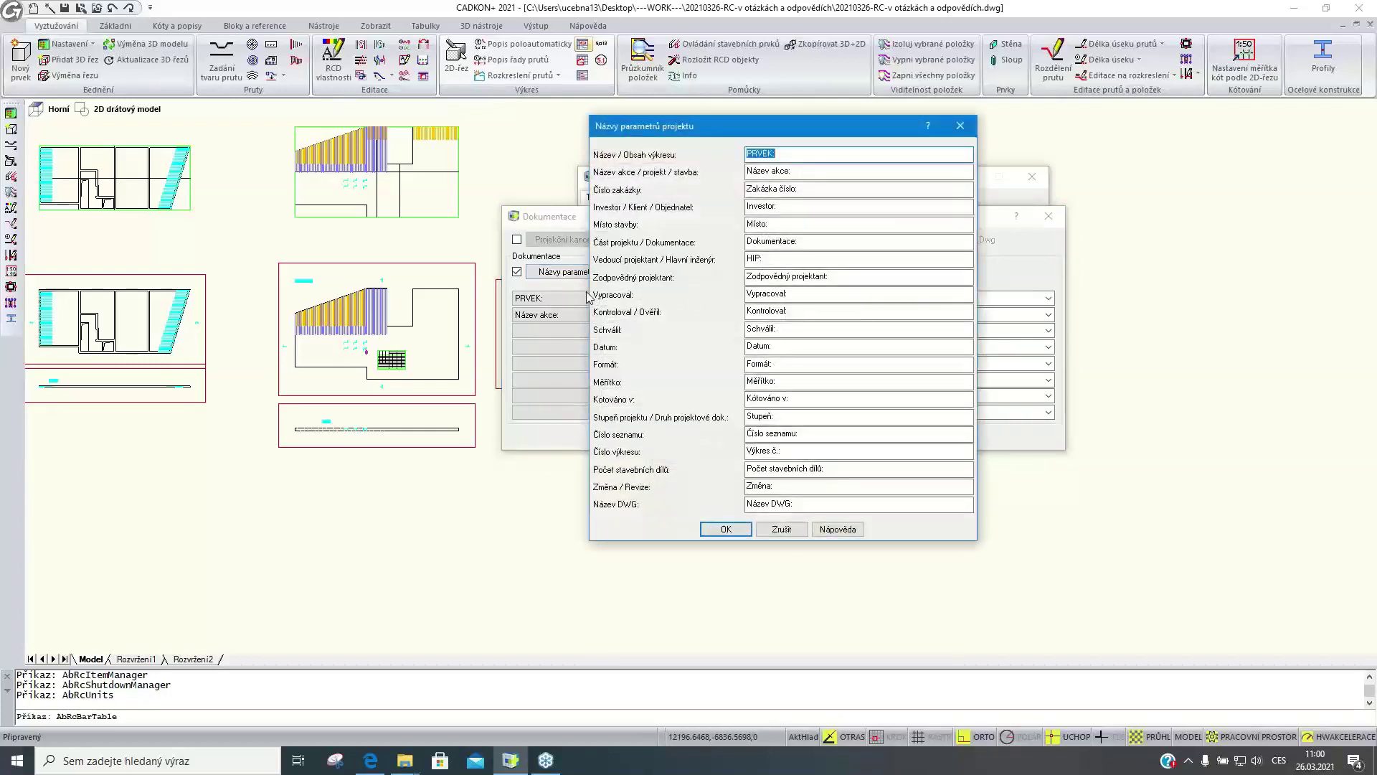
left_click(726, 528)
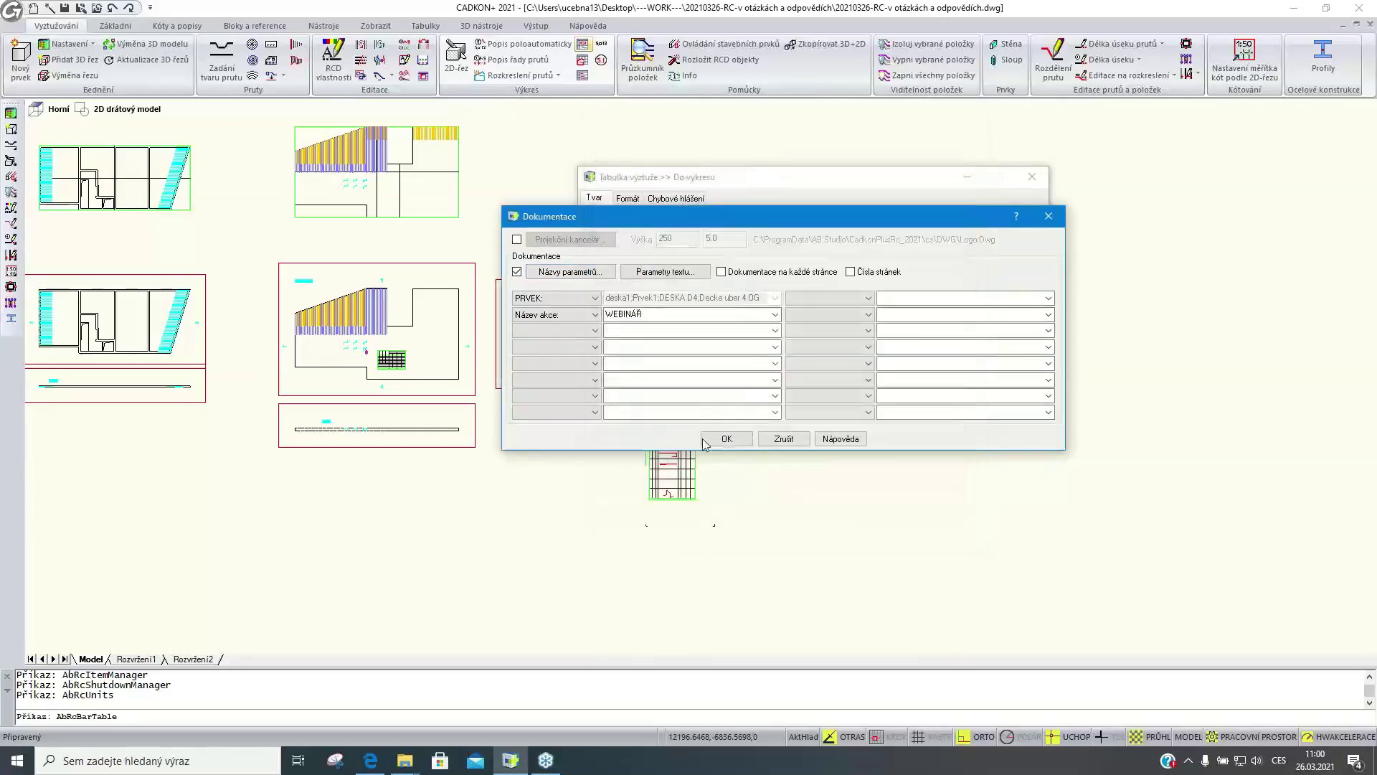
Set the documentation text to blue with a height of 3.5 and apply the header settings
left_click(677, 276)
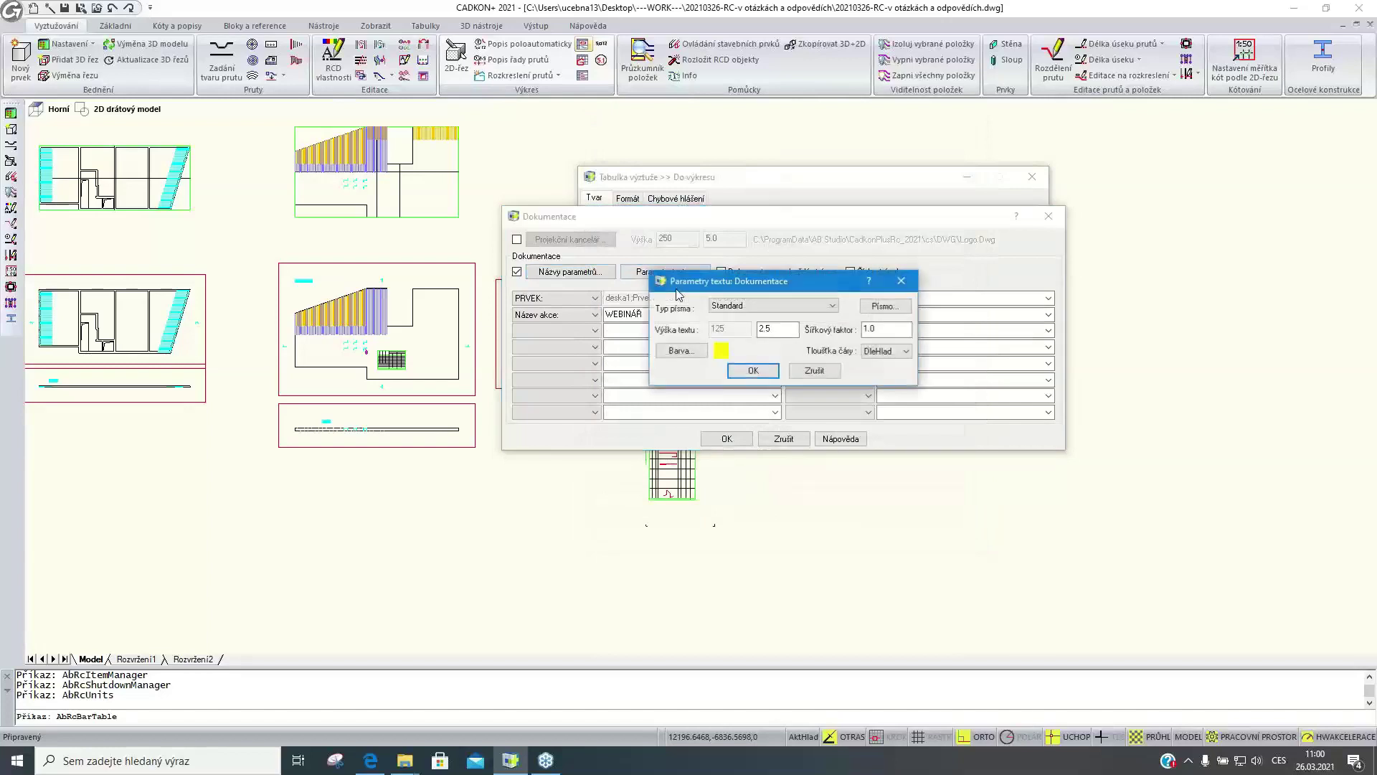
left_click(674, 350)
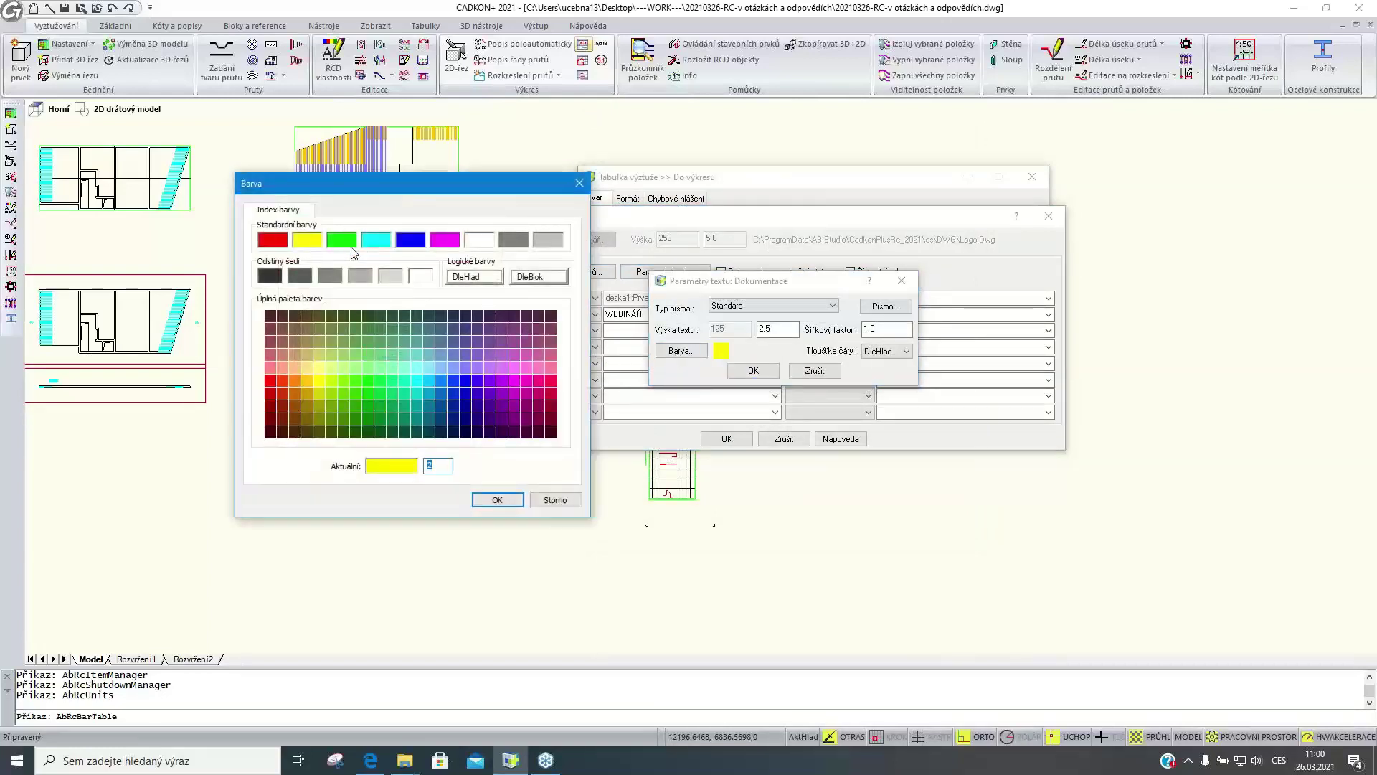
left_click(408, 242)
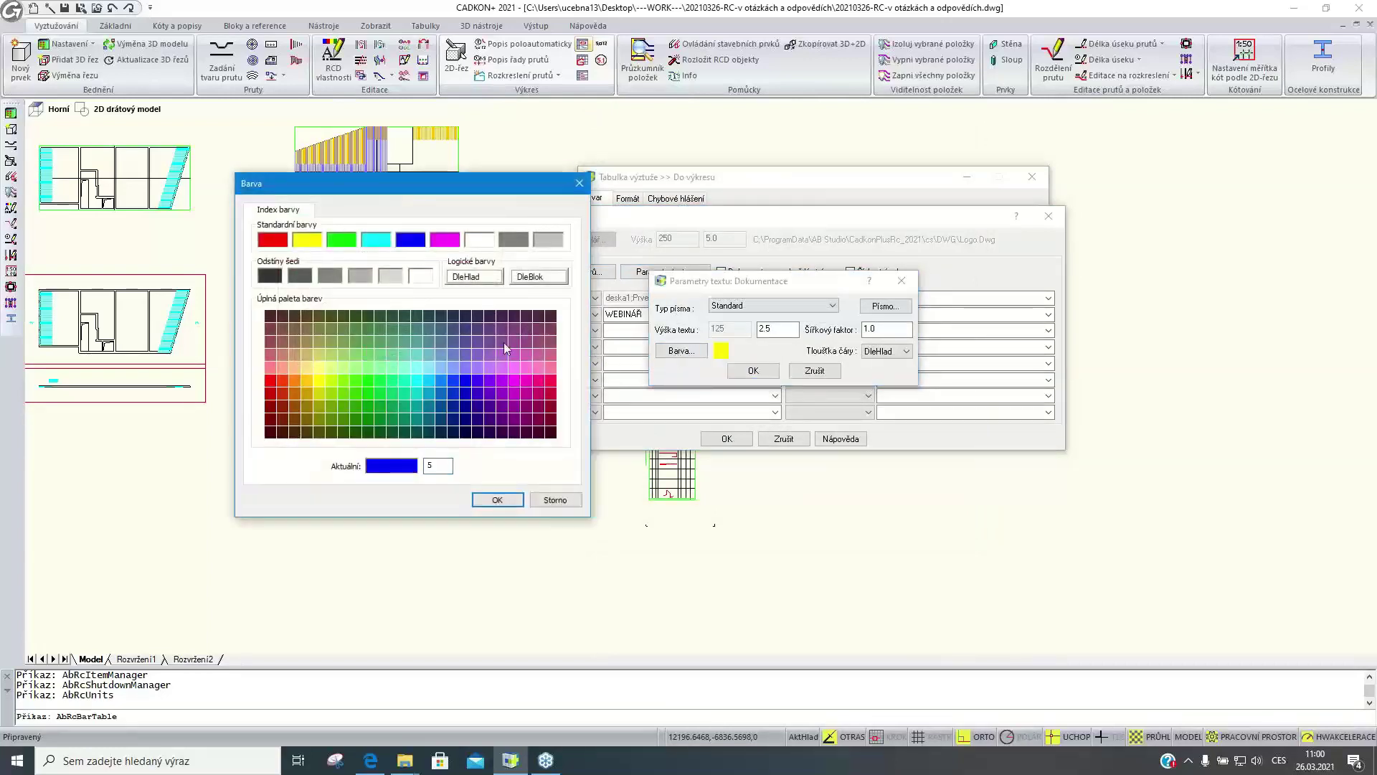
left_click(495, 500)
double_click(780, 328)
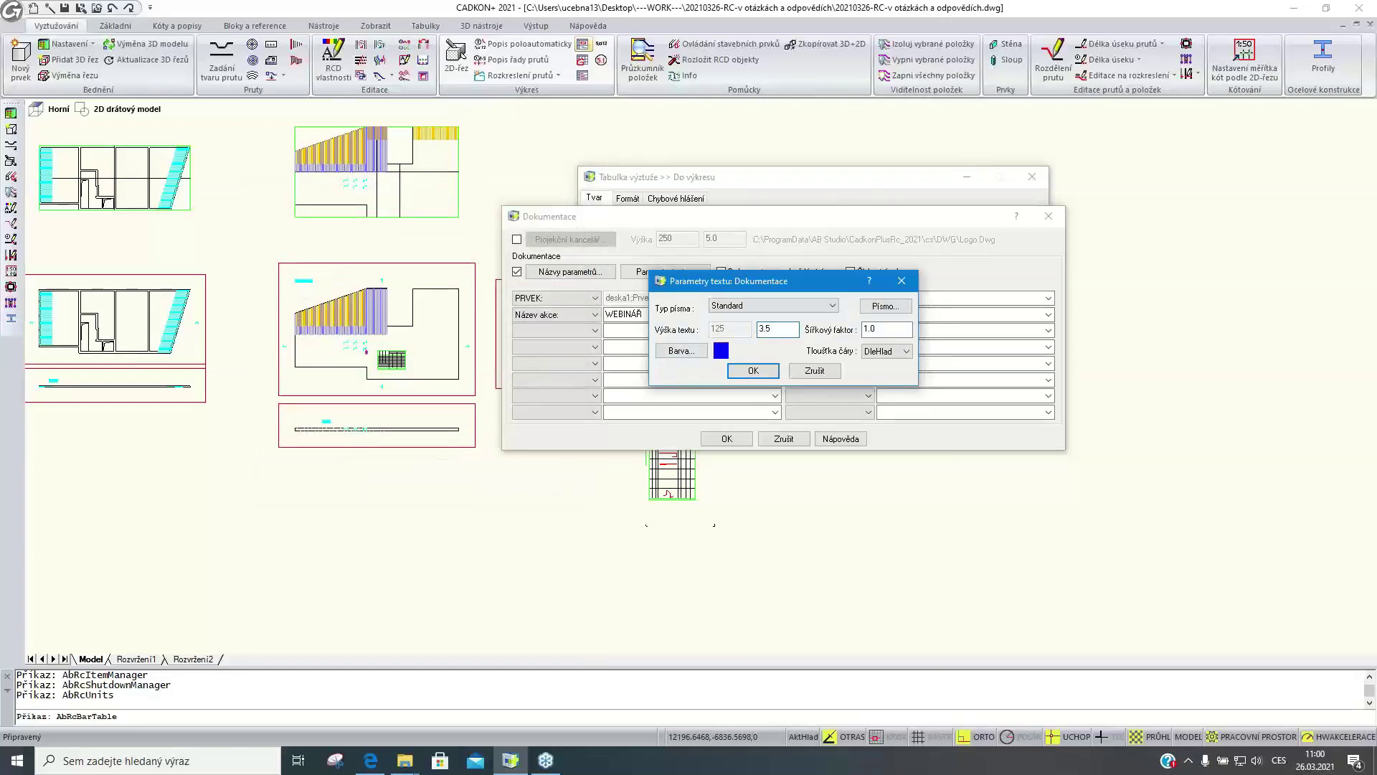
left_click(733, 371)
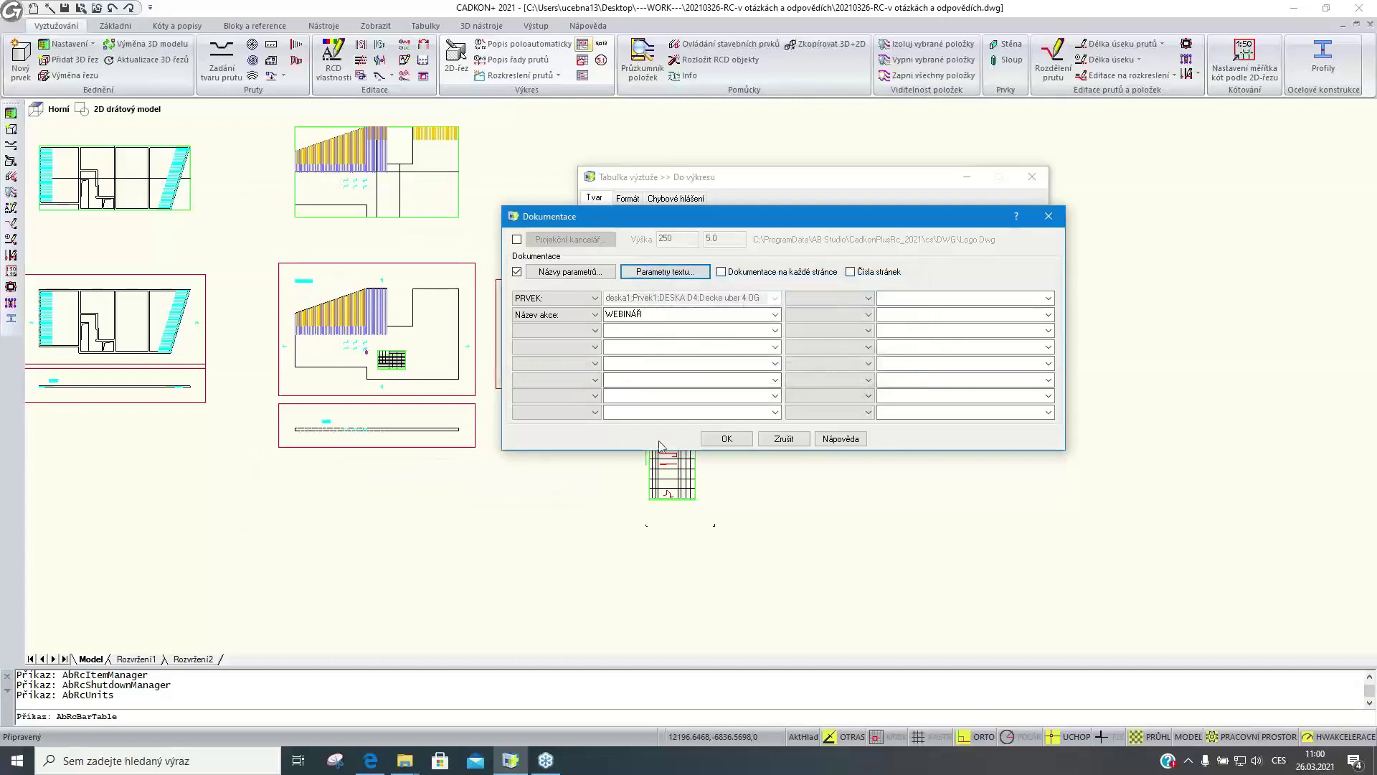
left_click(721, 438)
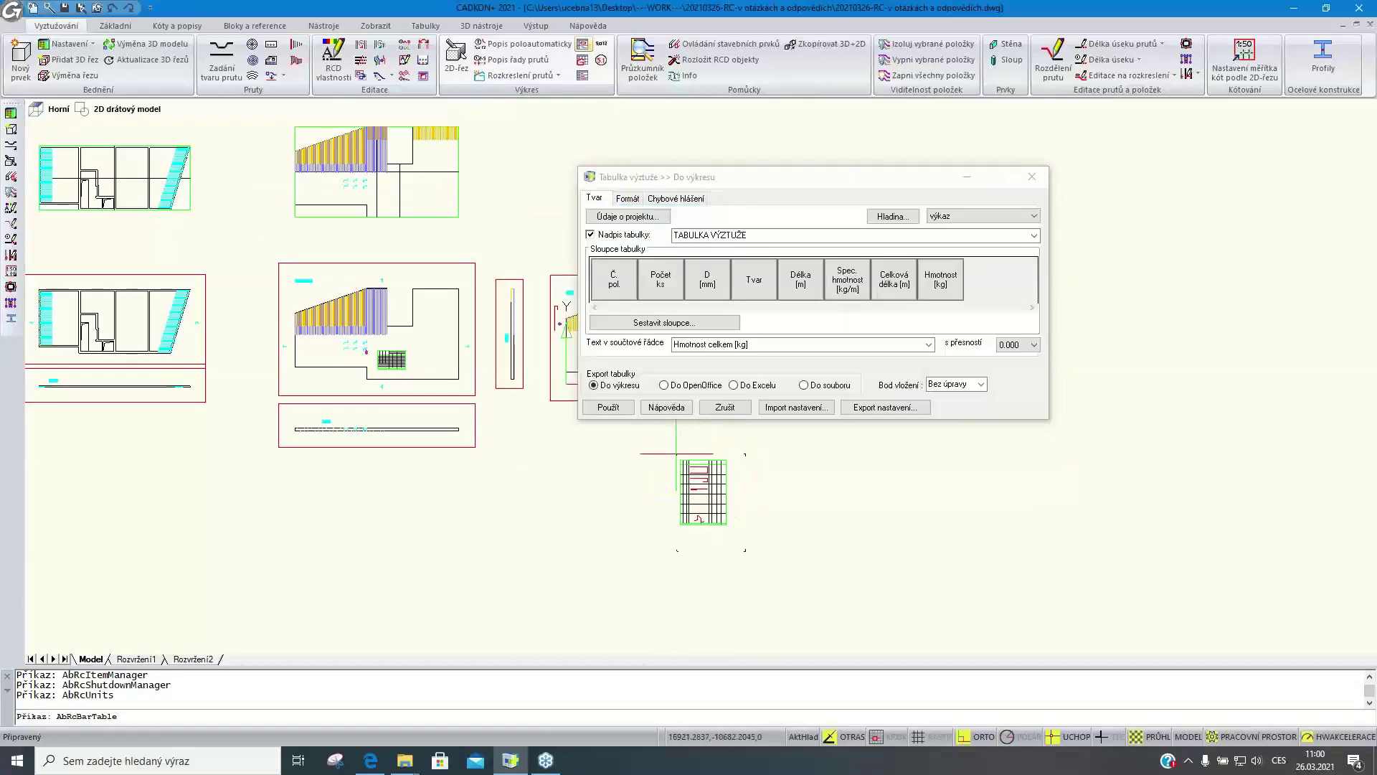
Insert the bar shape table in the free area below the slab views and inspect its header
left_click(608, 407)
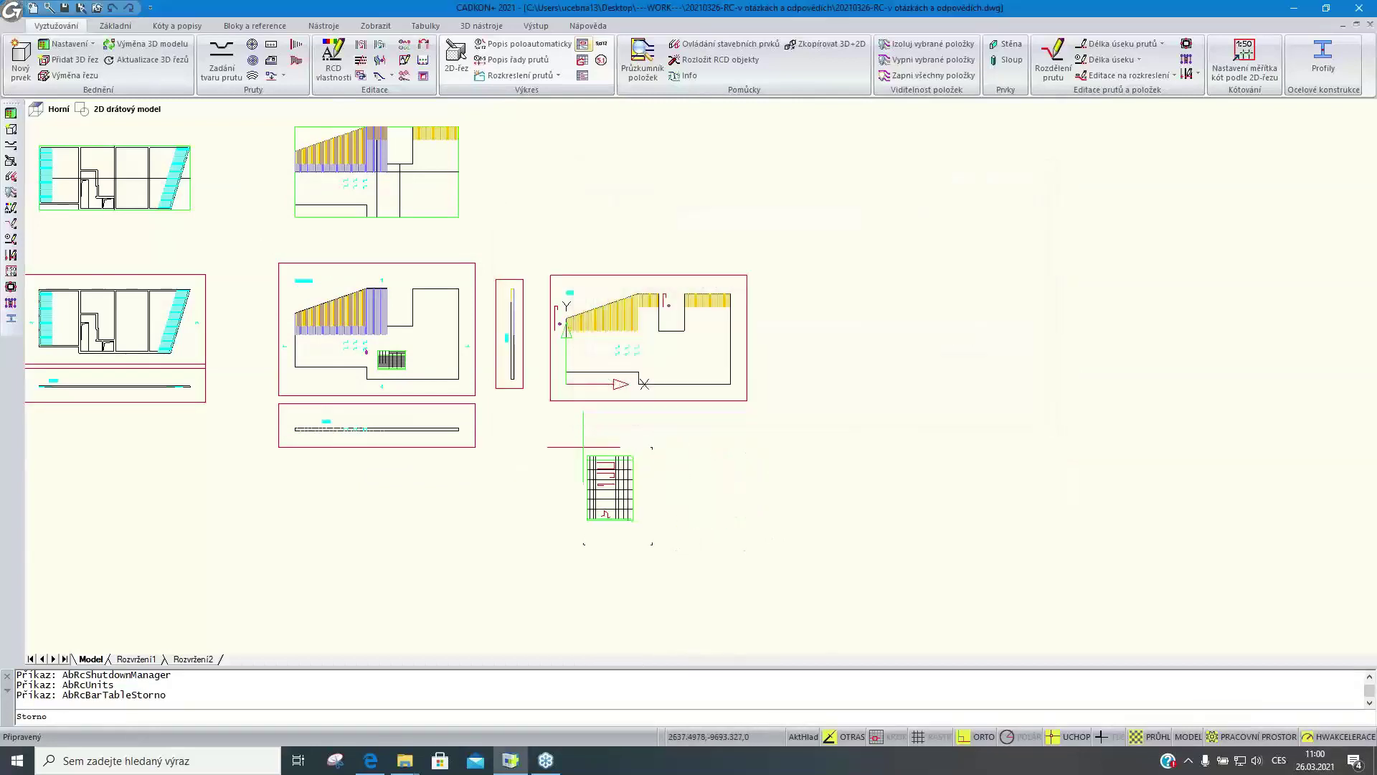
scroll(611, 453, "up", 10)
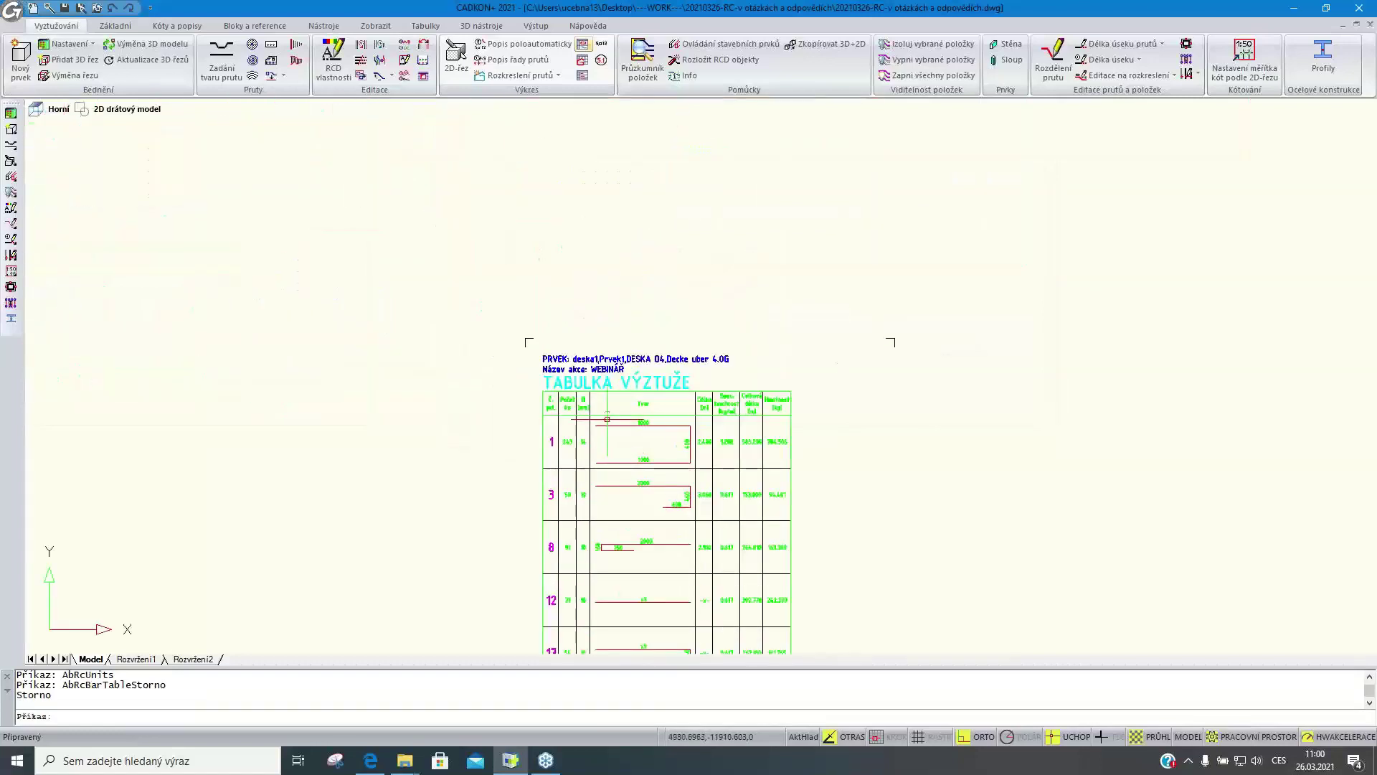
scroll(581, 370, "up", 5)
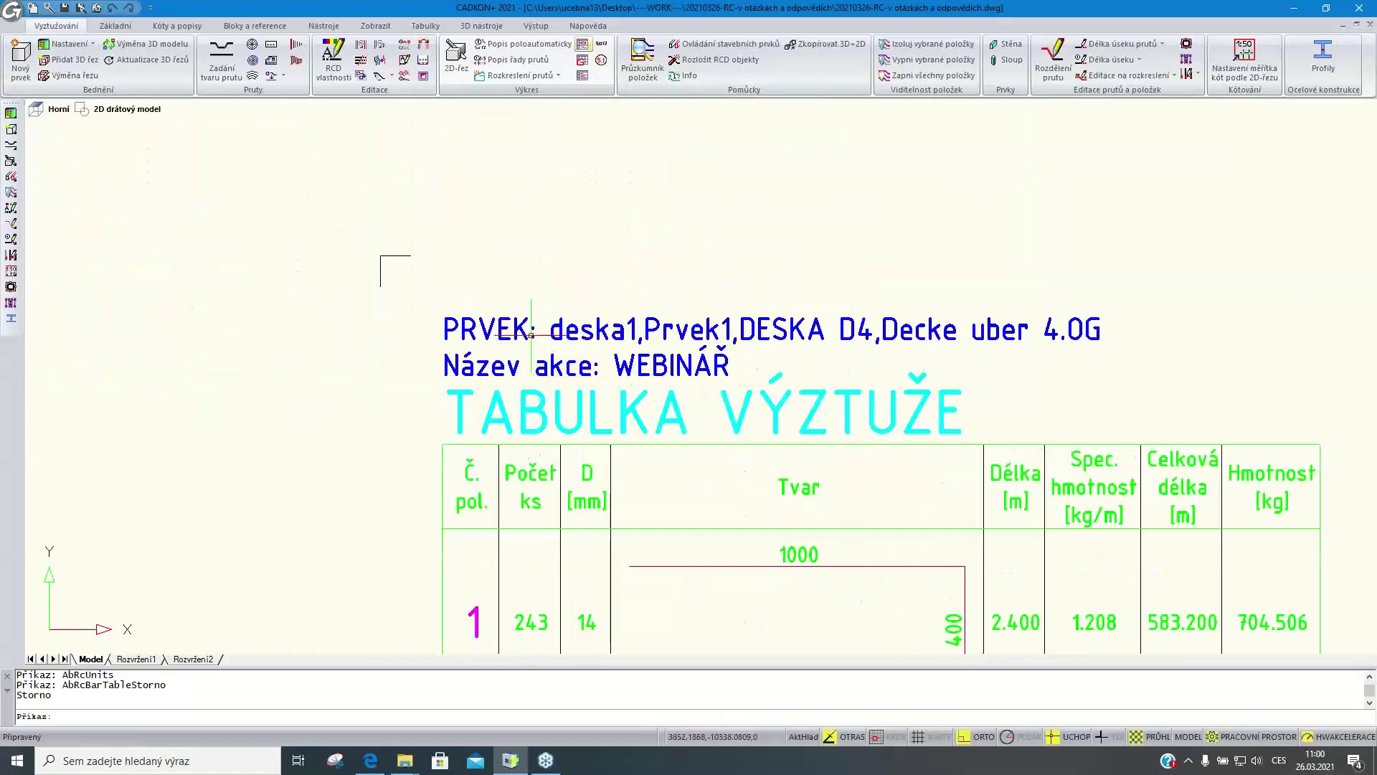
scroll(592, 335, "down", 12)
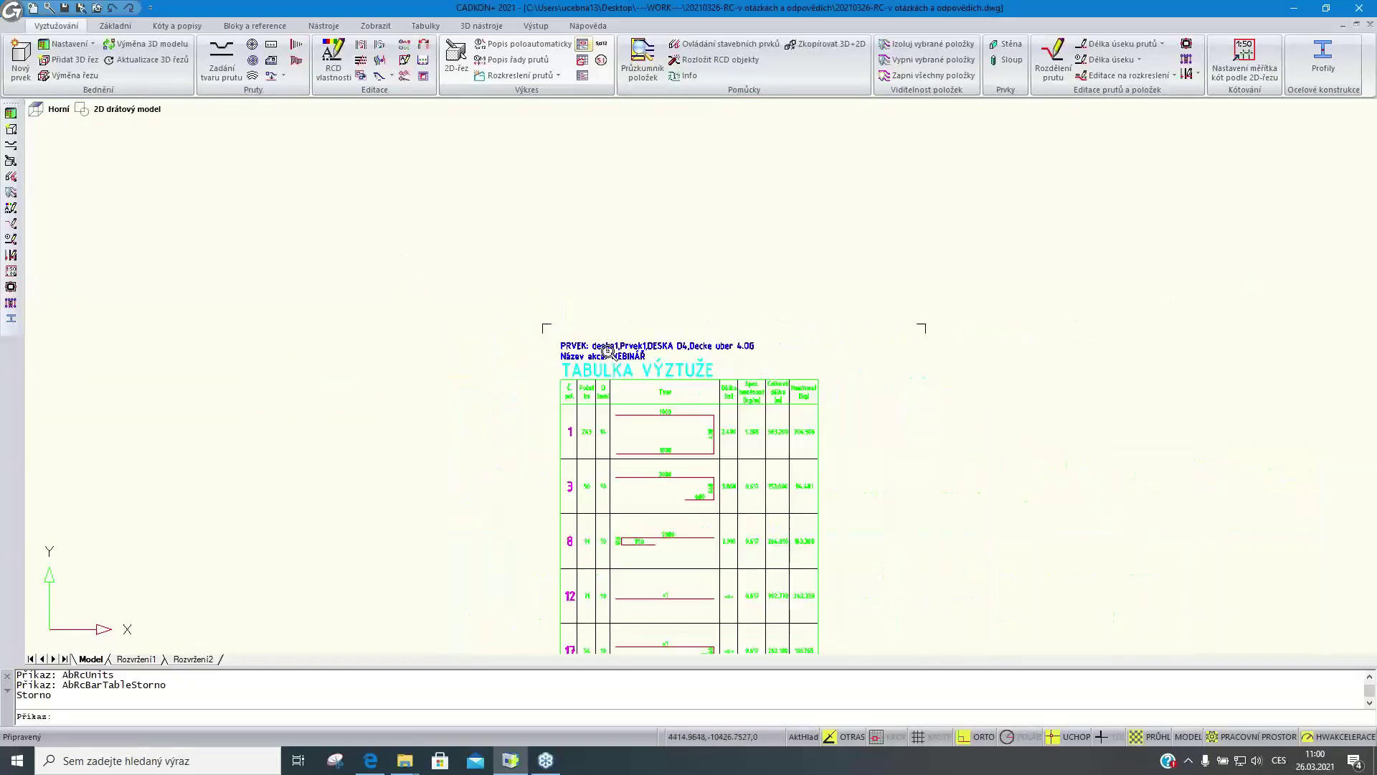
Examine the reinforcement table in the slab plan and check the element name in the slab's properties
scroll(343, 233, "up", 4)
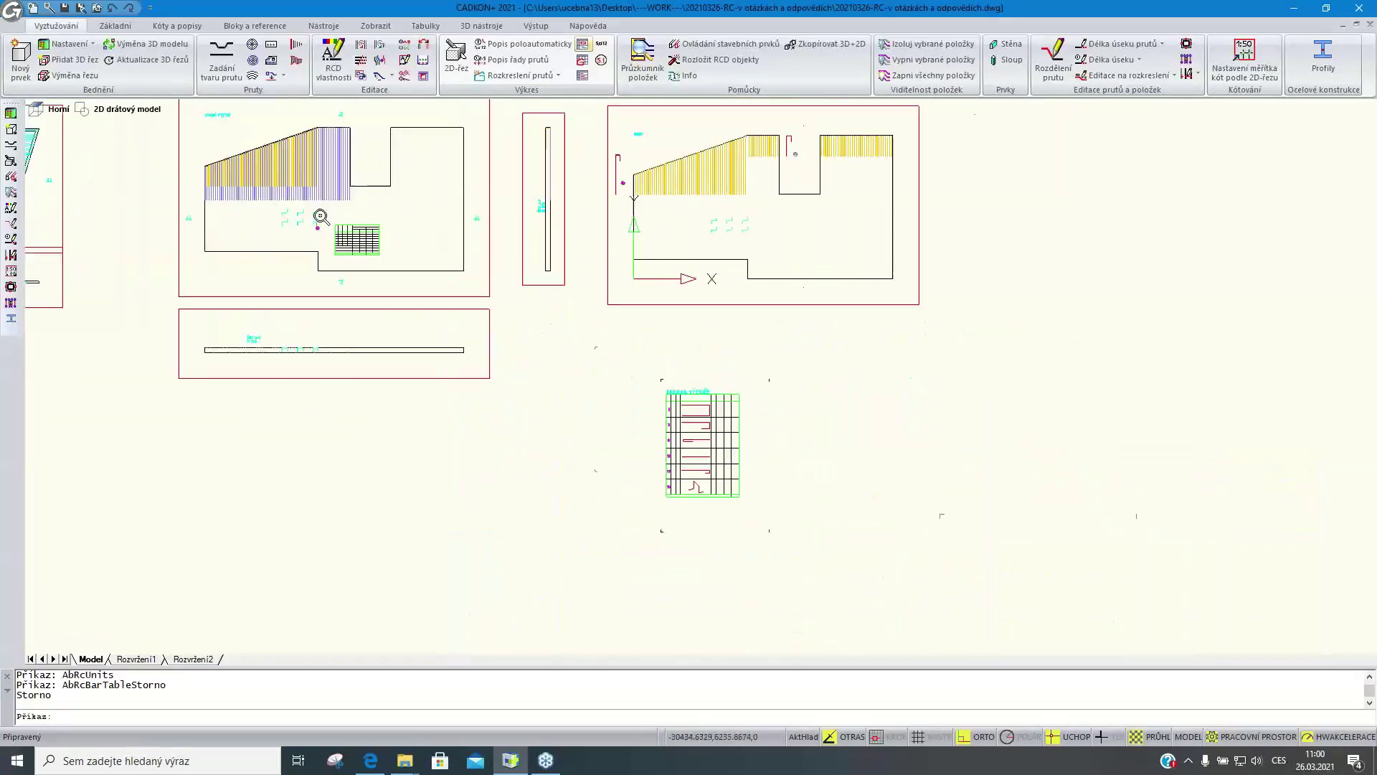
scroll(341, 237, "up", 5)
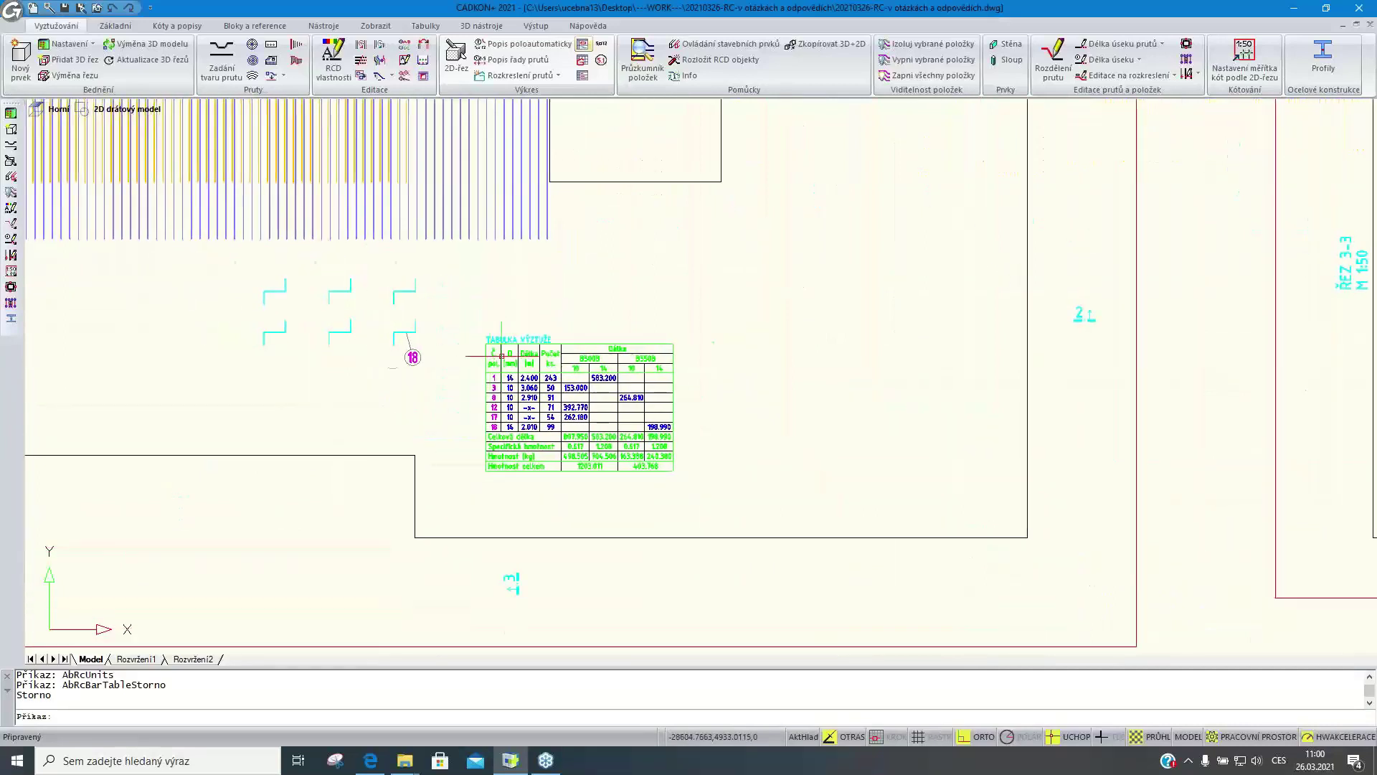
scroll(502, 358, "down", 8)
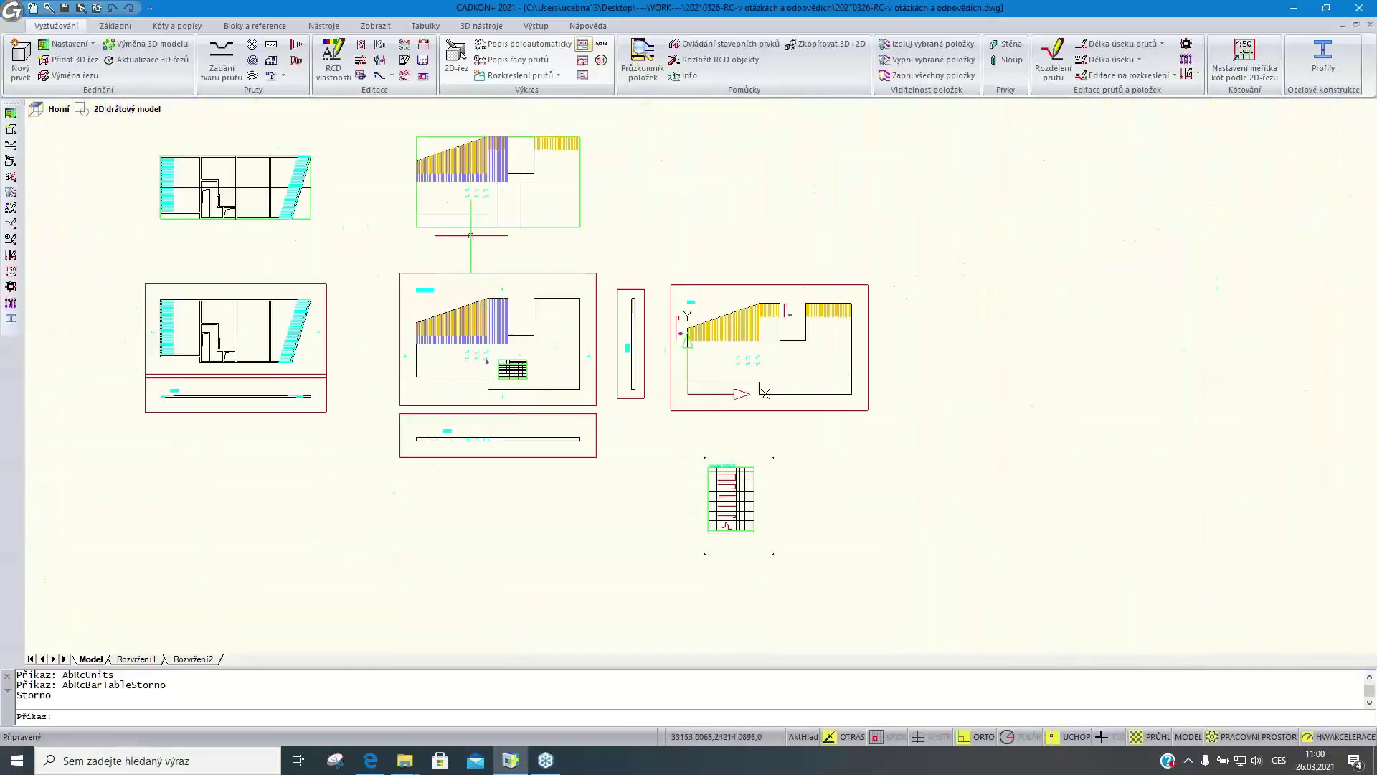
scroll(470, 216, "up", 3)
double_click(475, 223)
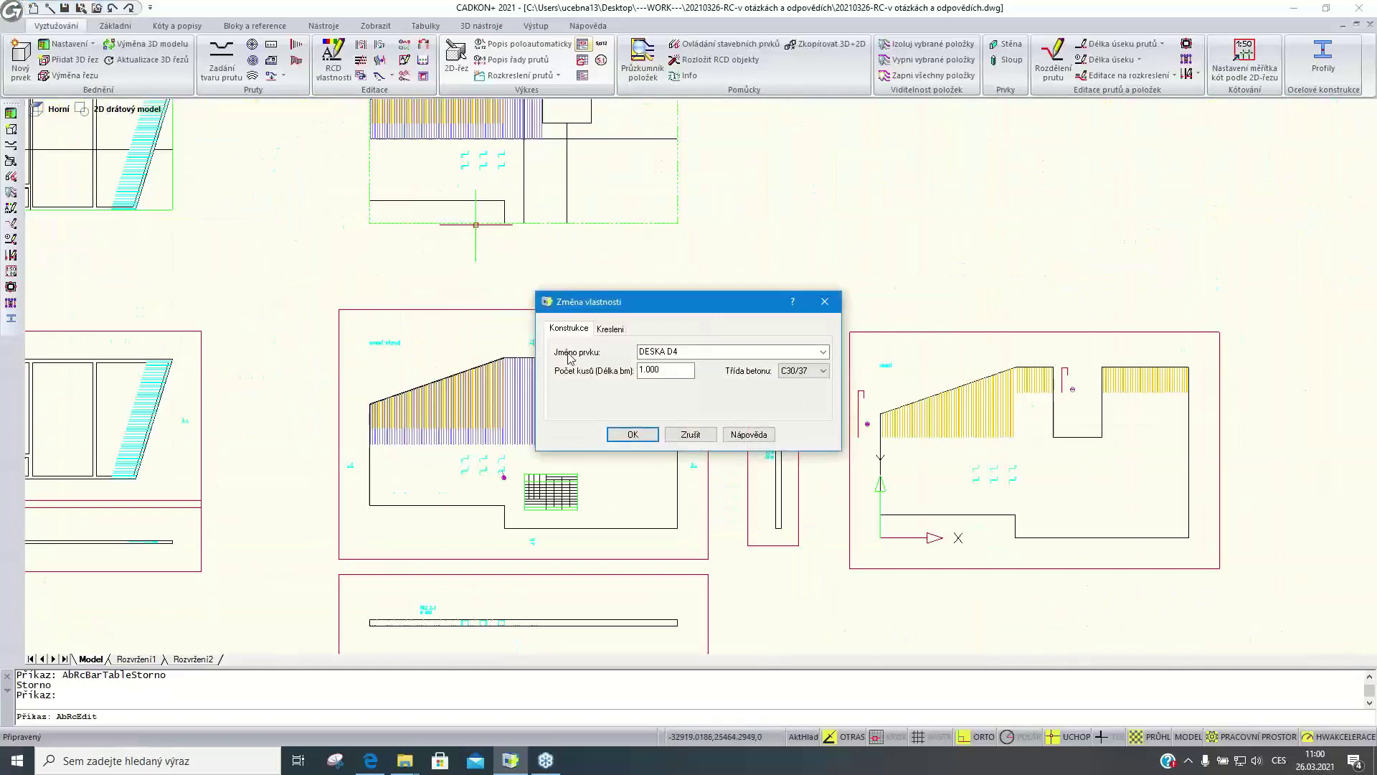
left_click(690, 434)
Edit the slab plan's reinforcement table so that it evaluates only the selected element DESKA D4
scroll(543, 495, "up", 6)
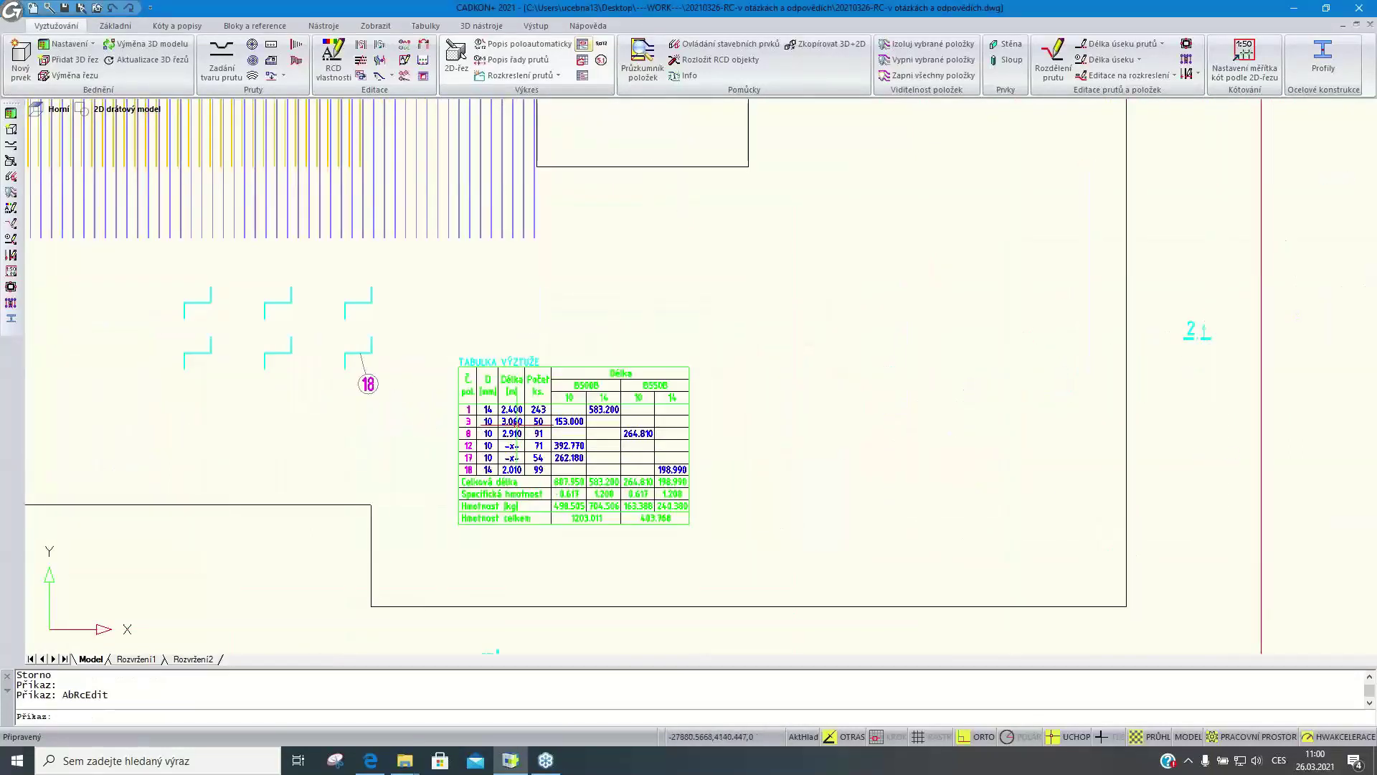
double_click(516, 424)
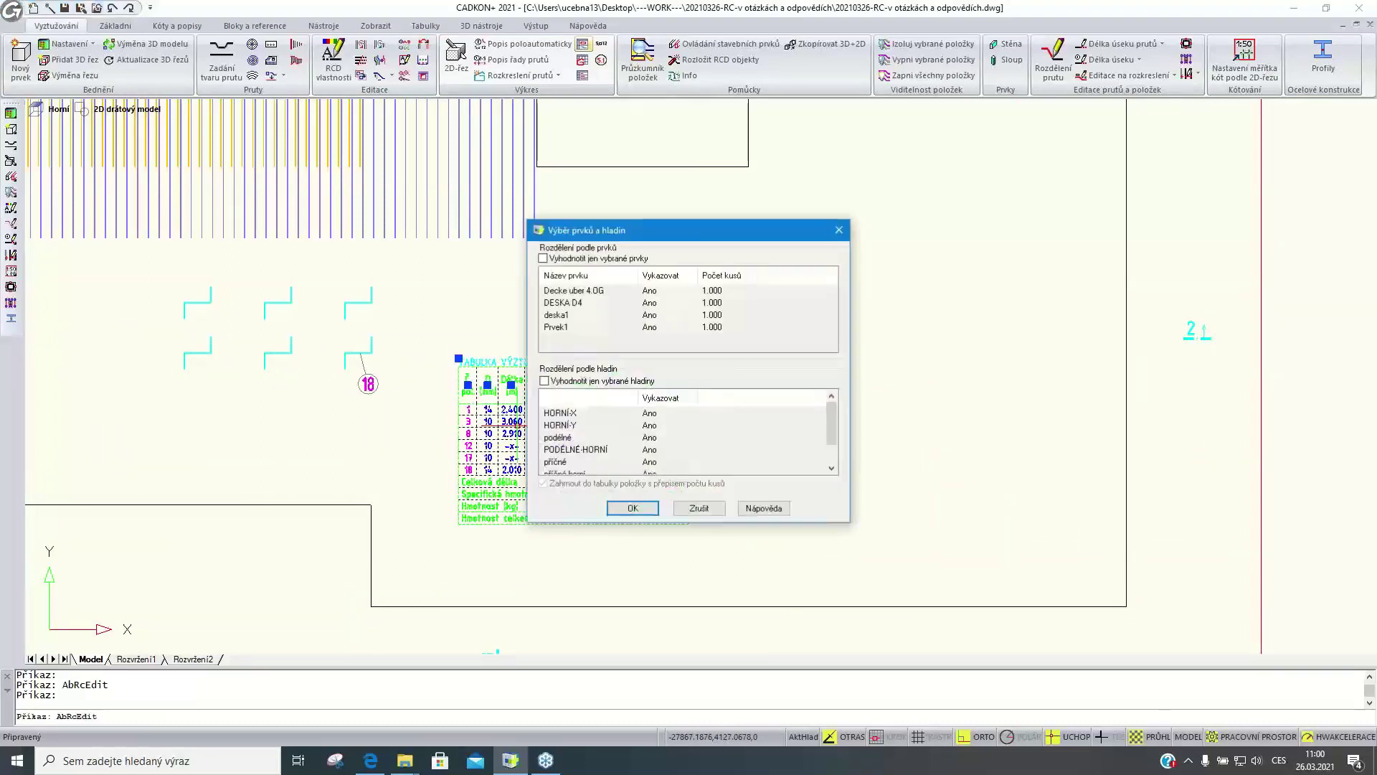
left_click(543, 258)
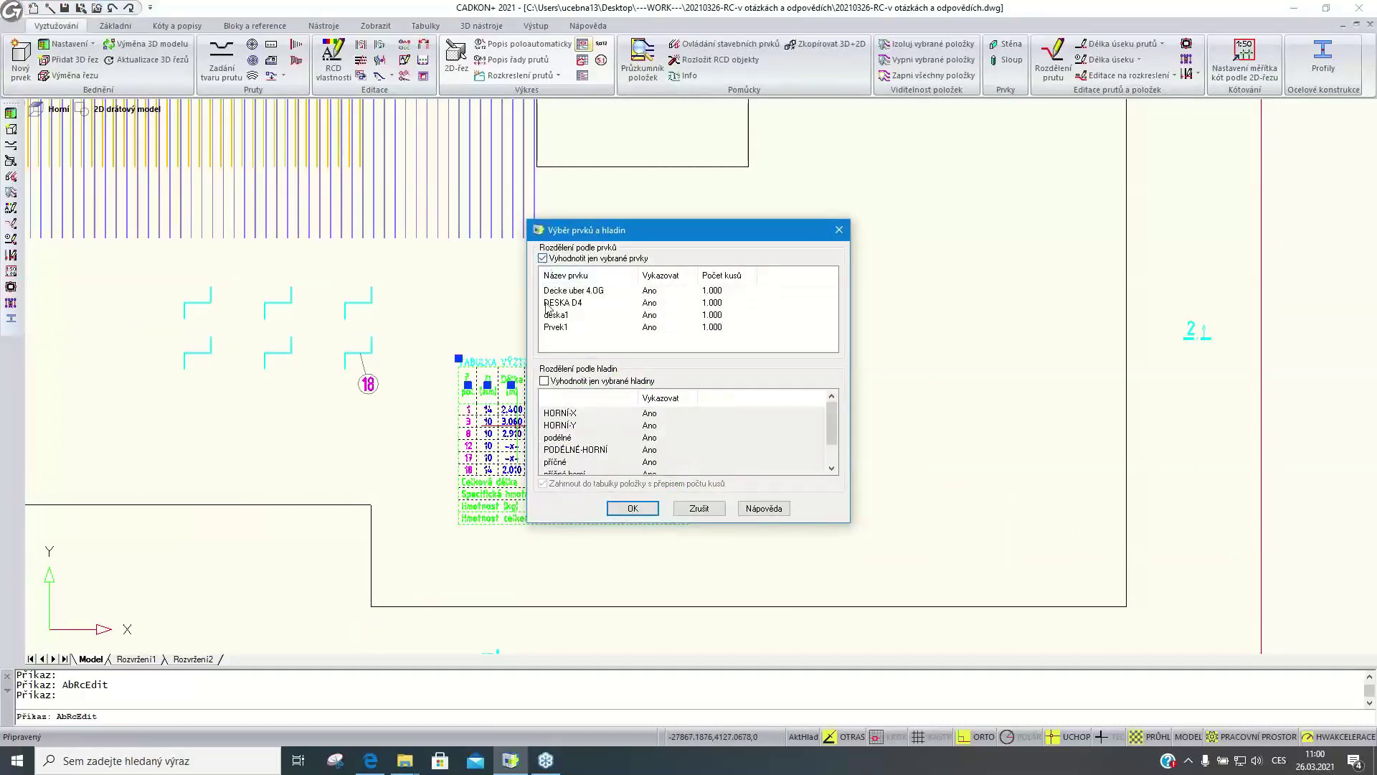
left_click(648, 290)
left_click(649, 315)
left_click(633, 507)
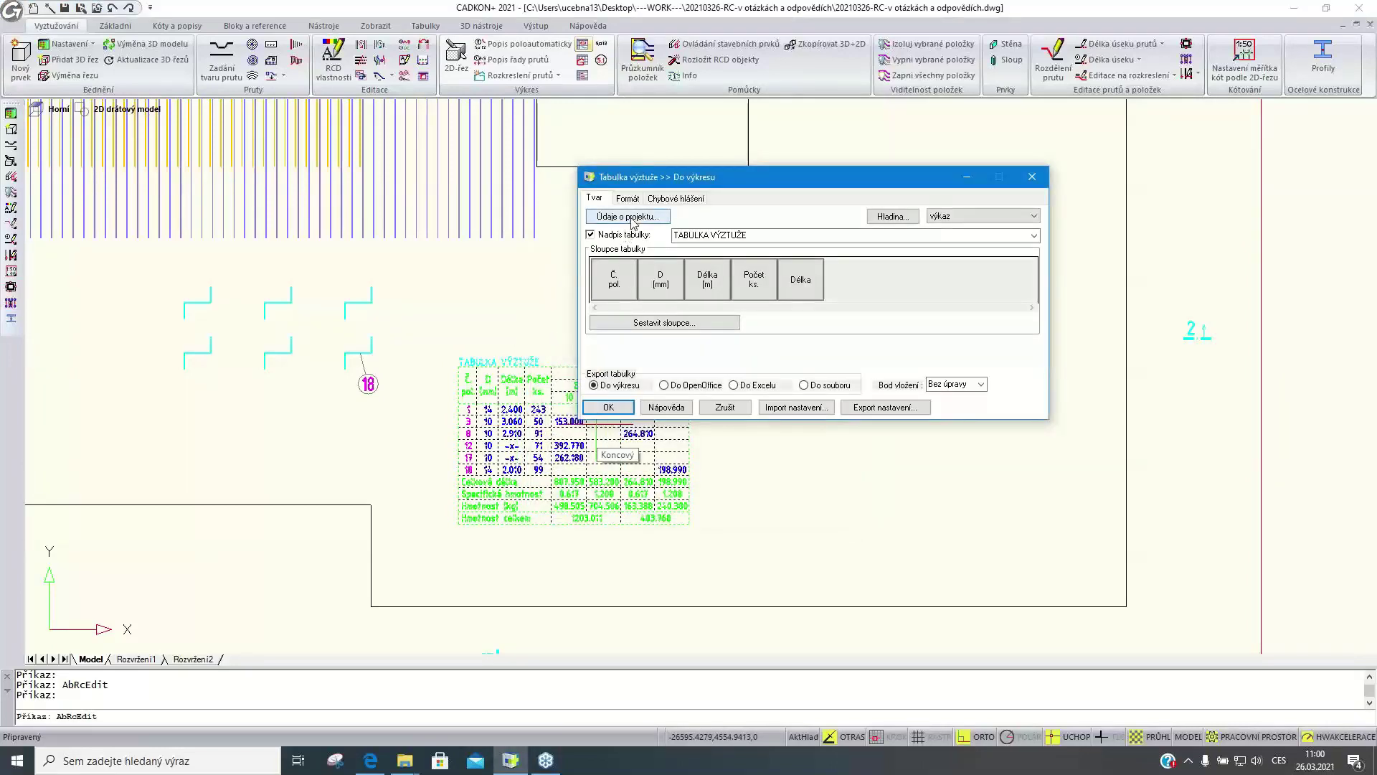
Add a documentation header with the PRVEK: parameter to the slab plan's reinforcement table, apply it and inspect the header
left_click(651, 213)
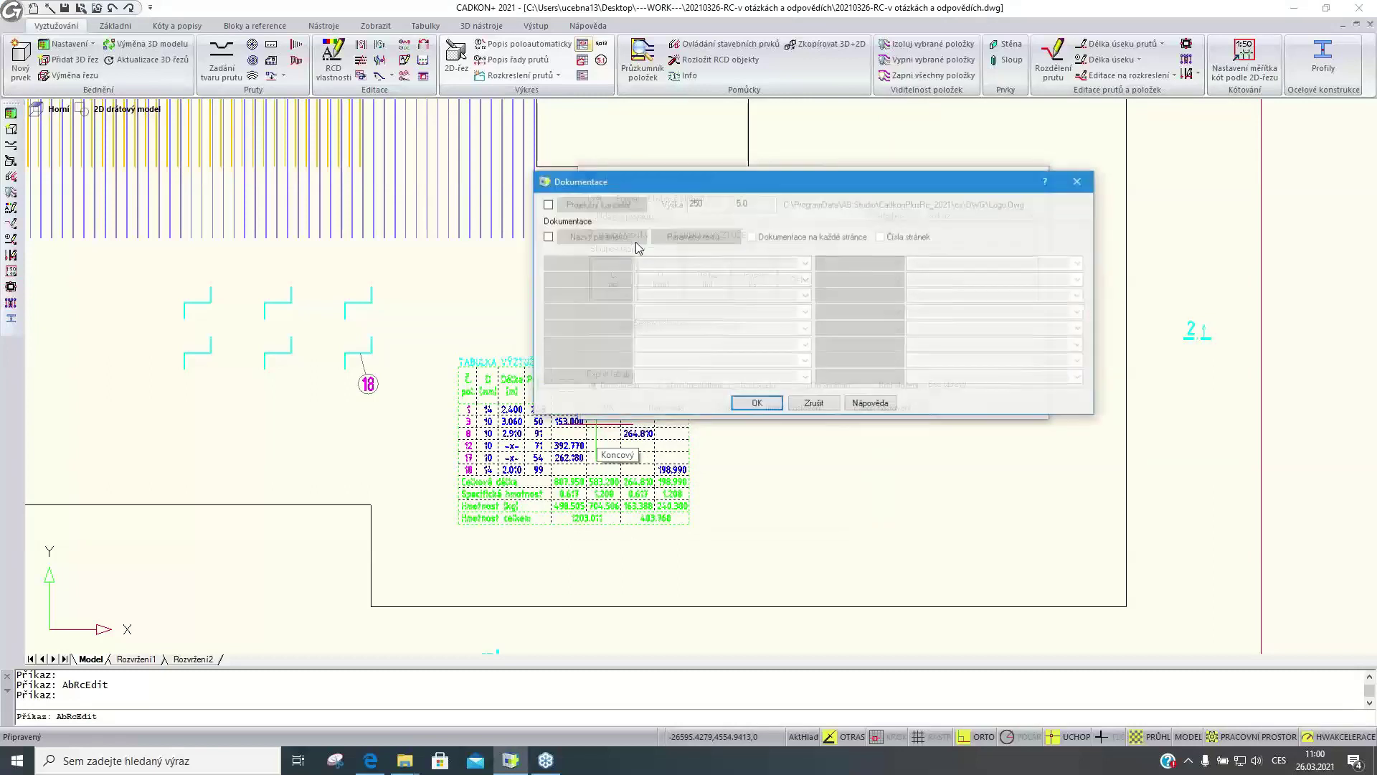
left_click(547, 237)
left_click(599, 260)
left_click(591, 281)
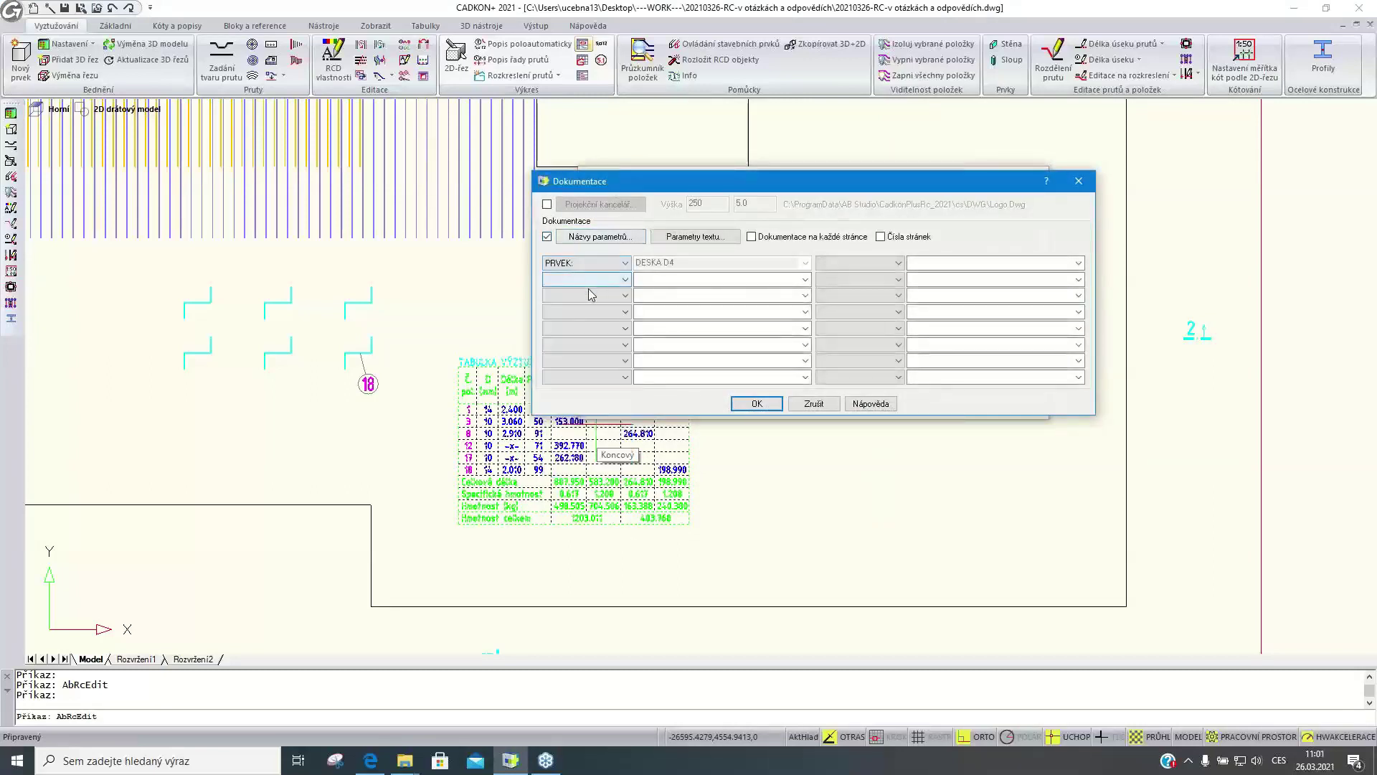
left_click(751, 404)
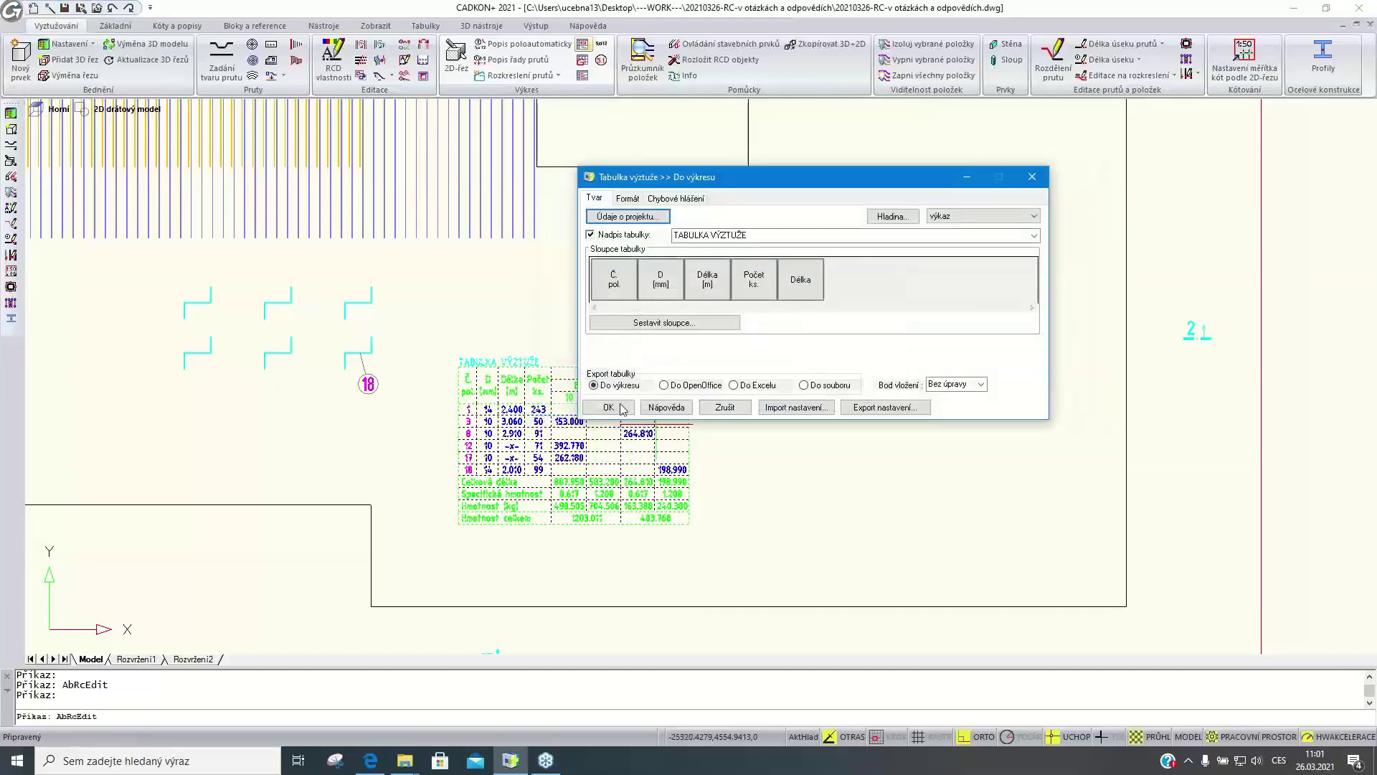
left_click(717, 414)
scroll(498, 368, "up", 3)
scroll(455, 363, "up", 3)
scroll(574, 340, "up", 1)
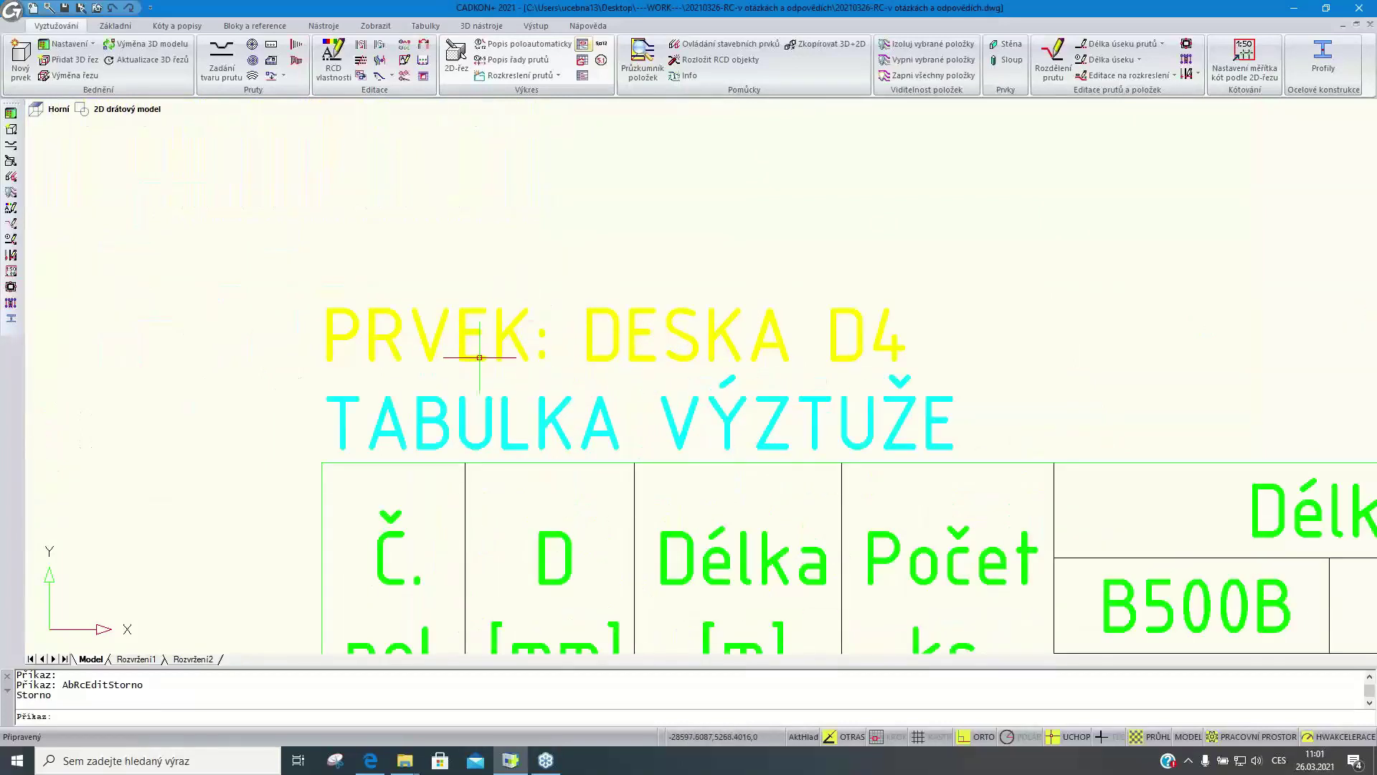
Open the bar shape table below the slab views for editing and bring up its project data documentation settings
scroll(480, 357, "down", 8)
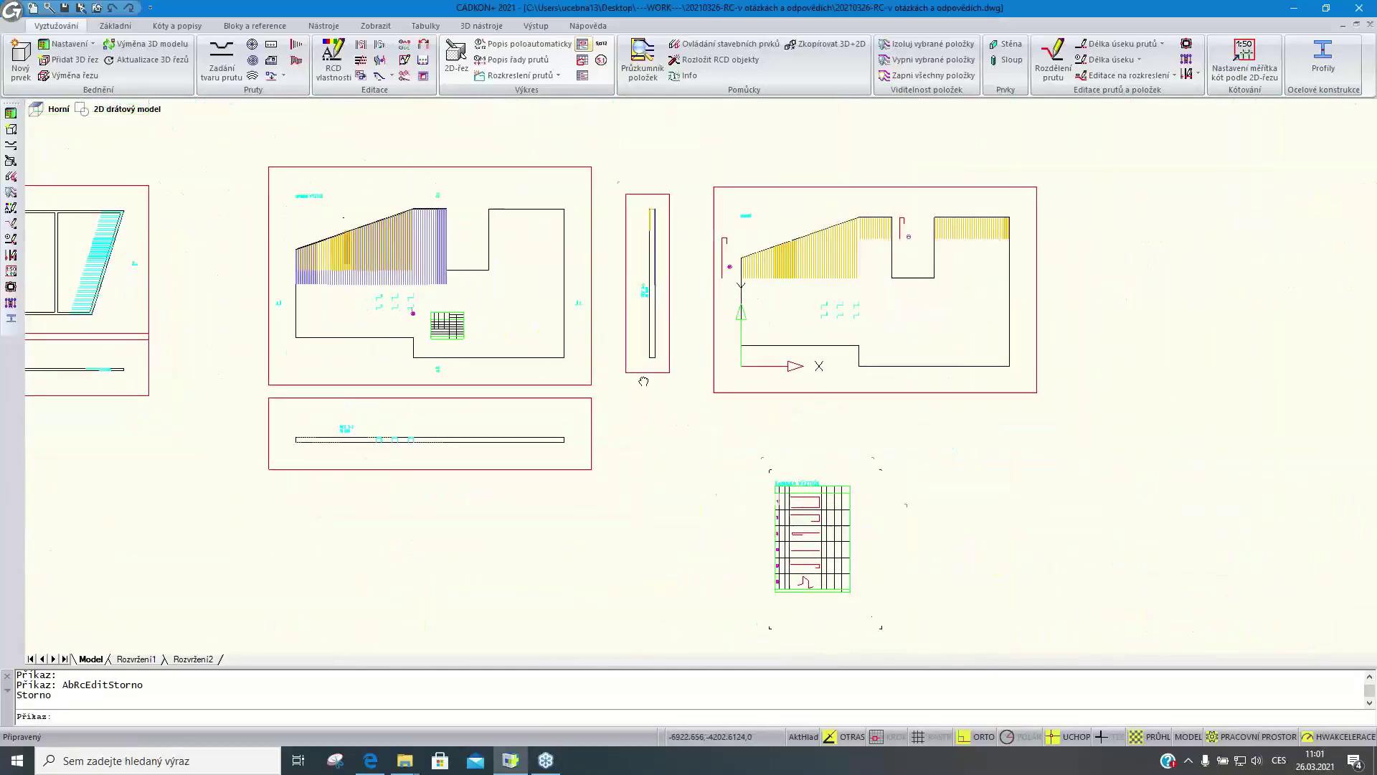
middle_click_drag(667, 367, 555, 305)
scroll(695, 404, "up", 3)
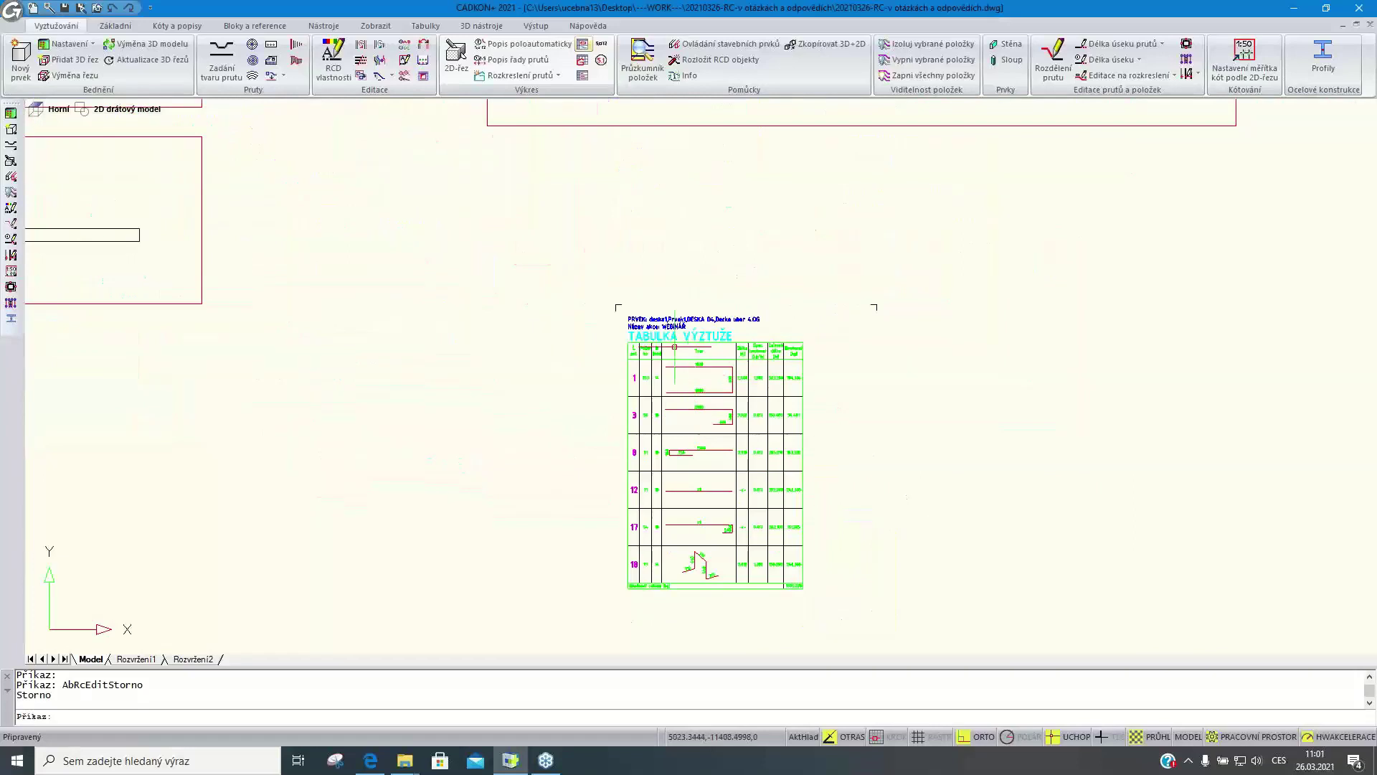
scroll(671, 346, "up", 3)
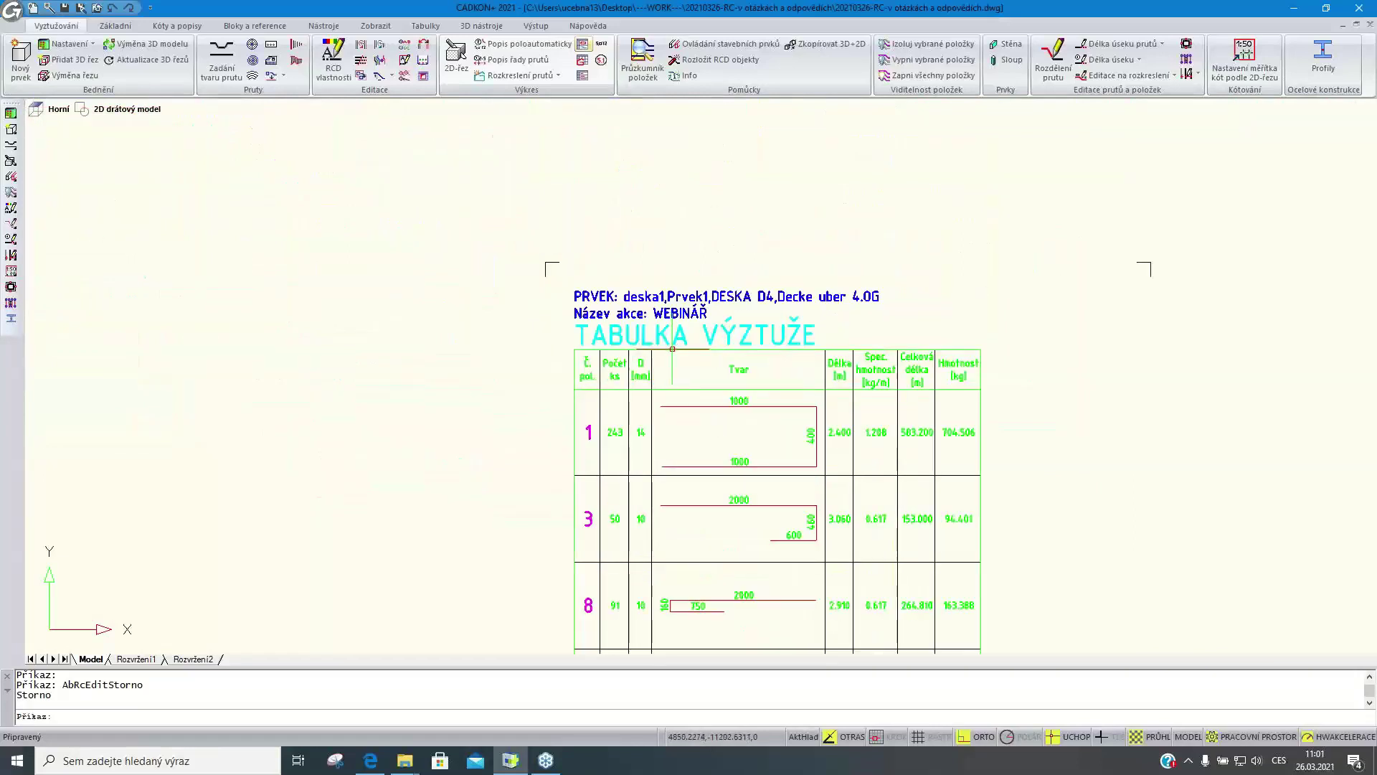
scroll(567, 290, "down", 3)
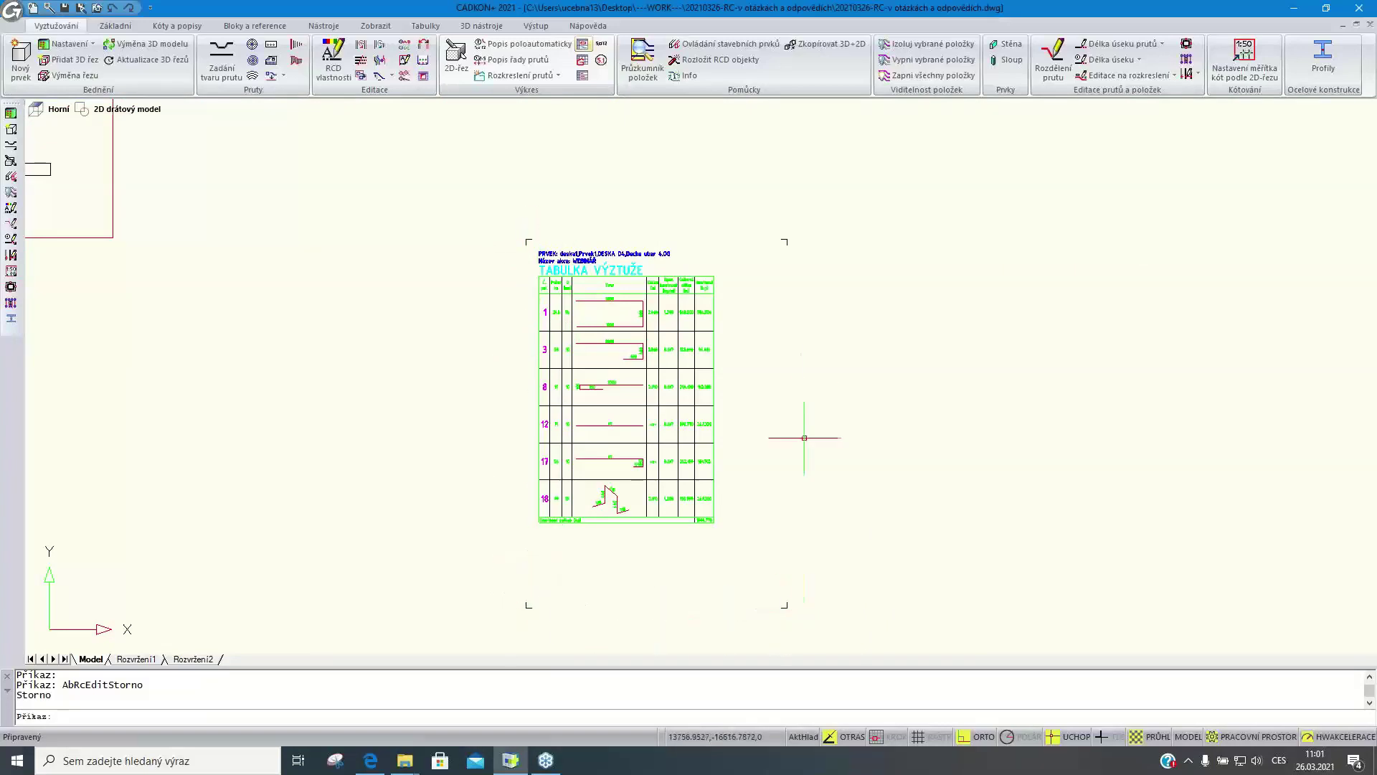
left_click(600, 257)
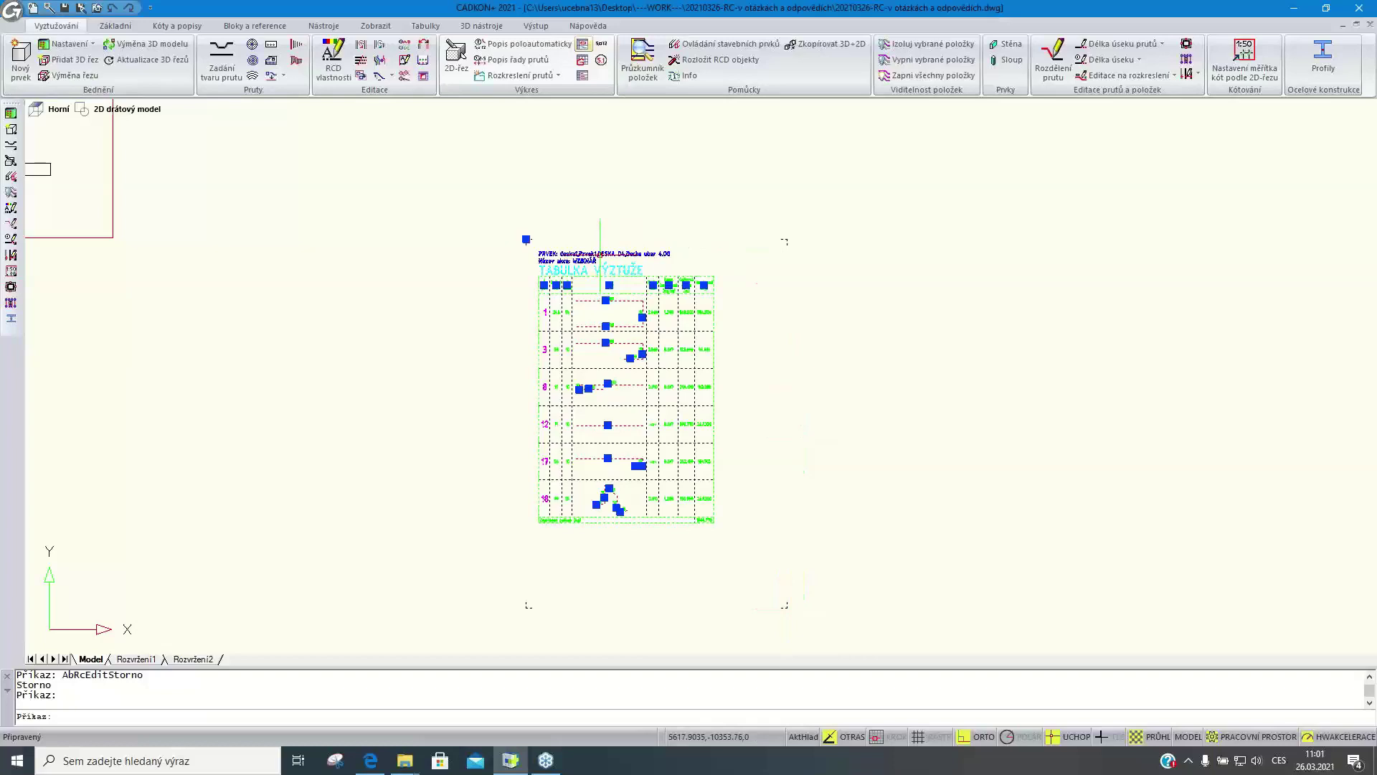
double_click(600, 256)
left_click(626, 506)
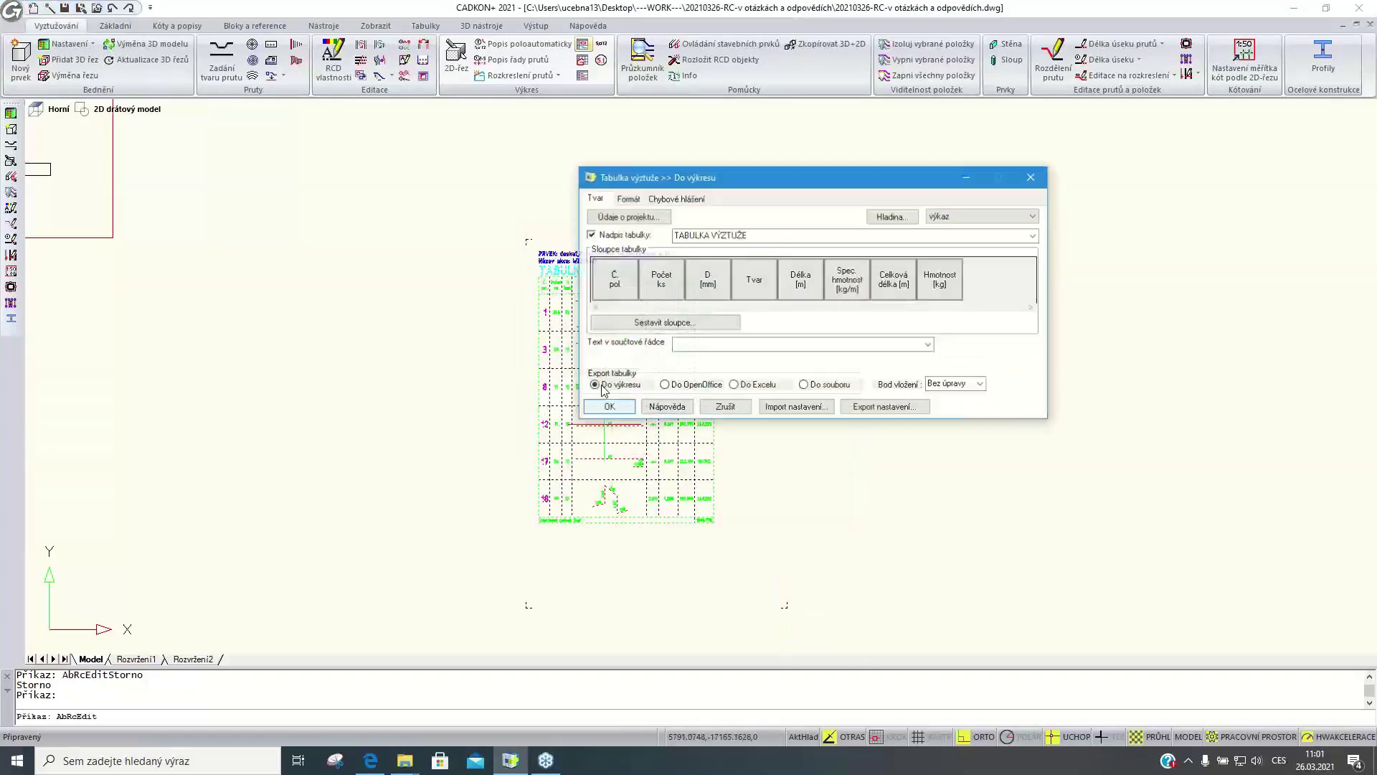
left_click(631, 200)
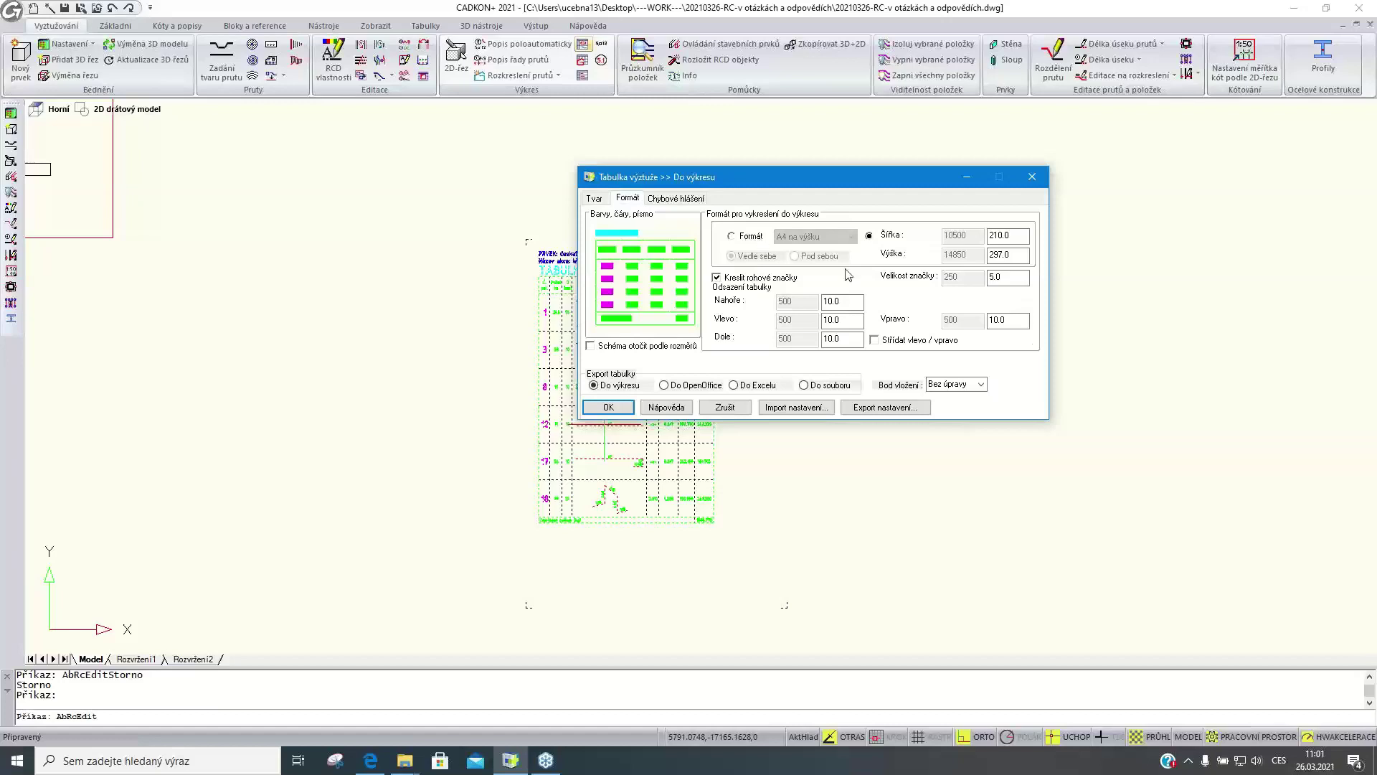
left_click(598, 200)
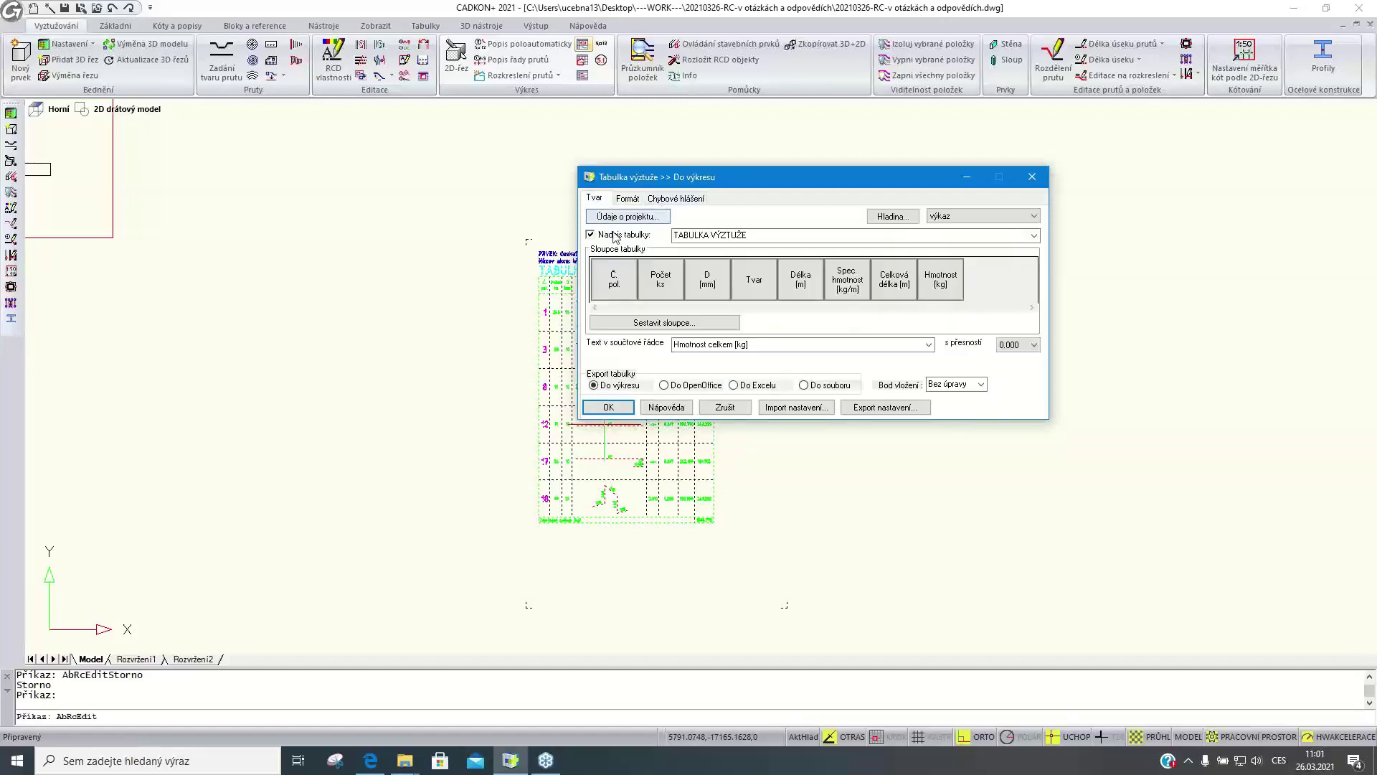
left_click(661, 218)
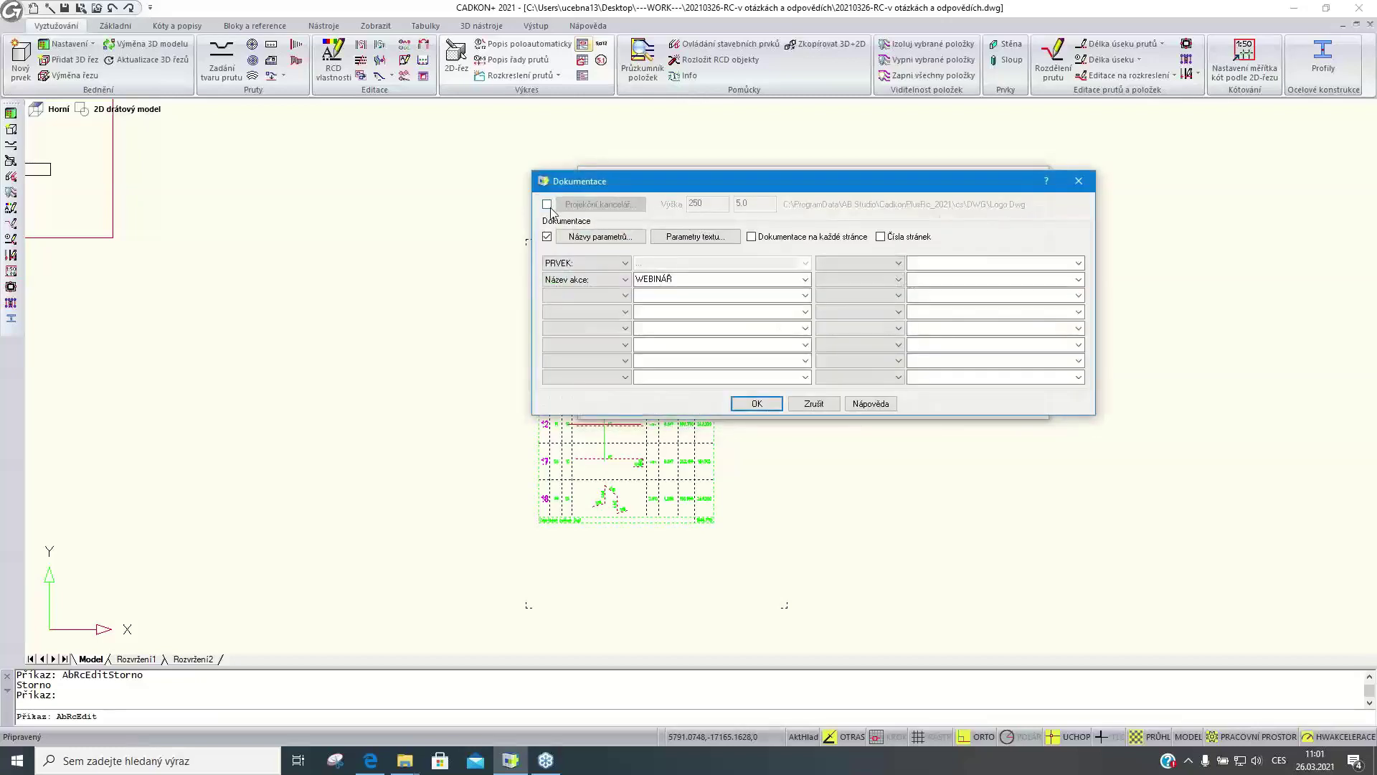
Enable the design office logo in the bar shape table's documentation header and use GraitecLogo.dwg as its file
left_click(547, 205)
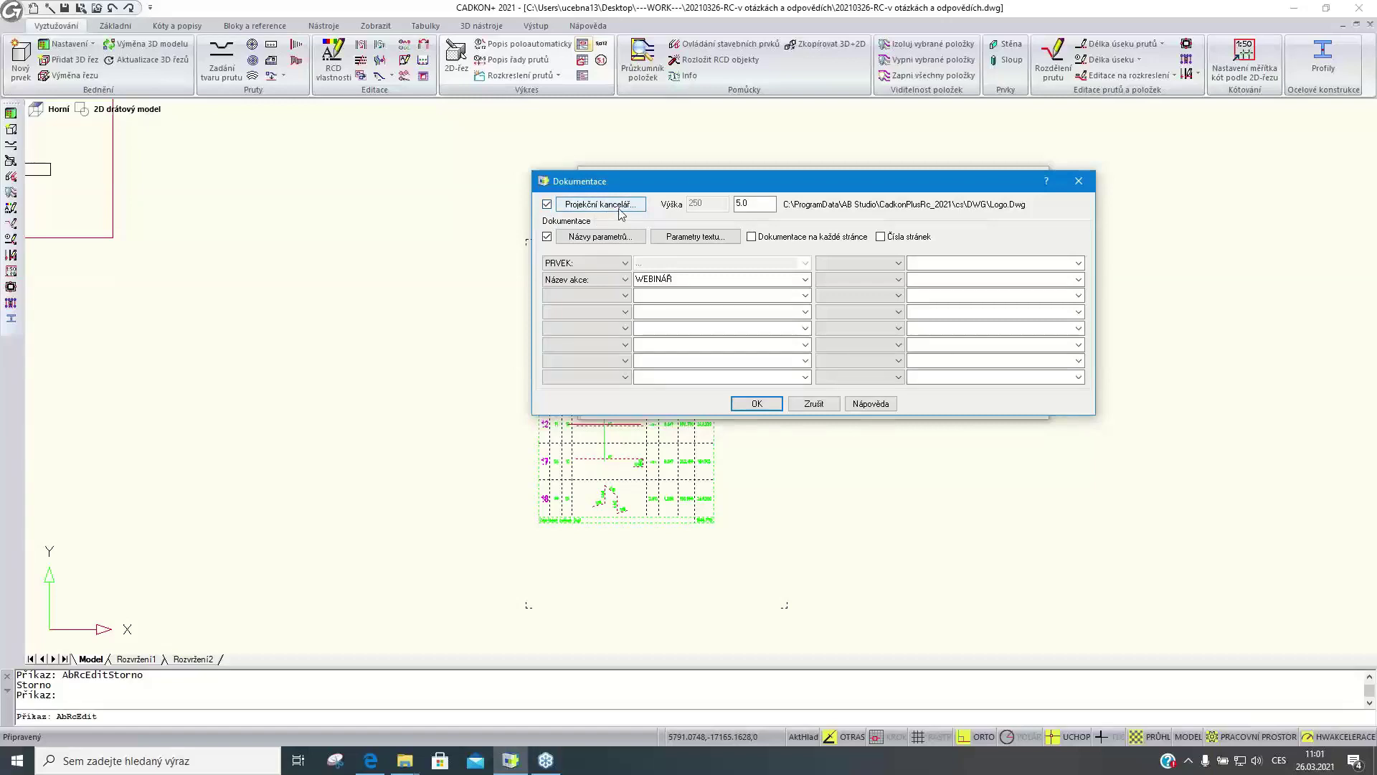
left_click(620, 208)
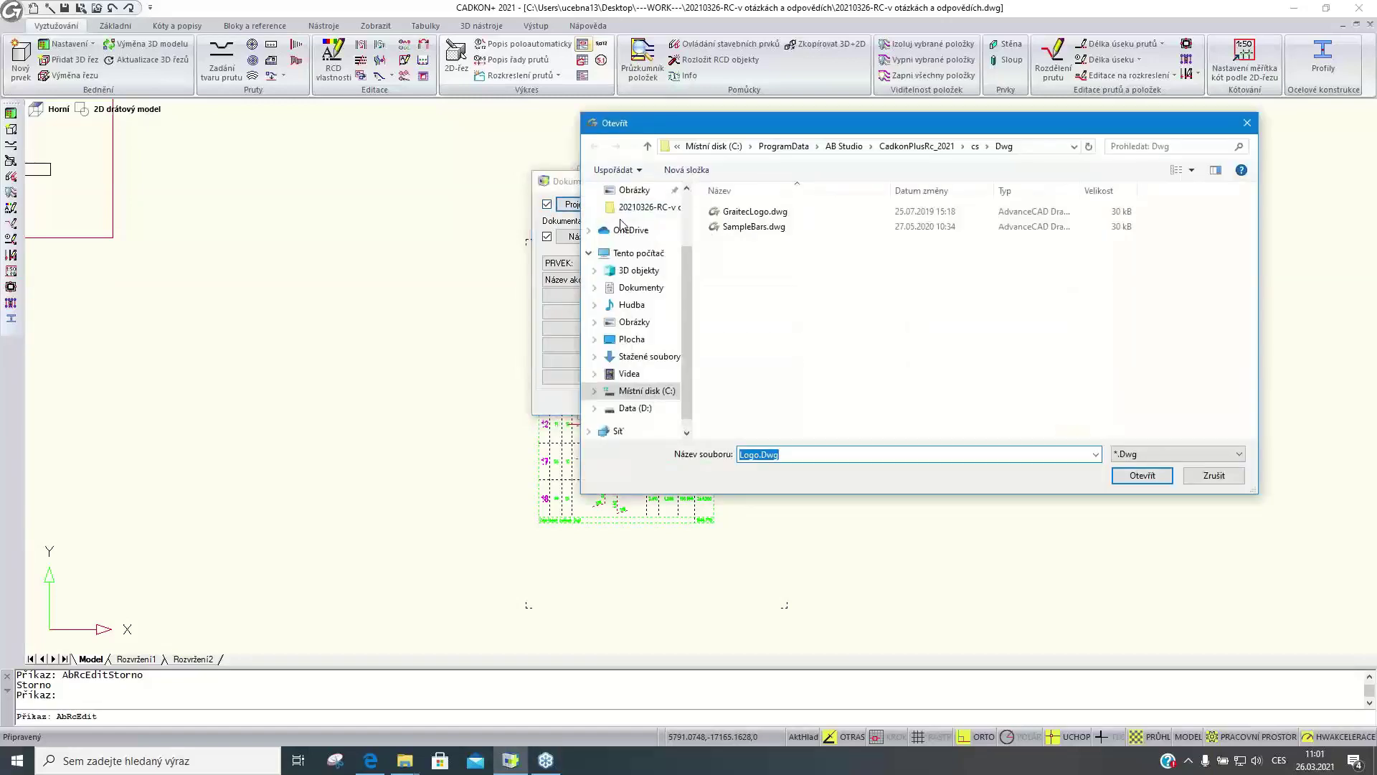
left_click(753, 211)
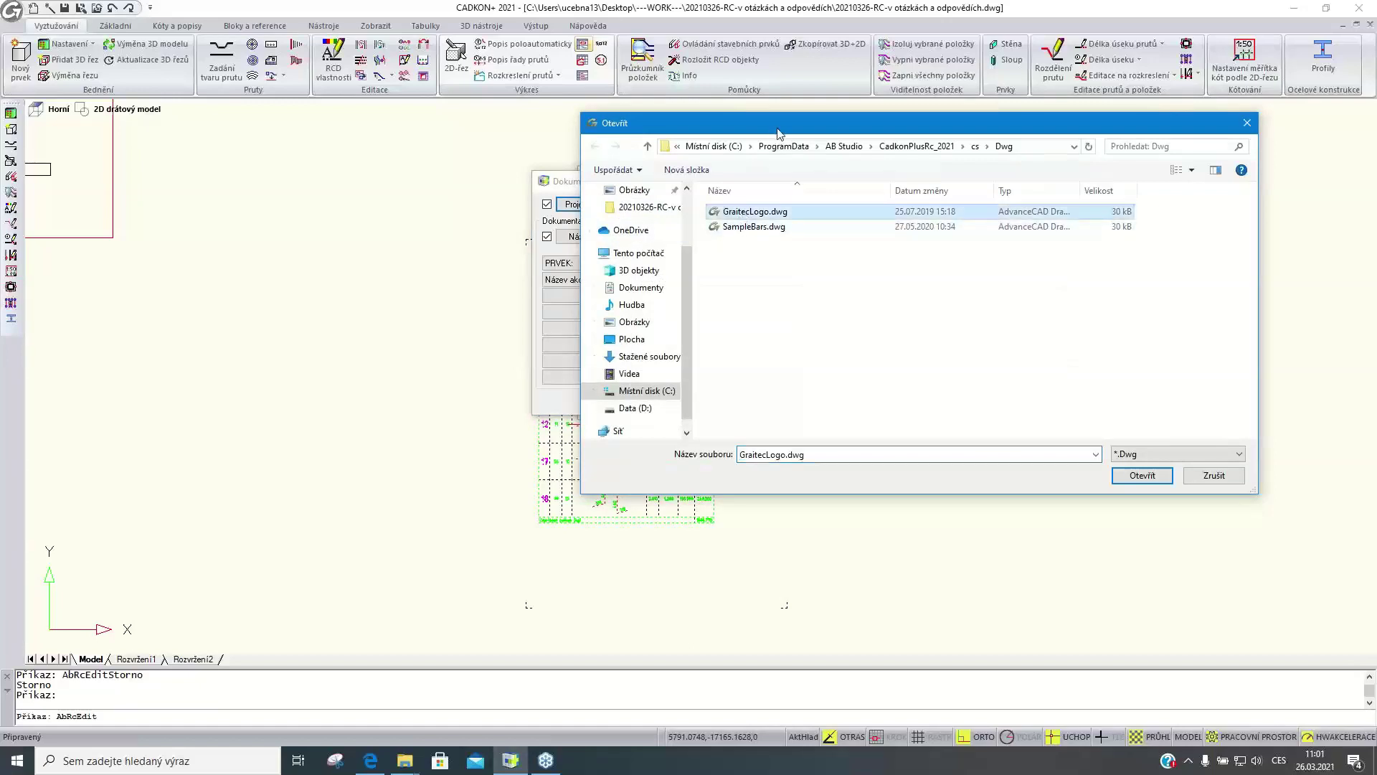
left_click_drag(781, 133, 653, 130)
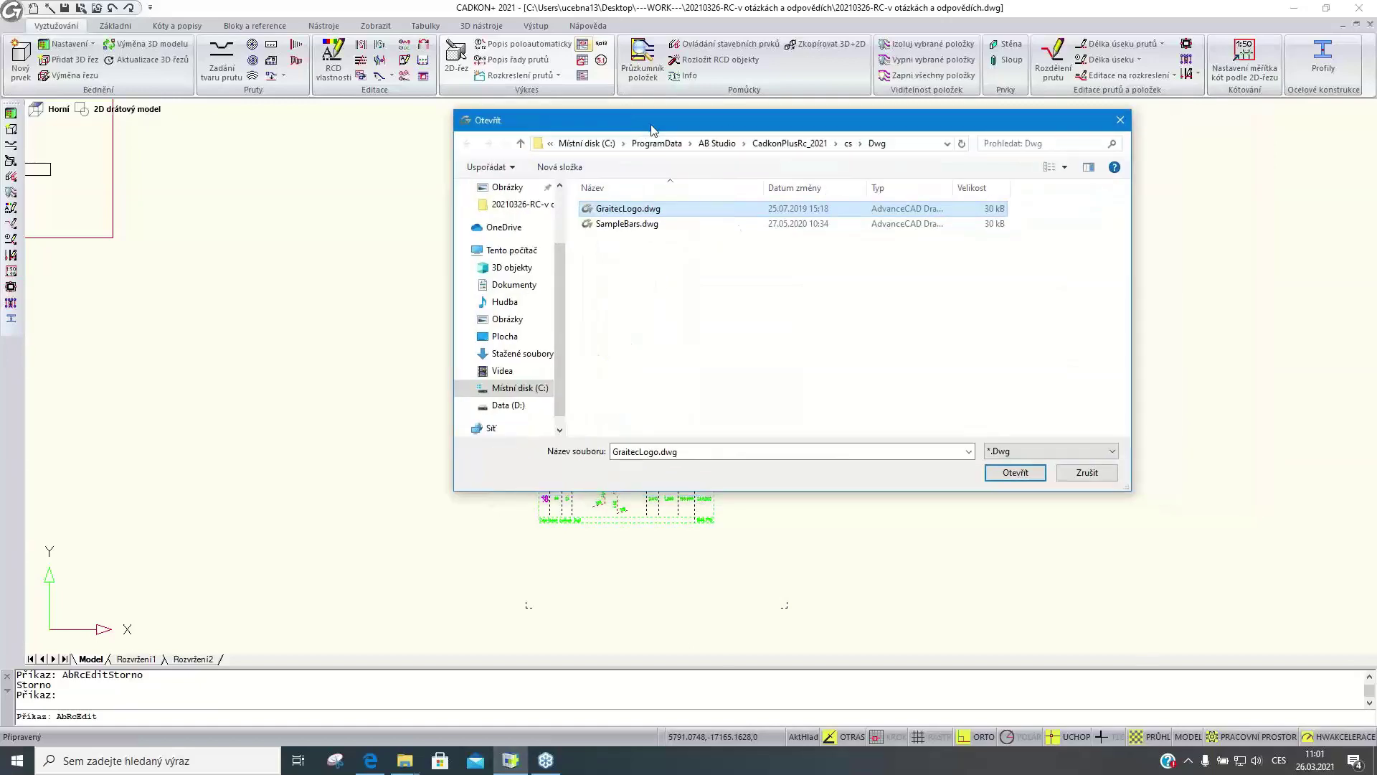
left_click(1013, 474)
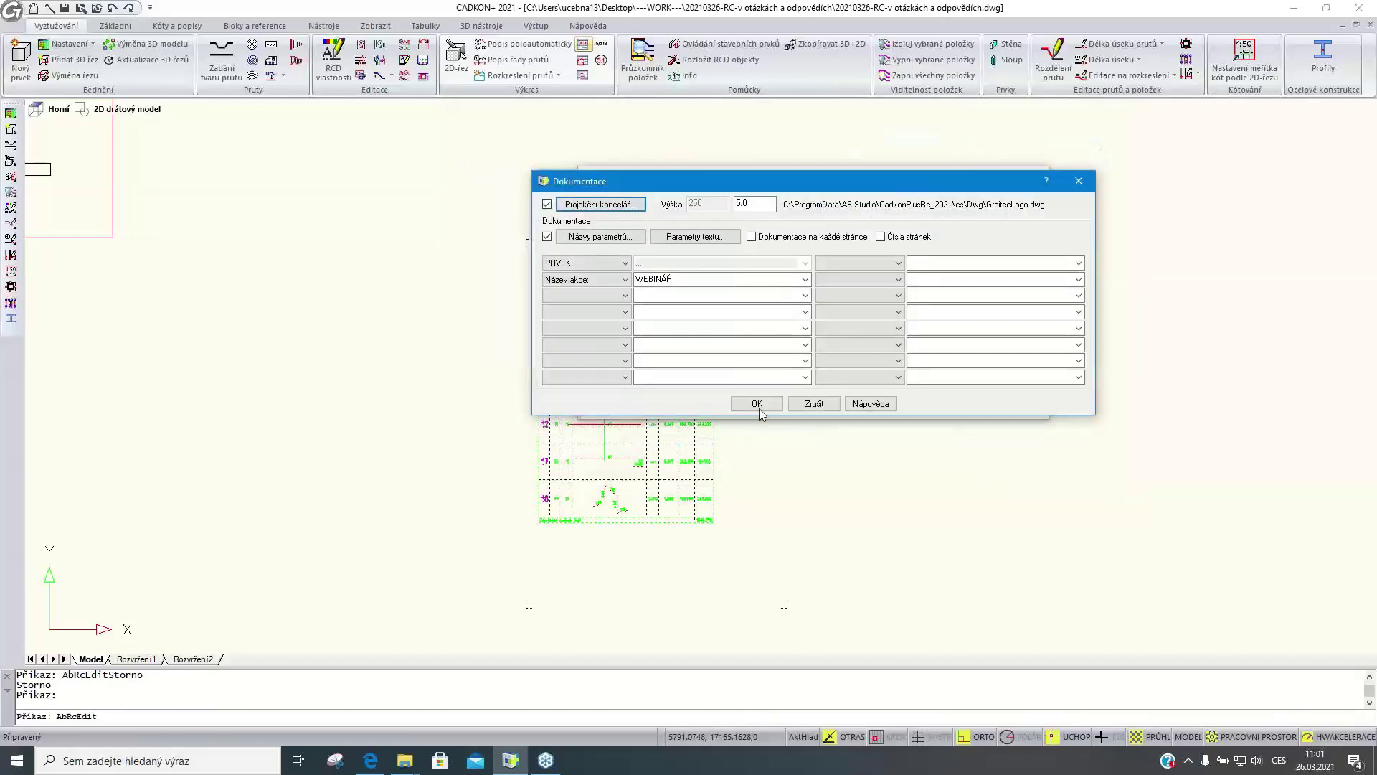
left_click(754, 405)
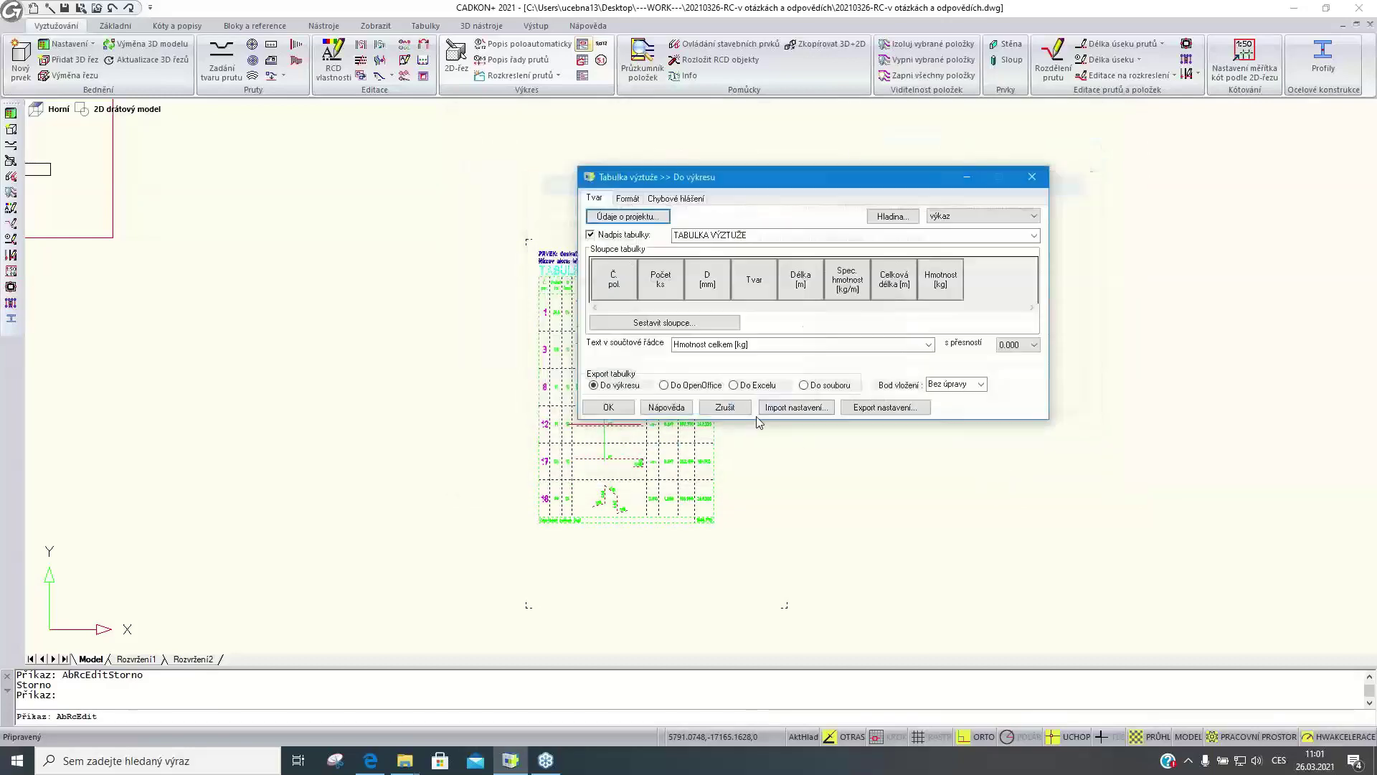
Set the header logo's height to 15, apply the change to the bar shape table and inspect its header
left_click(634, 218)
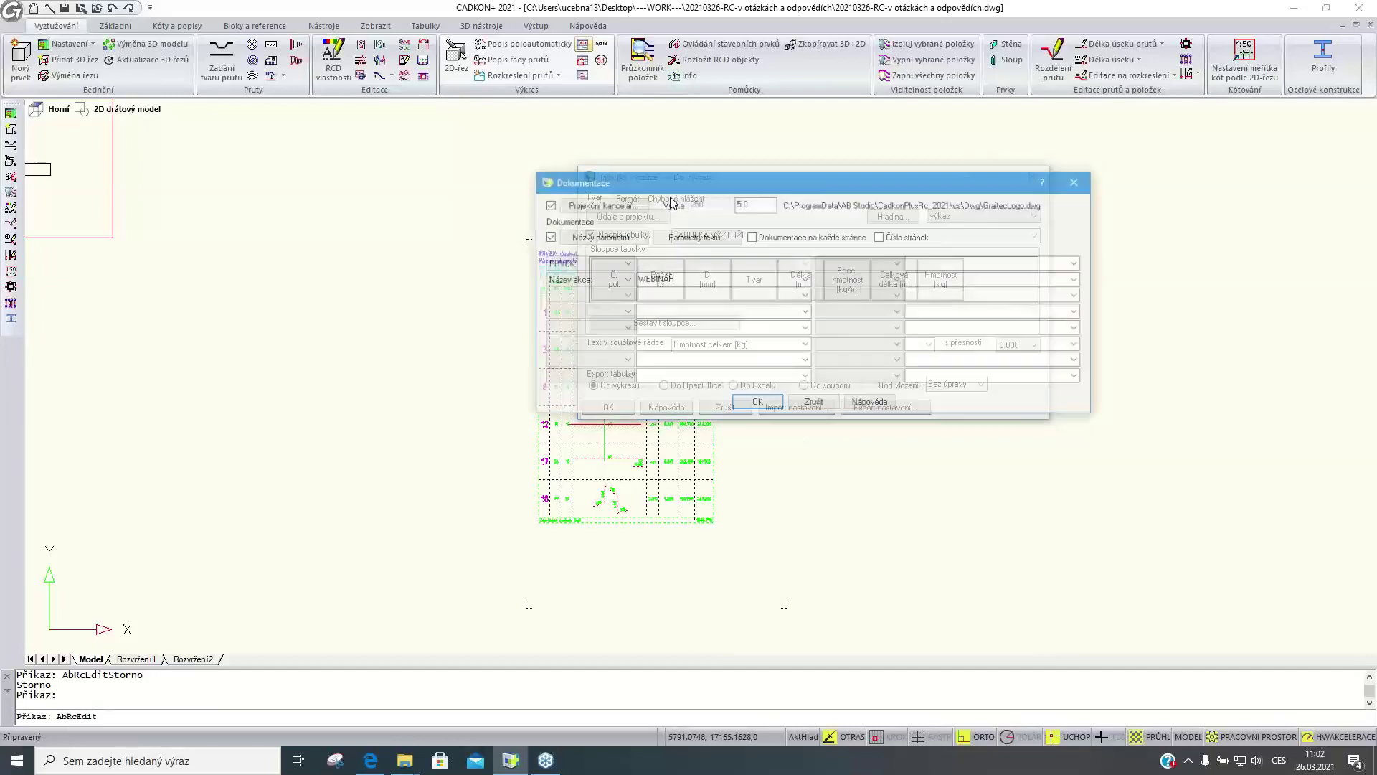
key("Tab")
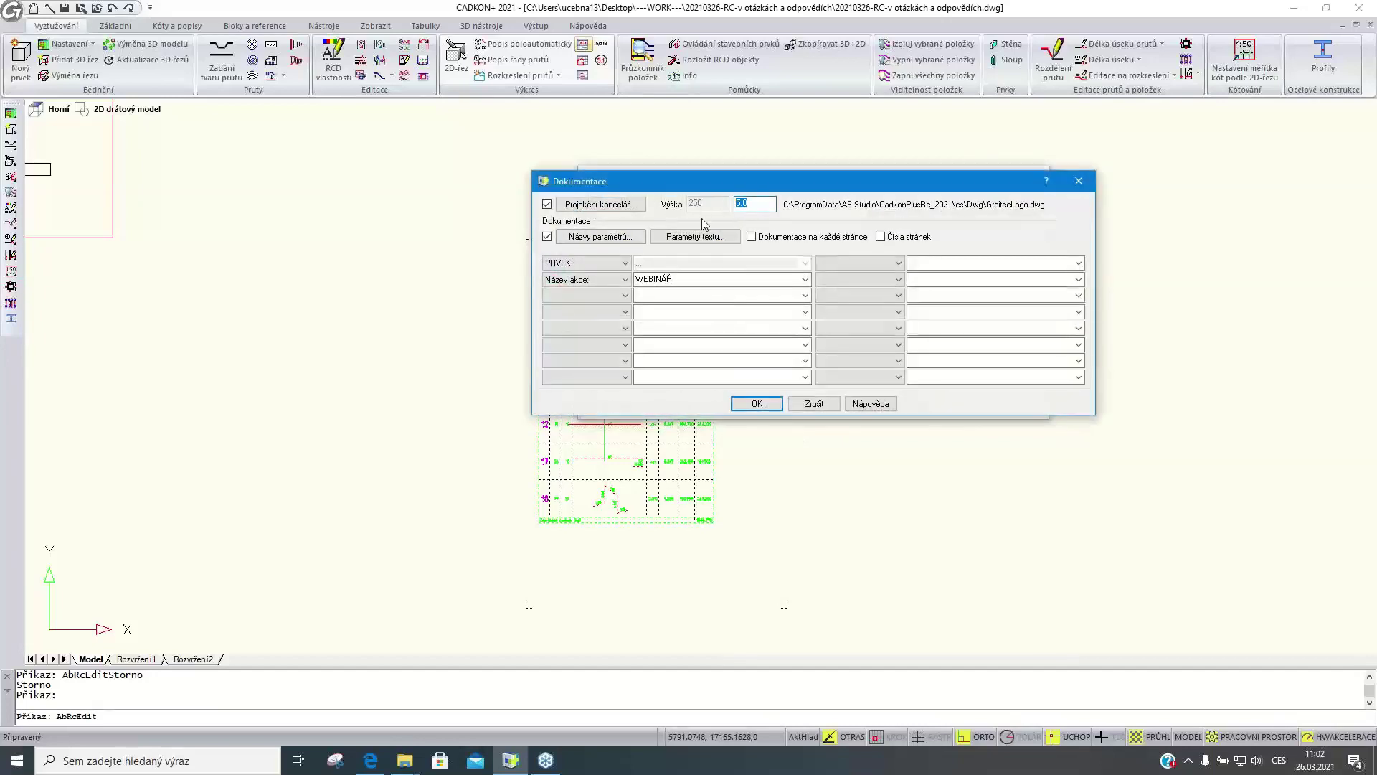
type("15")
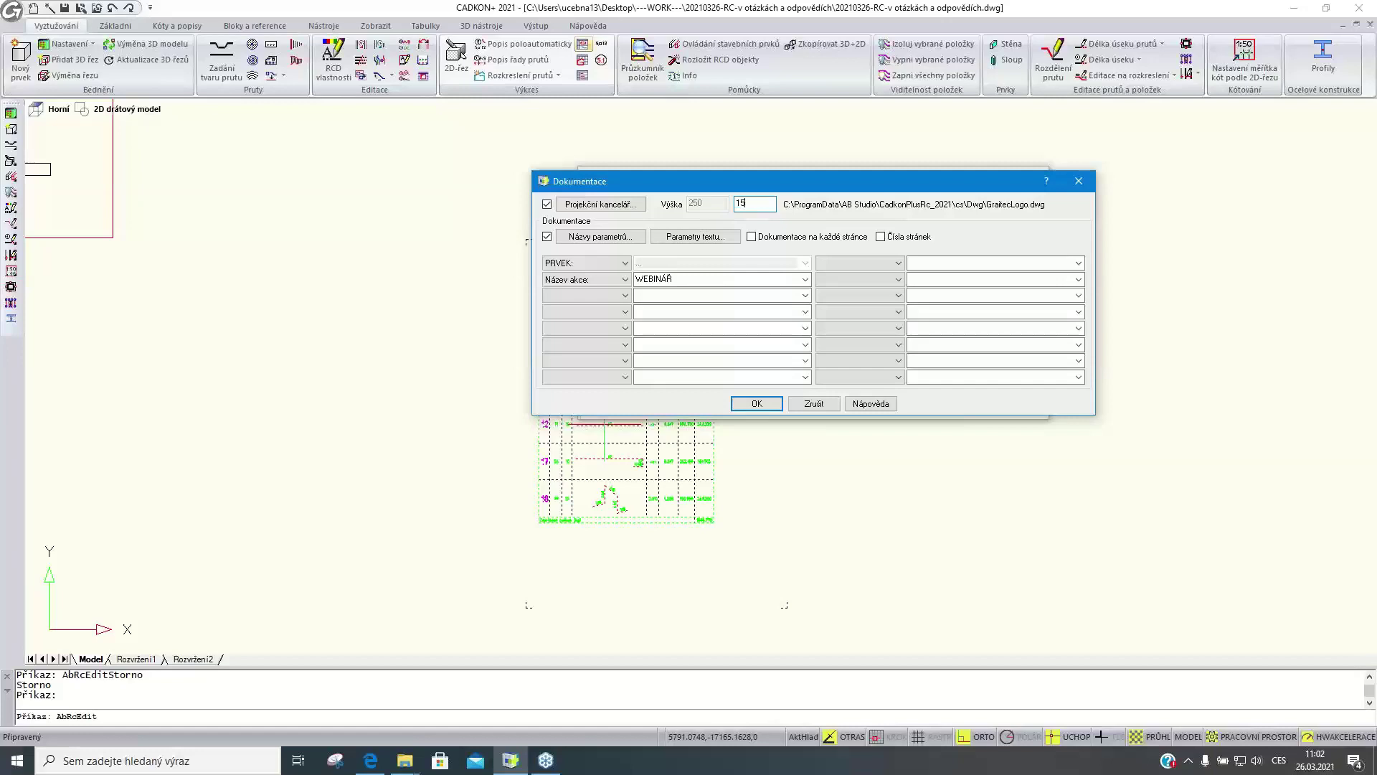
left_click(756, 403)
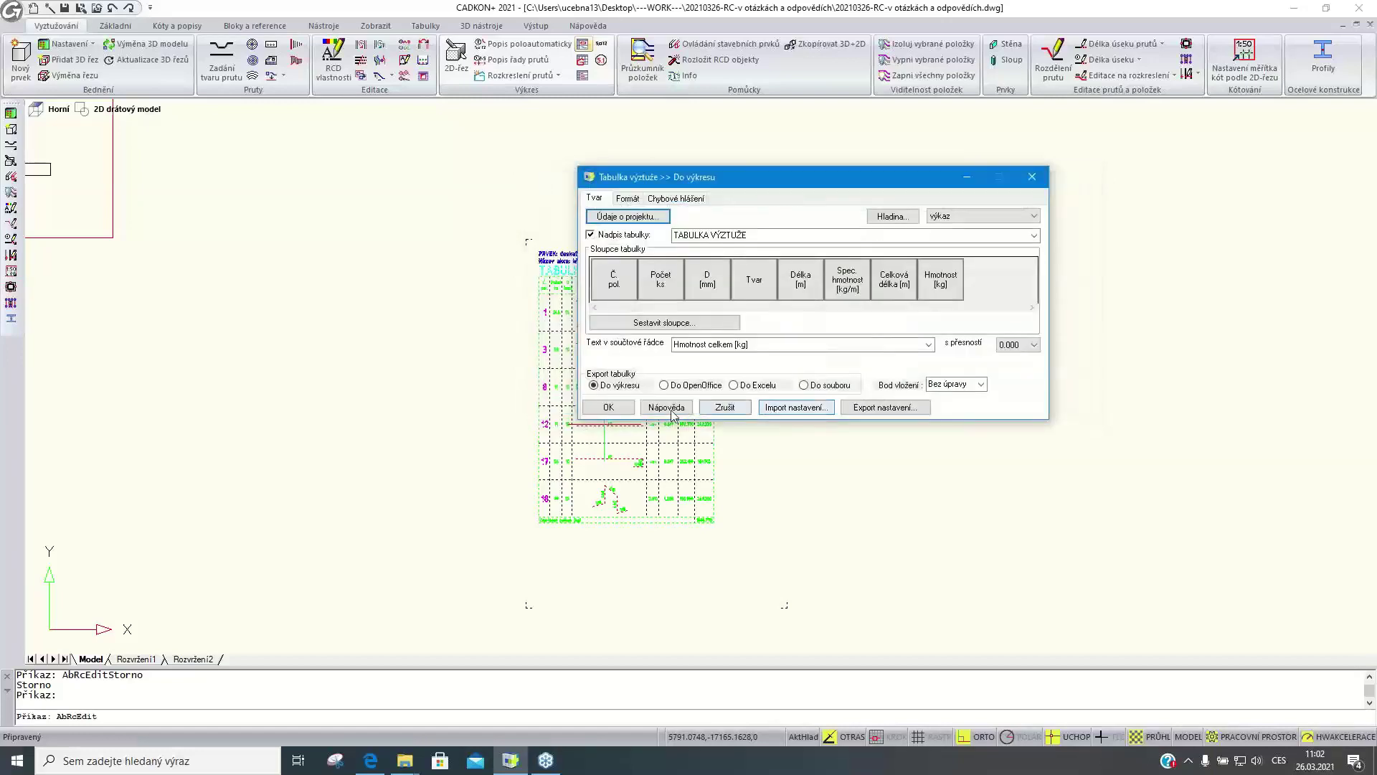
left_click(608, 407)
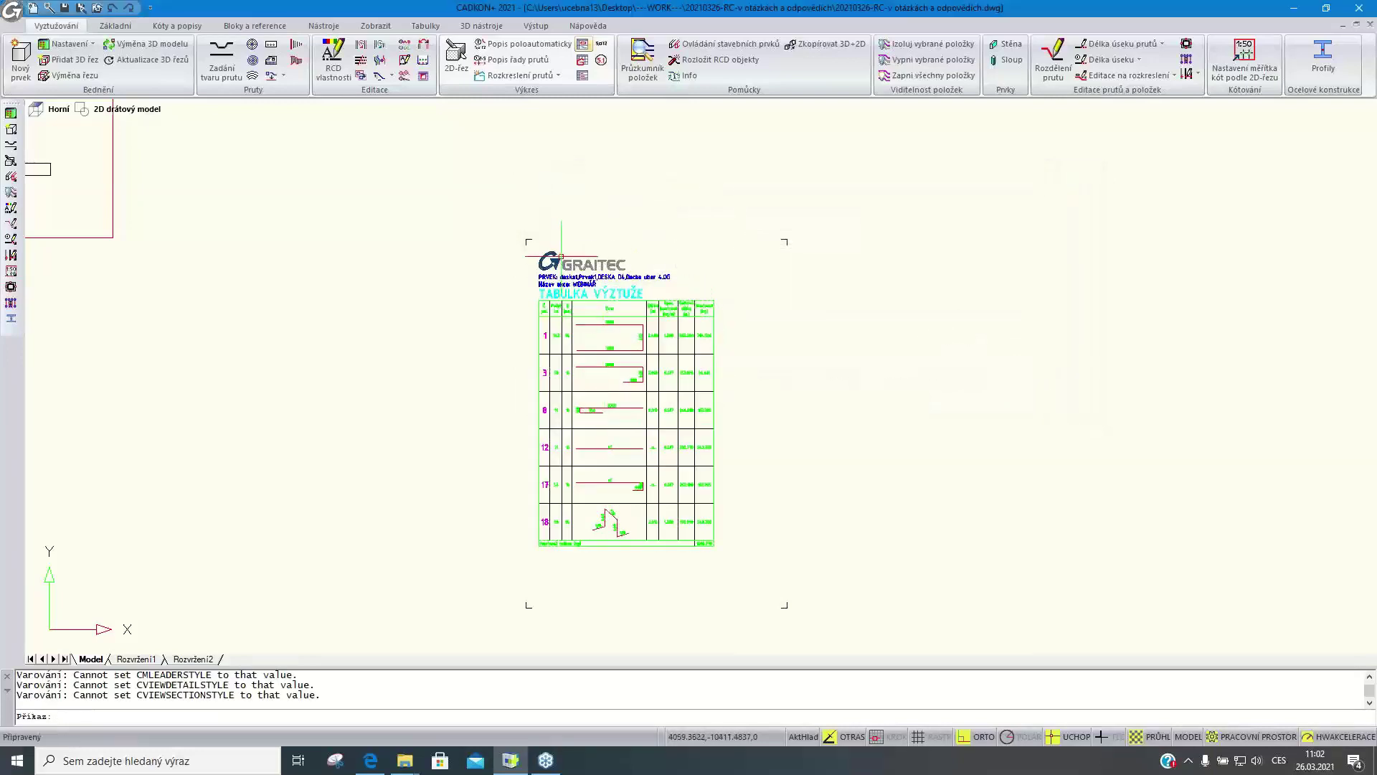
scroll(803, 326, "up", 3)
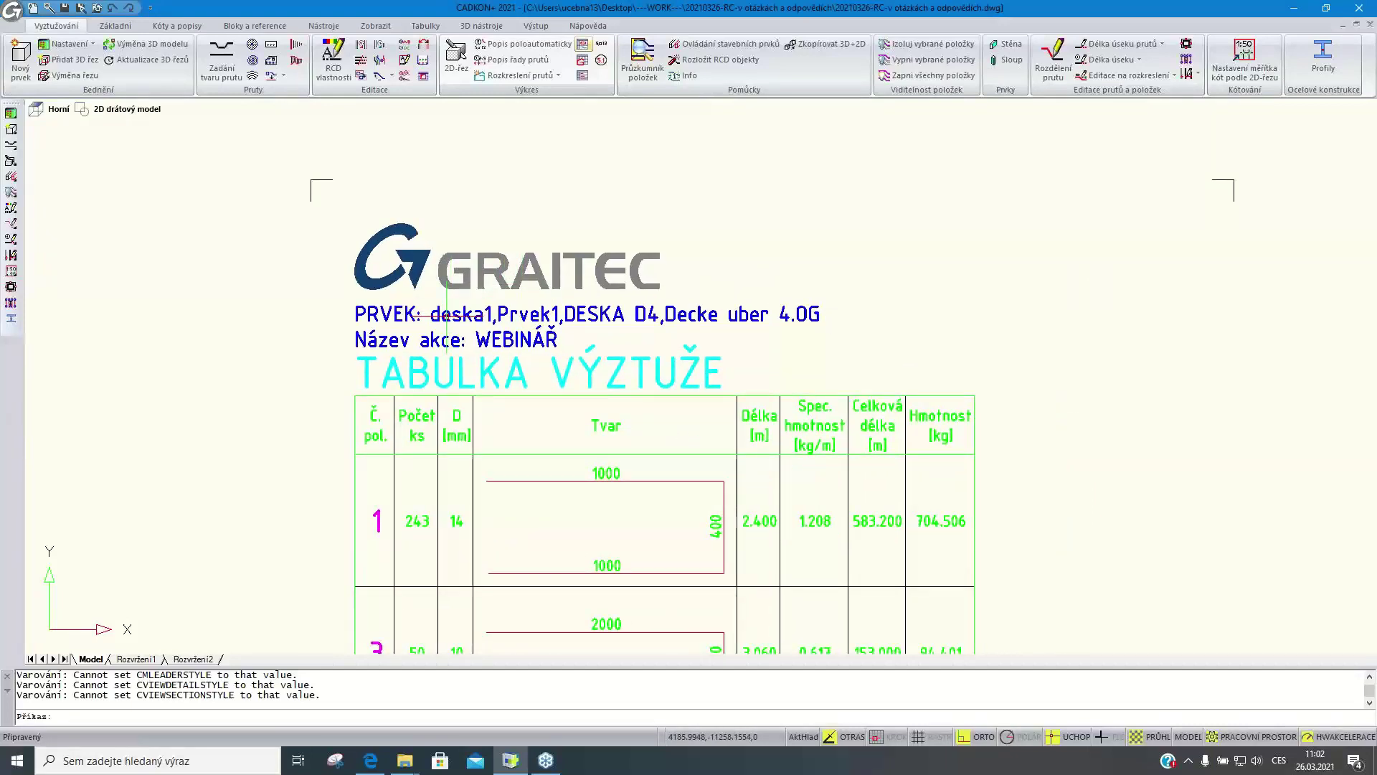
Switch to the presentation in the browser to check the list of topics and return to the CADKON+ drawing
mouse_move(373, 762)
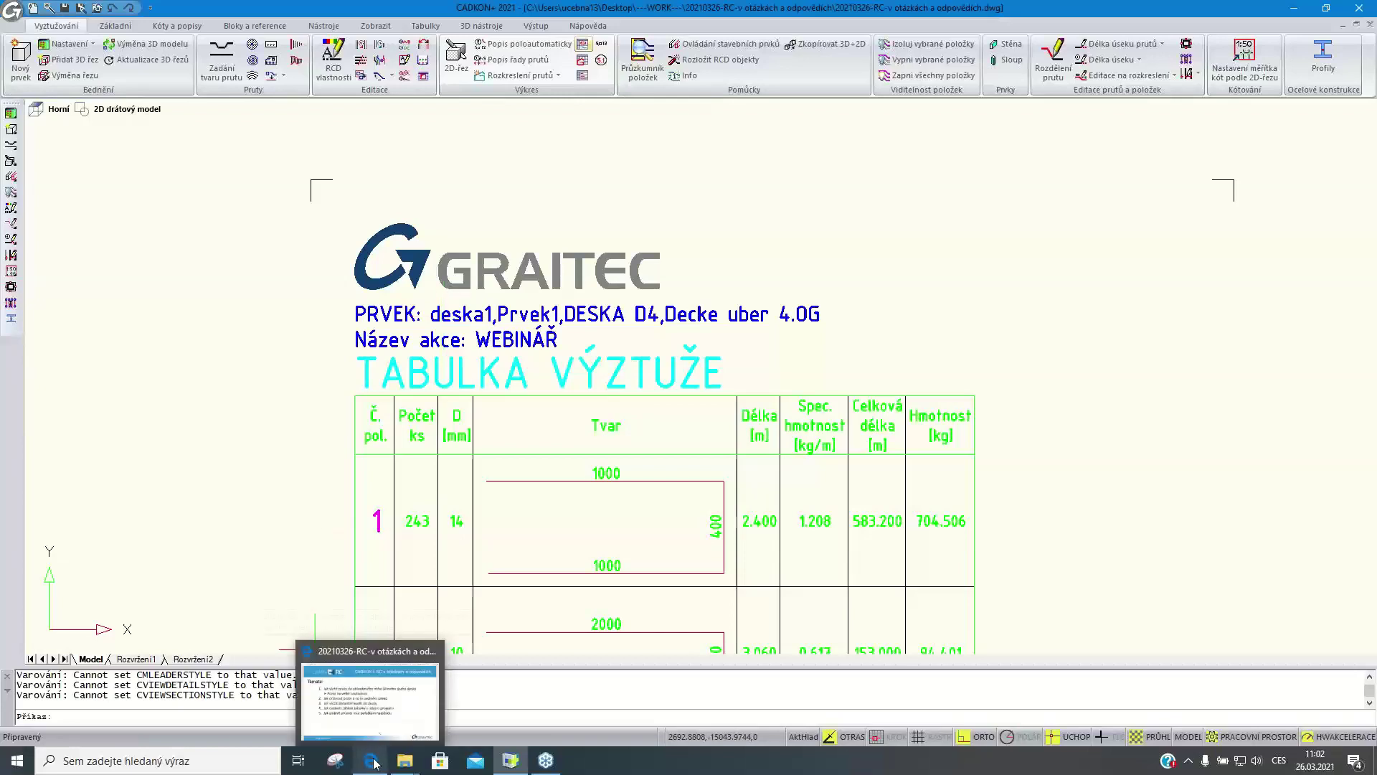
left_click(381, 725)
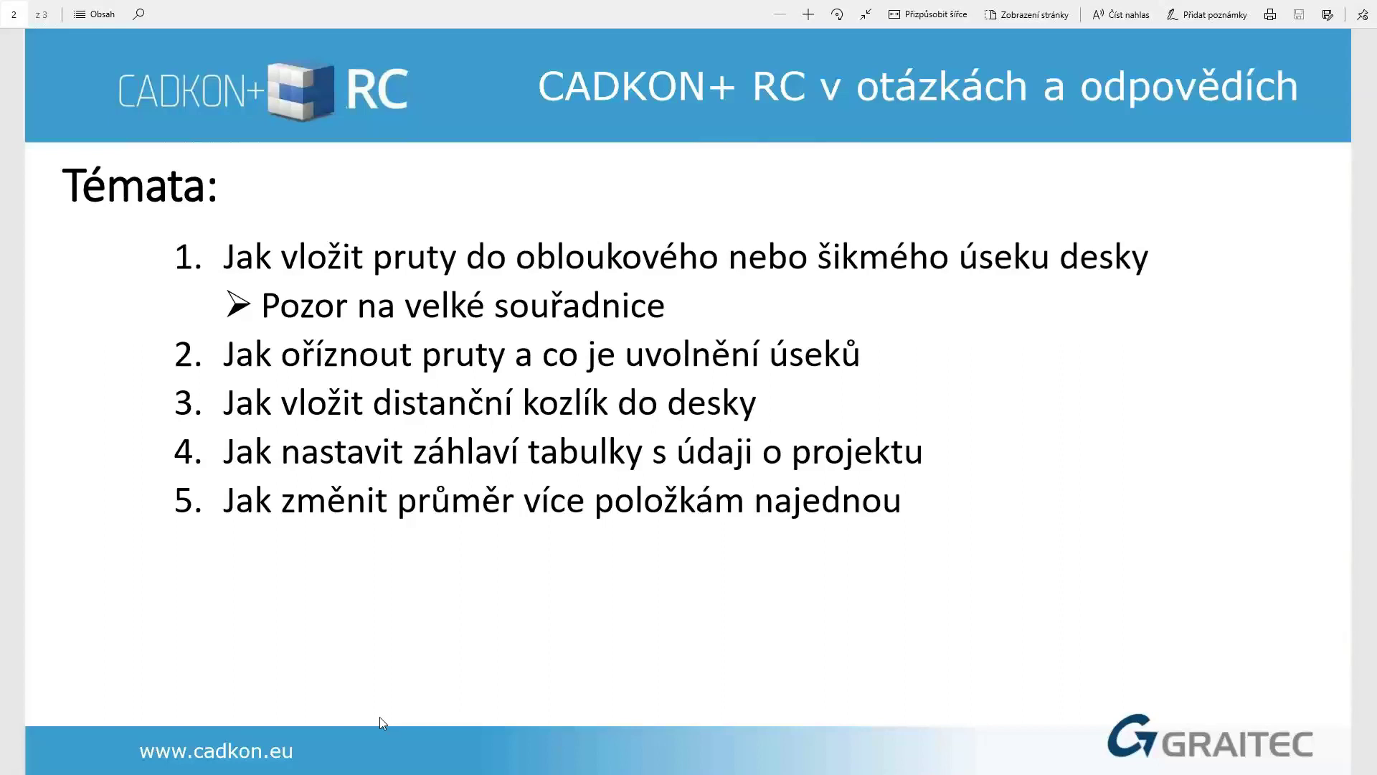
key("alt+Tab")
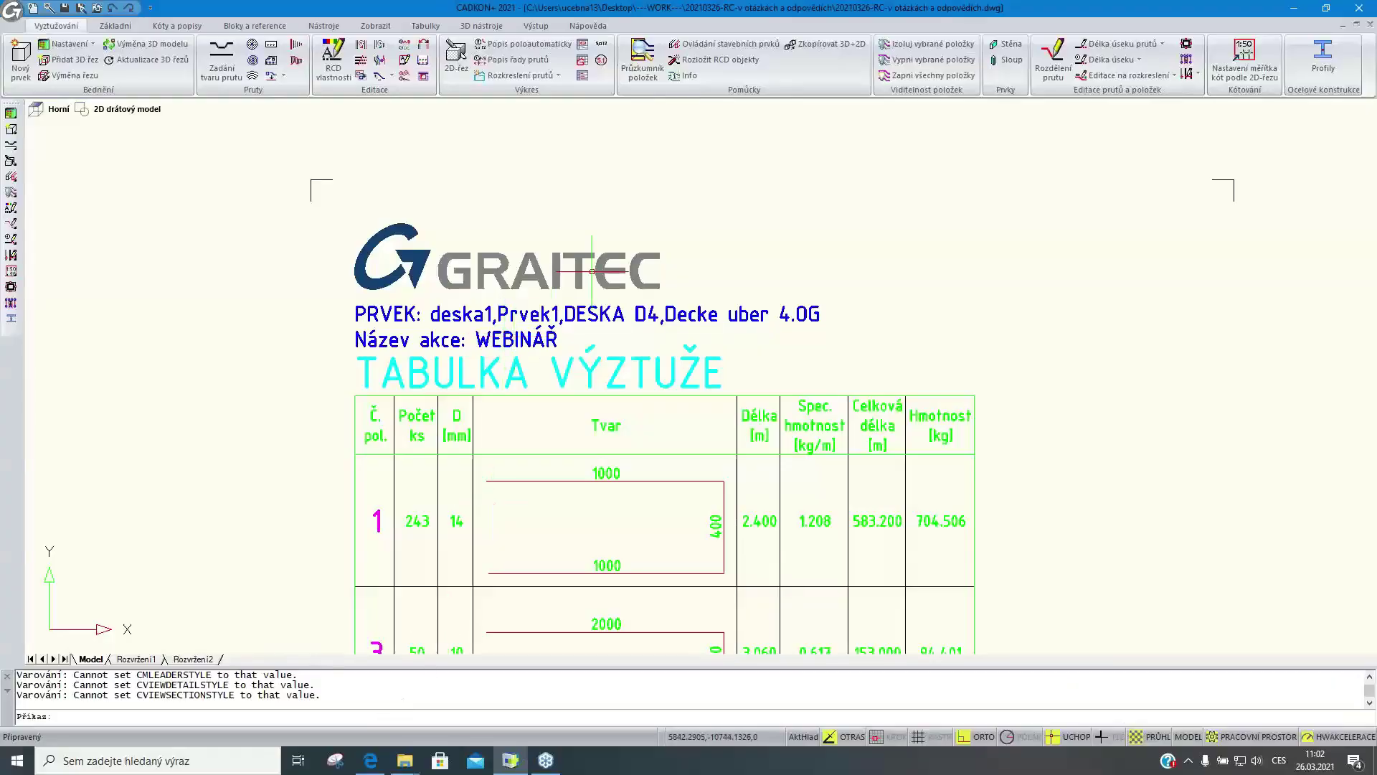
Open the item manager, list the bars in the drawing and enlarge the window to fit all items
scroll(591, 271, "down", 2)
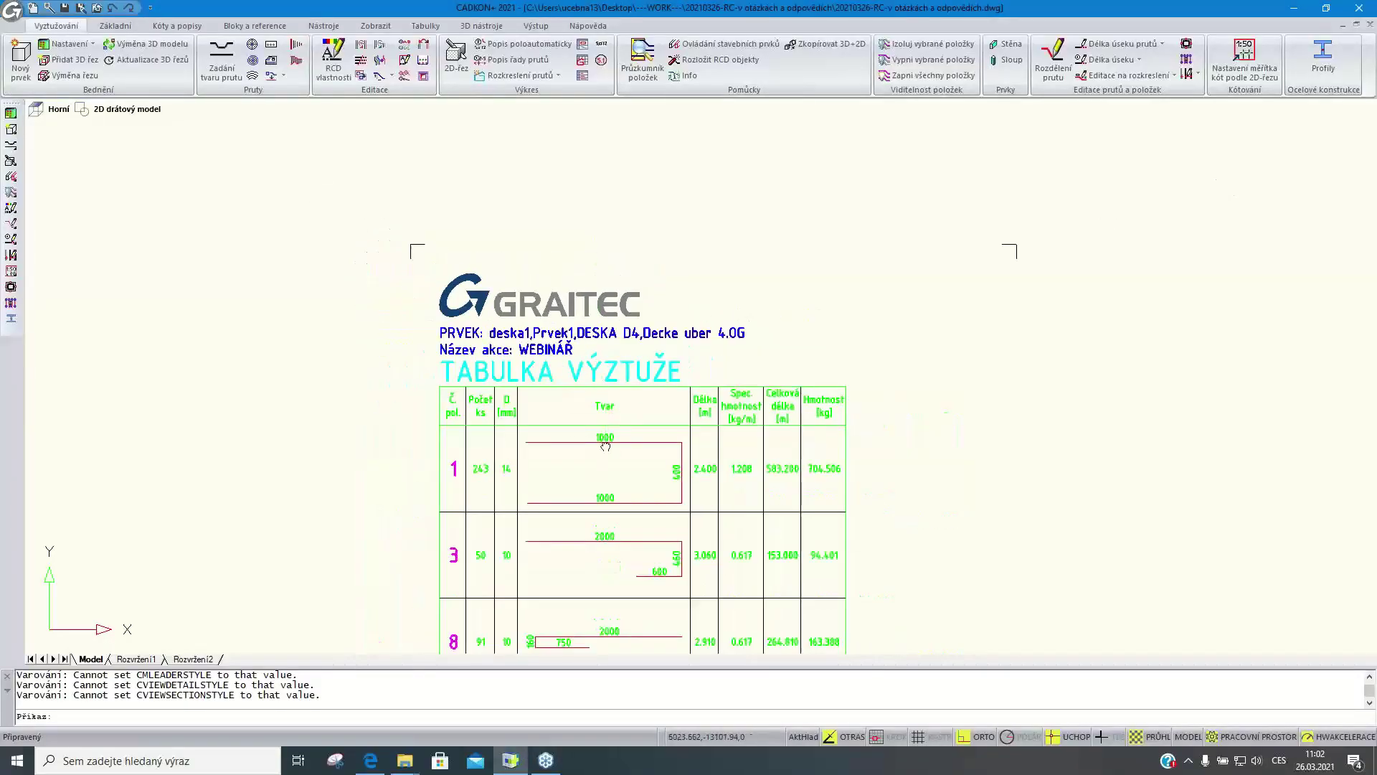
middle_click_drag(588, 399, 580, 265)
scroll(578, 263, "down", 1)
middle_click_drag(576, 260, 601, 296)
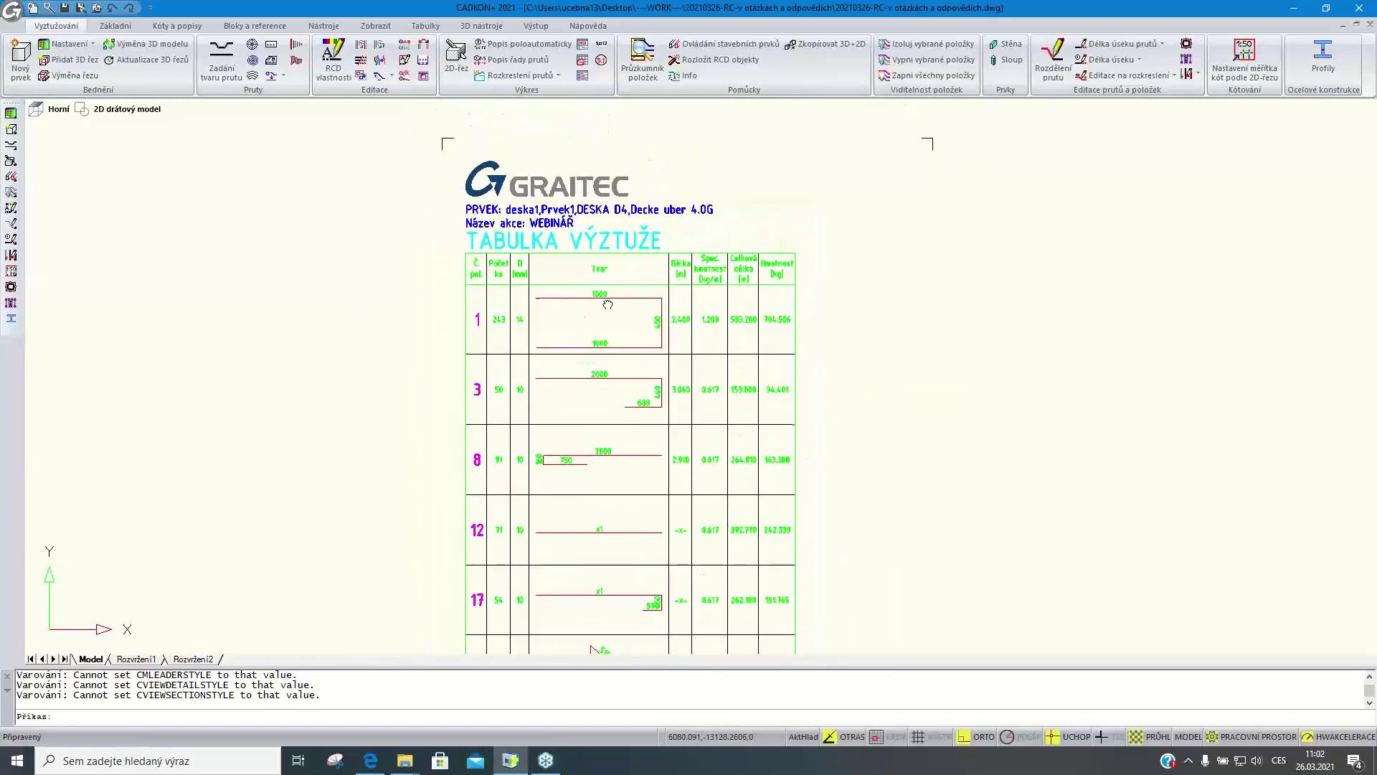
left_click(640, 76)
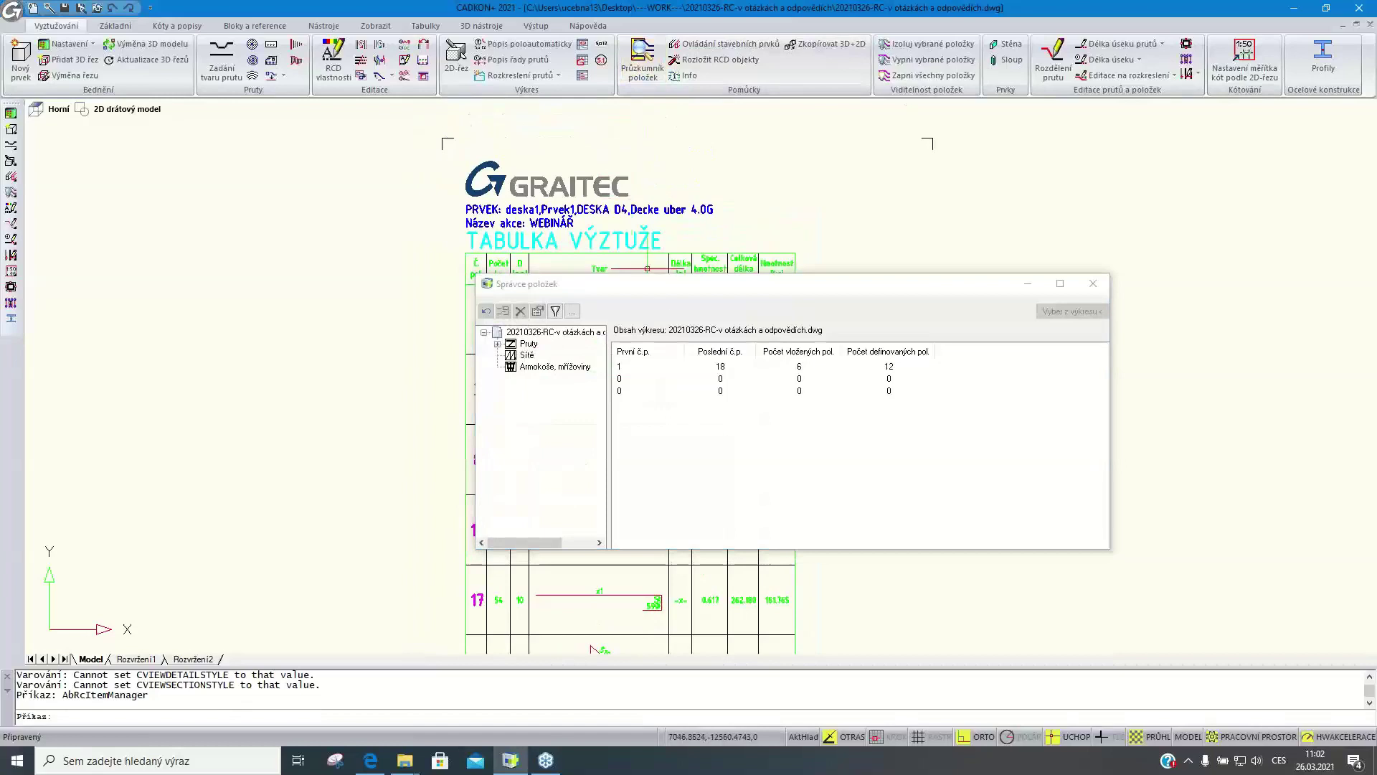
left_click_drag(667, 281, 563, 194)
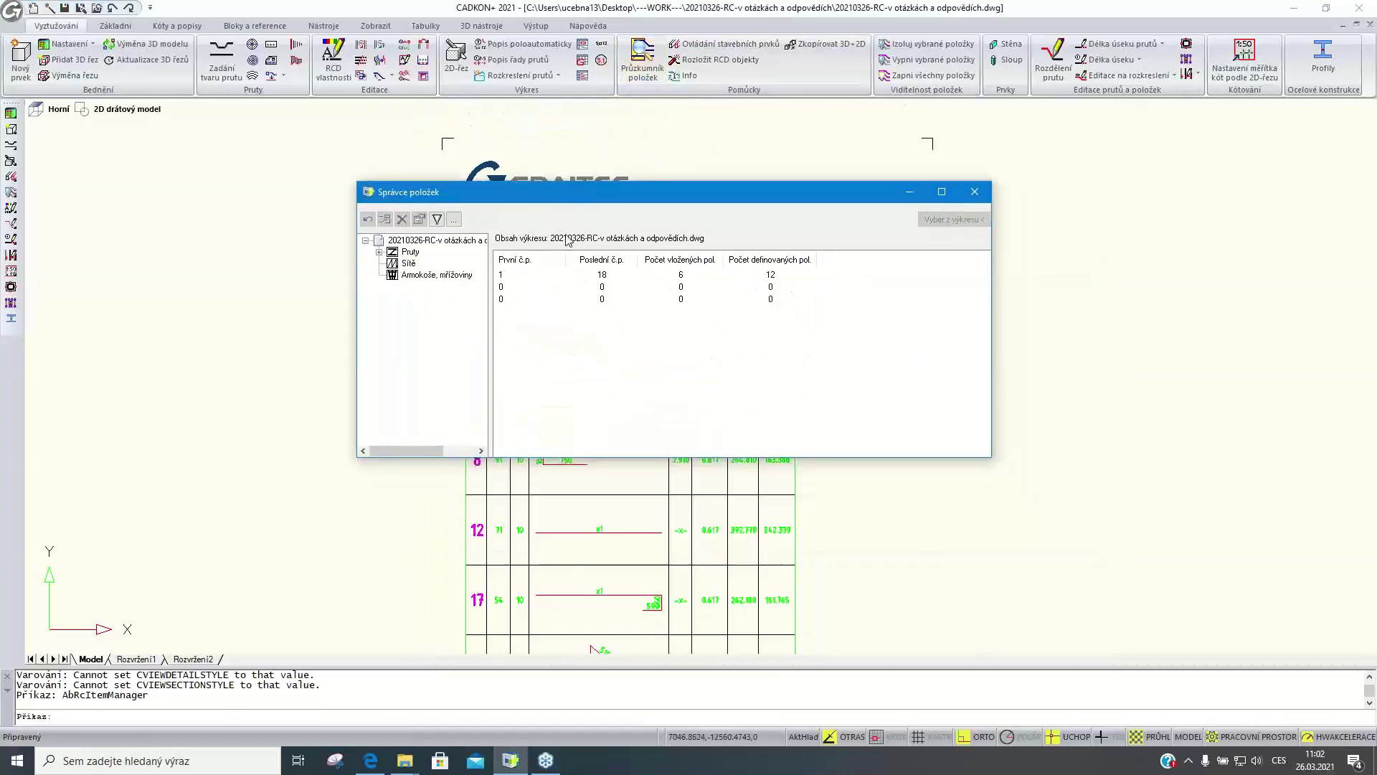
left_click(407, 252)
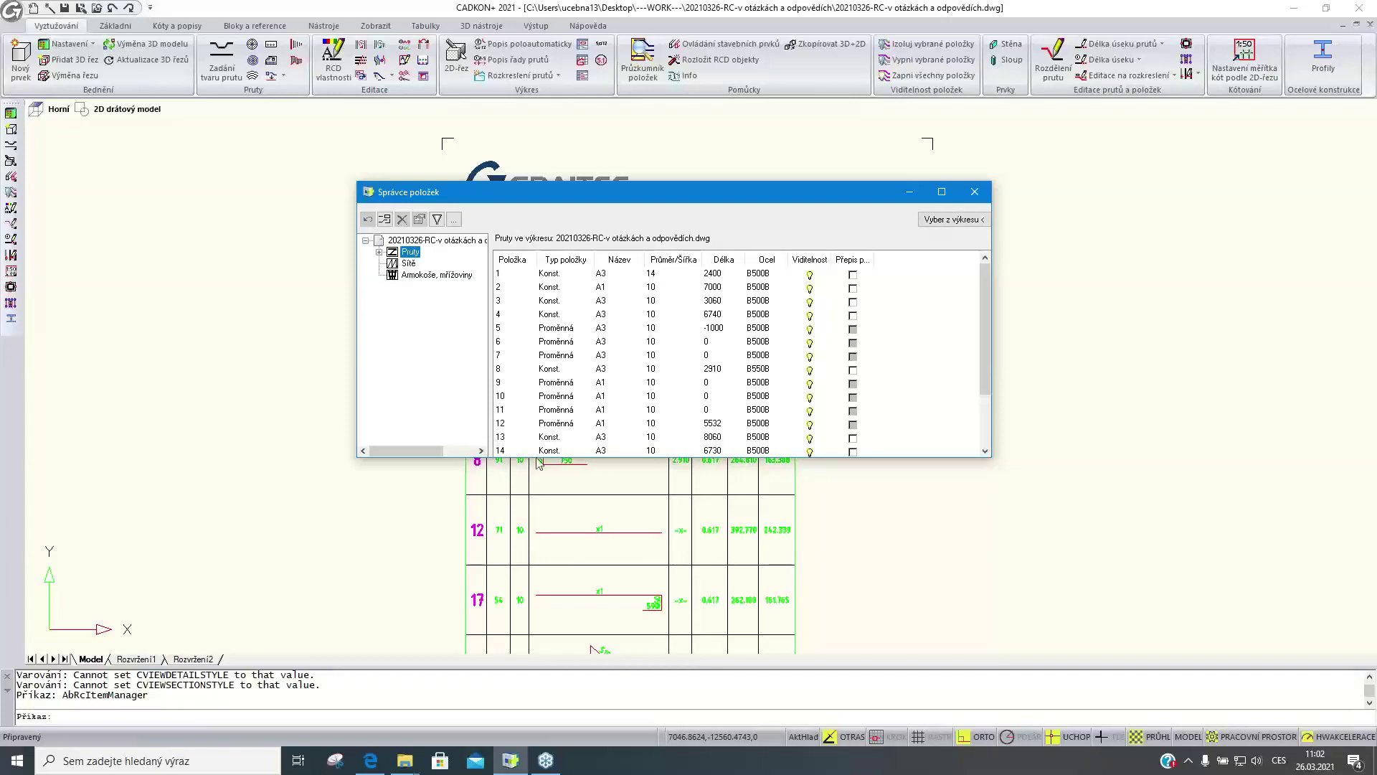
left_click_drag(540, 457, 554, 560)
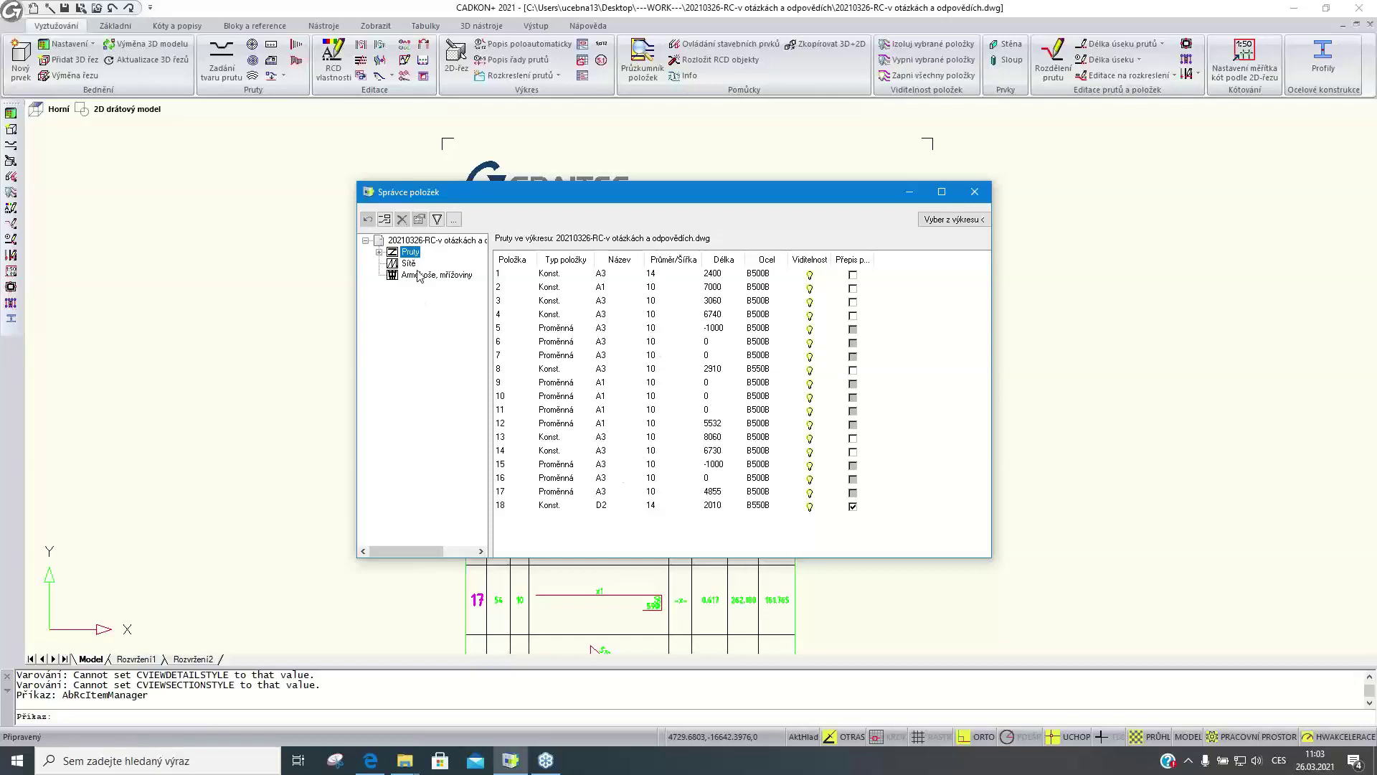
Filter the bar list by diameter to include only bars smaller than 12
left_click(456, 222)
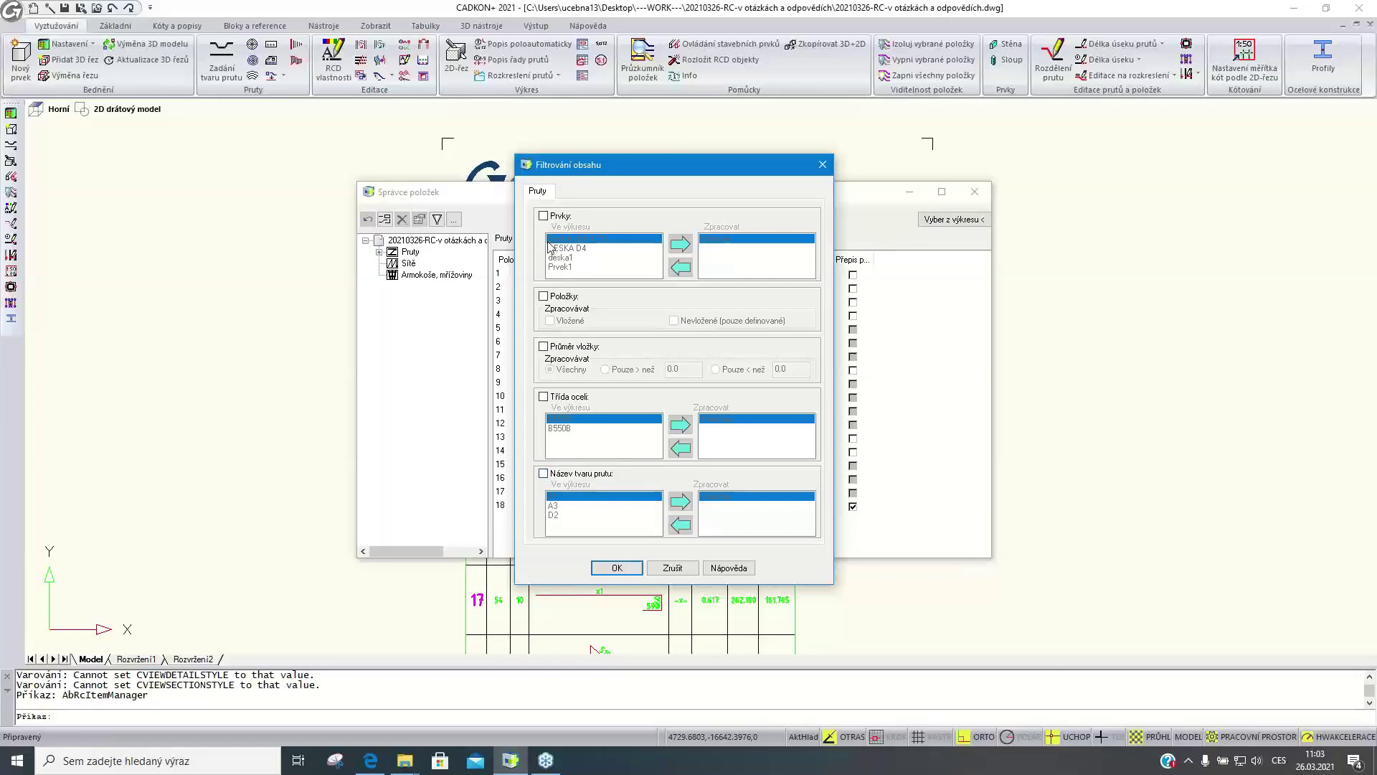
left_click(543, 347)
left_click(716, 369)
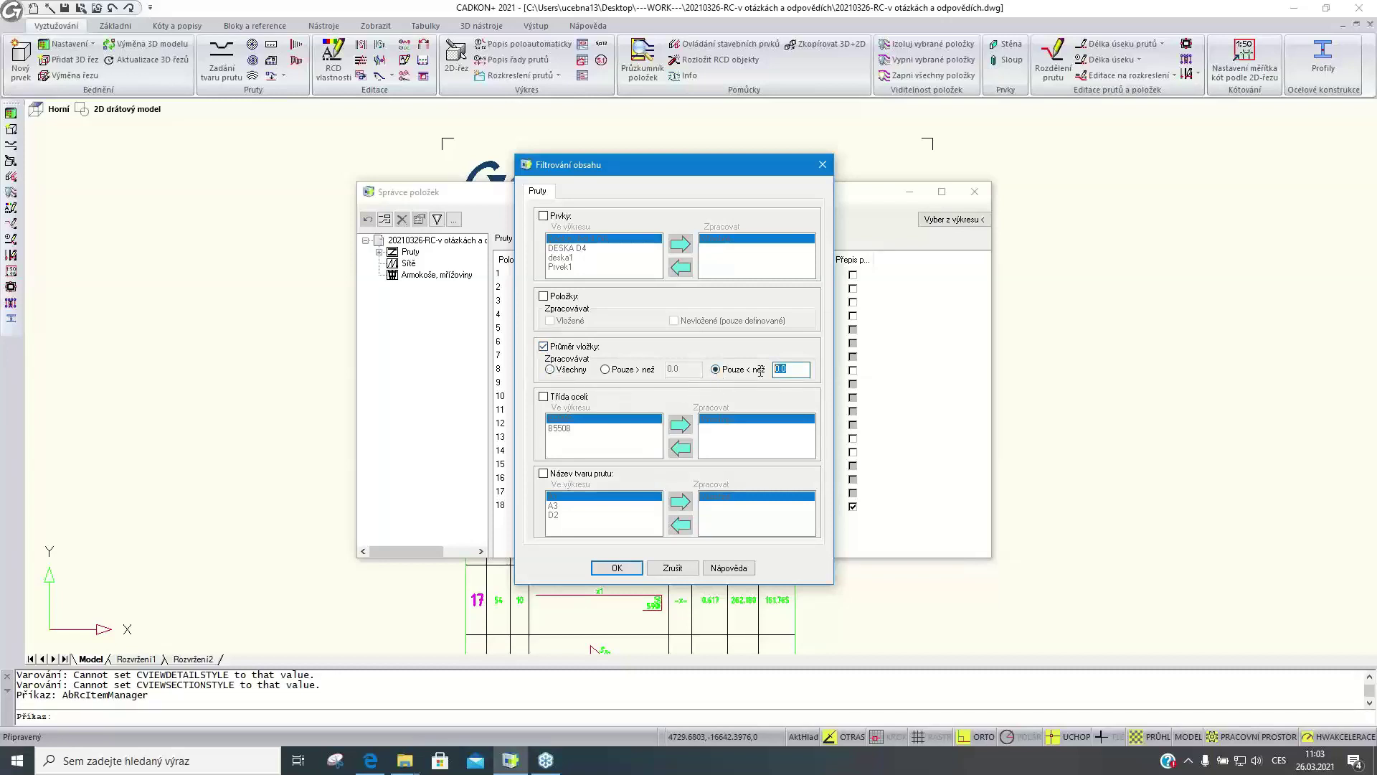
type("12")
left_click(616, 568)
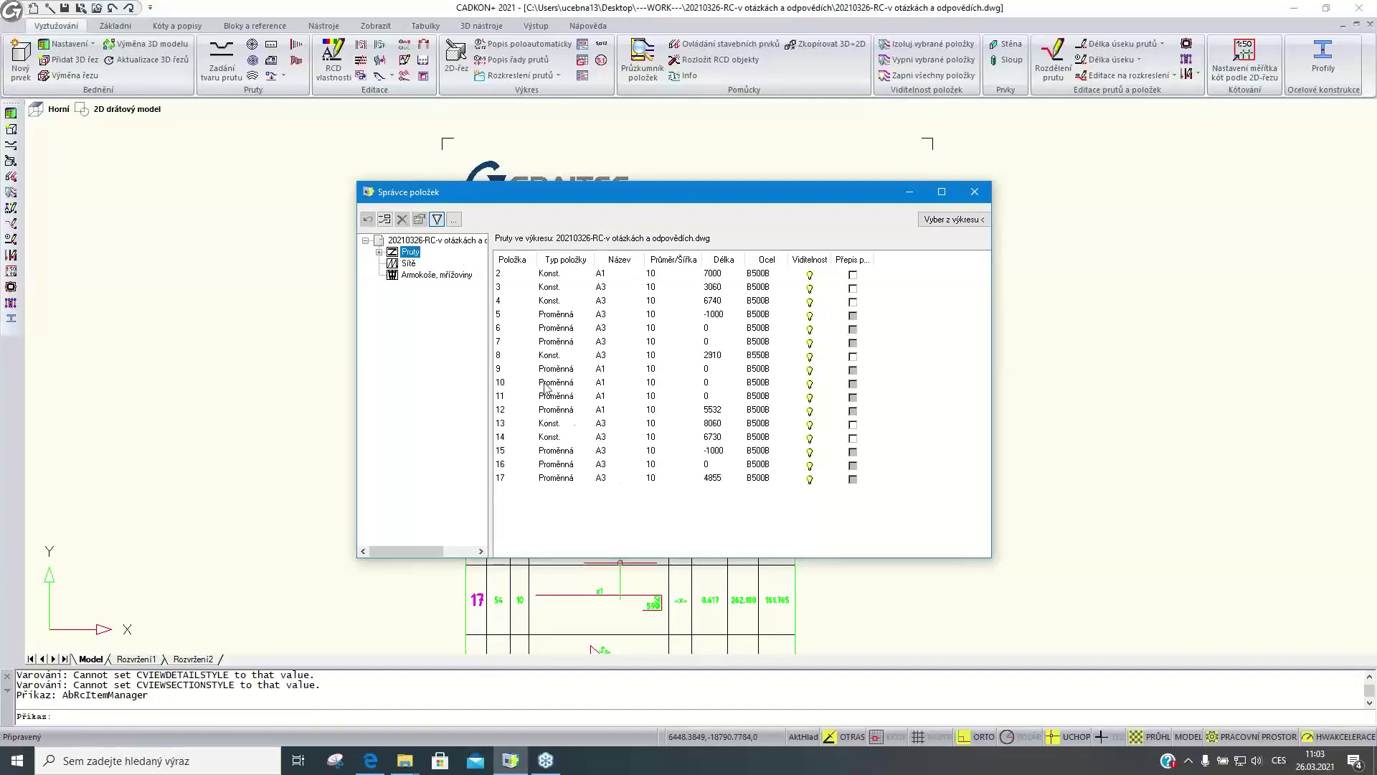
Change the diameter of bar items 2, 3 and 4 together to 8.0 and close the item manager
left_click(501, 277)
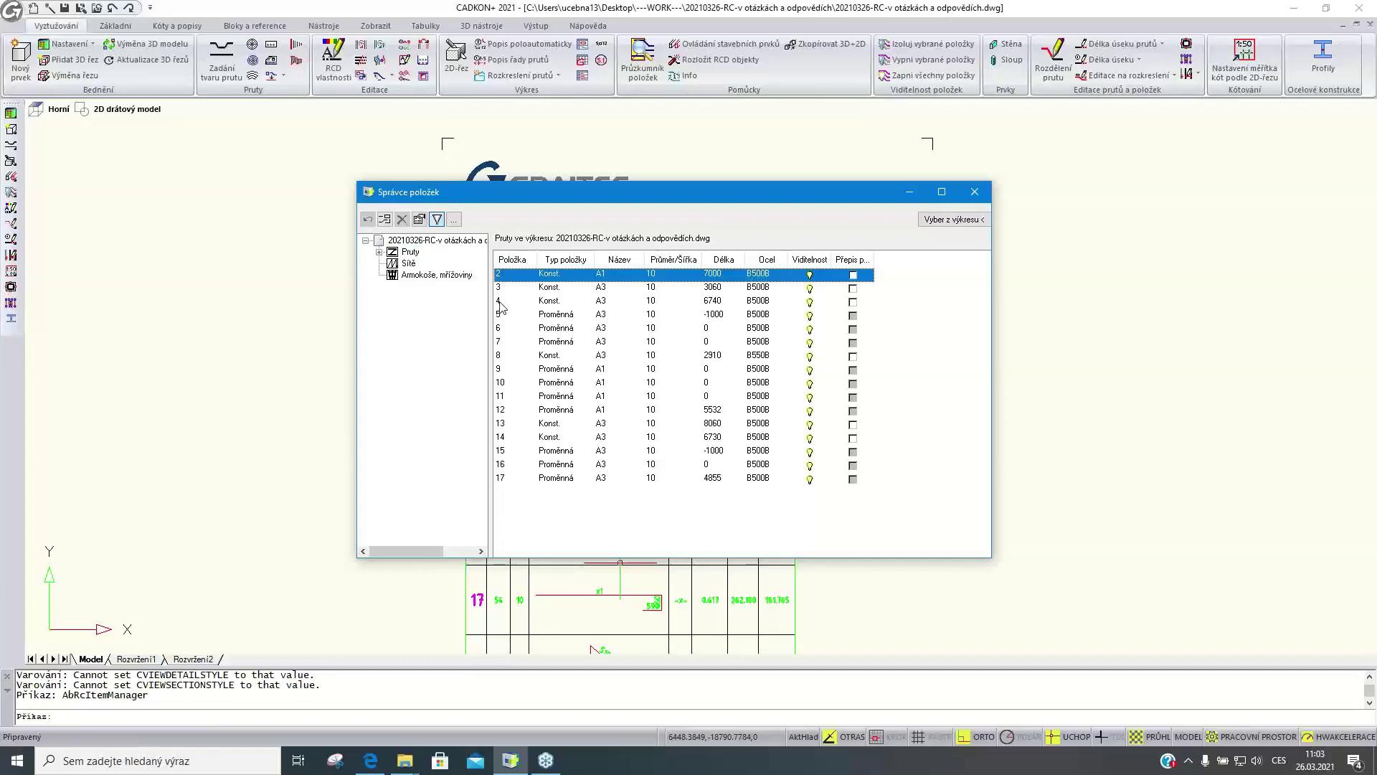
left_click(501, 307, "shift")
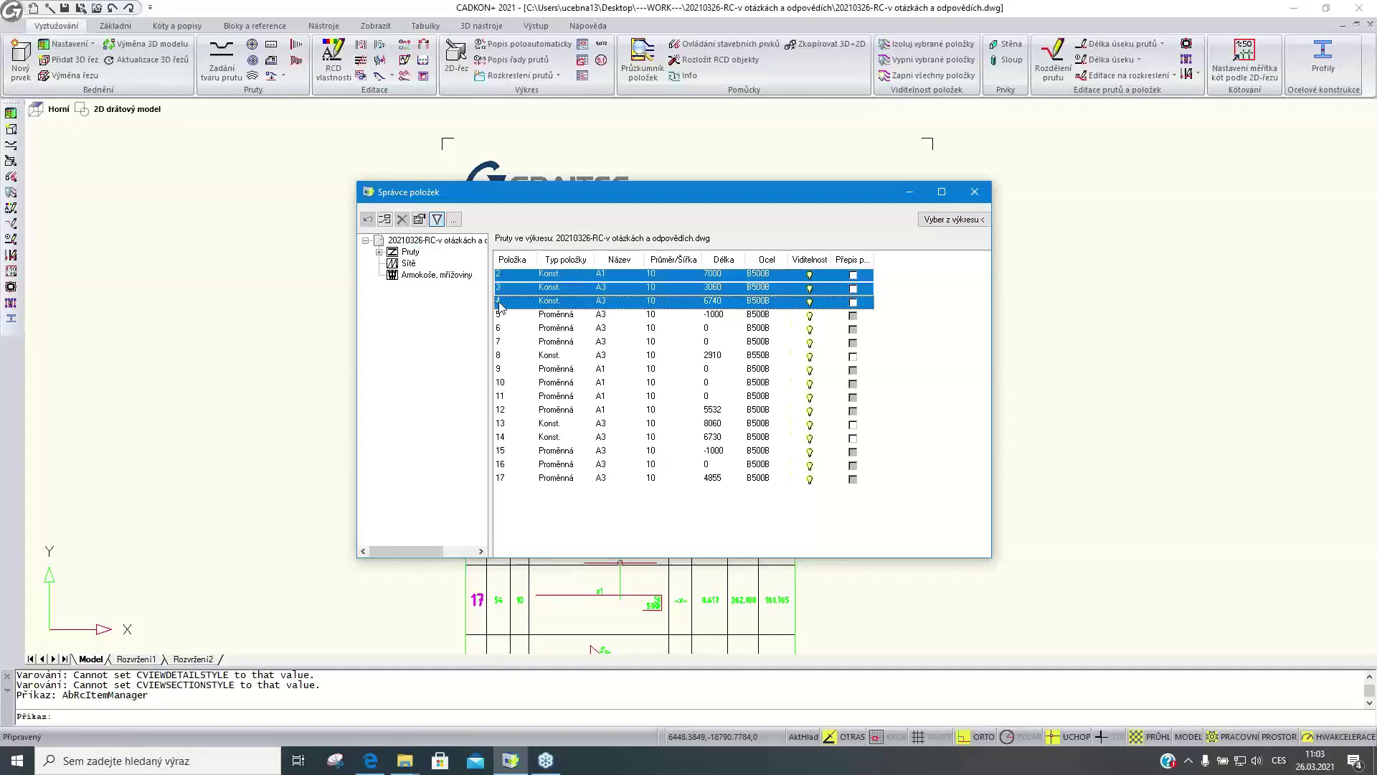
left_click(420, 220)
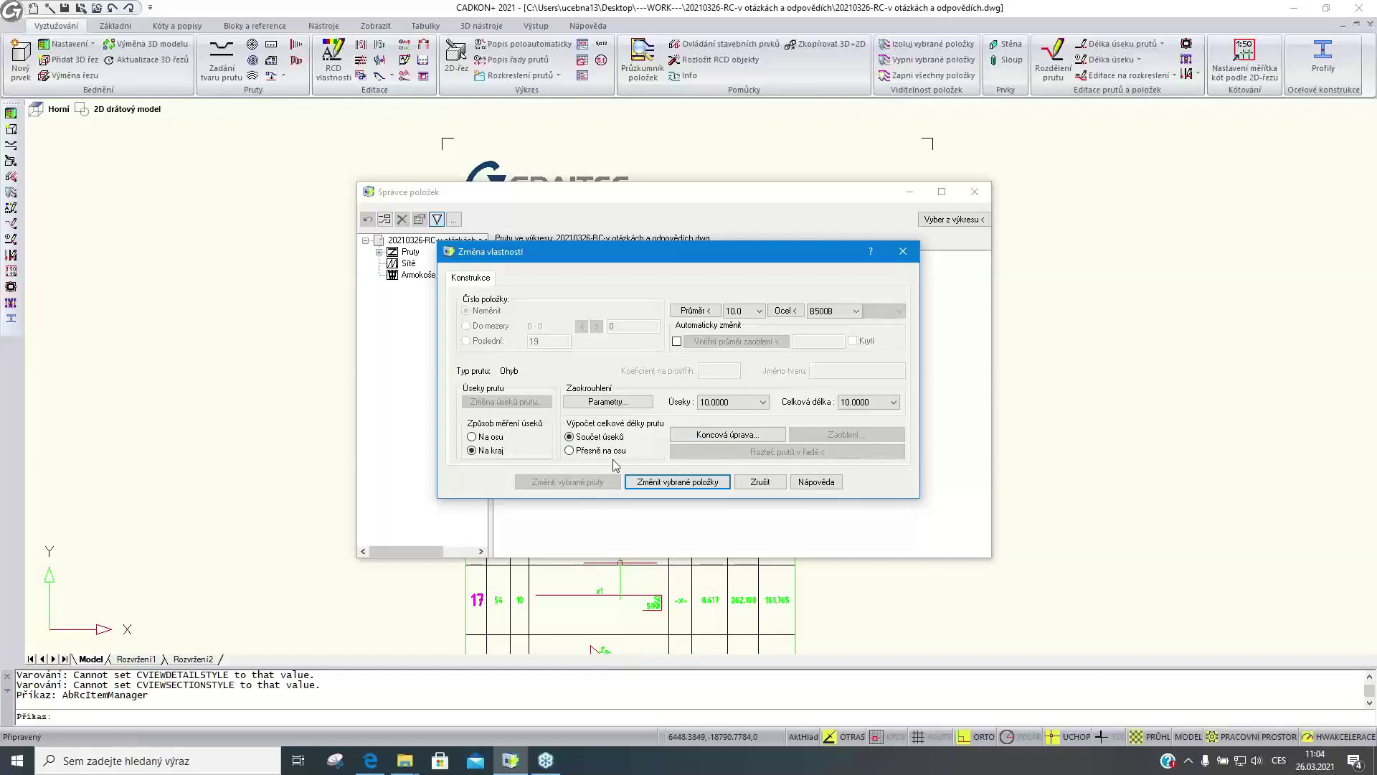
left_click(755, 312)
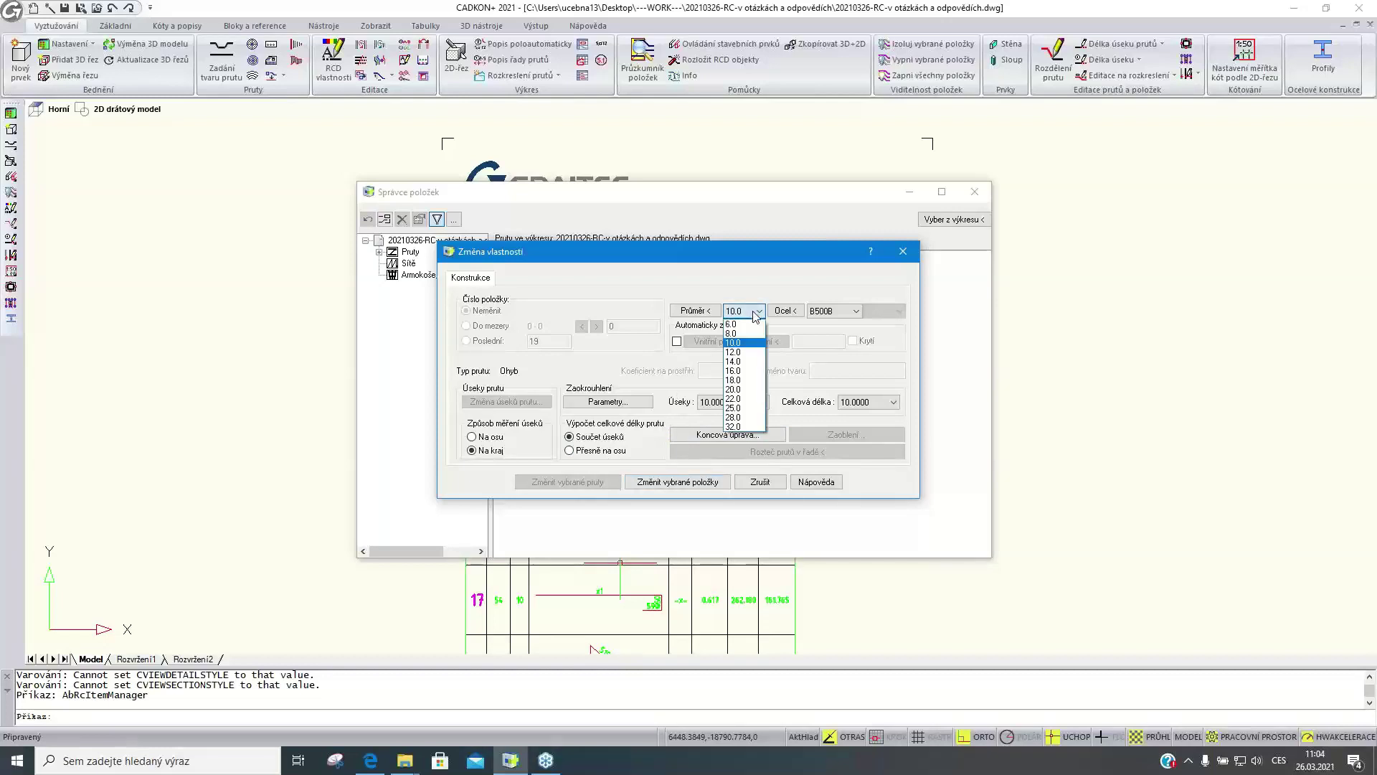
left_click(744, 334)
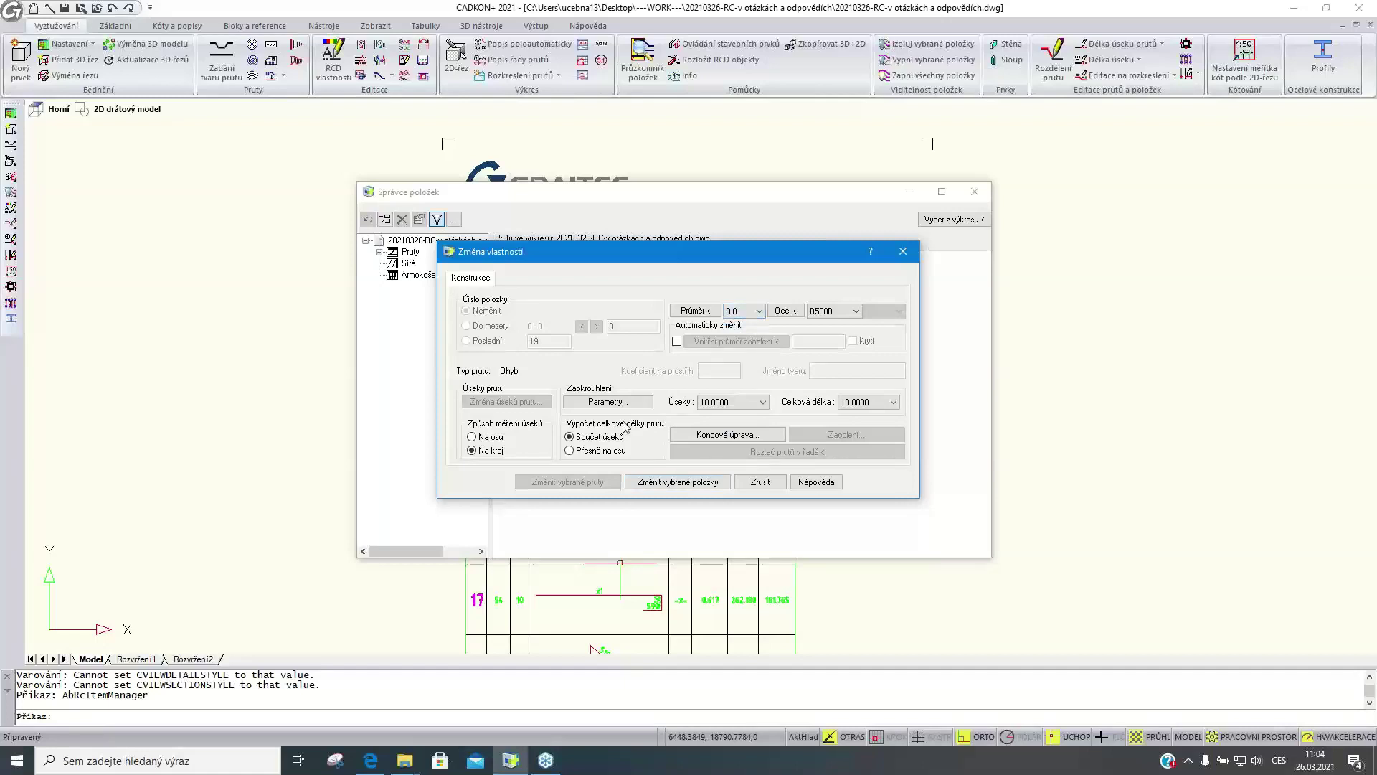
left_click(674, 487)
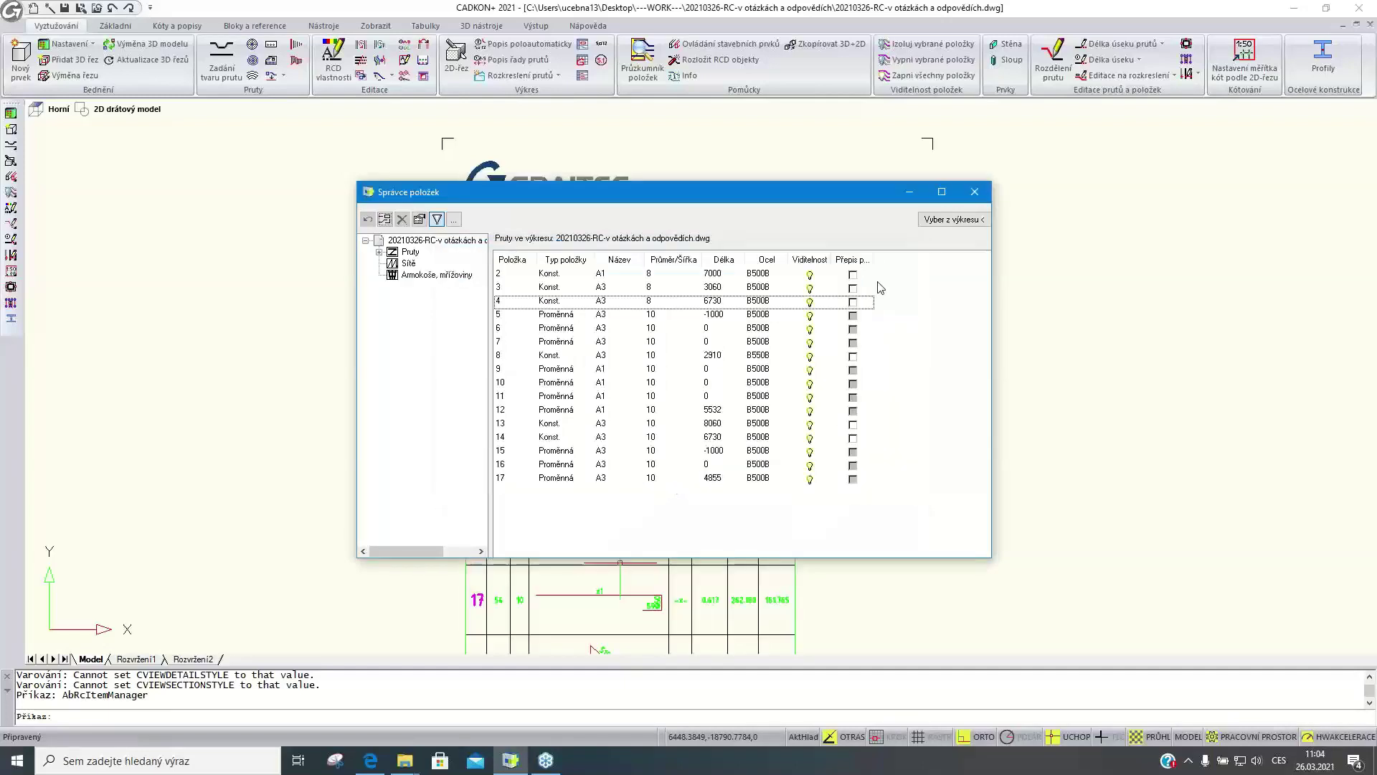
left_click(974, 191)
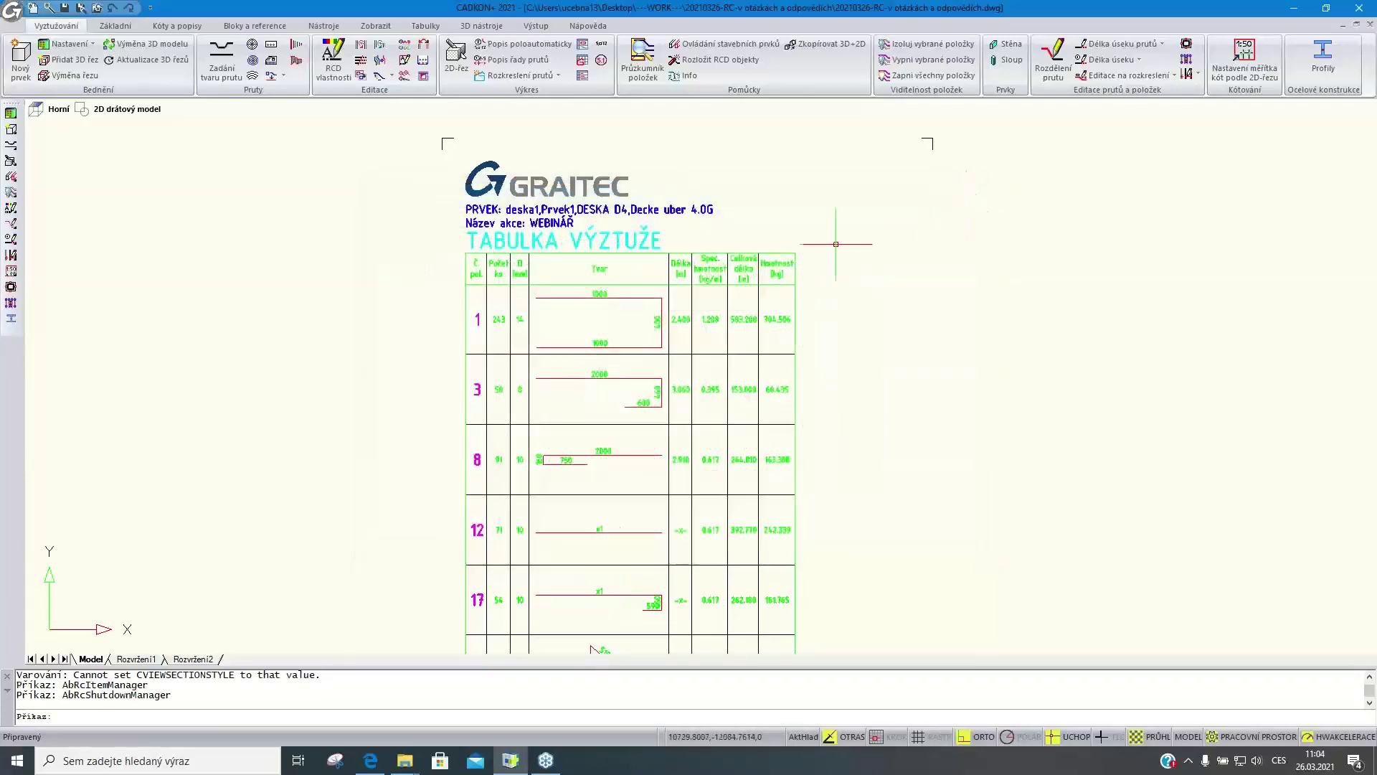
Check the diameter of item 3 in the reinforcement table and switch to the presentation in the browser
scroll(520, 389, "up", 4)
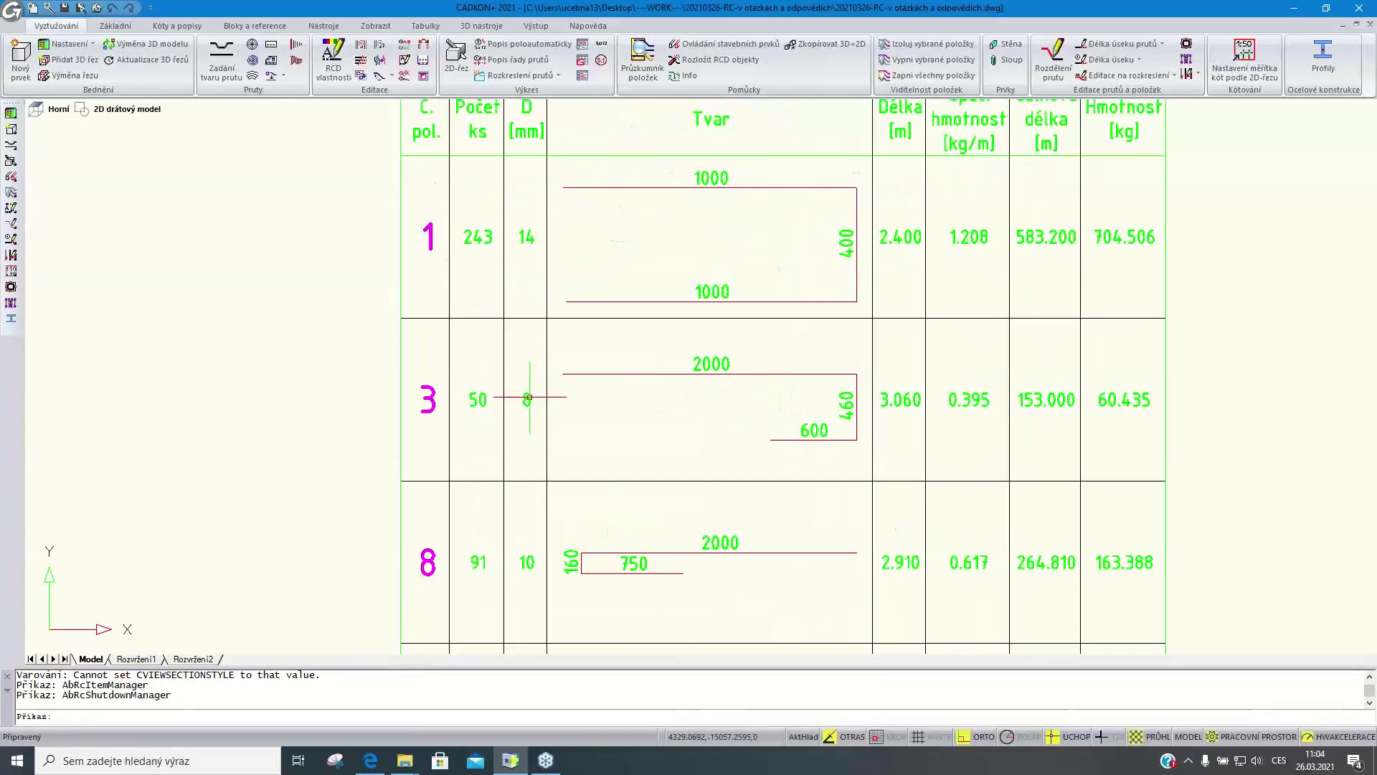
left_click(373, 771)
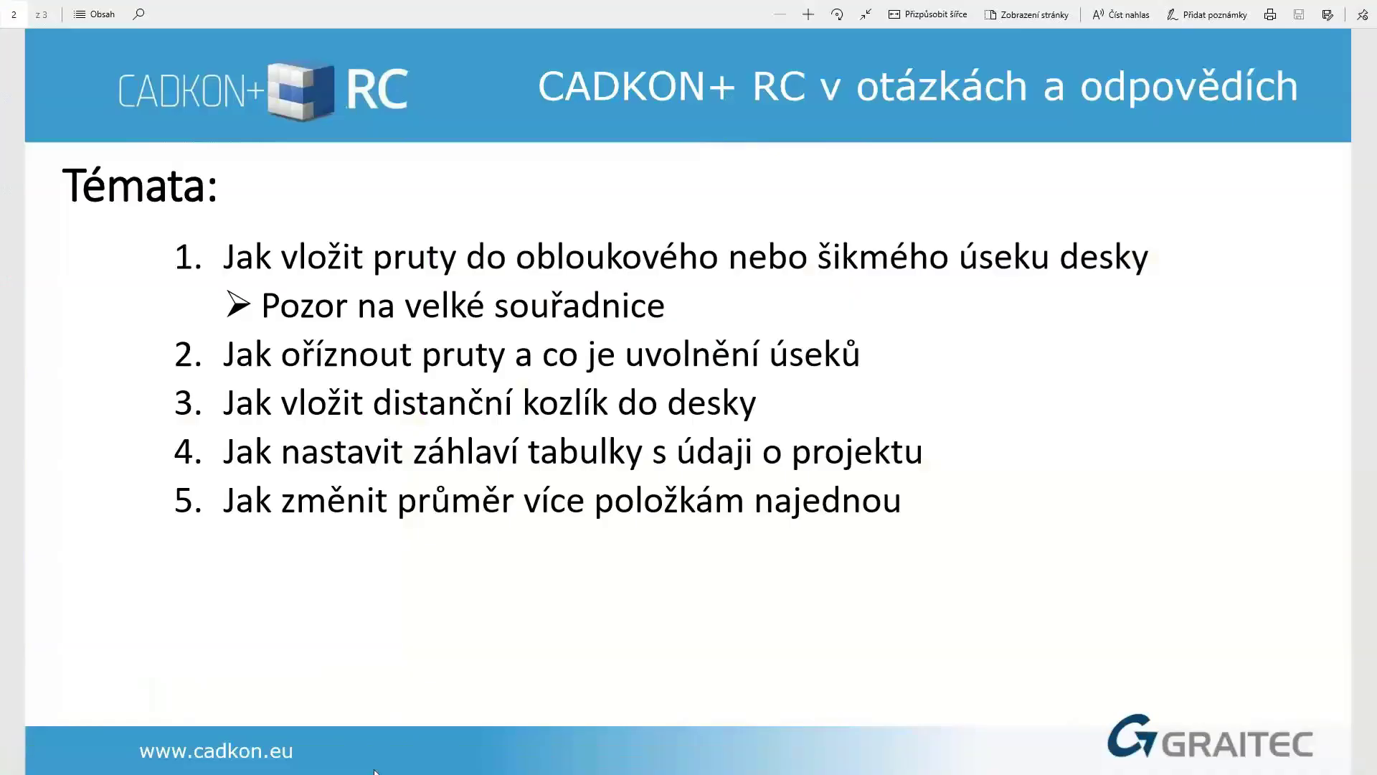